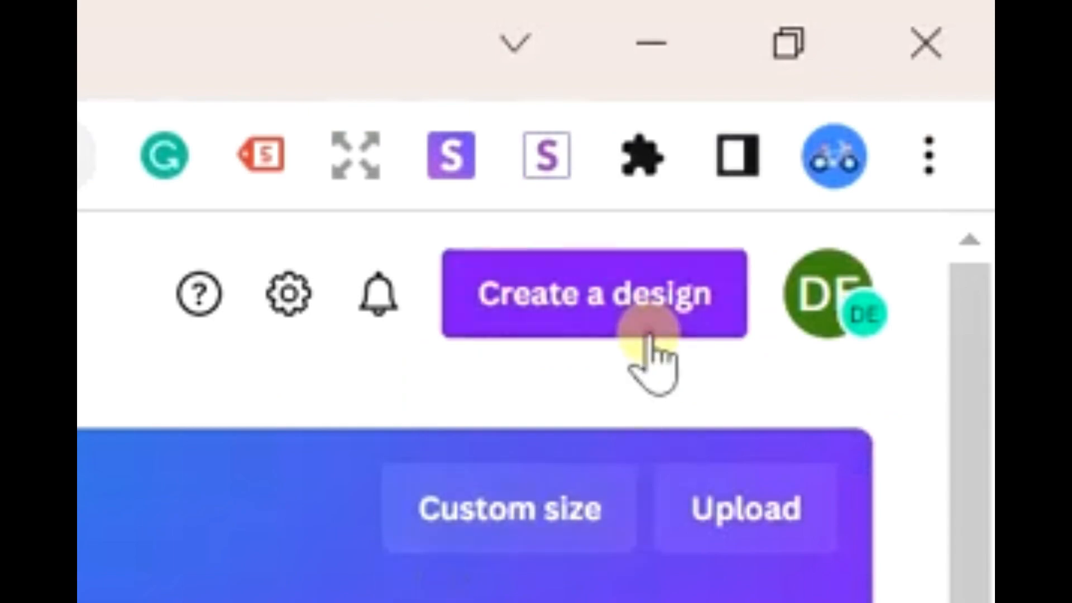
- Create a blank YouTube Thumbnail design, and switch to the open "Display campaign in google ads" design
{"action": "left_click", "coordinate": [643, 332]}
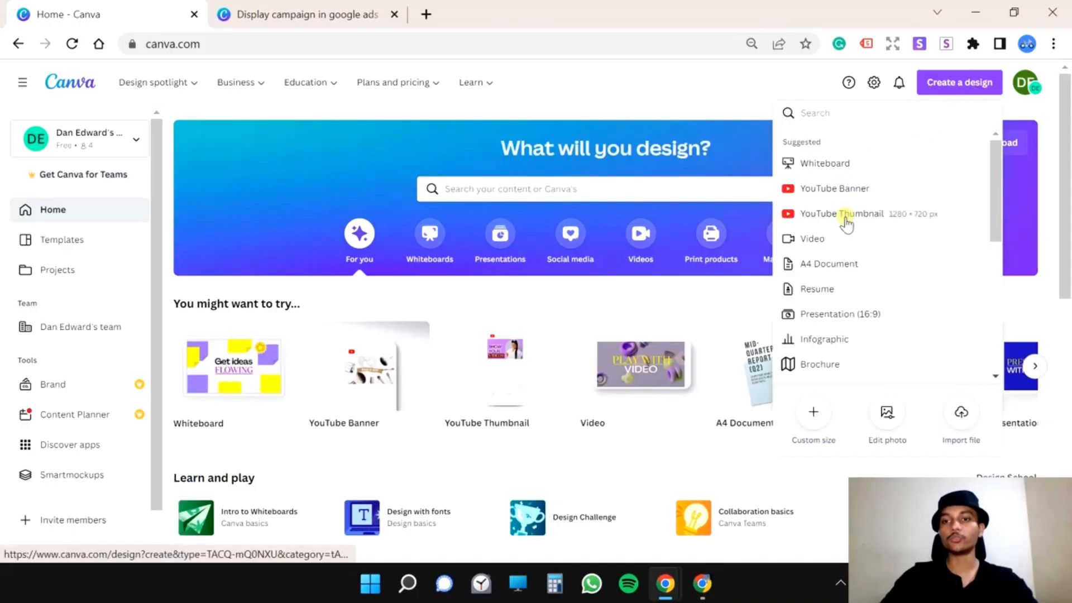
{"action": "left_click", "coordinate": [847, 223]}
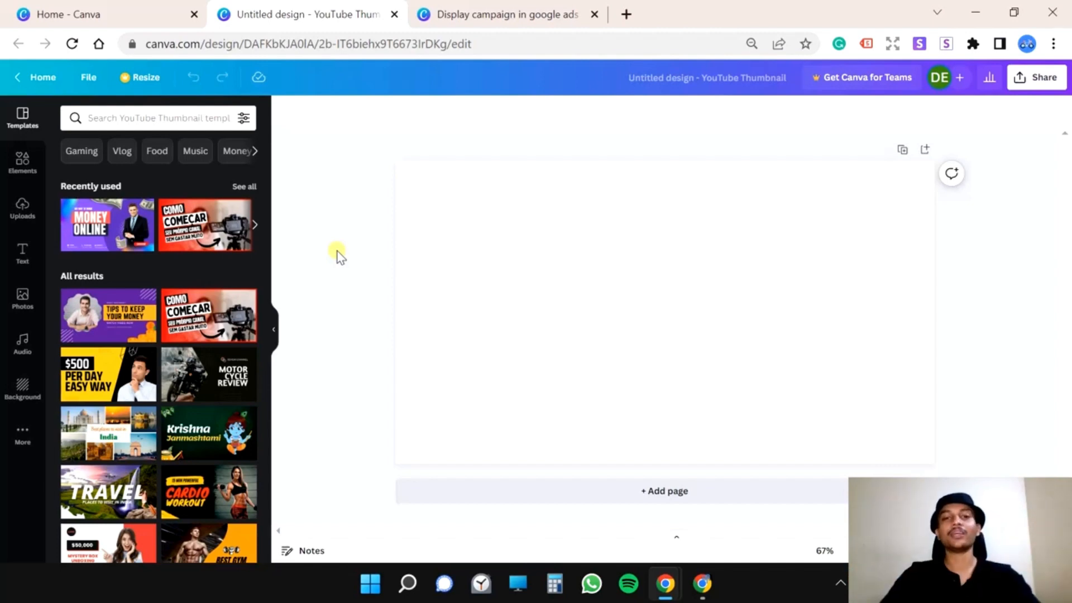
{"action": "left_click", "coordinate": [514, 14]}
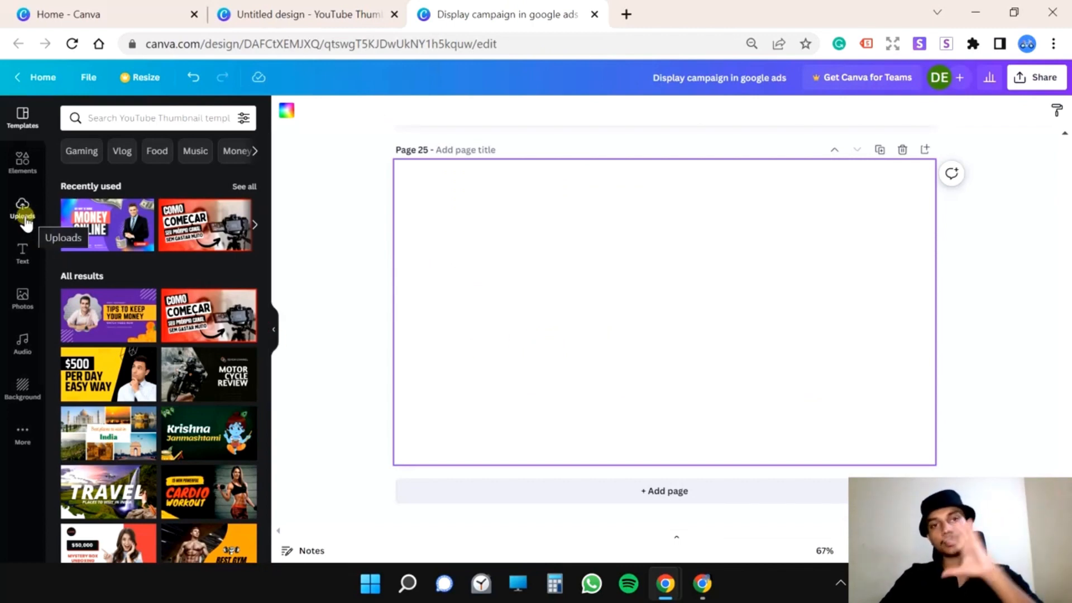
- Upload the photo IMG_E0542 from the iphone folder and place it on page 25
{"action": "left_click", "coordinate": [20, 218]}
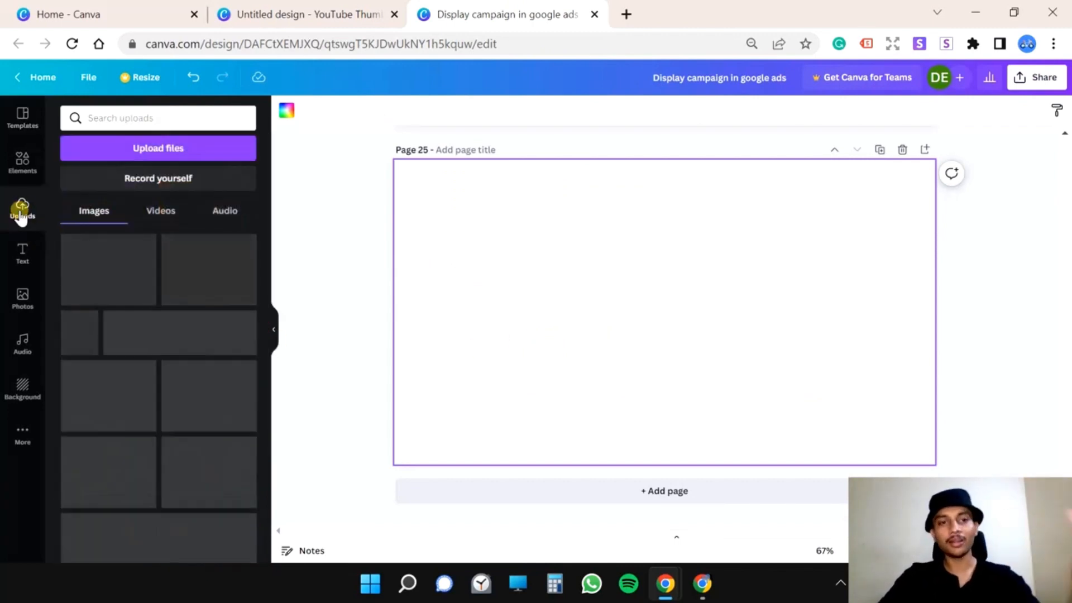
{"action": "left_click", "coordinate": [170, 161]}
{"action": "left_click", "coordinate": [175, 155]}
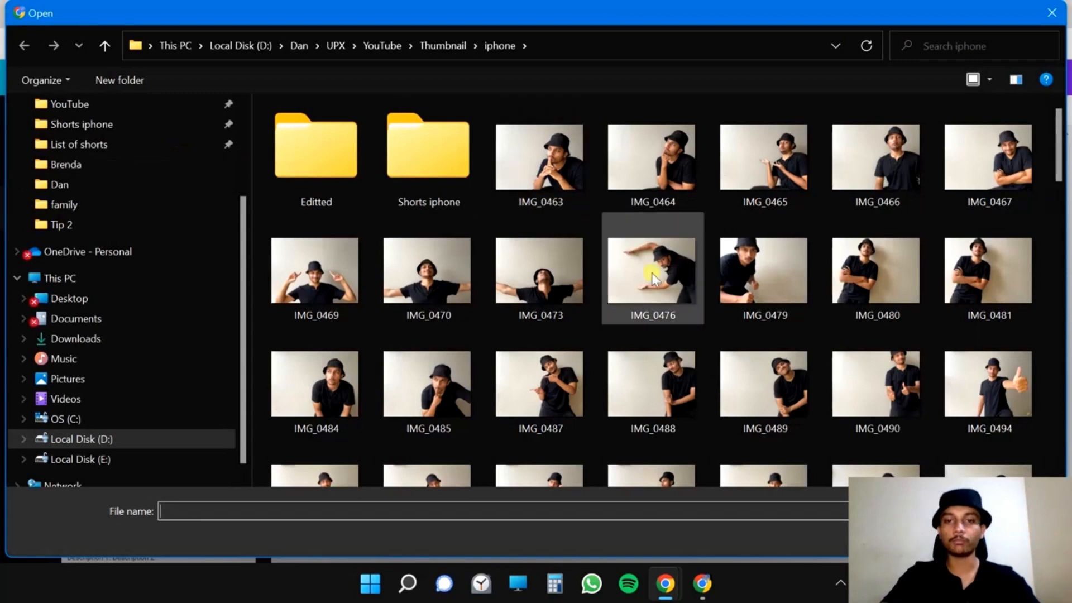
{"action": "scroll", "coordinate": [700, 279], "scroll_direction": "down", "scroll_amount": 3}
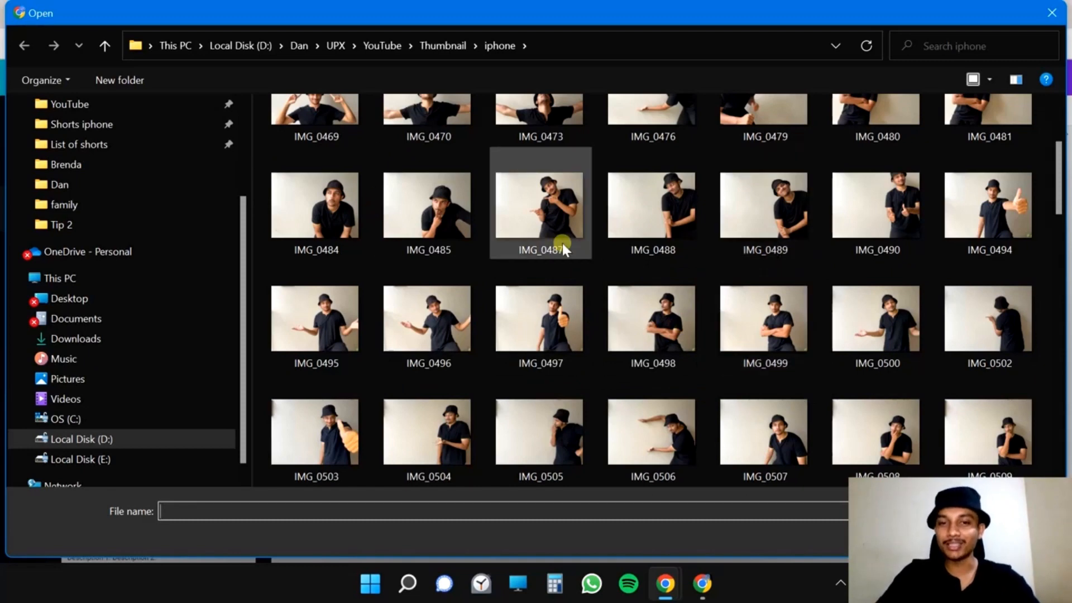
{"action": "scroll", "coordinate": [556, 243], "scroll_direction": "down", "scroll_amount": 4}
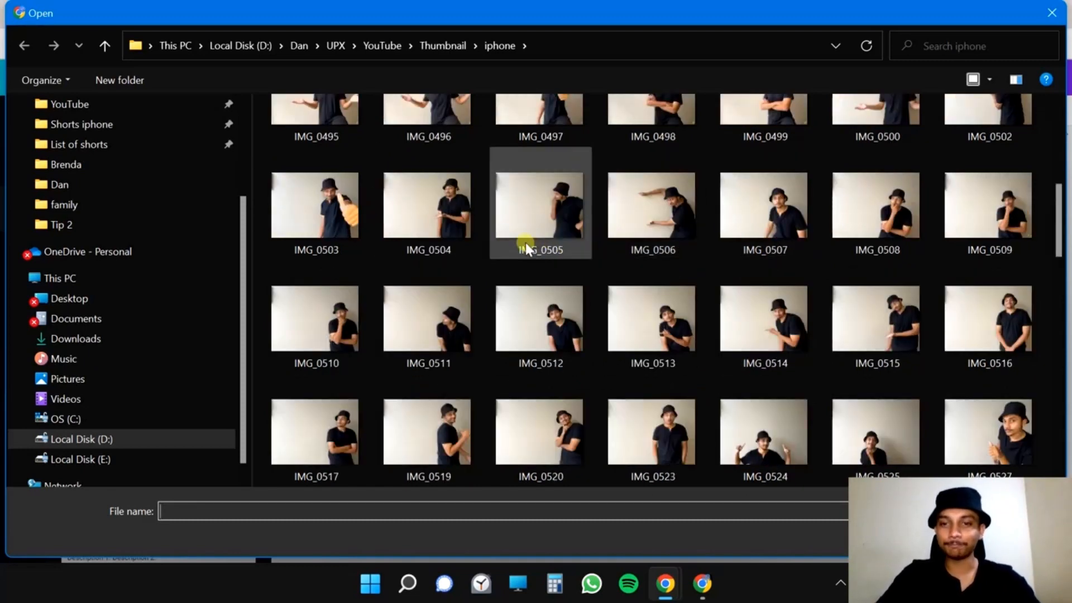
{"action": "scroll", "coordinate": [525, 244], "scroll_direction": "down", "scroll_amount": 2}
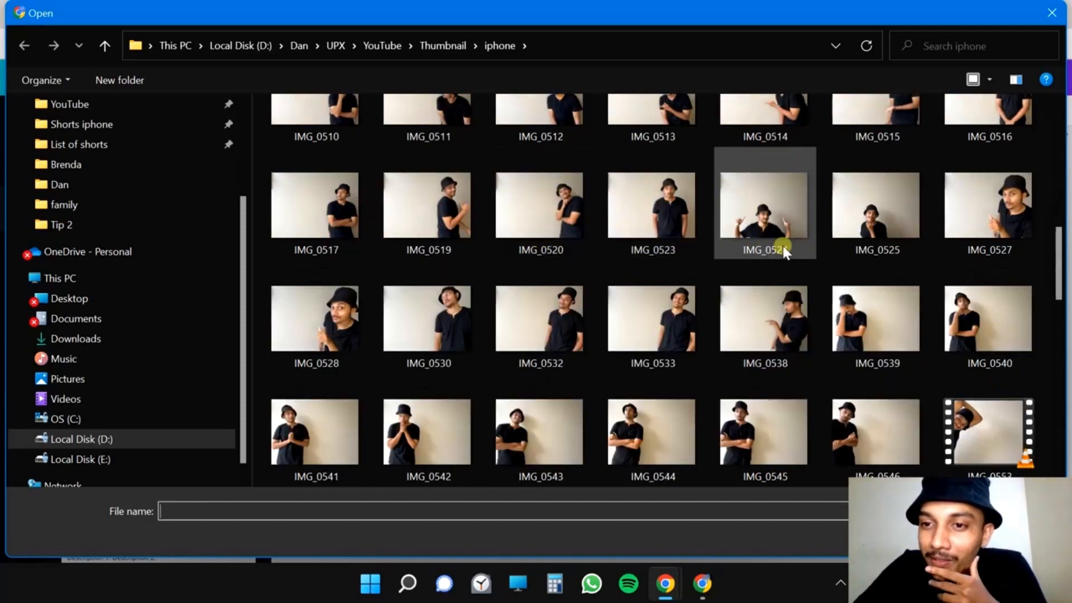
{"action": "scroll", "coordinate": [759, 285], "scroll_direction": "down", "scroll_amount": 10}
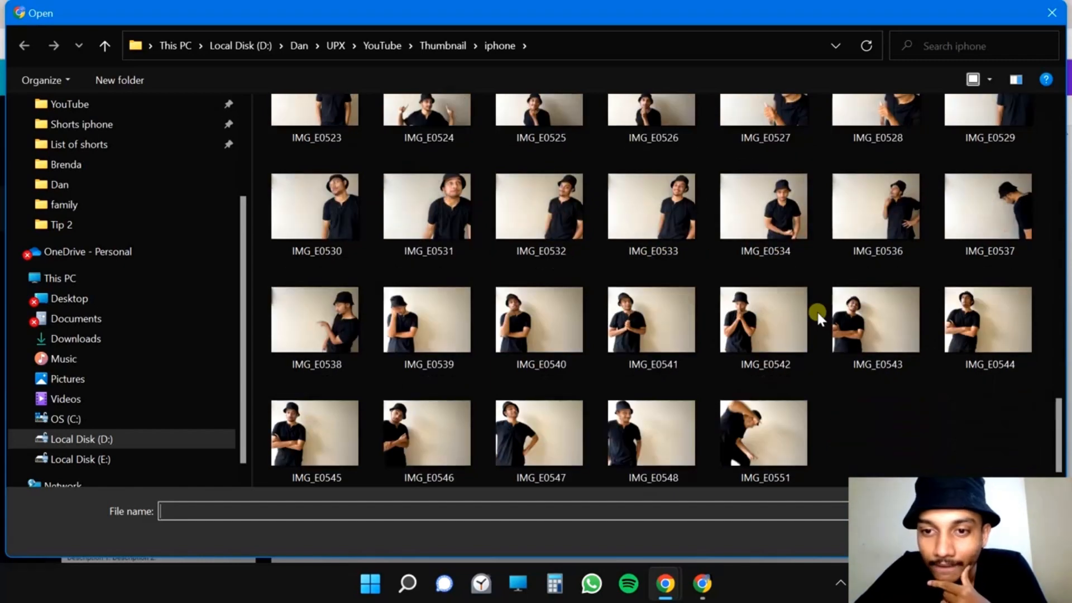
{"action": "left_click", "coordinate": [757, 326]}
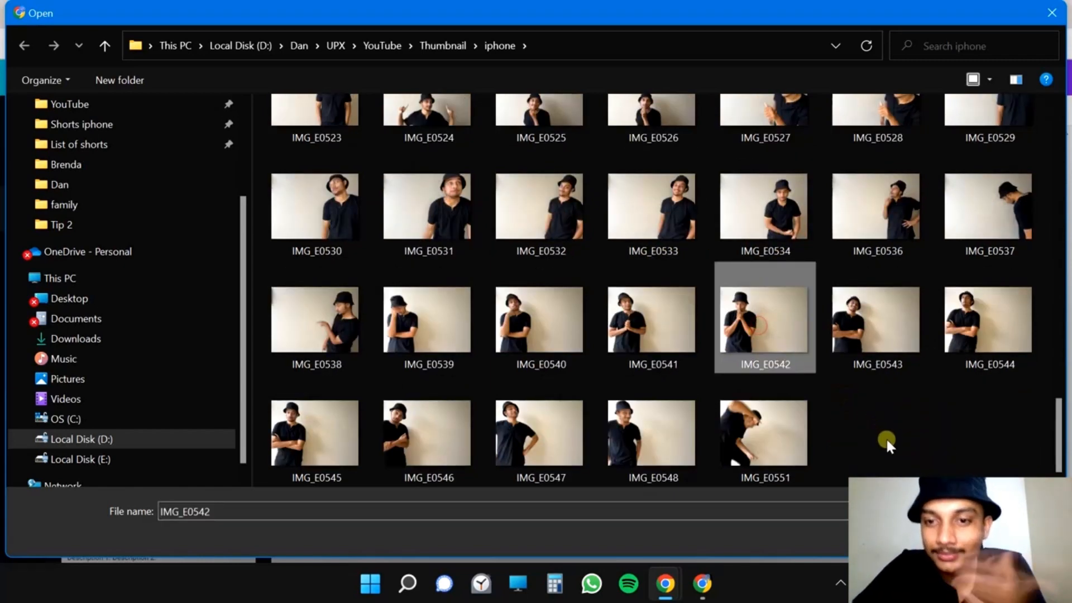
{"action": "key", "text": "Return"}
{"action": "left_click", "coordinate": [114, 269]}
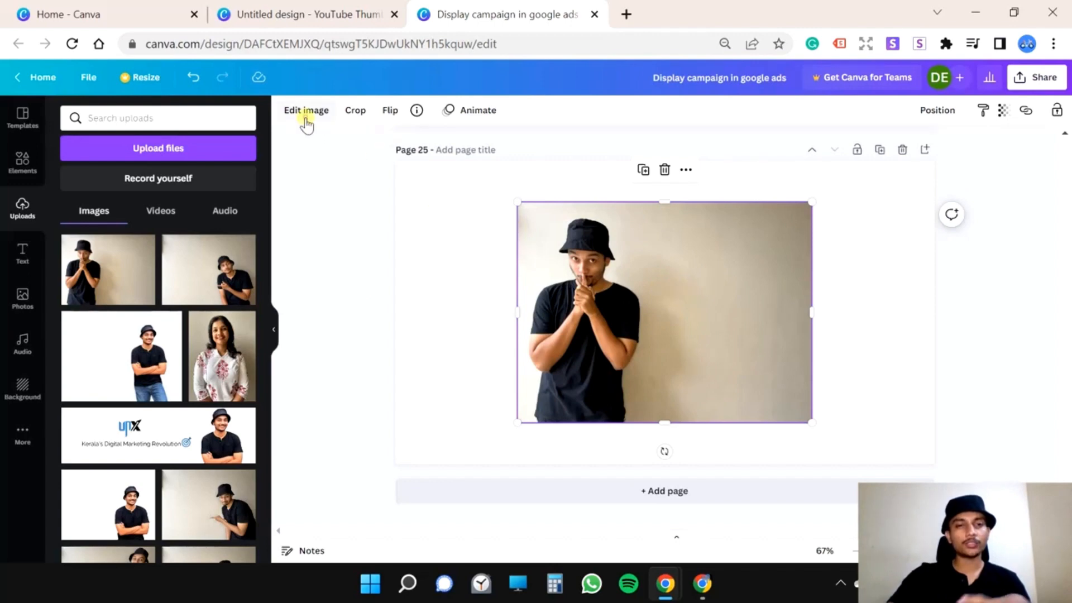
- Adjust the photo on page 25 to brightness -11 and contrast 12
{"action": "left_click", "coordinate": [306, 111]}
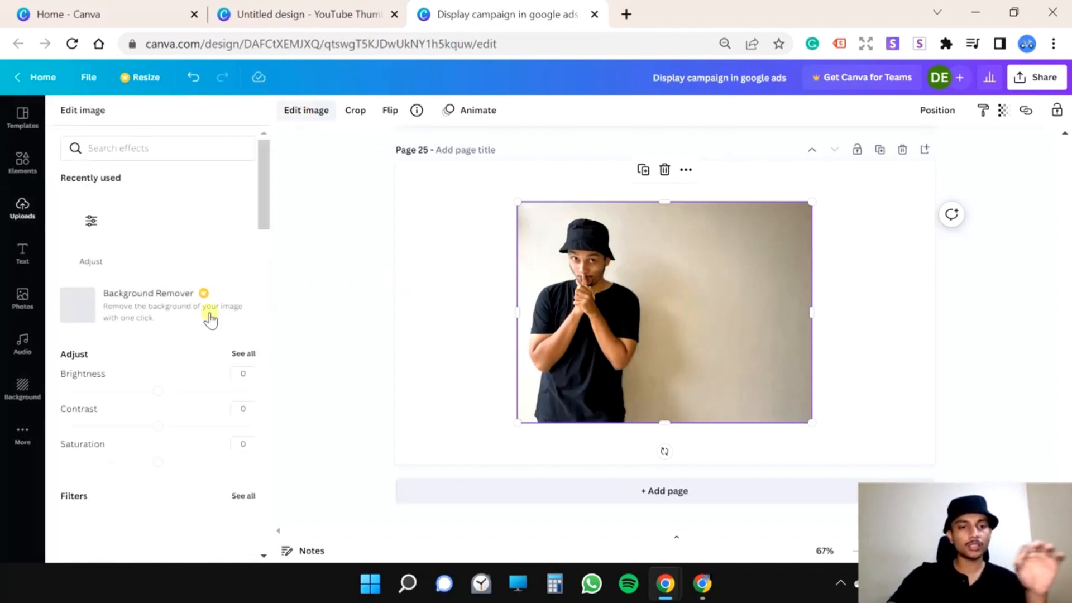
{"action": "left_click", "coordinate": [145, 391]}
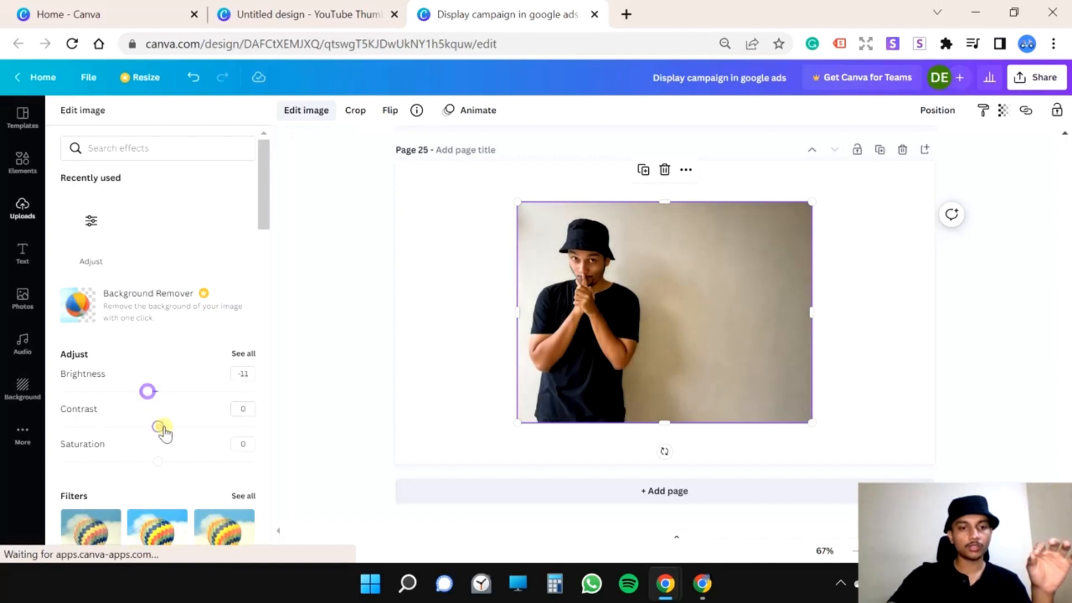
{"action": "left_click_drag", "start_coordinate": [161, 427], "coordinate": [171, 431]}
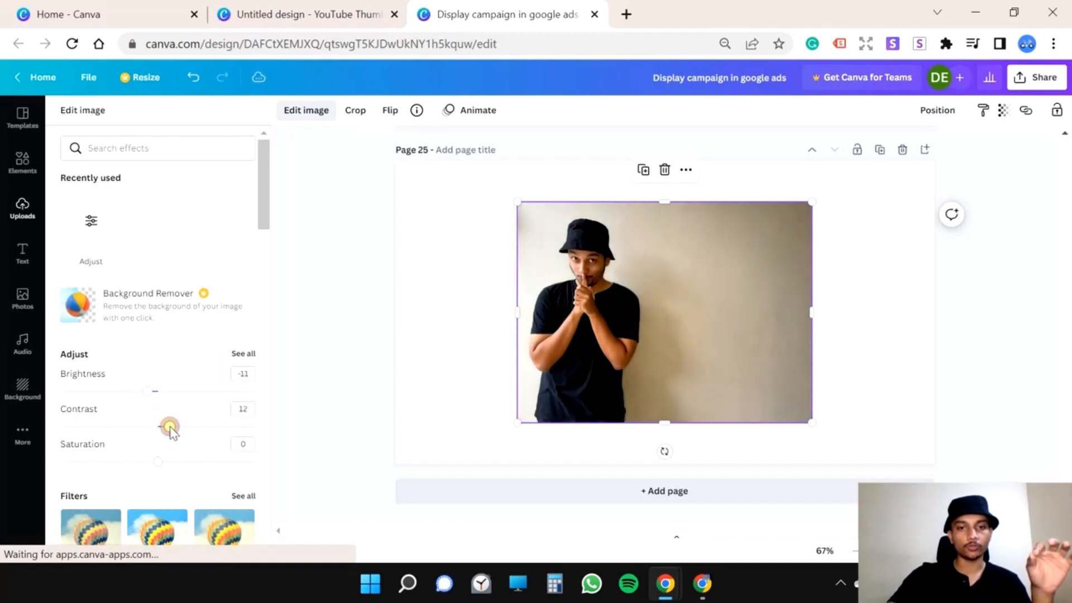
{"action": "left_click", "coordinate": [158, 461]}
{"action": "left_click", "coordinate": [705, 259]}
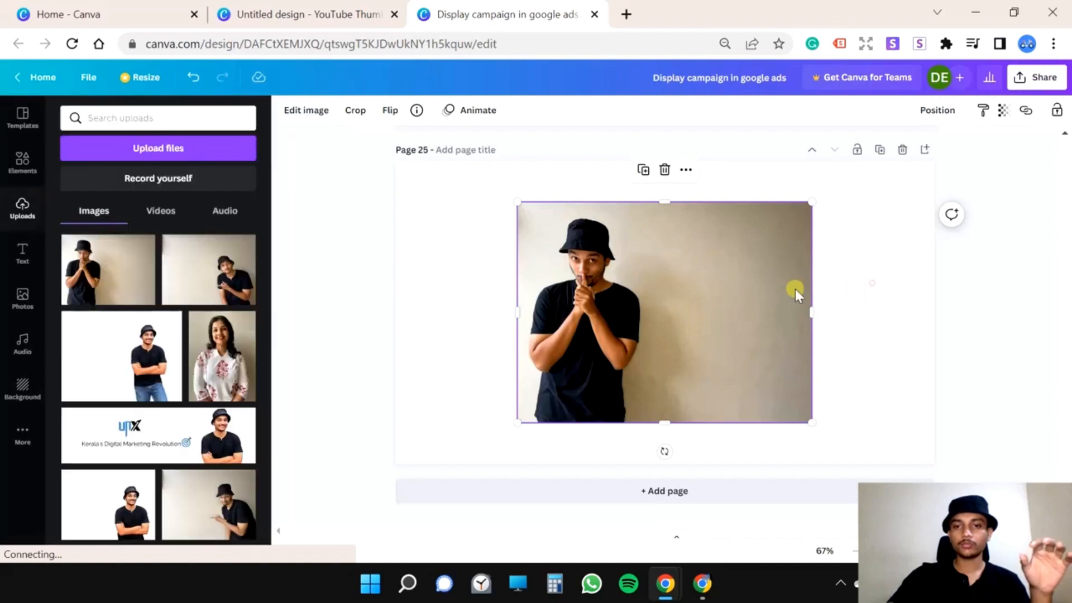
- Set the photo as the page background and shift it down within the frame so the whole hat fits
{"action": "right_click", "coordinate": [684, 292]}
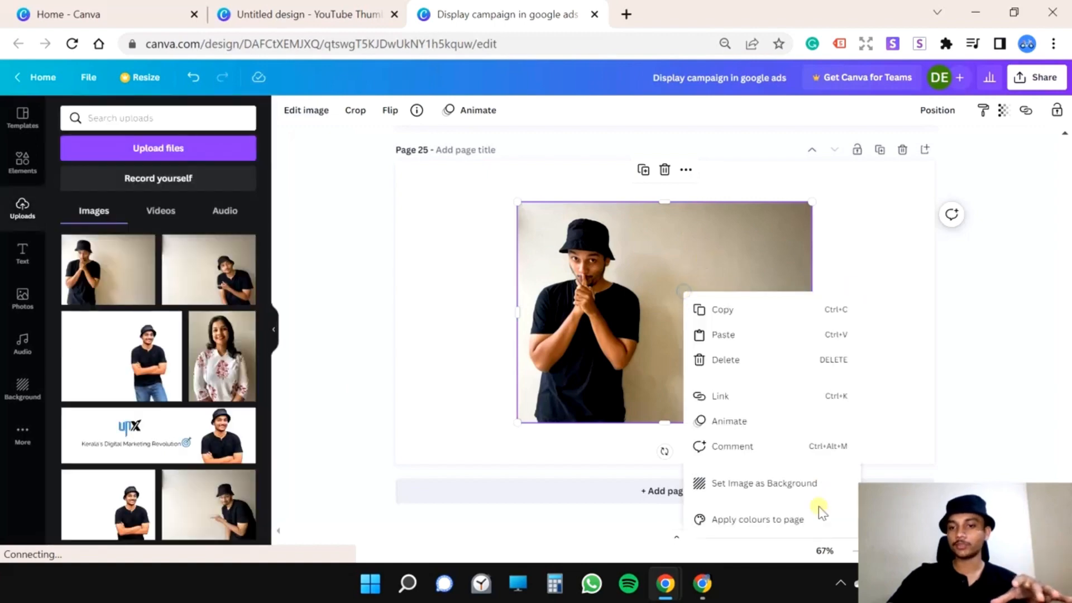
{"action": "left_click", "coordinate": [776, 484]}
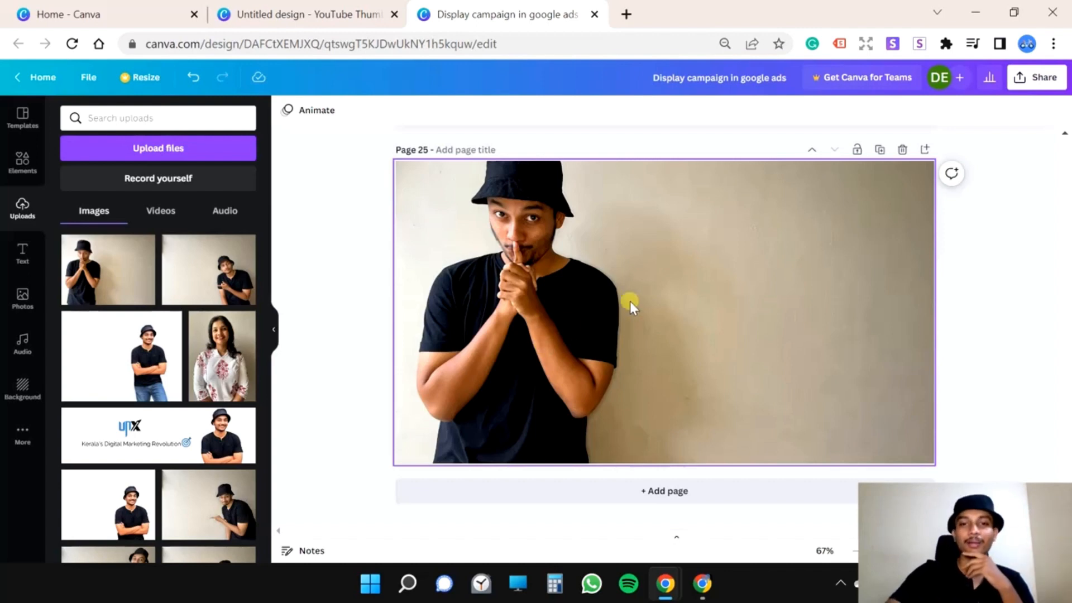
{"action": "double_click", "coordinate": [633, 263]}
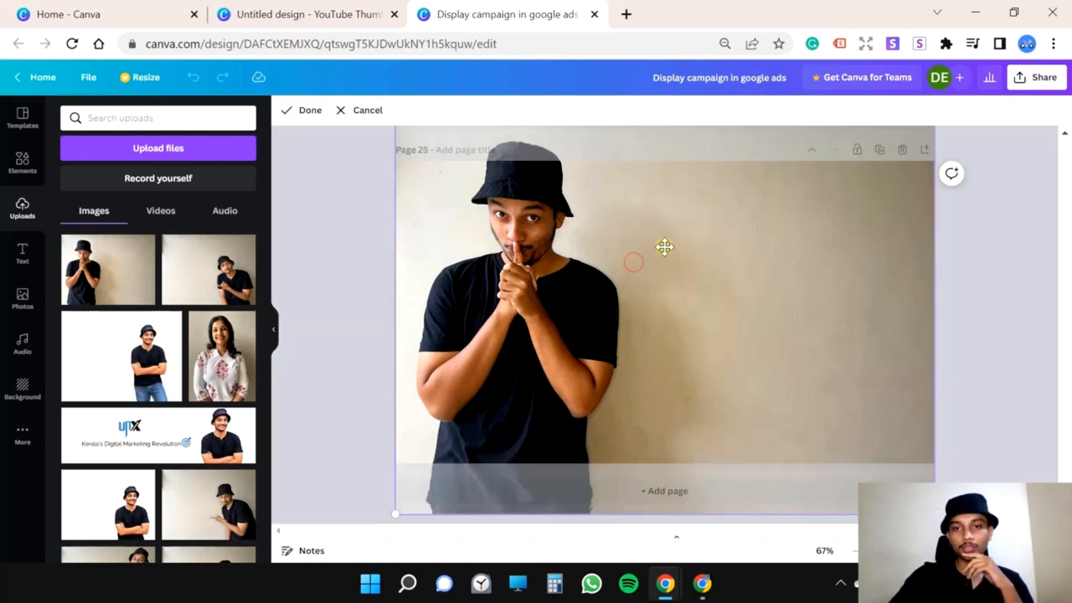
{"action": "left_click", "coordinate": [306, 110]}
{"action": "double_click", "coordinate": [562, 316]}
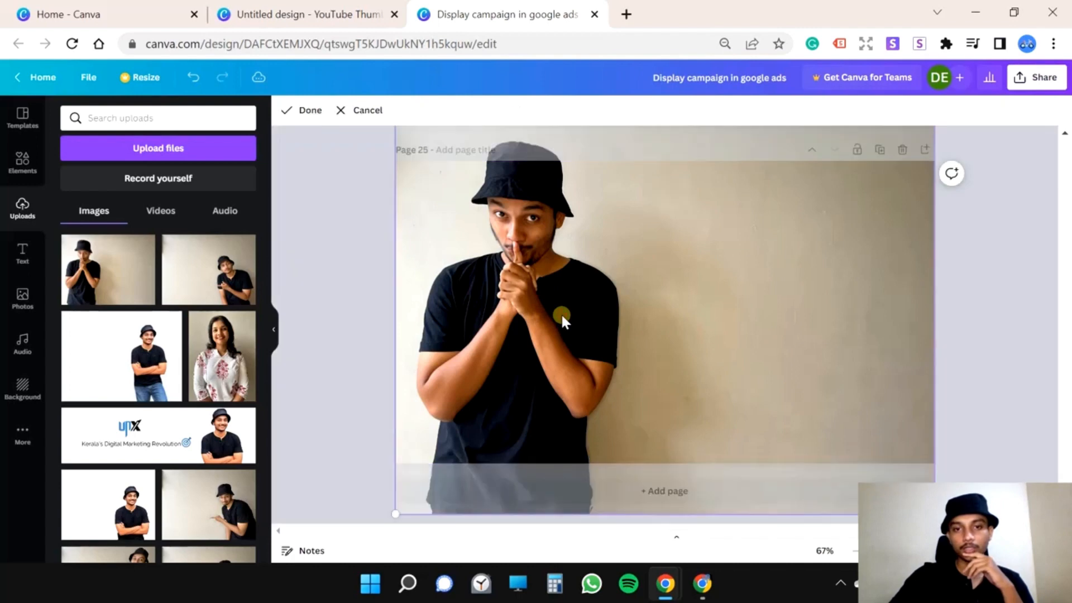
{"action": "left_click_drag", "start_coordinate": [650, 248], "coordinate": [655, 270]}
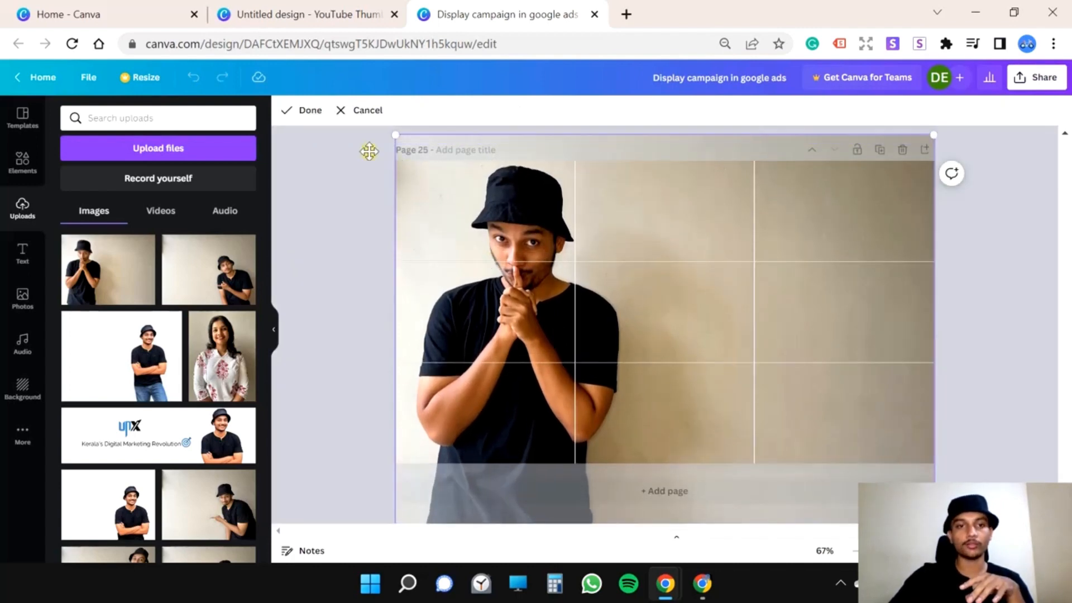
{"action": "left_click", "coordinate": [306, 122]}
{"action": "left_click", "coordinate": [865, 353]}
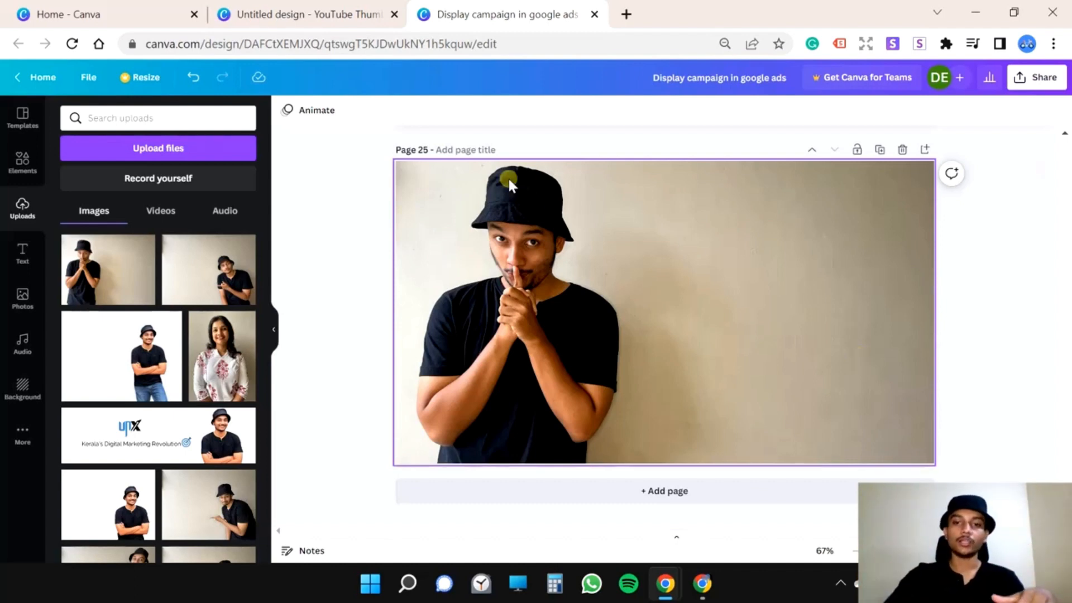
- Copy the #17 label with its white box from page 24 to page 25
{"action": "scroll", "coordinate": [598, 318], "scroll_direction": "up", "scroll_amount": 5}
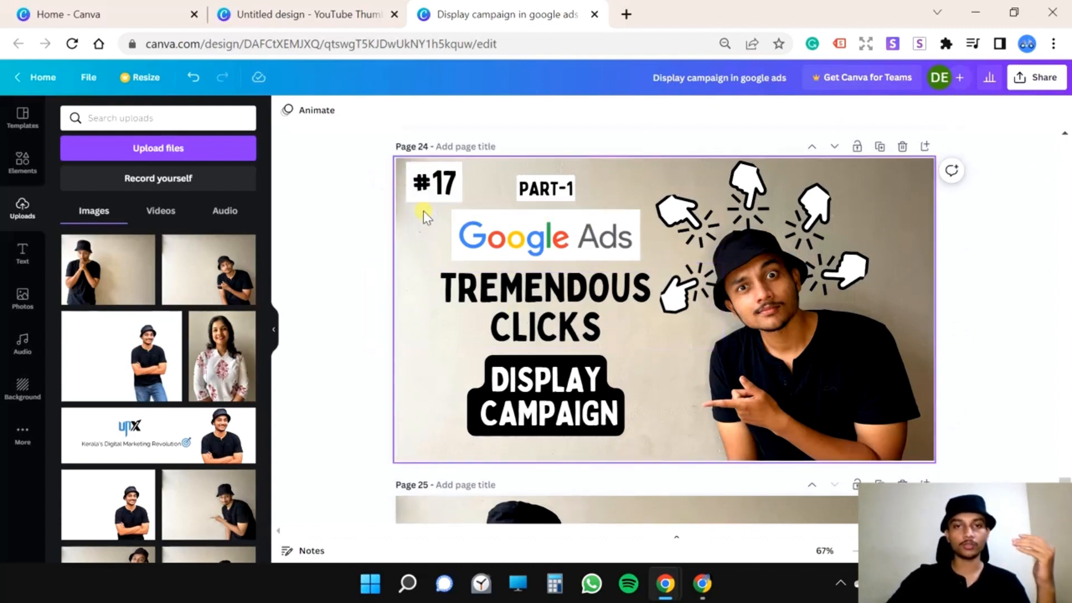
{"action": "scroll", "coordinate": [661, 372], "scroll_direction": "down", "scroll_amount": 5}
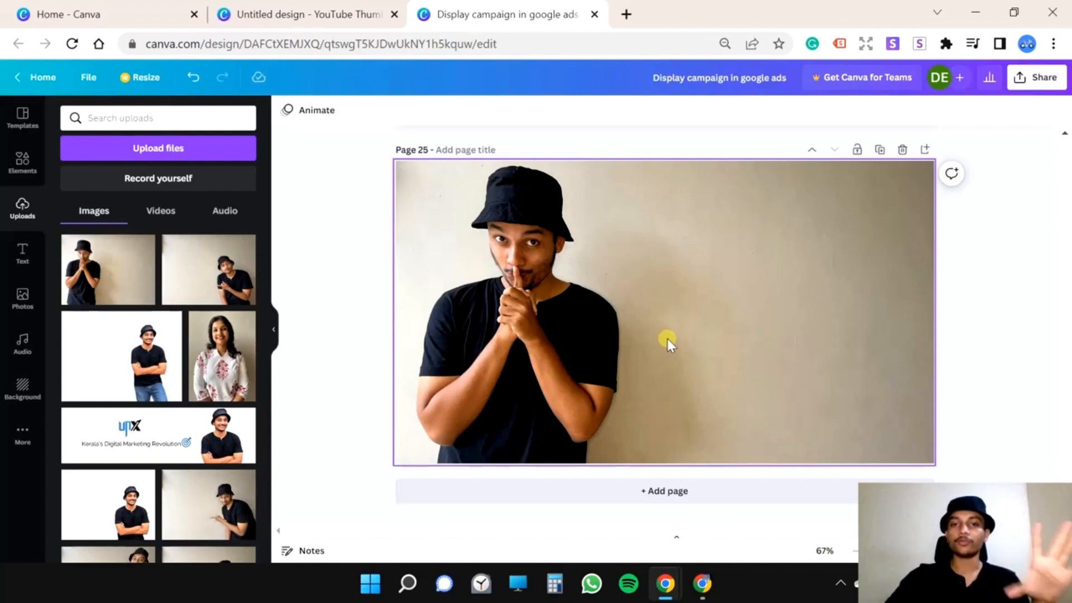
{"action": "scroll", "coordinate": [668, 344], "scroll_direction": "up", "scroll_amount": 5}
{"action": "scroll", "coordinate": [659, 349], "scroll_direction": "down", "scroll_amount": 4}
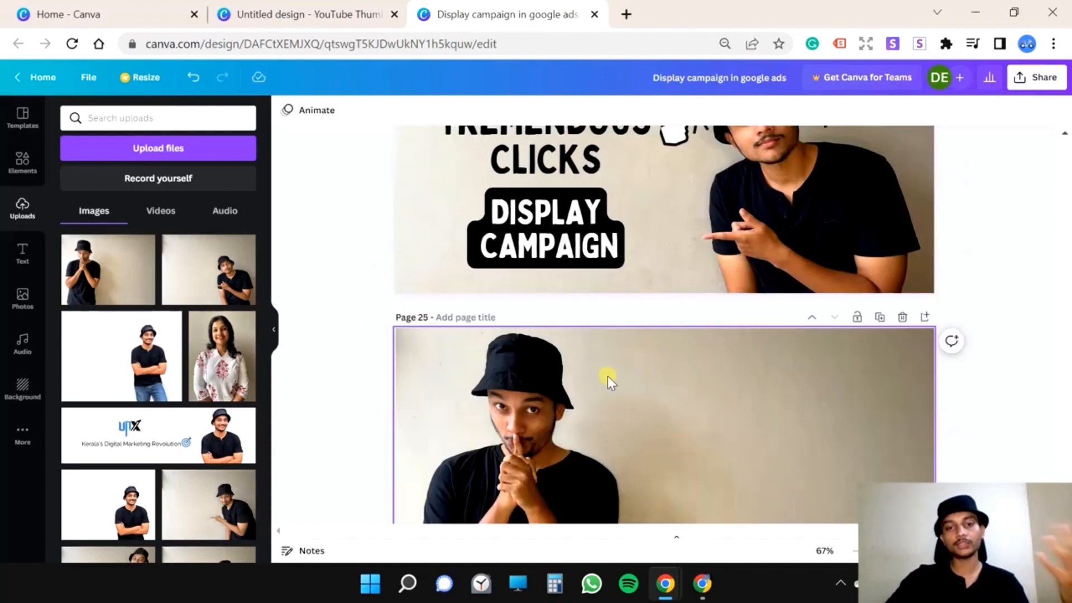
{"action": "scroll", "coordinate": [556, 353], "scroll_direction": "up", "scroll_amount": 5}
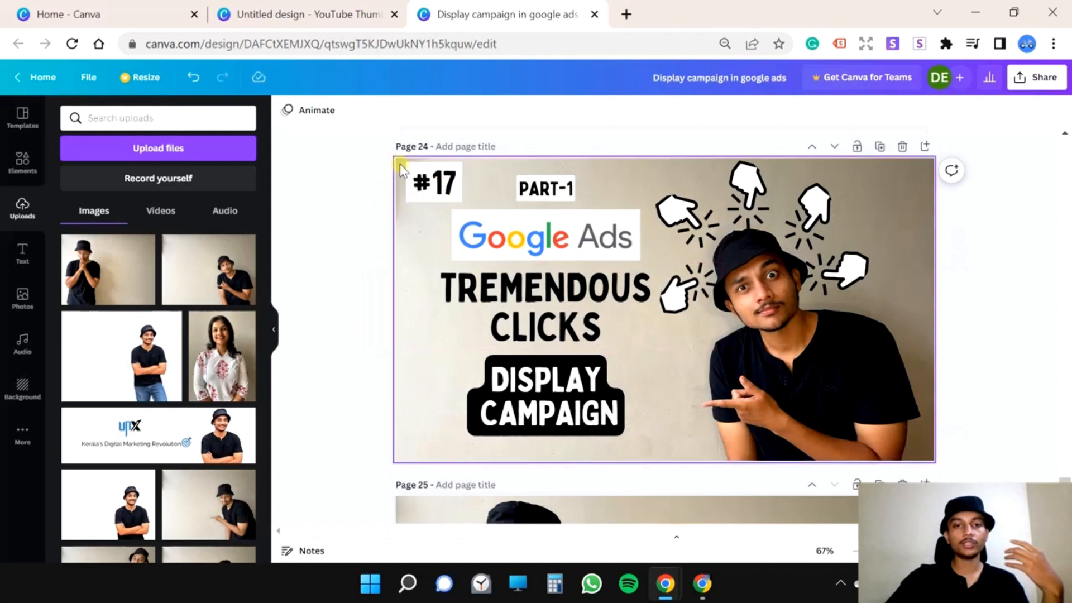
{"action": "left_click_drag", "start_coordinate": [371, 164], "coordinate": [461, 191]}
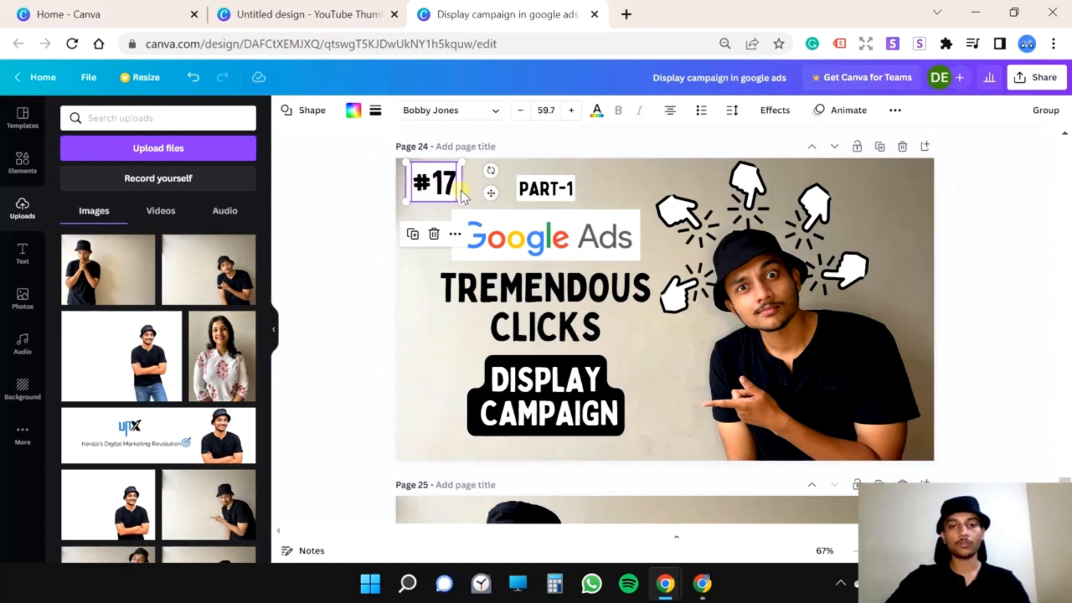
{"action": "scroll", "coordinate": [459, 194], "scroll_direction": "down", "scroll_amount": 6}
{"action": "left_click", "coordinate": [443, 195]}
{"action": "key", "text": "ctrl+v"}
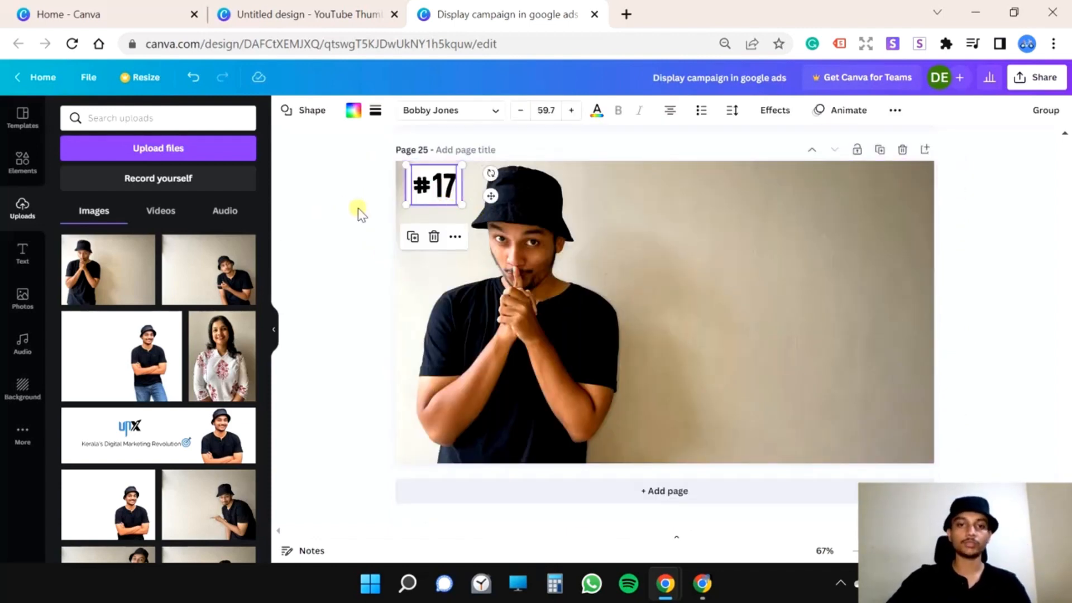
- Shorten the pasted label's text to #1 and delete the label together with its white box
{"action": "double_click", "coordinate": [450, 191]}
{"action": "key", "text": "Delete"}
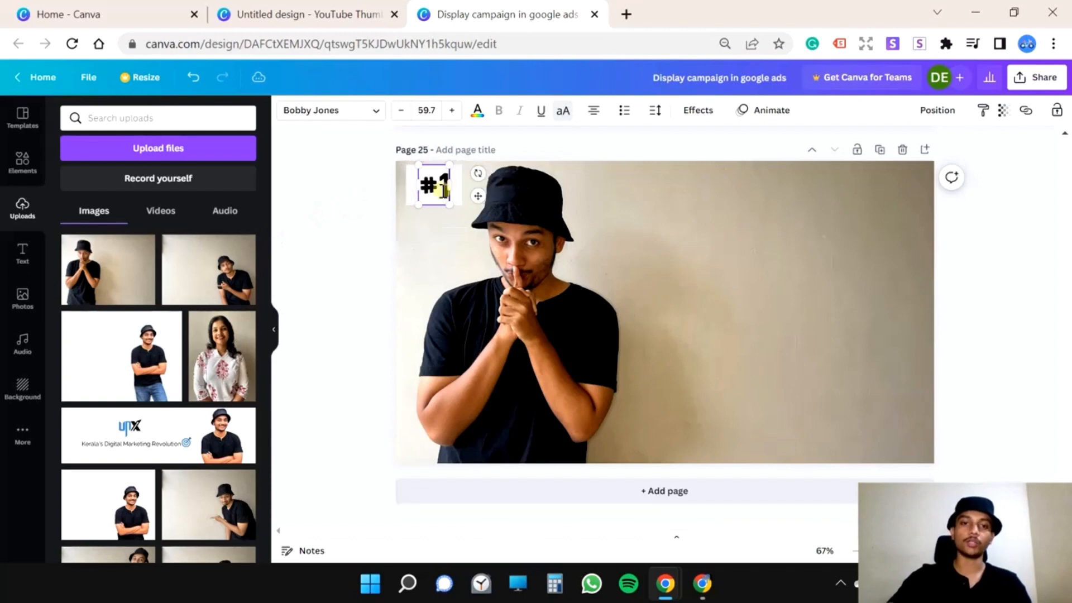
{"action": "left_click", "coordinate": [388, 277]}
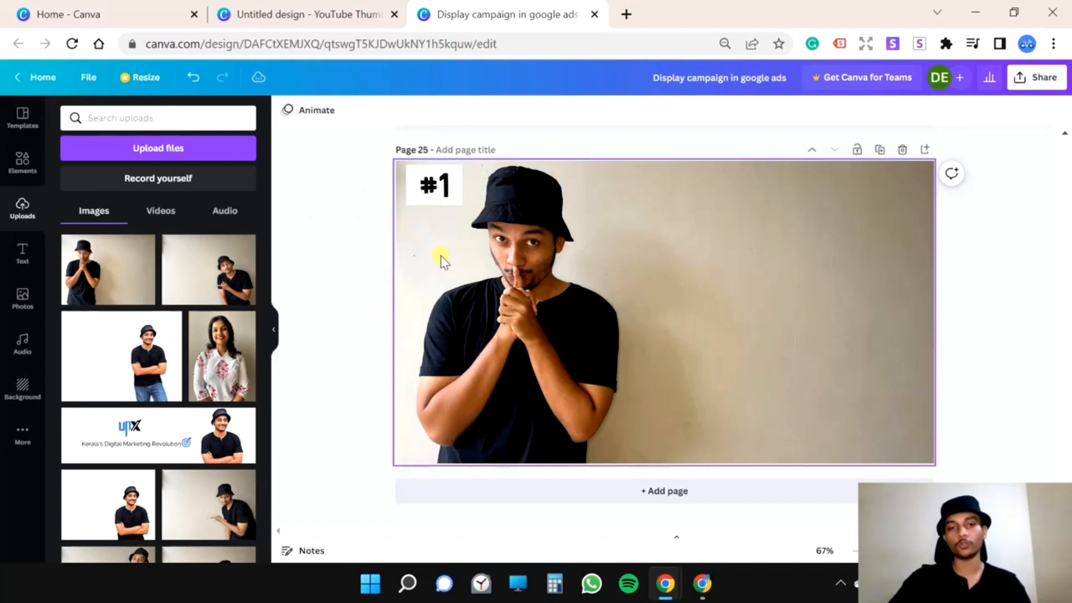
{"action": "left_click_drag", "start_coordinate": [359, 174], "coordinate": [464, 215]}
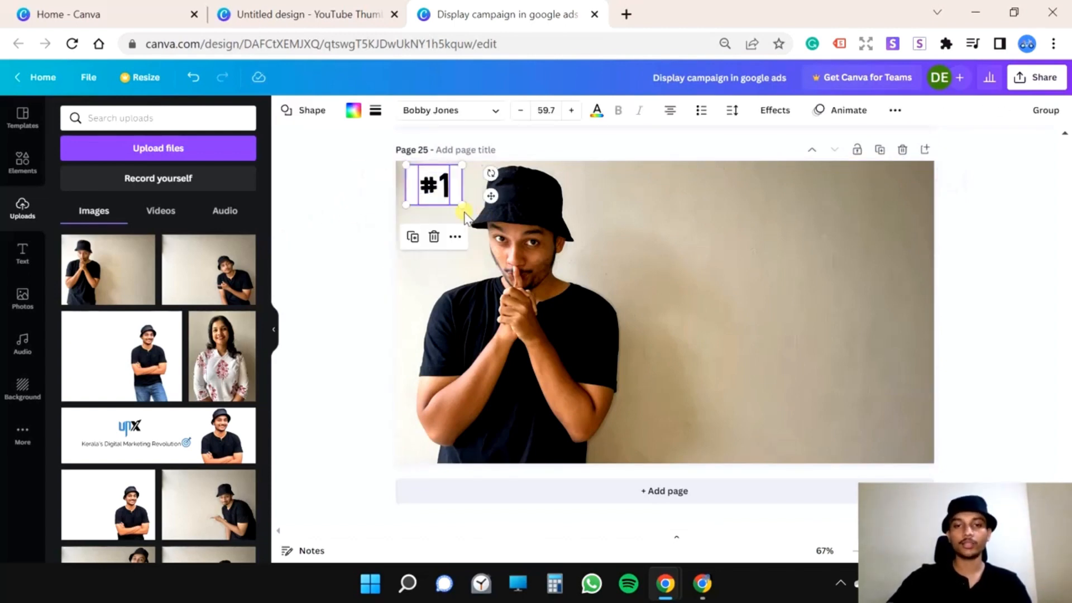
{"action": "key", "text": "Delete"}
- Check the layout of page 24 for reference and search the elements library for "youtube logo"
{"action": "scroll", "coordinate": [807, 293], "scroll_direction": "up", "scroll_amount": 3}
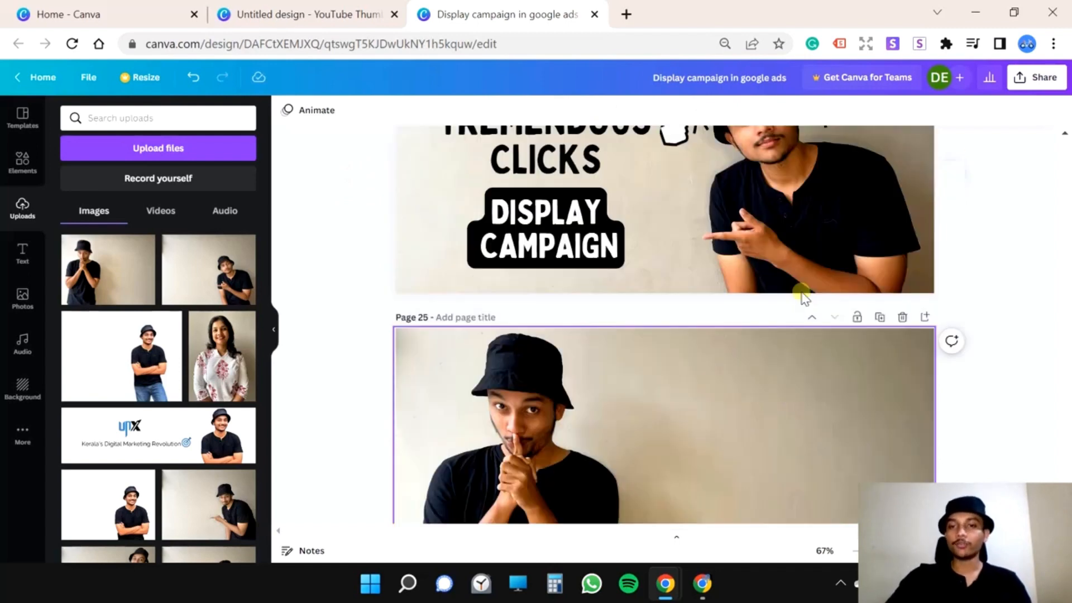
{"action": "scroll", "coordinate": [801, 296], "scroll_direction": "up", "scroll_amount": 3}
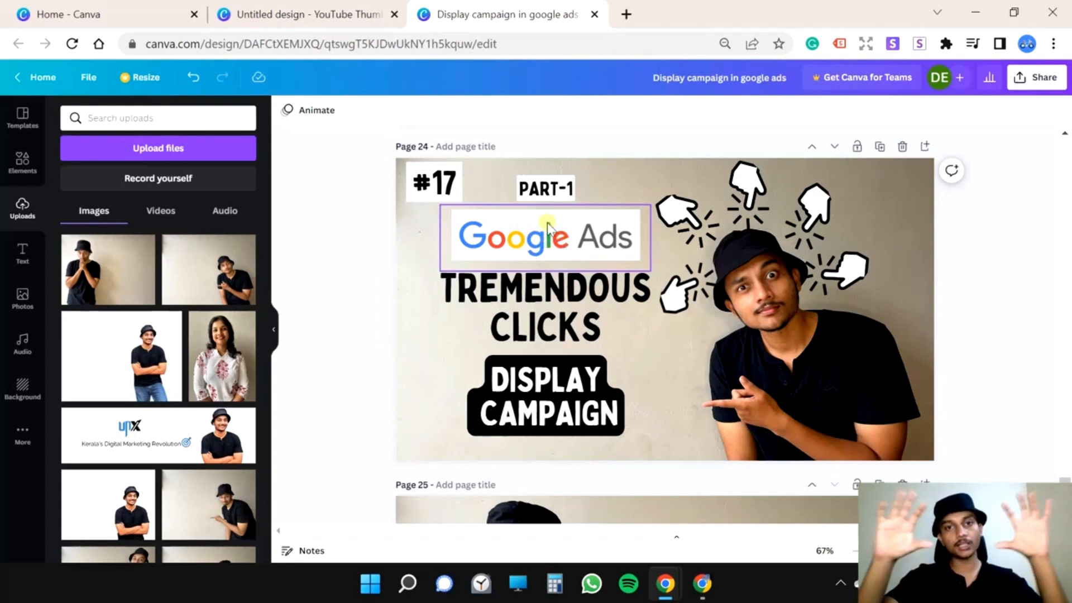
{"action": "scroll", "coordinate": [560, 207], "scroll_direction": "down", "scroll_amount": 6}
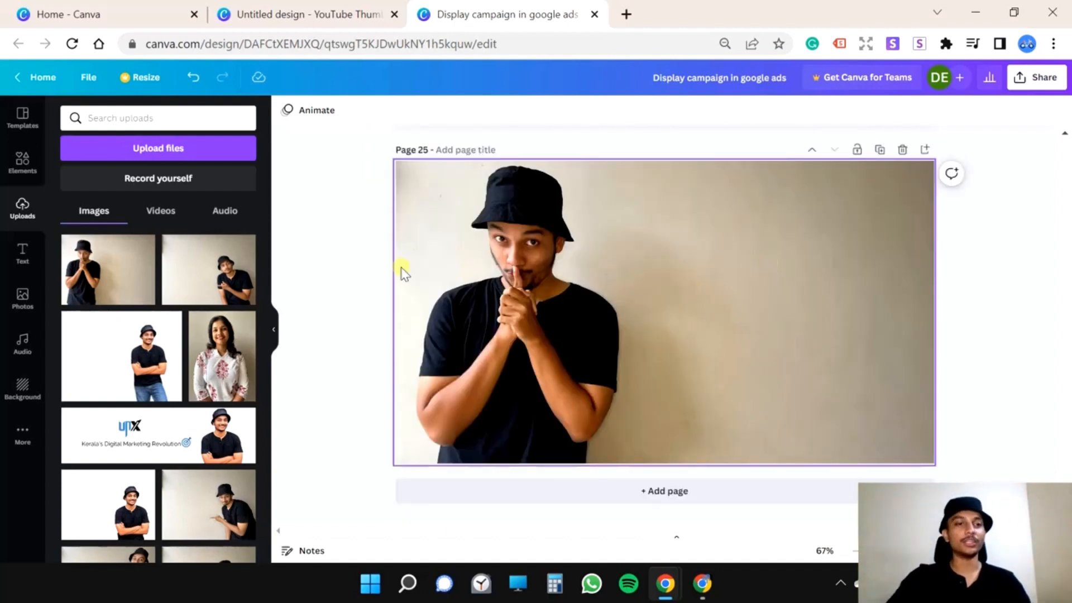
{"action": "left_click", "coordinate": [22, 162]}
{"action": "left_click", "coordinate": [123, 124]}
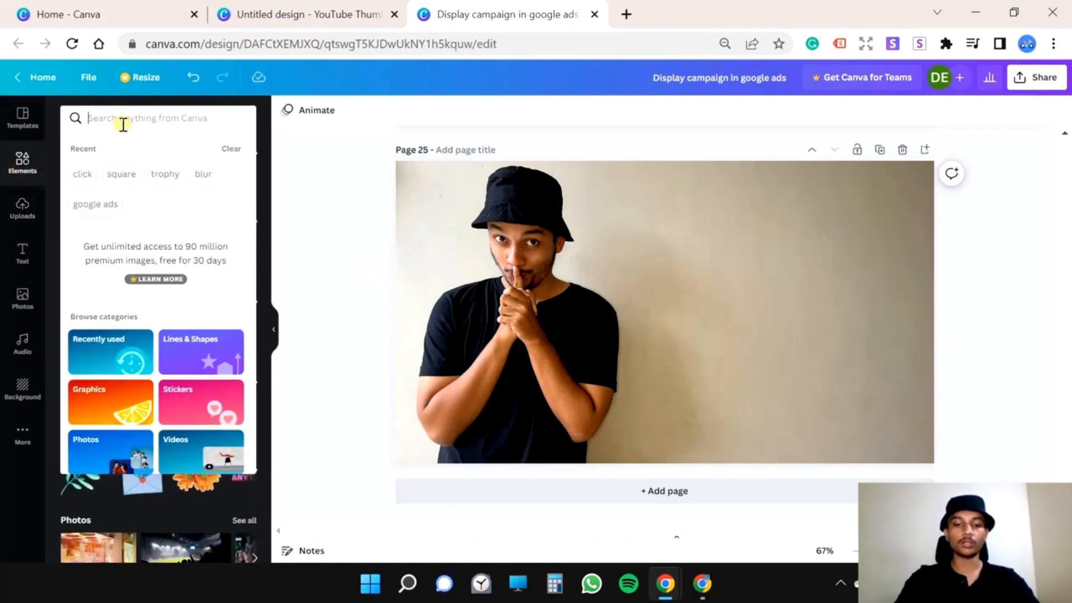
{"action": "type", "text": "youtube"}
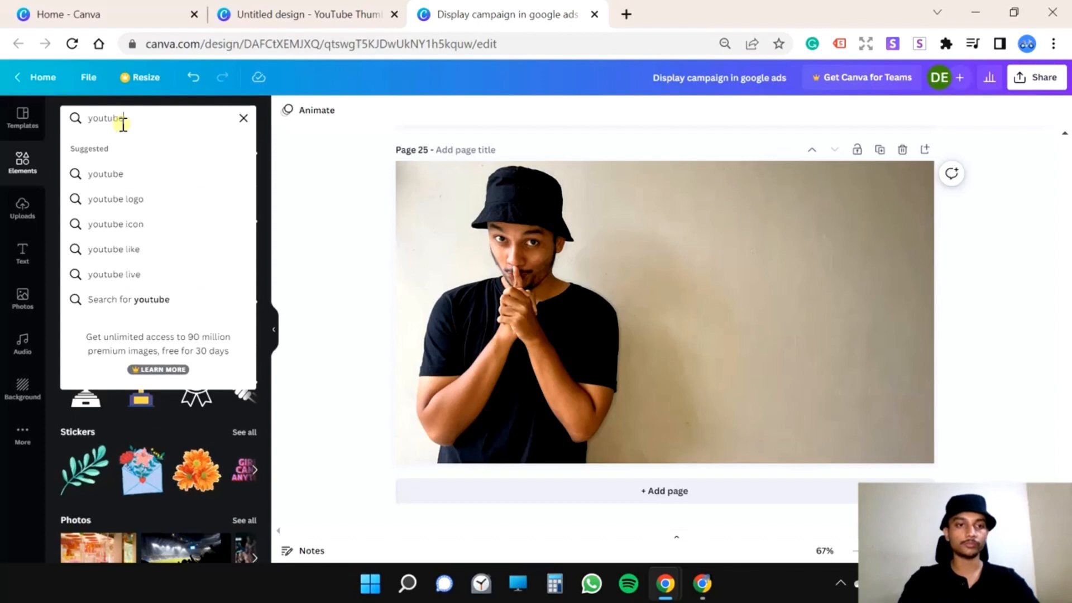
{"action": "left_click", "coordinate": [146, 199]}
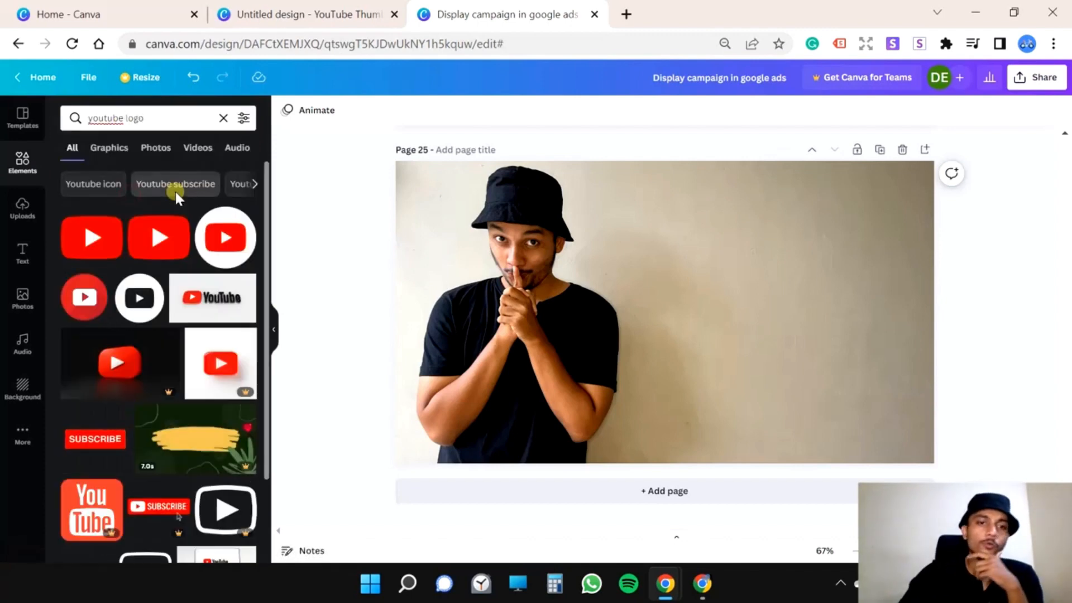
- Browse the youtube logo results for a graphic that suits the thumbnail
{"action": "scroll", "coordinate": [142, 270], "scroll_direction": "down", "scroll_amount": 3}
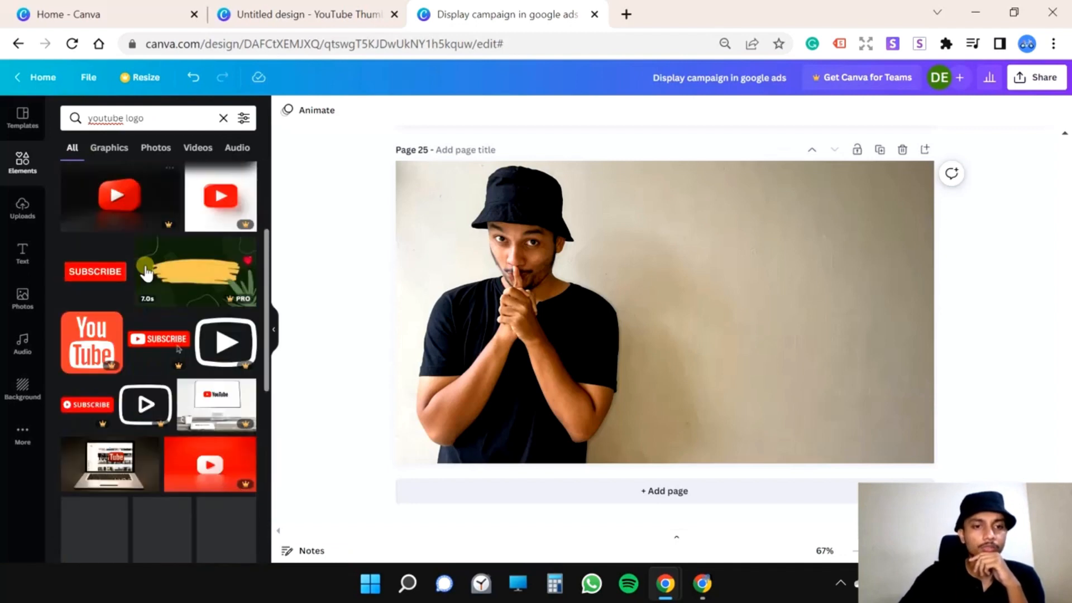
{"action": "scroll", "coordinate": [146, 272], "scroll_direction": "up", "scroll_amount": 3}
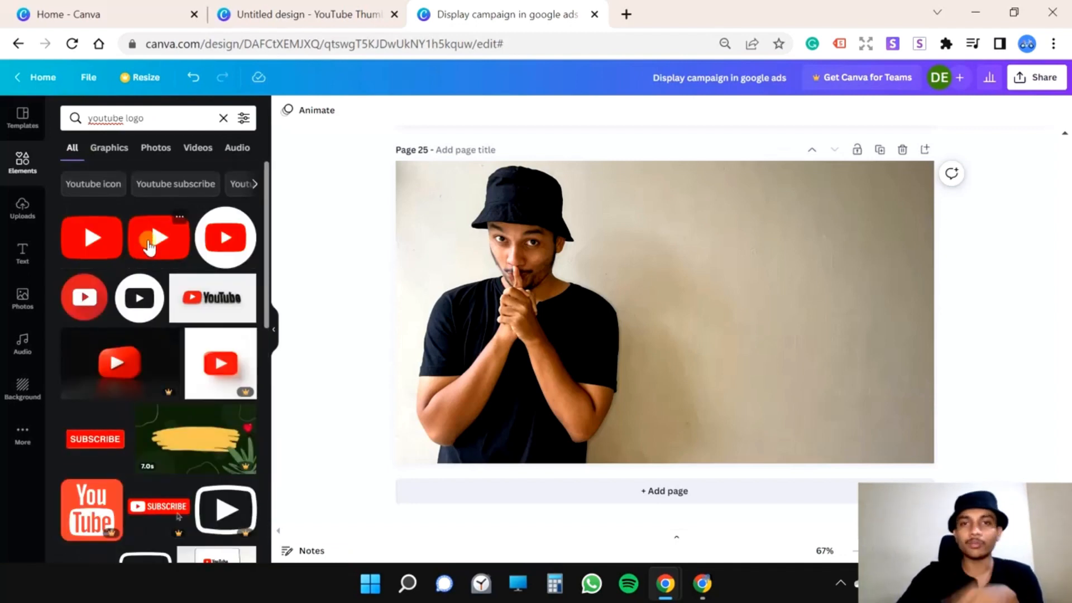
{"action": "scroll", "coordinate": [147, 245], "scroll_direction": "down", "scroll_amount": 6}
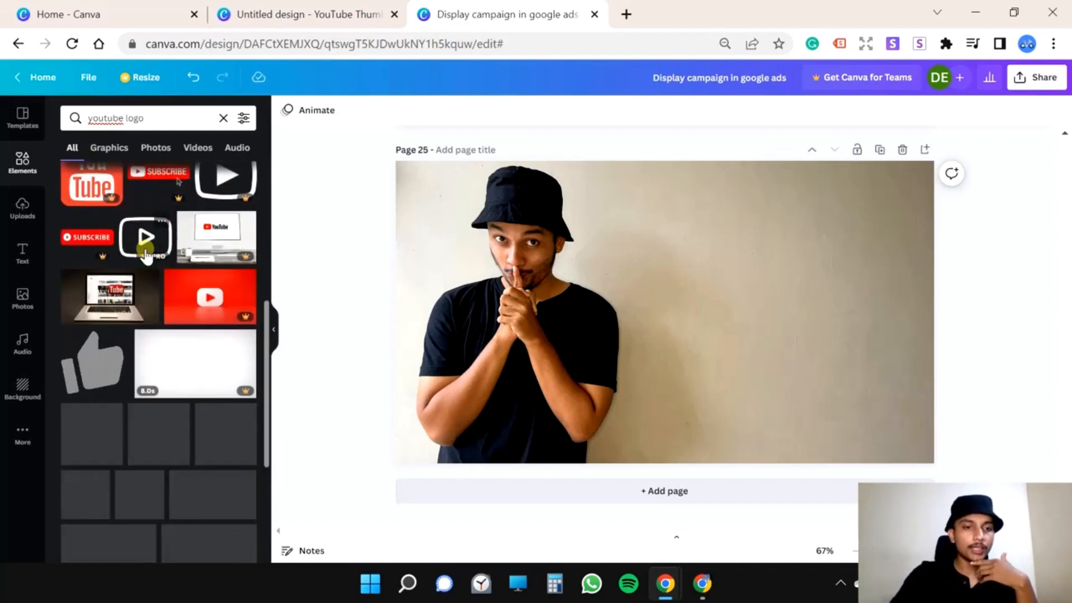
{"action": "scroll", "coordinate": [145, 252], "scroll_direction": "down", "scroll_amount": 5}
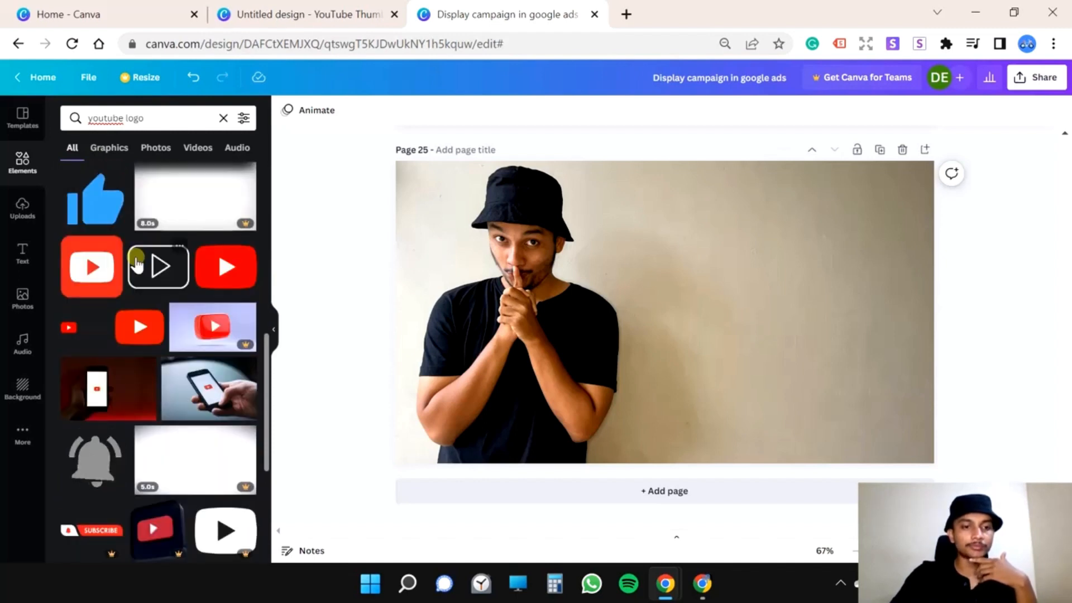
{"action": "scroll", "coordinate": [140, 261], "scroll_direction": "up", "scroll_amount": 5}
{"action": "scroll", "coordinate": [137, 257], "scroll_direction": "up", "scroll_amount": 3}
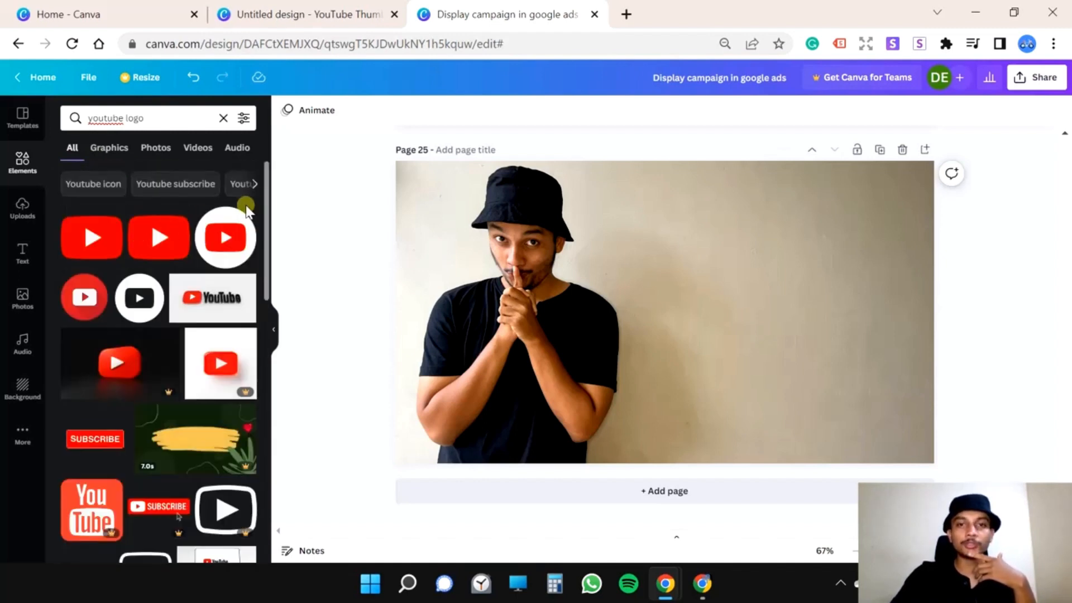
- Search Google Images for "youtube logo" in a new browser tab
{"action": "left_click", "coordinate": [627, 14]}
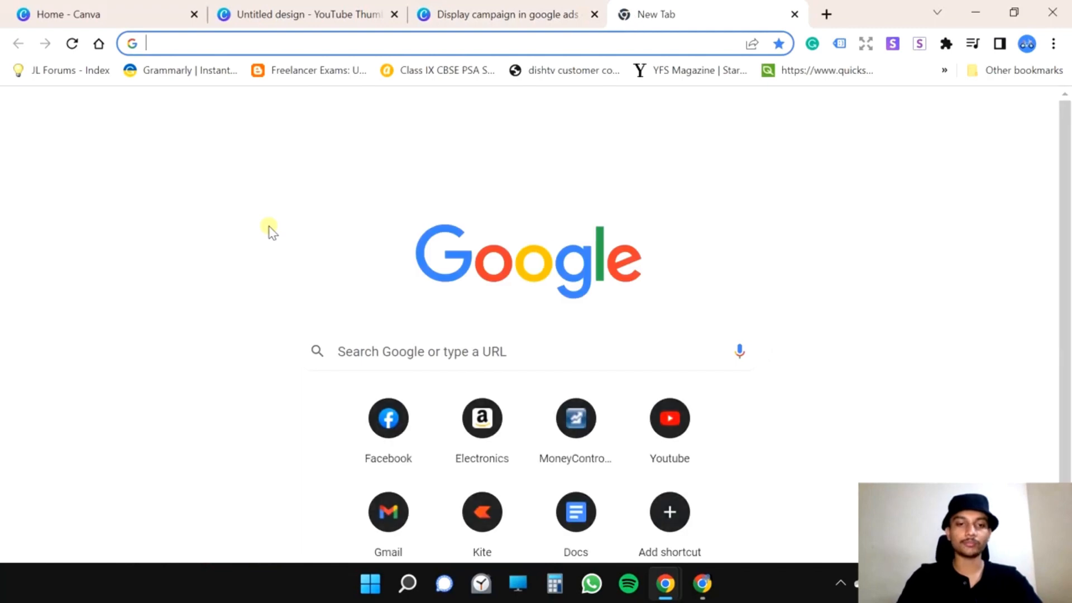
{"action": "left_click", "coordinate": [414, 356]}
{"action": "type", "text": "yutu"}
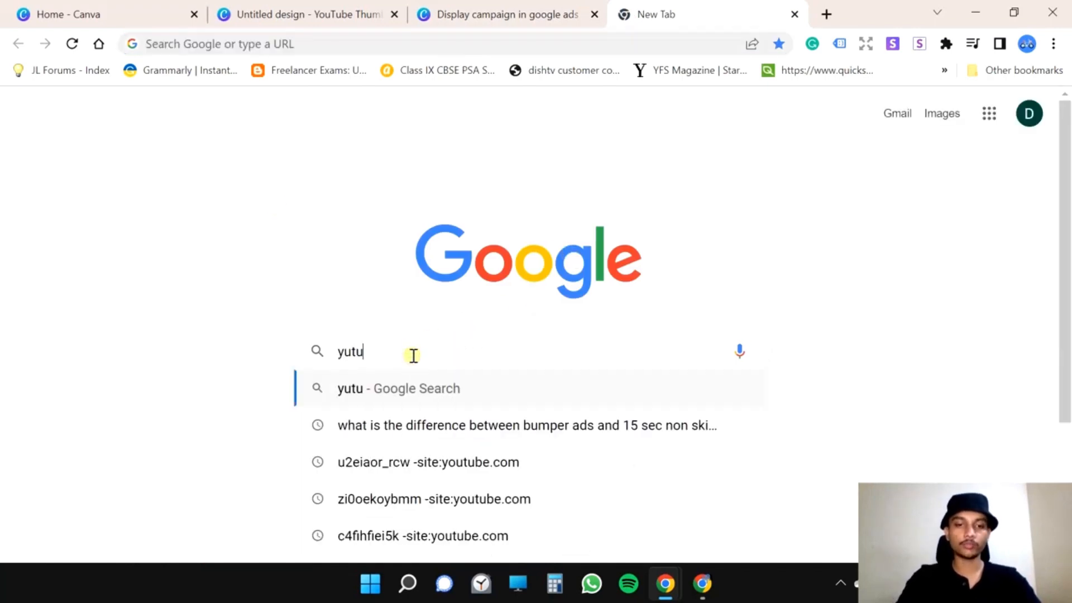
{"action": "key", "text": "BackSpace"}
{"action": "key", "text": "BackSpace"}
{"action": "key", "text": "BackSpace"}
{"action": "type", "text": "outube logo"}
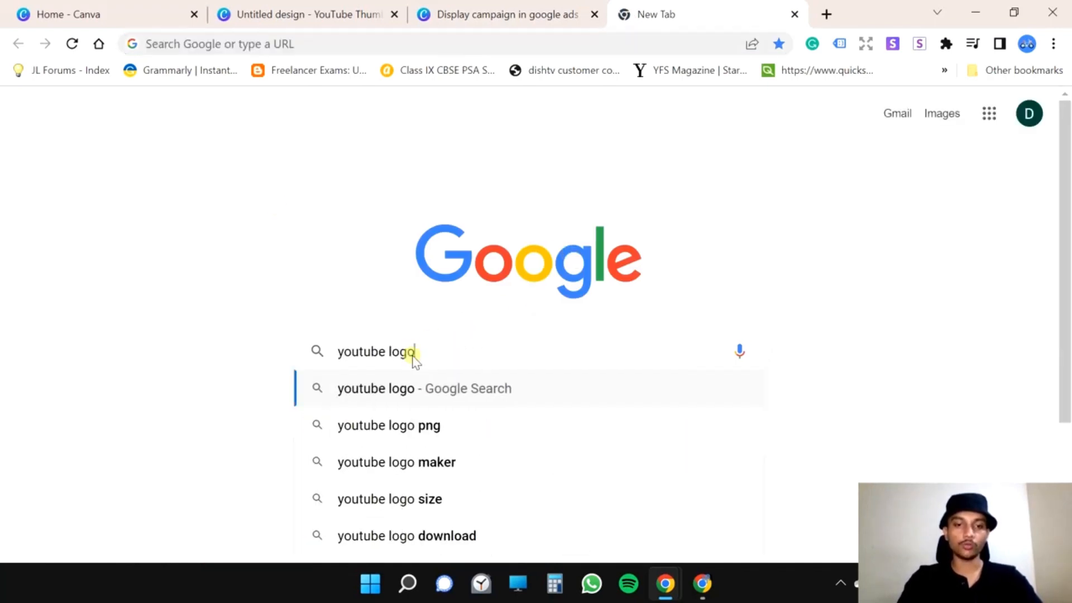
{"action": "key", "text": "Return"}
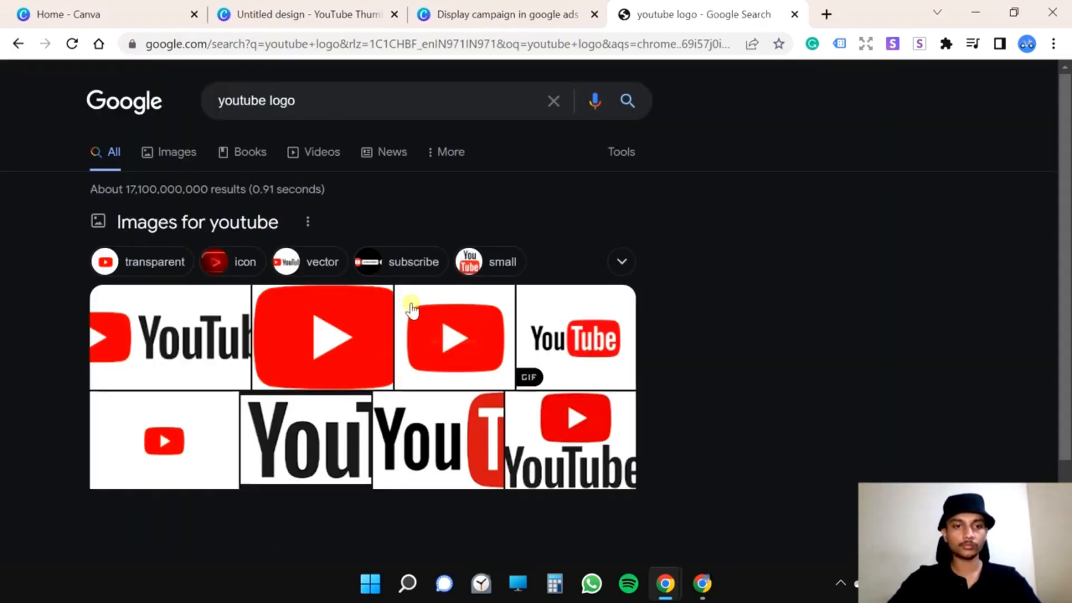
{"action": "left_click", "coordinate": [183, 159]}
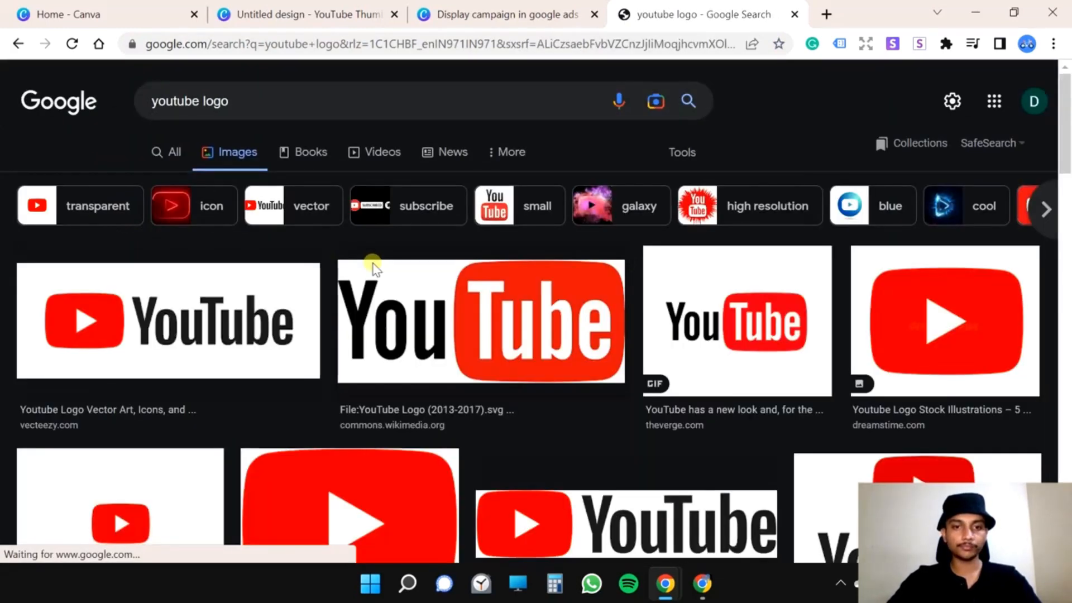
- Open the Vecteezy YouTube logo from the image results and save it to the computer
{"action": "scroll", "coordinate": [372, 264], "scroll_direction": "down", "scroll_amount": 1}
{"action": "left_click", "coordinate": [240, 246]}
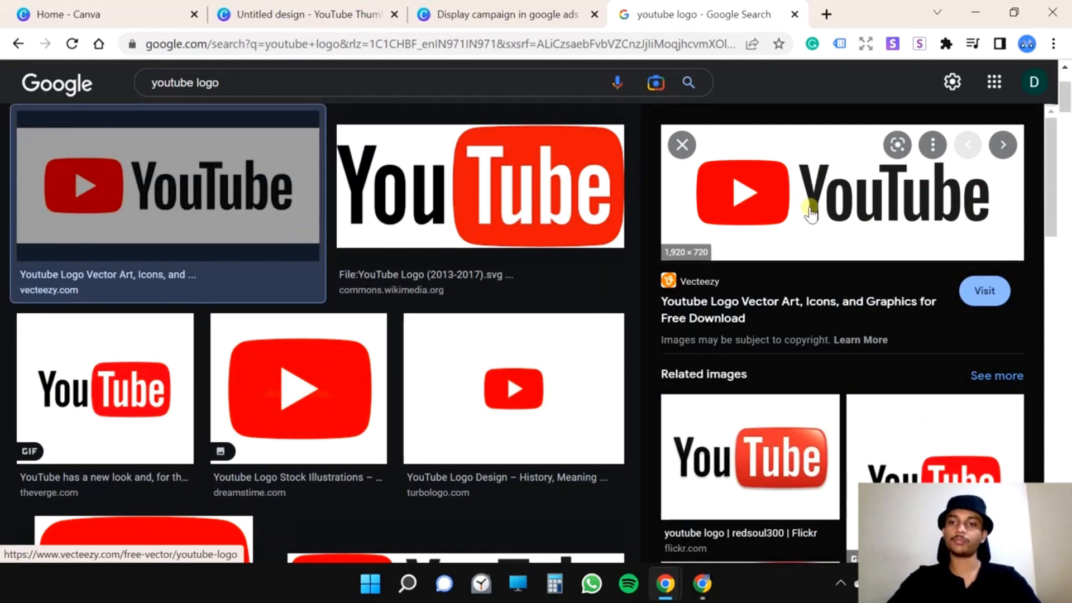
{"action": "right_click", "coordinate": [811, 211]}
{"action": "left_click", "coordinate": [878, 426]}
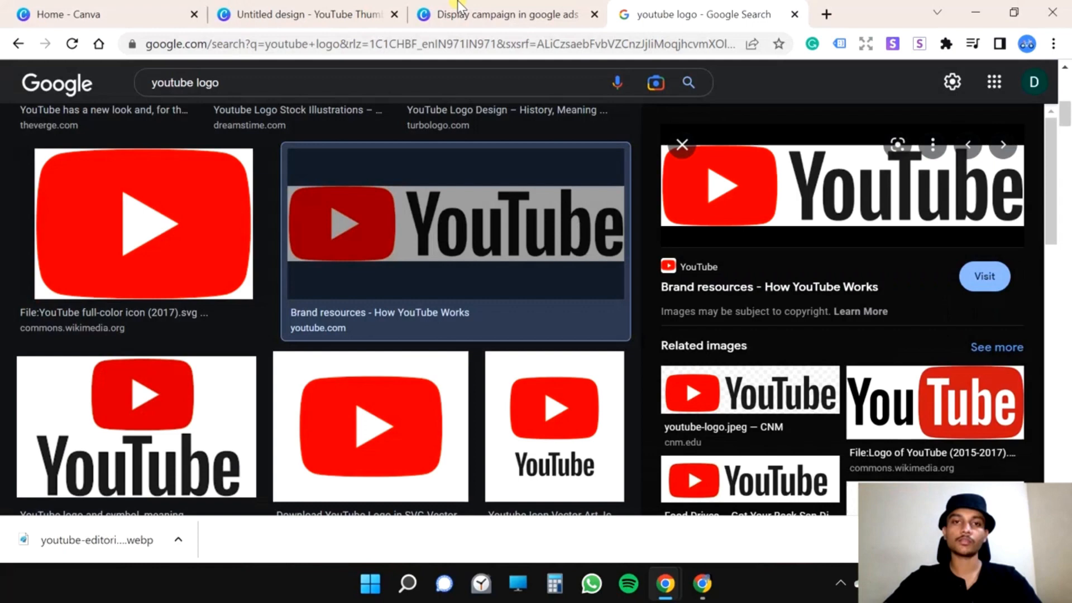
- Return to the Canva design, upload the saved YouTube logo and add it to page 25
{"action": "left_click", "coordinate": [459, 7]}
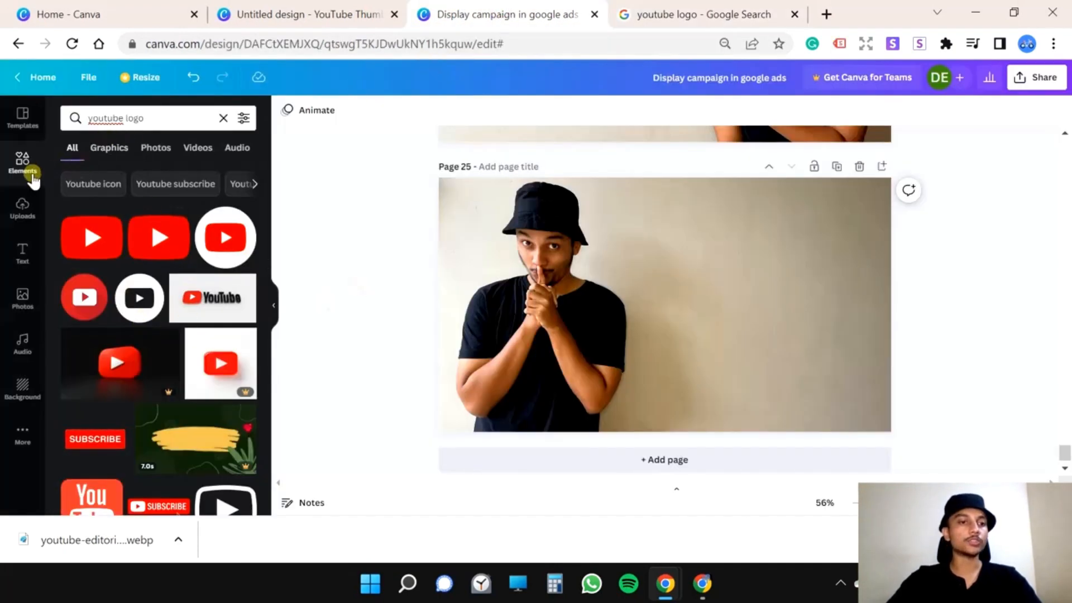
{"action": "left_click", "coordinate": [21, 209]}
{"action": "left_click", "coordinate": [182, 159]}
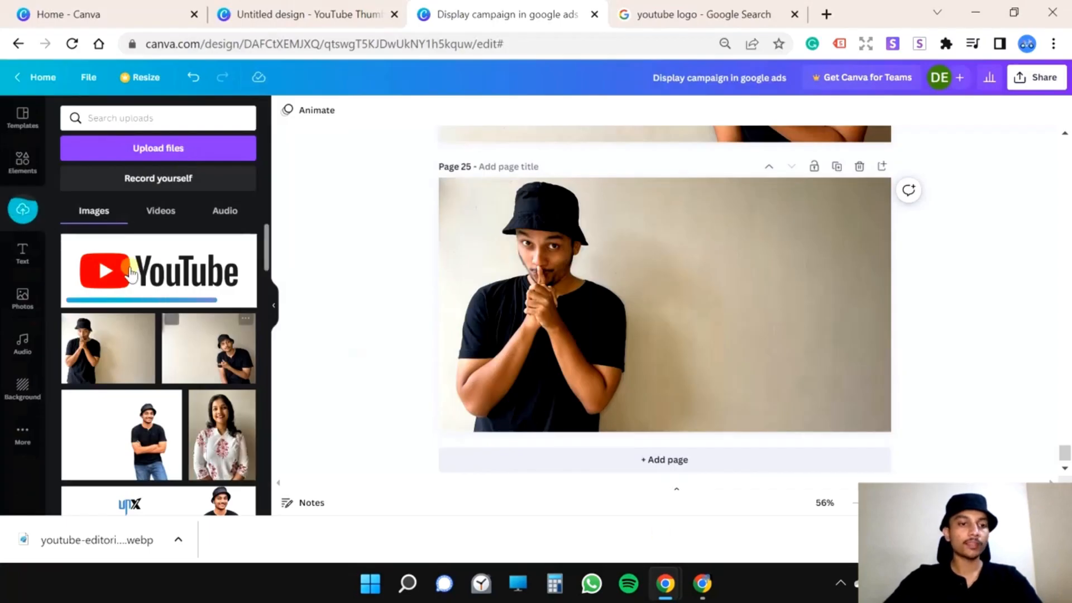
{"action": "left_click", "coordinate": [163, 283]}
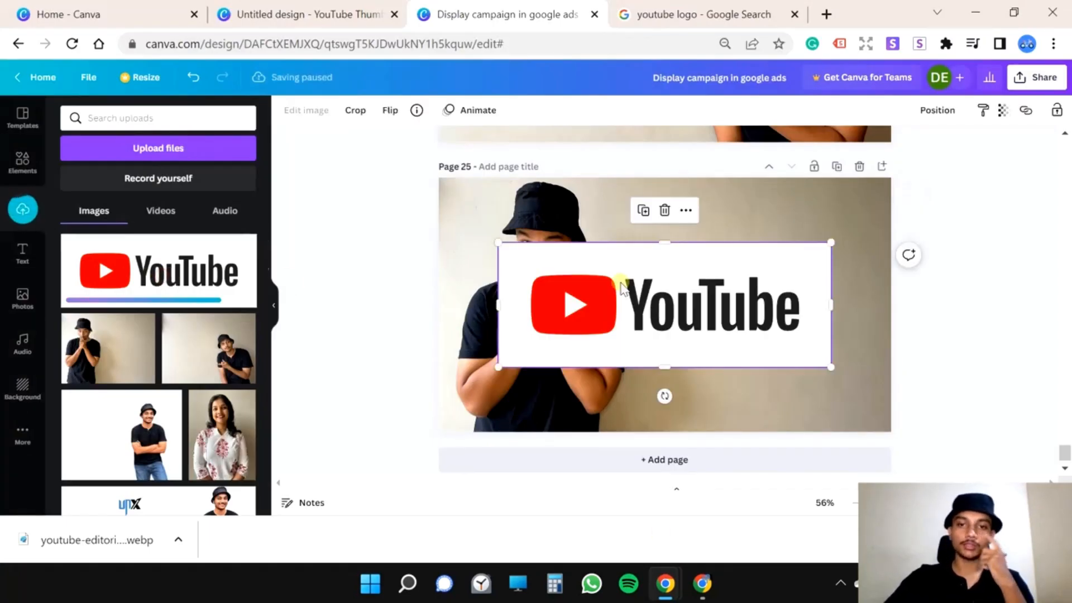
- Shrink the YouTube logo and place it on the empty wall beside the man's head
{"action": "left_click_drag", "start_coordinate": [715, 313], "coordinate": [793, 267]}
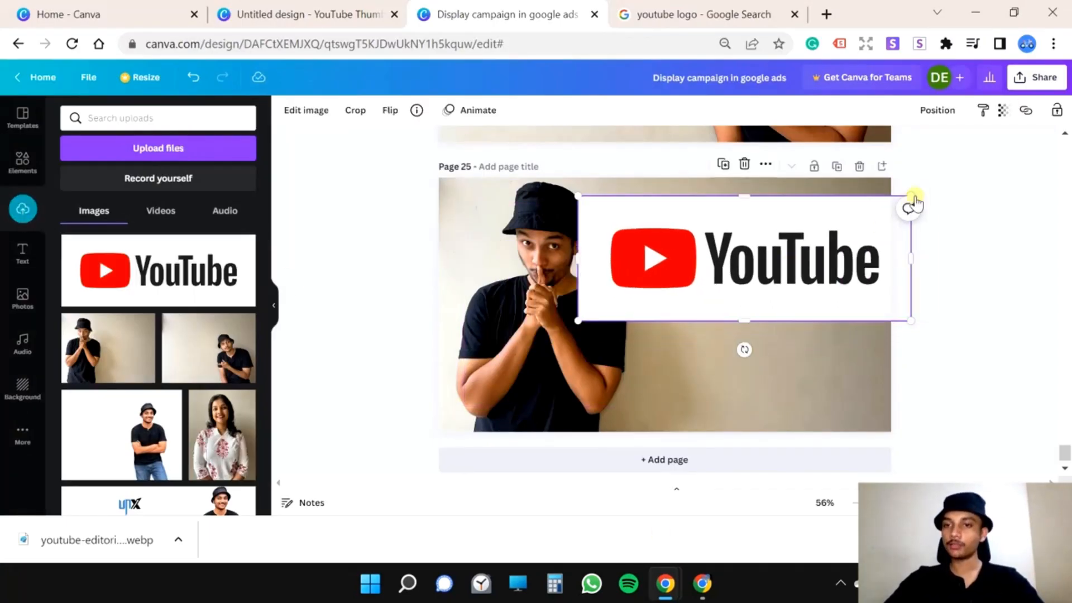
{"action": "left_click_drag", "start_coordinate": [578, 320], "coordinate": [702, 270]}
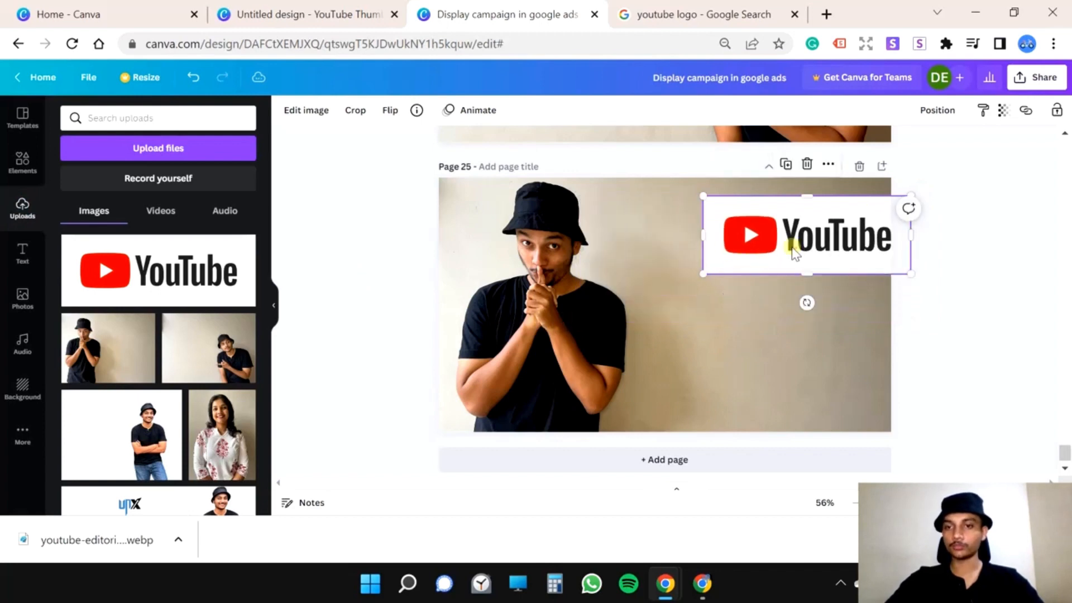
{"action": "left_click_drag", "start_coordinate": [794, 247], "coordinate": [741, 258]}
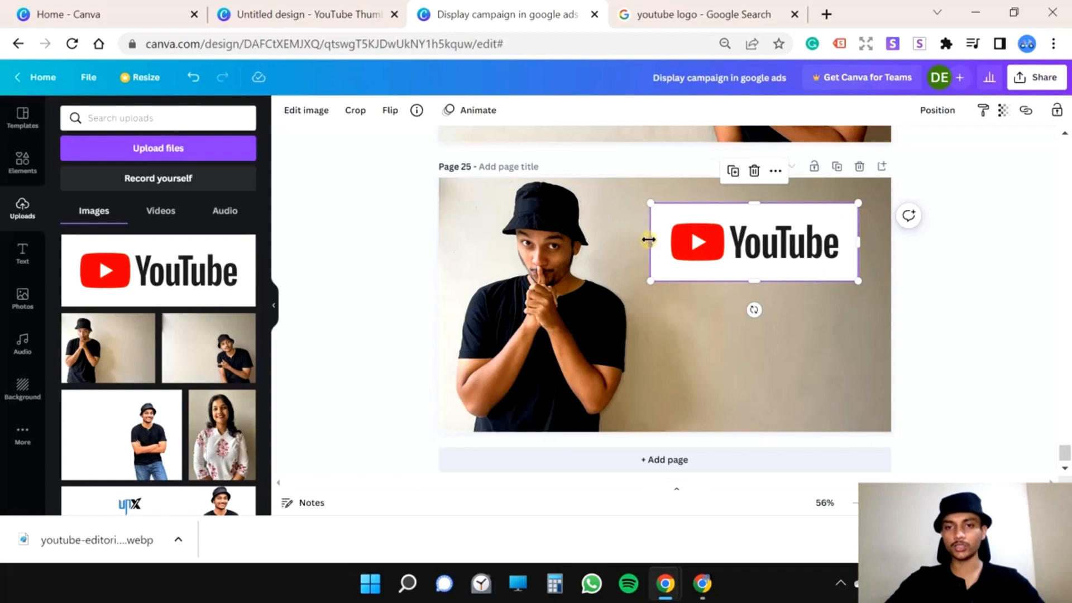
- Crop the excess white margin from all four sides of the YouTube logo and nudge it into position
{"action": "left_click_drag", "start_coordinate": [651, 241], "coordinate": [664, 241]}
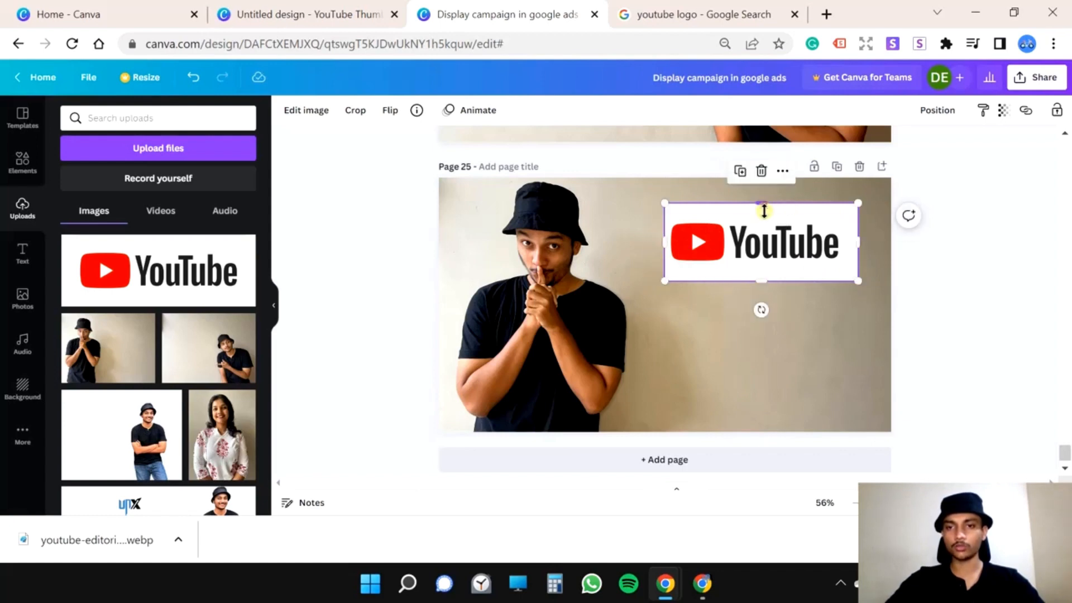
{"action": "left_click_drag", "start_coordinate": [765, 210], "coordinate": [764, 223]}
{"action": "left_click_drag", "start_coordinate": [757, 276], "coordinate": [757, 266]}
{"action": "left_click_drag", "start_coordinate": [857, 240], "coordinate": [844, 240]}
{"action": "left_click", "coordinate": [865, 193]}
{"action": "left_click_drag", "start_coordinate": [743, 244], "coordinate": [743, 238]}
{"action": "left_click_drag", "start_coordinate": [741, 236], "coordinate": [741, 238]}
{"action": "left_click", "coordinate": [966, 264]}
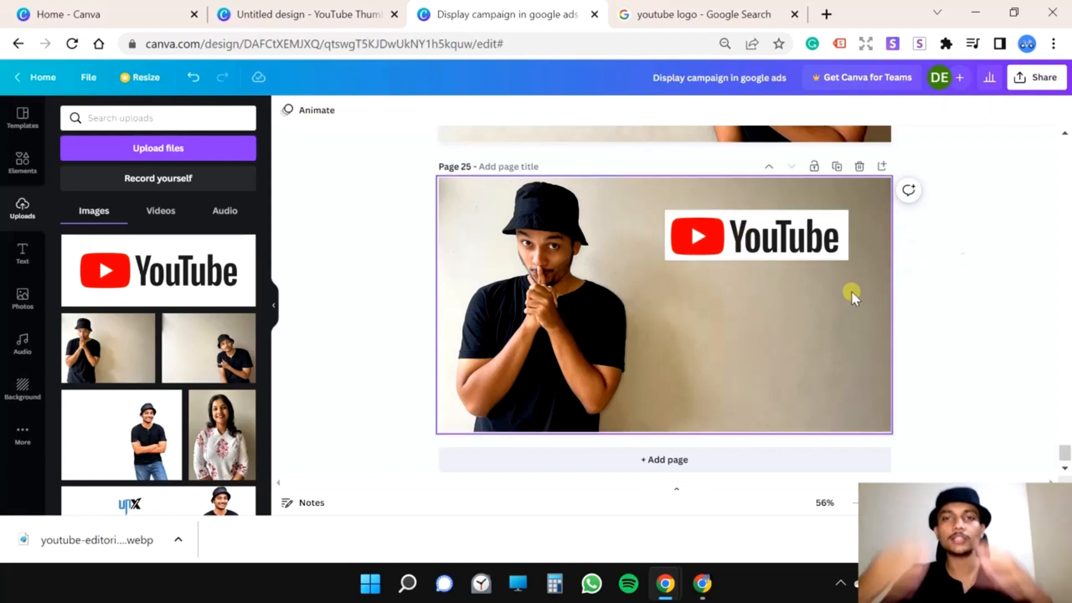
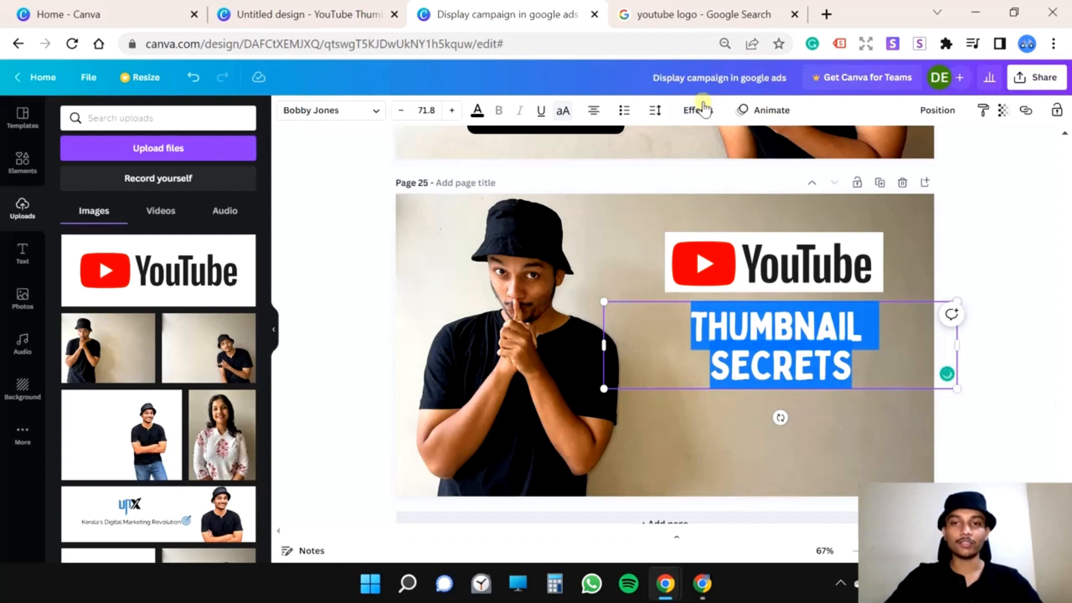
- Set the font colour of the "THUMBNAIL SECRETS" text to white
{"action": "left_click", "coordinate": [699, 110]}
{"action": "scroll", "coordinate": [174, 387], "scroll_direction": "down", "scroll_amount": 3}
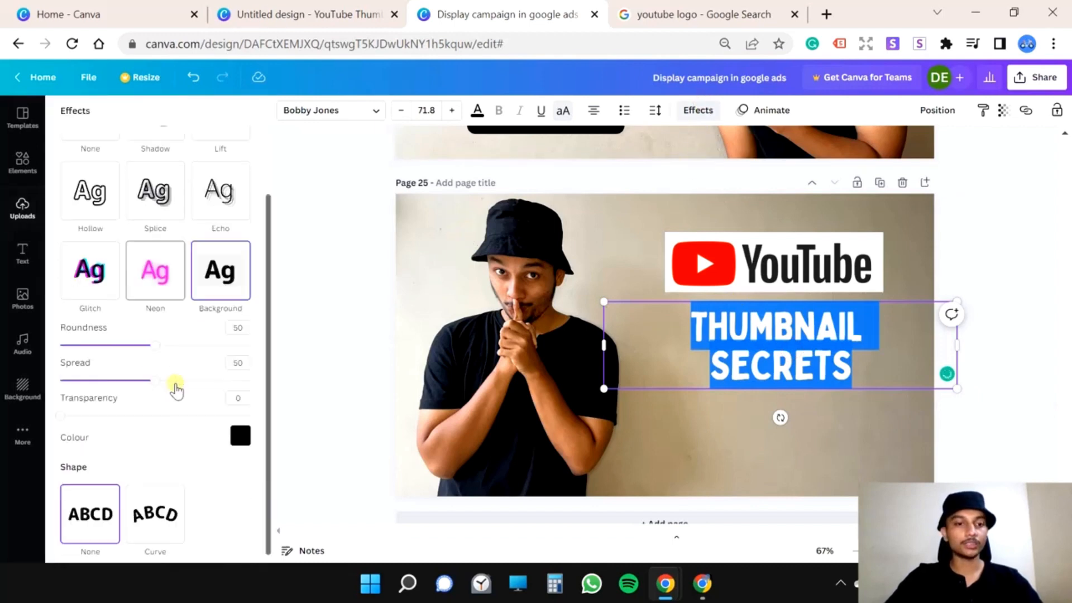
{"action": "left_click", "coordinate": [239, 426]}
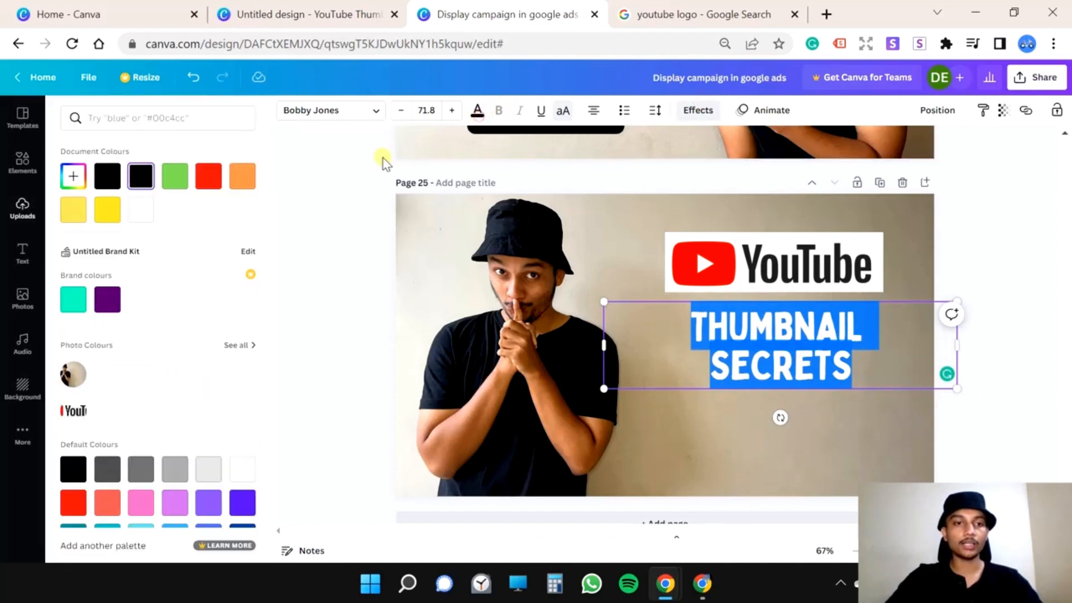
{"action": "left_click", "coordinate": [138, 212]}
{"action": "left_click", "coordinate": [697, 109]}
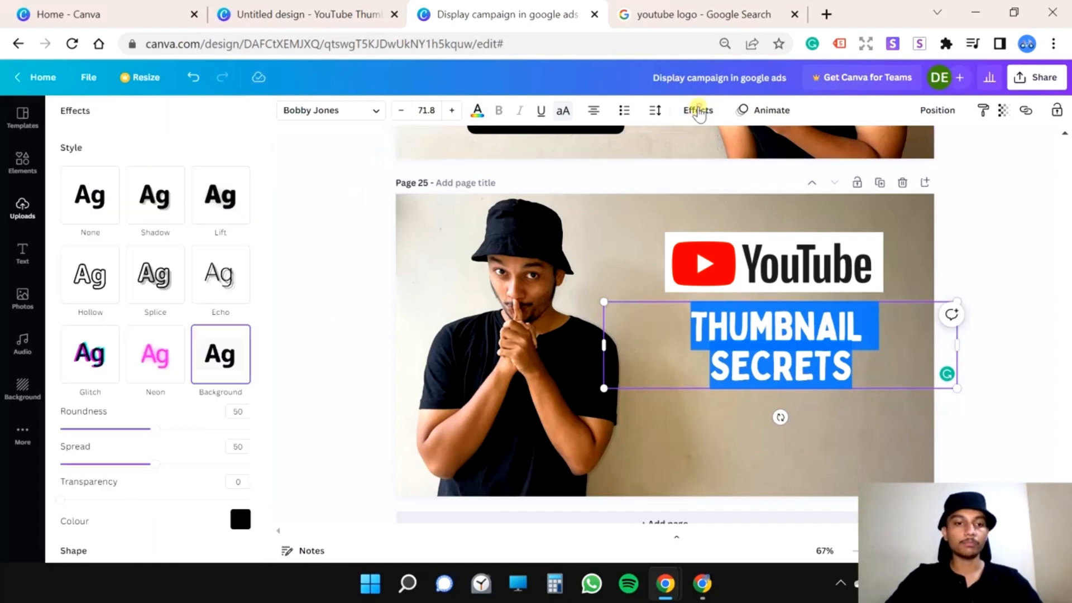
{"action": "scroll", "coordinate": [188, 403], "scroll_direction": "down", "scroll_amount": 2}
{"action": "left_click", "coordinate": [239, 426]}
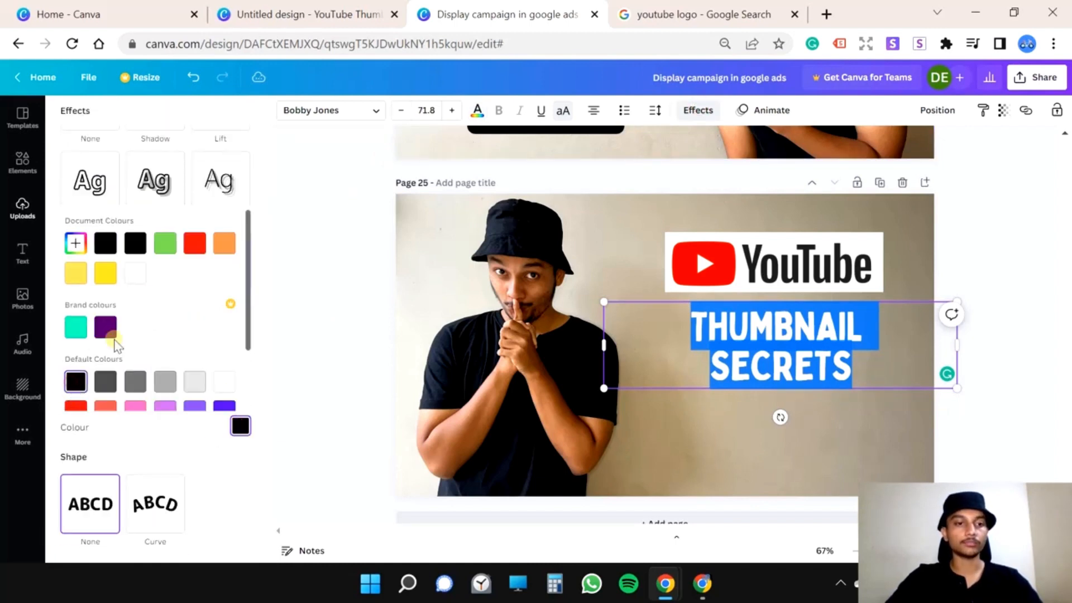
{"action": "left_click", "coordinate": [791, 431]}
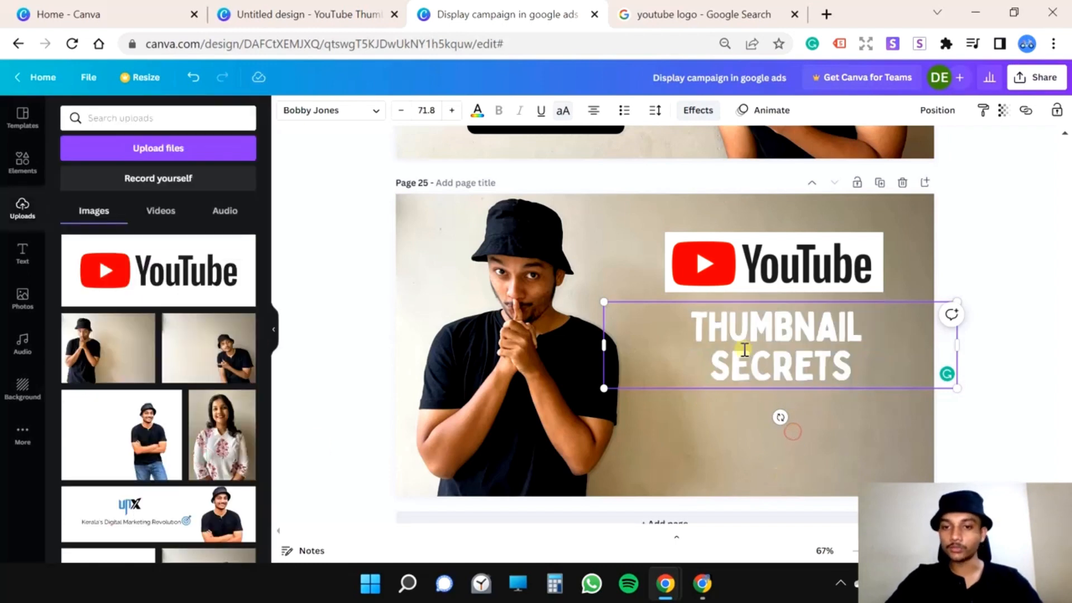
- Raise the Transparency value of the text's black Background effect to its maximum and move the text slightly down below the logo
{"action": "left_click", "coordinate": [696, 111]}
{"action": "scroll", "coordinate": [143, 475], "scroll_direction": "down", "scroll_amount": 3}
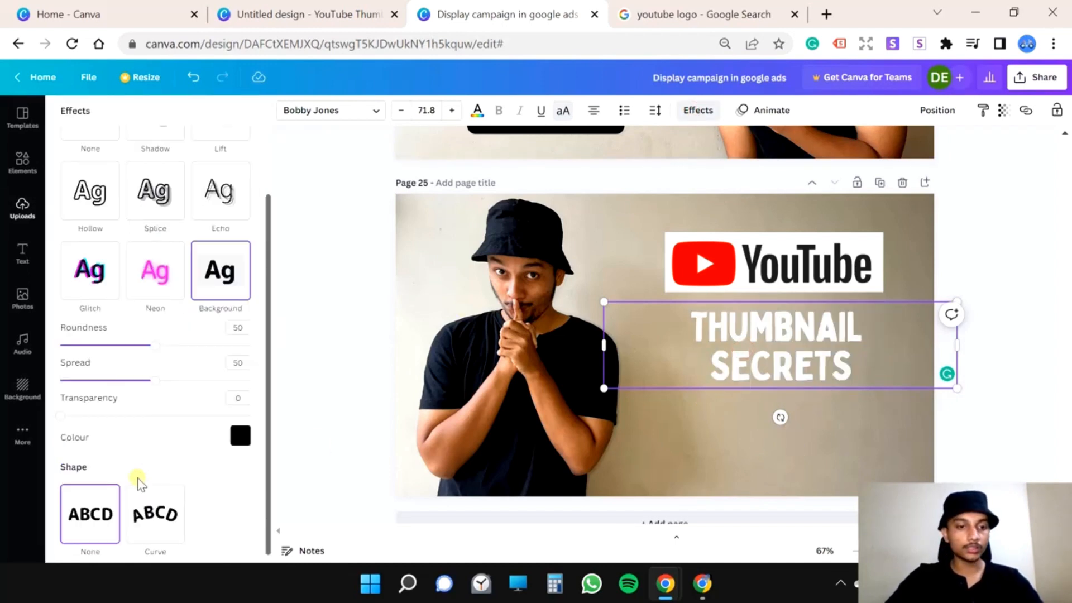
{"action": "left_click_drag", "start_coordinate": [65, 416], "coordinate": [245, 415]}
{"action": "left_click", "coordinate": [754, 427]}
{"action": "left_click", "coordinate": [873, 429]}
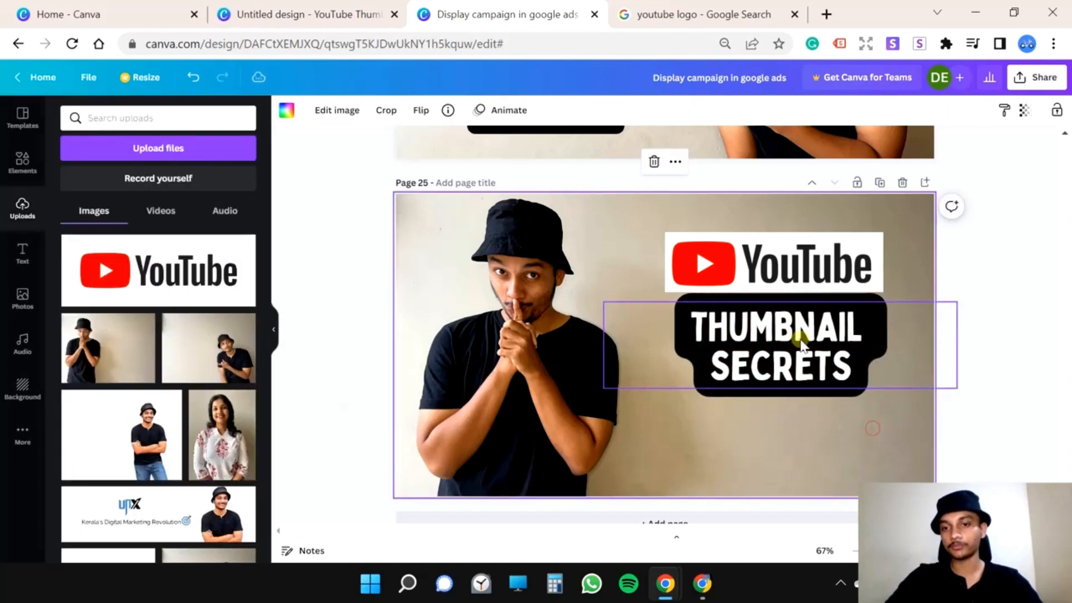
{"action": "left_click_drag", "start_coordinate": [800, 340], "coordinate": [801, 352]}
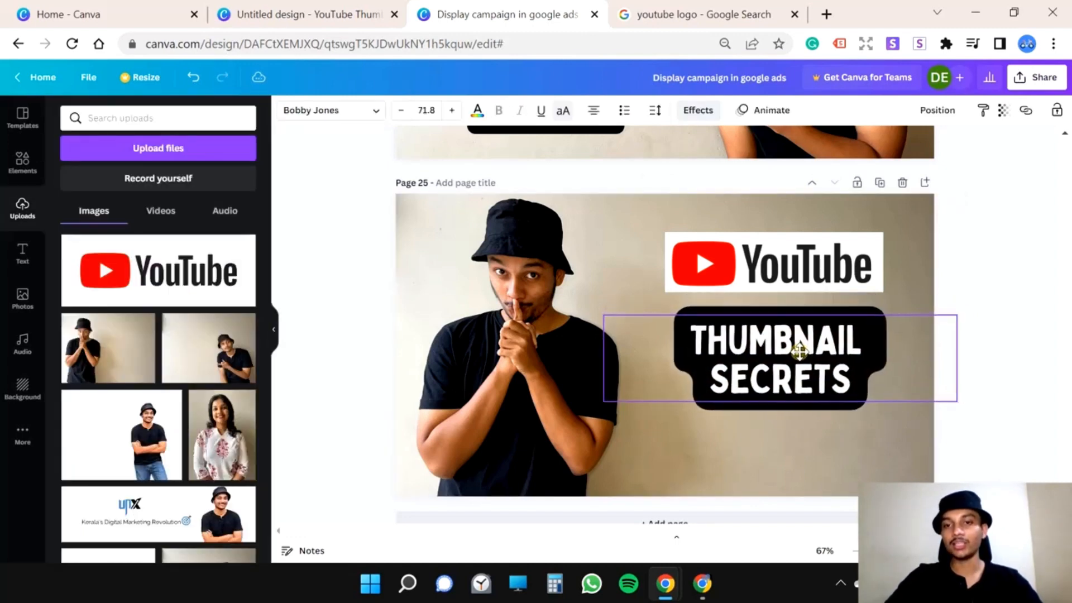
- Search the elements library for "graph"
{"action": "left_click", "coordinate": [827, 461]}
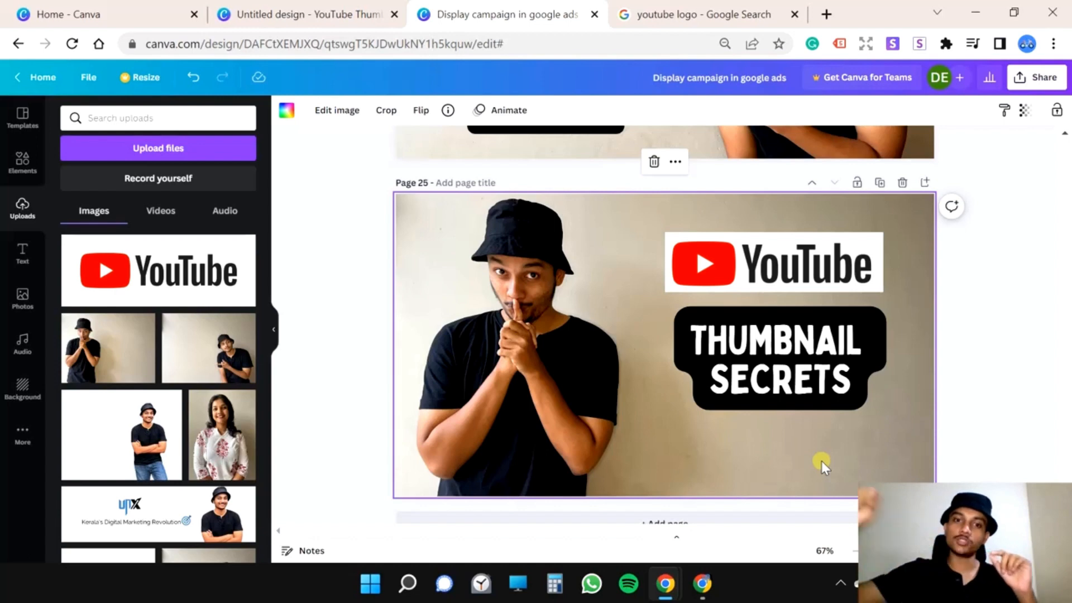
{"action": "left_click", "coordinate": [21, 167]}
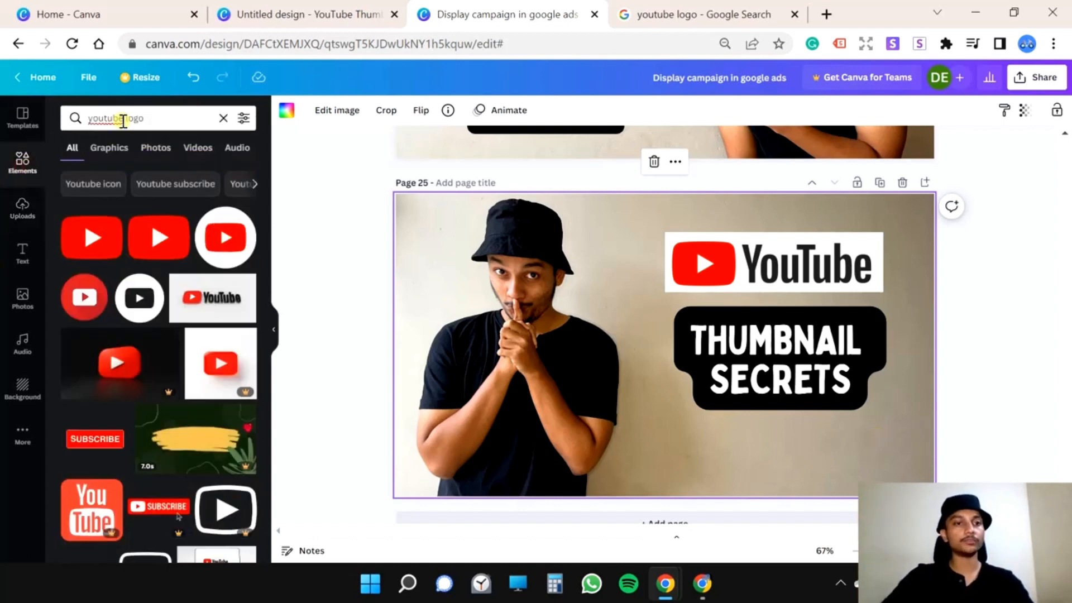
{"action": "triple_click", "coordinate": [136, 120]}
{"action": "type", "text": "grapf"}
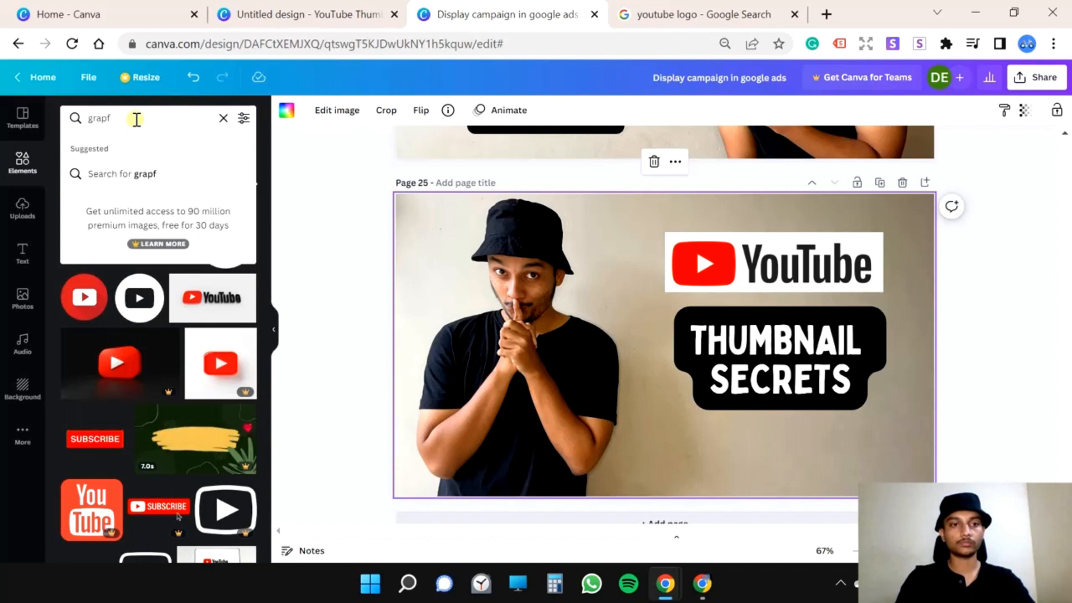
{"action": "key", "text": "BackSpace"}
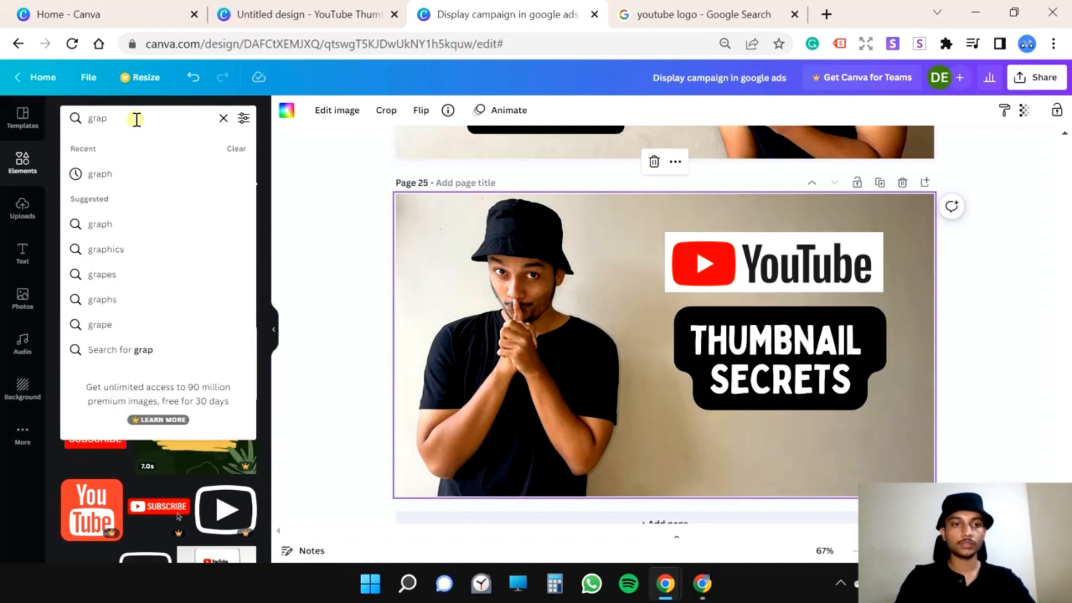
{"action": "type", "text": "h"}
{"action": "key", "text": "Return"}
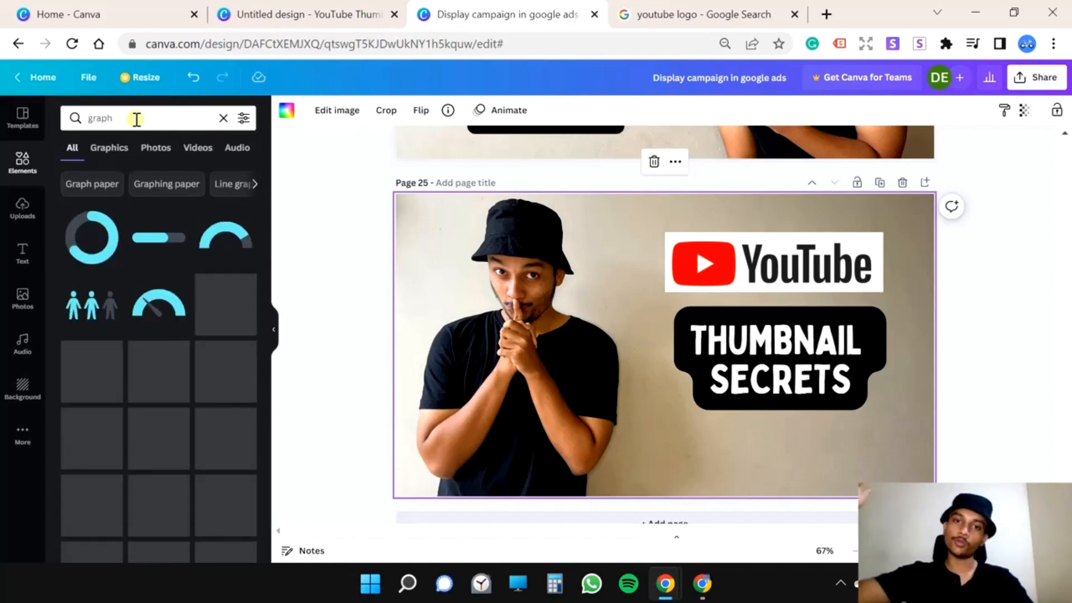
- Try the blue line graph with circular nodes on the page, placed over the man's chest
{"action": "scroll", "coordinate": [175, 273], "scroll_direction": "down", "scroll_amount": 3}
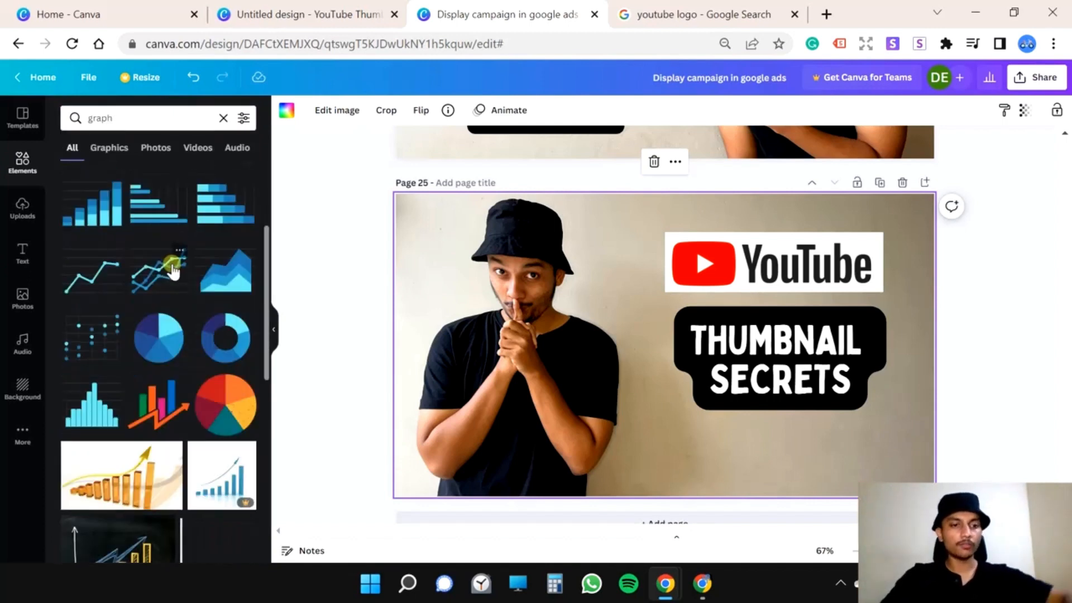
{"action": "scroll", "coordinate": [157, 251], "scroll_direction": "down", "scroll_amount": 5}
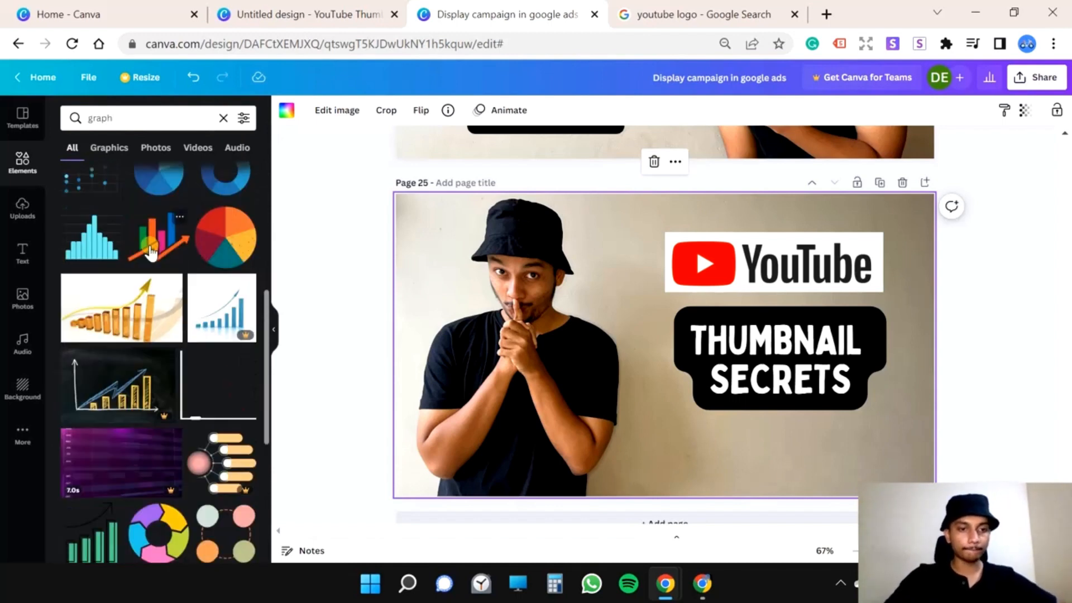
{"action": "scroll", "coordinate": [83, 333], "scroll_direction": "down", "scroll_amount": 5}
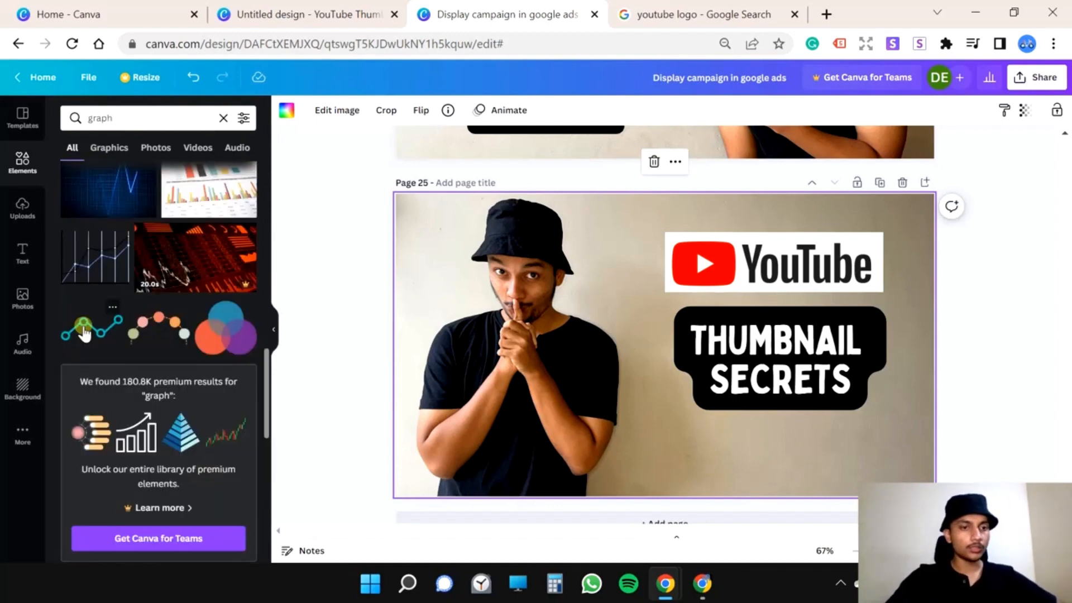
{"action": "left_click_drag", "start_coordinate": [84, 334], "coordinate": [530, 468]}
{"action": "left_click", "coordinate": [614, 371]}
{"action": "left_click", "coordinate": [601, 372]}
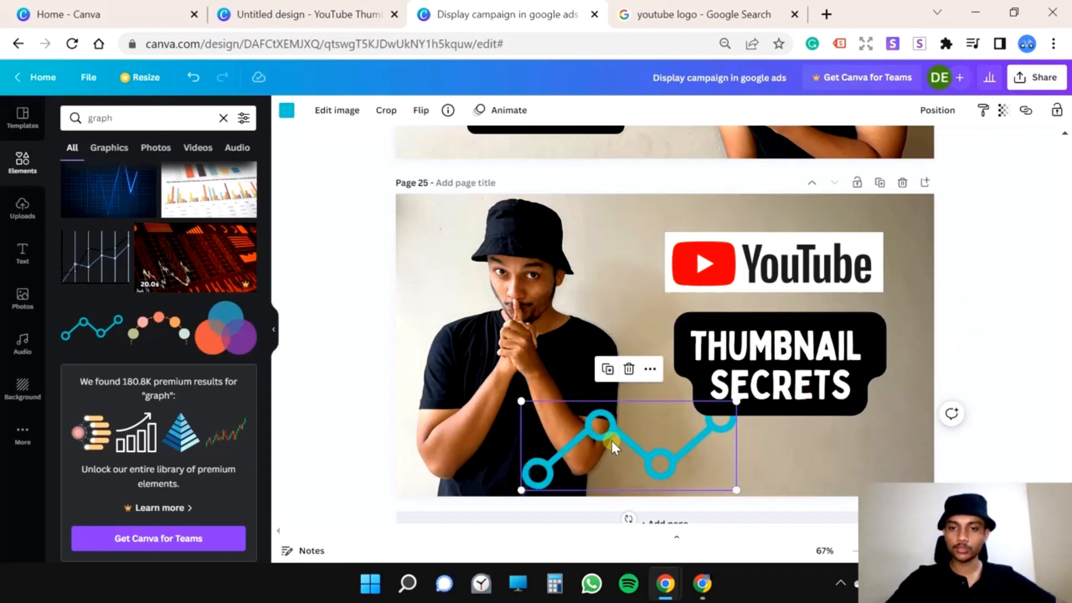
{"action": "left_click_drag", "start_coordinate": [612, 441], "coordinate": [500, 320]}
- Add the bar graph with the curved rising arrow and place it on the empty wall near the page's lower edge
{"action": "scroll", "coordinate": [119, 303], "scroll_direction": "down", "scroll_amount": 6}
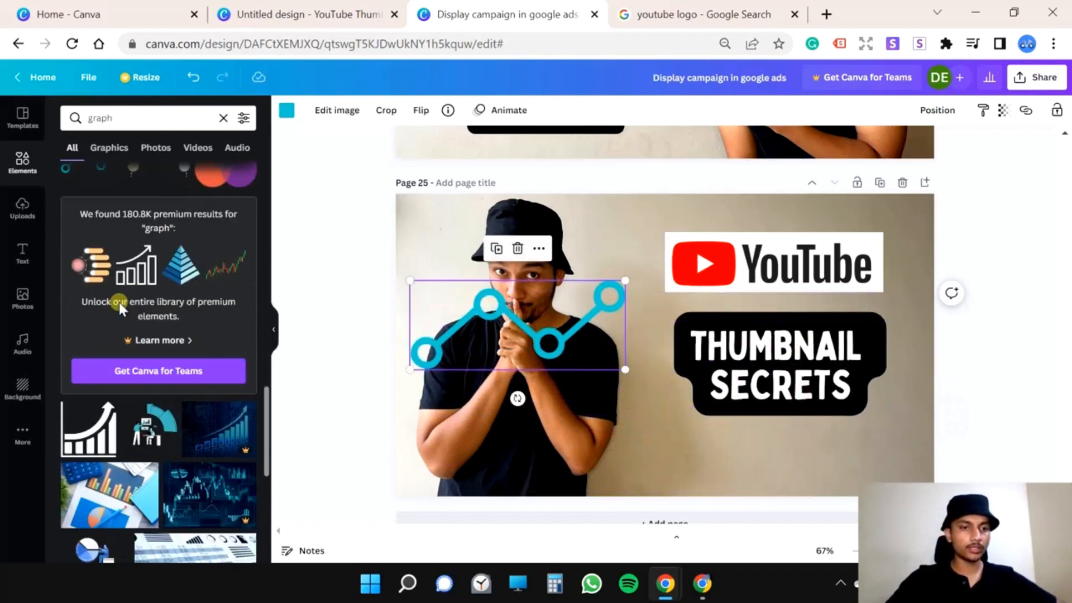
{"action": "left_click", "coordinate": [89, 261]}
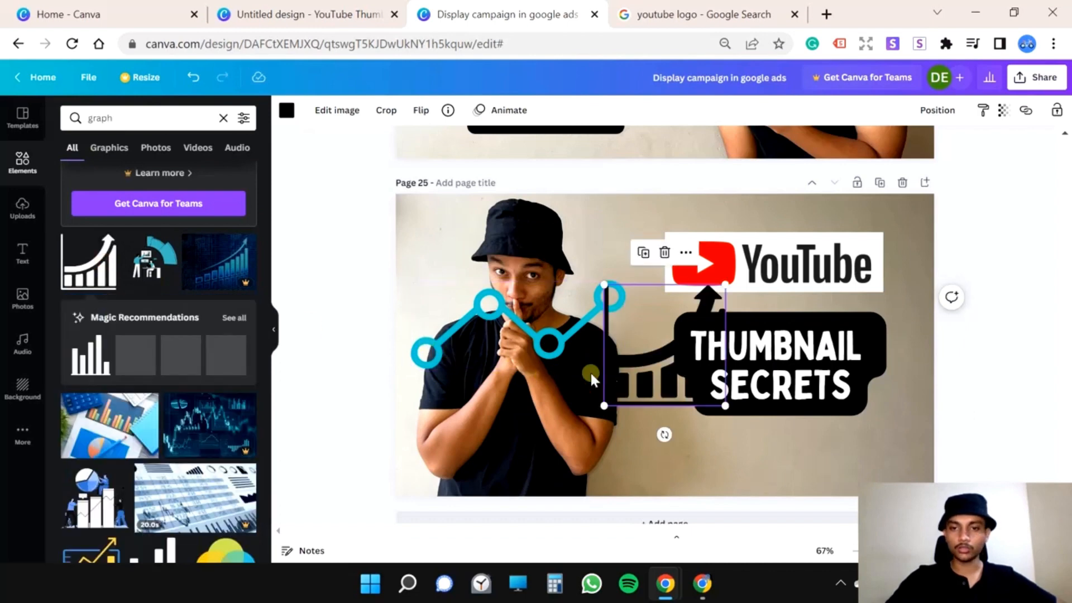
{"action": "left_click_drag", "start_coordinate": [614, 380], "coordinate": [672, 299]}
{"action": "left_click_drag", "start_coordinate": [651, 366], "coordinate": [714, 441]}
- Set the bar graph's colour to white and delete the blue line graph from the page
{"action": "left_click", "coordinate": [287, 111]}
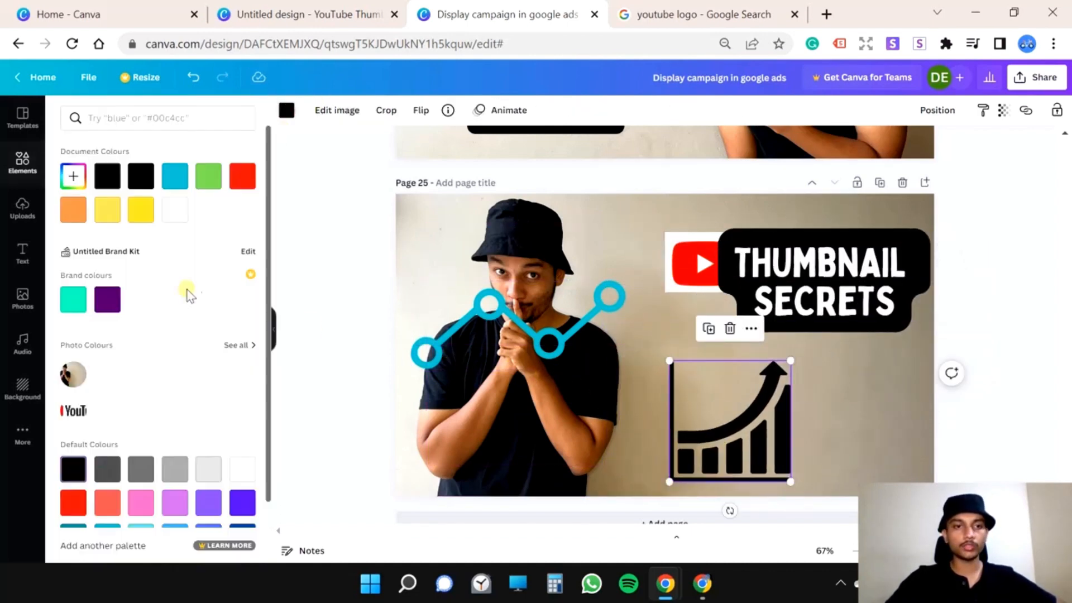
{"action": "left_click", "coordinate": [175, 210]}
{"action": "left_click", "coordinate": [535, 341]}
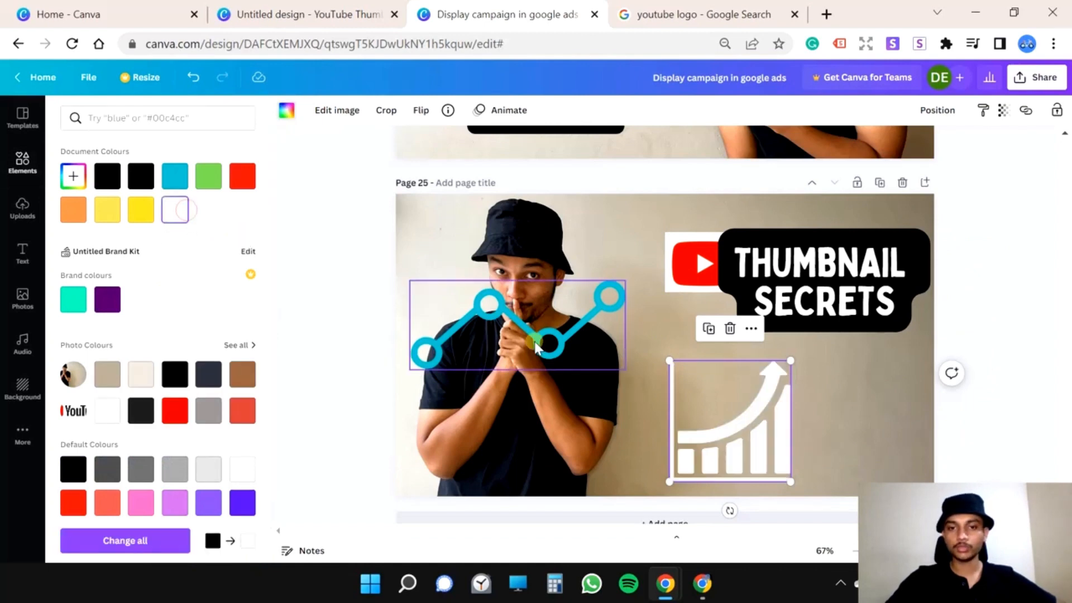
{"action": "key", "text": "Delete"}
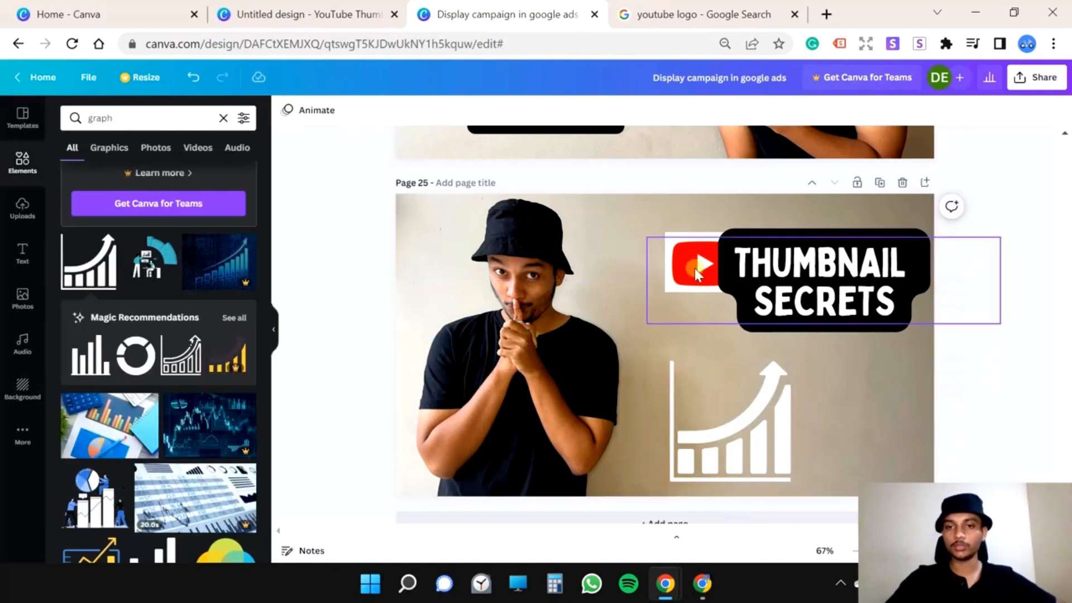
- Raise the YouTube logo towards the page's upper edge and place the "THUMBNAIL SECRETS" text beneath it
{"action": "left_click_drag", "start_coordinate": [797, 300], "coordinate": [791, 381]}
{"action": "left_click_drag", "start_coordinate": [762, 274], "coordinate": [763, 249]}
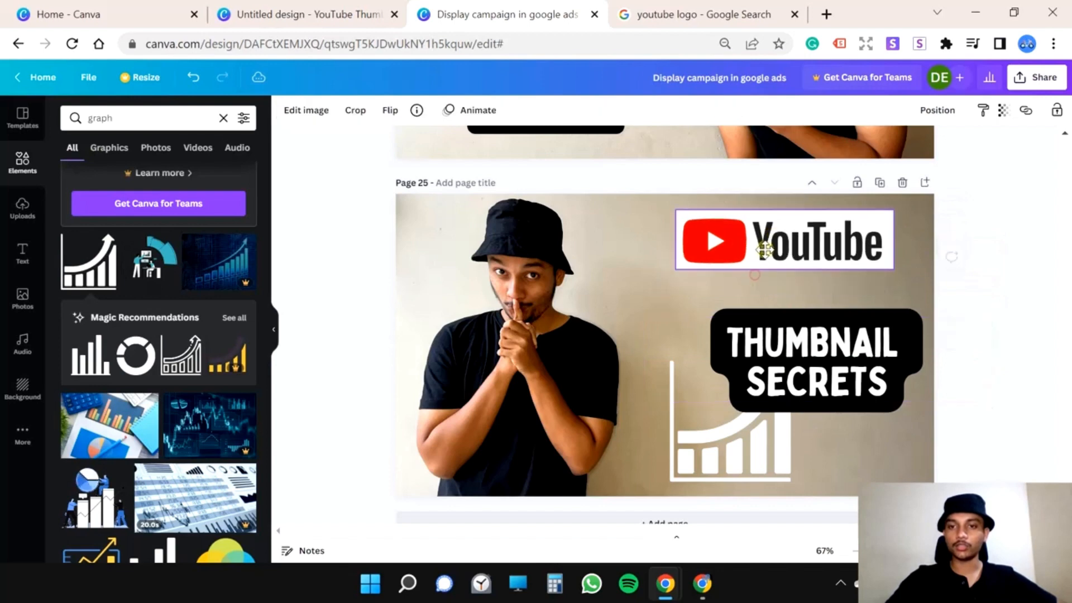
{"action": "left_click_drag", "start_coordinate": [819, 378], "coordinate": [789, 354]}
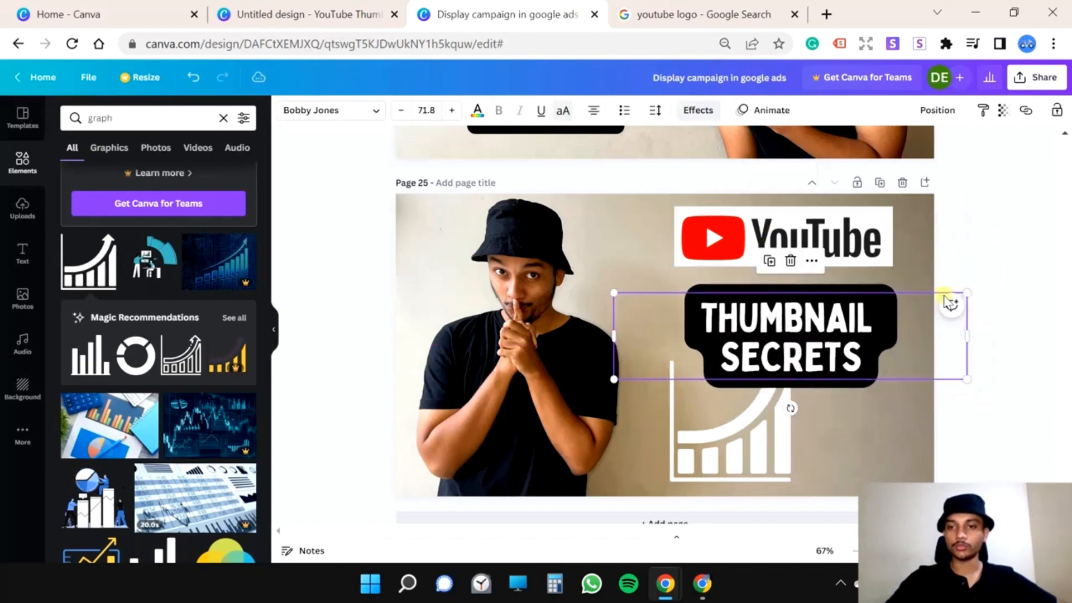
- Shrink the "THUMBNAIL SECRETS" text to size 52.1 on one line and align it with the YouTube logo above
{"action": "left_click_drag", "start_coordinate": [969, 290], "coordinate": [946, 331]}
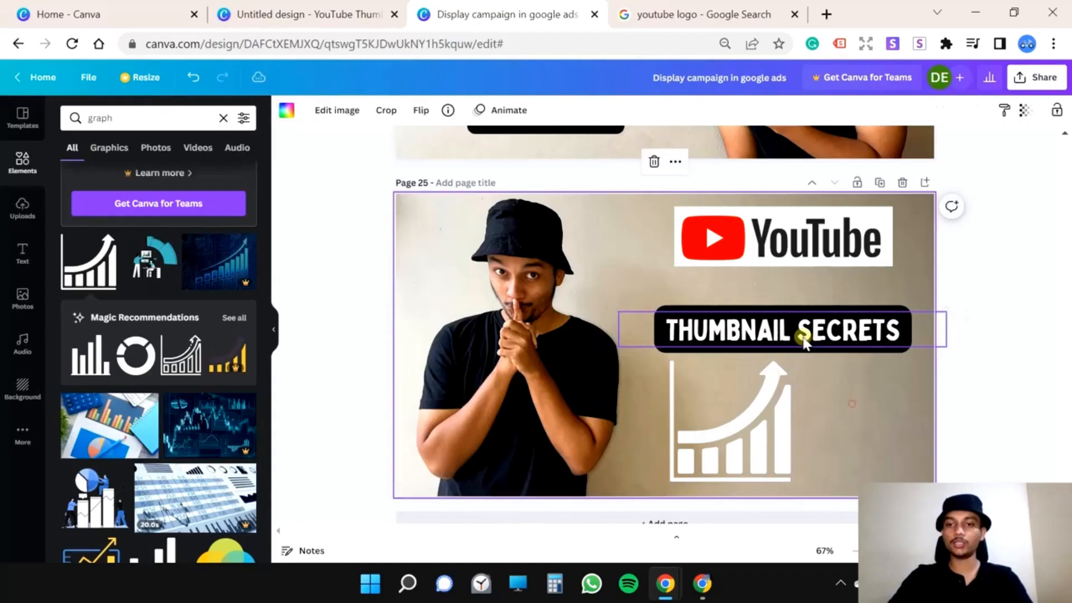
{"action": "left_click_drag", "start_coordinate": [804, 334], "coordinate": [814, 332]}
{"action": "left_click_drag", "start_coordinate": [761, 247], "coordinate": [756, 245]}
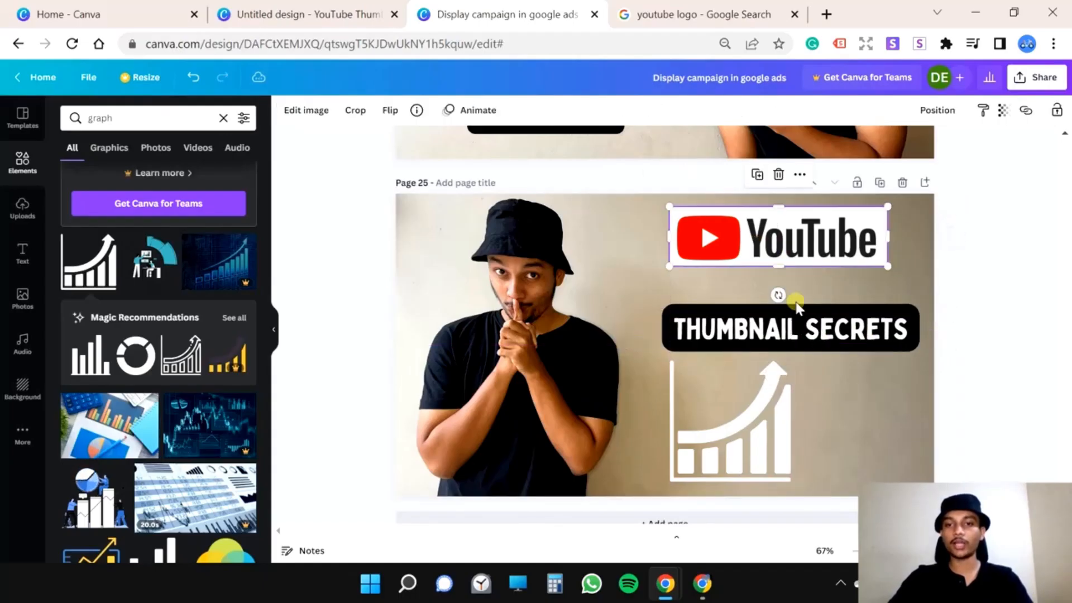
{"action": "left_click_drag", "start_coordinate": [821, 329], "coordinate": [817, 342]}
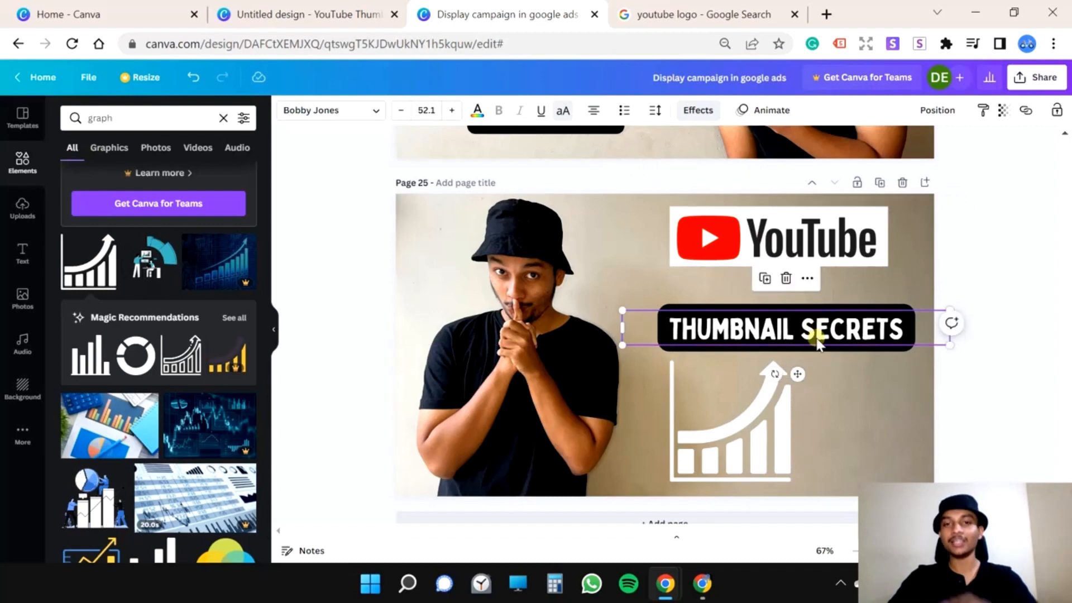
{"action": "left_click", "coordinate": [900, 418]}
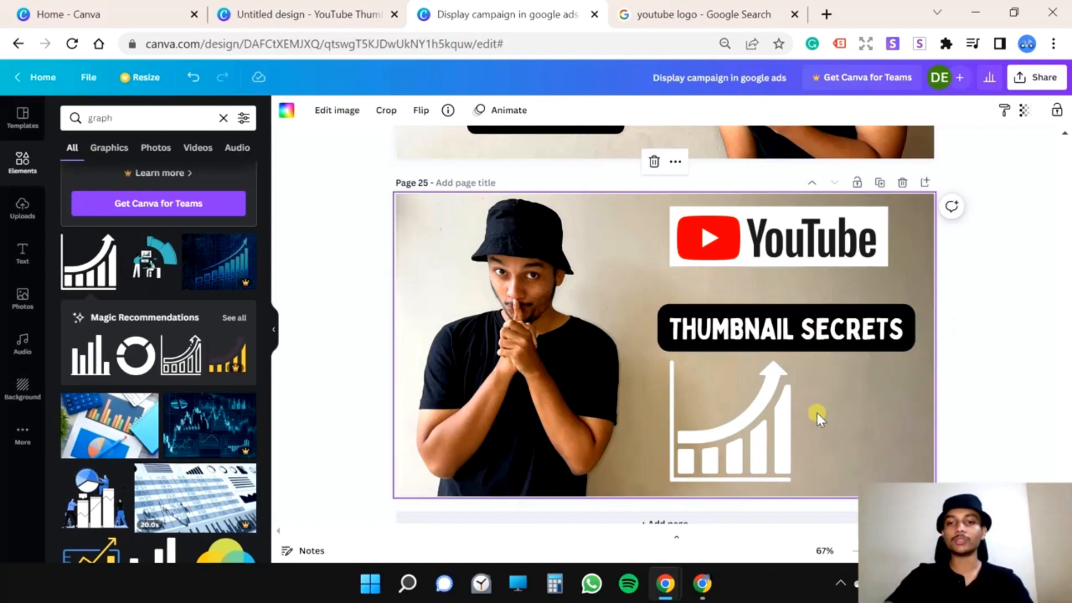
- Shift the white graph slightly right and add the text "MY" between the YouTube logo and the "THUMBNAIL SECRETS" title
{"action": "mouse_move", "coordinate": [726, 444]}
{"action": "left_mouse_down"}
{"action": "mouse_move", "coordinate": [760, 441]}
{"action": "mouse_move", "coordinate": [744, 448]}
{"action": "left_mouse_up"}
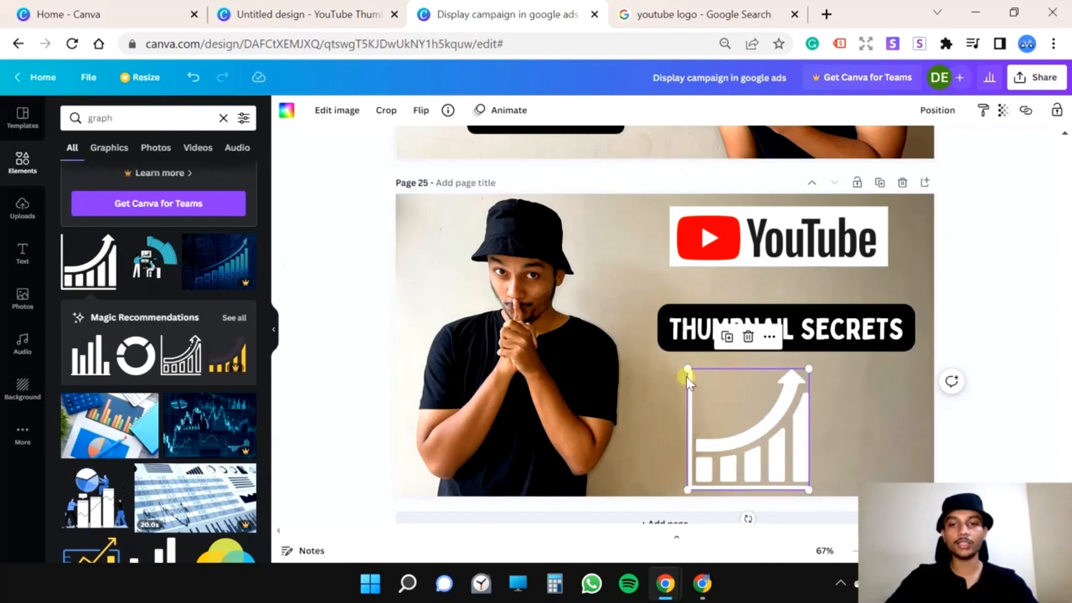
{"action": "type", "text": "t"}
{"action": "type", "text": "M"}
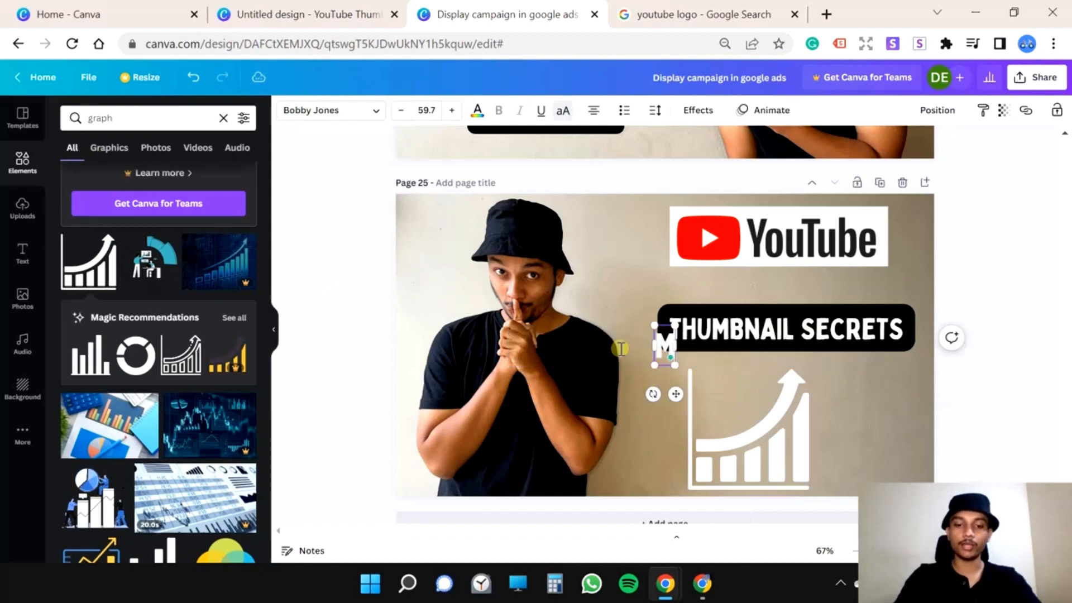
{"action": "type", "text": "Y"}
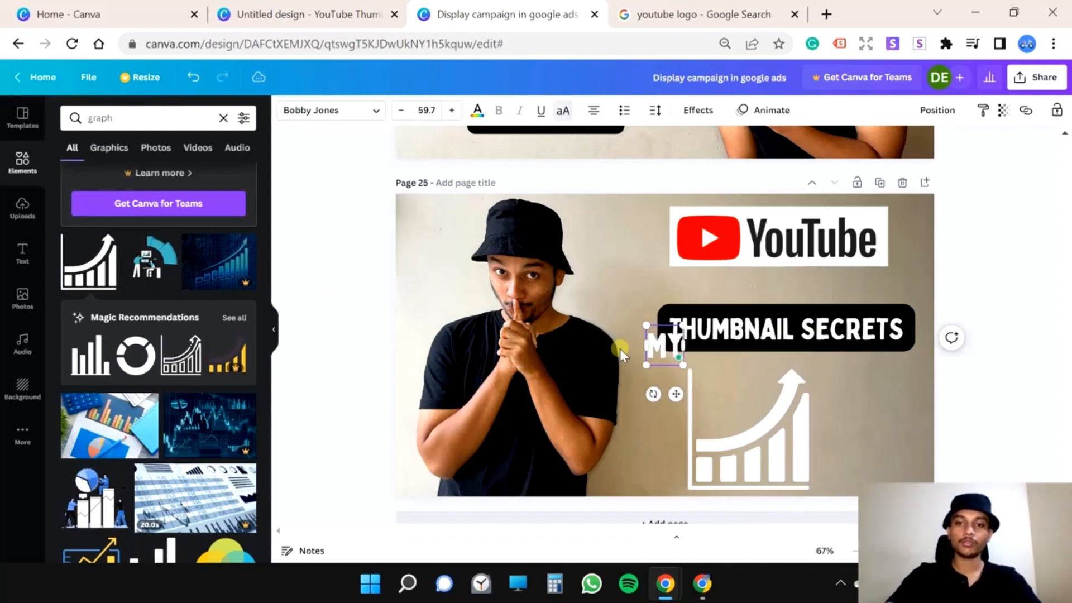
{"action": "left_click_drag", "start_coordinate": [675, 385], "coordinate": [788, 334]}
{"action": "left_click", "coordinate": [845, 406]}
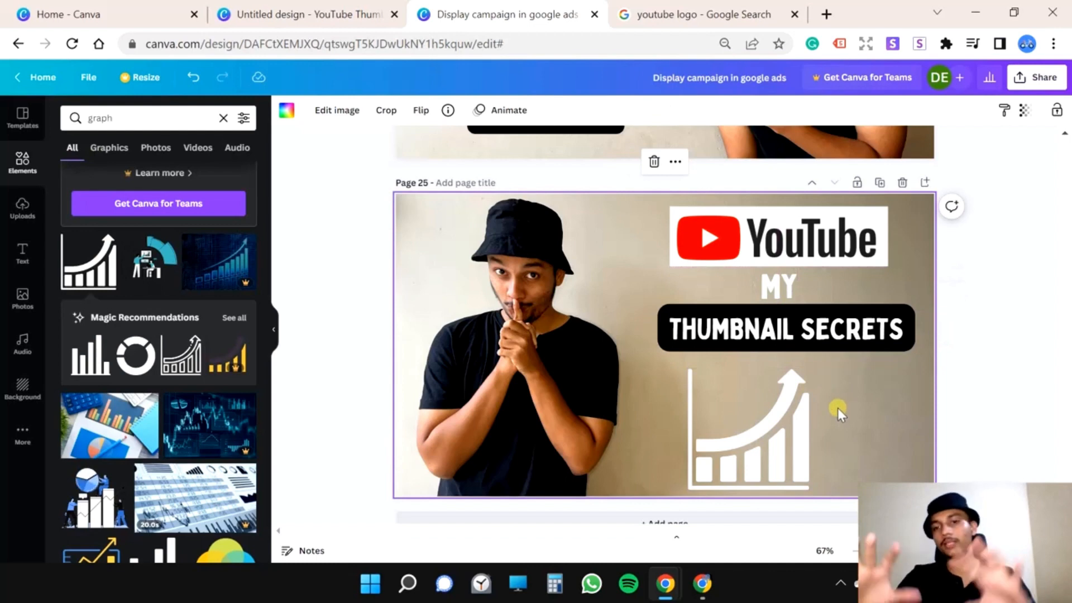
- Try the white graph at a larger size beneath the title and delete it from the page
{"action": "left_click", "coordinate": [797, 451]}
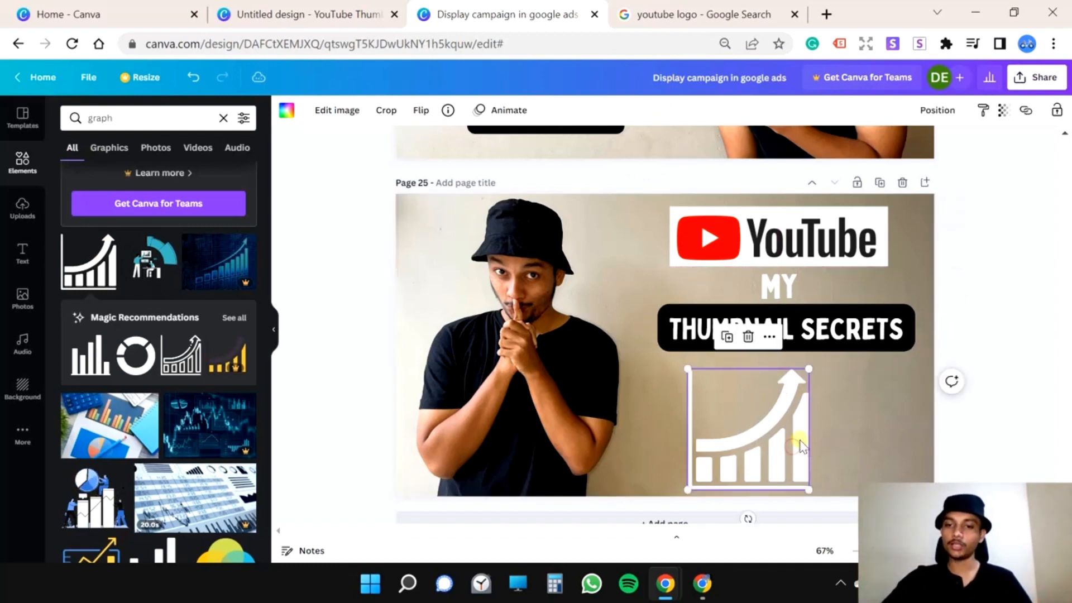
{"action": "left_click_drag", "start_coordinate": [813, 369], "coordinate": [887, 364]}
{"action": "left_click_drag", "start_coordinate": [812, 403], "coordinate": [787, 438]}
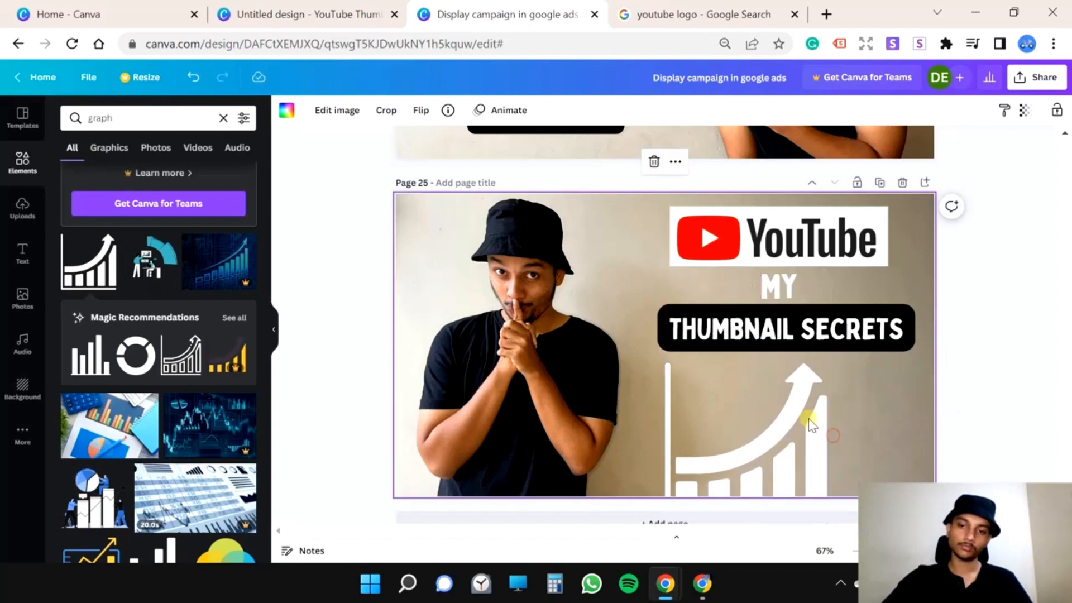
{"action": "left_click_drag", "start_coordinate": [827, 362], "coordinate": [926, 340]}
{"action": "left_click_drag", "start_coordinate": [808, 414], "coordinate": [746, 430]}
{"action": "key", "text": "Delete"}
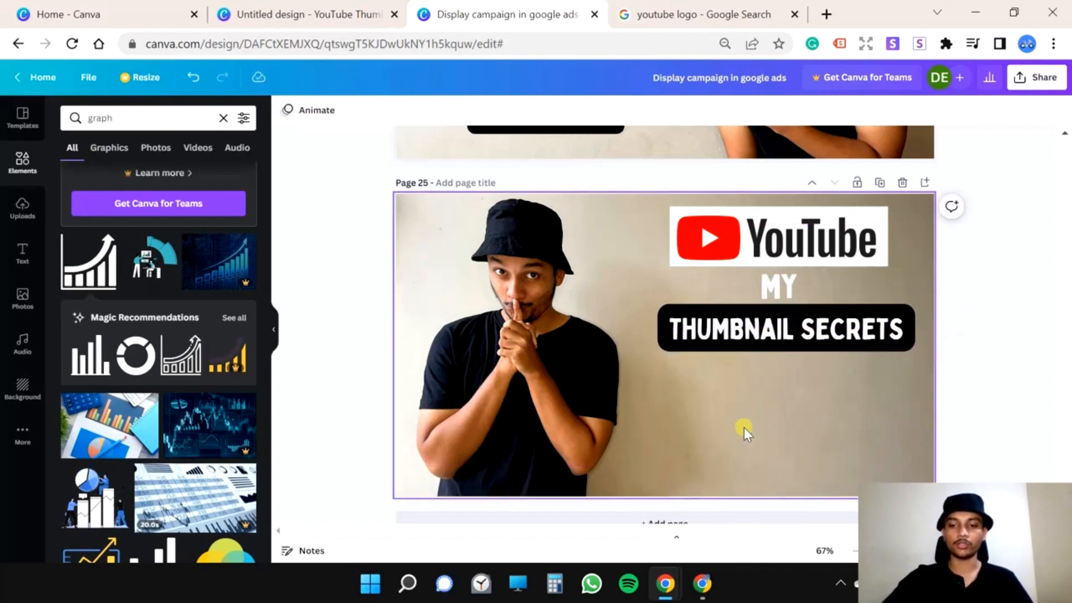
- Add the blue three-bar graph with the zigzag rising arrow, enlarge it and place it beneath the title, overlapping the page's lower edge
{"action": "scroll", "coordinate": [161, 372], "scroll_direction": "down", "scroll_amount": 10}
{"action": "left_click", "coordinate": [160, 369]}
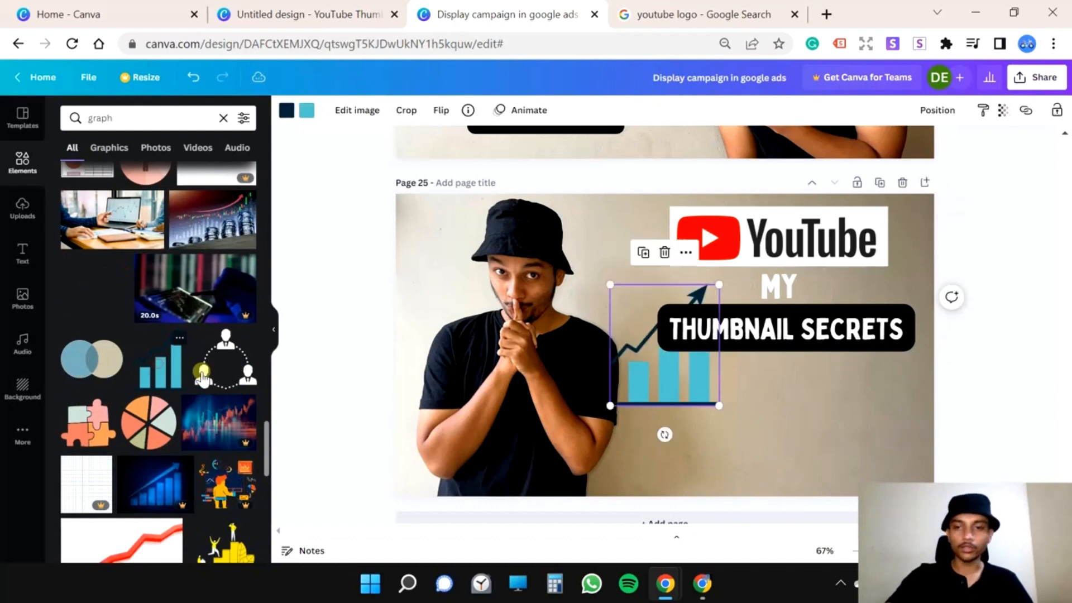
{"action": "left_click_drag", "start_coordinate": [648, 375], "coordinate": [747, 415]}
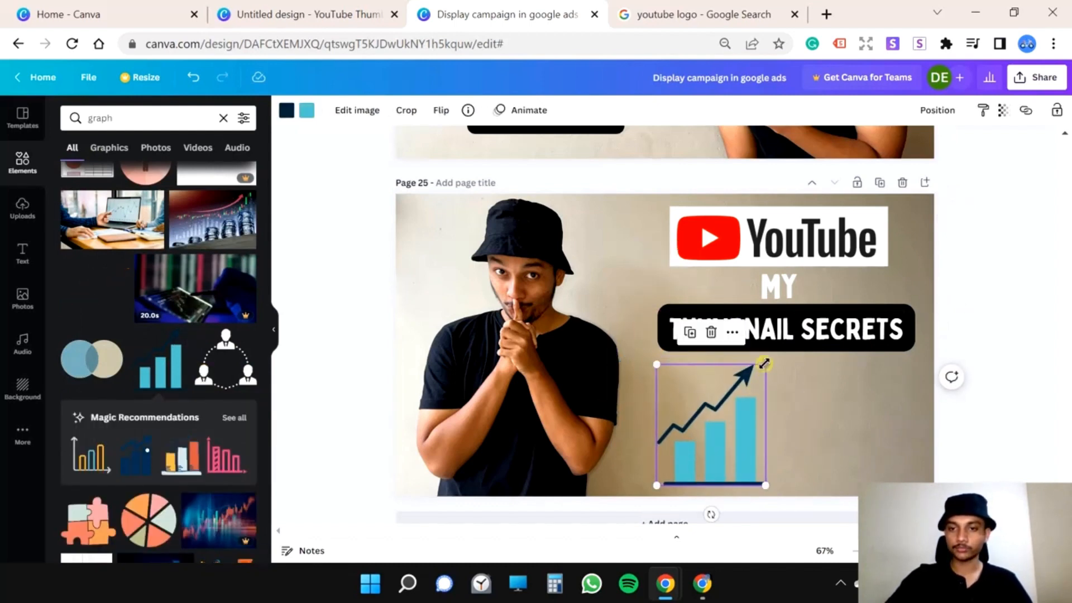
{"action": "left_click_drag", "start_coordinate": [763, 363], "coordinate": [810, 321]}
{"action": "left_click_drag", "start_coordinate": [740, 412], "coordinate": [788, 465]}
- Set the graph's bars to white and its rising arrow to black
{"action": "left_click", "coordinate": [307, 114]}
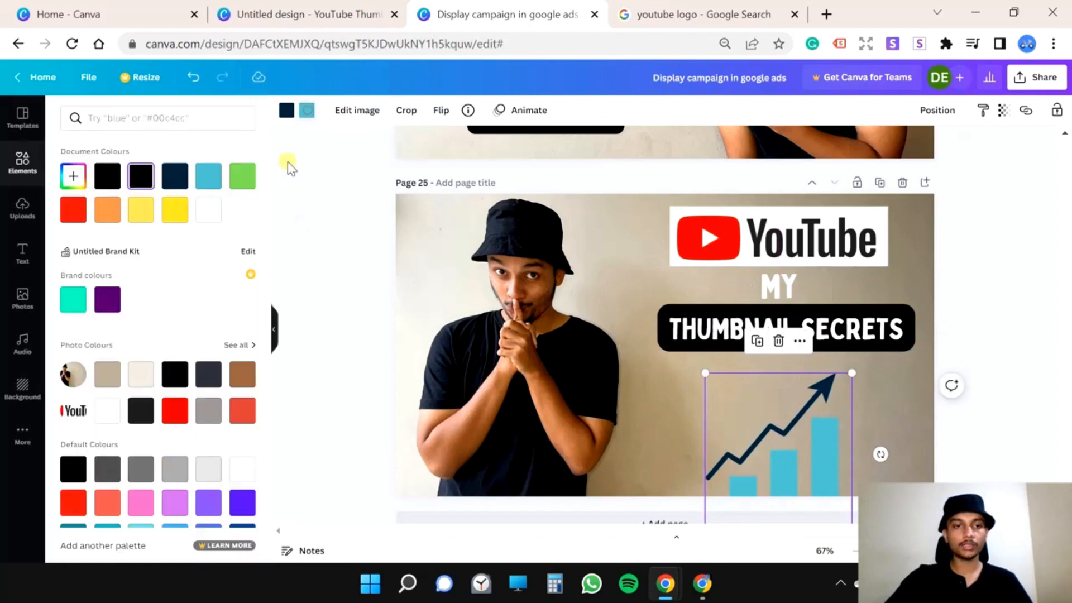
{"action": "left_click", "coordinate": [207, 216]}
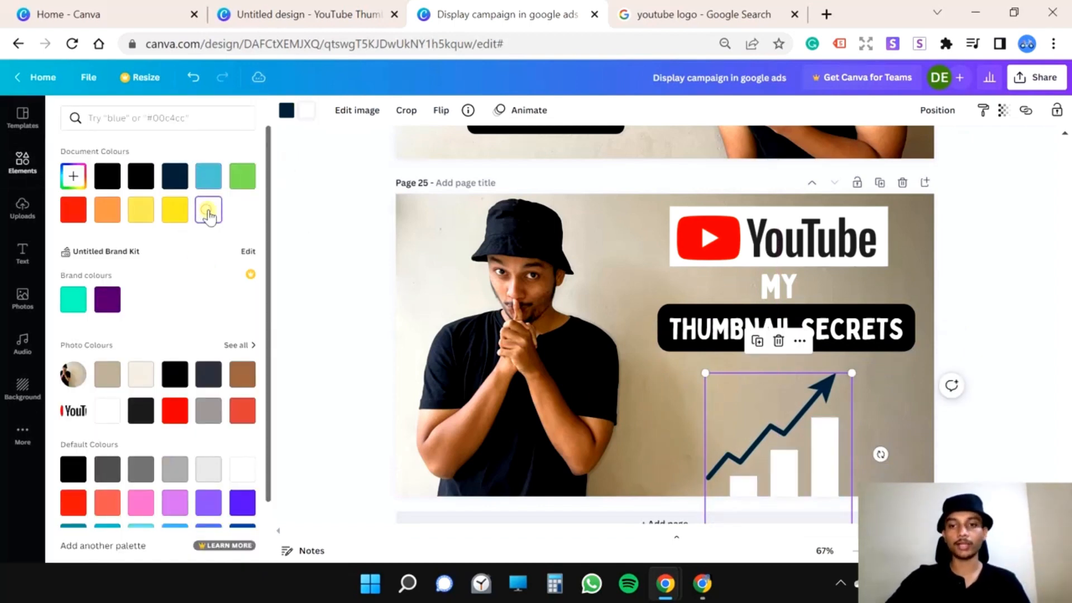
{"action": "left_click", "coordinate": [287, 113]}
{"action": "left_click", "coordinate": [109, 188]}
{"action": "left_click", "coordinate": [872, 401]}
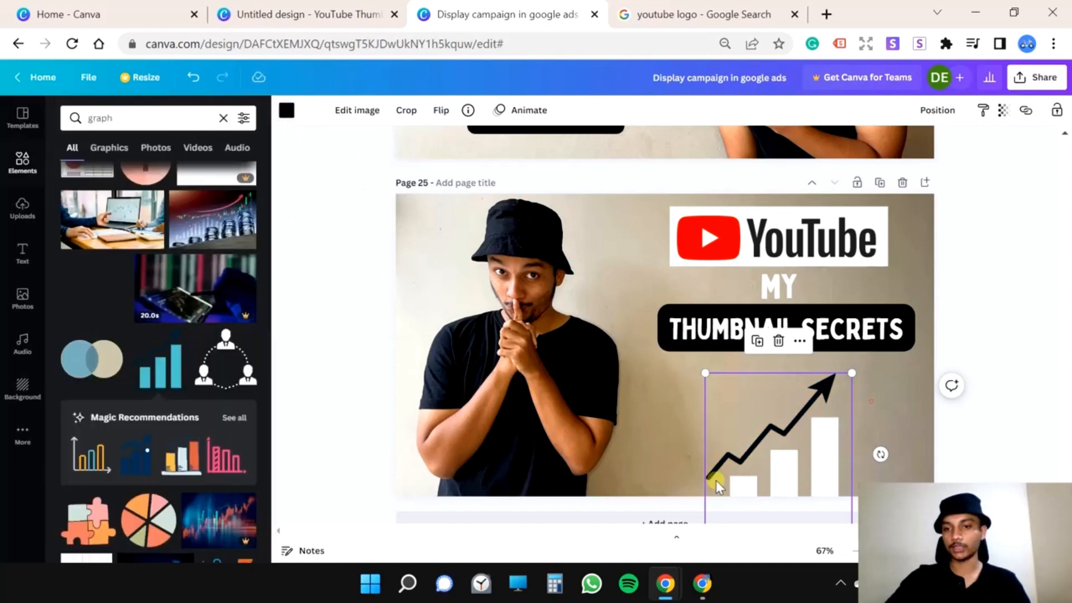
- Enlarge the graph slightly and centre it below the "THUMBNAIL SECRETS" title, with the arrow tip just under the black background
{"action": "left_click_drag", "start_coordinate": [701, 373], "coordinate": [648, 316]}
{"action": "left_click_drag", "start_coordinate": [783, 393], "coordinate": [804, 442]}
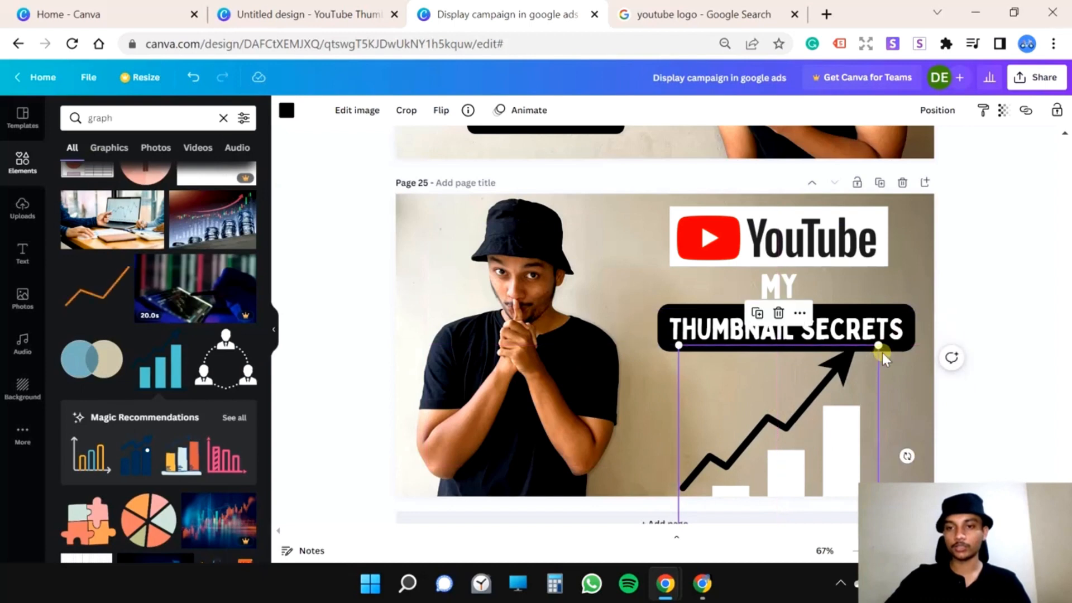
{"action": "left_click_drag", "start_coordinate": [848, 401], "coordinate": [852, 394]}
{"action": "left_click_drag", "start_coordinate": [881, 356], "coordinate": [843, 388]}
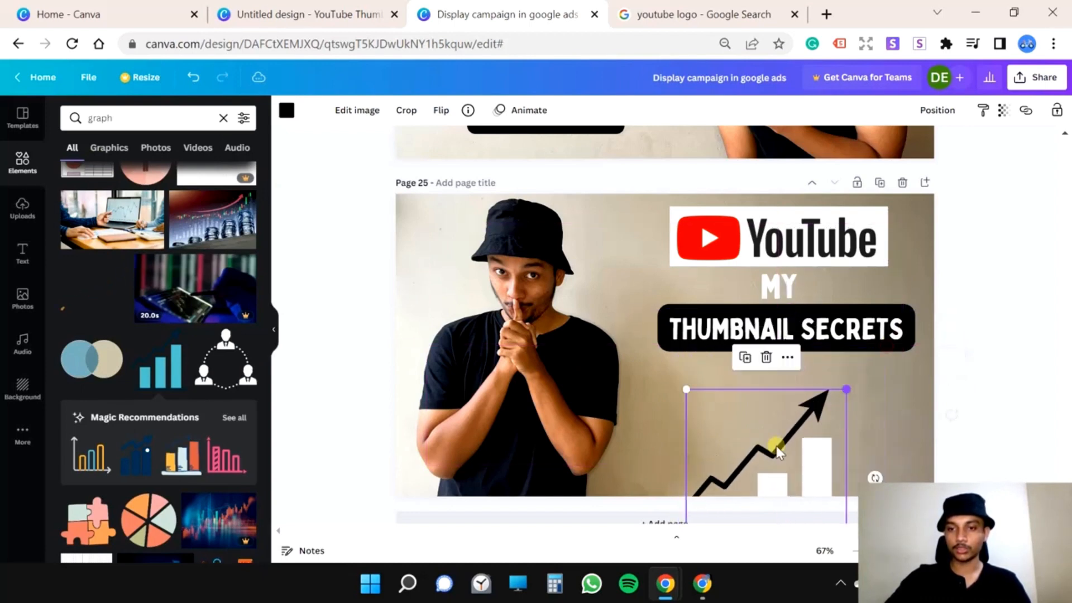
{"action": "left_click_drag", "start_coordinate": [772, 445], "coordinate": [794, 419]}
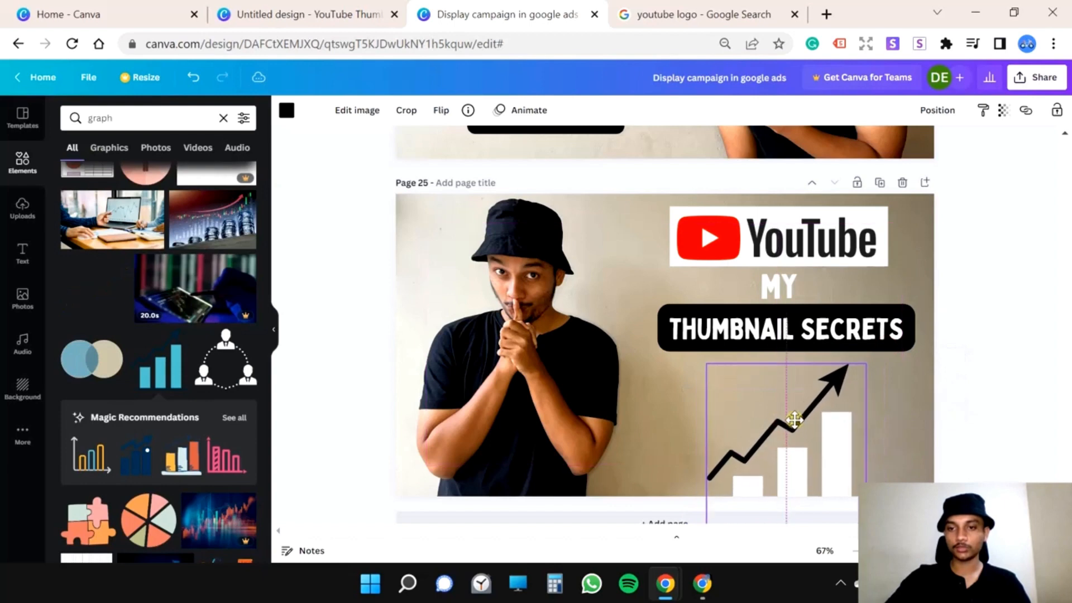
- Add the white text "VIEWS" and tilt it along the graph's rising arrow, just above the line
{"action": "left_click", "coordinate": [888, 394]}
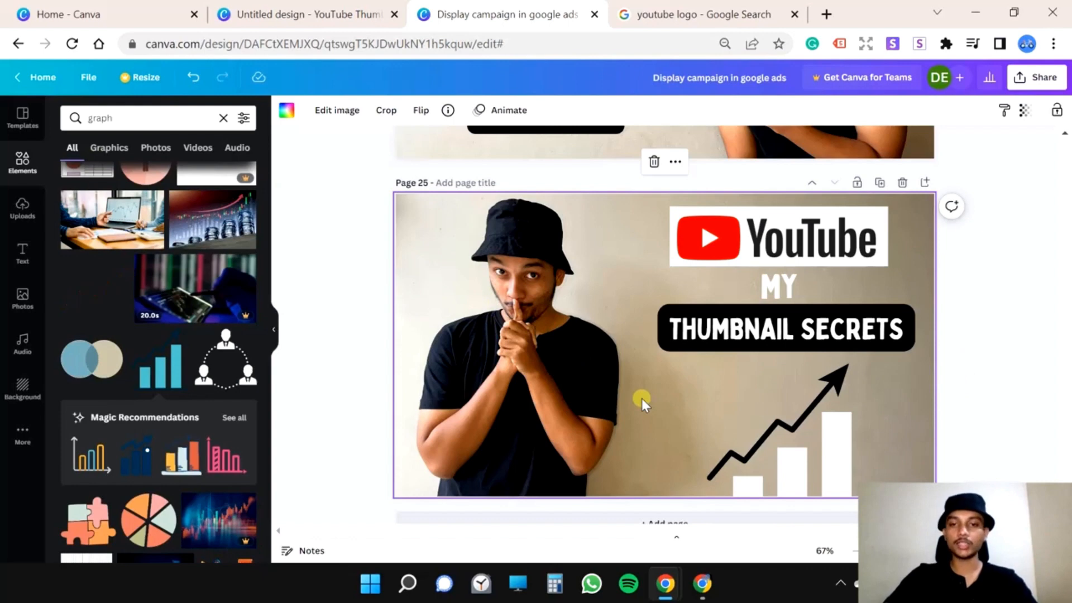
{"action": "type", "text": "t"}
{"action": "type", "text": "VIEW"}
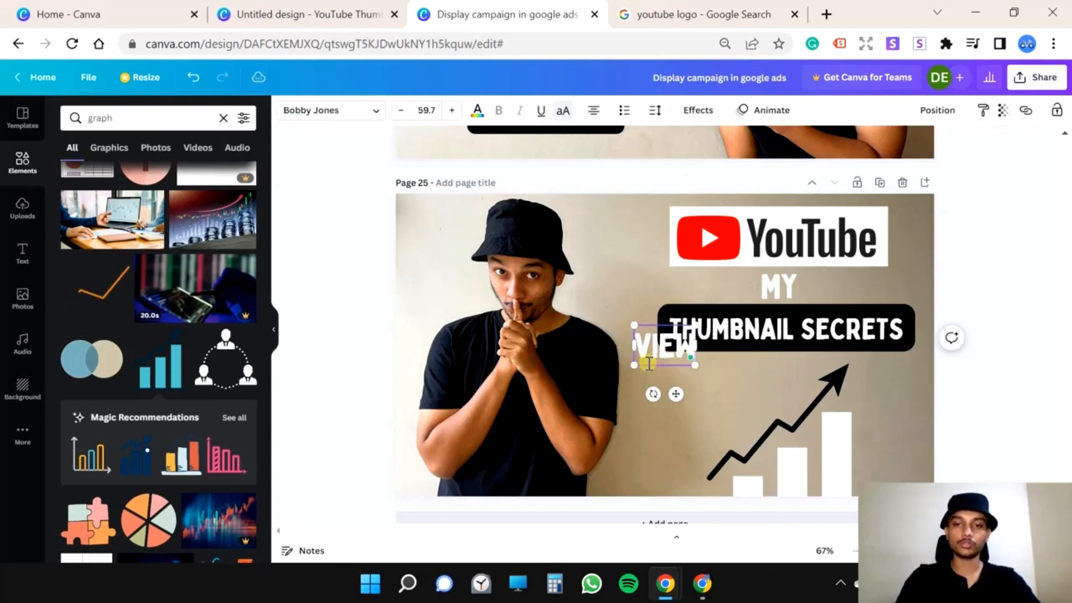
{"action": "type", "text": "S"}
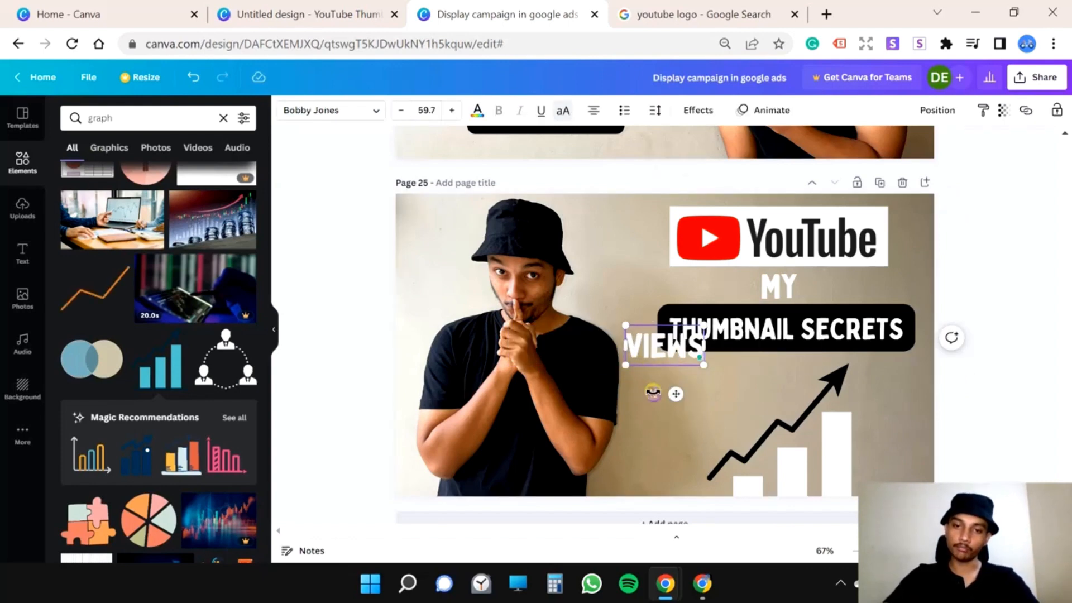
{"action": "left_click_drag", "start_coordinate": [653, 394], "coordinate": [745, 463]}
{"action": "left_click", "coordinate": [888, 475]}
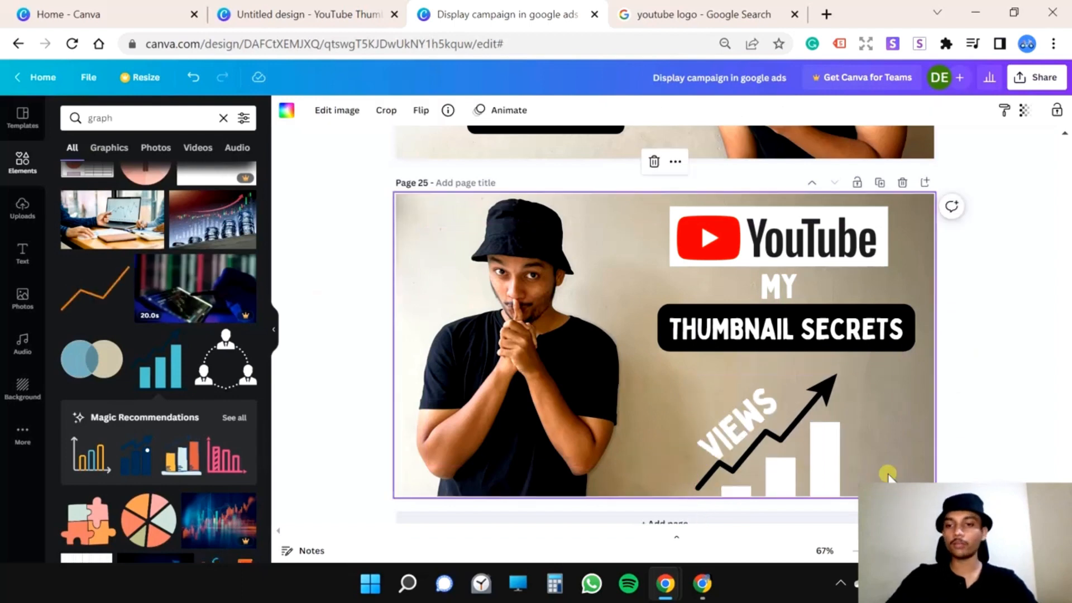
- Search the elements for "arrow", add the plain straight arrow and stand it upright beside the graph's tallest bar, pointing up
{"action": "double_click", "coordinate": [150, 120]}
{"action": "type", "text": "arrow"}
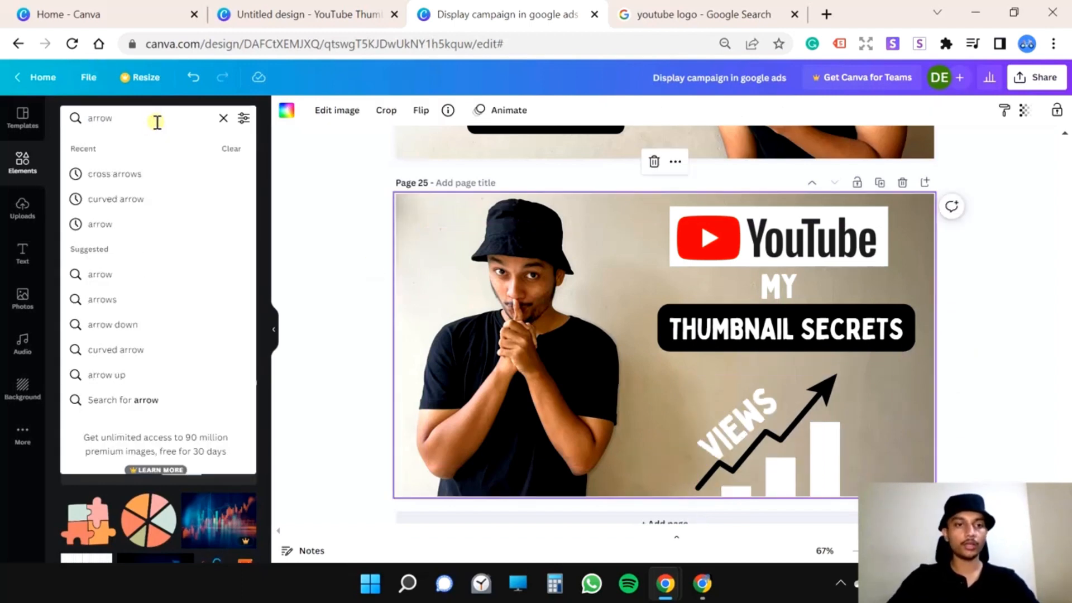
{"action": "key", "text": "Return"}
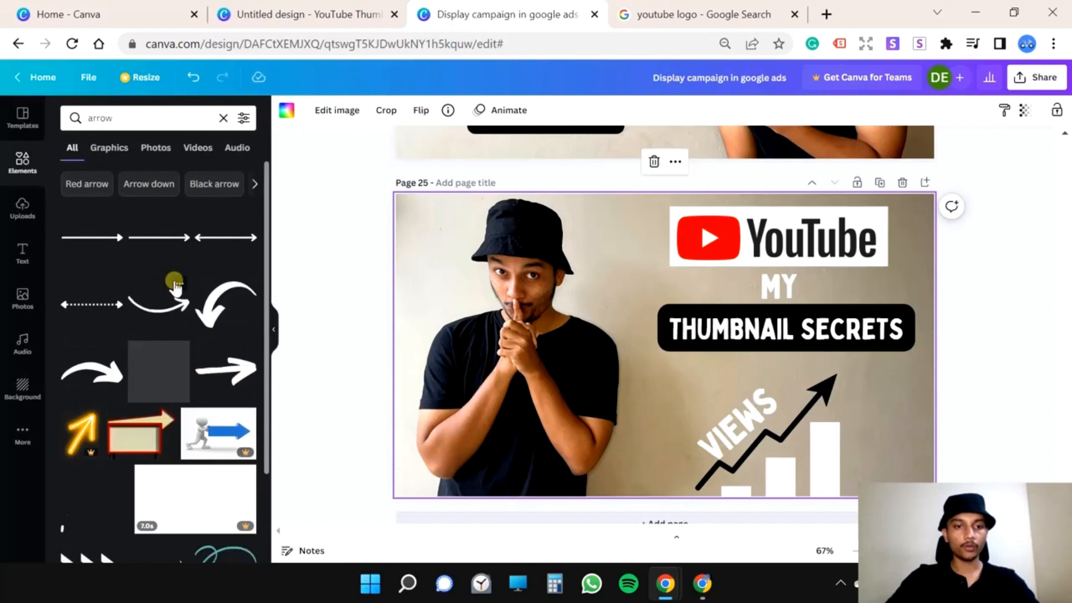
{"action": "left_click", "coordinate": [93, 238]}
{"action": "left_click_drag", "start_coordinate": [674, 373], "coordinate": [908, 459]}
- Set the upright arrow's line weight to 31, try the dashed line styles and keep the solid one
{"action": "left_click", "coordinate": [320, 114]}
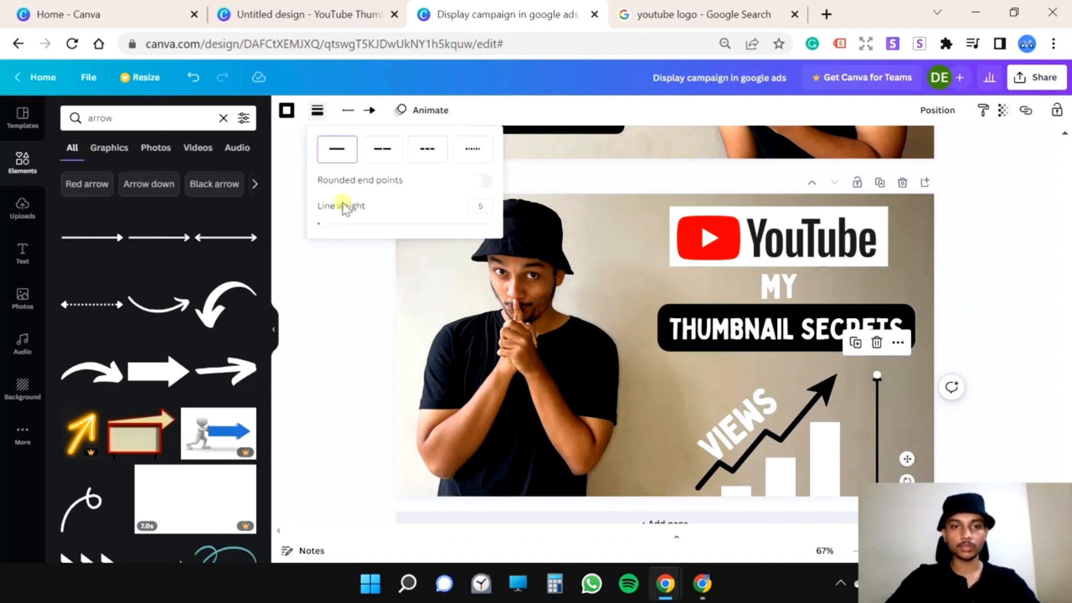
{"action": "left_click_drag", "start_coordinate": [322, 223], "coordinate": [371, 233]}
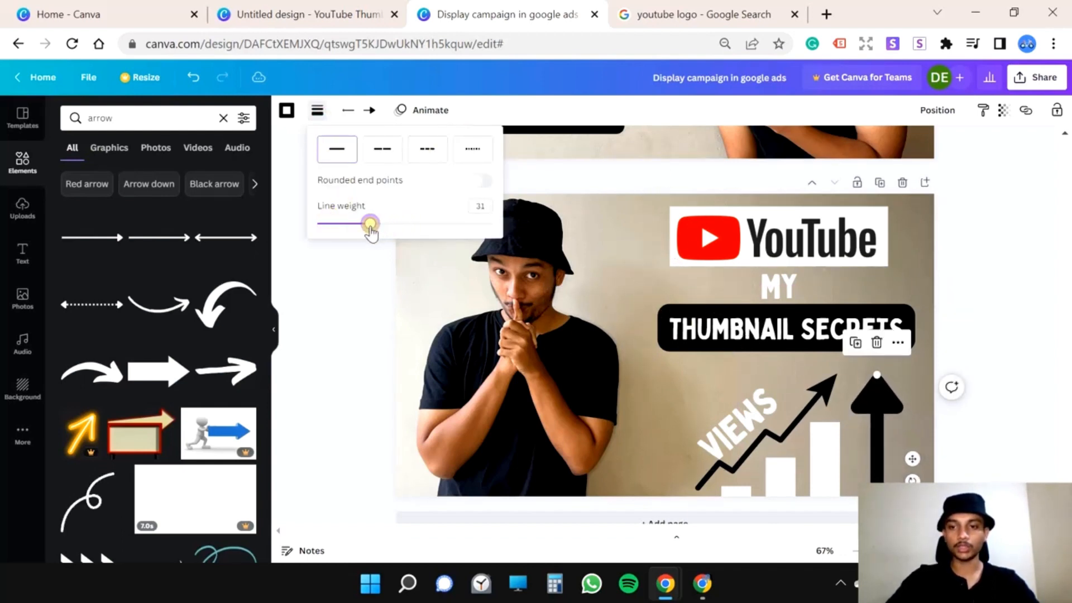
{"action": "left_click", "coordinate": [427, 149]}
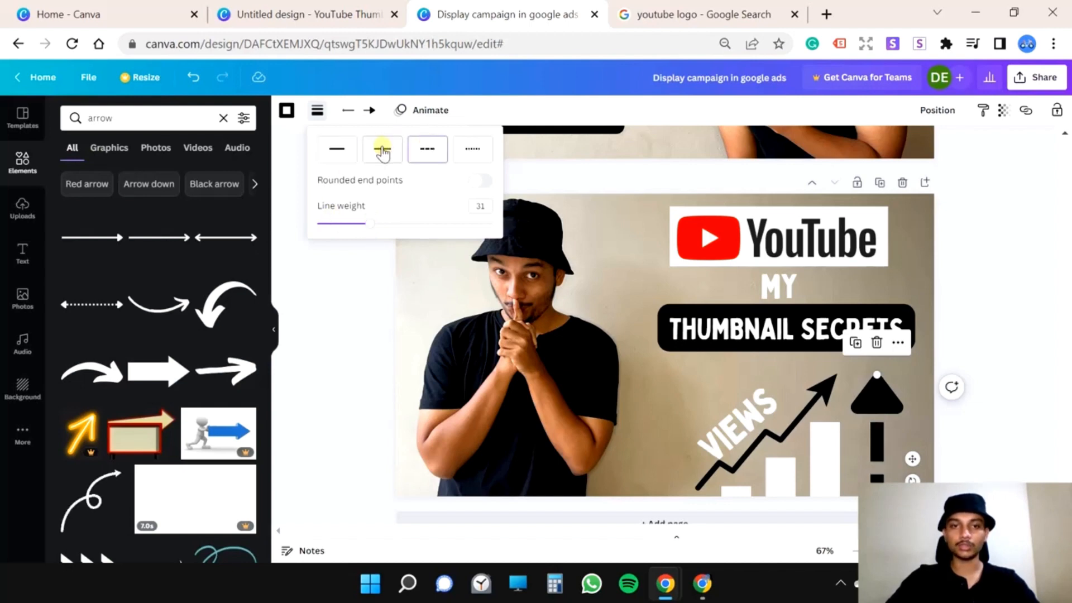
{"action": "left_click", "coordinate": [472, 149]}
{"action": "left_click", "coordinate": [348, 162]}
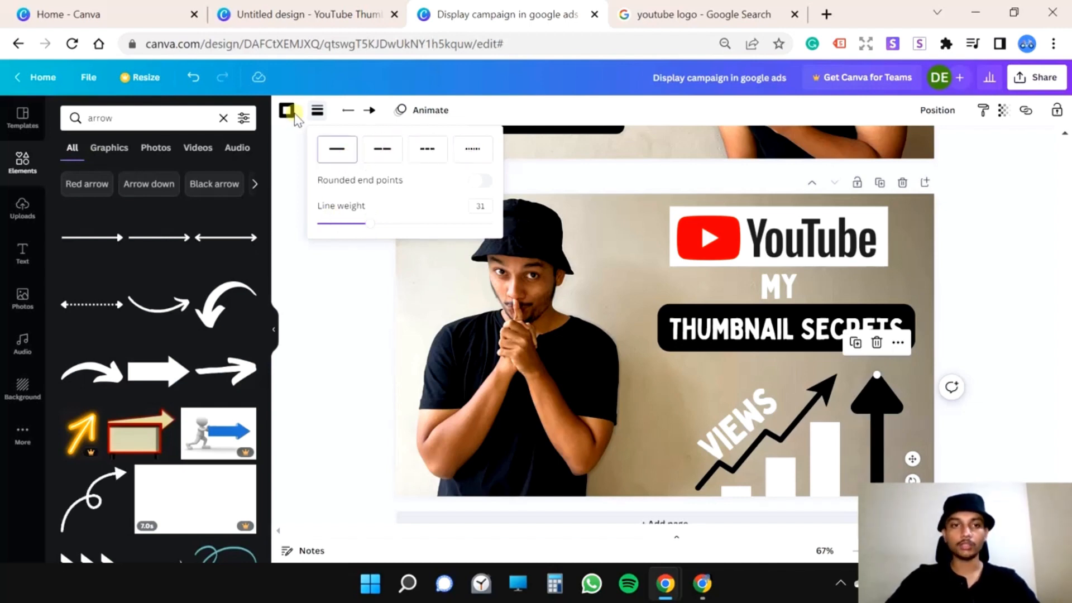
- Colour the upright arrow white and nudge it up slightly beside the graph
{"action": "left_click", "coordinate": [286, 110]}
{"action": "left_click", "coordinate": [141, 210]}
{"action": "left_click_drag", "start_coordinate": [872, 392], "coordinate": [888, 358]}
- Enlarge the tilted "VIEWS" text and shift it so it sits clear of the graph's rising arrow
{"action": "left_click", "coordinate": [754, 392]}
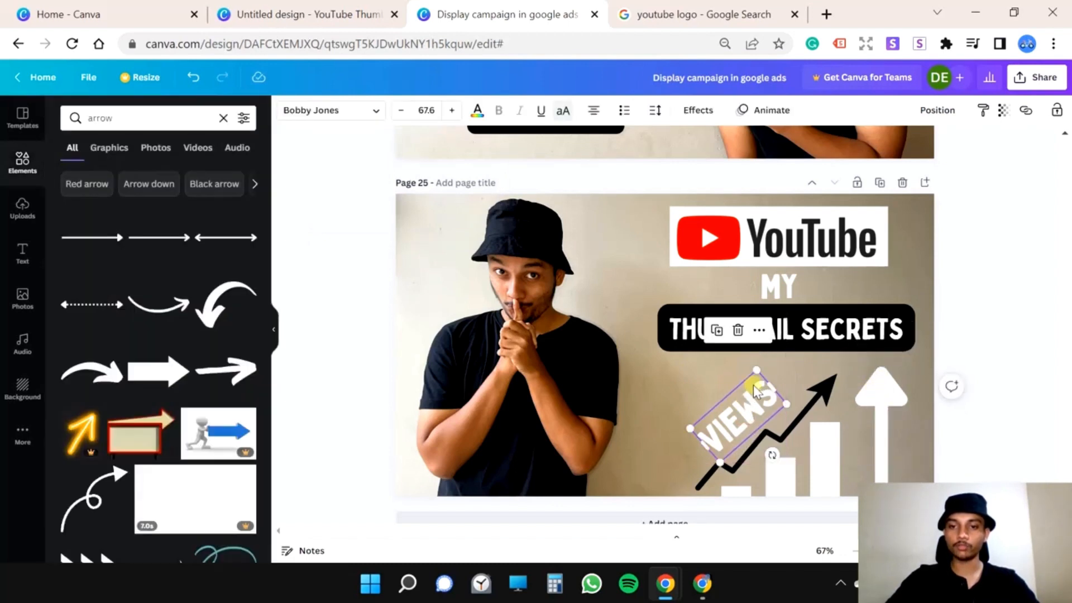
{"action": "left_click_drag", "start_coordinate": [755, 370], "coordinate": [761, 349]}
{"action": "left_click_drag", "start_coordinate": [685, 422], "coordinate": [665, 419]}
{"action": "left_click", "coordinate": [657, 346]}
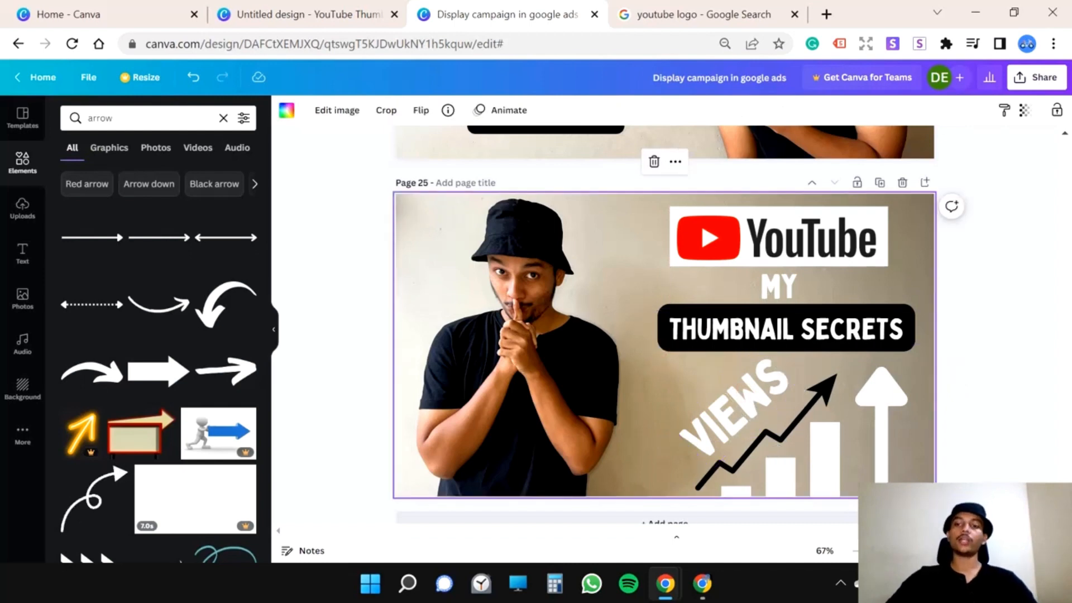
- Preview the finished thumbnail on page 25 in full screen and return to the editor
{"action": "scroll", "coordinate": [626, 222], "scroll_direction": "up", "scroll_amount": 2}
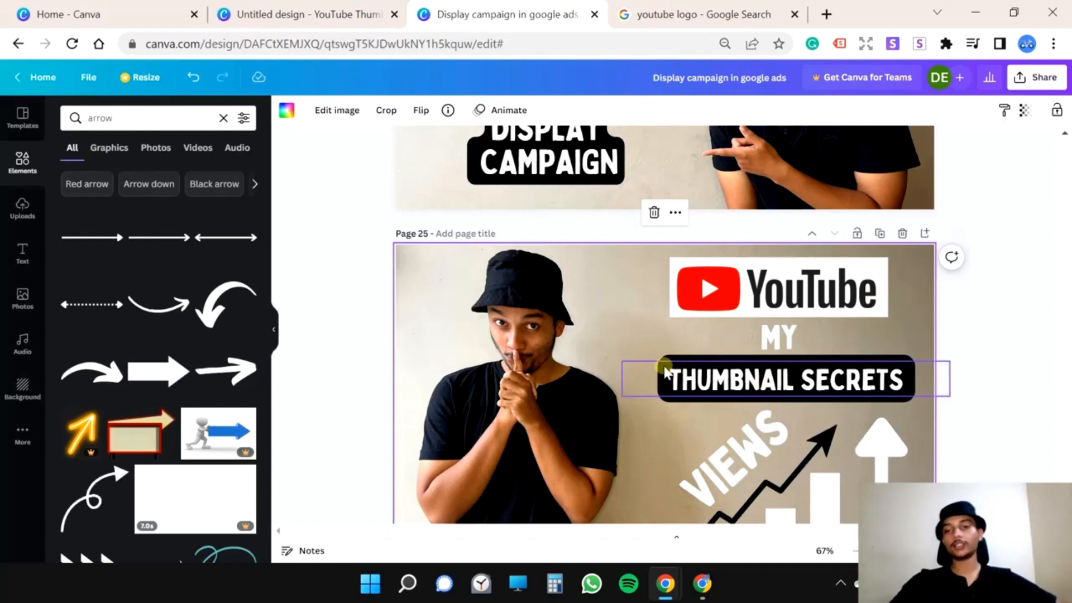
{"action": "scroll", "coordinate": [576, 313], "scroll_direction": "down", "scroll_amount": 2}
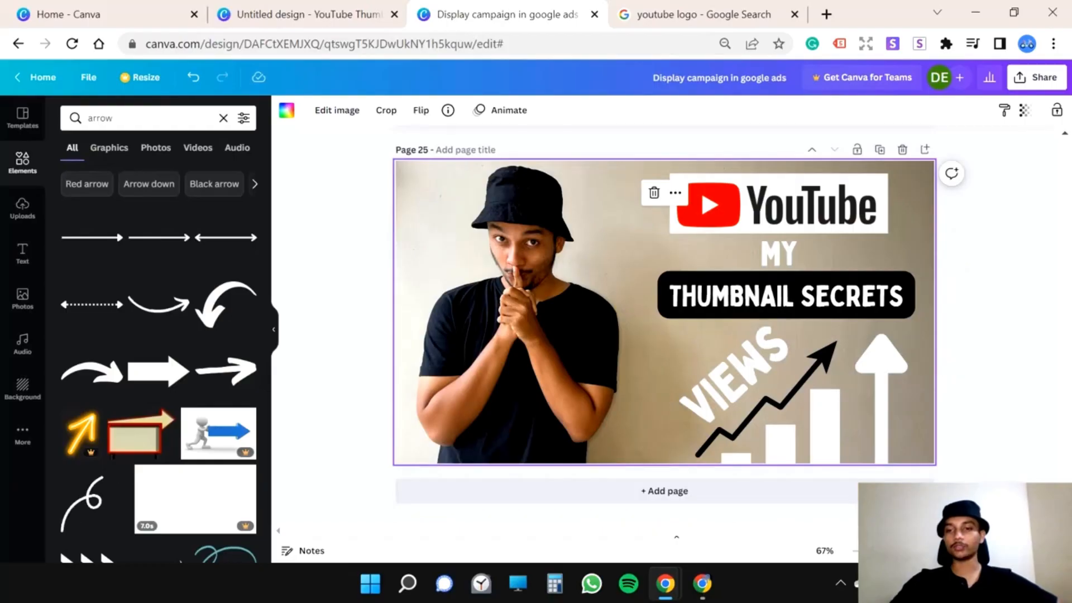
{"action": "left_click", "coordinate": [1023, 550]}
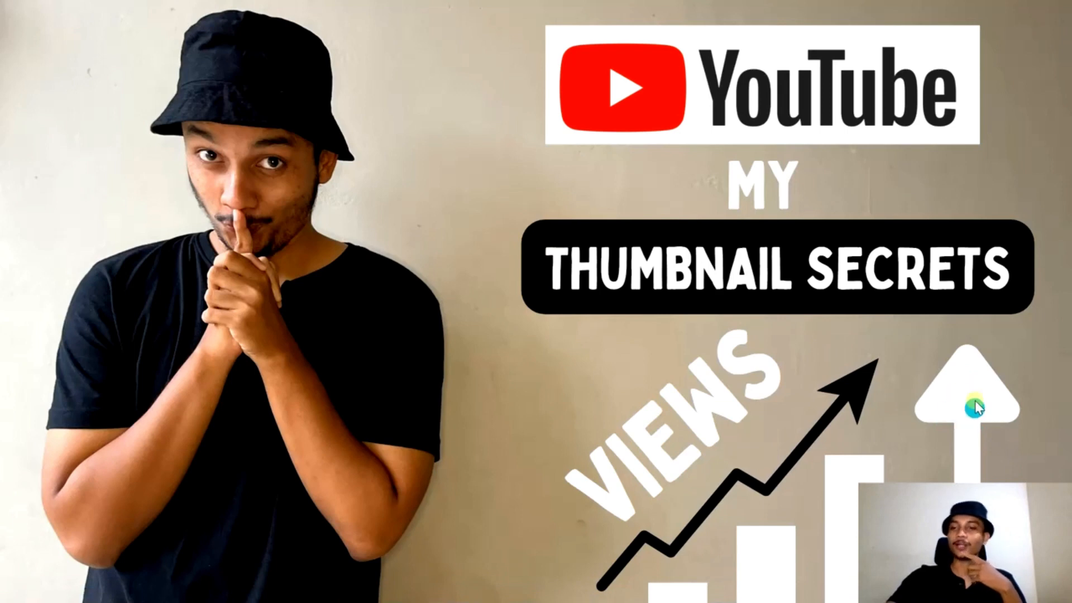
{"action": "left_click", "coordinate": [883, 453]}
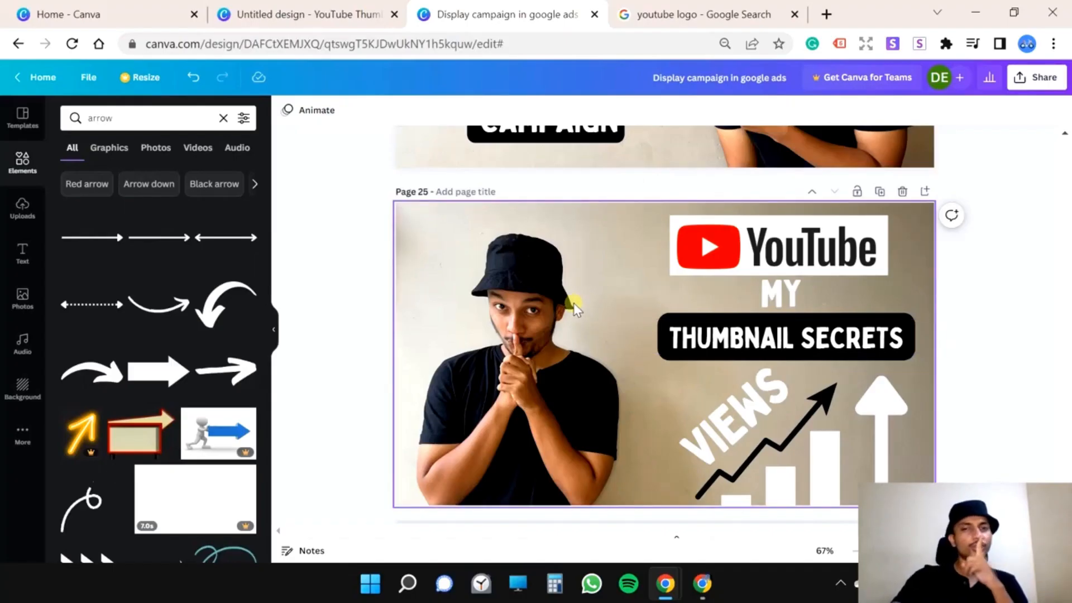
- Add the black text "SHHH", tilt it upward and place it above the man's hat in the page's upper-left corner
{"action": "key", "text": "t"}
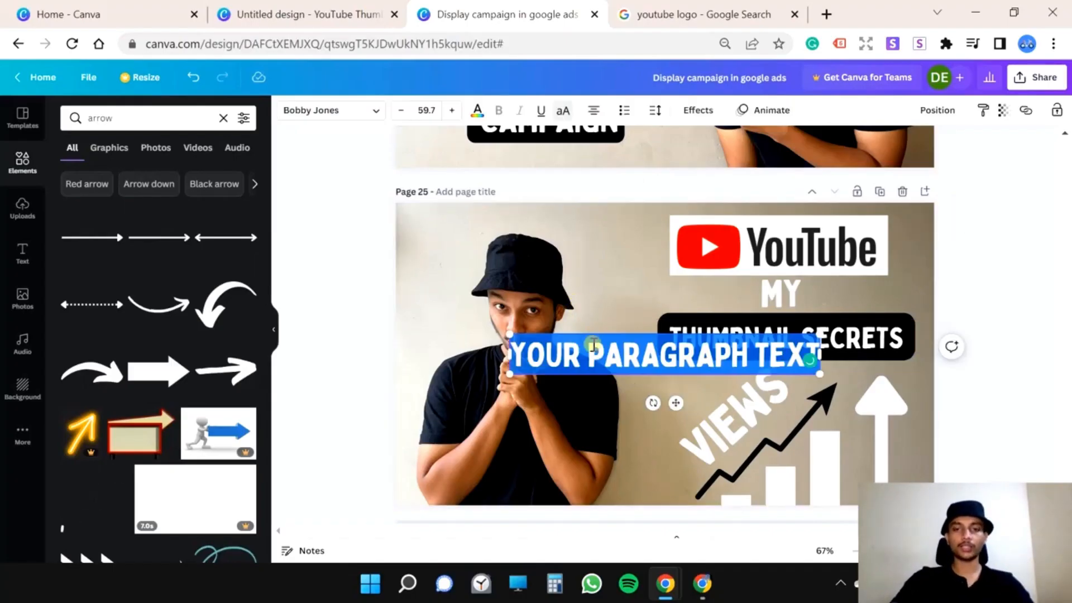
{"action": "key", "text": "BackSpace"}
{"action": "type", "text": "SHHH"}
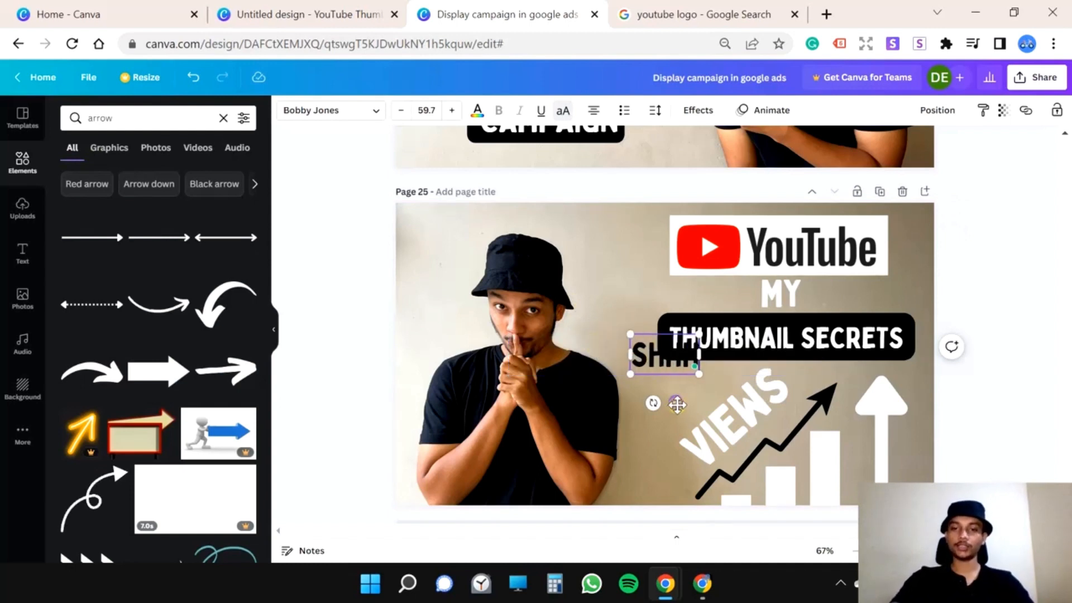
{"action": "left_click_drag", "start_coordinate": [676, 403], "coordinate": [477, 291]}
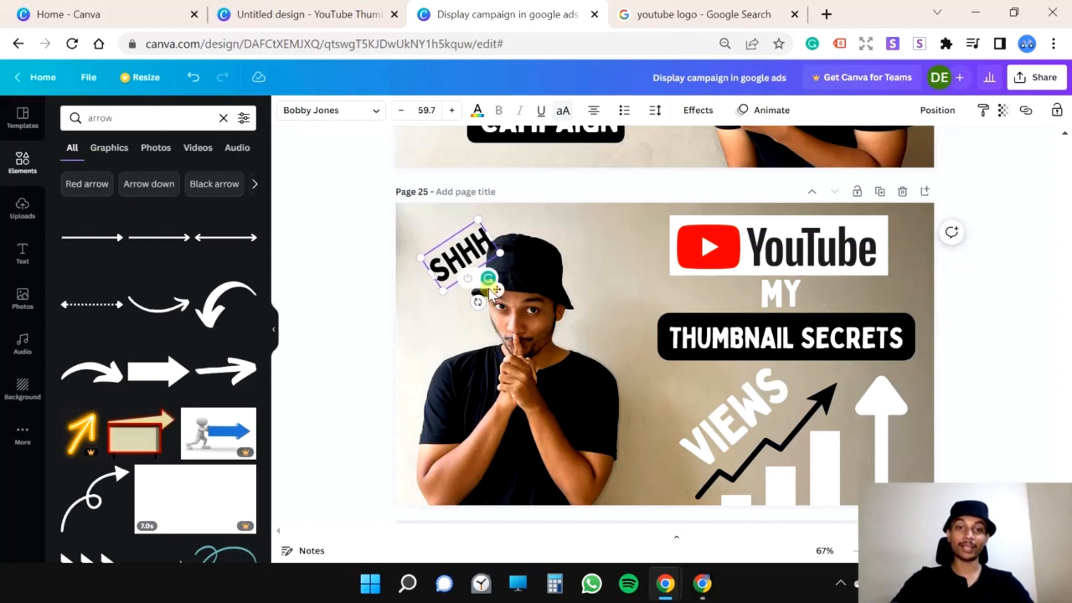
{"action": "left_click", "coordinate": [563, 216]}
{"action": "left_click_drag", "start_coordinate": [484, 248], "coordinate": [581, 251]}
- Extend the tilted text to "SHHH!!!" and move it slightly down and left so it fits inside the page
{"action": "left_click", "coordinate": [475, 240]}
{"action": "type", "text": "!!!"}
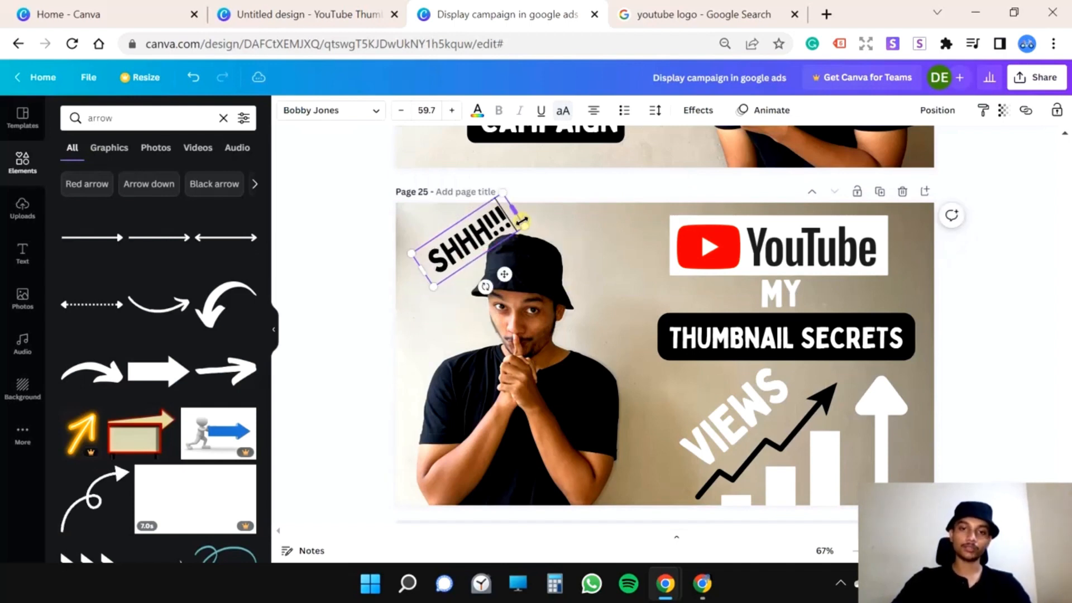
{"action": "left_click", "coordinate": [583, 254]}
{"action": "left_click_drag", "start_coordinate": [481, 246], "coordinate": [465, 251]}
{"action": "left_click", "coordinate": [590, 241]}
- Try the Neon effect at intensity 45 on the "SHHH!!!" text, in white and in black
{"action": "double_click", "coordinate": [454, 245]}
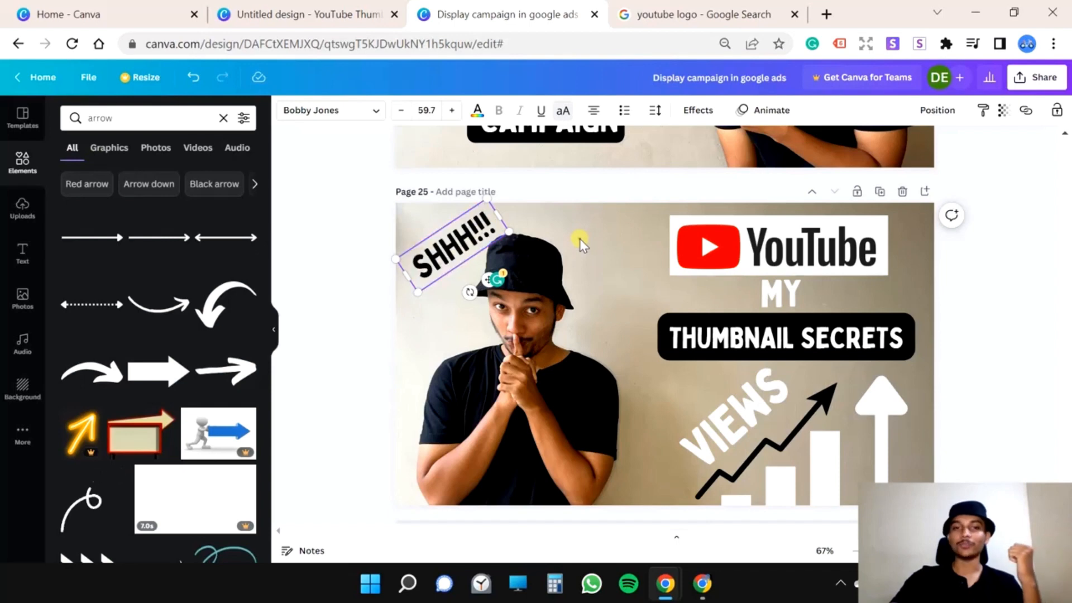
{"action": "left_click", "coordinate": [698, 111]}
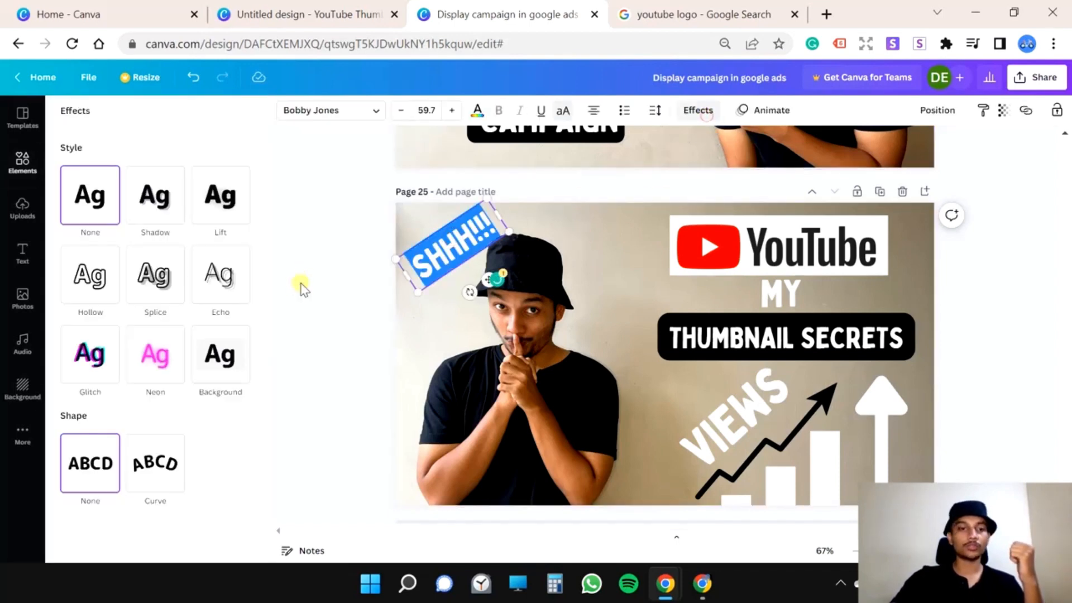
{"action": "left_click", "coordinate": [165, 368]}
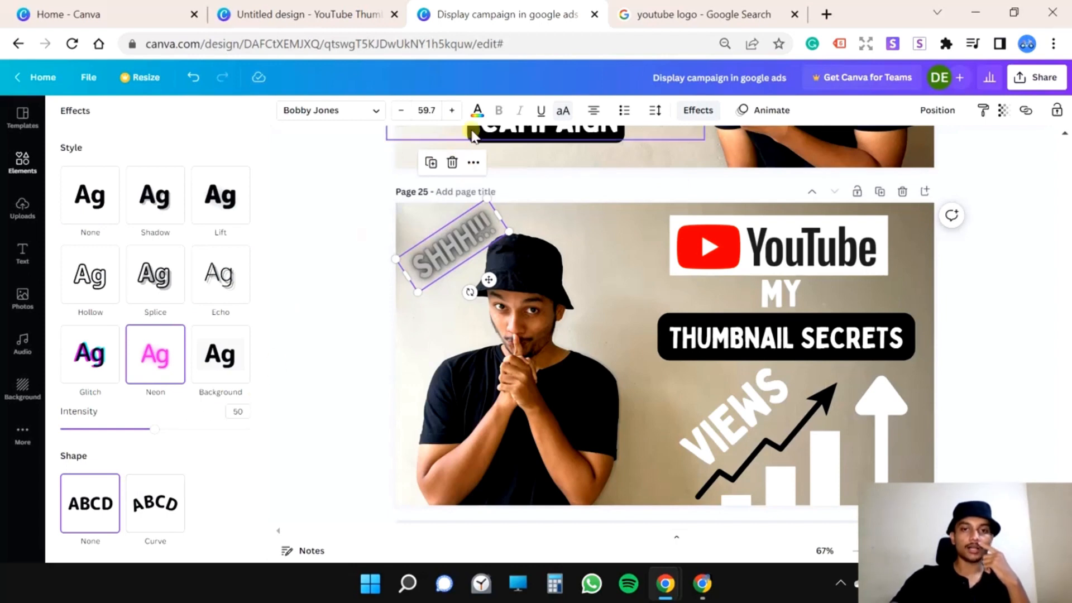
{"action": "left_click", "coordinate": [478, 110]}
{"action": "left_click", "coordinate": [141, 210]}
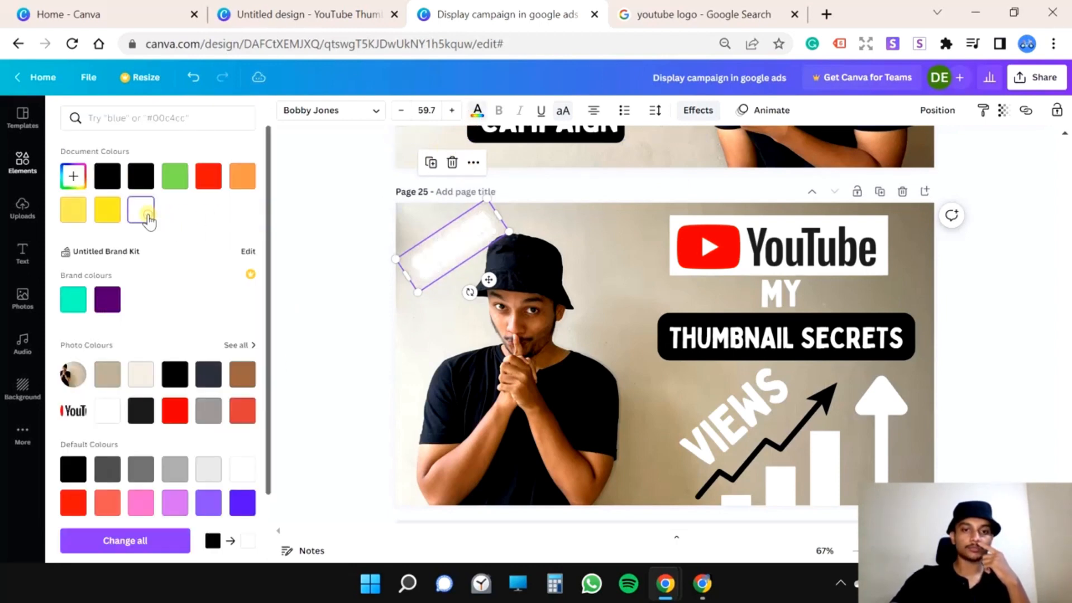
{"action": "left_click", "coordinate": [697, 112]}
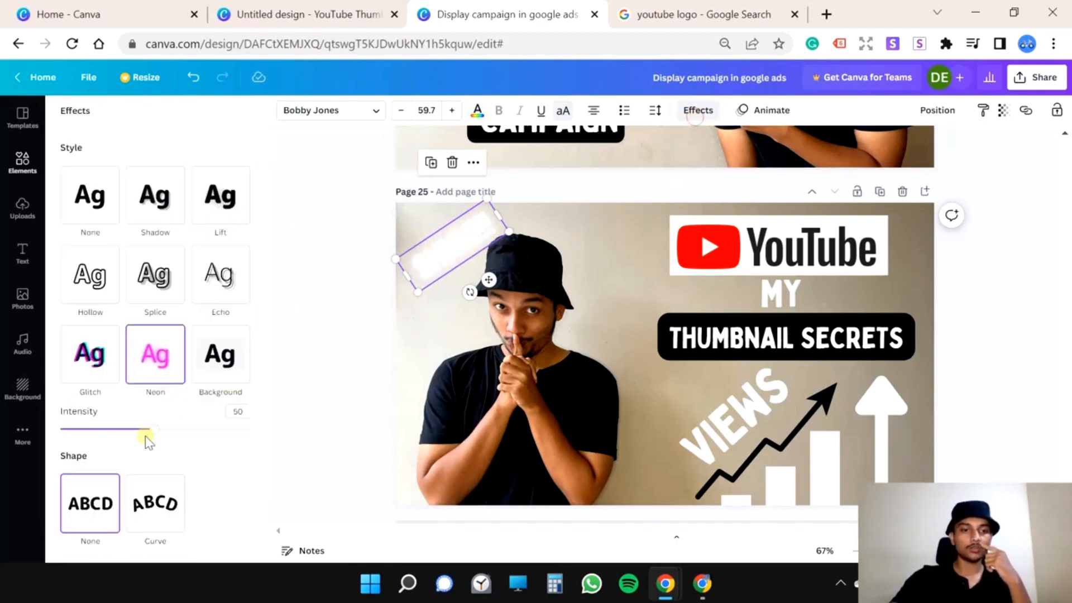
{"action": "mouse_move", "coordinate": [141, 435]}
{"action": "left_mouse_down"}
{"action": "mouse_move", "coordinate": [80, 436]}
{"action": "mouse_move", "coordinate": [185, 431]}
{"action": "mouse_move", "coordinate": [144, 429]}
{"action": "left_mouse_up"}
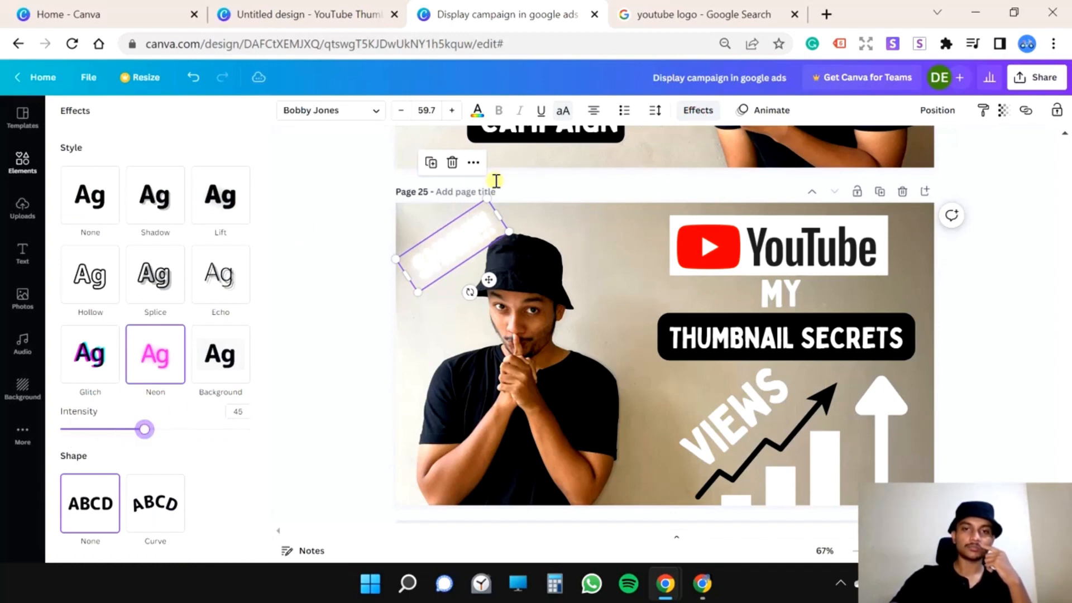
{"action": "left_click", "coordinate": [478, 112]}
{"action": "left_click", "coordinate": [106, 176]}
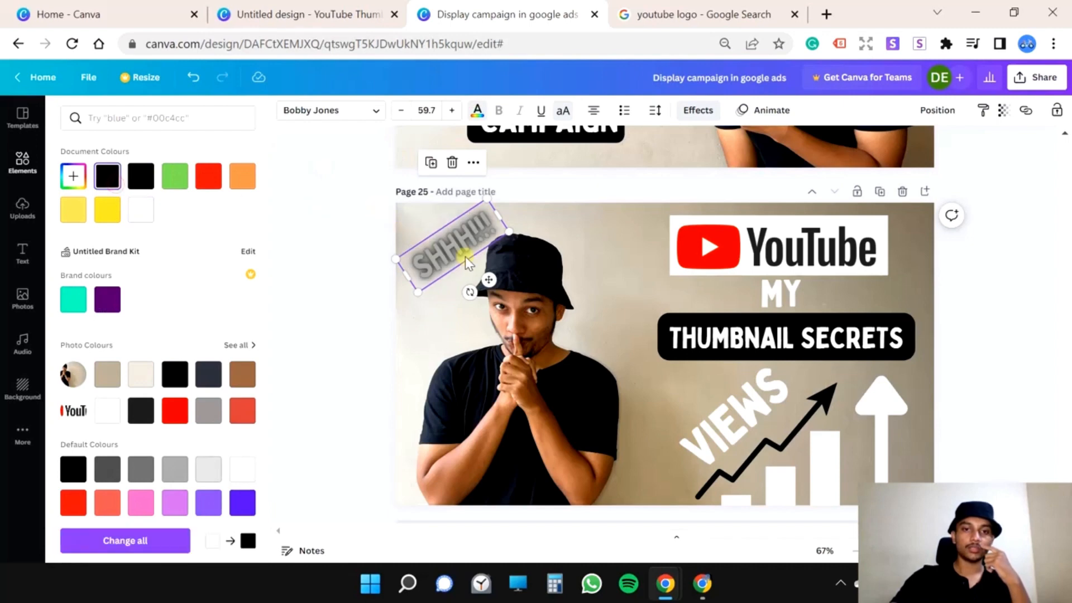
- Apply the Lift effect to the "SHHH!!!" text and preview the thumbnail in full screen
{"action": "left_click", "coordinate": [677, 110]}
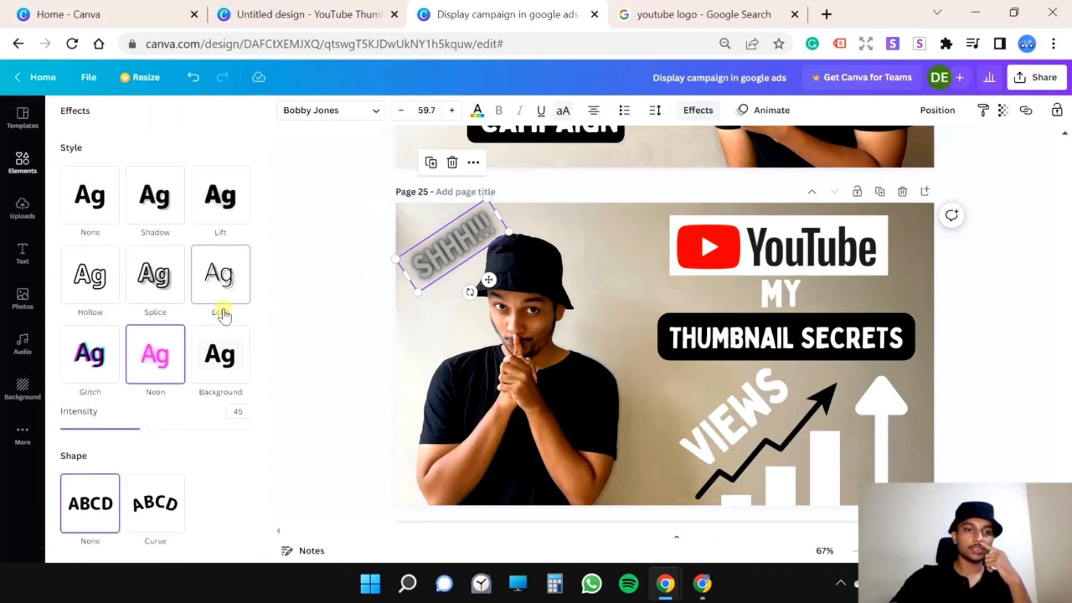
{"action": "left_click", "coordinate": [215, 210]}
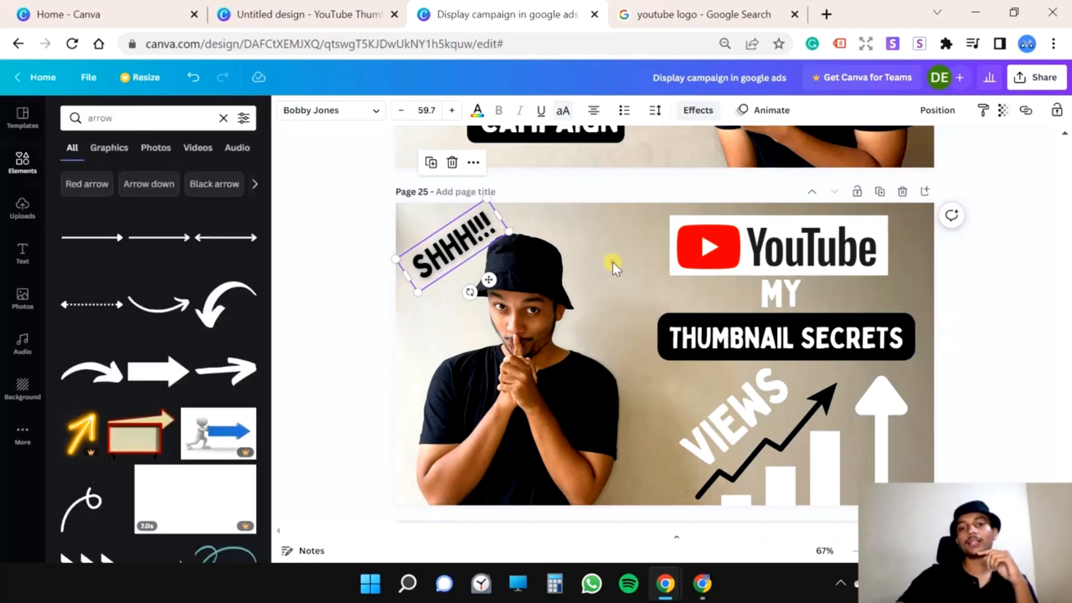
{"action": "key", "text": "F11"}
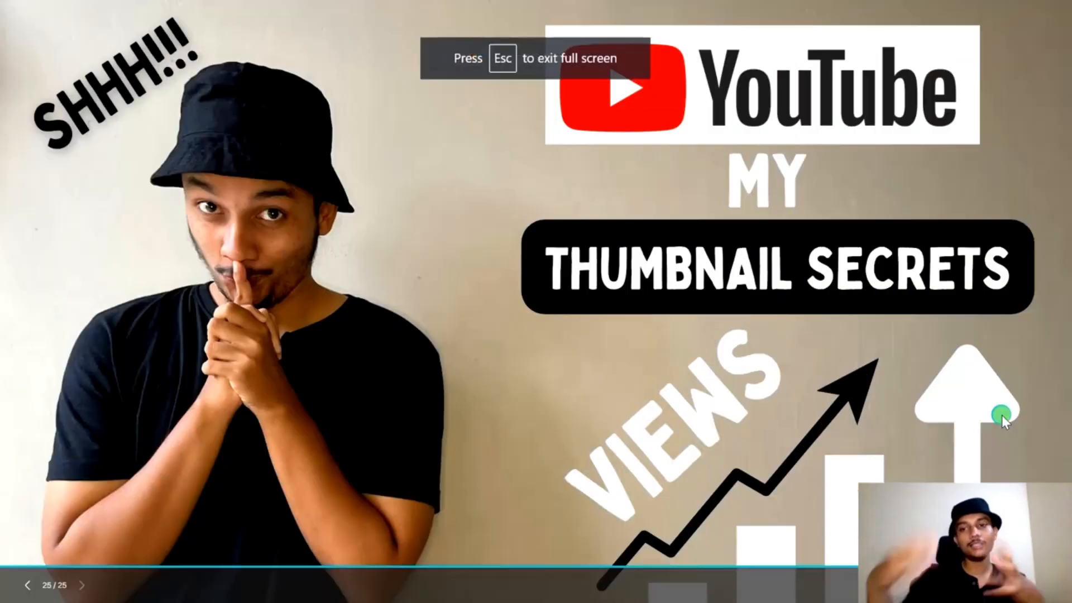
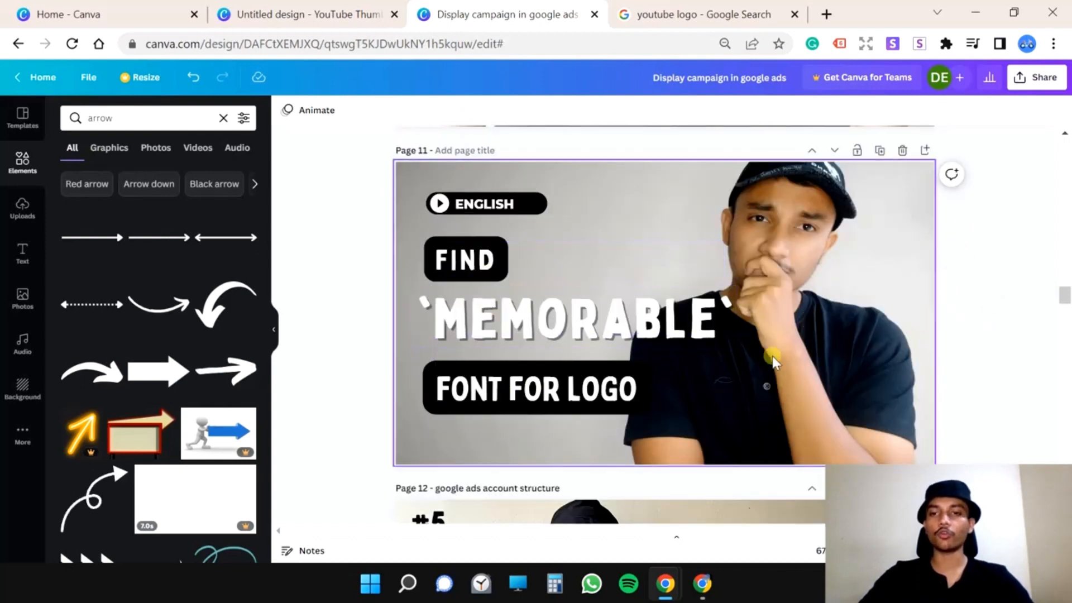
- Delete the background photo from page 11, the "FIND 'MEMORABLE' FONT FOR LOGO" thumbnail
{"action": "scroll", "coordinate": [671, 304], "scroll_direction": "up", "scroll_amount": 2}
{"action": "scroll", "coordinate": [618, 299], "scroll_direction": "down", "scroll_amount": 2}
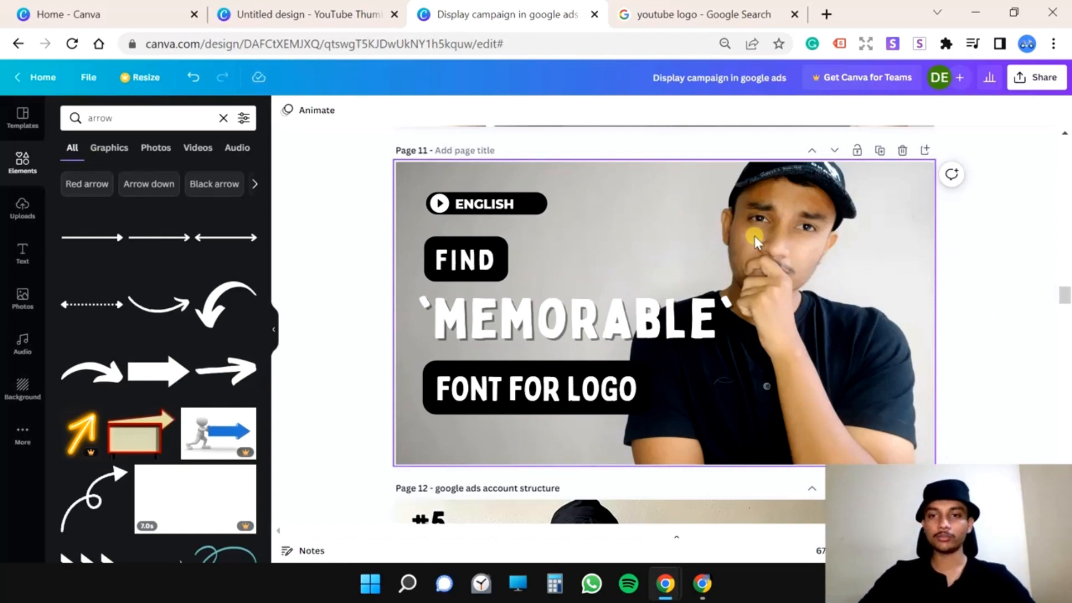
{"action": "double_click", "coordinate": [793, 230]}
{"action": "left_click", "coordinate": [1010, 270]}
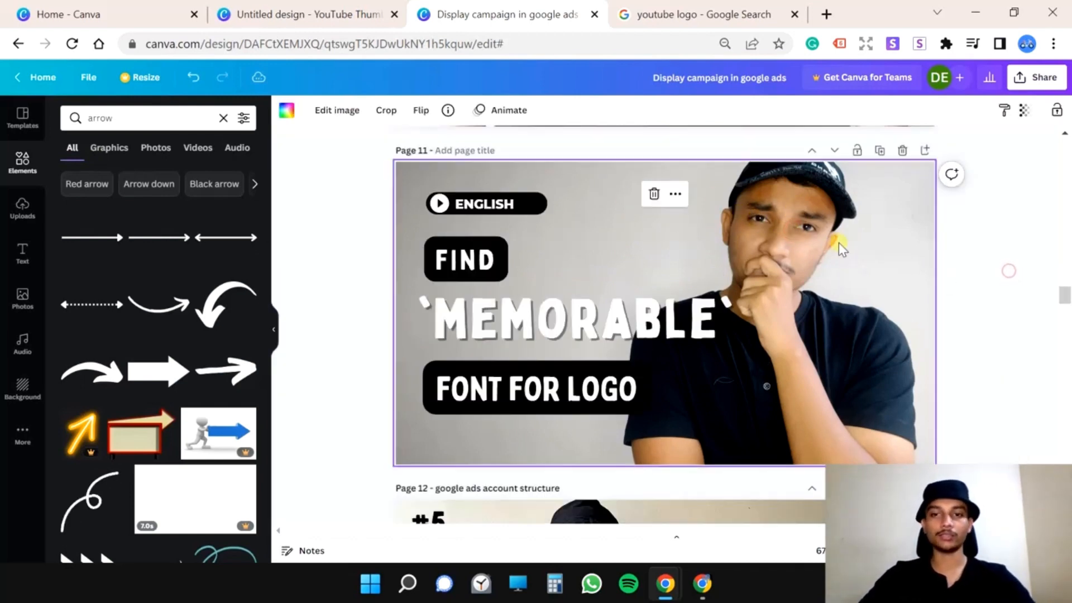
{"action": "key", "text": "Delete"}
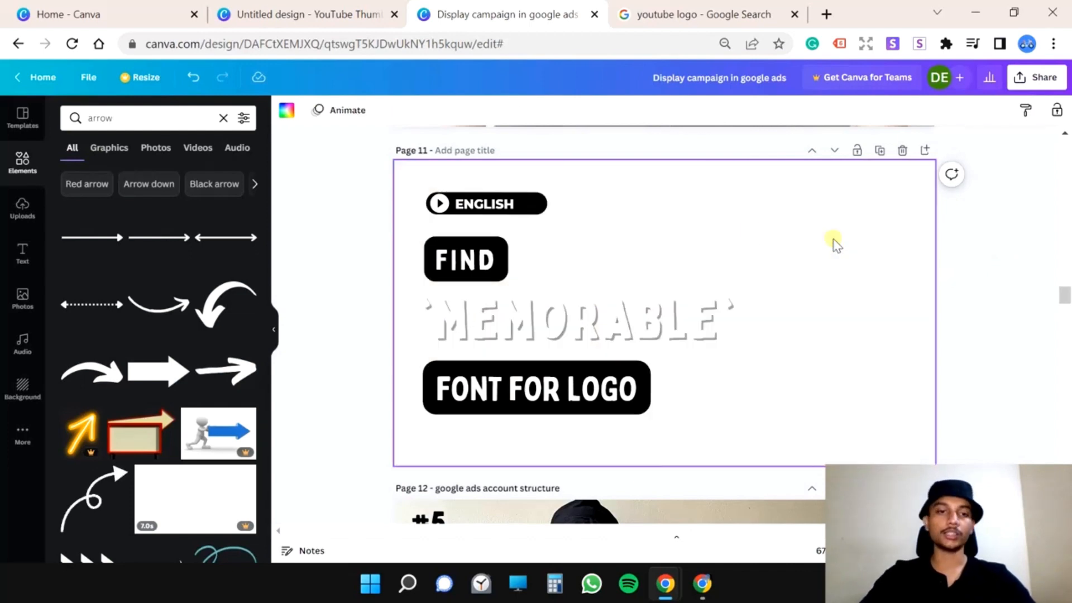
- Undo the deletion of the background photo on page 11
{"action": "left_click", "coordinate": [4, 211]}
{"action": "scroll", "coordinate": [214, 282], "scroll_direction": "down", "scroll_amount": 2}
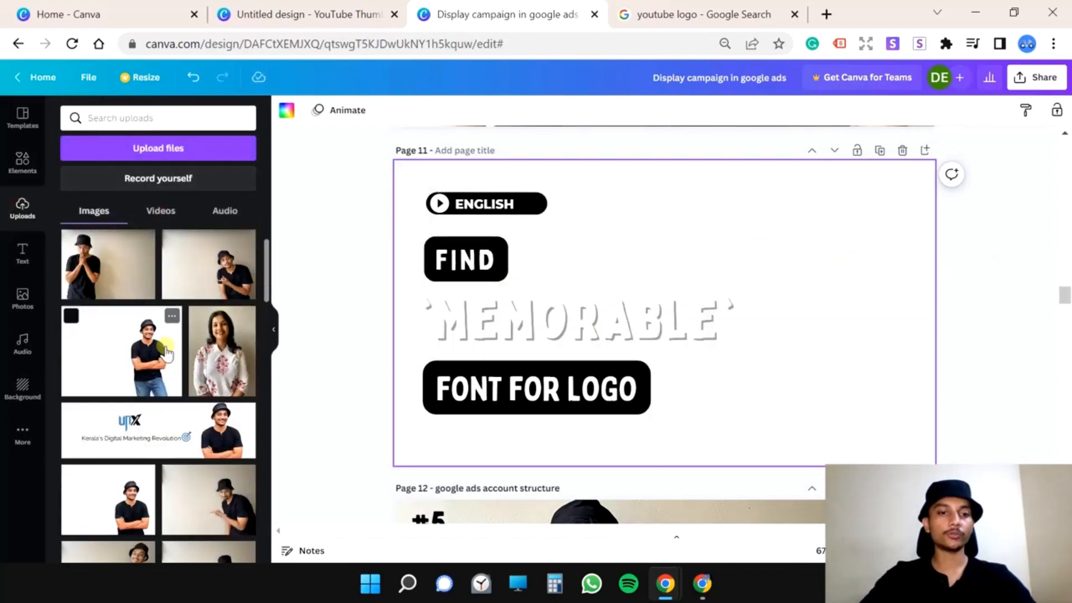
{"action": "key", "text": "ctrl+z"}
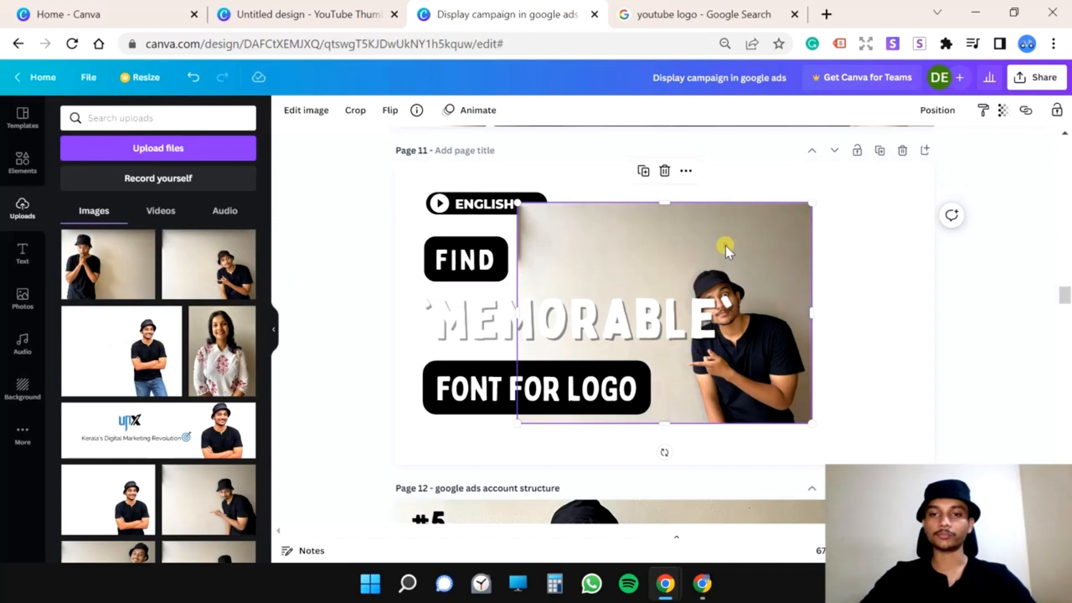
- Adjust the restored photo to brightness -9, contrast 14 and saturation 3, and set it as the page background
{"action": "right_click", "coordinate": [568, 211]}
{"action": "left_click", "coordinate": [297, 114]}
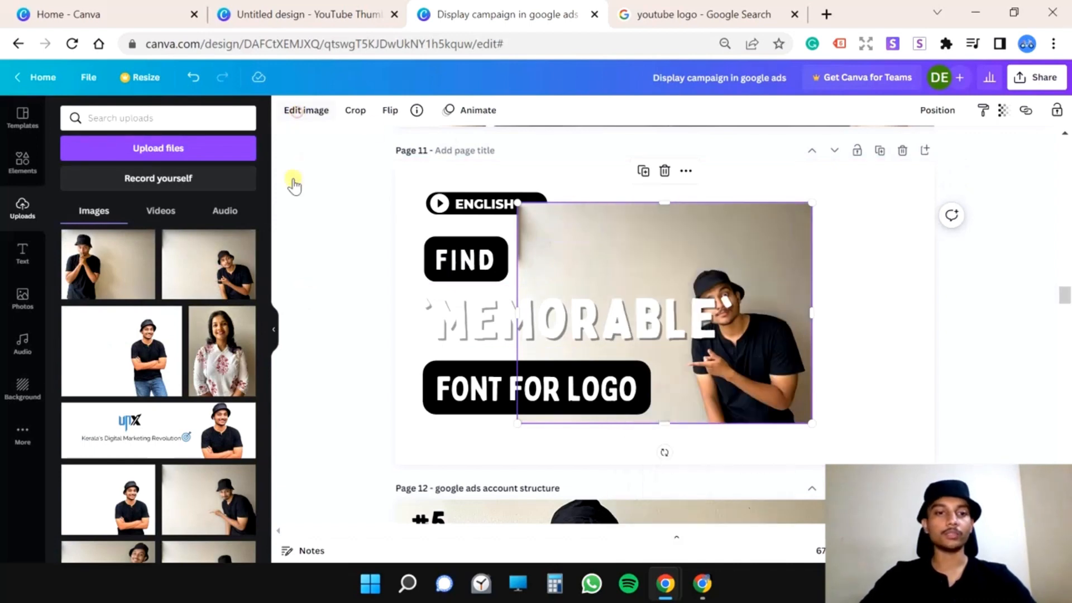
{"action": "left_click", "coordinate": [148, 391]}
{"action": "left_click_drag", "start_coordinate": [159, 426], "coordinate": [173, 435]}
{"action": "left_click", "coordinate": [159, 462]}
{"action": "right_click", "coordinate": [721, 230]}
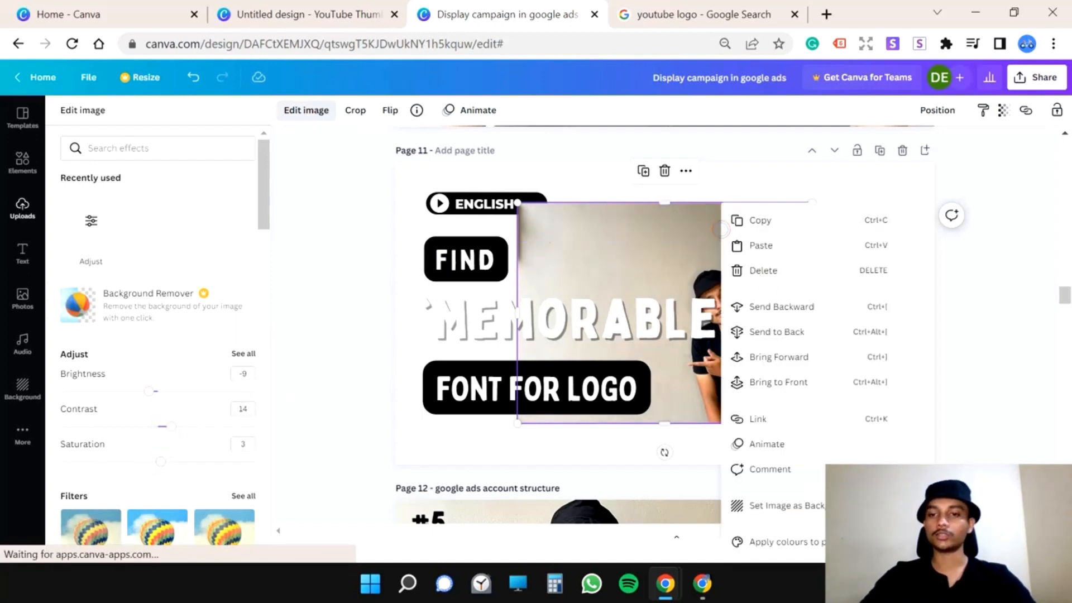
{"action": "left_click", "coordinate": [771, 504]}
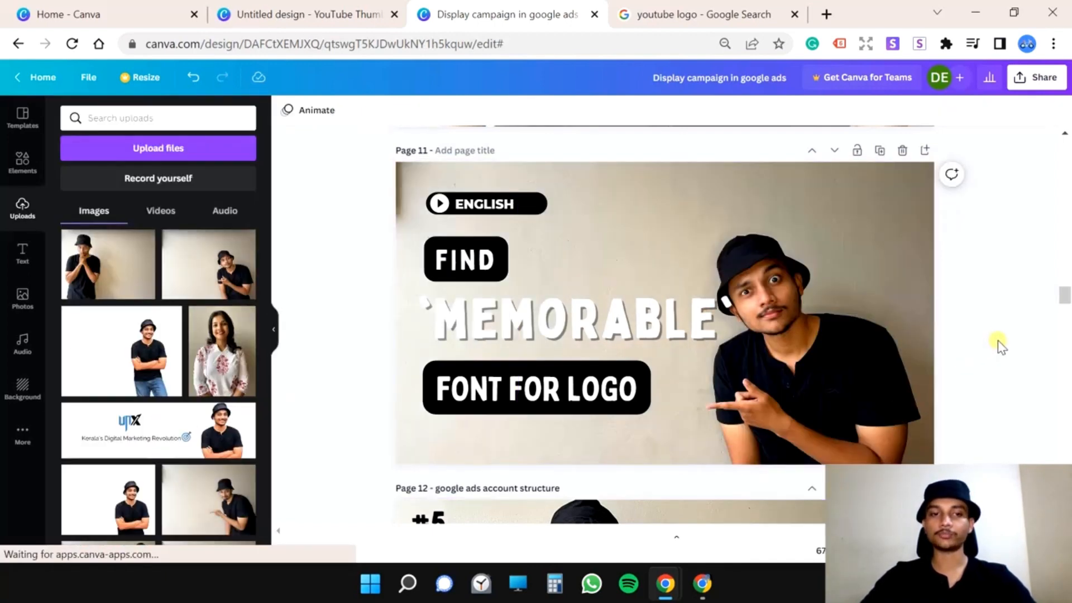
{"action": "double_click", "coordinate": [730, 226]}
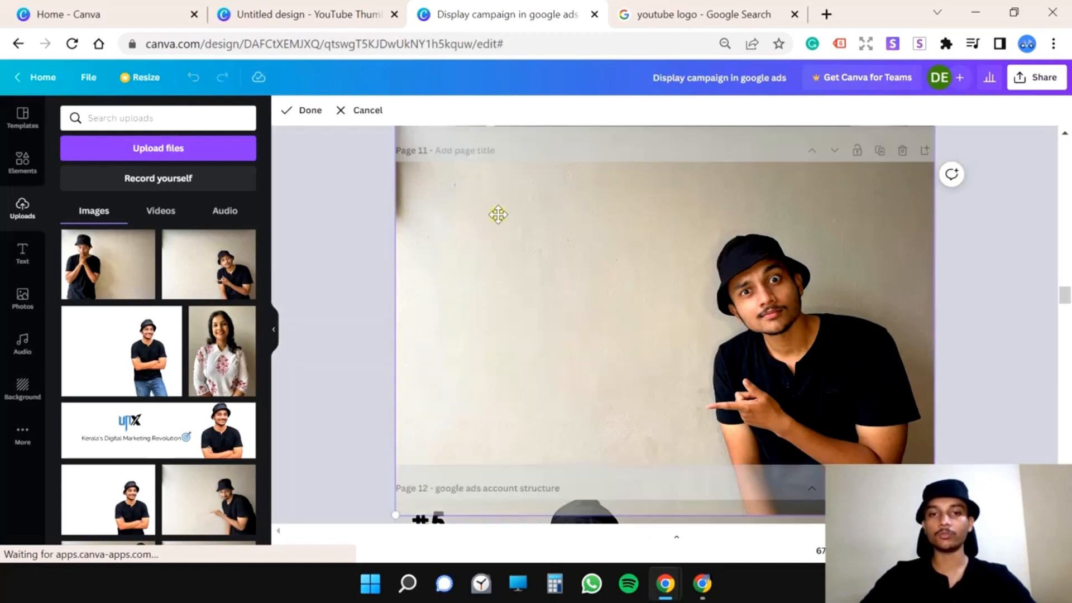
{"action": "left_click_drag", "start_coordinate": [498, 214], "coordinate": [679, 235]}
{"action": "double_click", "coordinate": [776, 231]}
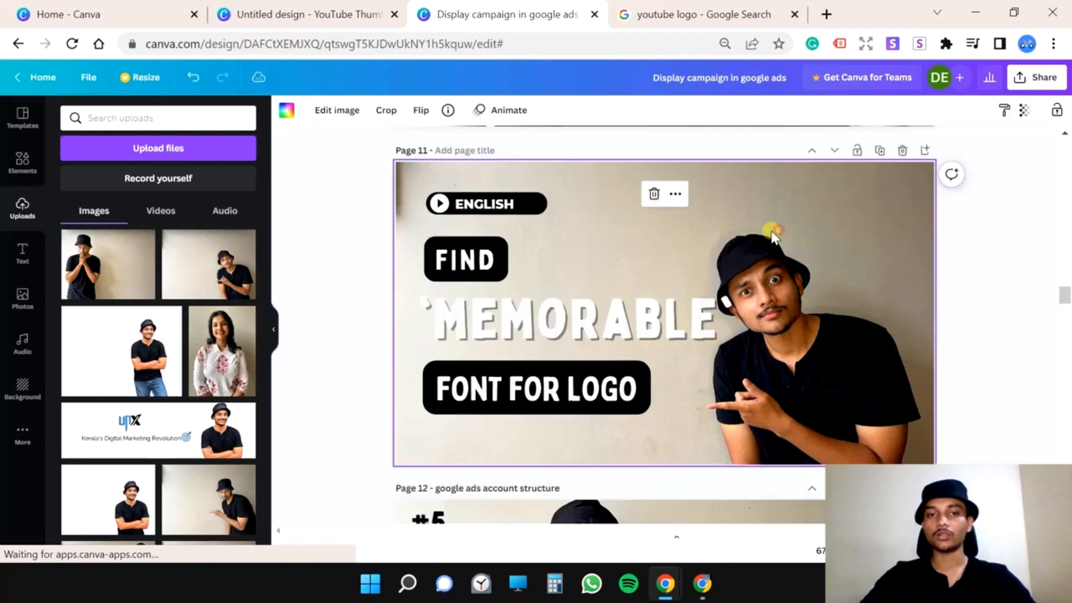
{"action": "double_click", "coordinate": [679, 233]}
{"action": "double_click", "coordinate": [520, 199]}
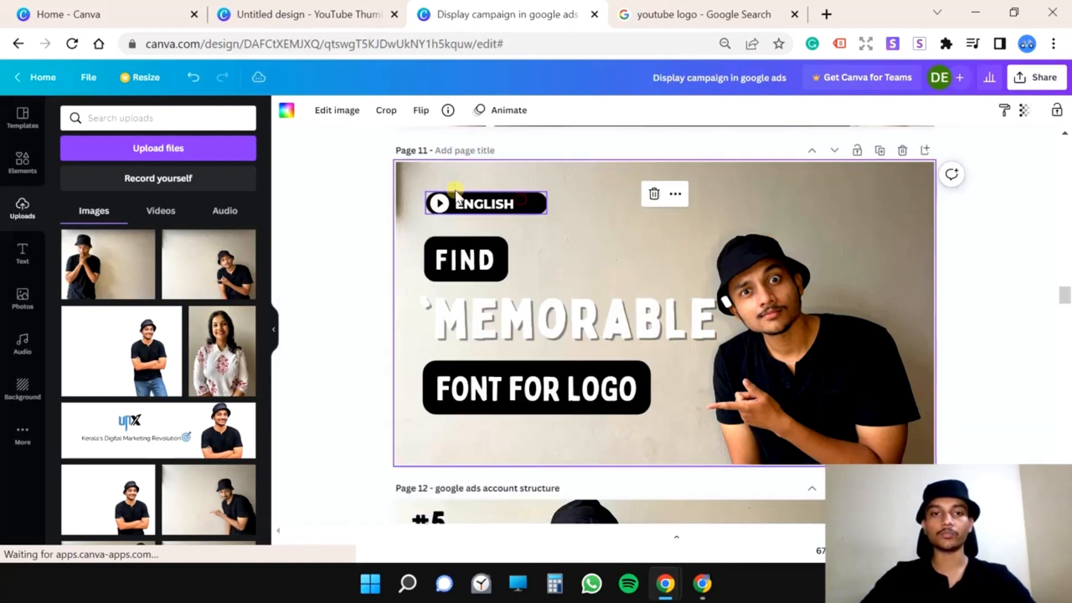
{"action": "left_click", "coordinate": [382, 110]}
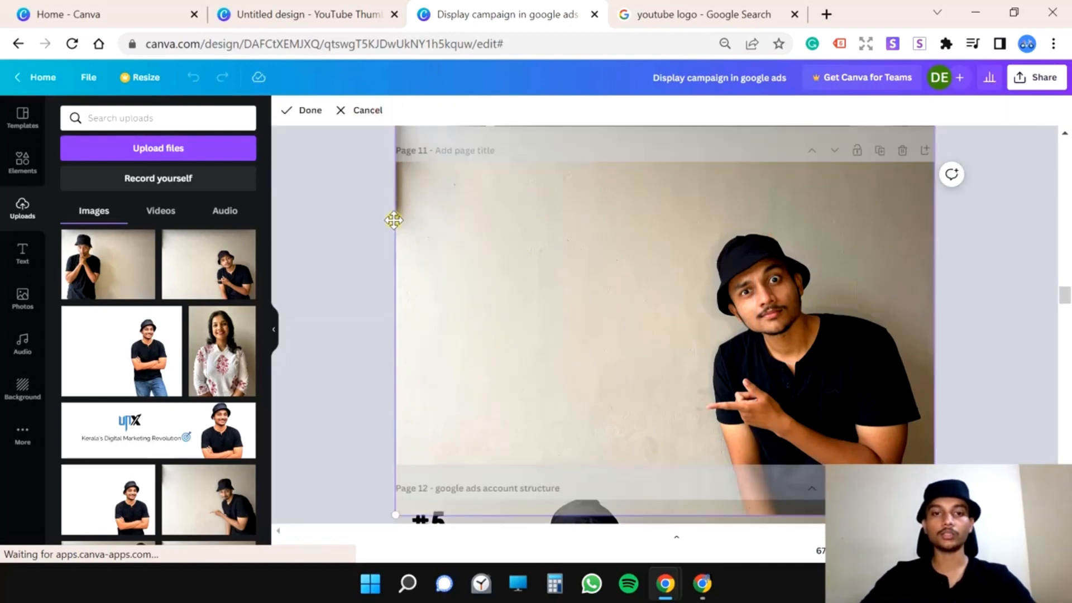
{"action": "left_click_drag", "start_coordinate": [397, 514], "coordinate": [406, 510]}
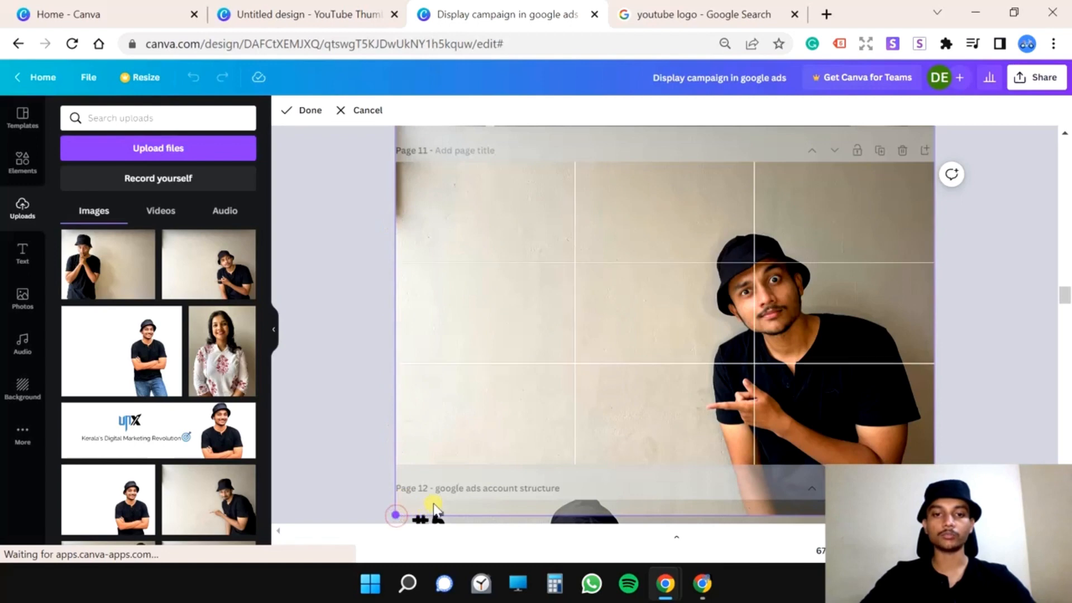
{"action": "left_click", "coordinate": [356, 111]}
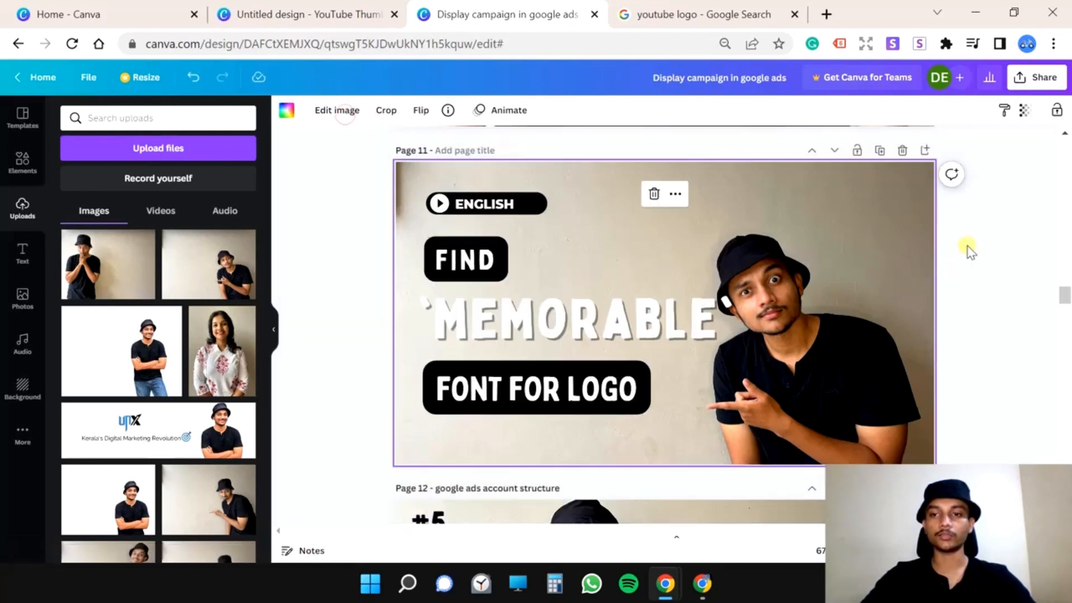
- Detach the photo from the page 11 background, crop it slightly at its upper-left corner, and set it as the background again
{"action": "right_click", "coordinate": [726, 211]}
{"action": "left_click", "coordinate": [818, 416]}
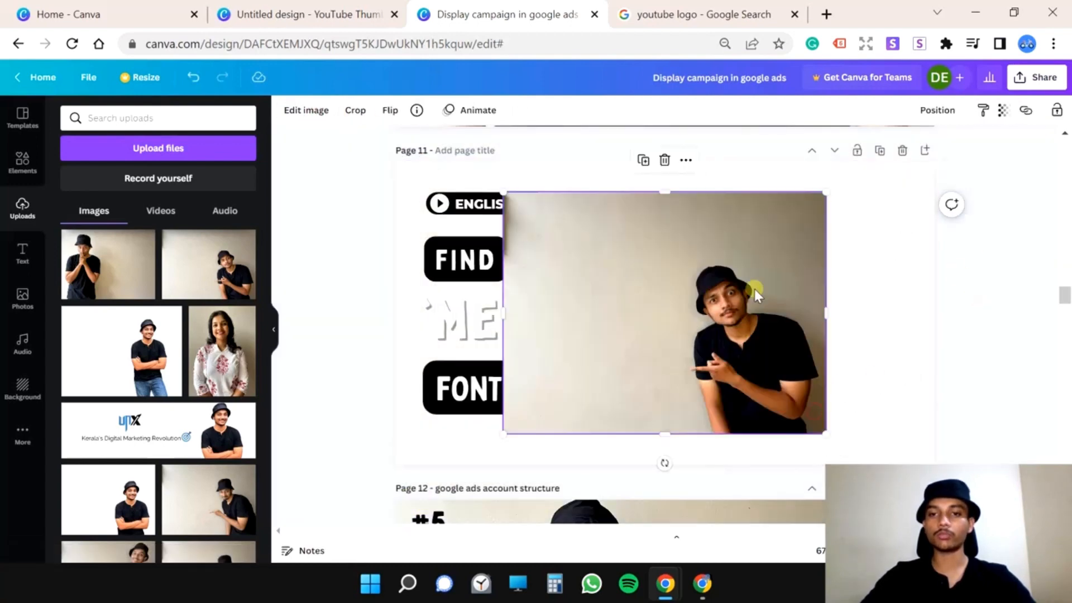
{"action": "left_click", "coordinate": [363, 111]}
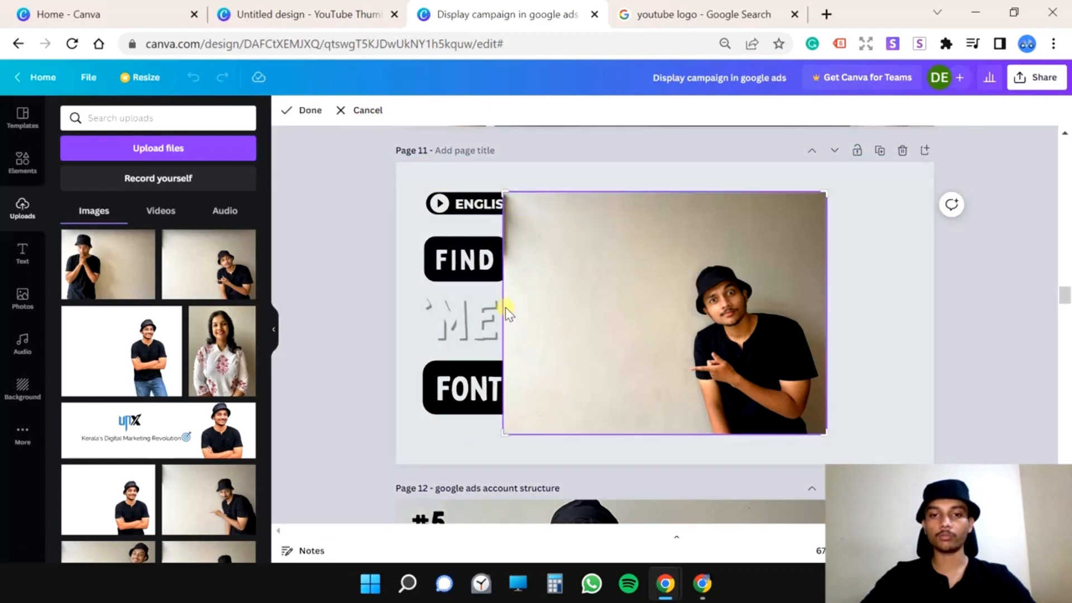
{"action": "left_click_drag", "start_coordinate": [504, 195], "coordinate": [515, 200]}
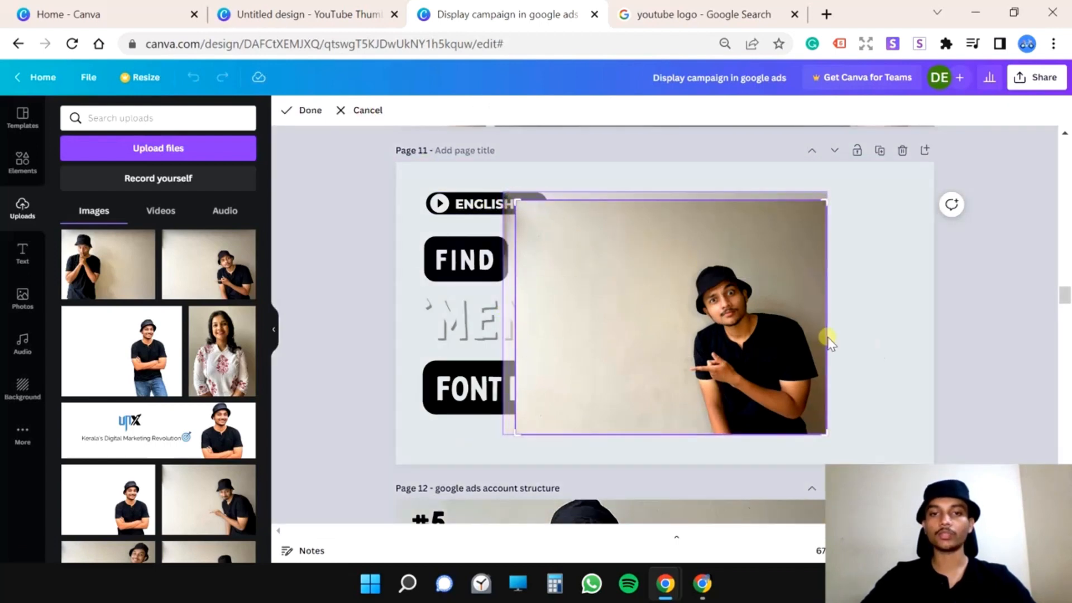
{"action": "left_click", "coordinate": [310, 110]}
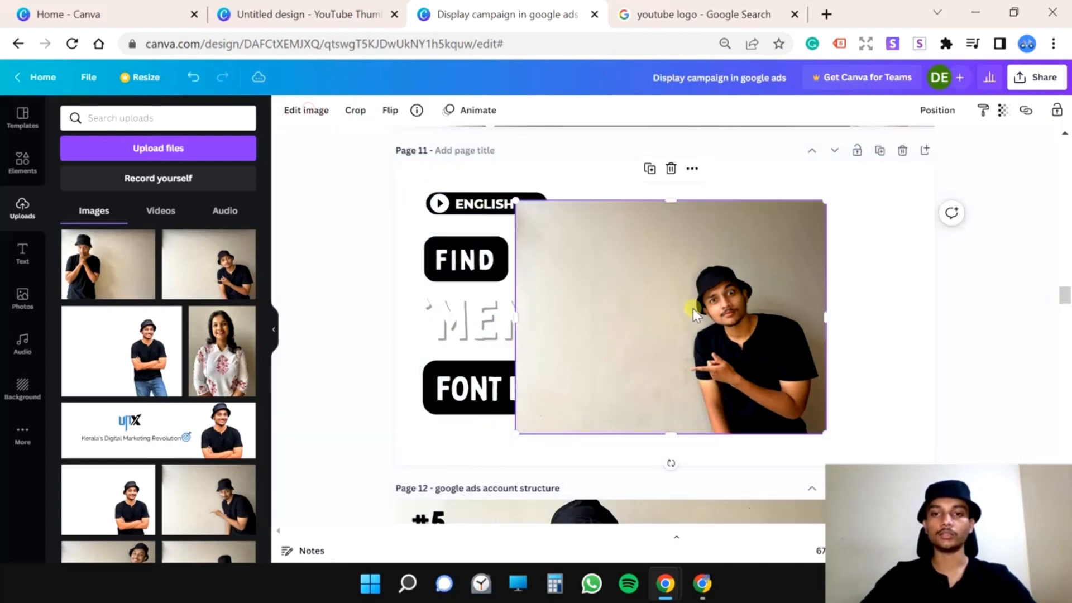
{"action": "right_click", "coordinate": [547, 234]}
{"action": "left_click", "coordinate": [661, 502]}
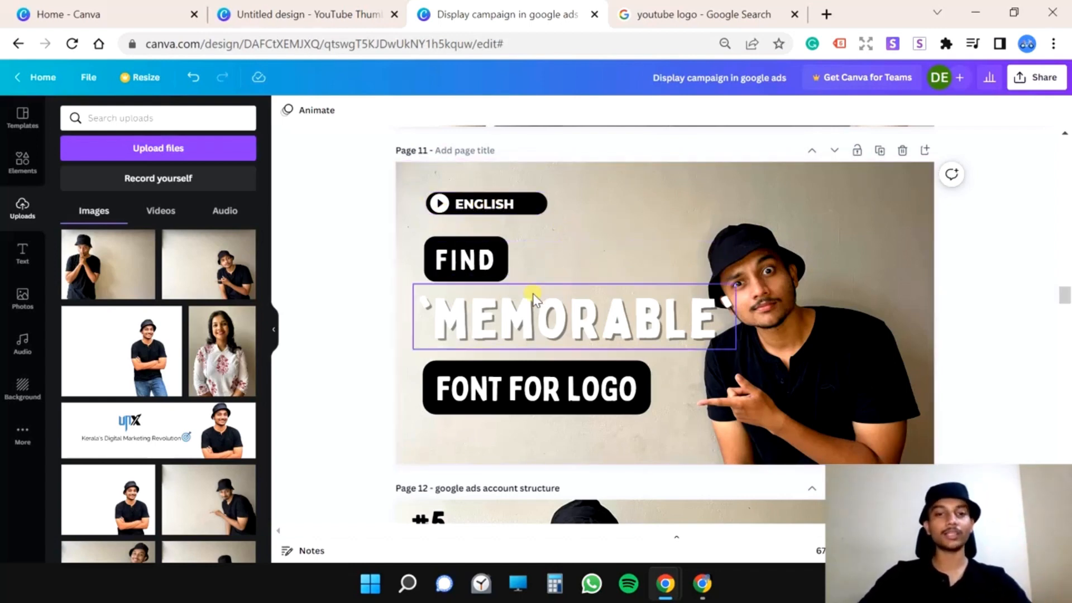
- Replace the "MEMORABLE" title line with "BREATH-TAKING"
{"action": "left_click", "coordinate": [555, 313]}
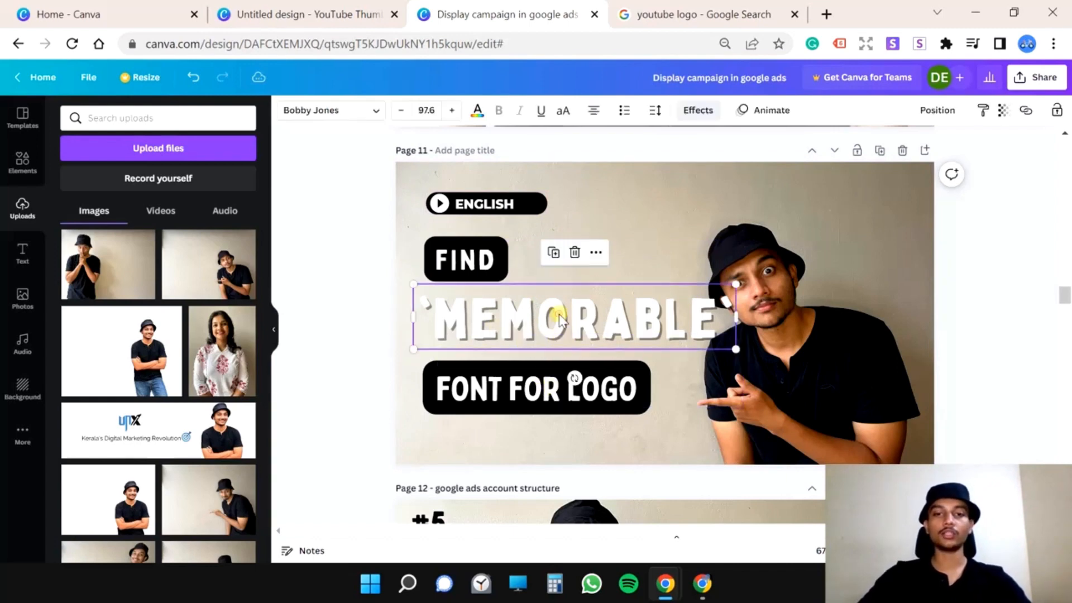
{"action": "left_click", "coordinate": [560, 318]}
{"action": "type", "text": "BREAT"}
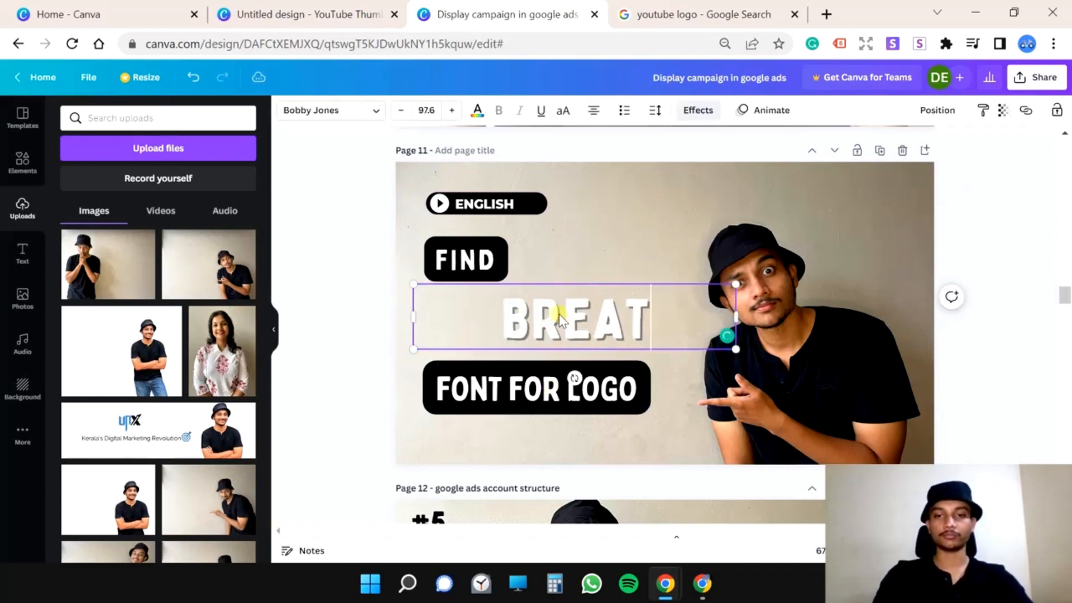
{"action": "type", "text": "H-TAKING"}
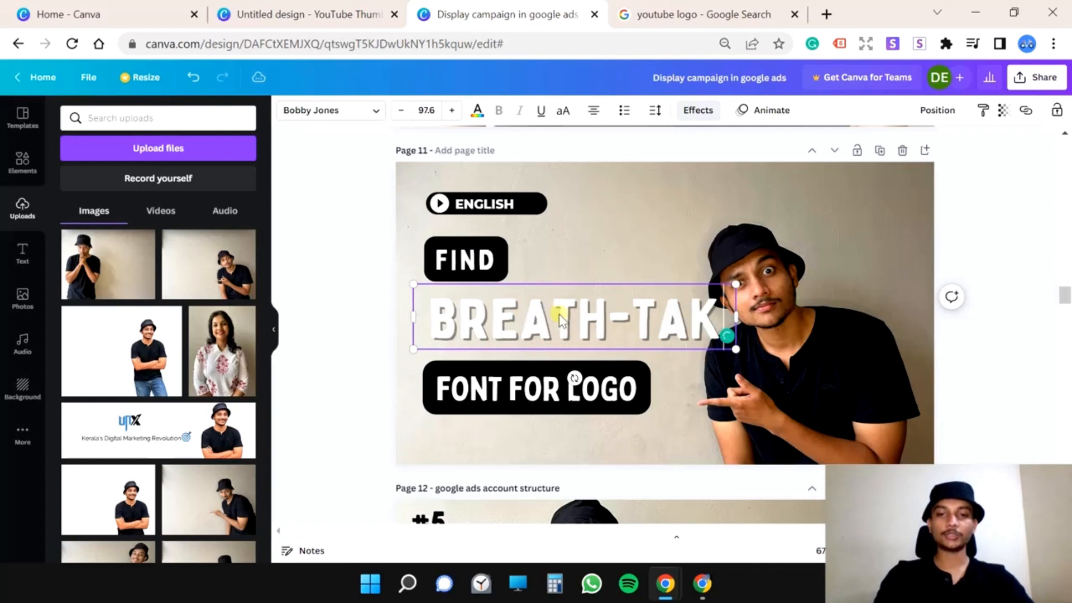
- Change the middle title line to "CLICKABLE" in double quotation marks and move it slightly left, away from the man's face
{"action": "triple_click", "coordinate": [622, 319]}
{"action": "type", "text": "CLIC"}
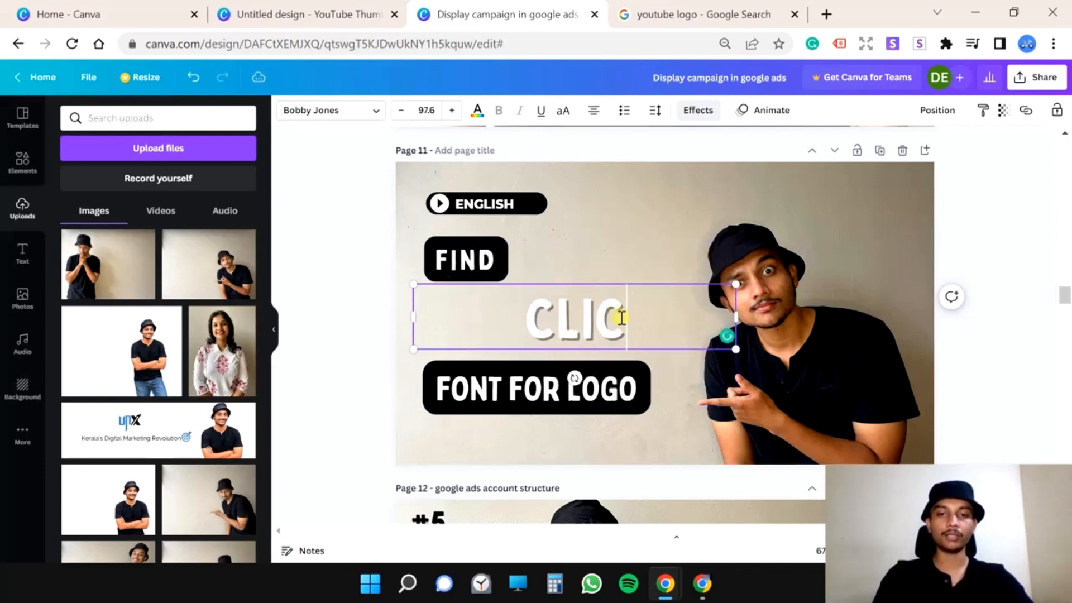
{"action": "type", "text": "KABLE"}
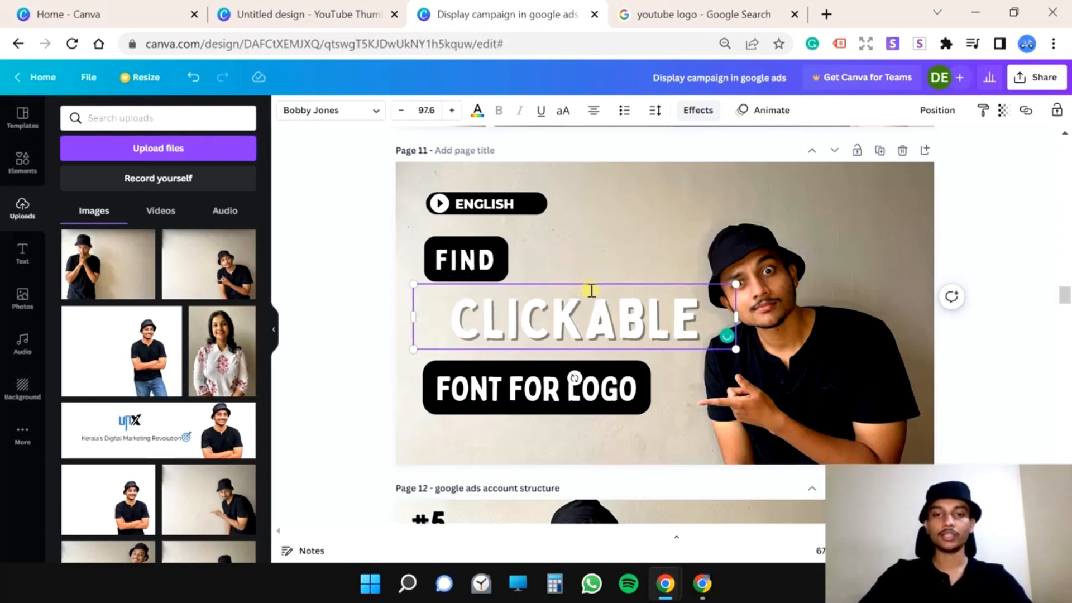
{"action": "left_click_drag", "start_coordinate": [617, 279], "coordinate": [588, 280]}
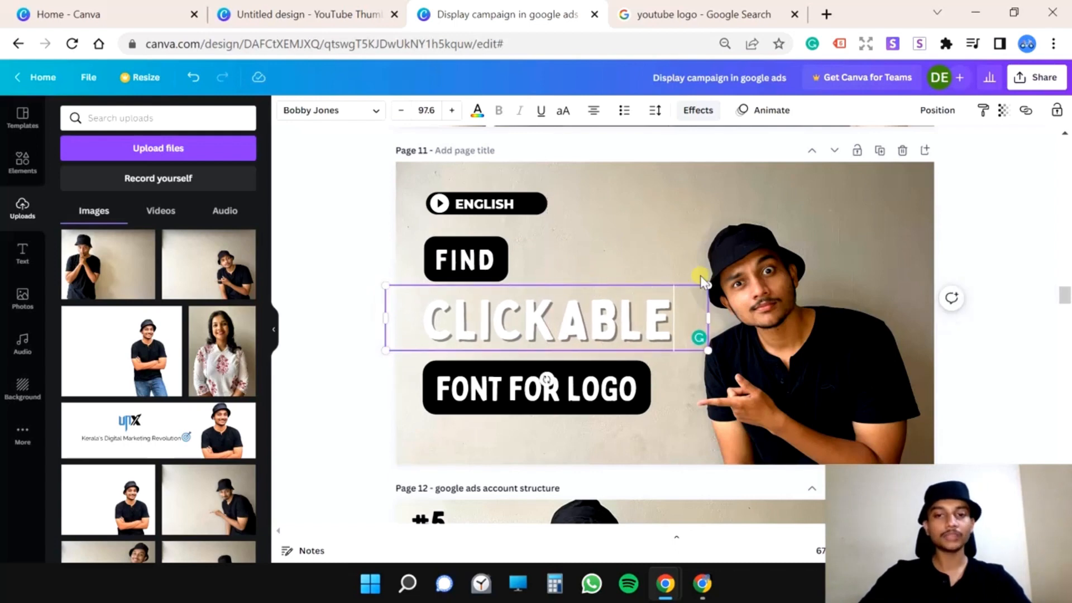
{"action": "type", "text": "\""}
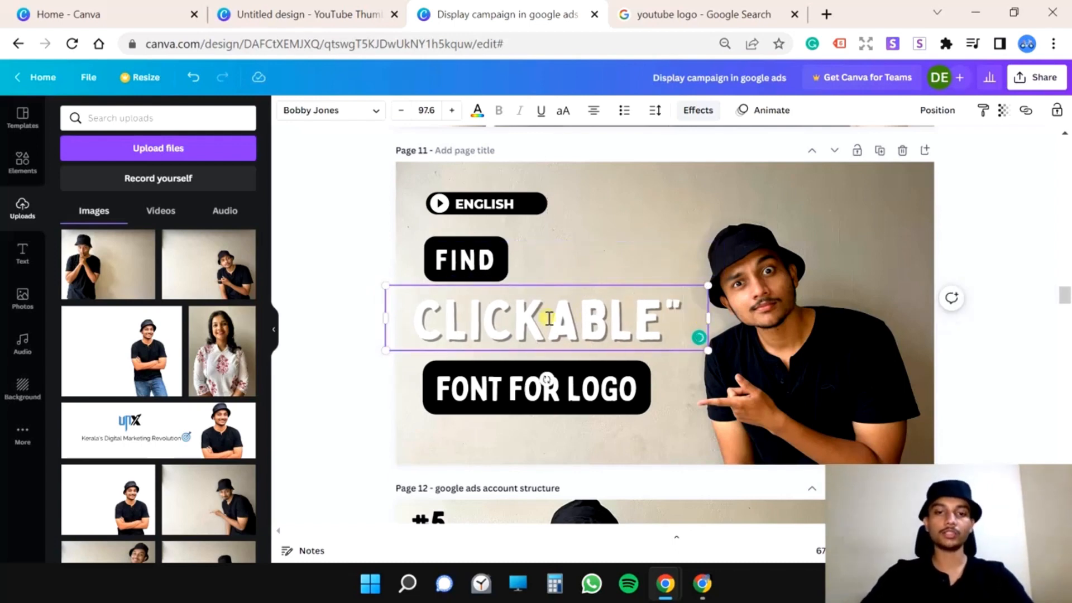
{"action": "left_click", "coordinate": [406, 302]}
{"action": "type", "text": "\""}
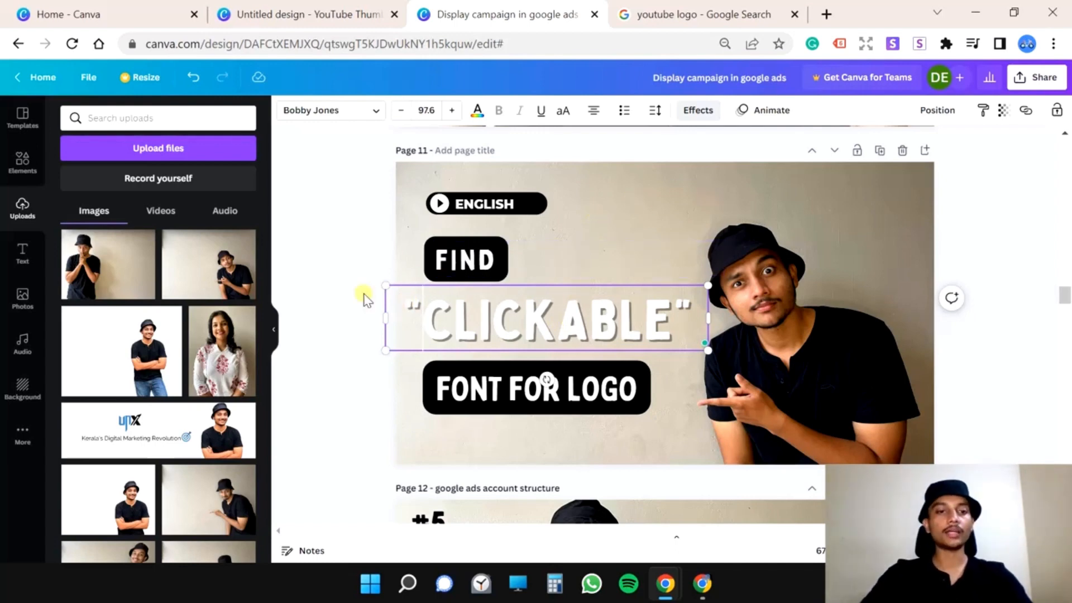
- Search the elements library for "click" and look through the graphics for one that suits the thumbnail
{"action": "left_click", "coordinate": [22, 162]}
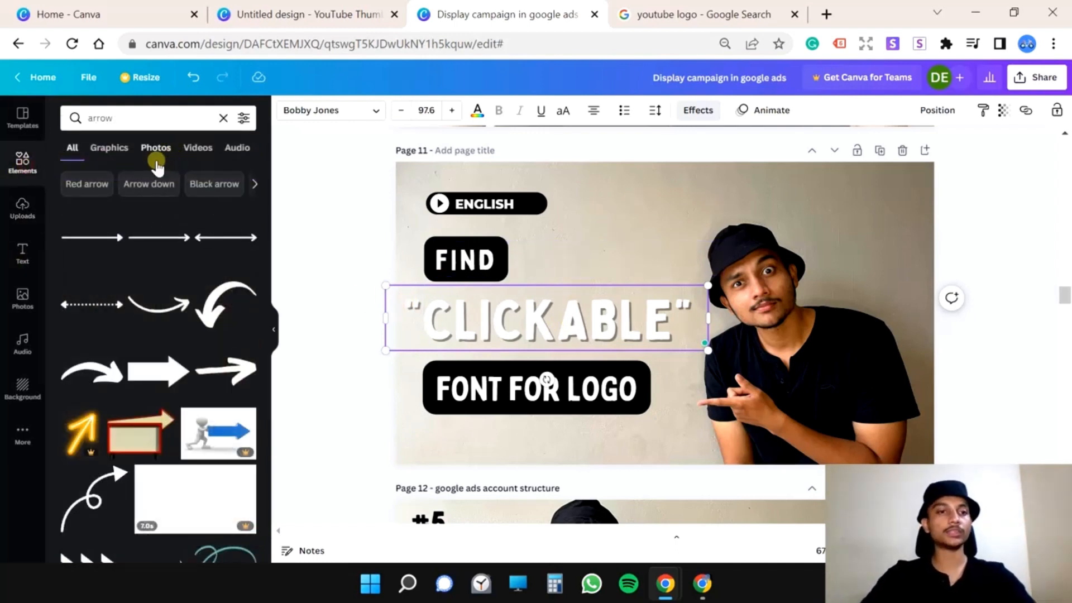
{"action": "double_click", "coordinate": [145, 115]}
{"action": "type", "text": "CLICK"}
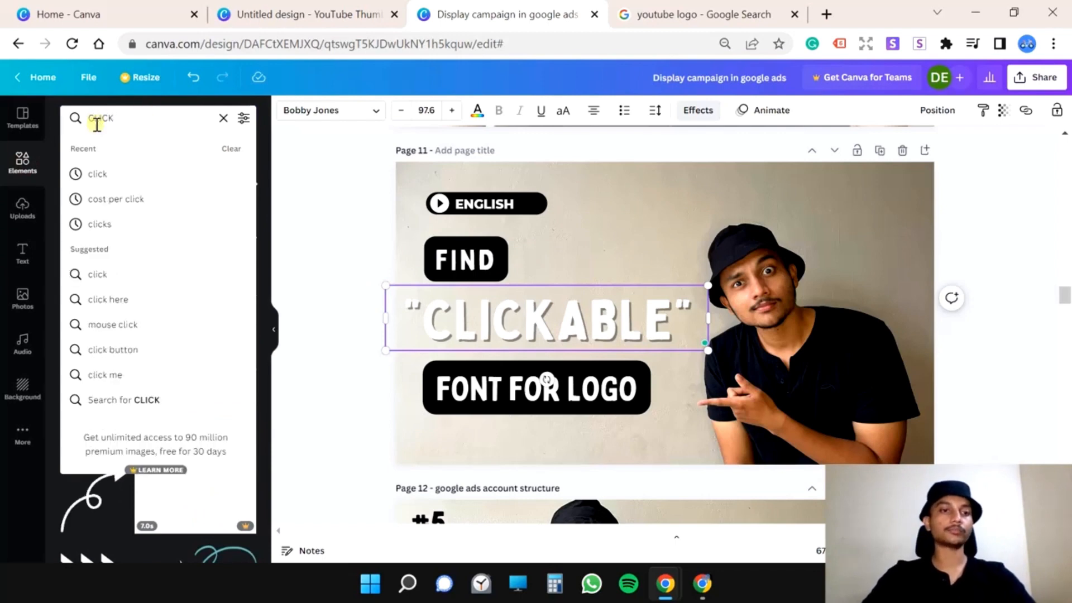
{"action": "left_click", "coordinate": [112, 173]}
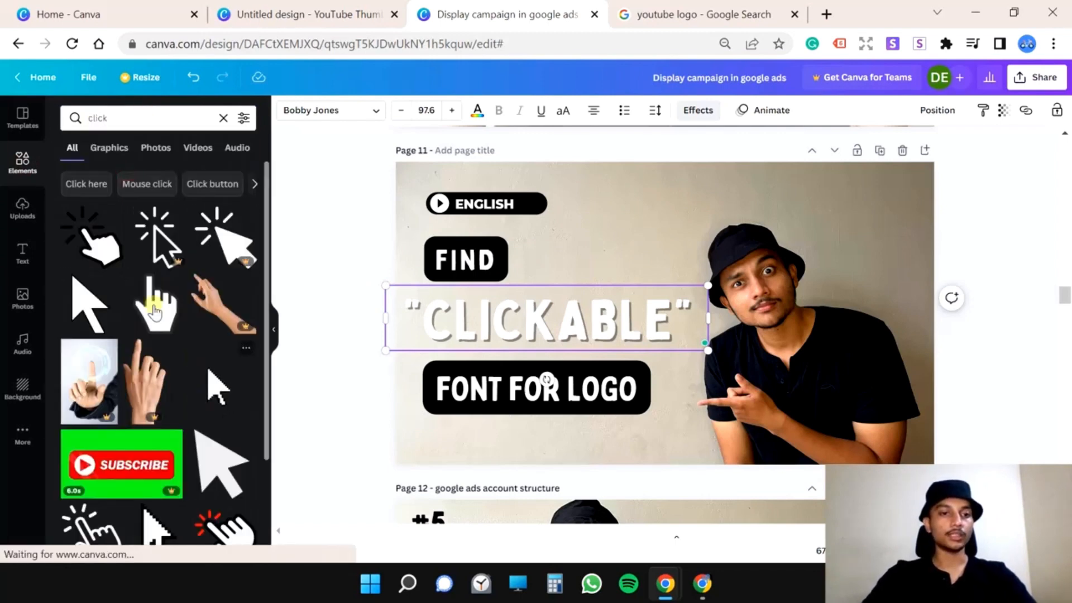
{"action": "scroll", "coordinate": [81, 265], "scroll_direction": "down", "scroll_amount": 2}
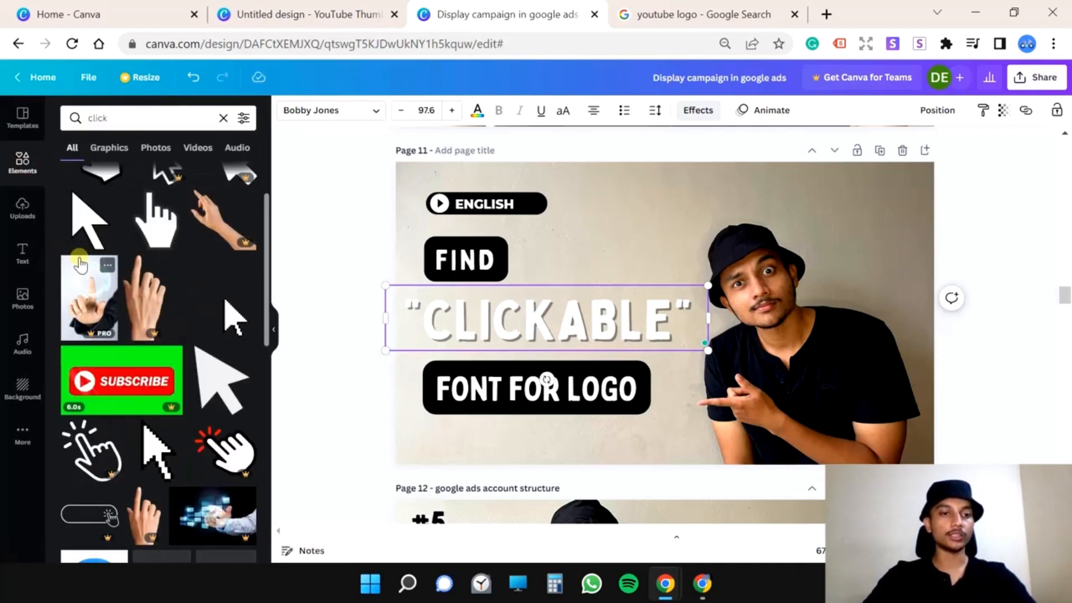
{"action": "scroll", "coordinate": [81, 265], "scroll_direction": "down", "scroll_amount": 2}
{"action": "scroll", "coordinate": [90, 261], "scroll_direction": "up", "scroll_amount": 4}
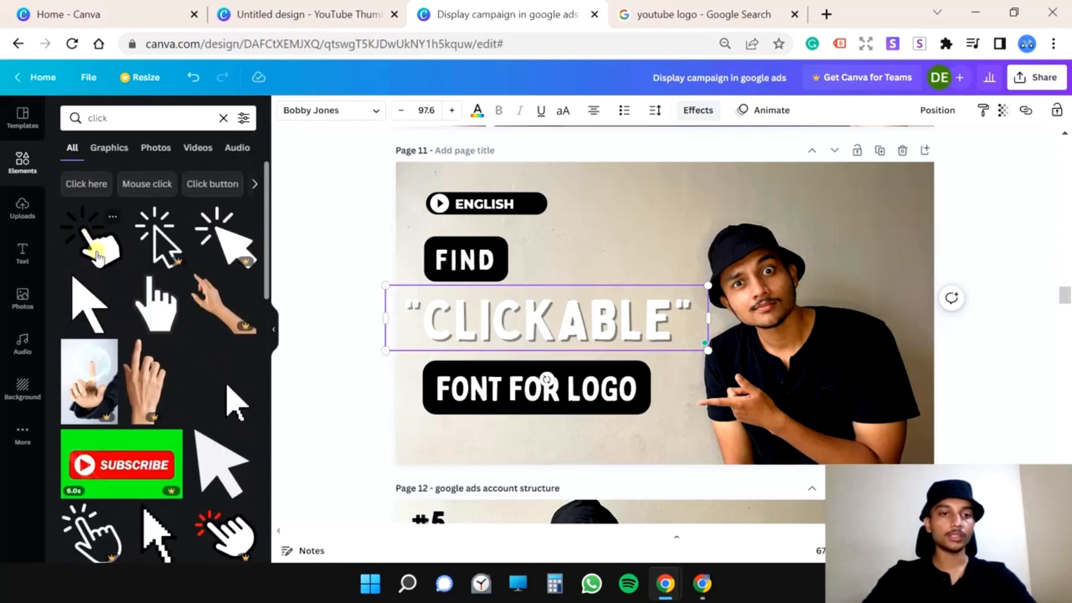
{"action": "scroll", "coordinate": [98, 257], "scroll_direction": "down", "scroll_amount": 6}
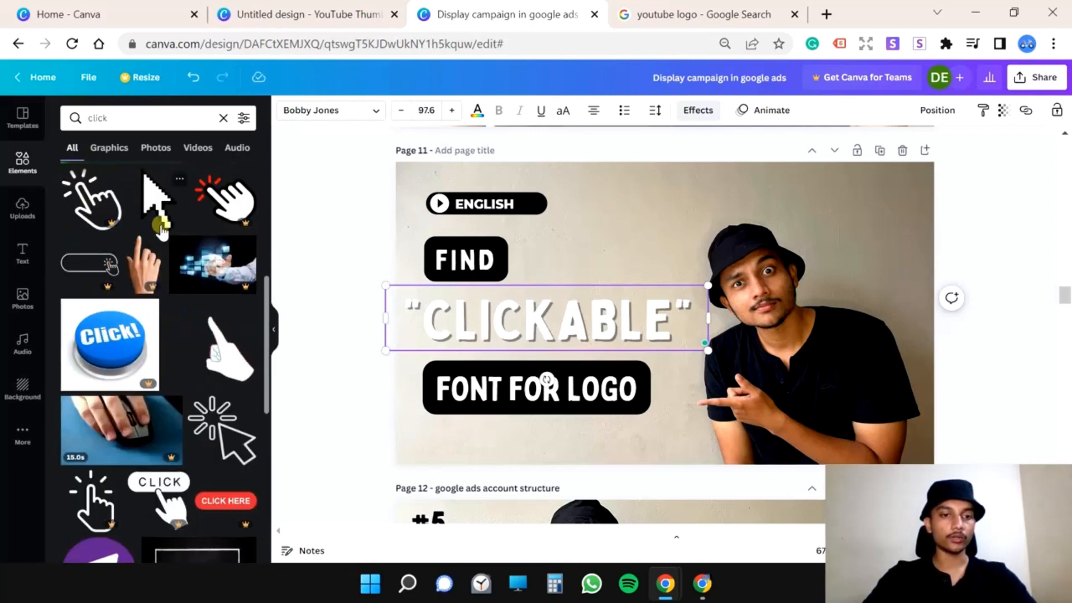
{"action": "scroll", "coordinate": [161, 229], "scroll_direction": "down", "scroll_amount": 3}
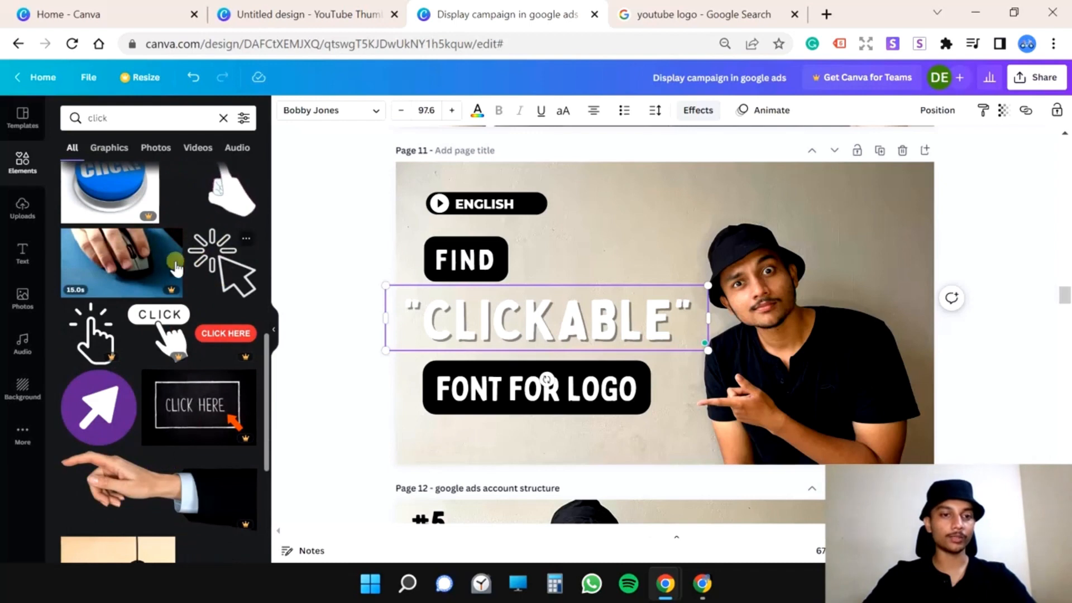
{"action": "scroll", "coordinate": [178, 269], "scroll_direction": "down", "scroll_amount": 5}
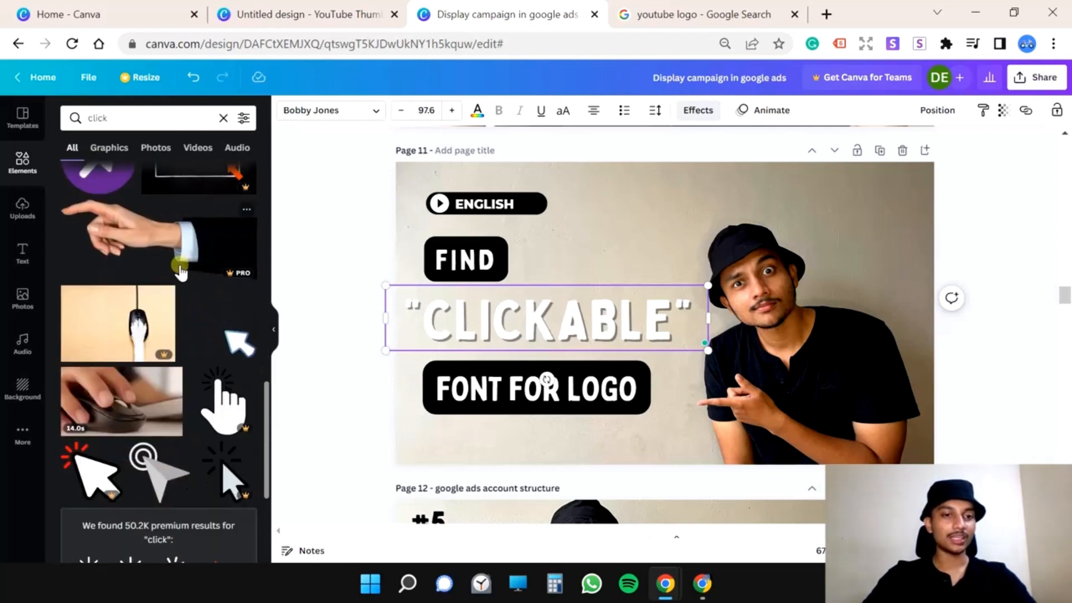
{"action": "scroll", "coordinate": [180, 270], "scroll_direction": "down", "scroll_amount": 3}
{"action": "scroll", "coordinate": [221, 232], "scroll_direction": "up", "scroll_amount": 3}
{"action": "scroll", "coordinate": [171, 329], "scroll_direction": "down", "scroll_amount": 3}
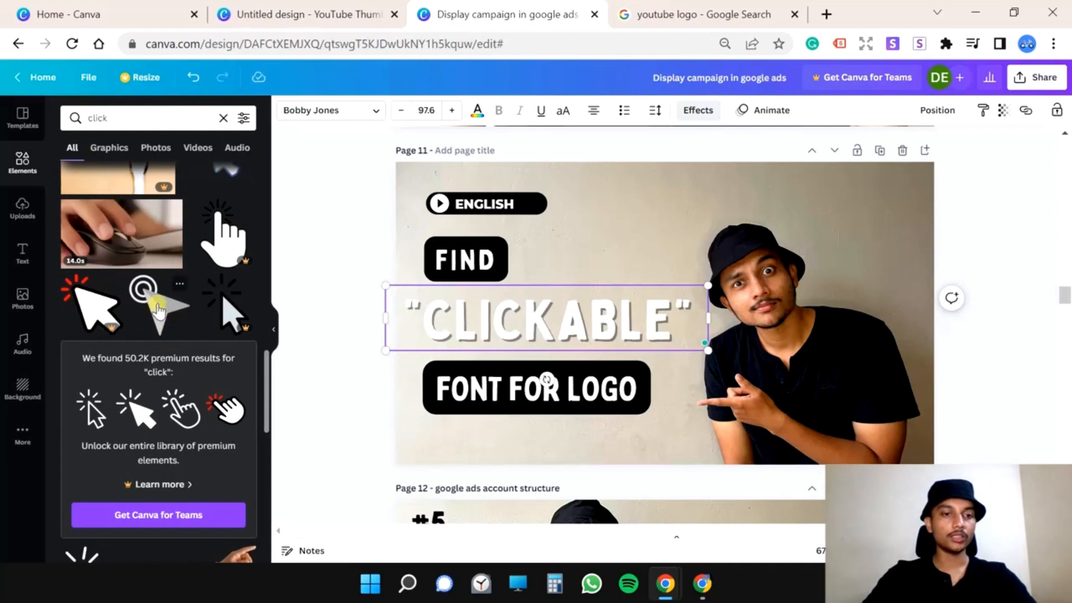
- Search the elements library for "target"
{"action": "double_click", "coordinate": [137, 118]}
{"action": "type", "text": "target"}
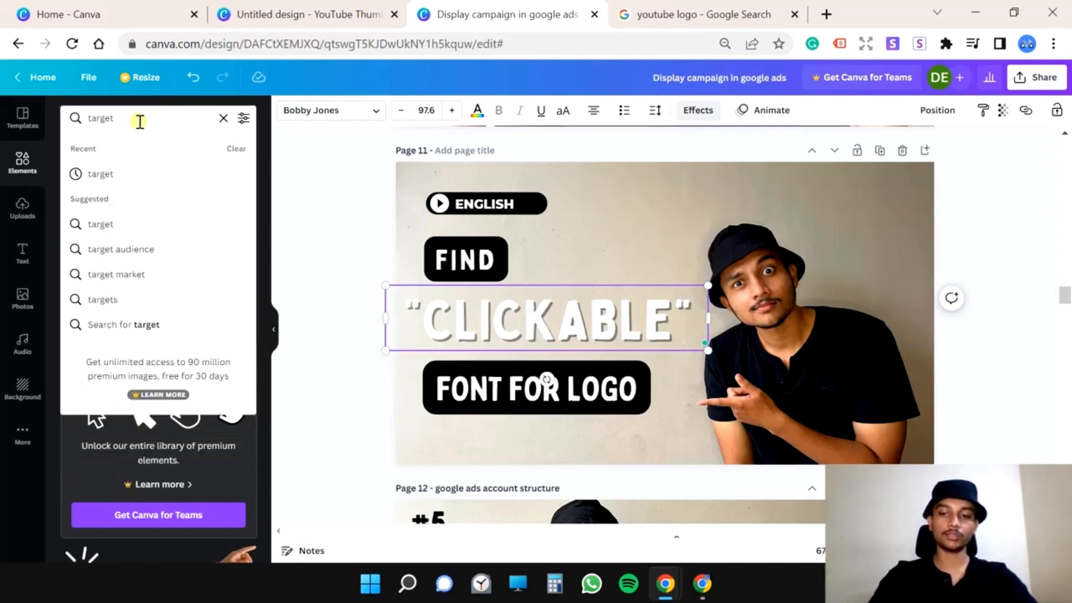
{"action": "key", "text": "Return"}
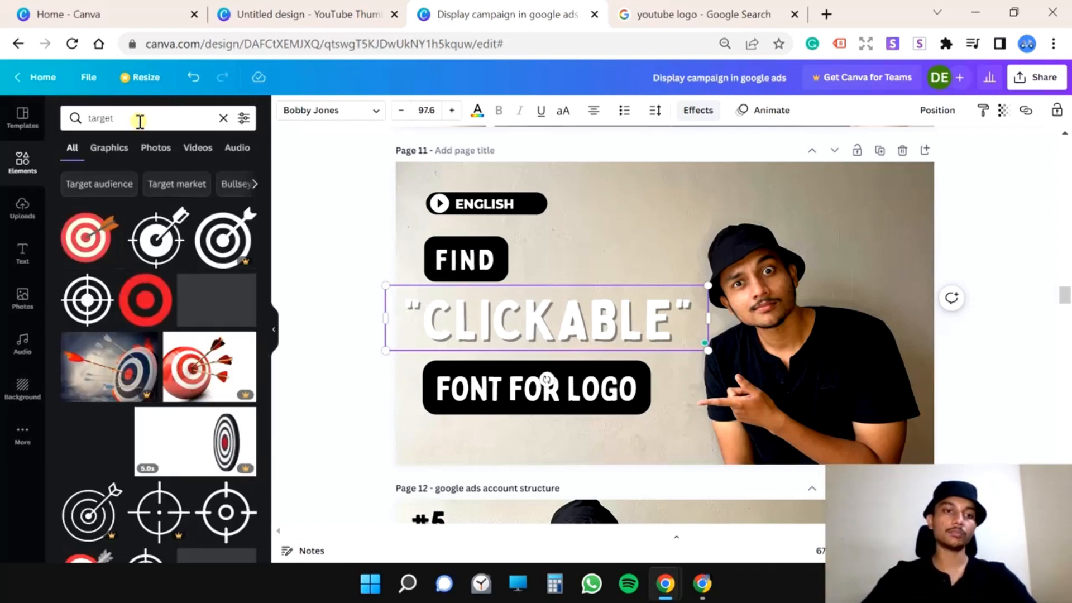
- Add the red target graphic with the orange-feathered arrow to page 11, shrink it and place it above "CLICKABLE"
{"action": "left_click", "coordinate": [97, 250]}
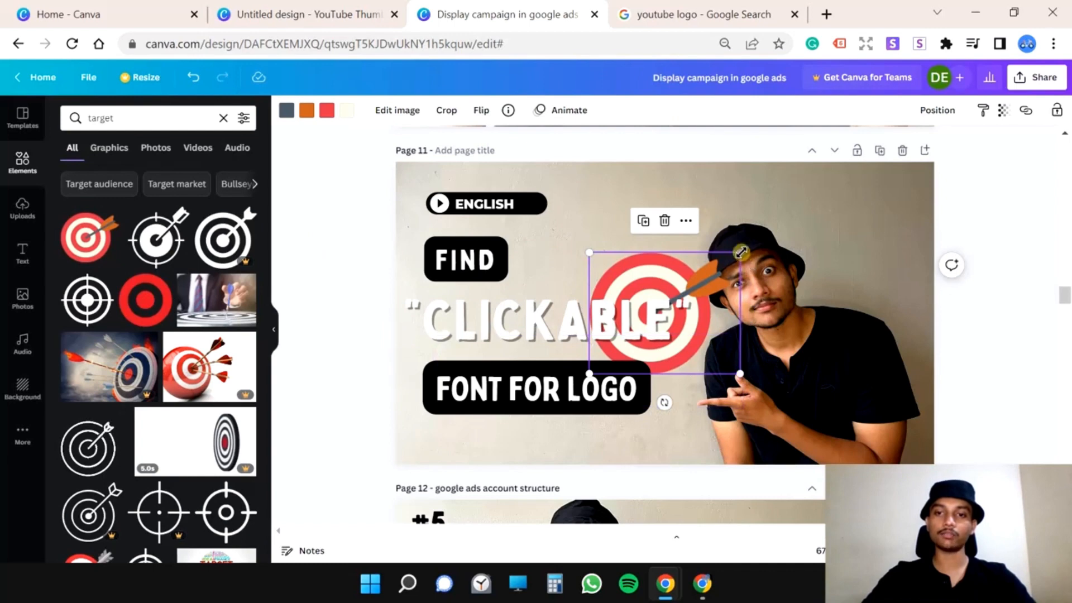
{"action": "left_click_drag", "start_coordinate": [741, 252], "coordinate": [693, 276]}
{"action": "left_click_drag", "start_coordinate": [694, 237], "coordinate": [706, 173]}
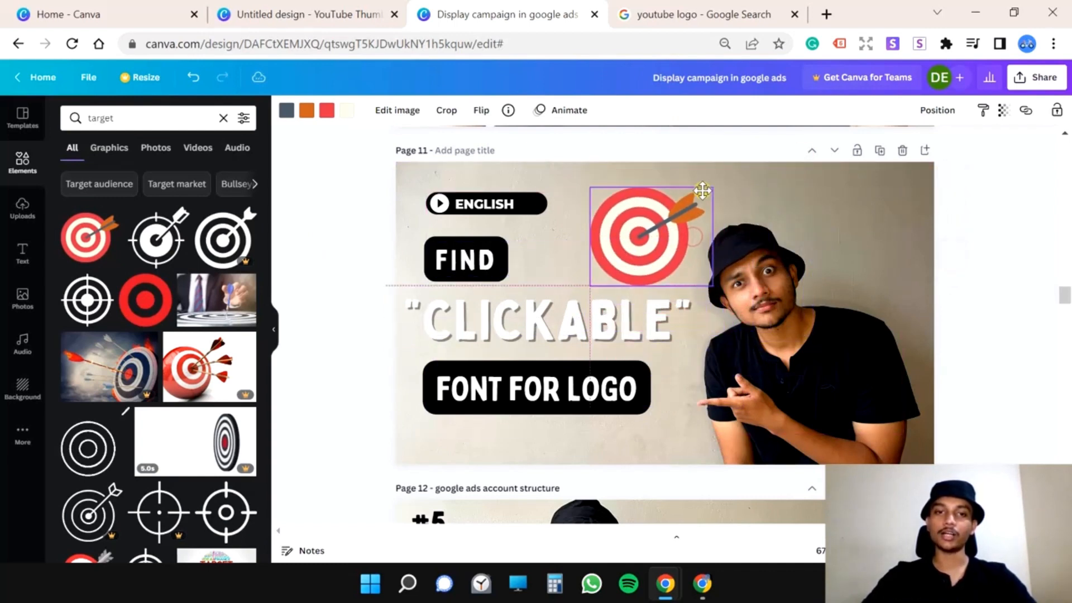
- Recolour the target graphic: red rings to black, orange arrow feathers to white, and cream rings to white
{"action": "left_click", "coordinate": [328, 111]}
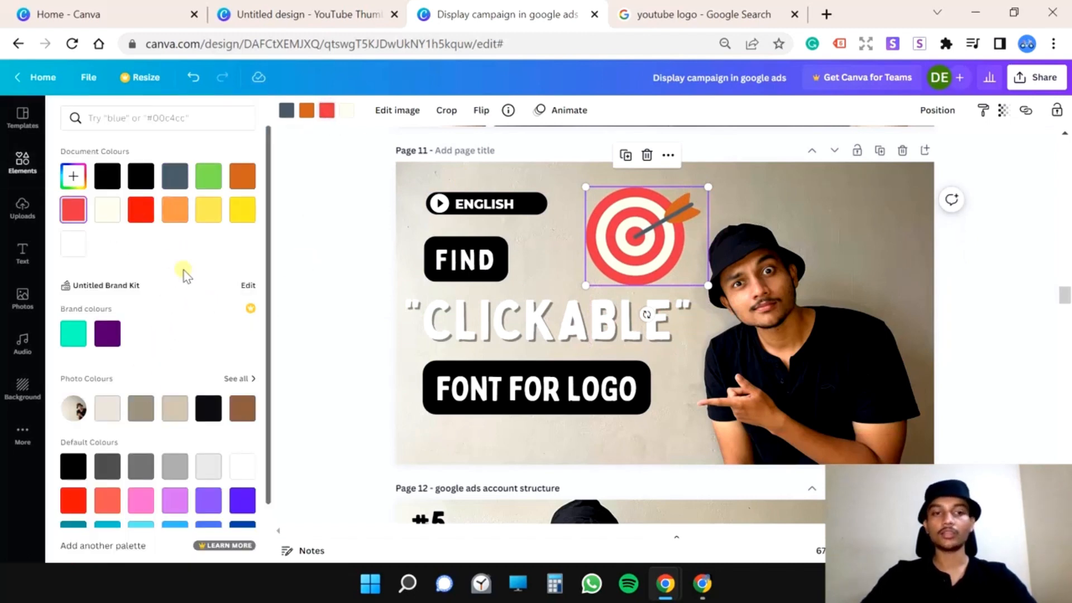
{"action": "left_click", "coordinate": [80, 244]}
{"action": "left_click", "coordinate": [107, 176]}
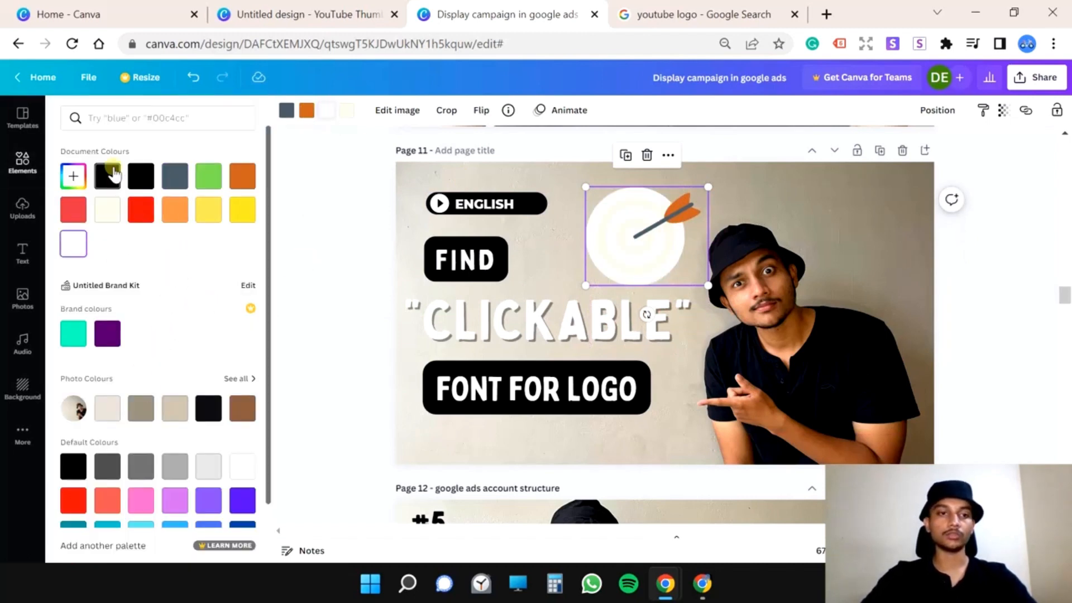
{"action": "left_click", "coordinate": [305, 111]}
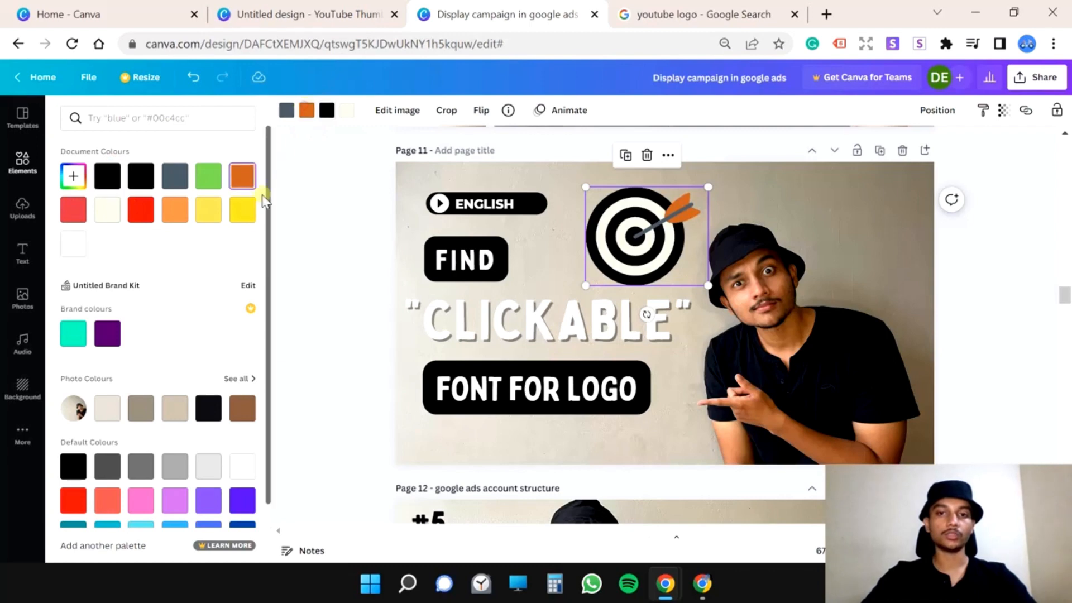
{"action": "left_click", "coordinate": [82, 251]}
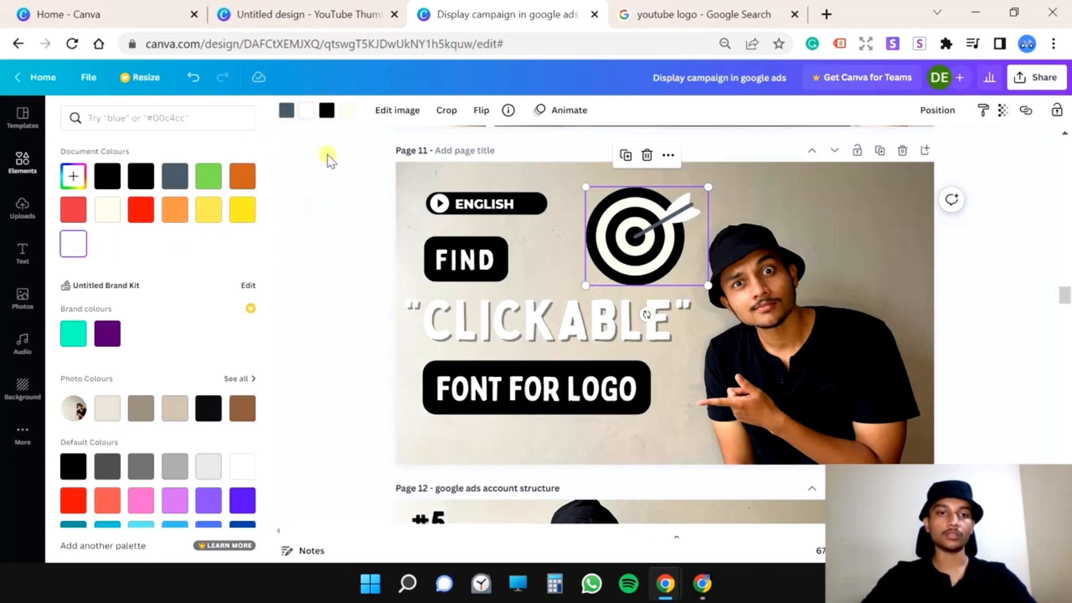
{"action": "left_click", "coordinate": [349, 114]}
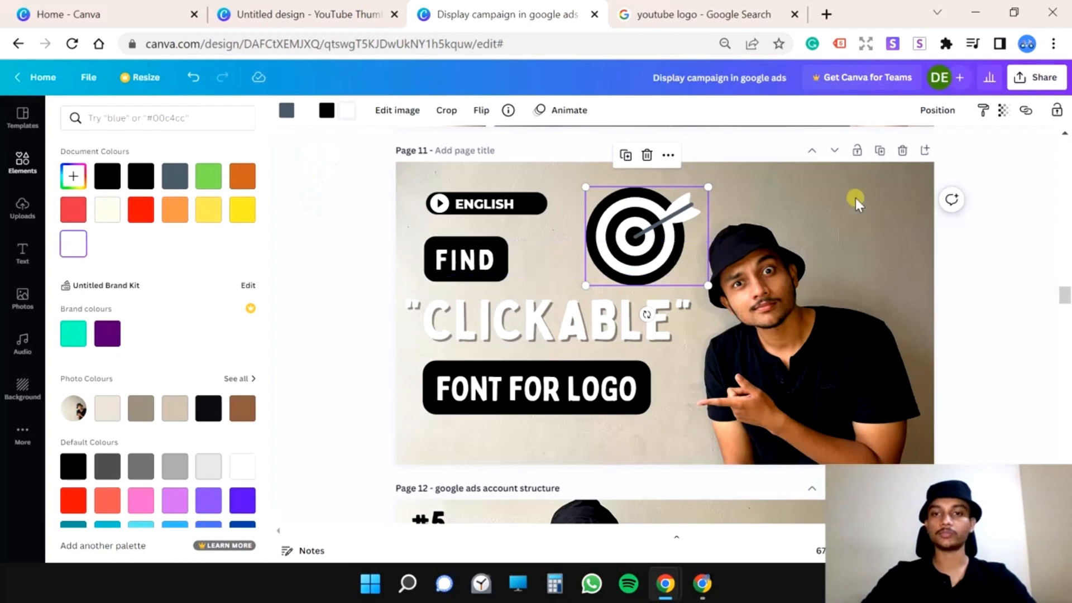
- Shrink the target graphic slightly and try it in the empty area behind the man, above his shoulder
{"action": "left_click", "coordinate": [641, 235]}
{"action": "mouse_move", "coordinate": [707, 185]}
{"action": "left_mouse_down"}
{"action": "mouse_move", "coordinate": [741, 177]}
{"action": "mouse_move", "coordinate": [701, 192]}
{"action": "left_mouse_up"}
{"action": "left_click_drag", "start_coordinate": [667, 229], "coordinate": [878, 213]}
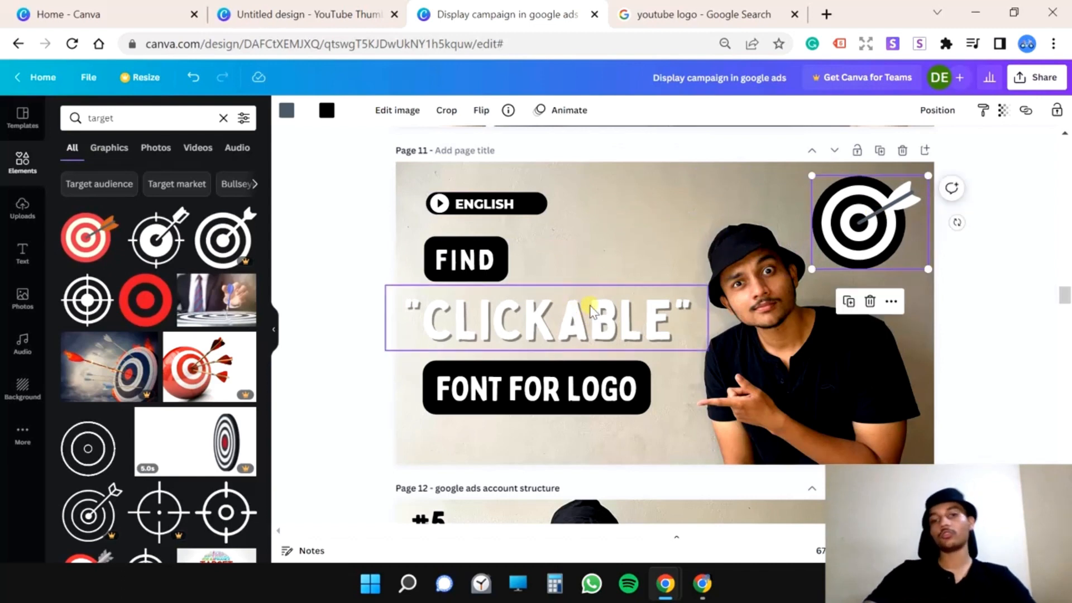
- Change the bottom title line on page 11 to "FONTS FOR YOUR LOGO"
{"action": "left_click", "coordinate": [501, 400]}
{"action": "type", "text": "s"}
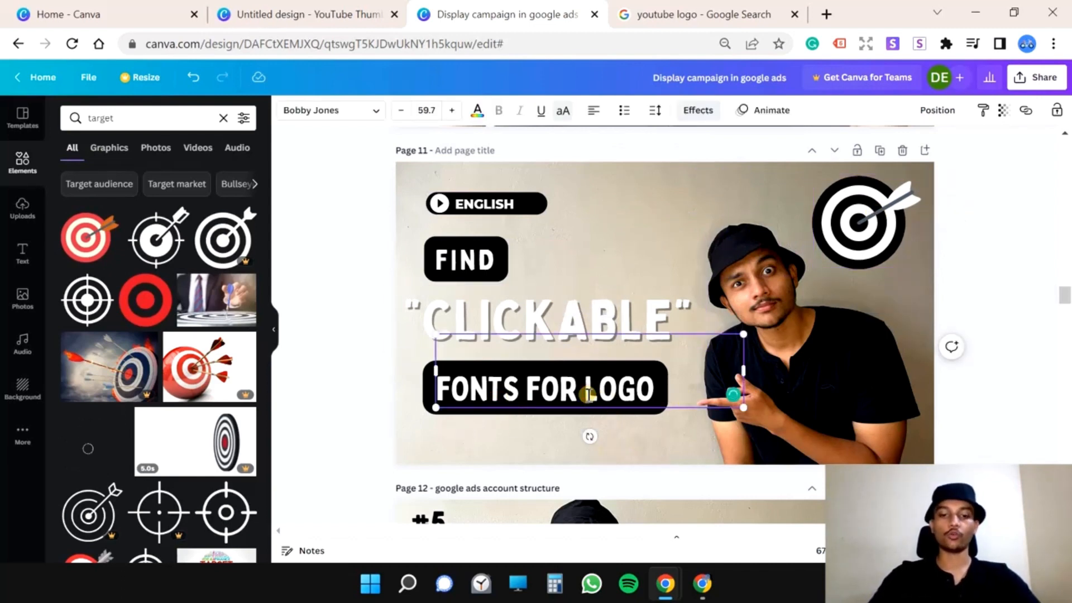
{"action": "type", "text": "your"}
- Move the target graphic back beside "FIND", enlarge it slightly and lower it to sit just above "CLICKABLE"
{"action": "left_click", "coordinate": [880, 229]}
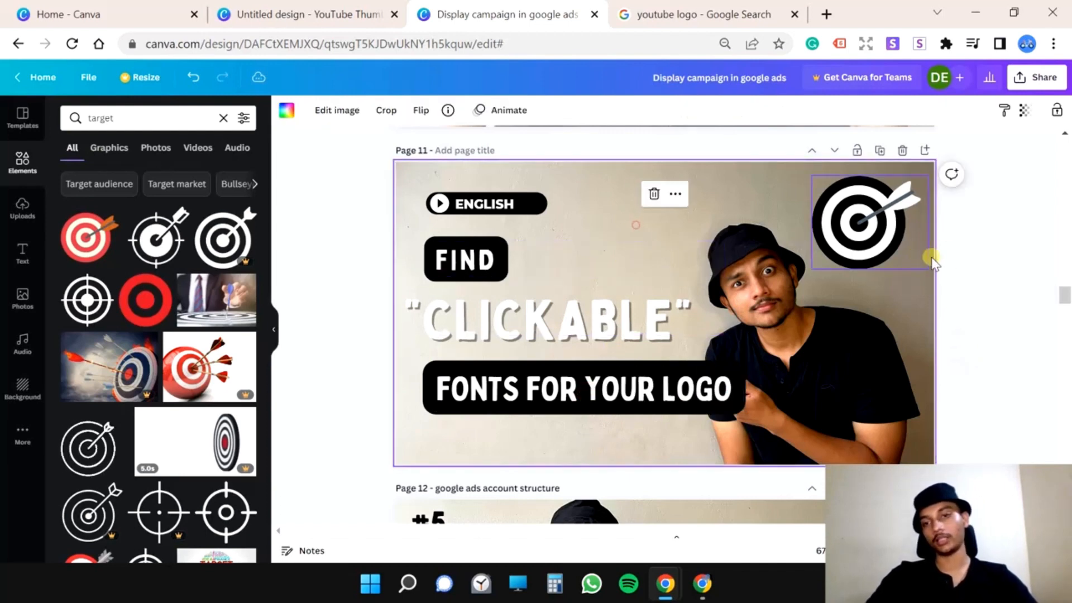
{"action": "left_click_drag", "start_coordinate": [879, 229], "coordinate": [630, 246]}
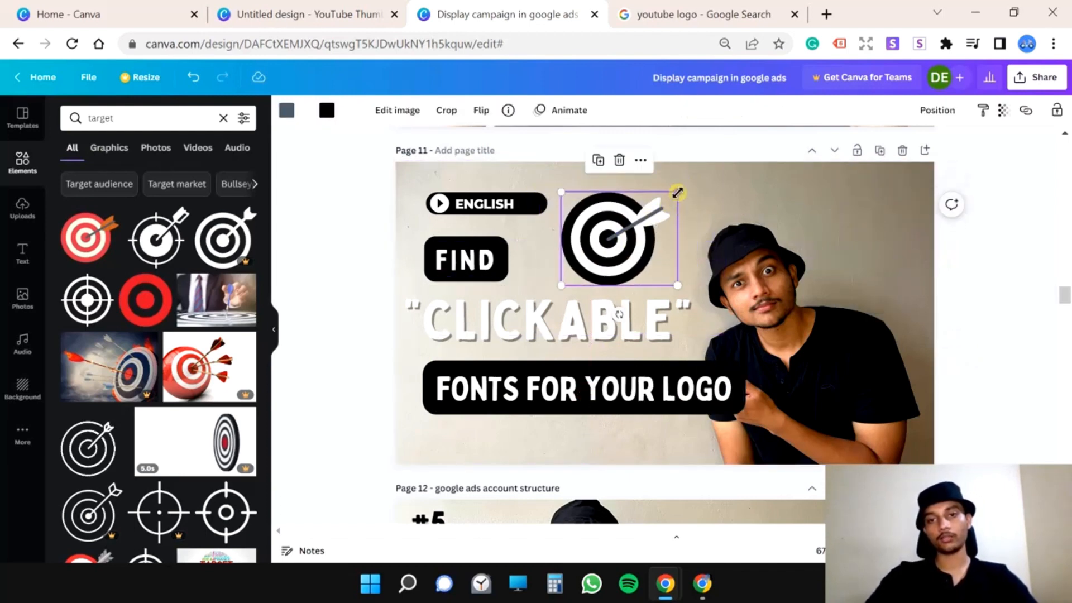
{"action": "left_click_drag", "start_coordinate": [678, 193], "coordinate": [695, 177]}
{"action": "left_click", "coordinate": [852, 203]}
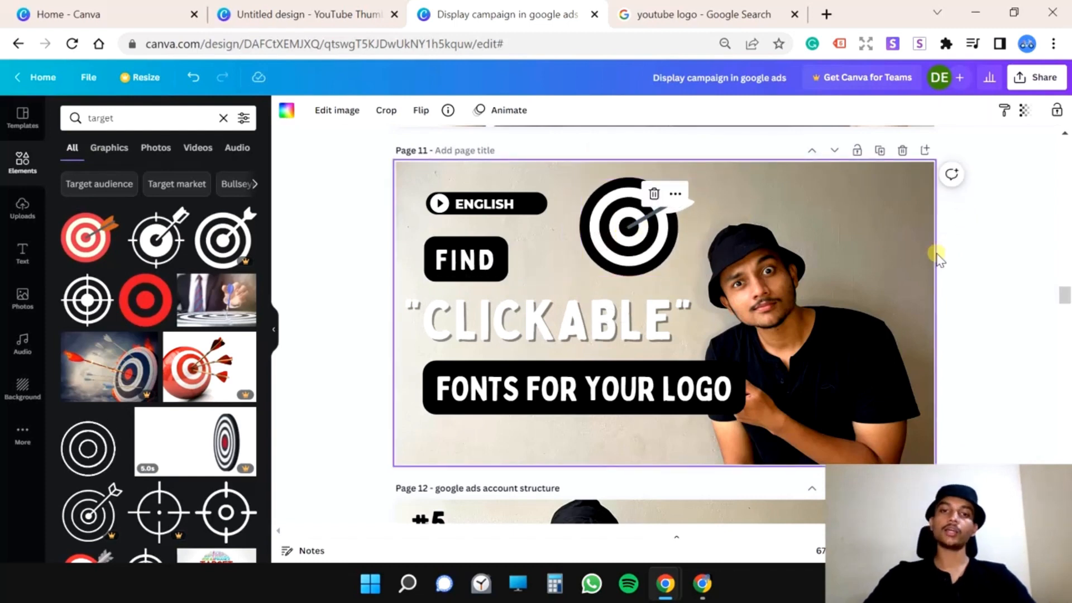
{"action": "scroll", "coordinate": [813, 285], "scroll_direction": "down", "scroll_amount": 2}
{"action": "scroll", "coordinate": [818, 246], "scroll_direction": "up", "scroll_amount": 2}
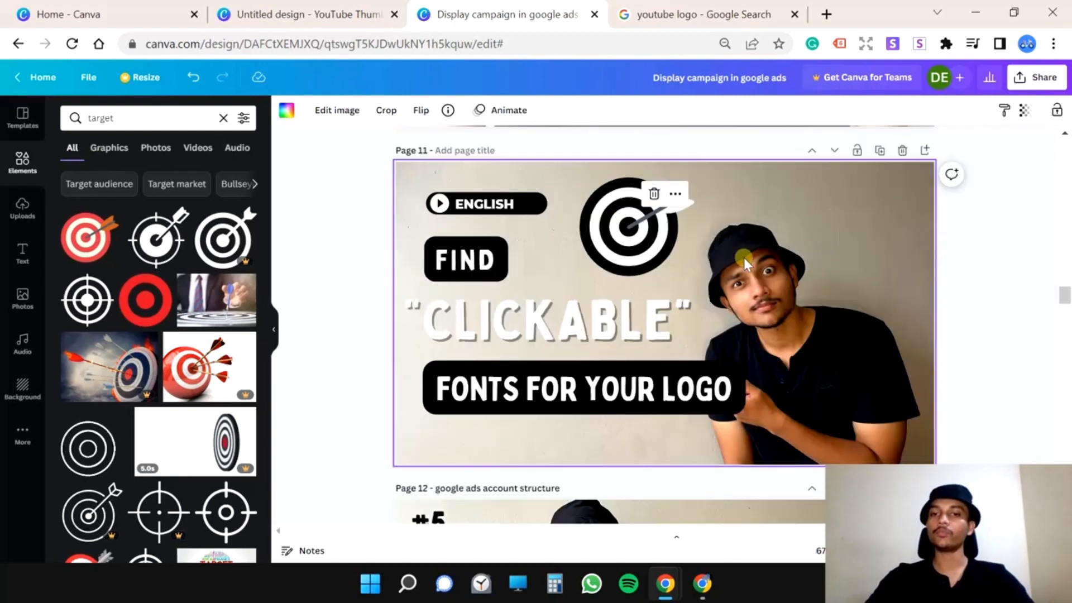
{"action": "left_click", "coordinate": [645, 261]}
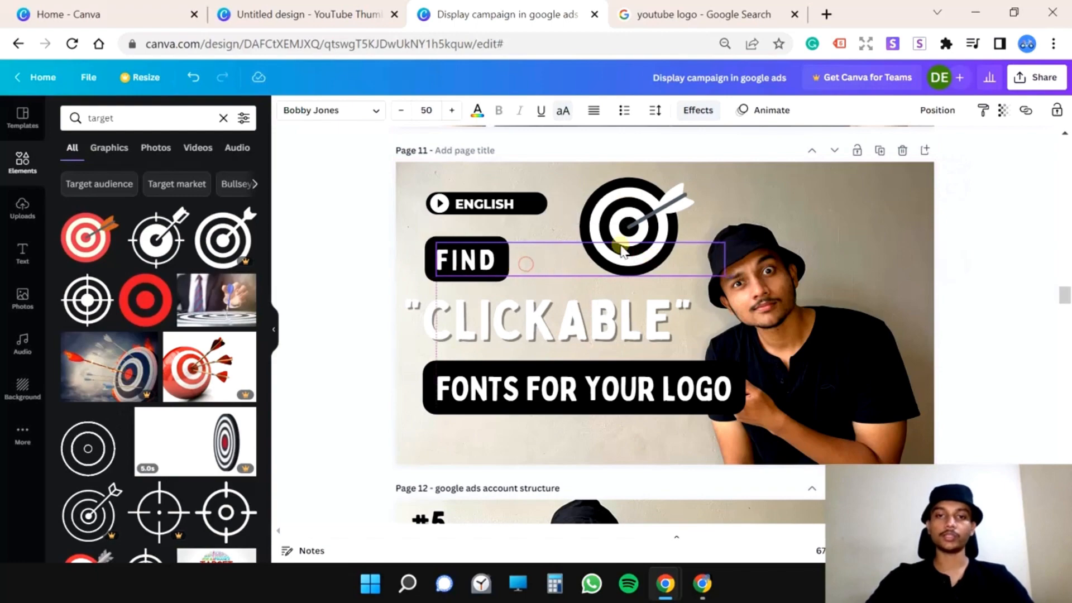
{"action": "left_click", "coordinate": [693, 210]}
{"action": "left_click", "coordinate": [936, 183]}
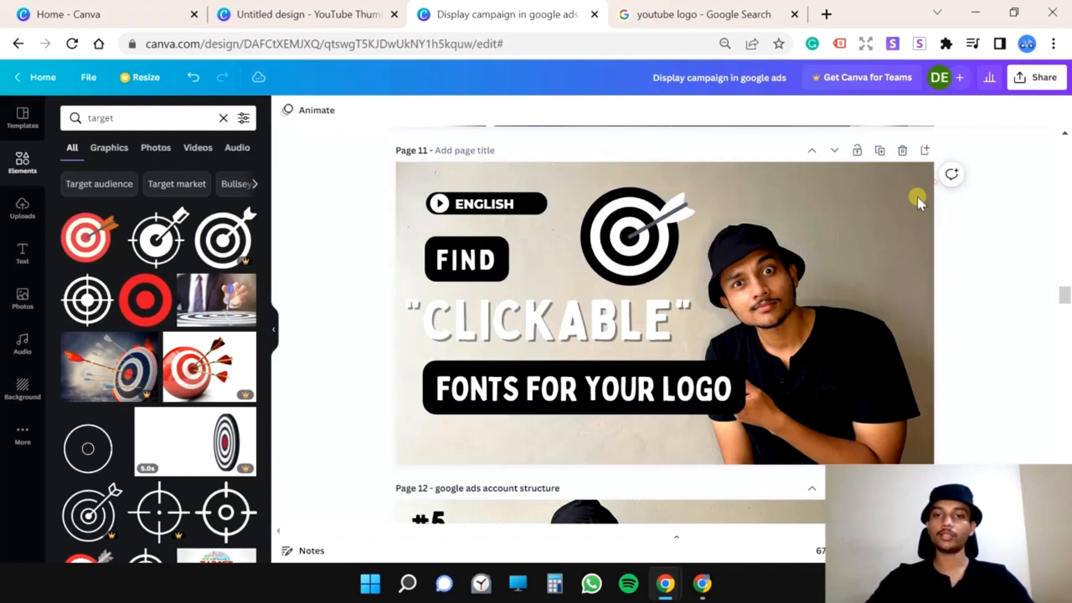
- Go to the "DIGITAL MARKETING STRATEGY" thumbnail on page 1 and open the Thumbnail > iphone folder for an image upload
{"action": "scroll", "coordinate": [893, 218], "scroll_direction": "down", "scroll_amount": 2}
{"action": "scroll", "coordinate": [874, 224], "scroll_direction": "down", "scroll_amount": 8}
{"action": "scroll", "coordinate": [874, 223], "scroll_direction": "up", "scroll_amount": 2}
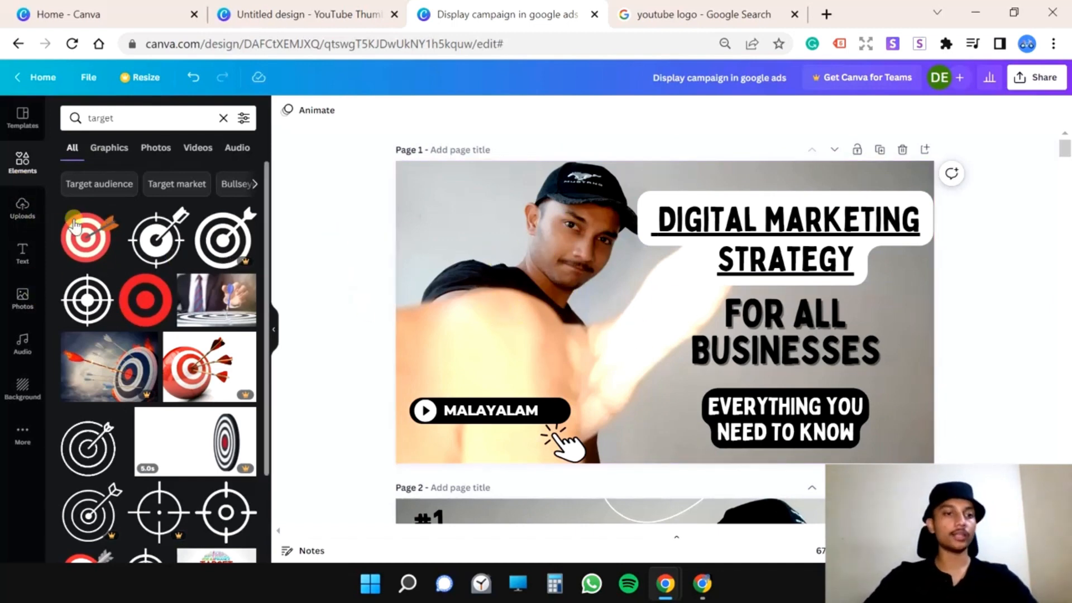
{"action": "left_click", "coordinate": [21, 207]}
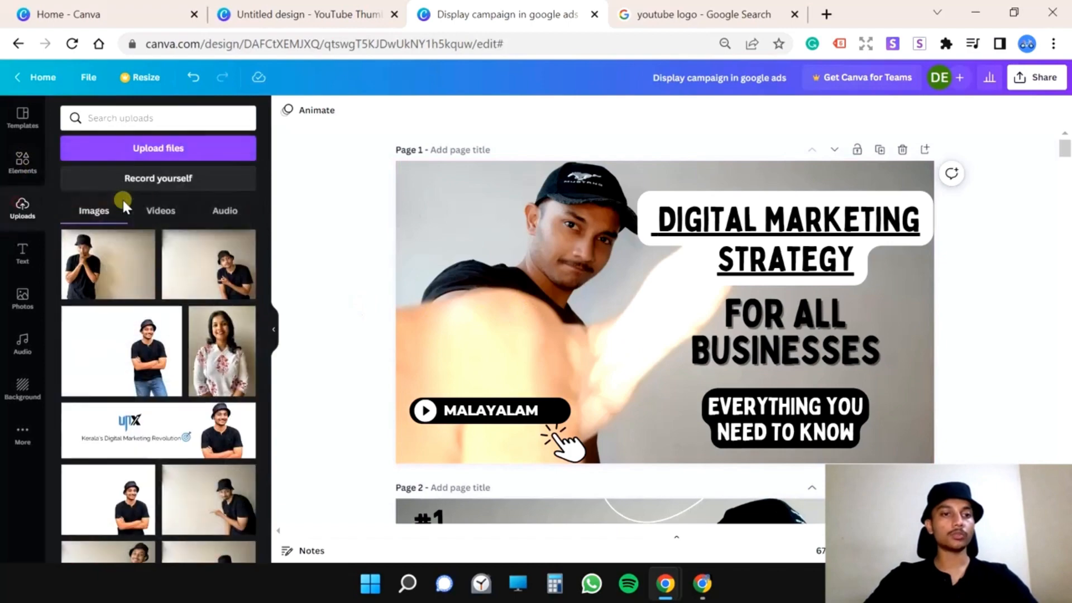
{"action": "left_click", "coordinate": [171, 151]}
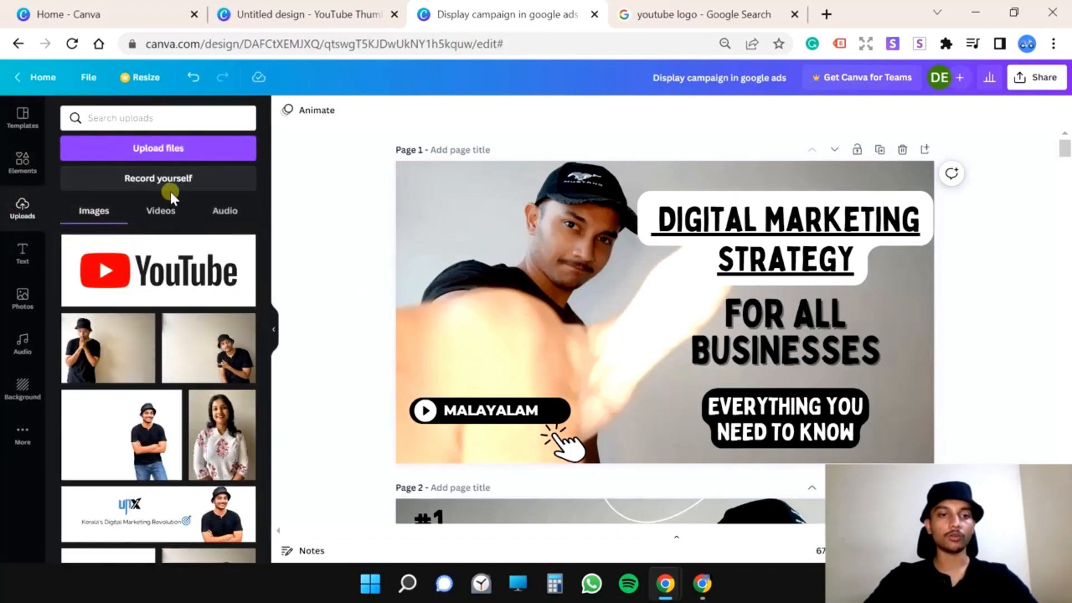
{"action": "left_click", "coordinate": [190, 152]}
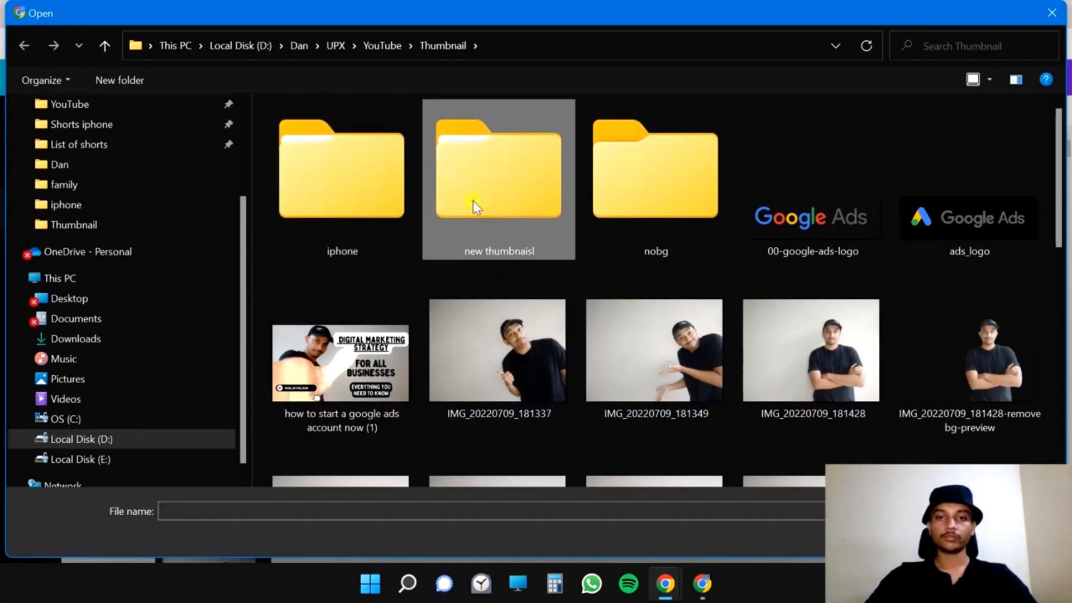
{"action": "double_click", "coordinate": [473, 202]}
{"action": "left_click", "coordinate": [18, 46]}
{"action": "double_click", "coordinate": [342, 168]}
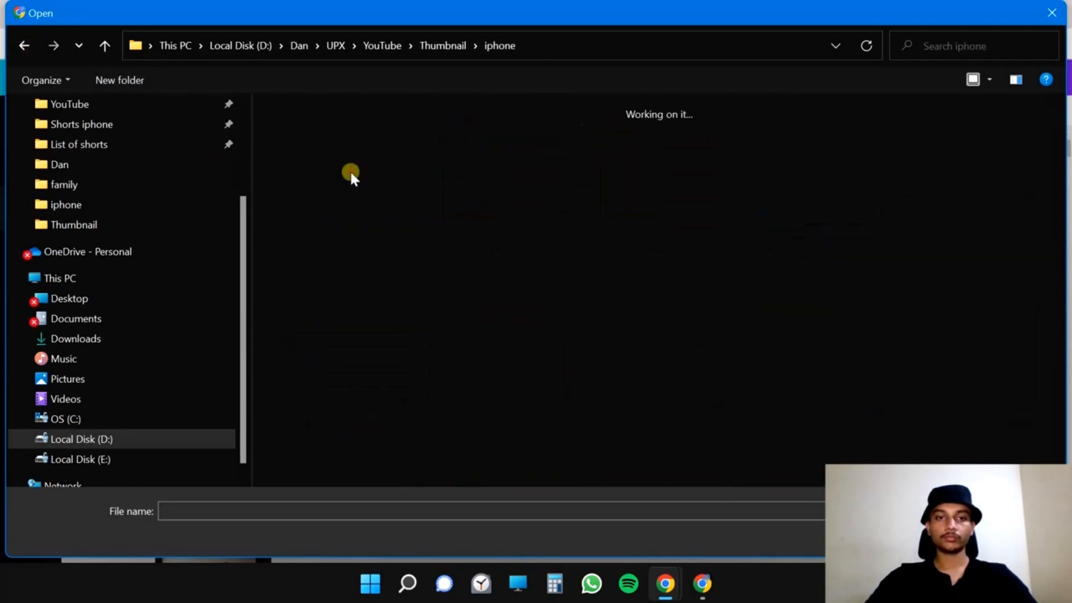
- Enlarge the file previews, look through the portraits and upload the crossed-arms photo IMG_E0499
{"action": "scroll", "coordinate": [594, 242], "scroll_direction": "down", "scroll_amount": 5}
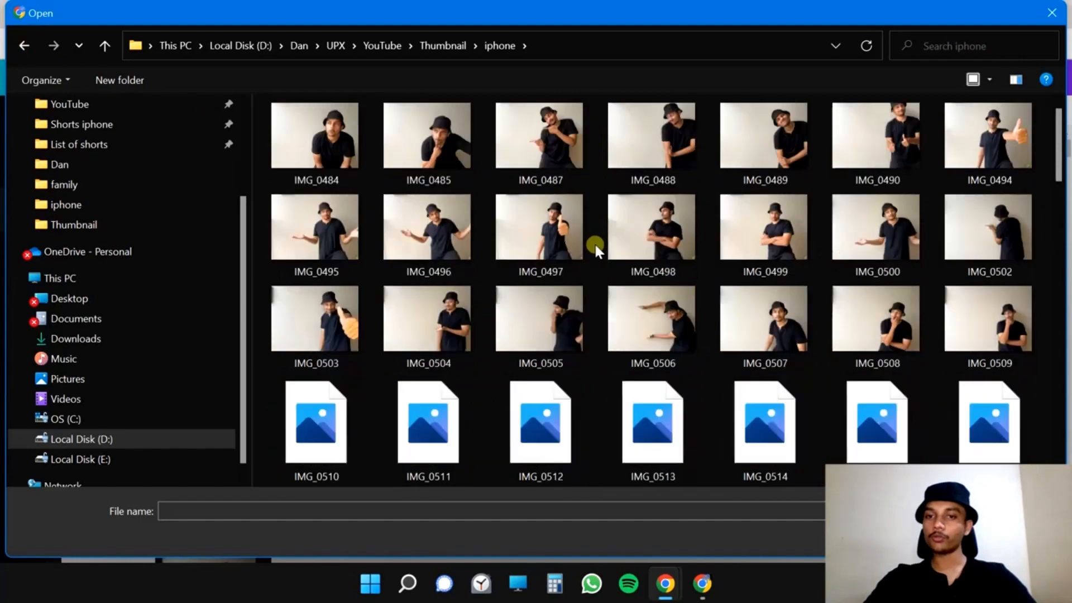
{"action": "scroll", "coordinate": [613, 240], "scroll_direction": "down", "scroll_amount": 3}
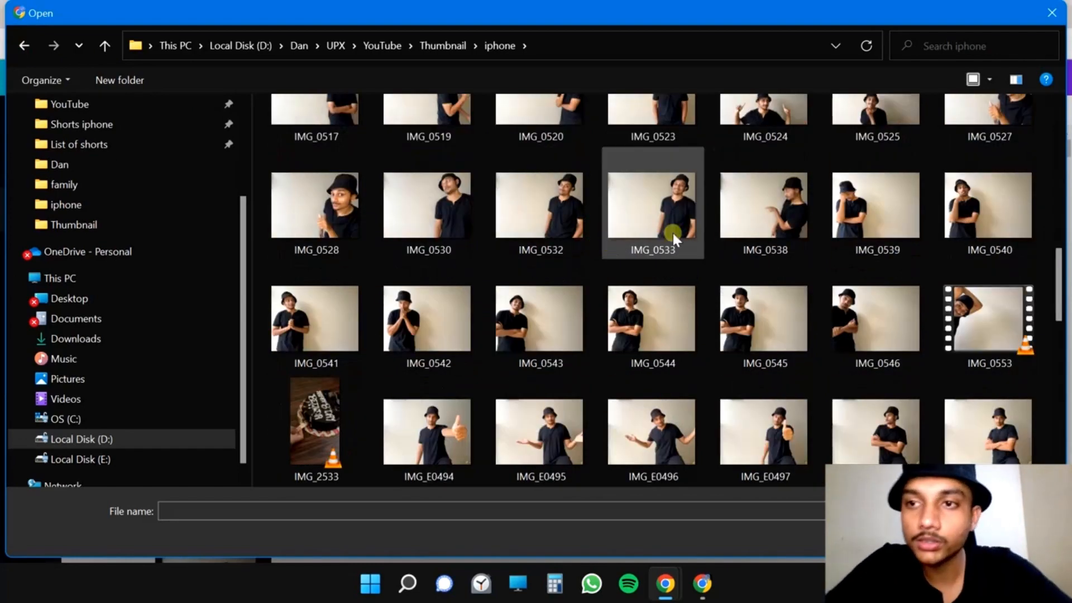
{"action": "left_click", "coordinate": [990, 80]}
{"action": "left_click", "coordinate": [973, 114]}
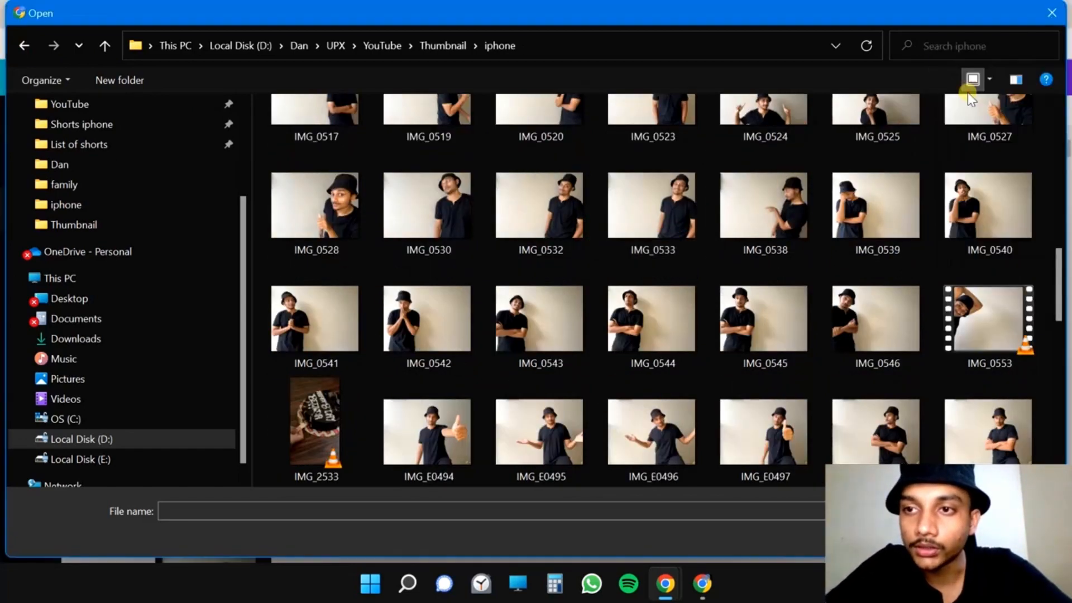
{"action": "left_click", "coordinate": [989, 80]}
{"action": "left_click", "coordinate": [1002, 87]}
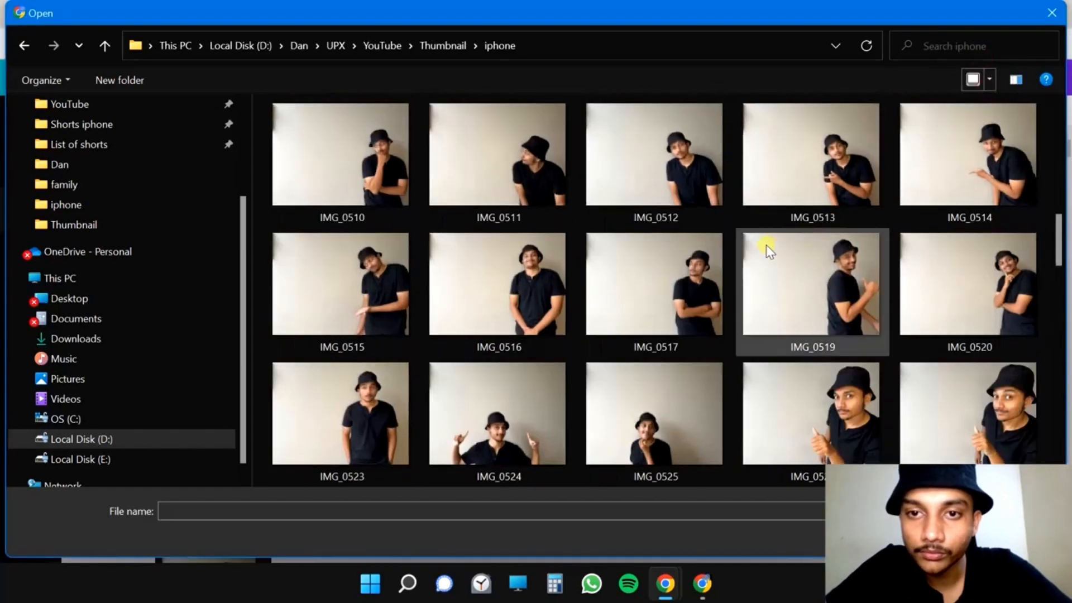
{"action": "scroll", "coordinate": [671, 267], "scroll_direction": "down", "scroll_amount": 6}
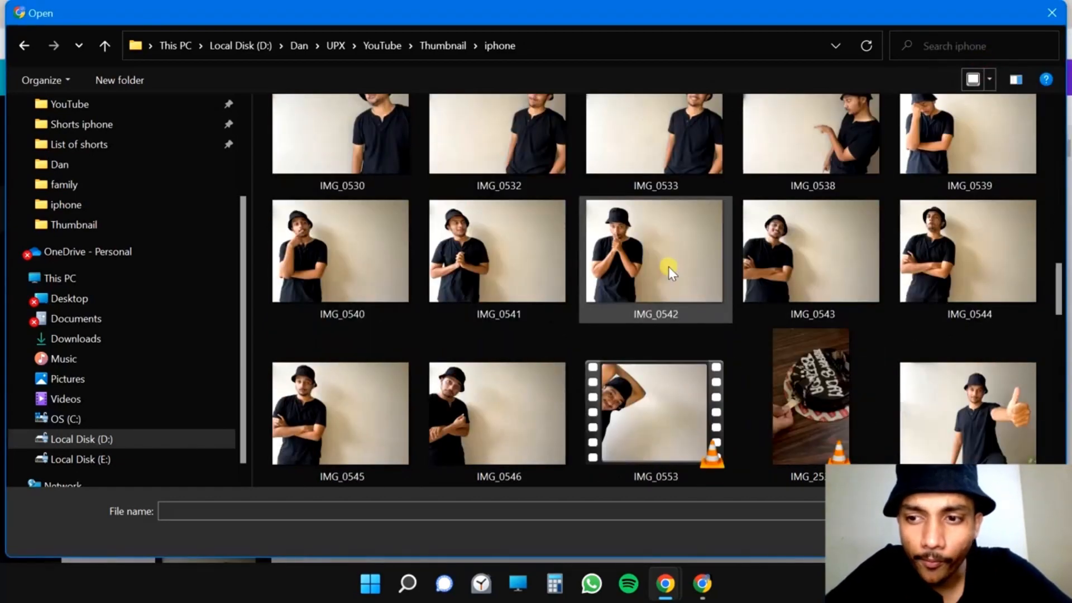
{"action": "scroll", "coordinate": [669, 266], "scroll_direction": "down", "scroll_amount": 2}
{"action": "scroll", "coordinate": [930, 287], "scroll_direction": "down", "scroll_amount": 4}
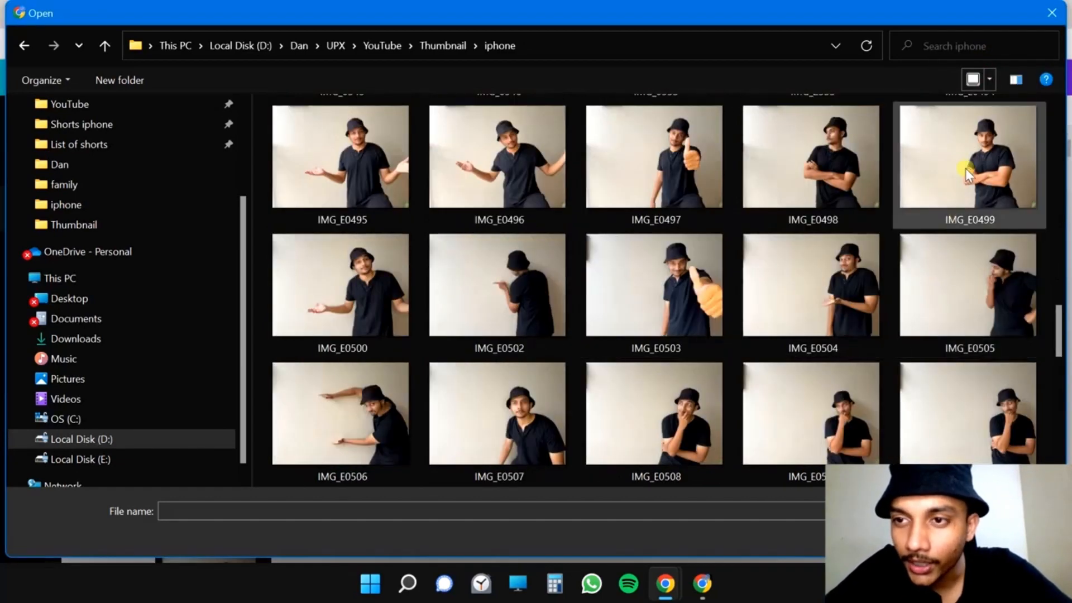
{"action": "scroll", "coordinate": [936, 215], "scroll_direction": "up", "scroll_amount": 2}
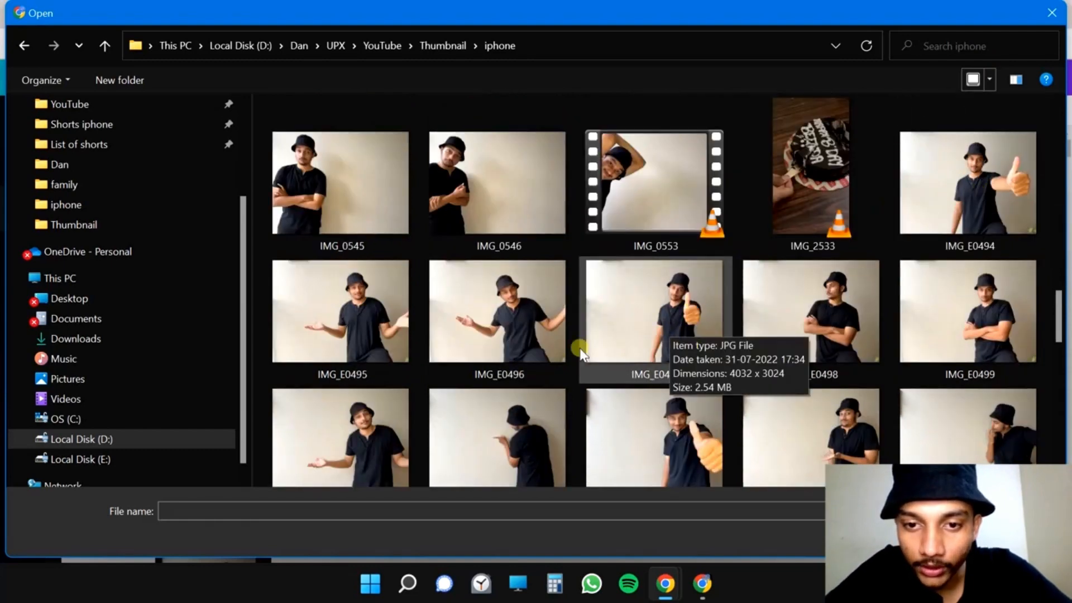
{"action": "scroll", "coordinate": [575, 346], "scroll_direction": "down", "scroll_amount": 2}
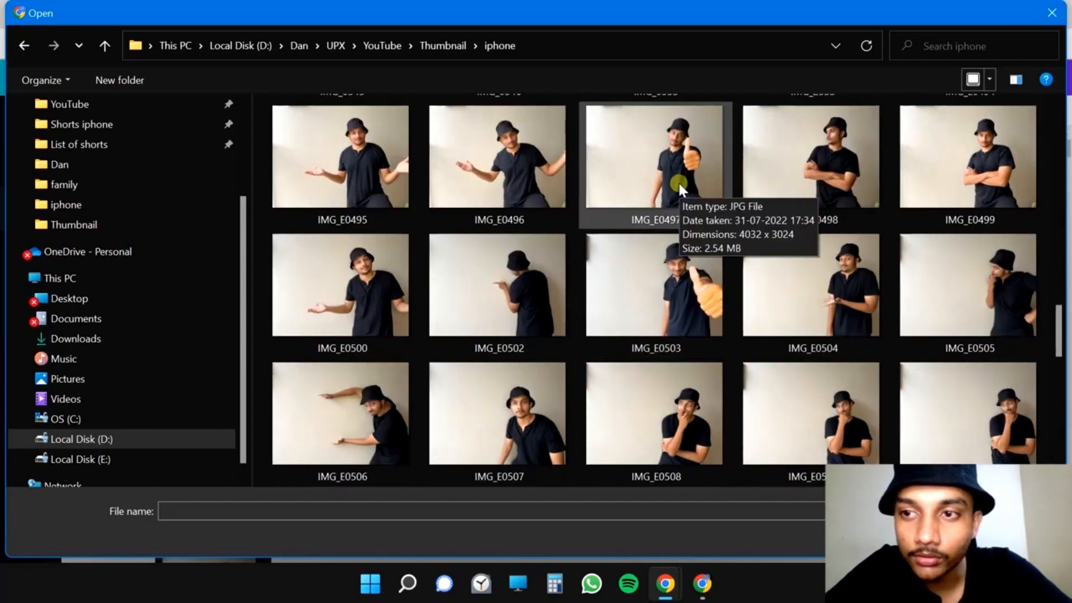
{"action": "left_click", "coordinate": [982, 175]}
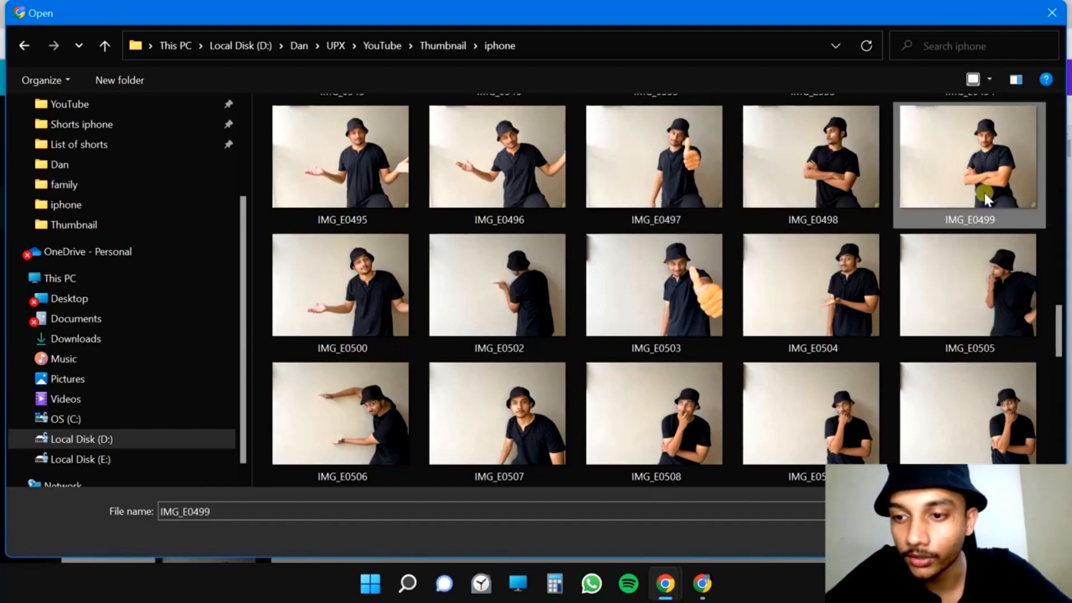
{"action": "left_click", "coordinate": [939, 537]}
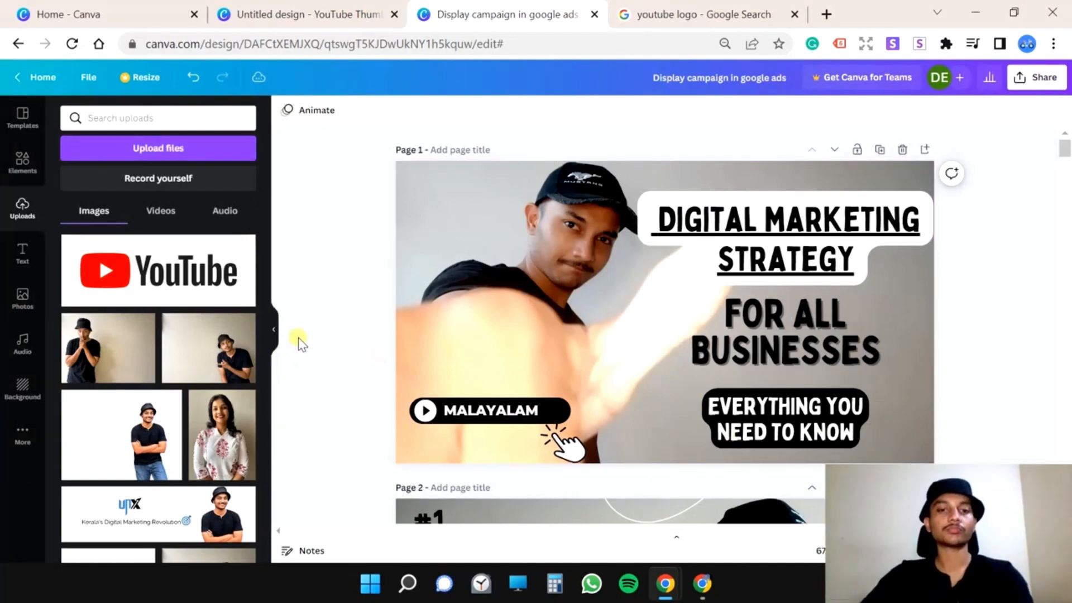
- Delete the background photo on page 1, insert the uploaded crossed-arms photo and move it towards the thumbnail's upper left
{"action": "left_click", "coordinate": [490, 219]}
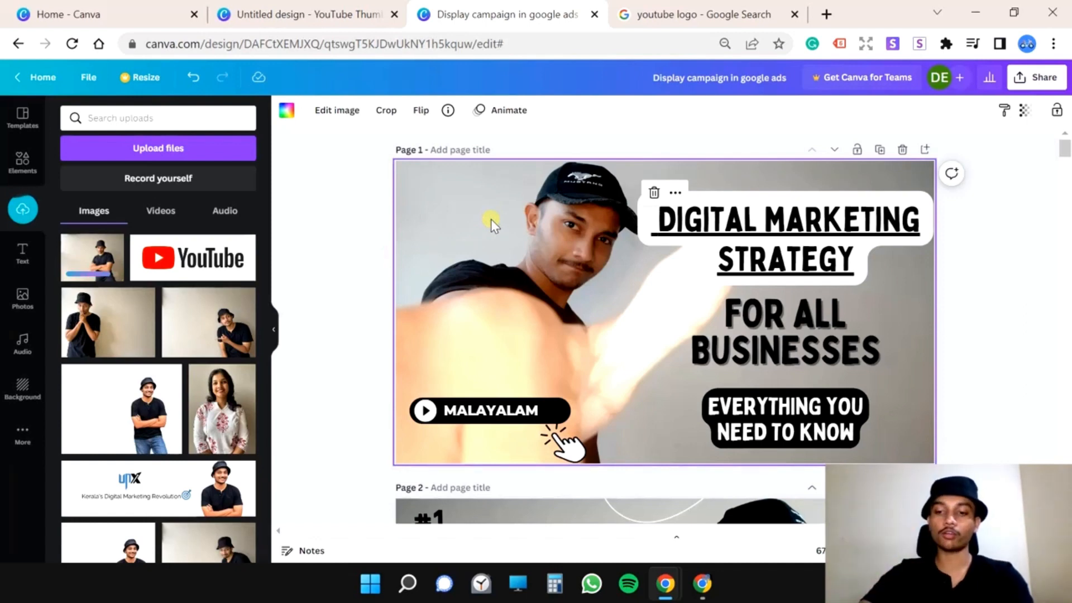
{"action": "key", "text": "Delete"}
{"action": "left_click", "coordinate": [94, 258]}
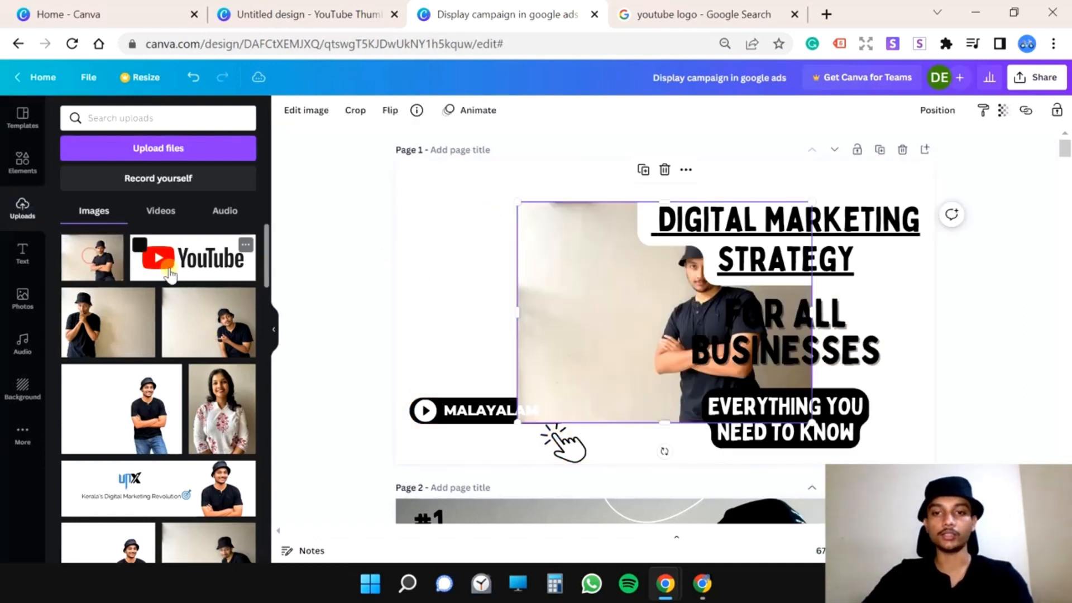
{"action": "left_click_drag", "start_coordinate": [586, 270], "coordinate": [490, 249]}
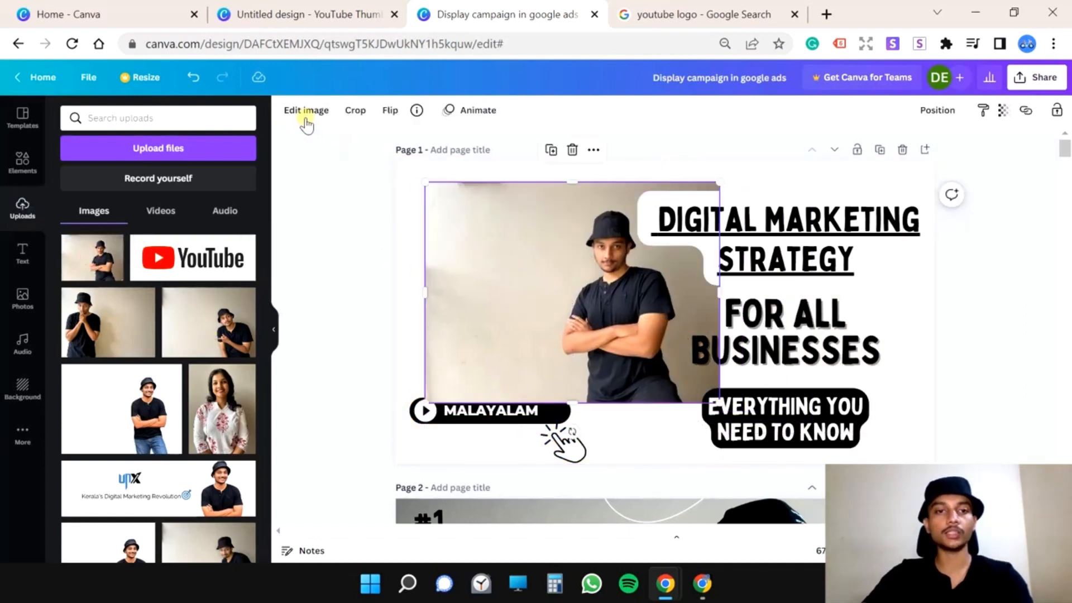
- Adjust the crossed-arms photo on page 1 to brightness -14, contrast 15 and saturation 6
{"action": "left_click", "coordinate": [307, 112]}
{"action": "left_click_drag", "start_coordinate": [158, 391], "coordinate": [144, 394]}
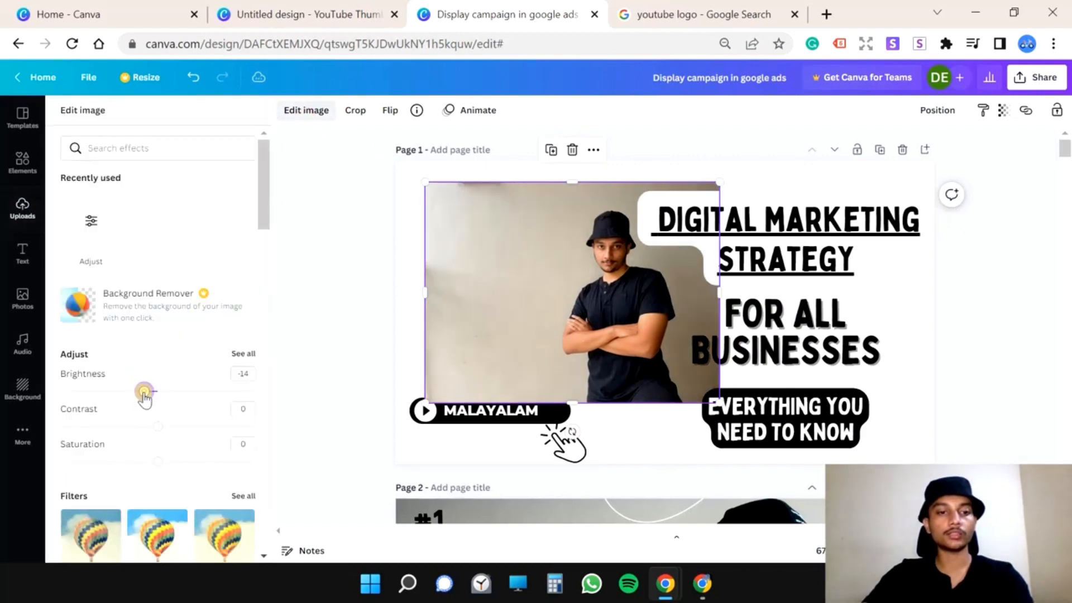
{"action": "left_click", "coordinate": [172, 427]}
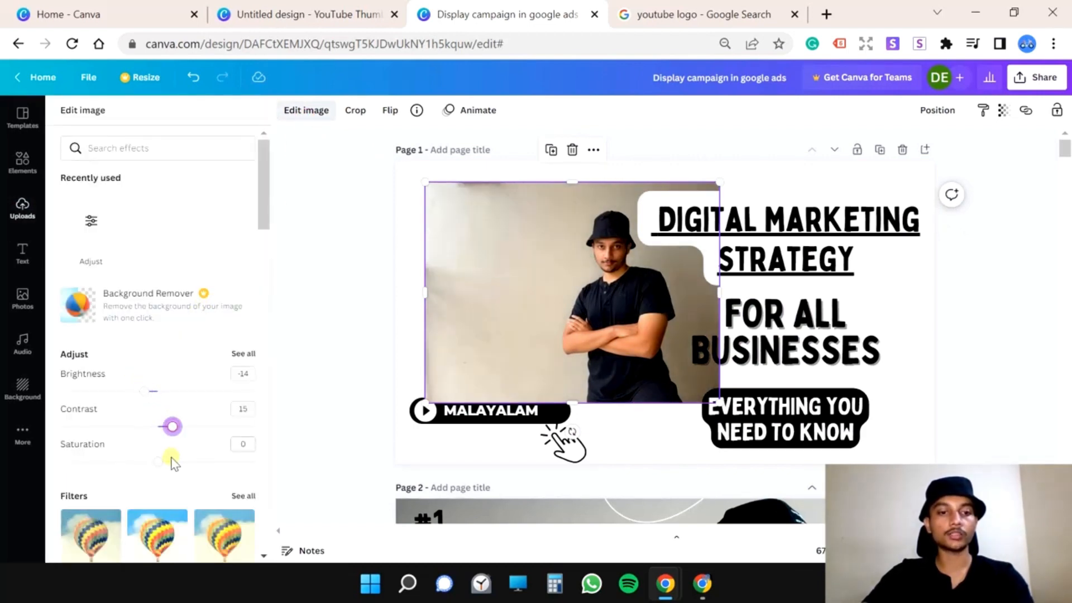
{"action": "left_click", "coordinate": [163, 463]}
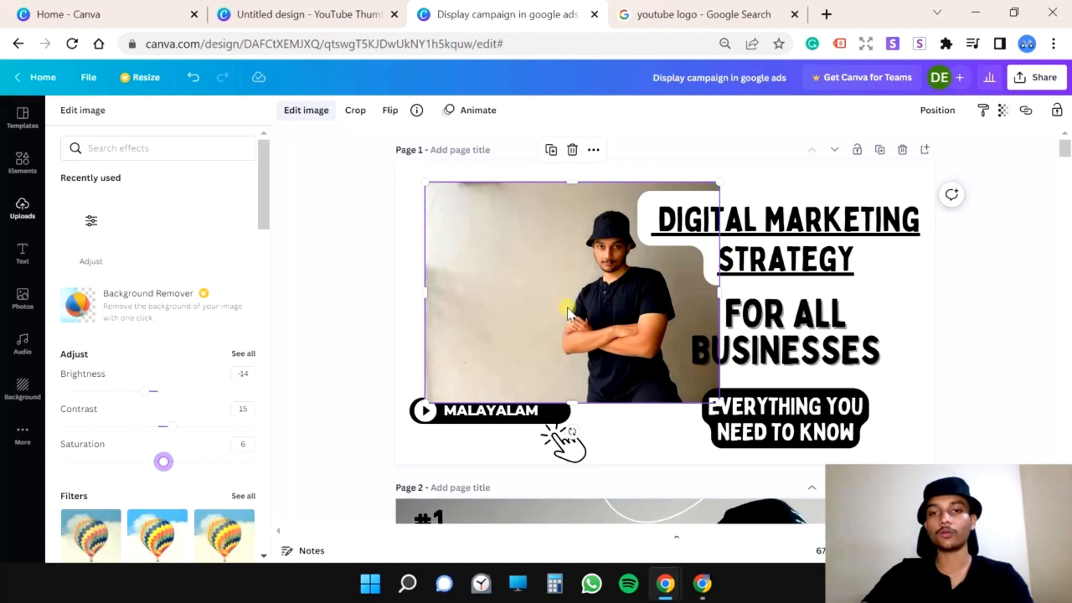
- Crop the crossed-arms photo slightly on all sides, cutting off the strip along its lower edge, and apply the crop
{"action": "left_click", "coordinate": [368, 118]}
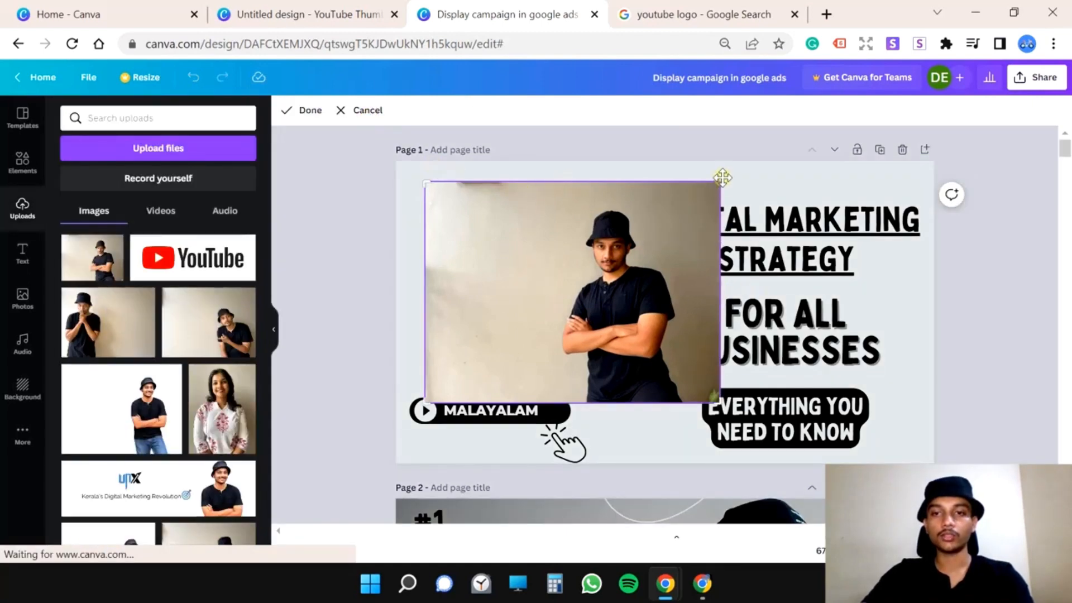
{"action": "left_click_drag", "start_coordinate": [719, 183], "coordinate": [707, 186]}
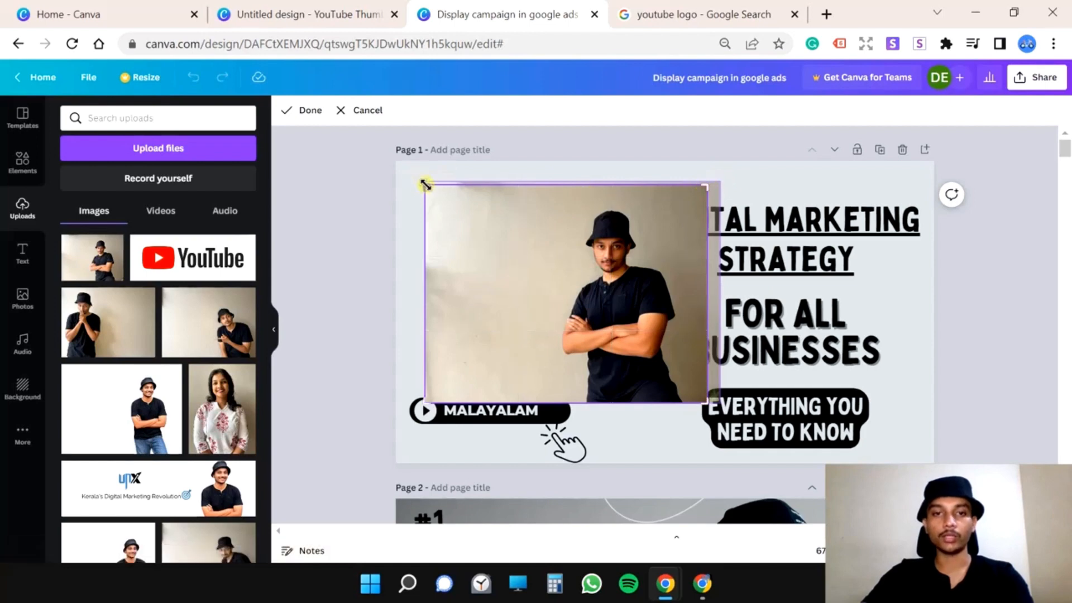
{"action": "left_click_drag", "start_coordinate": [424, 184], "coordinate": [432, 190]}
{"action": "left_click_drag", "start_coordinate": [430, 398], "coordinate": [443, 376]}
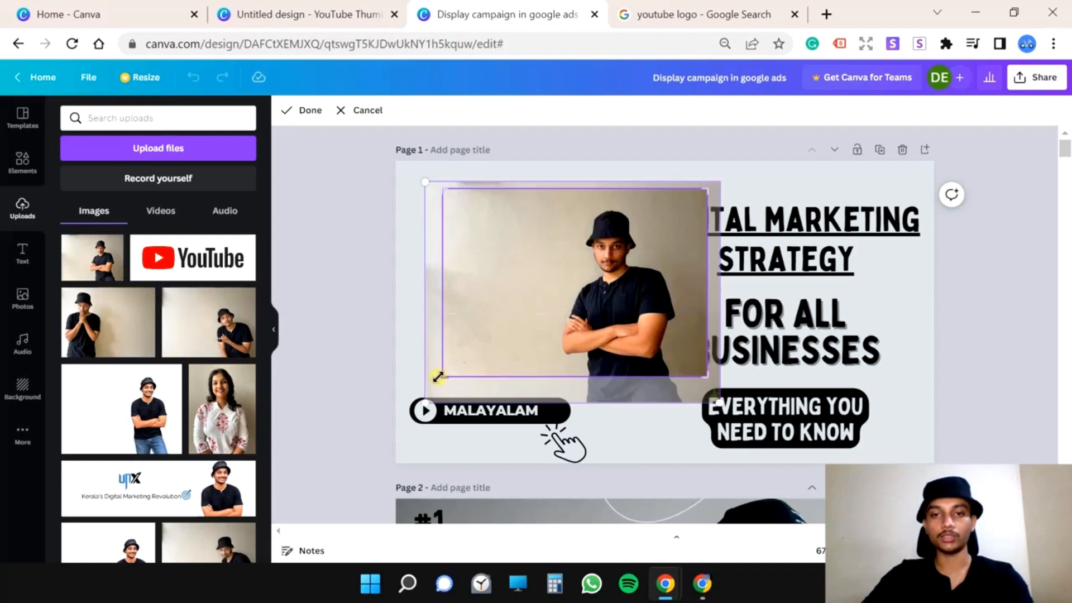
{"action": "left_click", "coordinate": [306, 112]}
- Flip the cropped photo horizontally and set it as the background of page 1
{"action": "right_click", "coordinate": [524, 254]}
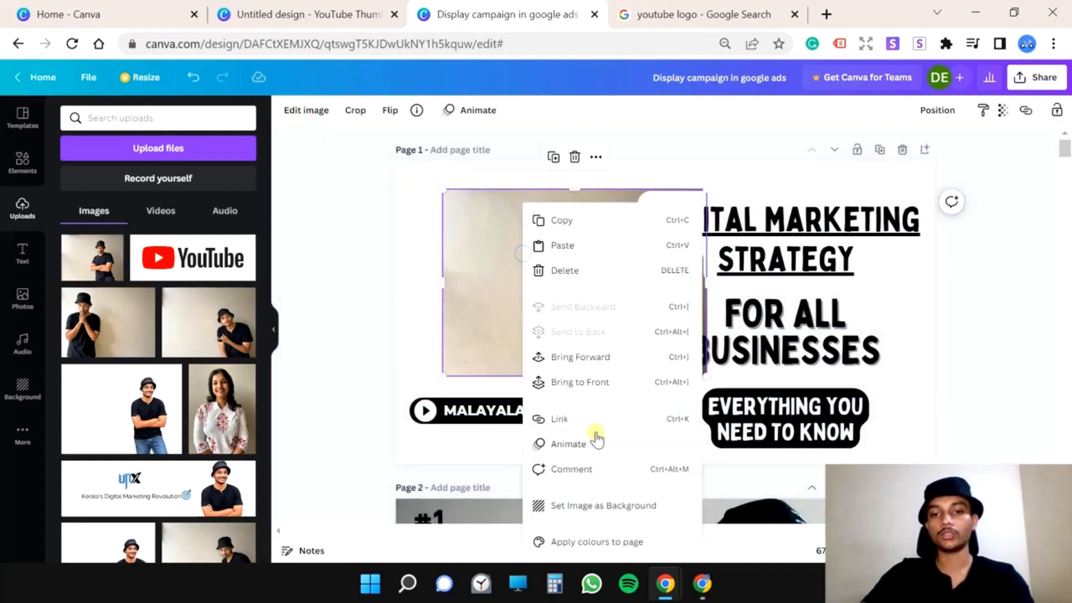
{"action": "left_click", "coordinate": [487, 247]}
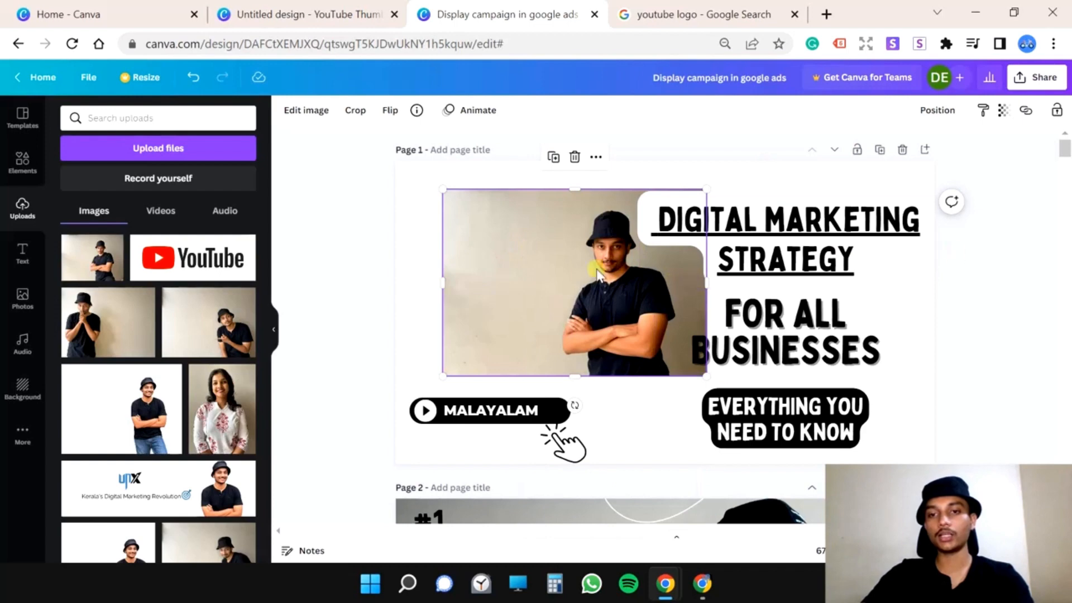
{"action": "left_click", "coordinate": [390, 110]}
{"action": "left_click", "coordinate": [441, 145]}
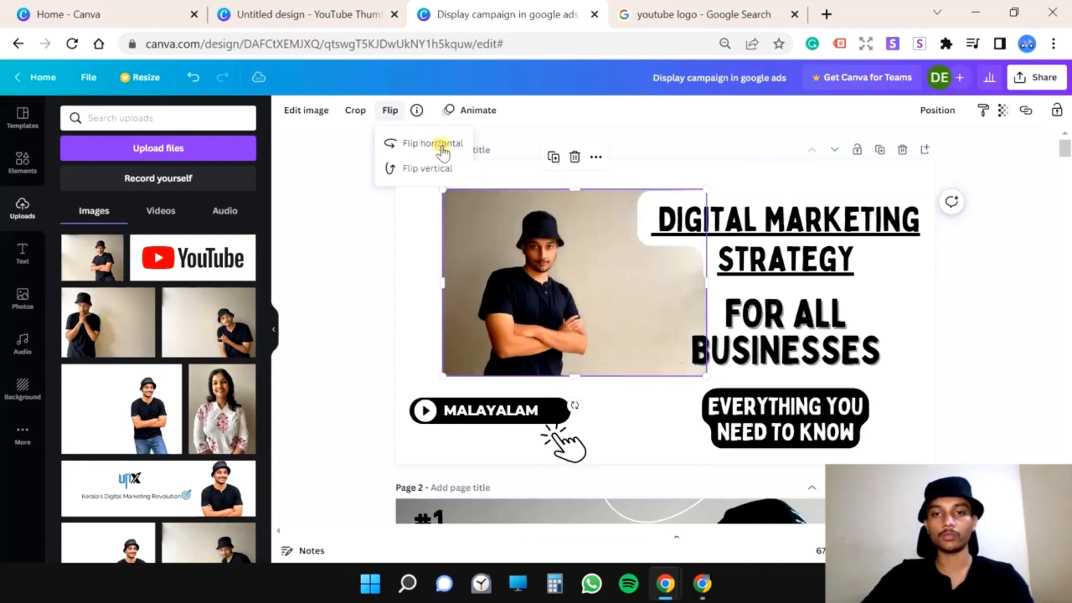
{"action": "right_click", "coordinate": [572, 263]}
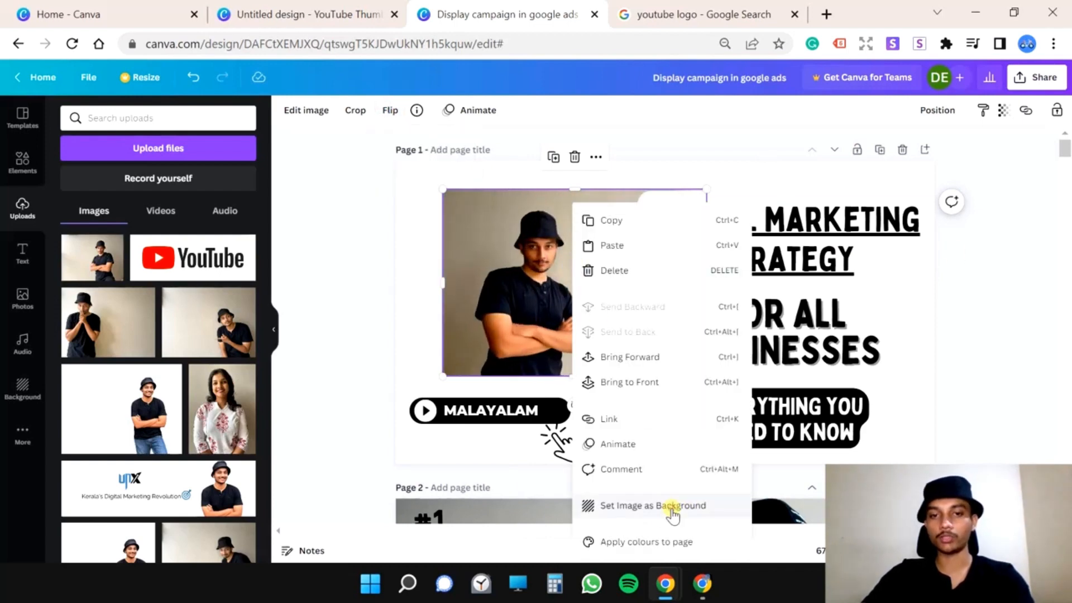
{"action": "left_click", "coordinate": [672, 508]}
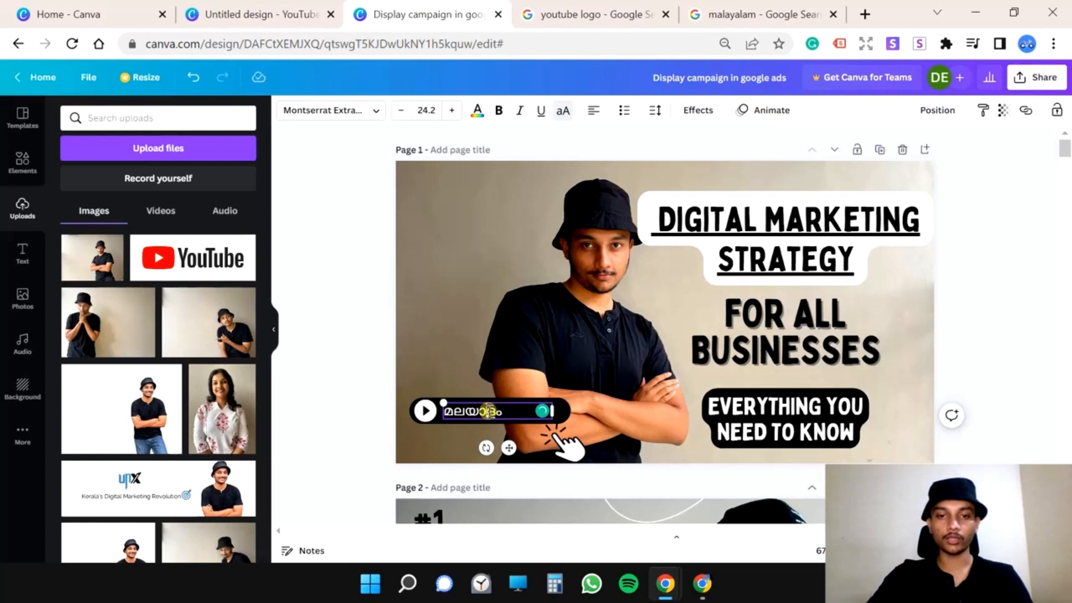
- Make the "മലയാളം" label text bold and shorten its text box and black pill to fit the word
{"action": "double_click", "coordinate": [489, 411]}
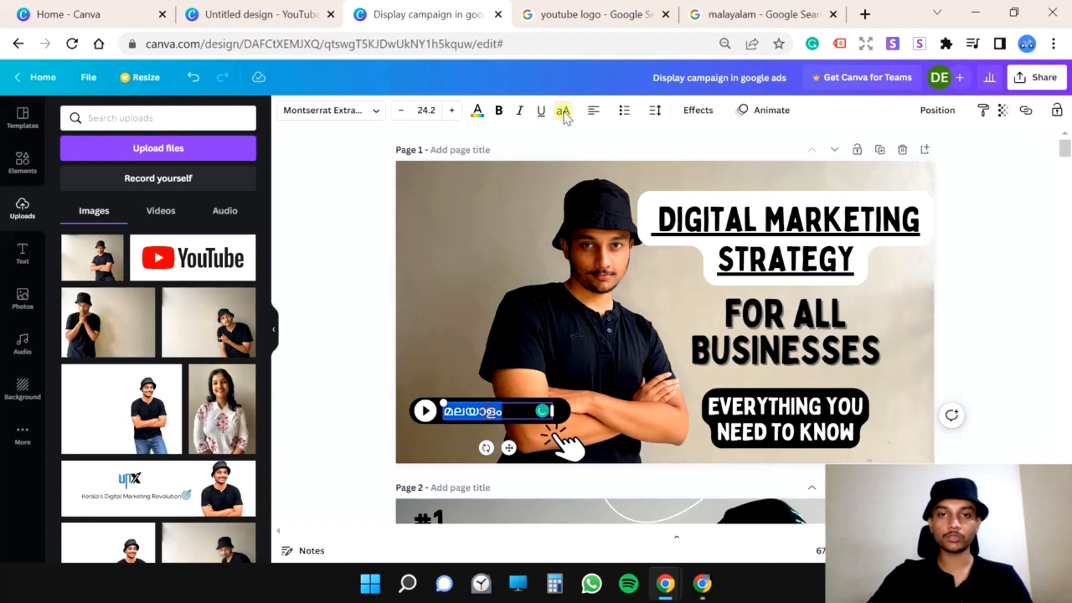
{"action": "left_click", "coordinate": [498, 110]}
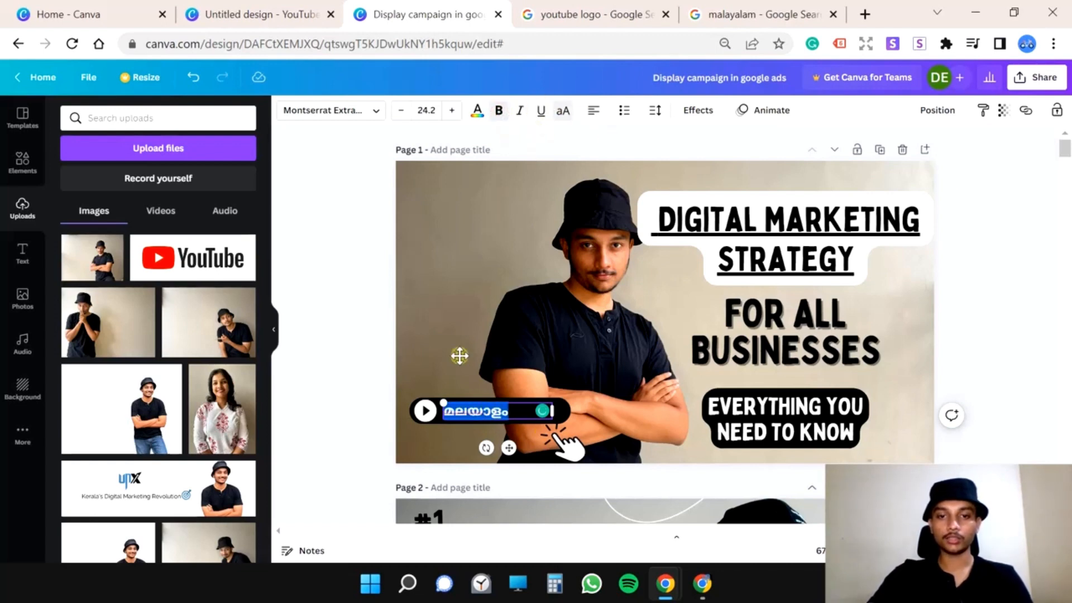
{"action": "left_click", "coordinate": [511, 396]}
{"action": "left_click", "coordinate": [568, 408]}
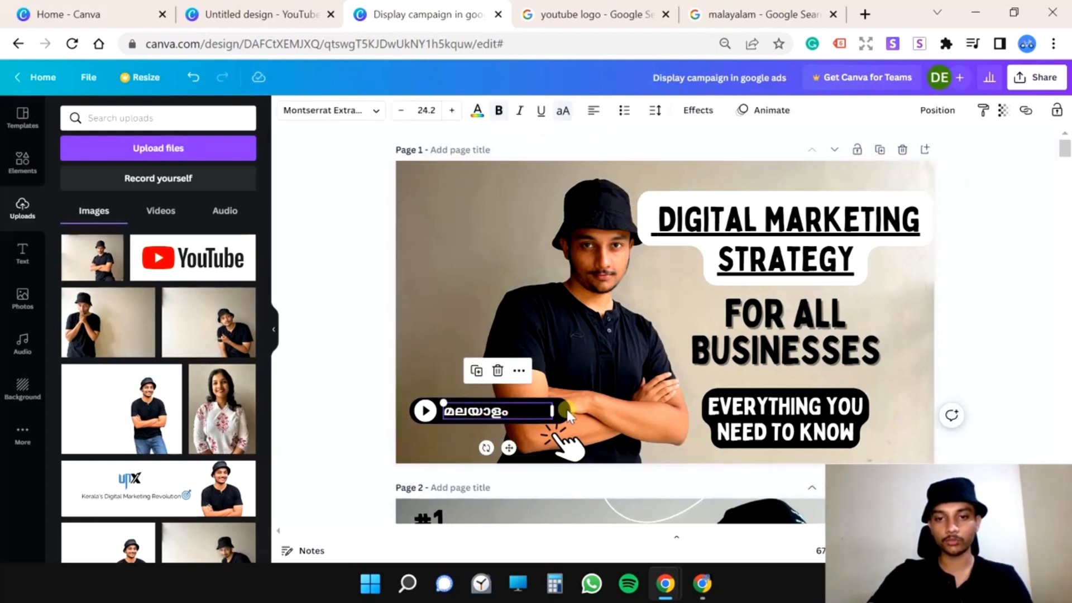
{"action": "left_click_drag", "start_coordinate": [551, 411], "coordinate": [525, 411]}
{"action": "left_click", "coordinate": [569, 411]}
{"action": "left_click", "coordinate": [444, 300]}
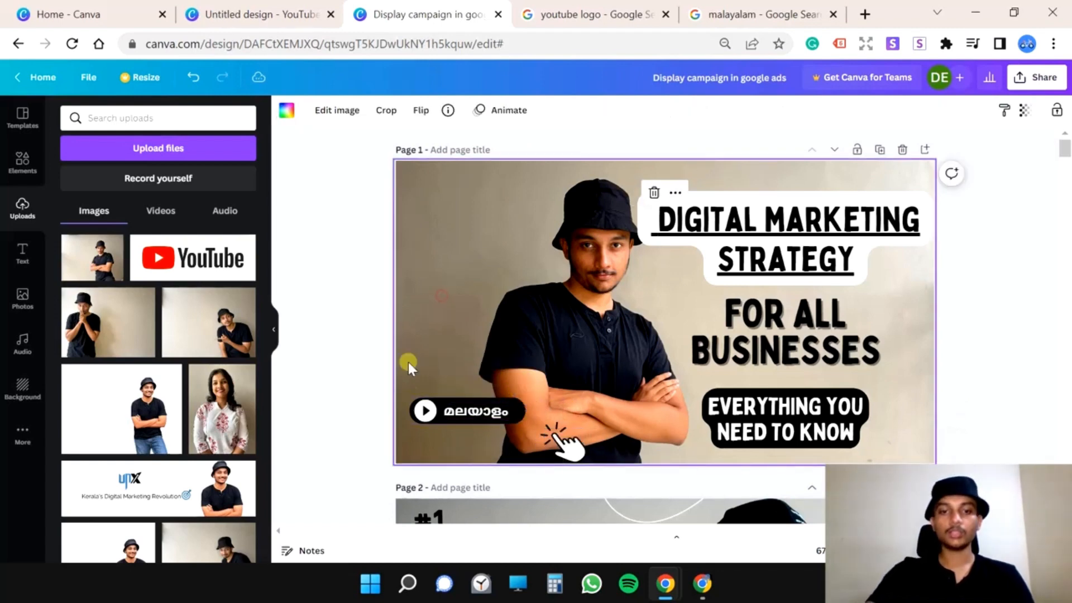
- Enlarge the "മലയാളം" label with its pill and play icon, and move the hand pointer up onto the pill's right end
{"action": "left_click_drag", "start_coordinate": [358, 359], "coordinate": [551, 390]}
{"action": "left_click", "coordinate": [552, 438]}
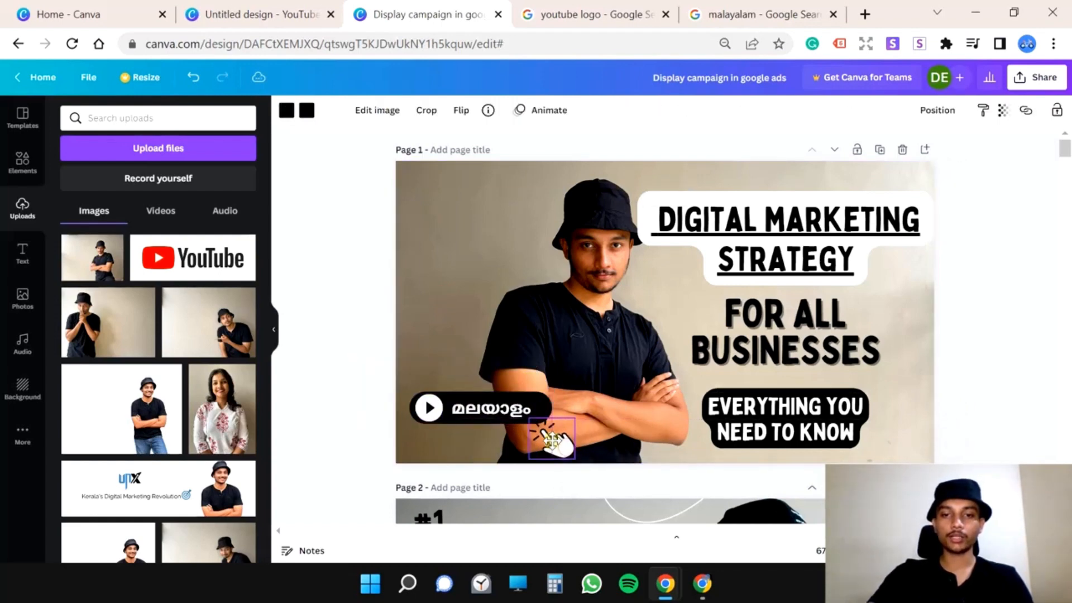
{"action": "left_click_drag", "start_coordinate": [552, 438], "coordinate": [548, 422]}
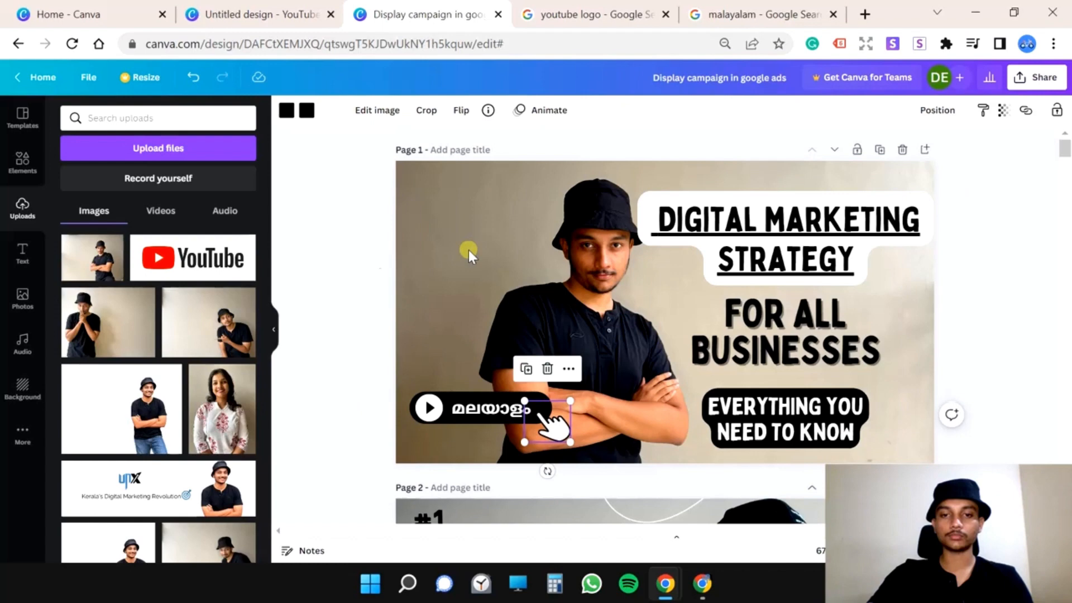
{"action": "left_click", "coordinate": [337, 293]}
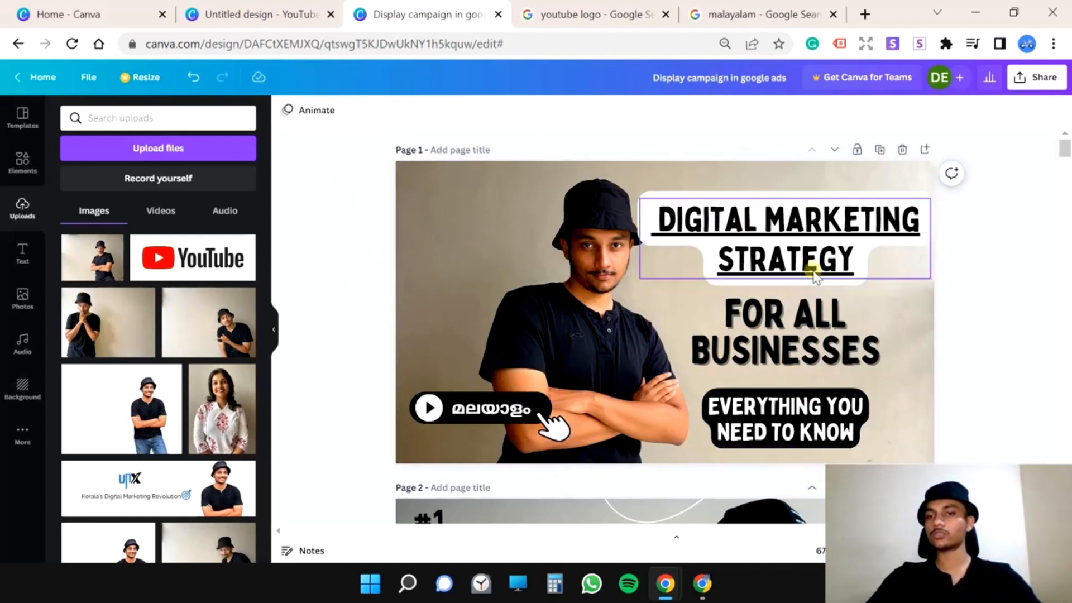
- Remove the underline from the "DIGITAL MARKETING STRATEGY" title
{"action": "left_click", "coordinate": [790, 235]}
{"action": "double_click", "coordinate": [790, 236]}
{"action": "triple_click", "coordinate": [792, 235]}
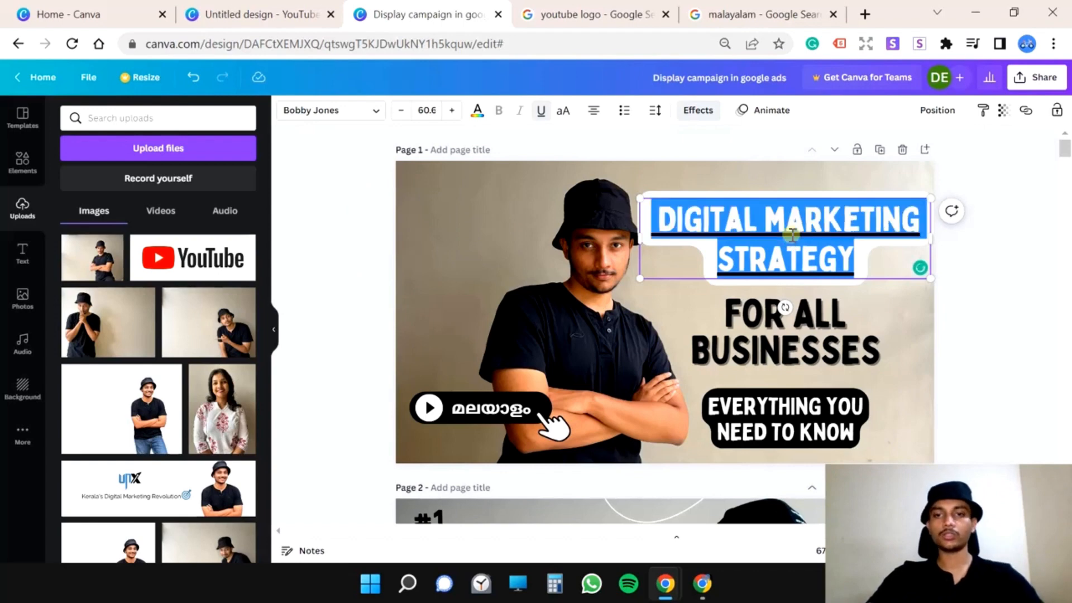
{"action": "left_click", "coordinate": [549, 115]}
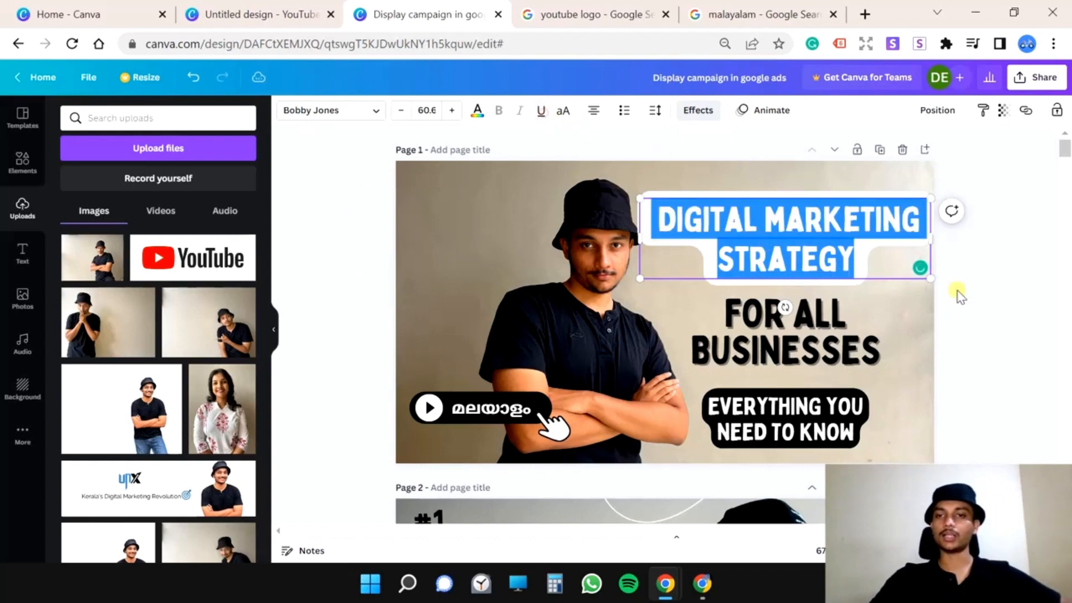
{"action": "left_click", "coordinate": [990, 352]}
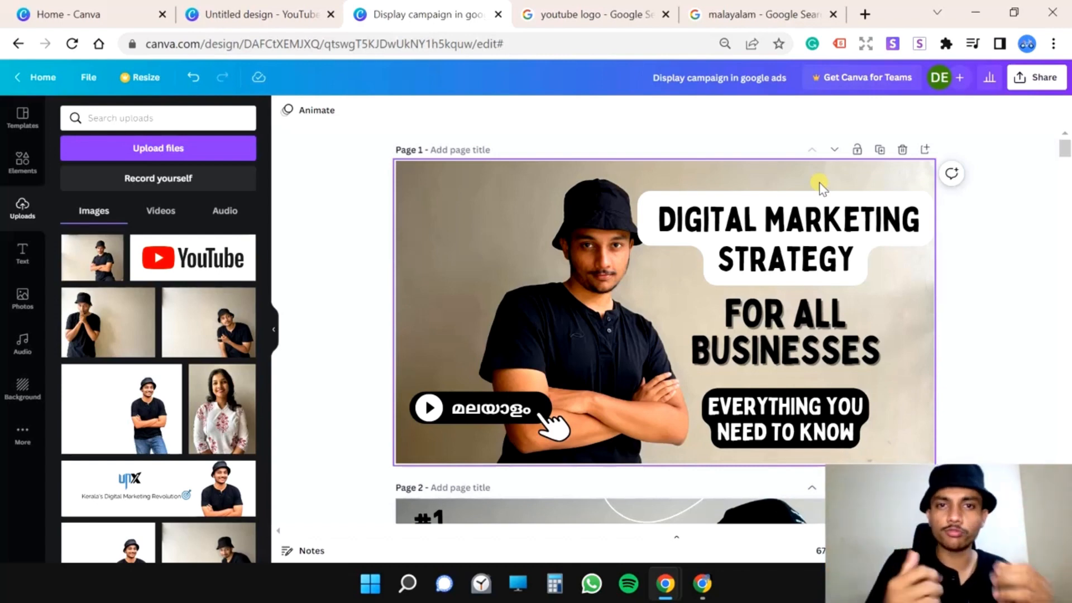
- Replace the title text with FAIL-PROOF enclosed in double quotation marks
{"action": "left_click", "coordinate": [809, 263]}
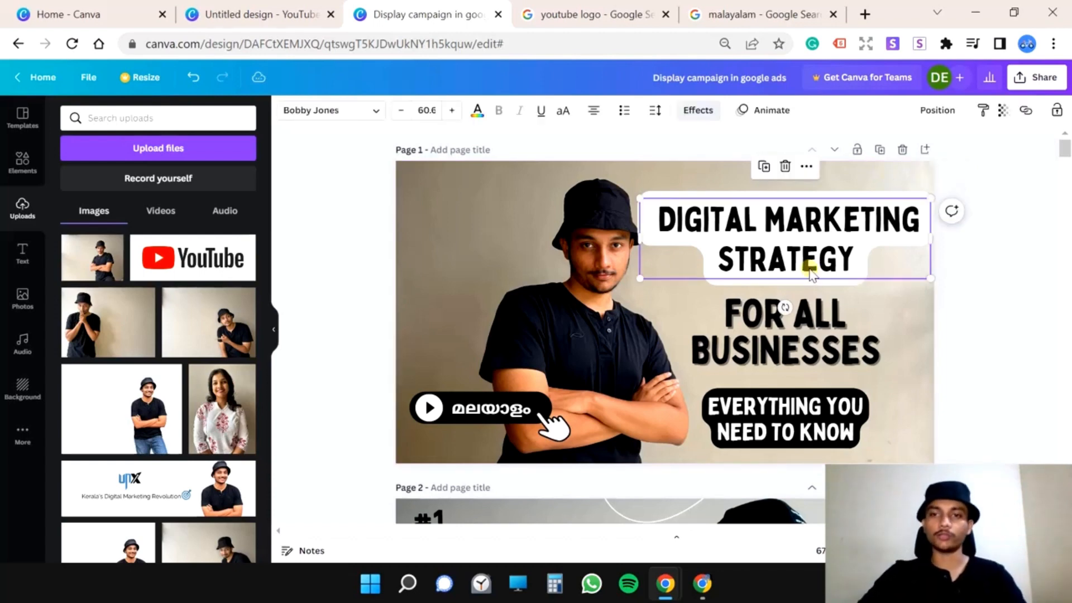
{"action": "triple_click", "coordinate": [808, 264]}
{"action": "type", "text": "FA"}
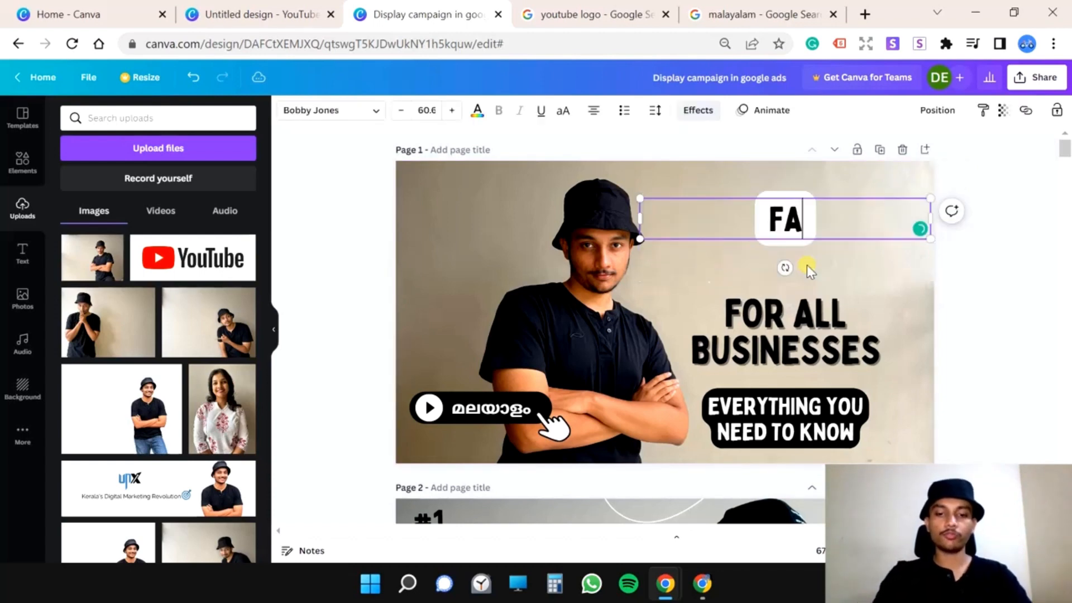
{"action": "type", "text": "IL-PROOF\""}
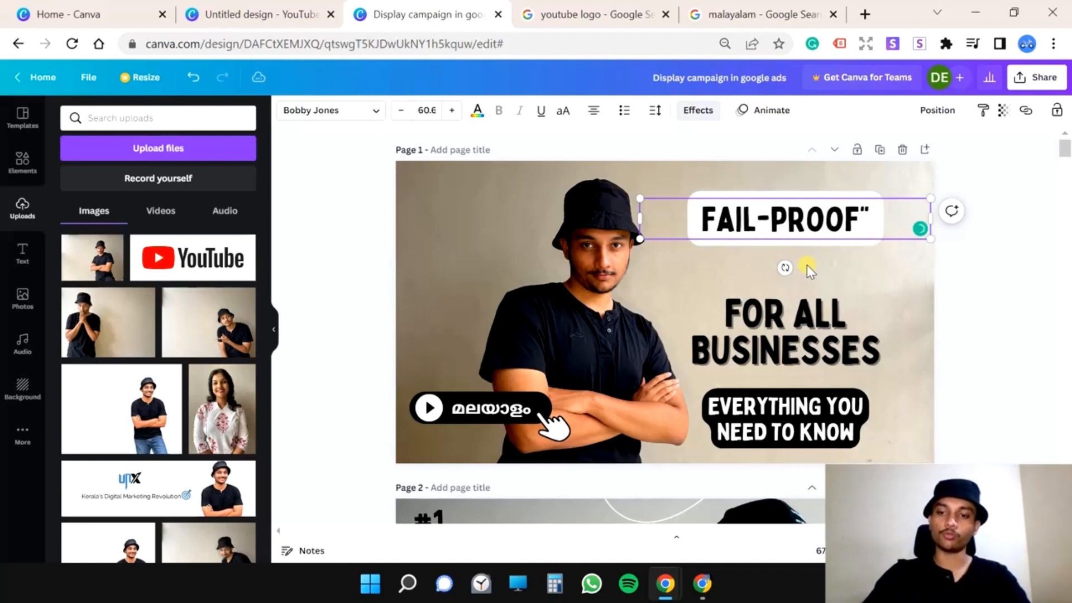
{"action": "key", "text": "Left"}
{"action": "key", "text": "Left"}
{"action": "key", "text": "Left"}
{"action": "key", "text": "Left"}
{"action": "key", "text": "Left"}
{"action": "key", "text": "Left"}
{"action": "key", "text": "Left"}
{"action": "key", "text": "Left"}
{"action": "key", "text": "Left"}
{"action": "key", "text": "Left"}
{"action": "key", "text": "Left"}
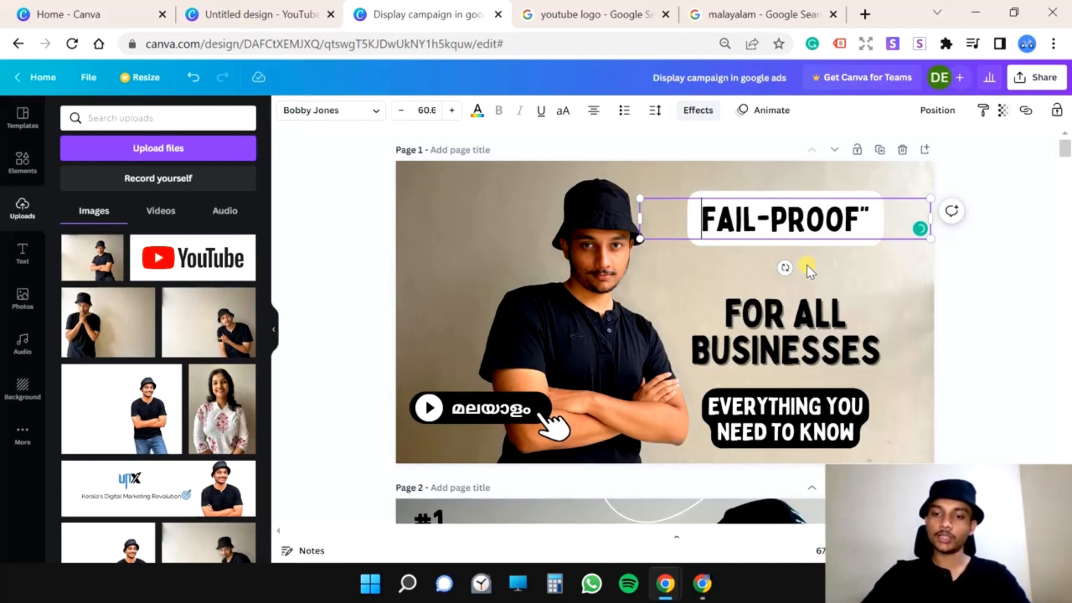
{"action": "type", "text": "\""}
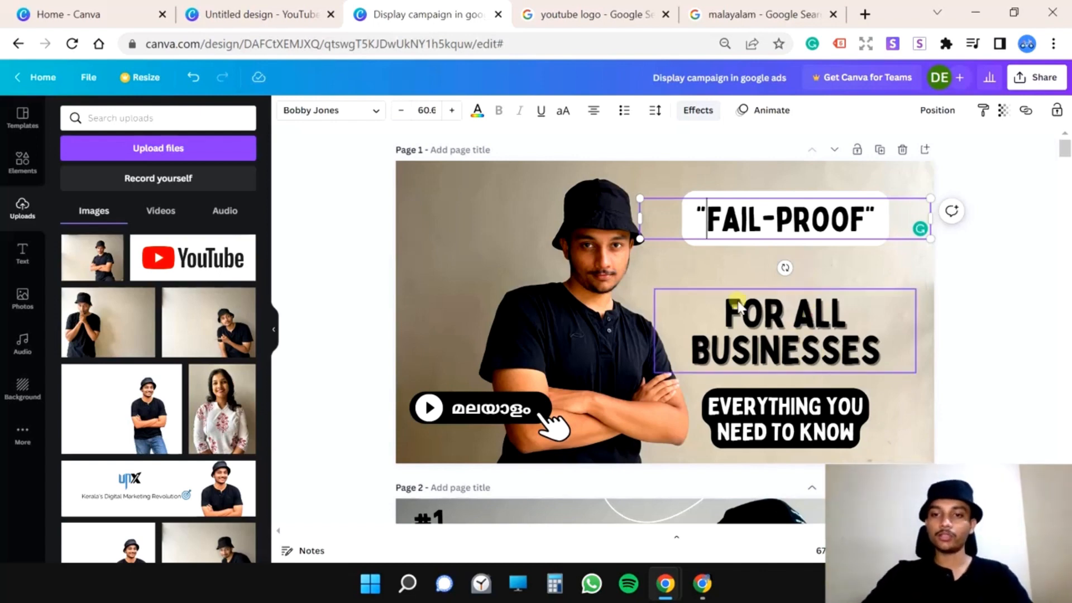
- Move the "EVERYTHING YOU NEED TO KNOW" text up beneath "FAIL-PROOF" and place "FOR ALL BUSINESSES" below it
{"action": "left_click_drag", "start_coordinate": [804, 357], "coordinate": [661, 416]}
{"action": "left_click_drag", "start_coordinate": [802, 412], "coordinate": [791, 288]}
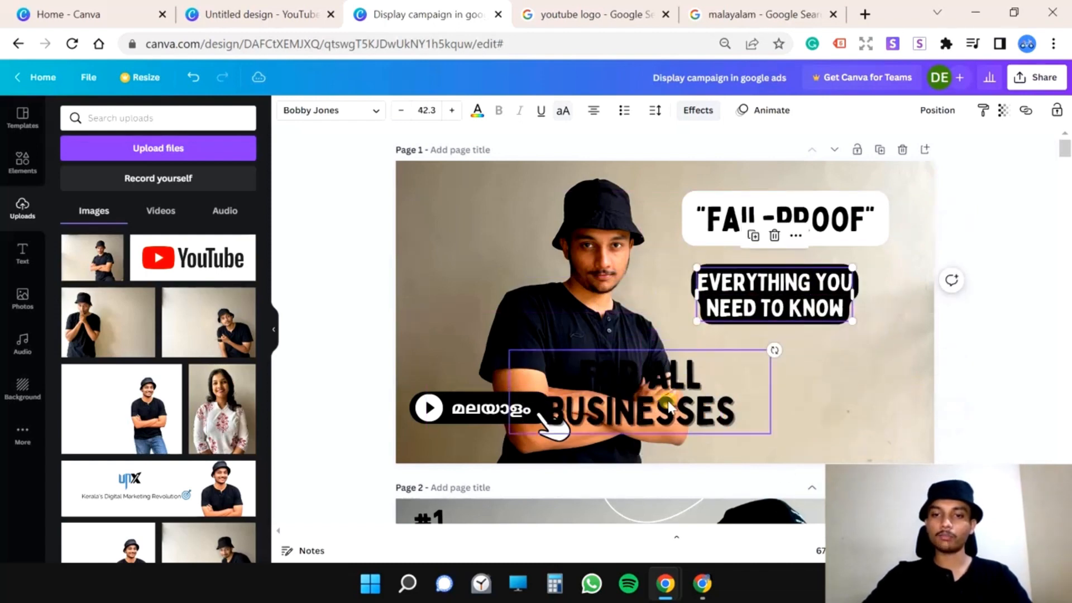
{"action": "left_click_drag", "start_coordinate": [661, 402], "coordinate": [810, 417]}
- Replace "EVERYTHING YOU NEED TO KNOW" with "DIGITAL MARKETING STRATEGY", putting "STRATEGY" on a second line
{"action": "triple_click", "coordinate": [767, 302]}
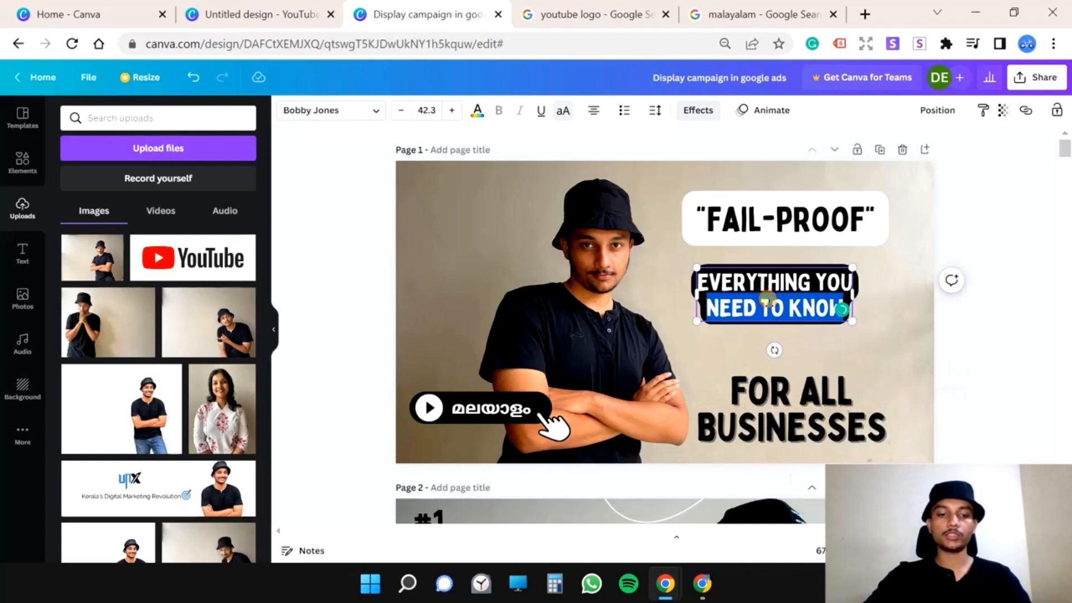
{"action": "key", "text": "ctrl+a"}
{"action": "type", "text": "DIGITAL"}
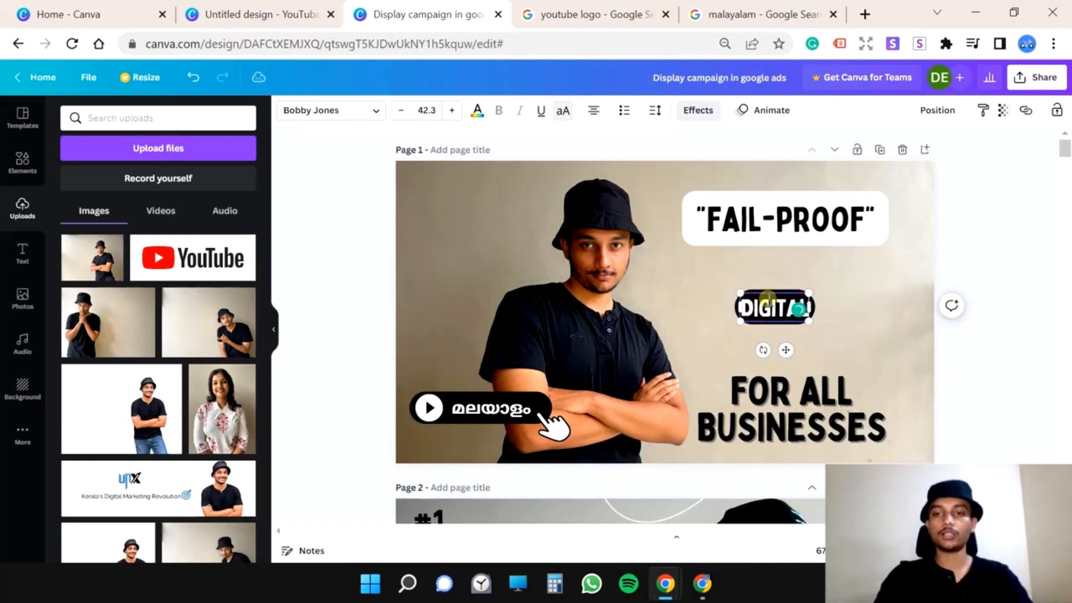
{"action": "type", "text": " MARKETING"}
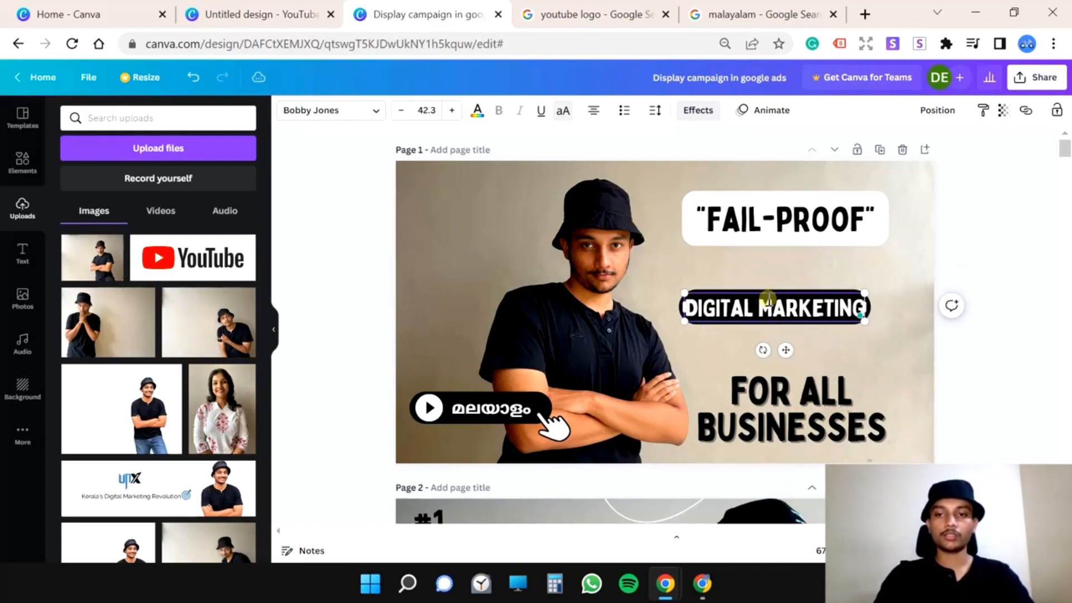
{"action": "type", "text": " STRATEGY"}
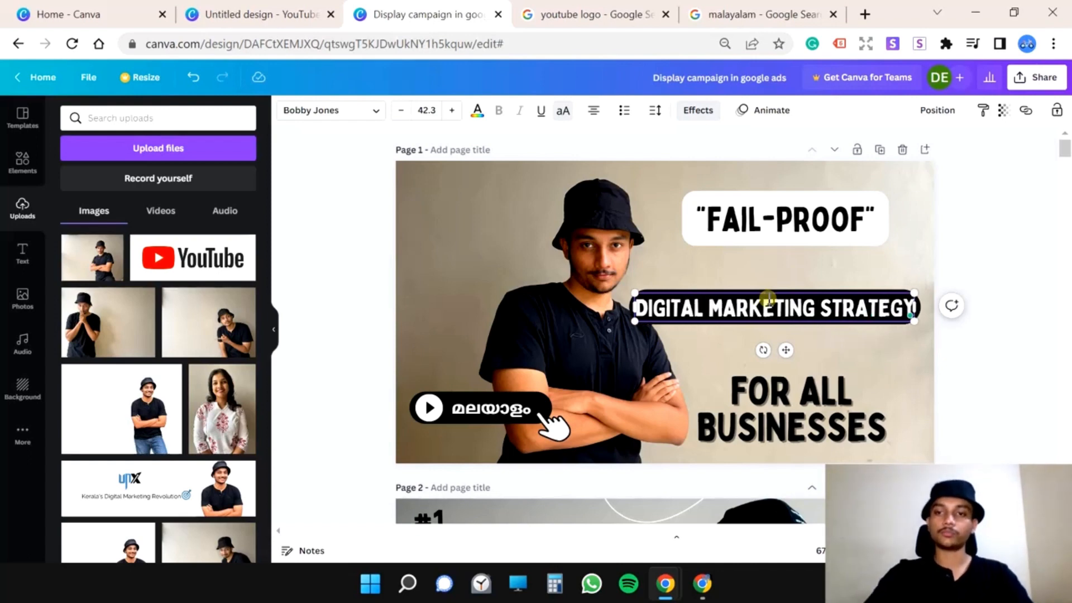
{"action": "left_click", "coordinate": [815, 306]}
{"action": "key", "text": "Return"}
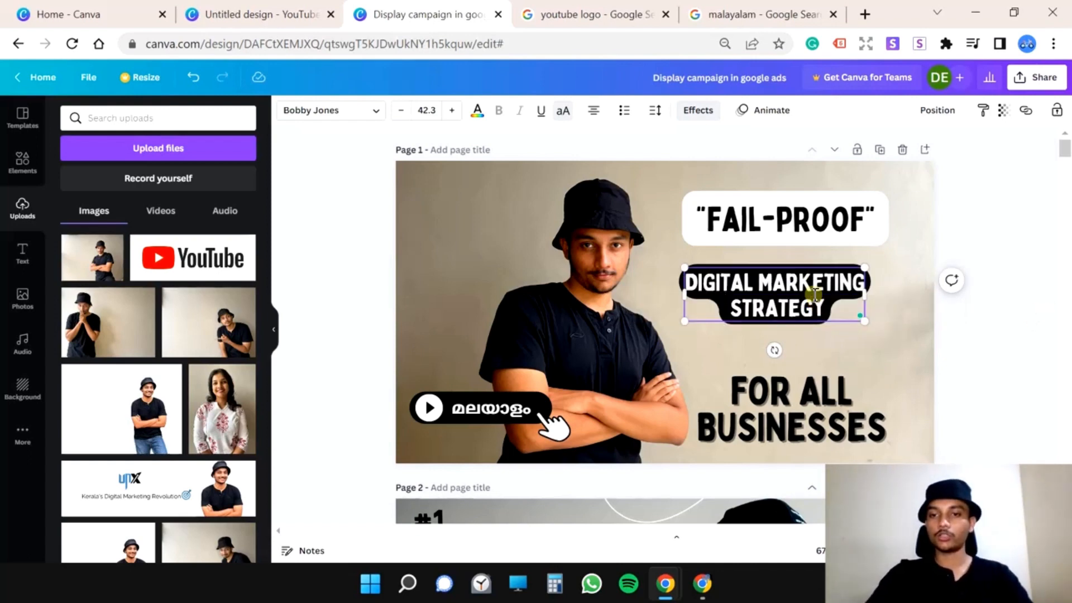
- Enlarge the whole "DIGITAL MARKETING STRATEGY" text to font size 50
{"action": "left_click", "coordinate": [453, 111]}
{"action": "left_click", "coordinate": [453, 111]}
{"action": "left_click", "coordinate": [453, 111]}
{"action": "left_click", "coordinate": [453, 110]}
{"action": "left_click", "coordinate": [455, 113]}
{"action": "key", "text": "ctrl+a"}
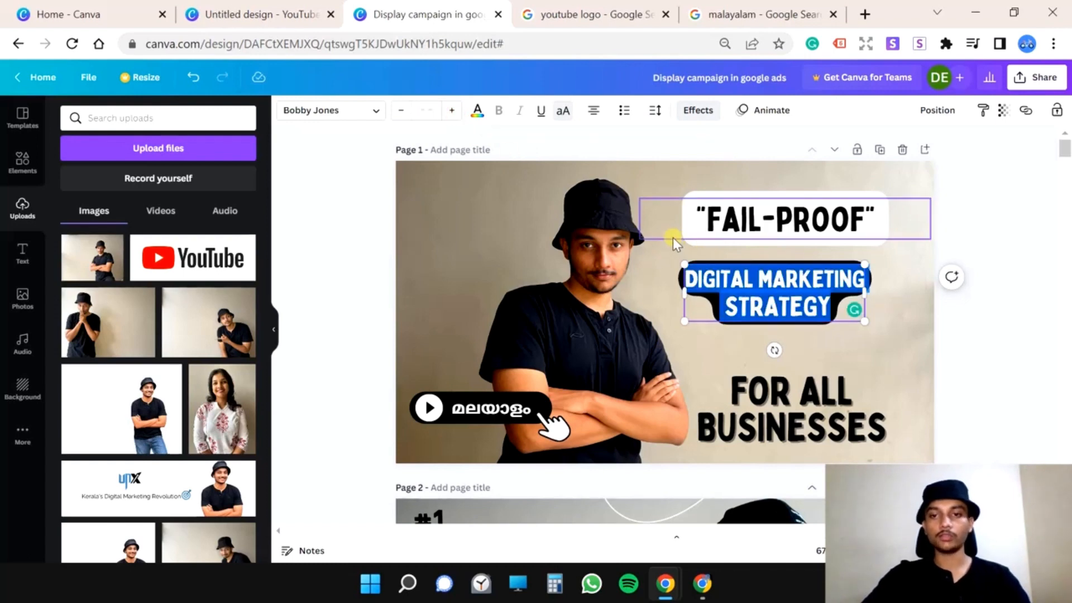
{"action": "left_click", "coordinate": [430, 115]}
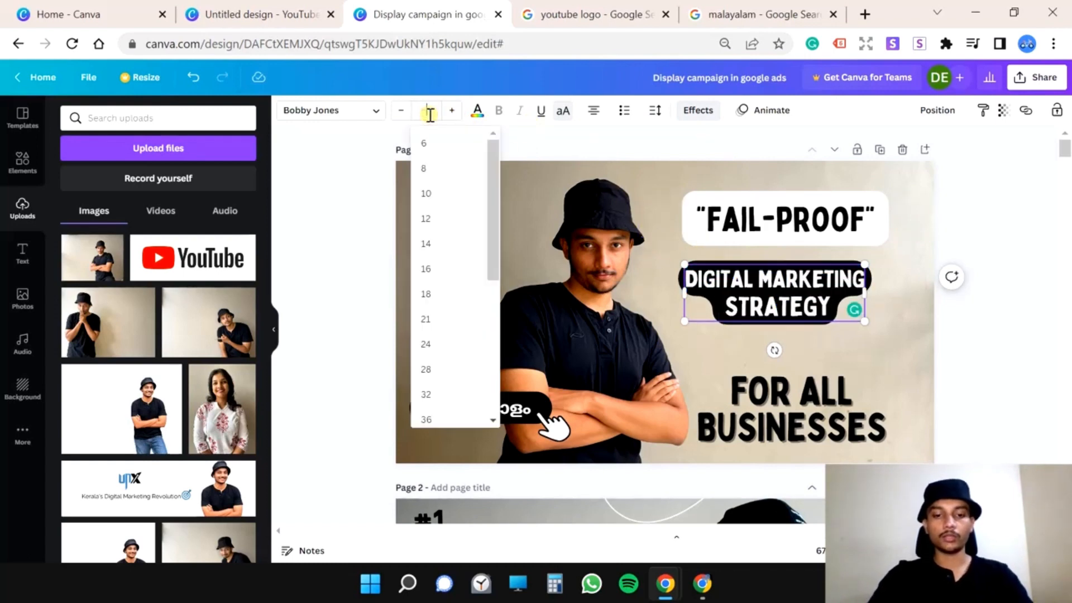
{"action": "key", "text": "Return"}
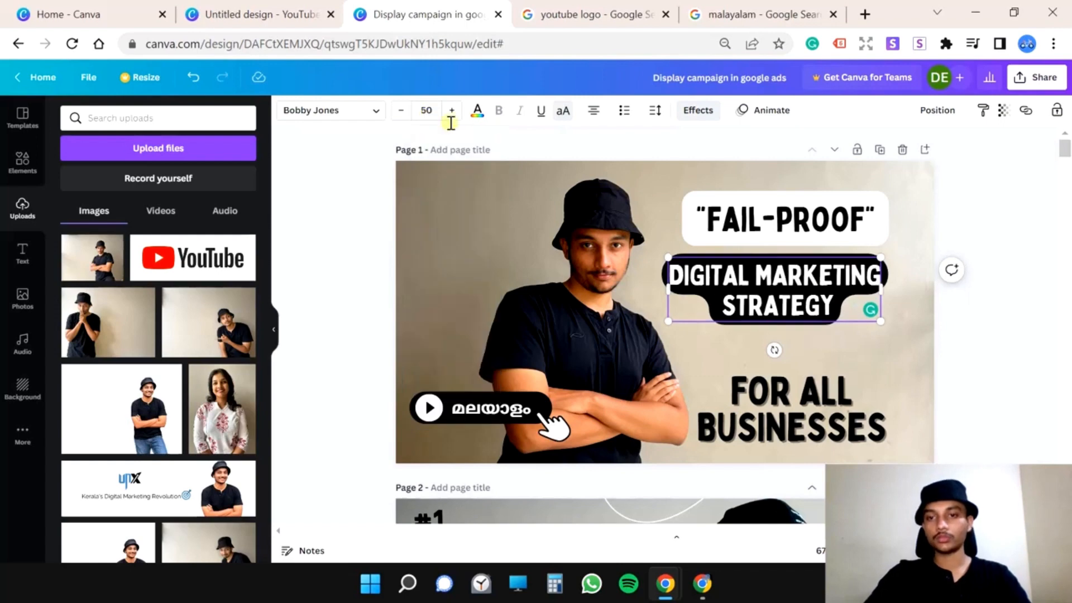
- Shift the "DIGITAL MARKETING STRATEGY" text slightly right and down, and reduce the roundness and spread of its black background effect
{"action": "left_click_drag", "start_coordinate": [832, 290], "coordinate": [848, 295]}
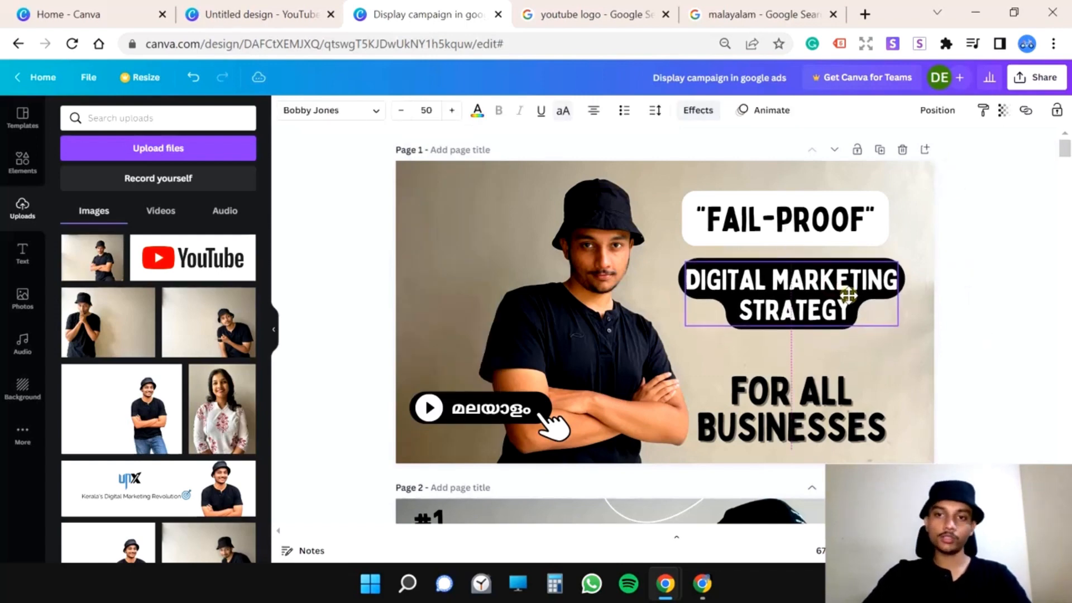
{"action": "left_click", "coordinate": [698, 110]}
{"action": "scroll", "coordinate": [167, 363], "scroll_direction": "down", "scroll_amount": 2}
{"action": "left_click_drag", "start_coordinate": [246, 338], "coordinate": [172, 335]}
{"action": "left_click_drag", "start_coordinate": [119, 371], "coordinate": [79, 371]}
- Enlarge "DIGITAL MARKETING STRATEGY" to font size 66.3 and realign "FAIL-PROOF" above it
{"action": "left_click_drag", "start_coordinate": [680, 327], "coordinate": [640, 339]}
{"action": "left_click_drag", "start_coordinate": [894, 337], "coordinate": [922, 346]}
{"action": "left_click", "coordinate": [999, 376]}
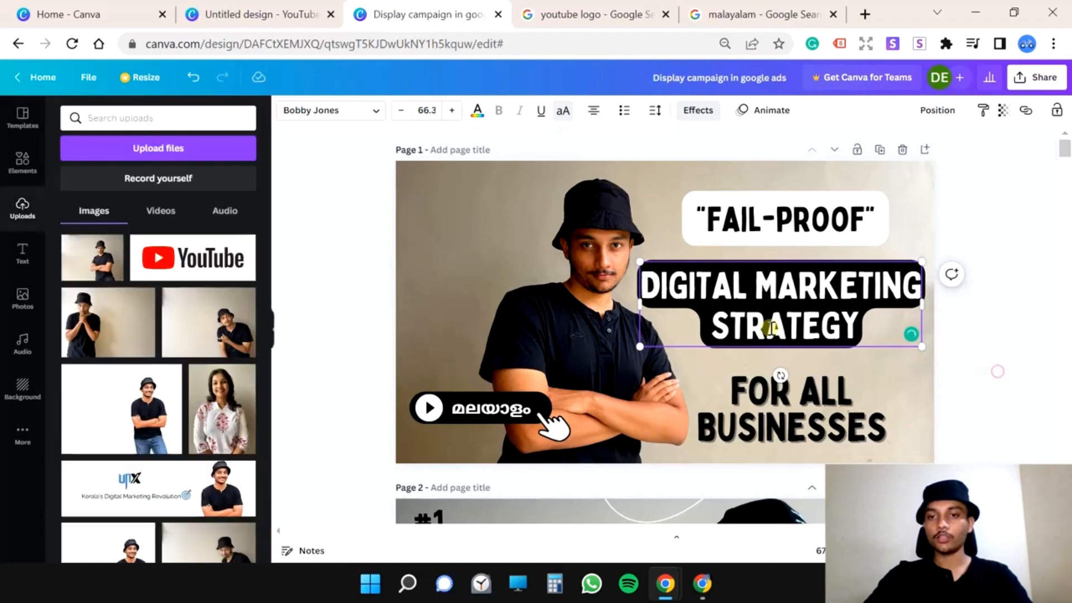
{"action": "left_click", "coordinate": [968, 217]}
{"action": "left_click_drag", "start_coordinate": [813, 277], "coordinate": [814, 270]}
{"action": "left_click", "coordinate": [1009, 241]}
{"action": "left_click", "coordinate": [783, 223]}
{"action": "left_click_drag", "start_coordinate": [780, 223], "coordinate": [772, 221]}
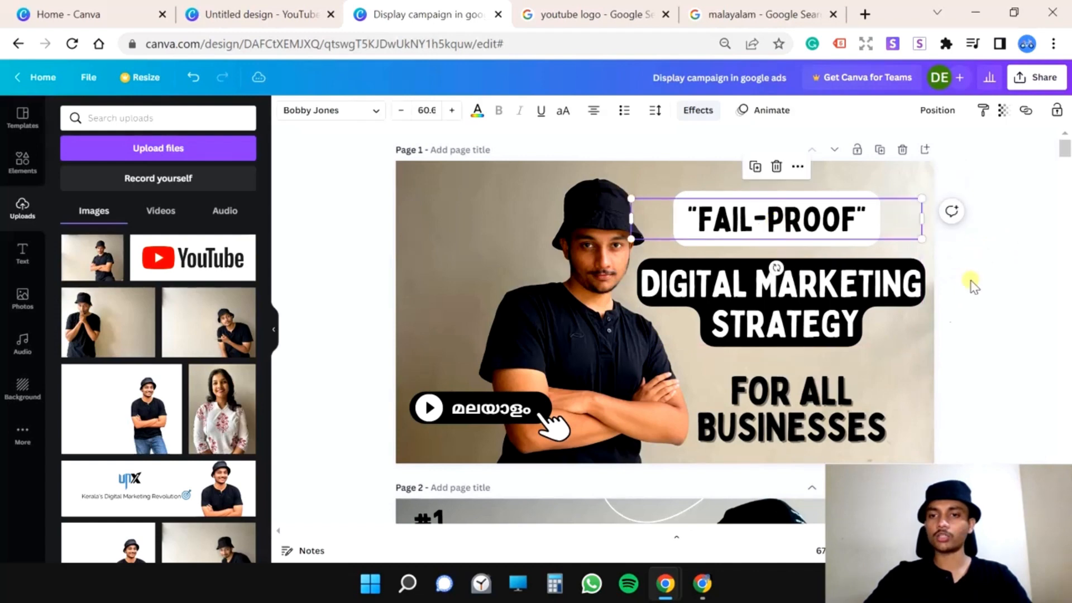
- Replace "ALL" with "YOUR" in the "FOR ALL BUSINESSES" text
{"action": "left_click", "coordinate": [814, 412]}
{"action": "left_click", "coordinate": [815, 397]}
{"action": "left_click", "coordinate": [858, 398]}
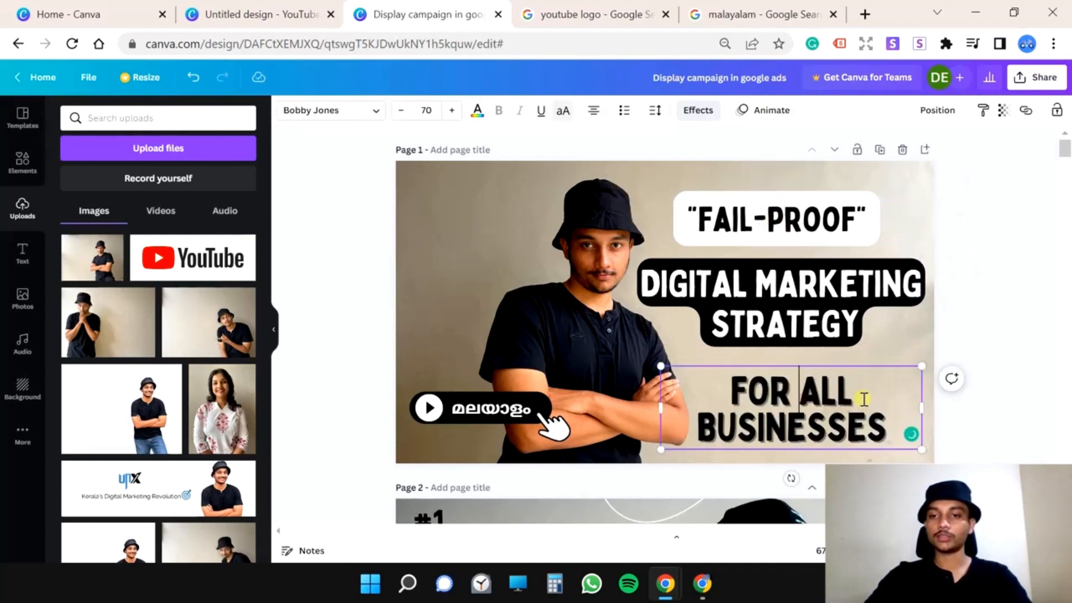
{"action": "key", "text": "BackSpace"}
{"action": "key", "text": "BackSpace"}
{"action": "key", "text": "BackSpace"}
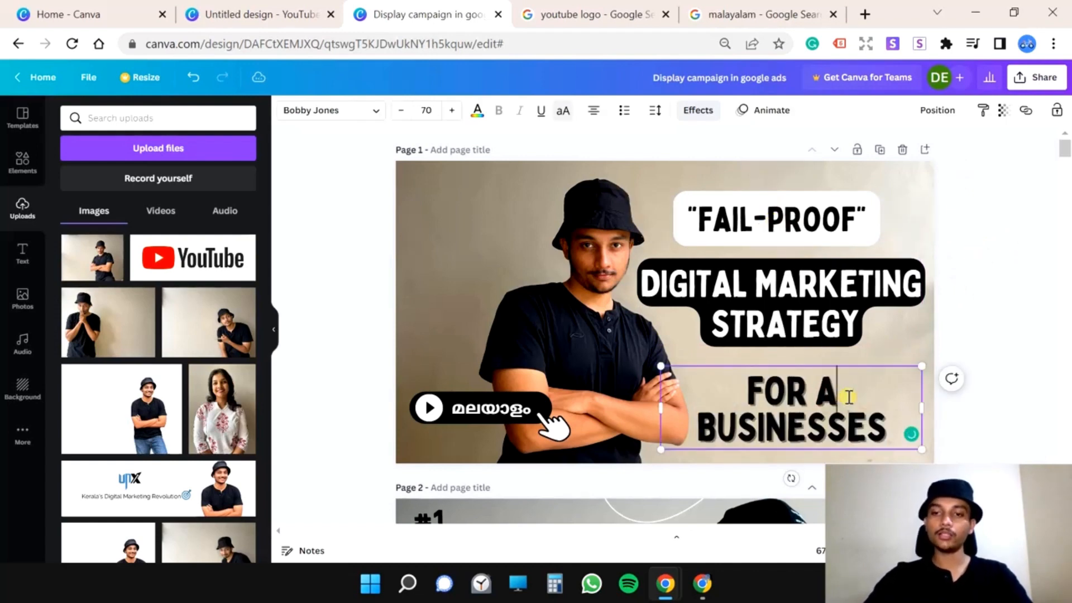
{"action": "type", "text": "YOUR"}
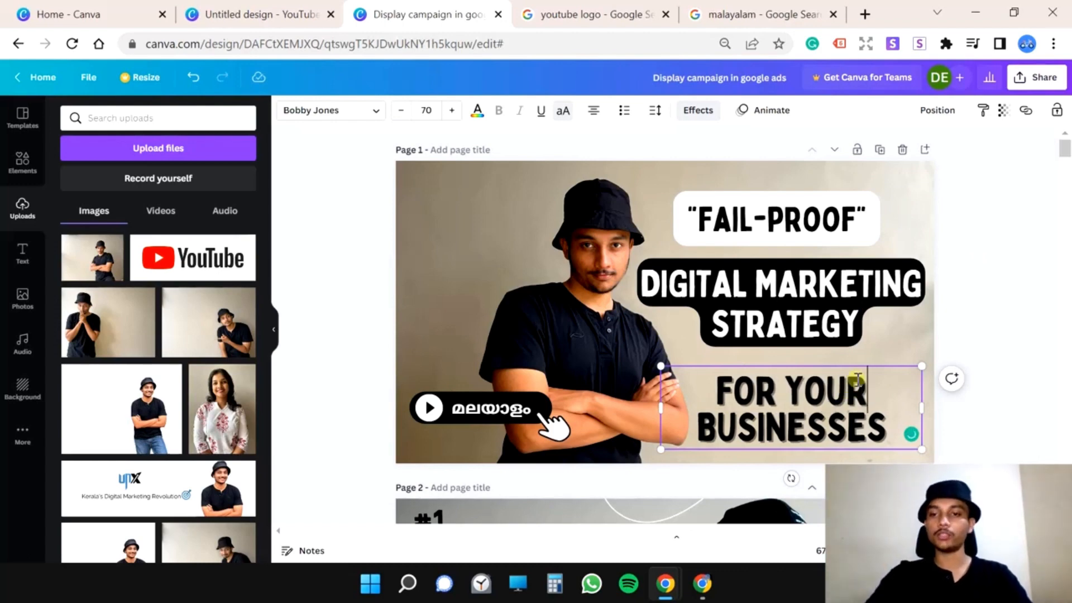
- Colour the word "YOUR" white in the "FOR YOUR BUSINESSES" text
{"action": "left_click_drag", "start_coordinate": [868, 394], "coordinate": [785, 394]}
{"action": "left_click", "coordinate": [478, 111]}
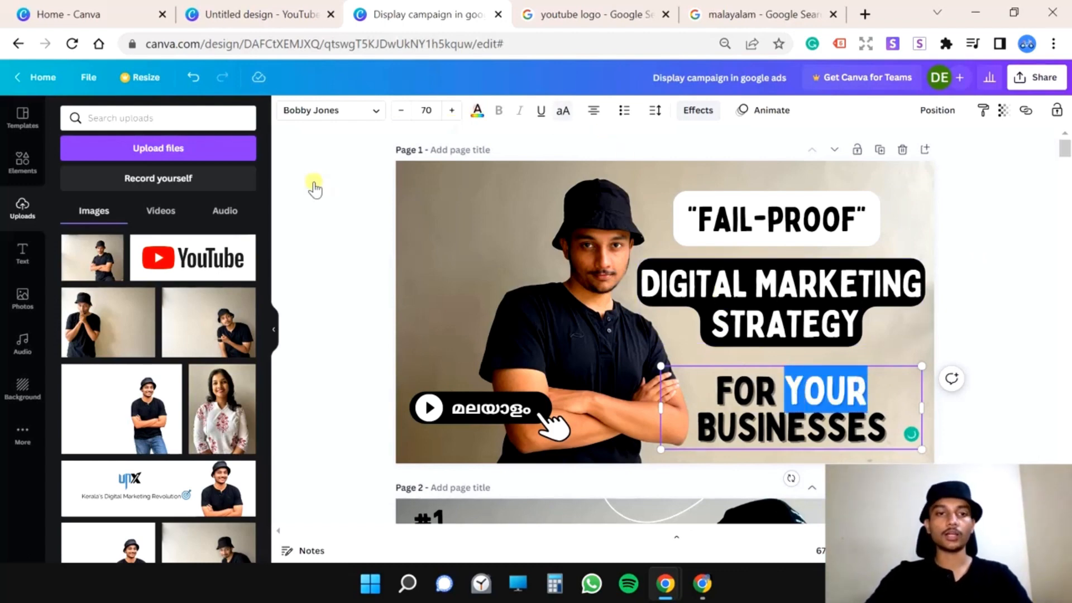
{"action": "left_click", "coordinate": [980, 284]}
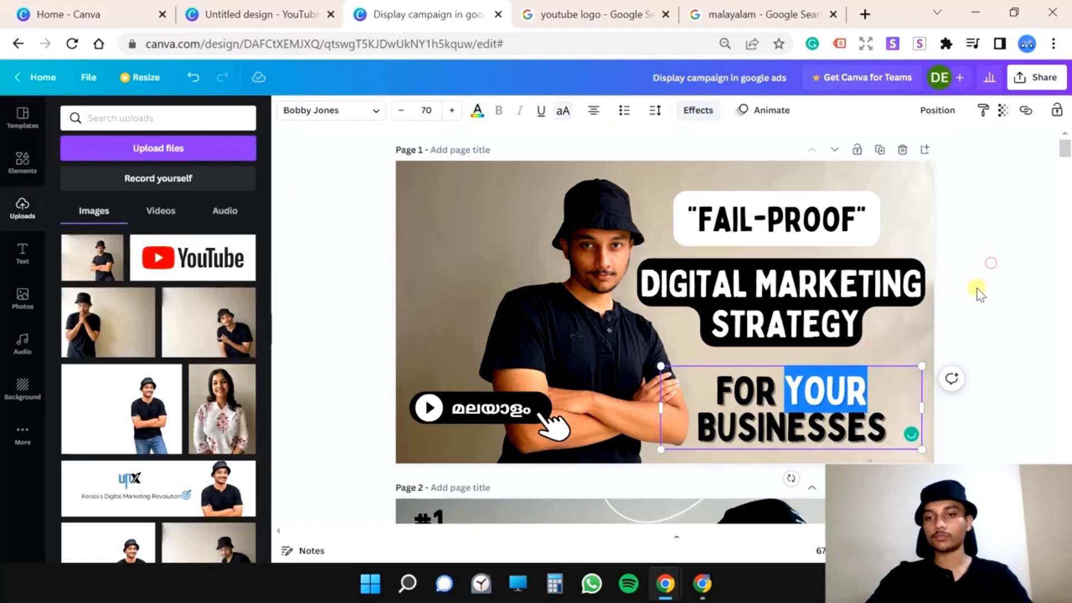
{"action": "left_click", "coordinate": [981, 354]}
- Space the text blocks evenly by shifting "DIGITAL MARKETING STRATEGY" down to the thumbnail's right edge and nudging "FAIL-PROOF" right
{"action": "left_click", "coordinate": [824, 416]}
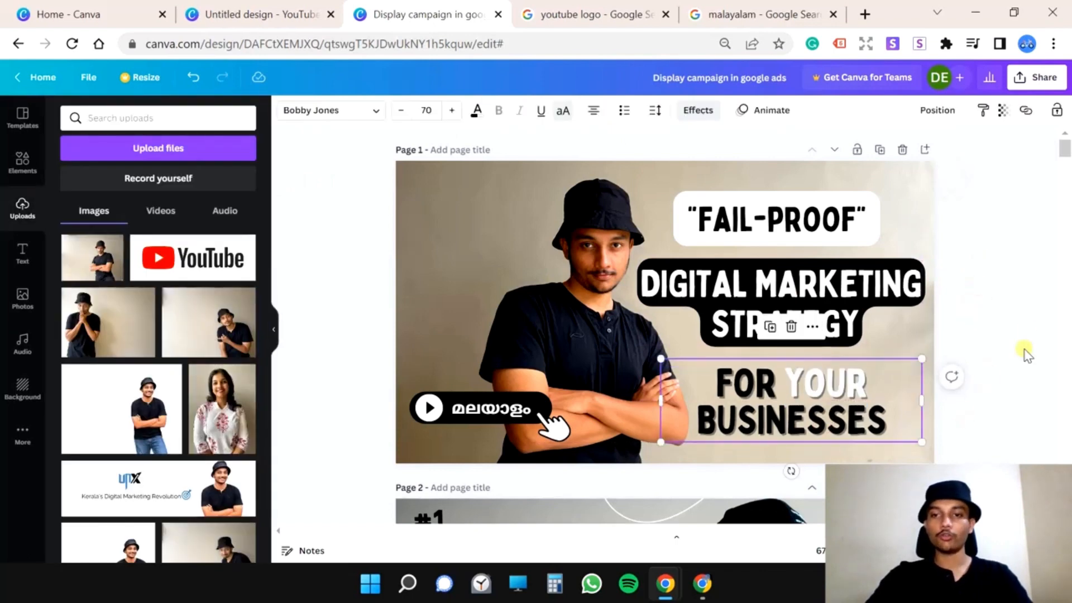
{"action": "left_click", "coordinate": [974, 359]}
{"action": "left_click", "coordinate": [830, 411]}
{"action": "left_click_drag", "start_coordinate": [830, 411], "coordinate": [830, 417]}
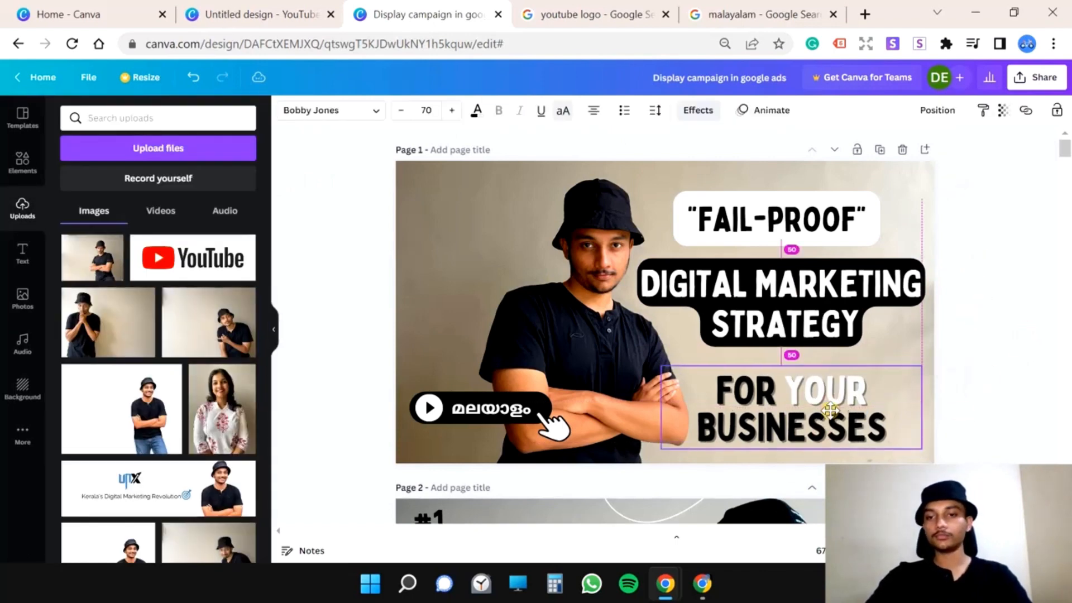
{"action": "left_click", "coordinate": [1010, 313]}
{"action": "left_click", "coordinate": [826, 300]}
{"action": "left_click_drag", "start_coordinate": [826, 300], "coordinate": [828, 310]}
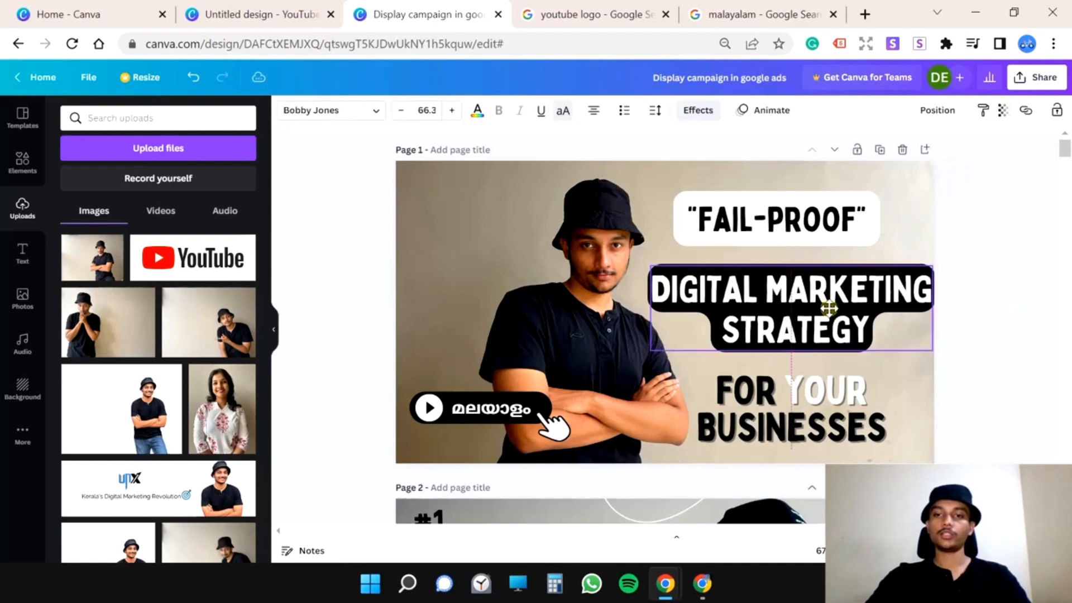
{"action": "left_click_drag", "start_coordinate": [811, 217], "coordinate": [820, 220]}
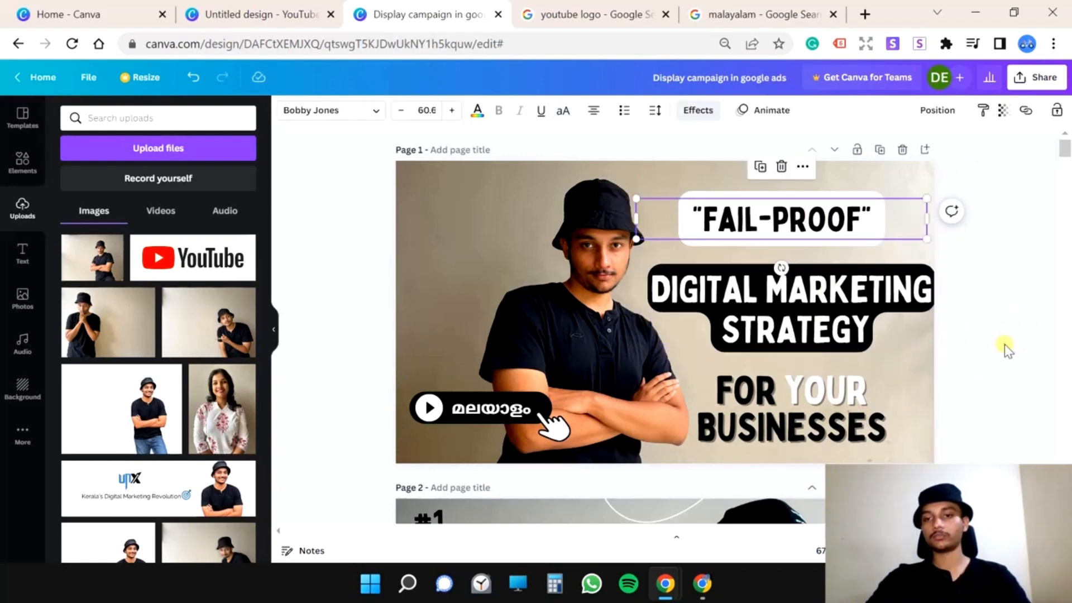
{"action": "left_click", "coordinate": [1004, 344]}
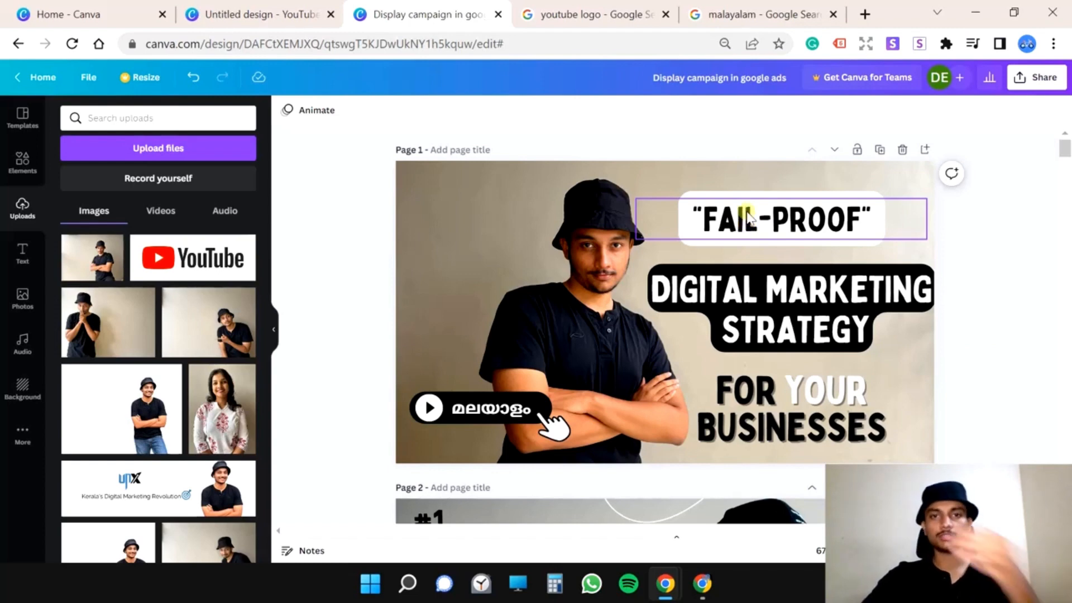
- Enlarge the "FAIL-PROOF" text to font size 78.6 and move it slightly up, clear of the line below
{"action": "left_click", "coordinate": [787, 242]}
{"action": "left_click", "coordinate": [453, 112]}
{"action": "left_click", "coordinate": [452, 111]}
{"action": "left_click", "coordinate": [452, 112]}
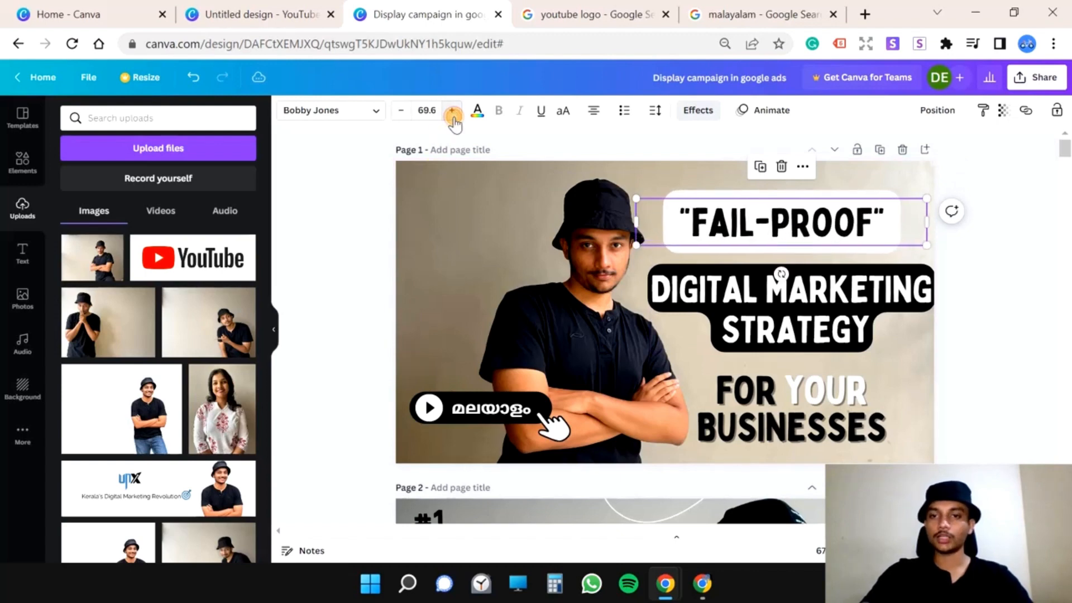
{"action": "left_click", "coordinate": [453, 112]}
{"action": "left_click", "coordinate": [452, 112]}
{"action": "left_click", "coordinate": [452, 111]}
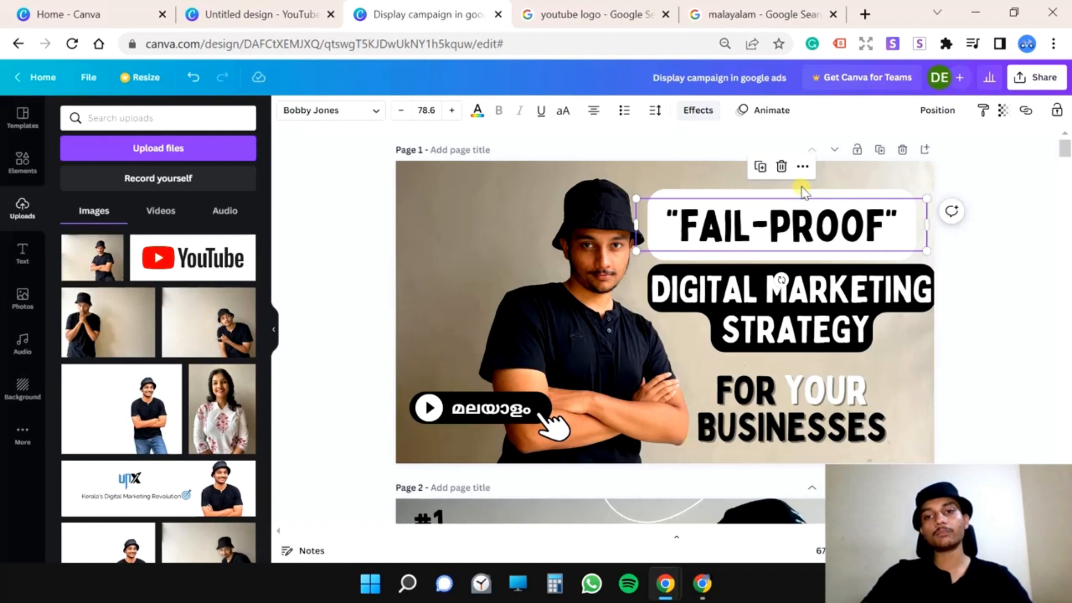
{"action": "left_click", "coordinate": [1019, 285]}
{"action": "left_click", "coordinate": [820, 238]}
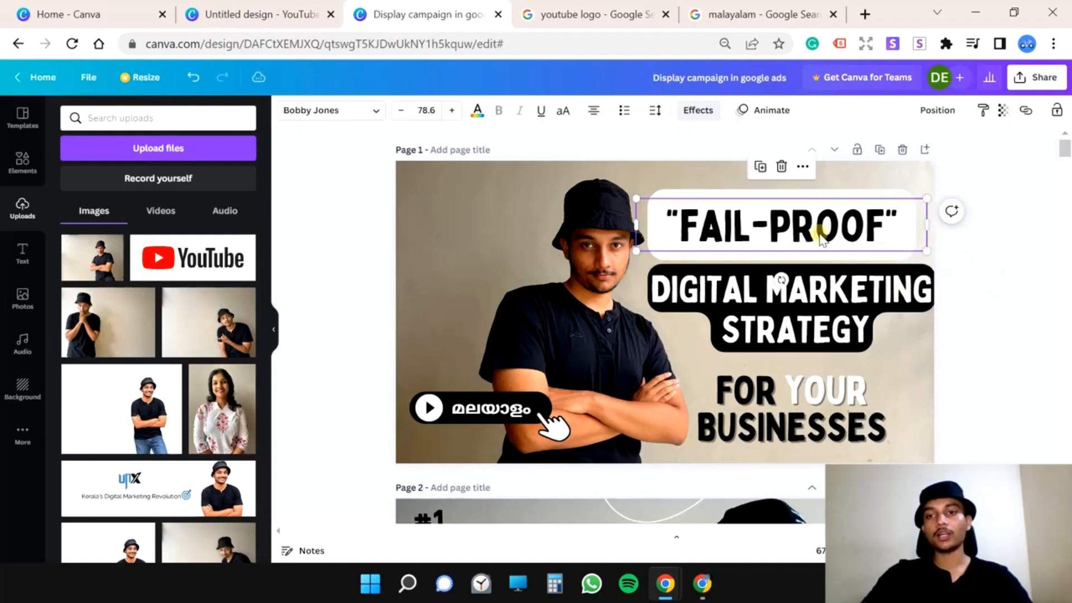
{"action": "left_click_drag", "start_coordinate": [821, 238], "coordinate": [821, 230]}
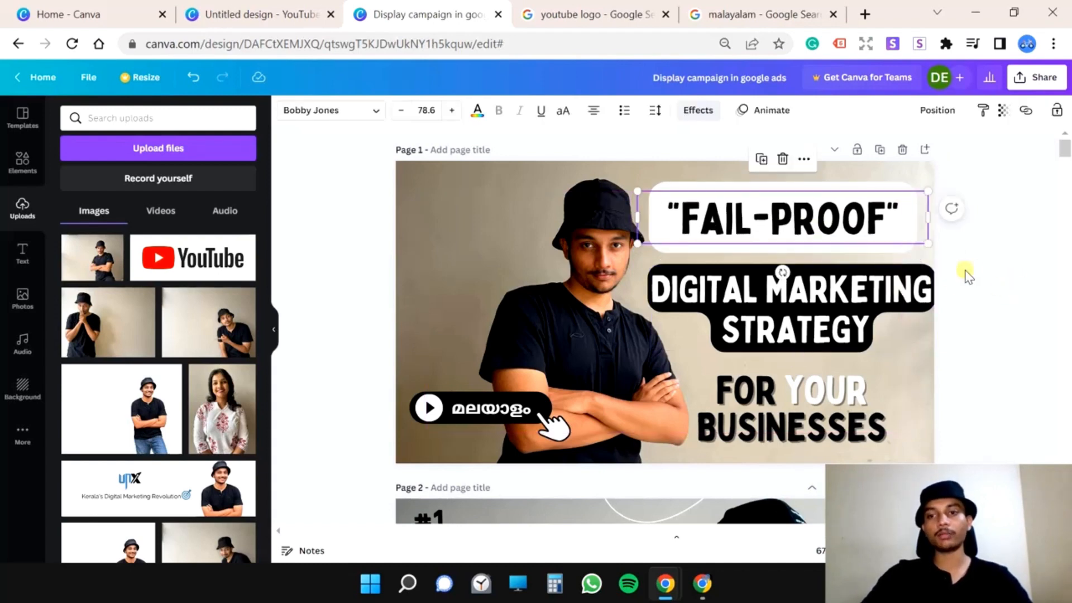
{"action": "left_click", "coordinate": [1032, 288]}
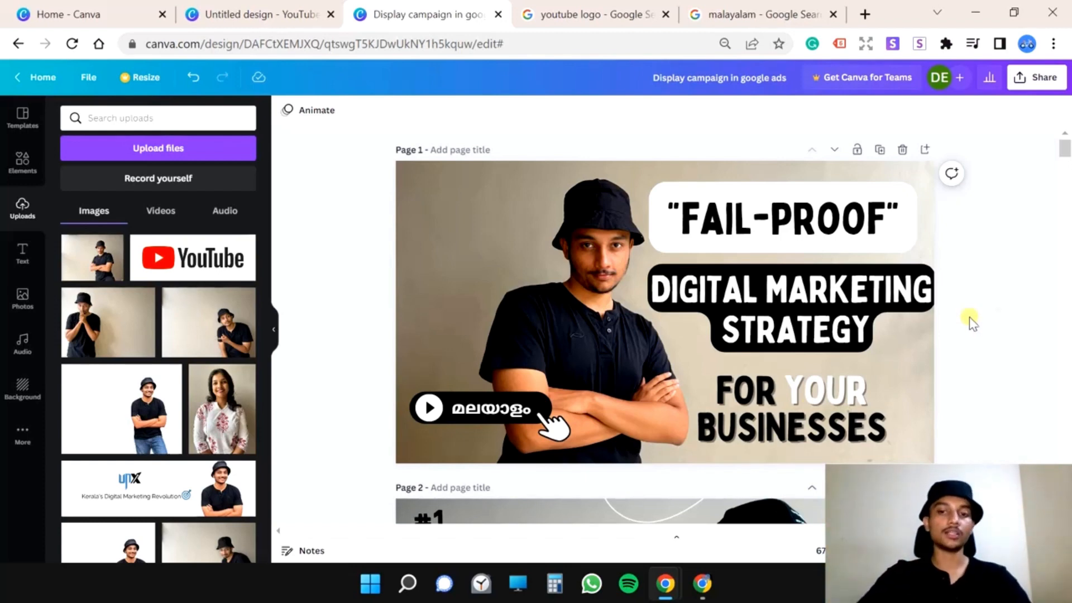
- Remove the shadow effect from the "FOR YOUR BUSINESSES" text by setting its effect style to None
{"action": "left_click", "coordinate": [748, 408]}
{"action": "left_click", "coordinate": [748, 408]}
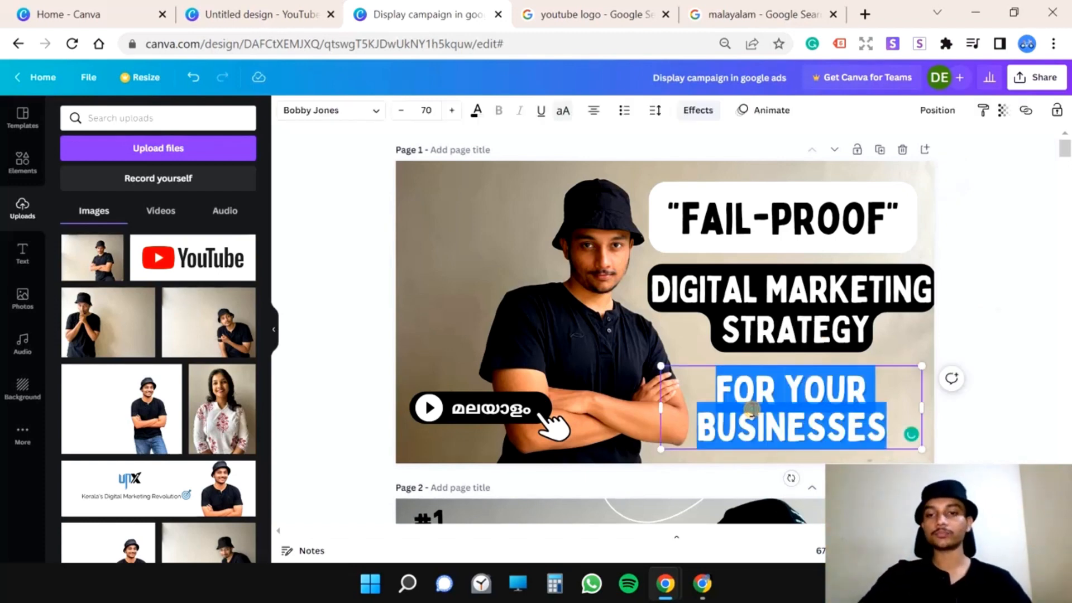
{"action": "left_click", "coordinate": [698, 111]}
{"action": "left_click_drag", "start_coordinate": [150, 278], "coordinate": [72, 268]}
{"action": "left_click", "coordinate": [90, 195]}
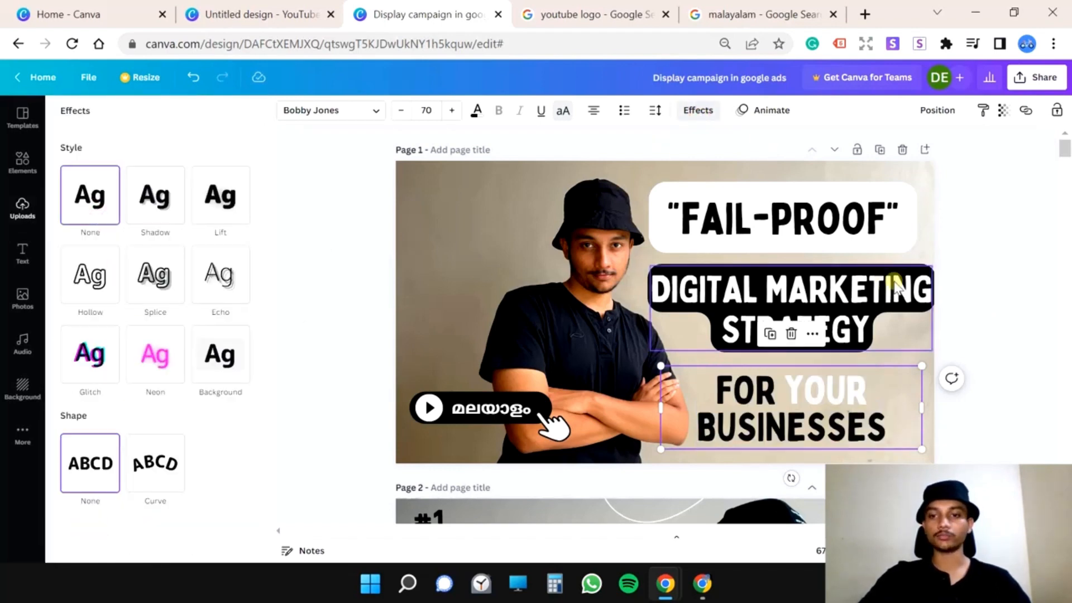
- Change "BUSINESSES" to "BUSINESS!!" and nudge "DIGITAL MARKETING STRATEGY" slightly away from the thumbnail's right edge
{"action": "double_click", "coordinate": [861, 430]}
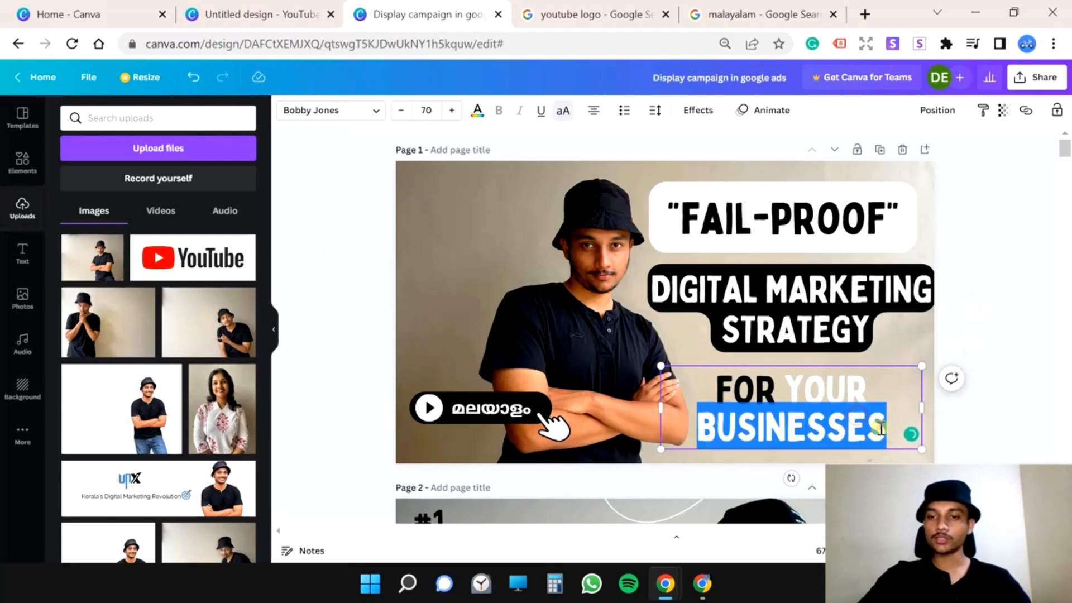
{"action": "left_click", "coordinate": [884, 430]}
{"action": "key", "text": "BackSpace"}
{"action": "key", "text": "BackSpace"}
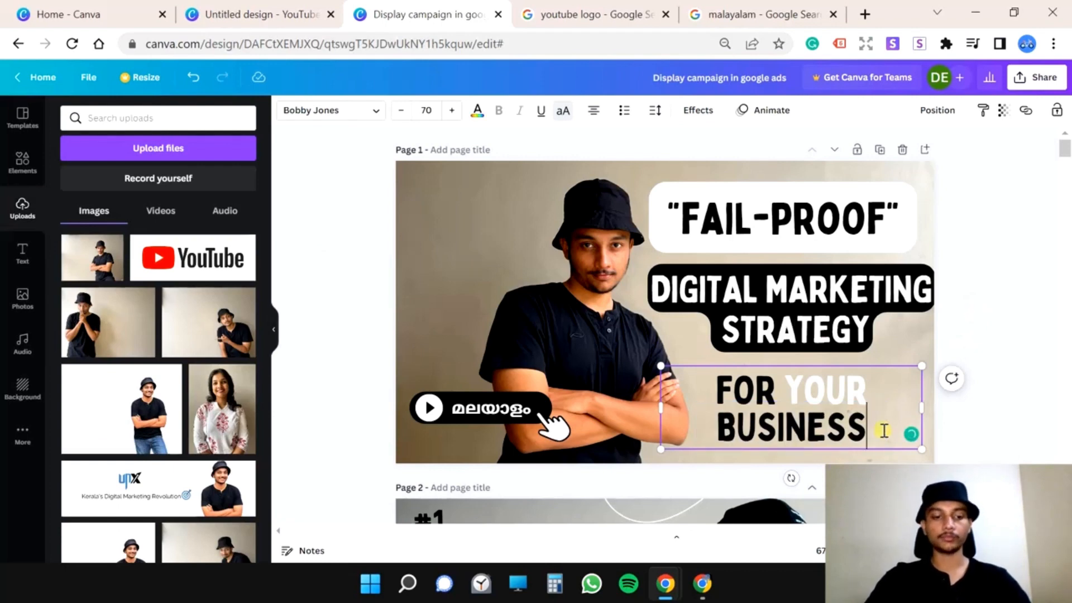
{"action": "type", "text": "!!"}
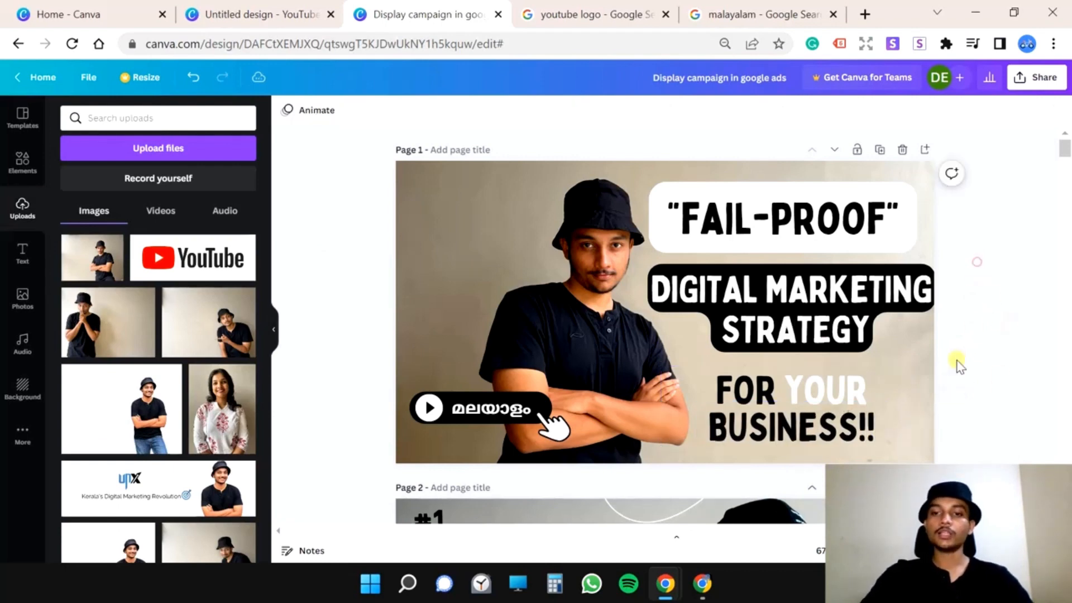
{"action": "left_click_drag", "start_coordinate": [801, 323], "coordinate": [804, 321]}
{"action": "left_click", "coordinate": [948, 239]}
- Replace the "MALAYALAM" button group on page 2 with a copy of page 1's button group with the Malayalam-script label
{"action": "scroll", "coordinate": [741, 213], "scroll_direction": "down", "scroll_amount": 2}
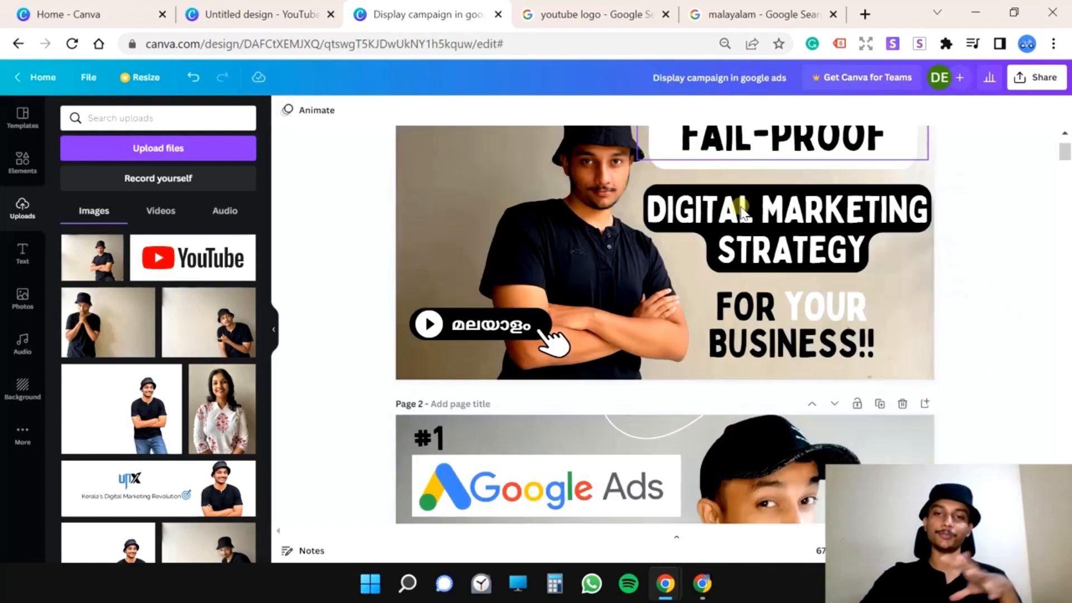
{"action": "scroll", "coordinate": [383, 293], "scroll_direction": "down", "scroll_amount": 5}
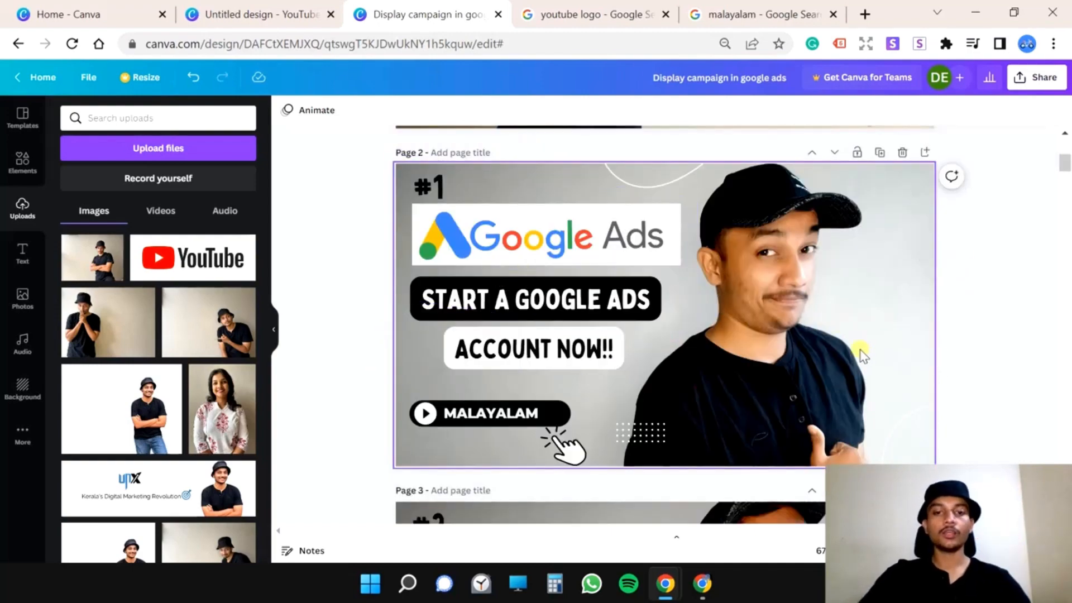
{"action": "scroll", "coordinate": [862, 355], "scroll_direction": "up", "scroll_amount": 3}
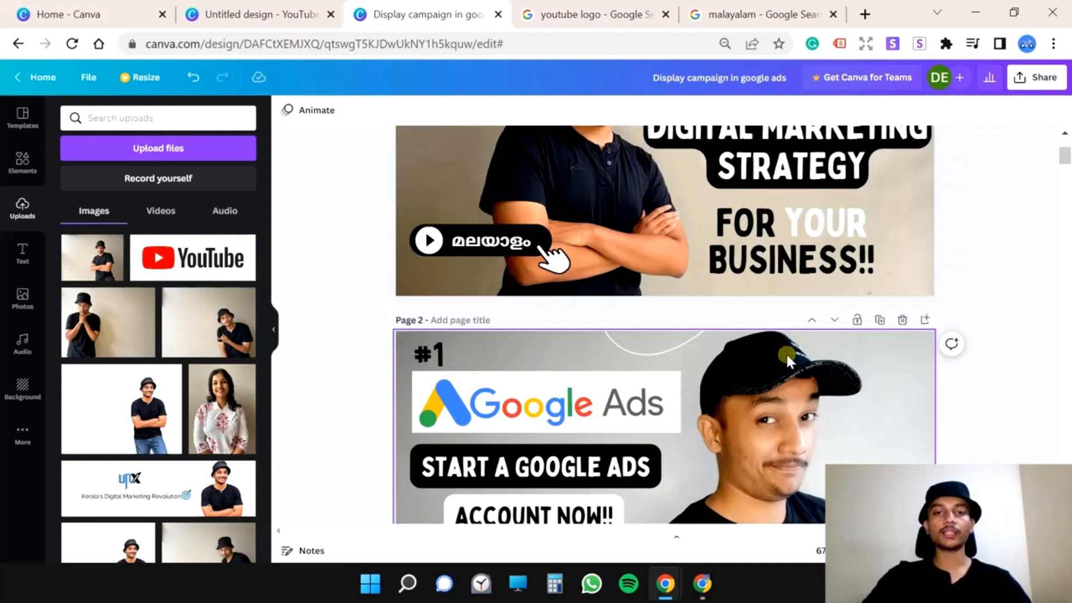
{"action": "left_click", "coordinate": [553, 260]}
{"action": "scroll", "coordinate": [558, 277], "scroll_direction": "down", "scroll_amount": 5}
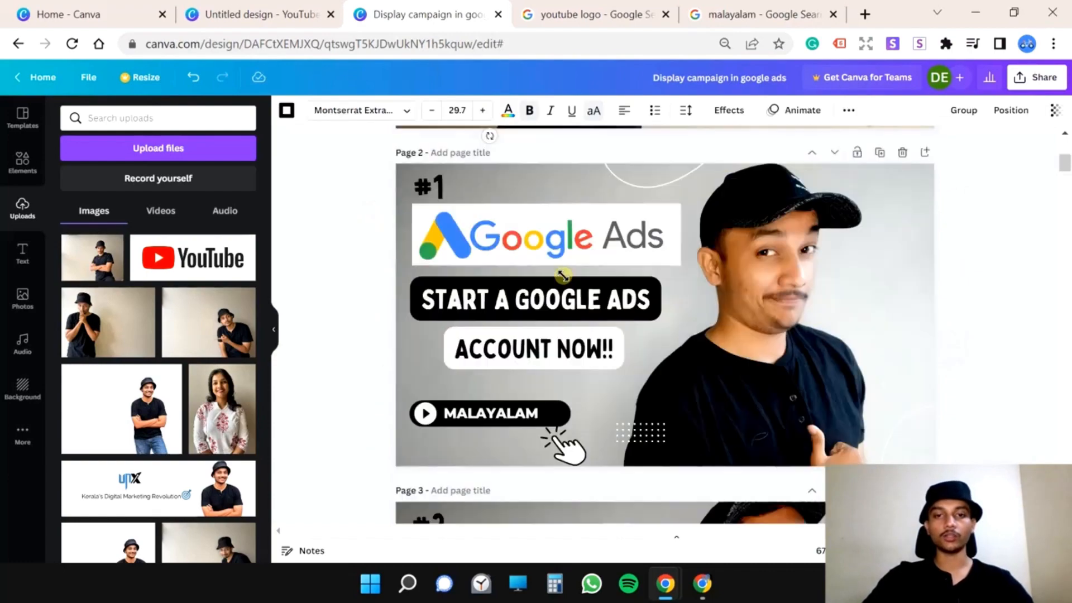
{"action": "left_click_drag", "start_coordinate": [368, 313], "coordinate": [575, 390]}
{"action": "key", "text": "Delete"}
{"action": "key", "text": "ctrl+z"}
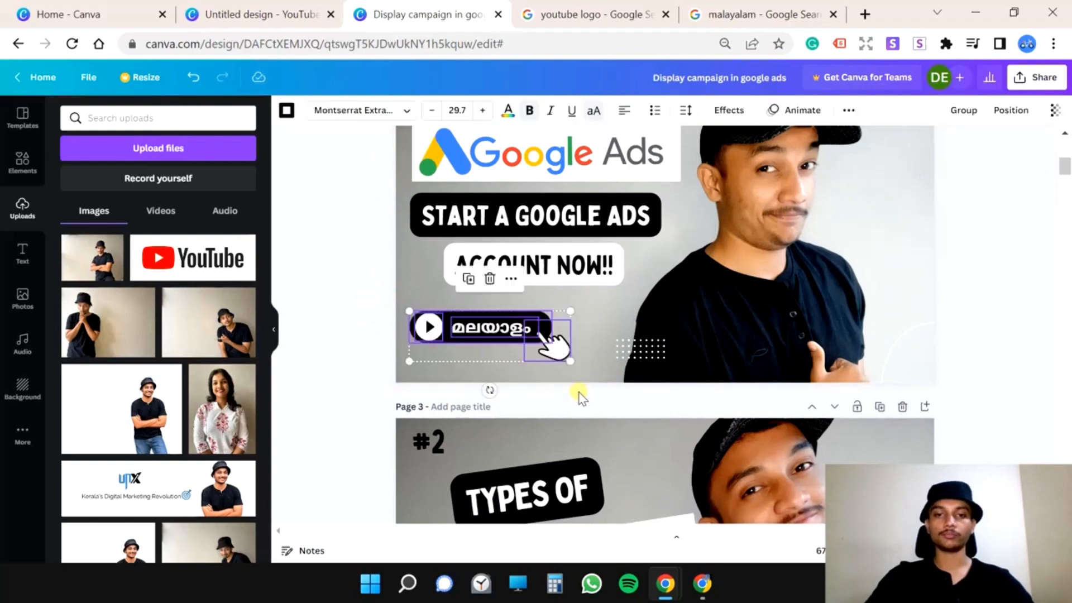
{"action": "left_click", "coordinate": [339, 267]}
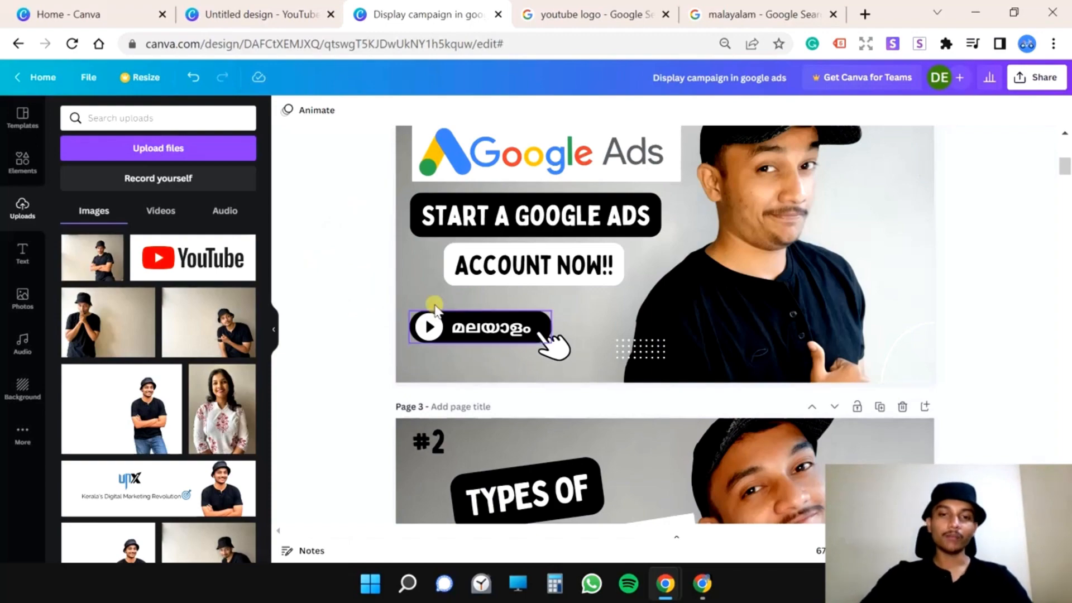
- Shrink the Google Ads logo on page 2 and centre it above "START A GOOGLE ADS"
{"action": "scroll", "coordinate": [536, 343], "scroll_direction": "up", "scroll_amount": 2}
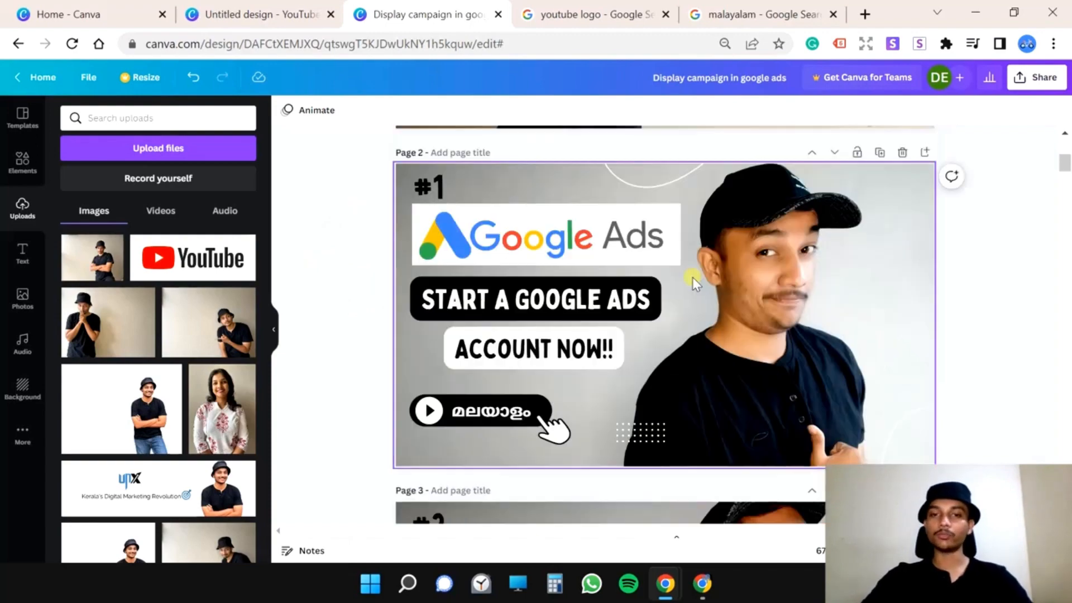
{"action": "left_click", "coordinate": [555, 240]}
{"action": "scroll", "coordinate": [536, 248], "scroll_direction": "down", "scroll_amount": 3}
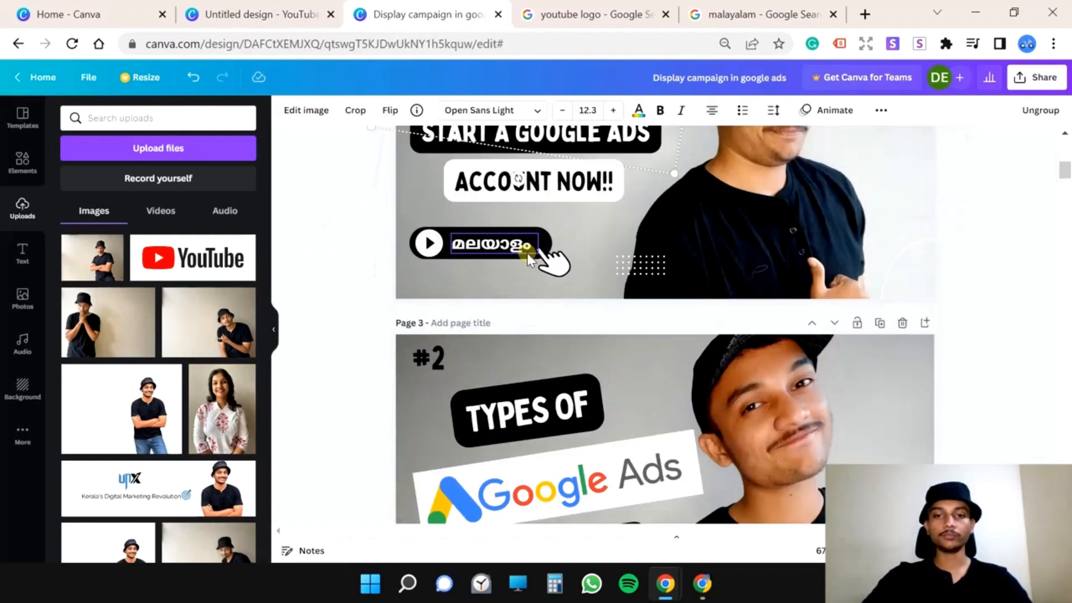
{"action": "scroll", "coordinate": [529, 258], "scroll_direction": "up", "scroll_amount": 3}
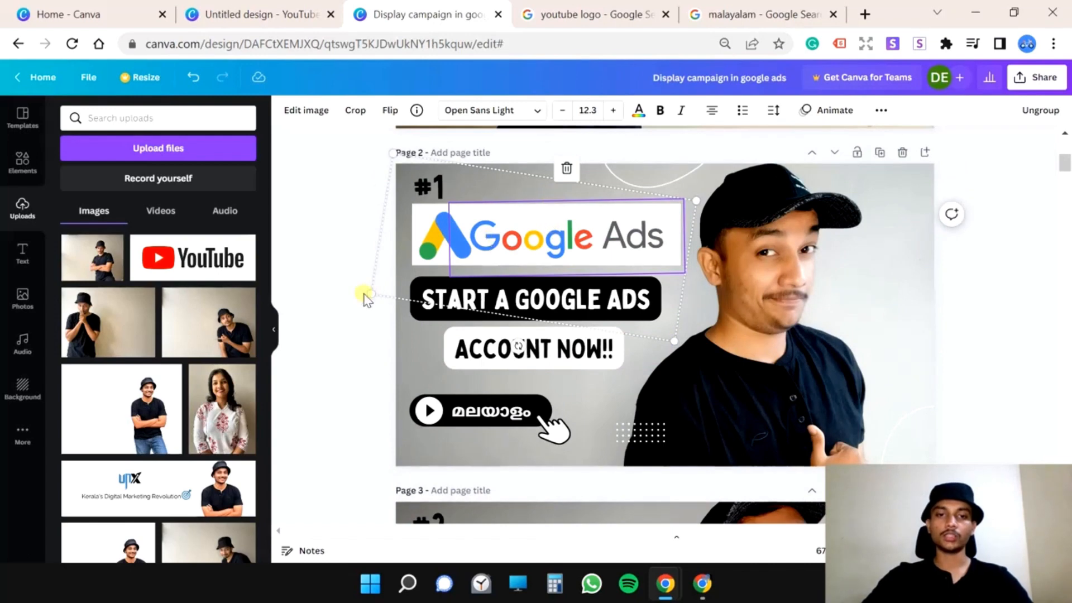
{"action": "left_click", "coordinate": [365, 293]}
{"action": "left_click", "coordinate": [440, 255]}
{"action": "left_click_drag", "start_coordinate": [375, 290], "coordinate": [435, 263]}
{"action": "left_click_drag", "start_coordinate": [587, 225], "coordinate": [552, 234]}
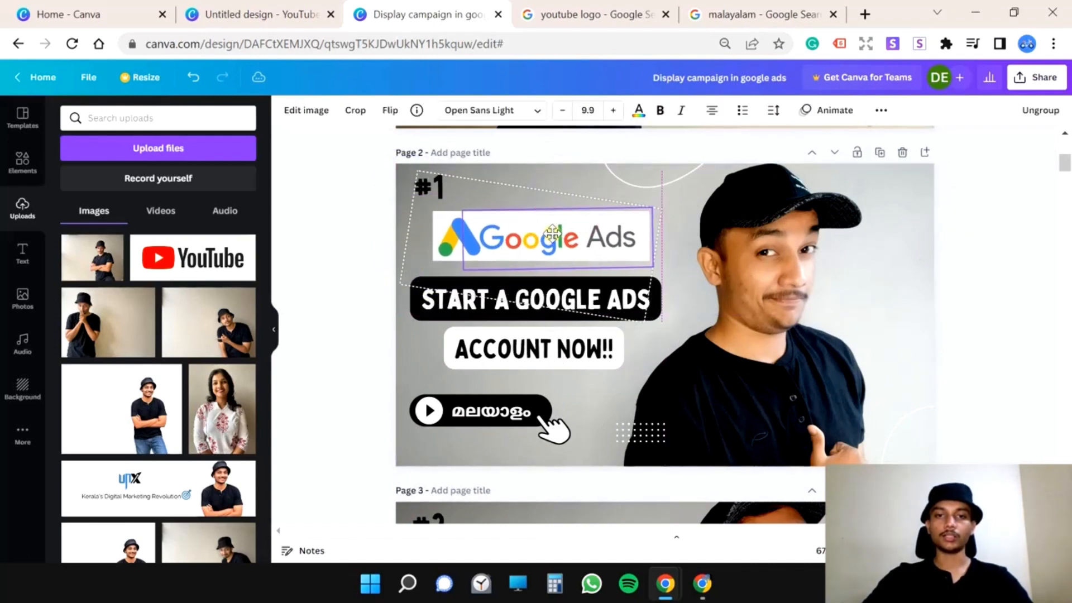
{"action": "left_click", "coordinate": [429, 186]}
{"action": "left_click", "coordinate": [355, 208]}
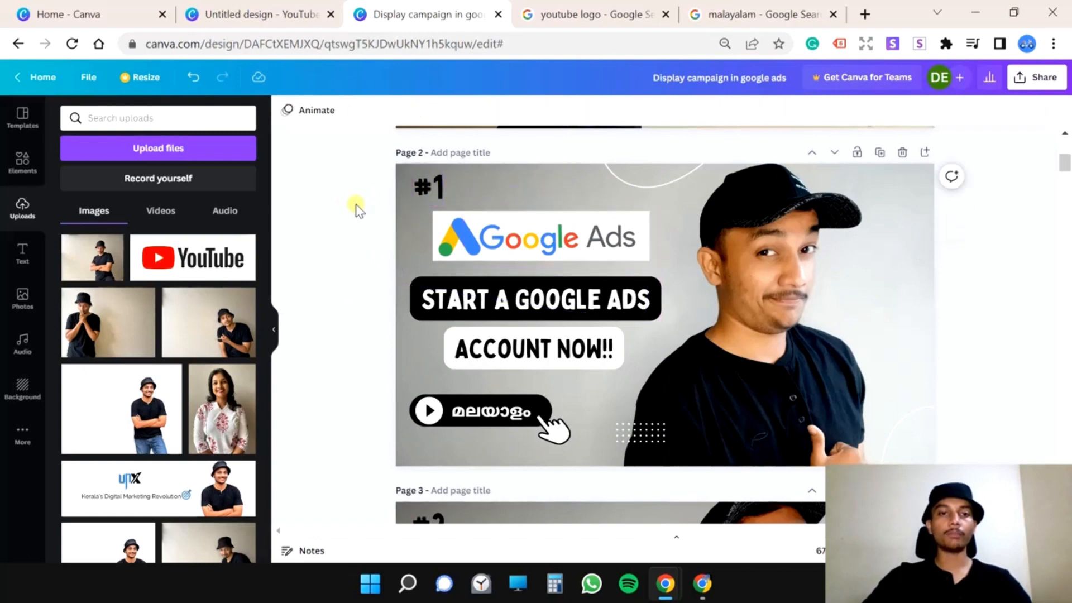
- Search the elements library for "square" in place of "target"
{"action": "left_click", "coordinate": [21, 163]}
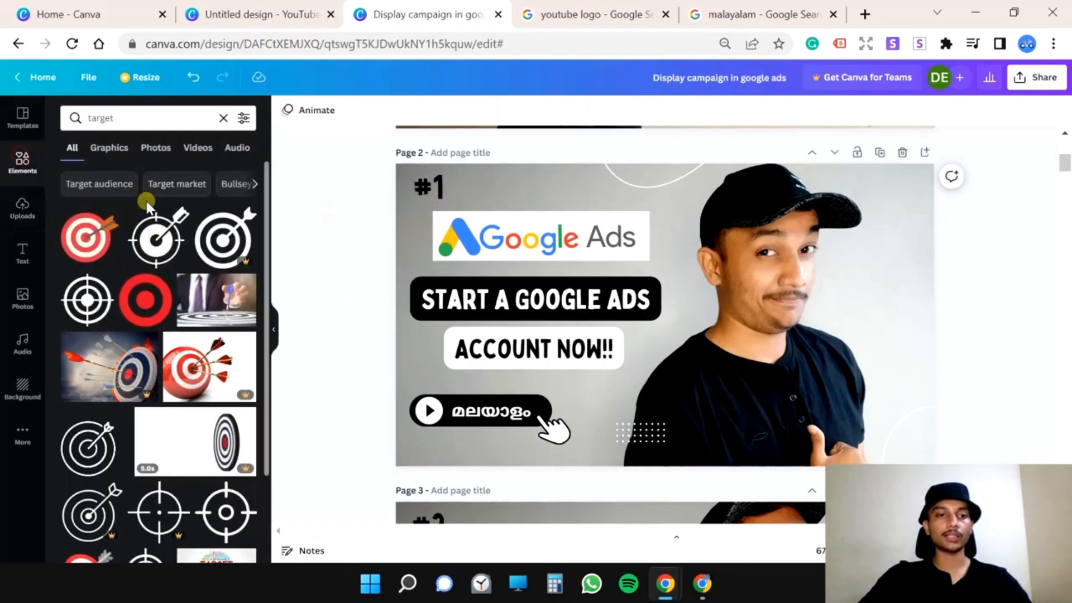
{"action": "double_click", "coordinate": [146, 122]}
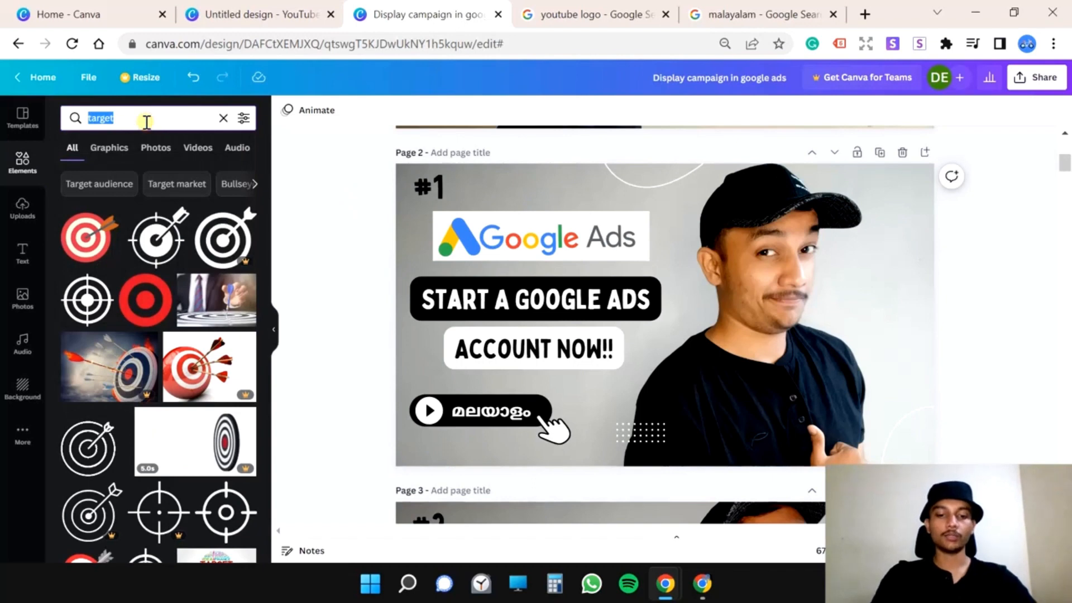
{"action": "type", "text": "square"}
{"action": "key", "text": "Return"}
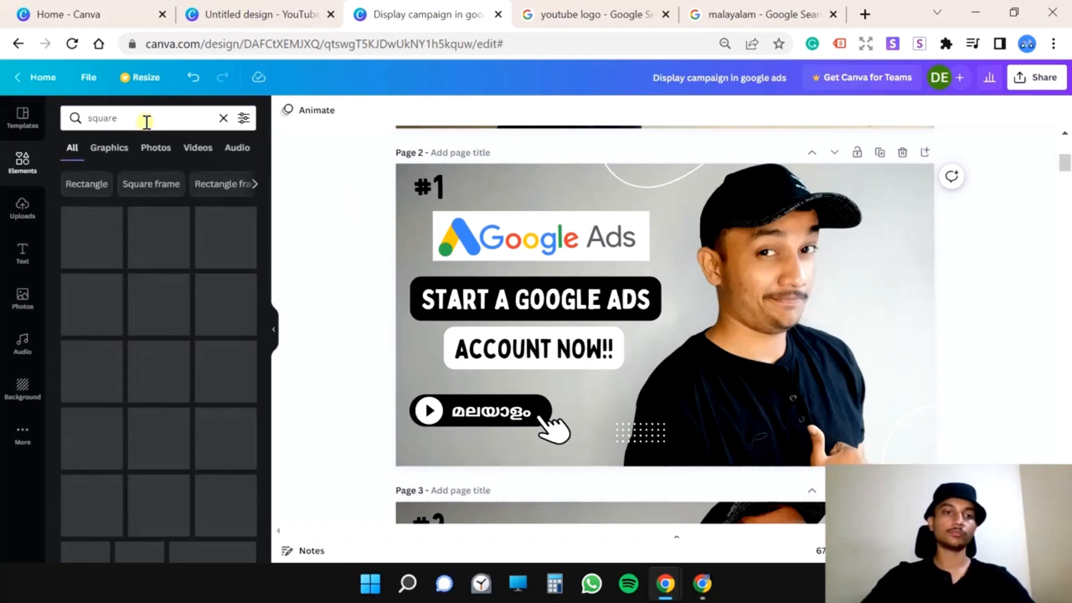
- Add a square shape to page 2, shrink it and place it over the "#1" label
{"action": "left_click", "coordinate": [90, 235]}
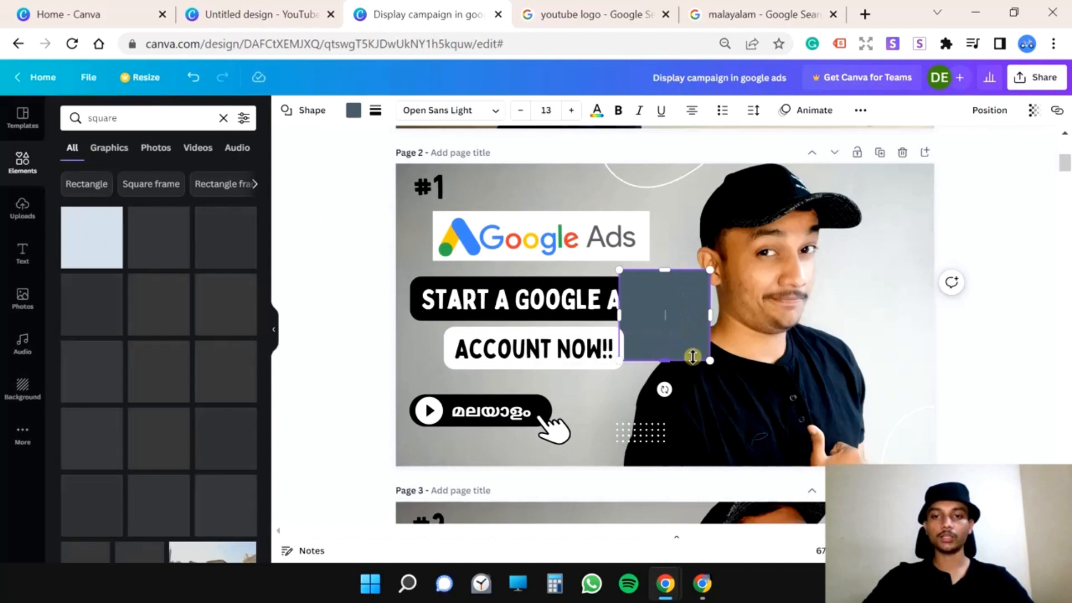
{"action": "left_click_drag", "start_coordinate": [697, 276], "coordinate": [452, 217]}
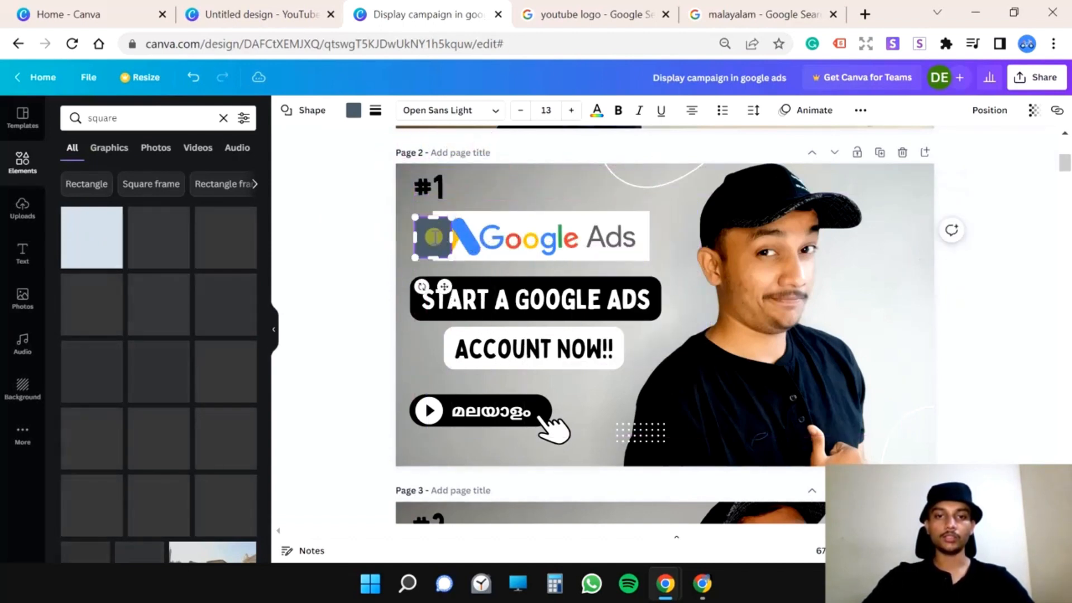
{"action": "left_click_drag", "start_coordinate": [445, 286], "coordinate": [441, 235]}
- Fill the square with white and trim its height so it frames the "#1" label closely
{"action": "left_click", "coordinate": [354, 110]}
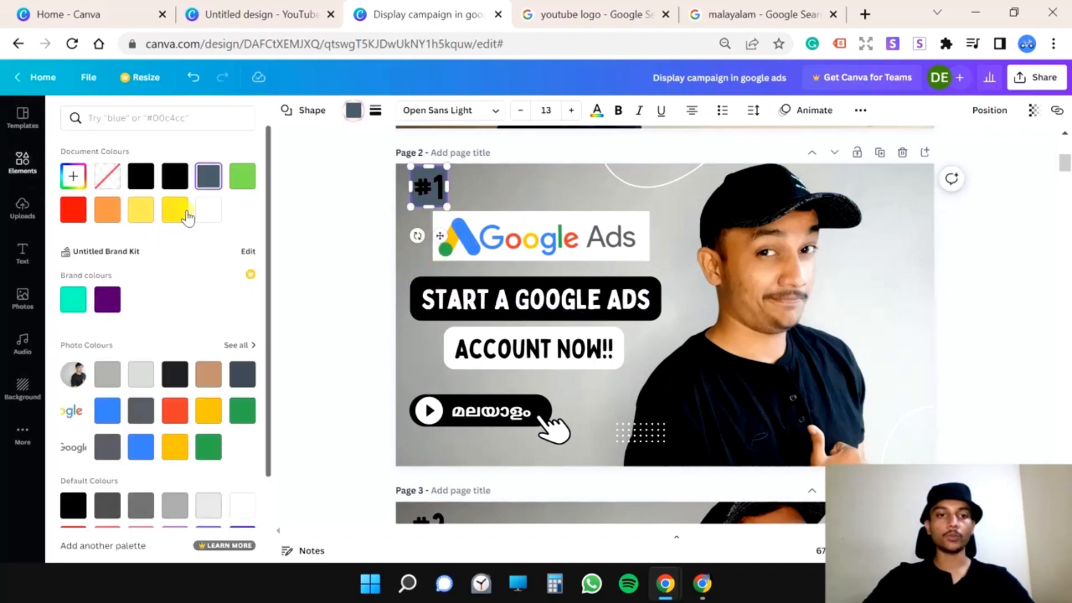
{"action": "left_click", "coordinate": [209, 211]}
{"action": "left_click", "coordinate": [556, 172]}
{"action": "left_click", "coordinate": [430, 193]}
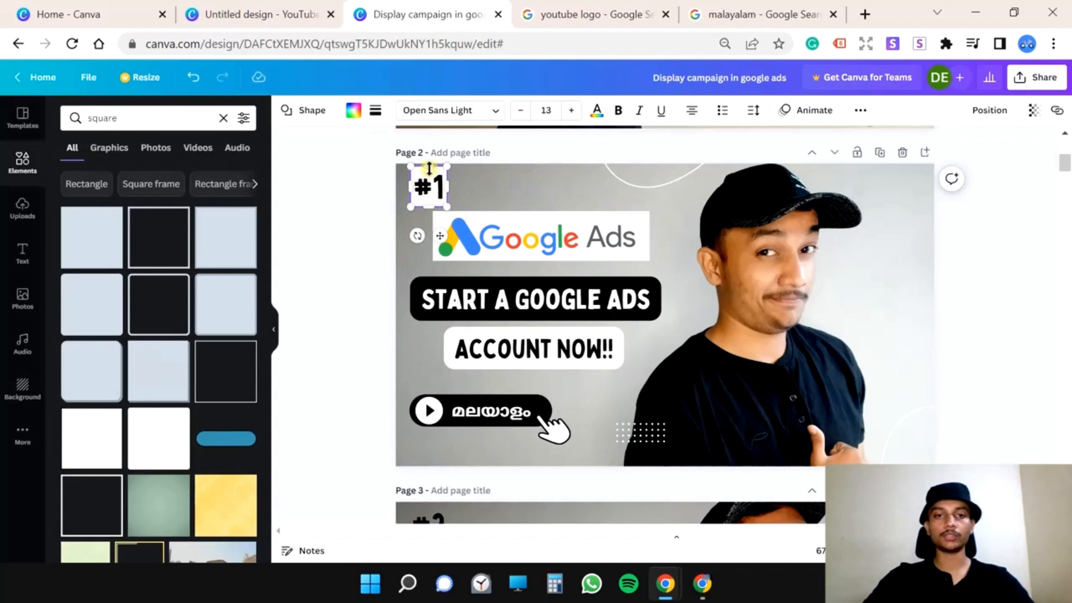
{"action": "left_click_drag", "start_coordinate": [429, 168], "coordinate": [430, 201]}
{"action": "left_click", "coordinate": [516, 173]}
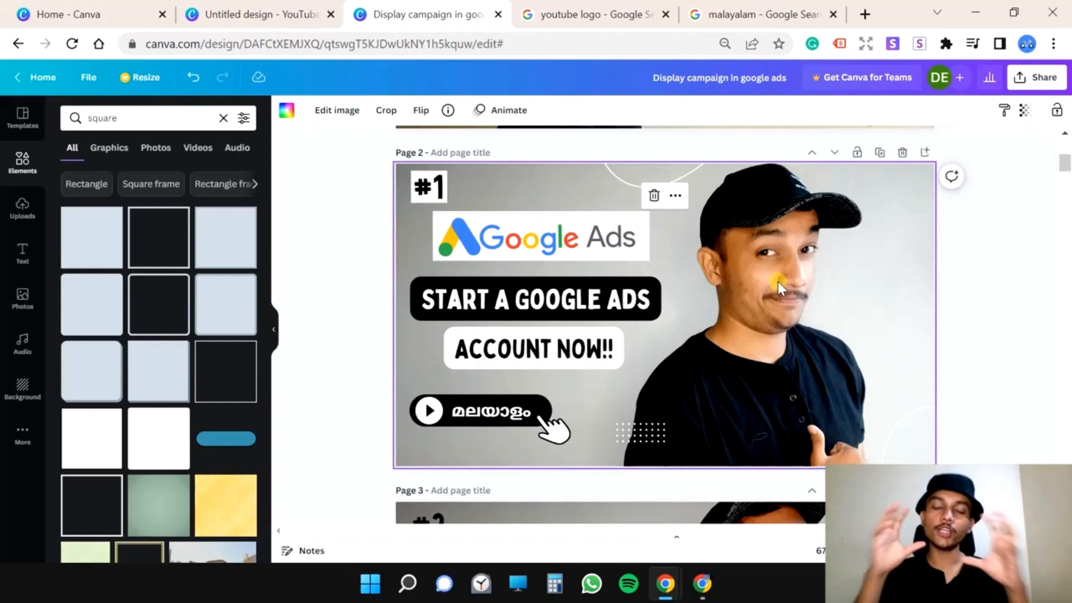
- Close the two Google search pages for the YouTube logo and Malayalam
{"action": "left_click", "coordinate": [666, 14]}
{"action": "left_click", "coordinate": [665, 15]}
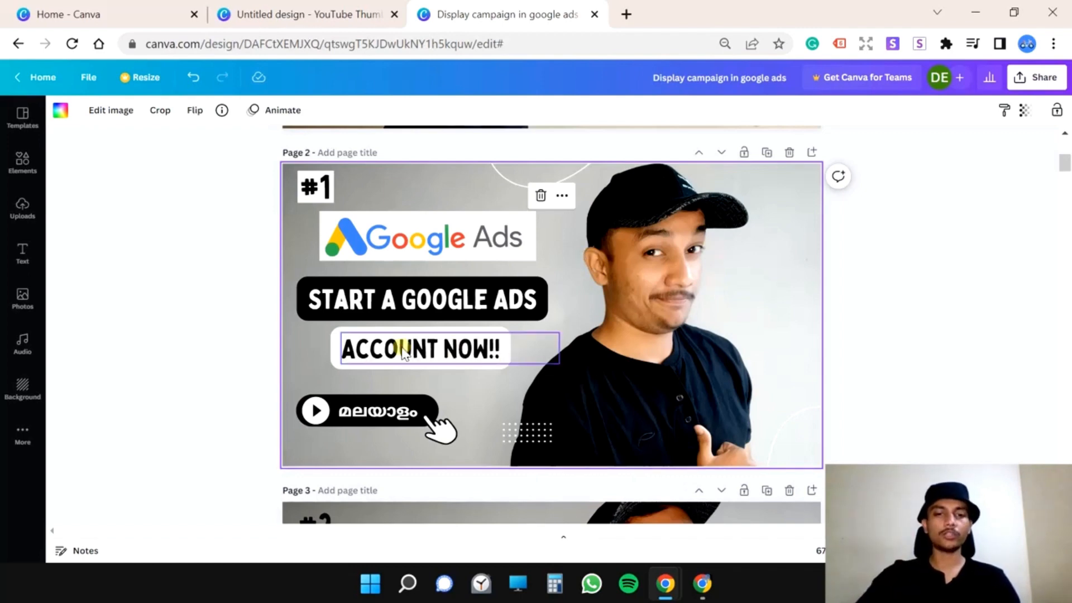
- Enlarge the "ACCOUNT NOW!!" text to size 52.5 and re-centre it below the "START A GOOGLE ADS" headline
{"action": "left_click", "coordinate": [387, 367]}
{"action": "left_click_drag", "start_coordinate": [551, 367], "coordinate": [586, 369]}
{"action": "left_click_drag", "start_coordinate": [469, 397], "coordinate": [458, 398]}
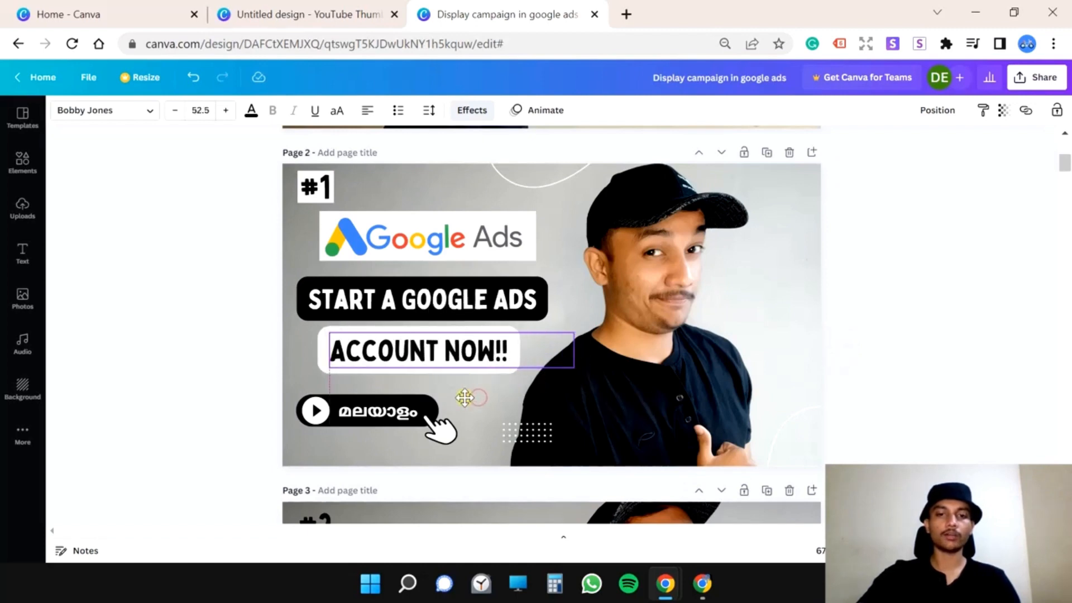
{"action": "left_click", "coordinate": [878, 271]}
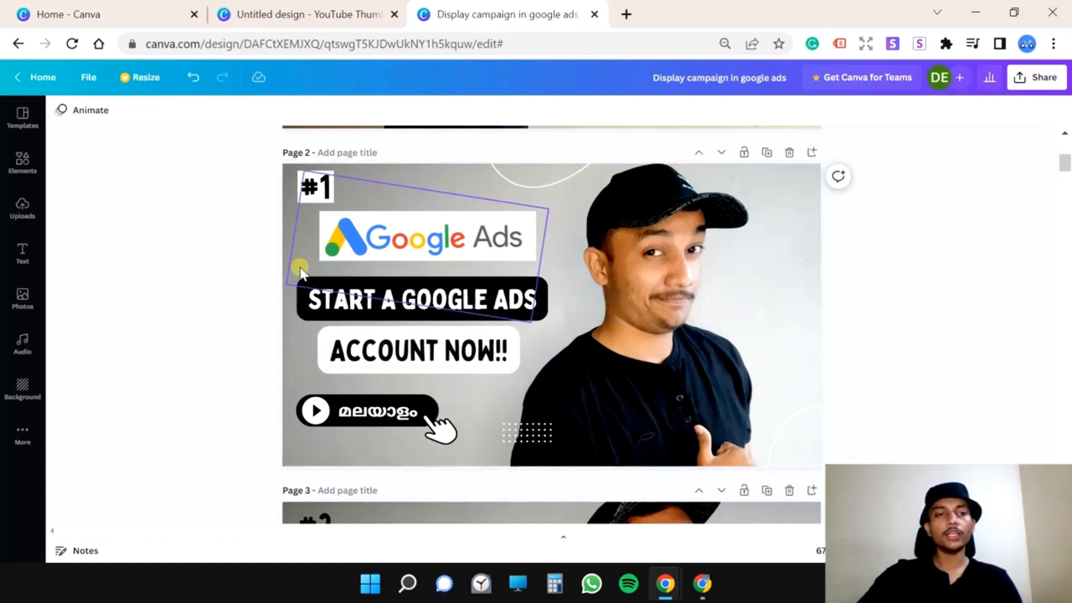
- Search the elements for "now", try the dark and teal "now" graphic on page 2, and delete it
{"action": "left_click", "coordinate": [22, 162]}
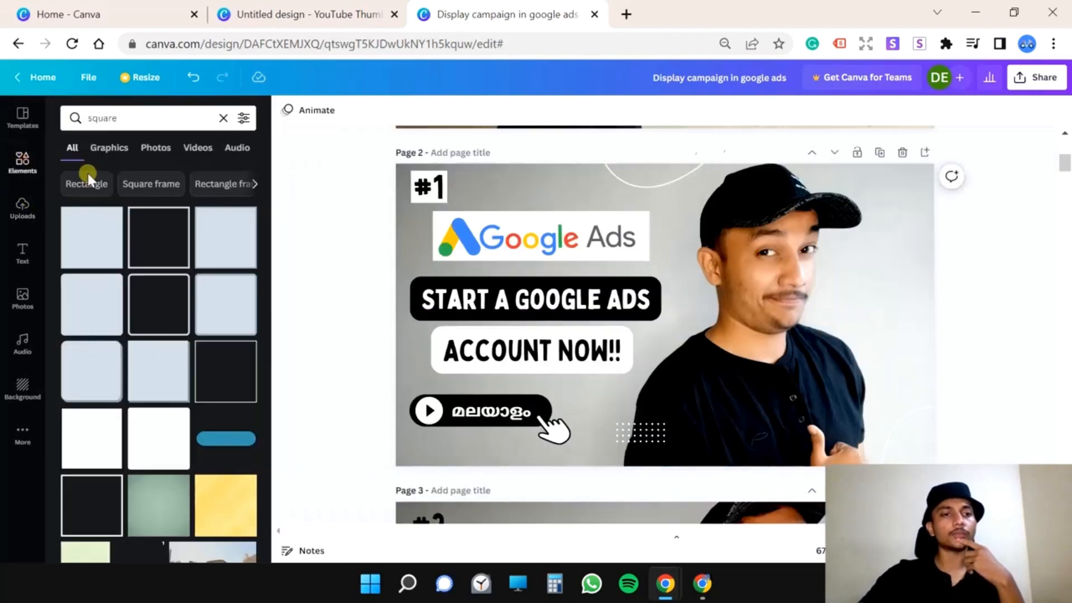
{"action": "double_click", "coordinate": [132, 118]}
{"action": "type", "text": "now"}
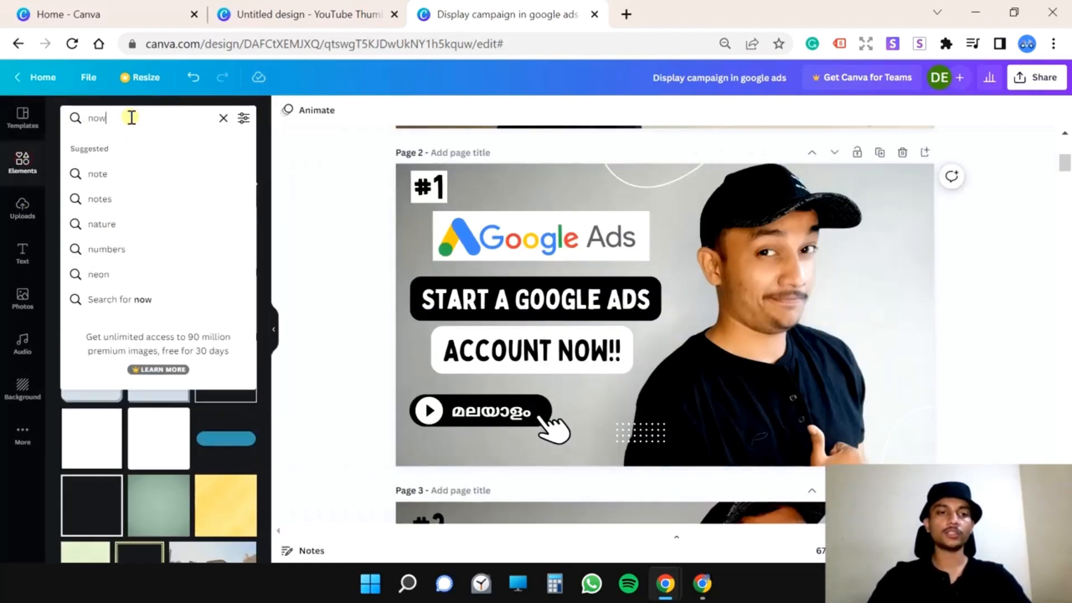
{"action": "key", "text": "Return"}
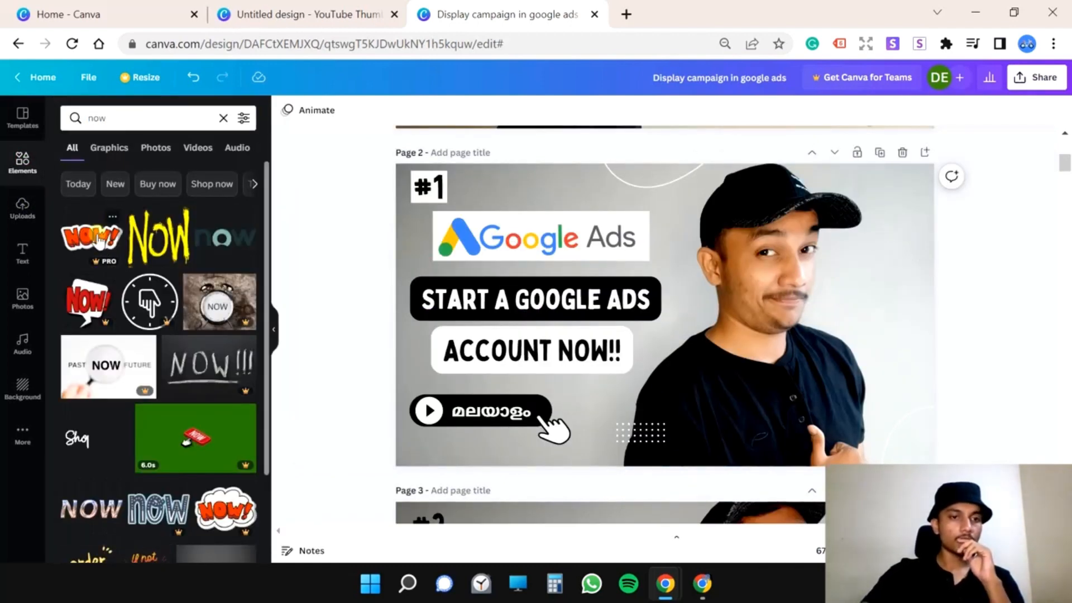
{"action": "left_click", "coordinate": [229, 241]}
{"action": "left_click_drag", "start_coordinate": [697, 305], "coordinate": [772, 282]}
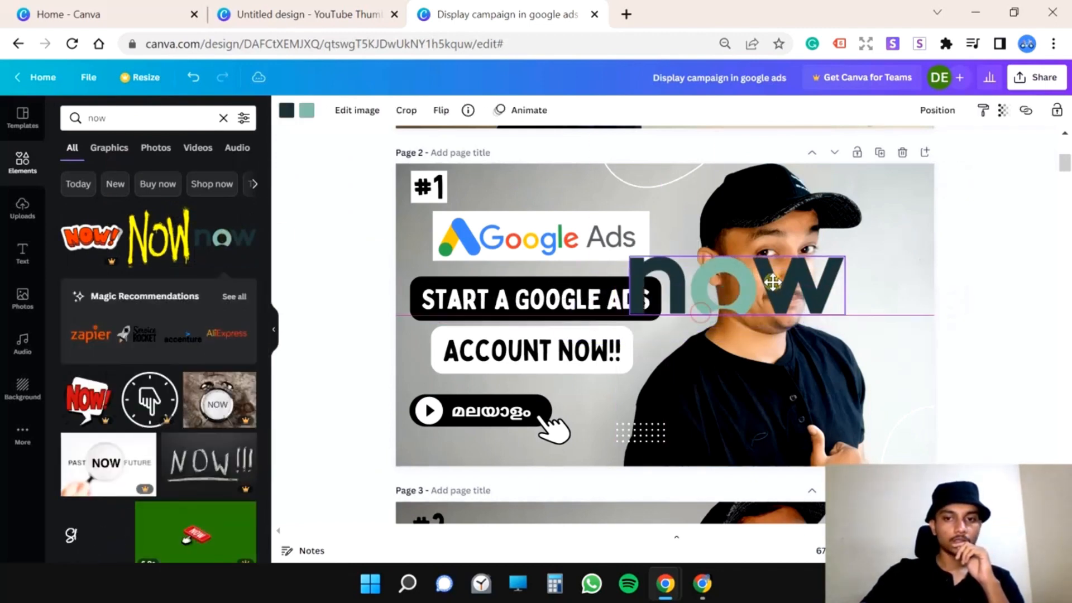
{"action": "key", "text": "Delete"}
{"action": "scroll", "coordinate": [220, 346], "scroll_direction": "down", "scroll_amount": 2}
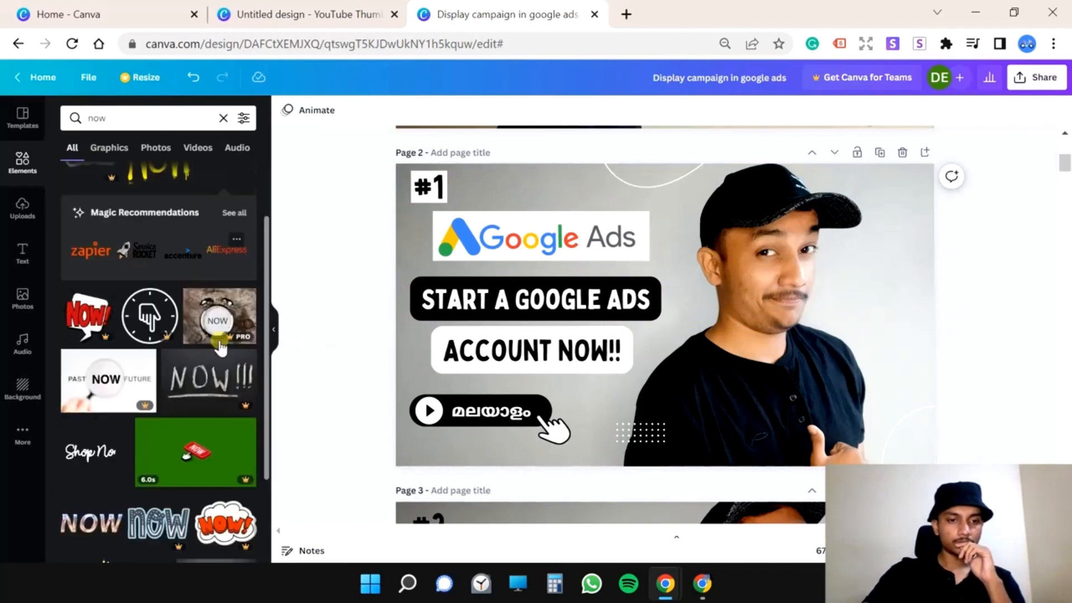
{"action": "scroll", "coordinate": [221, 346], "scroll_direction": "down", "scroll_amount": 6}
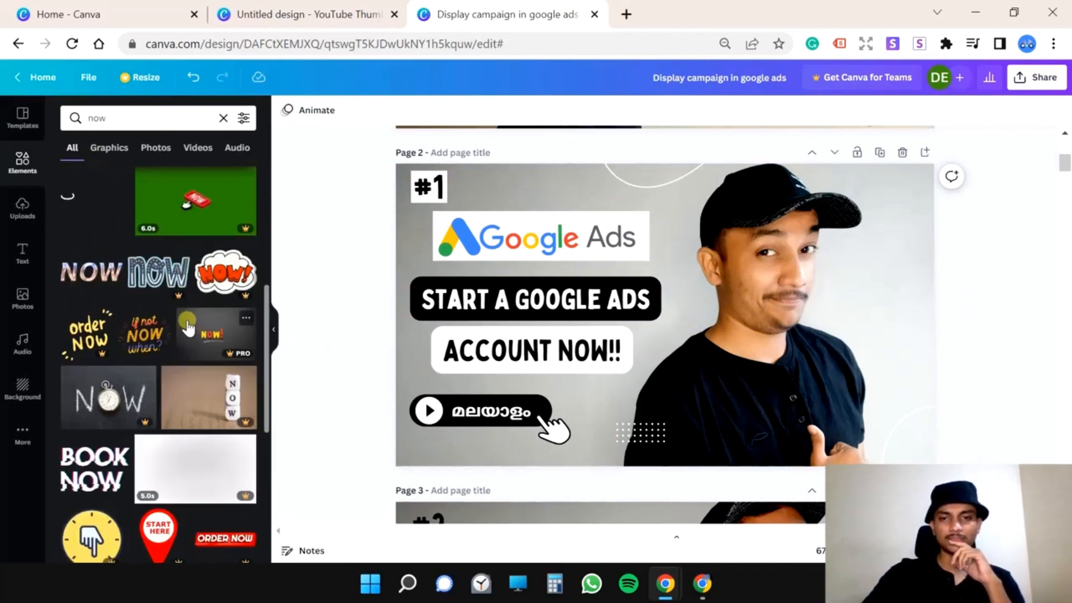
{"action": "scroll", "coordinate": [188, 327], "scroll_direction": "up", "scroll_amount": 6}
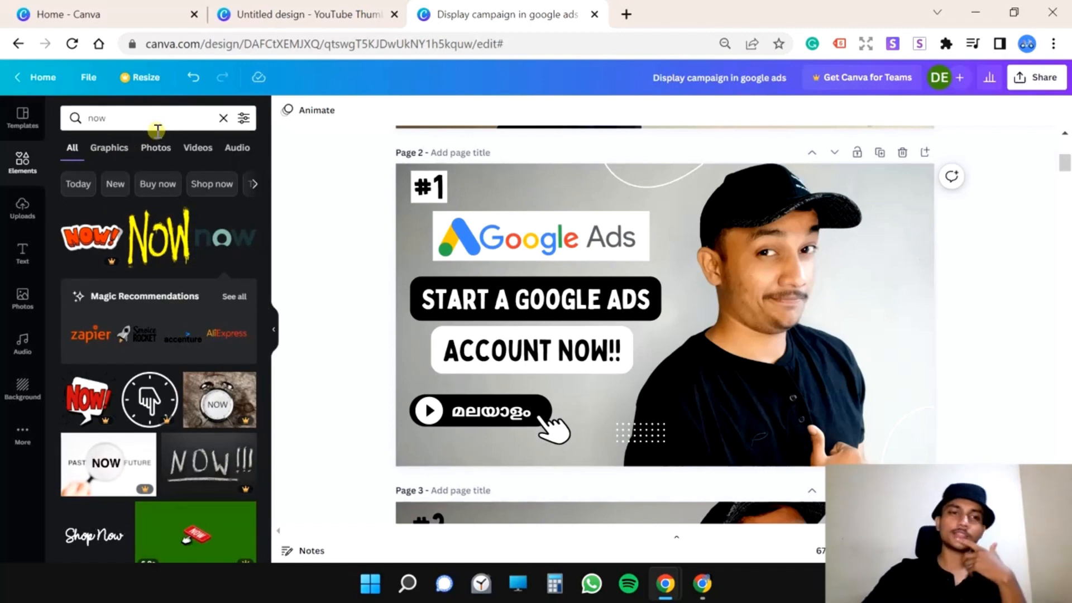
{"action": "double_click", "coordinate": [118, 117]}
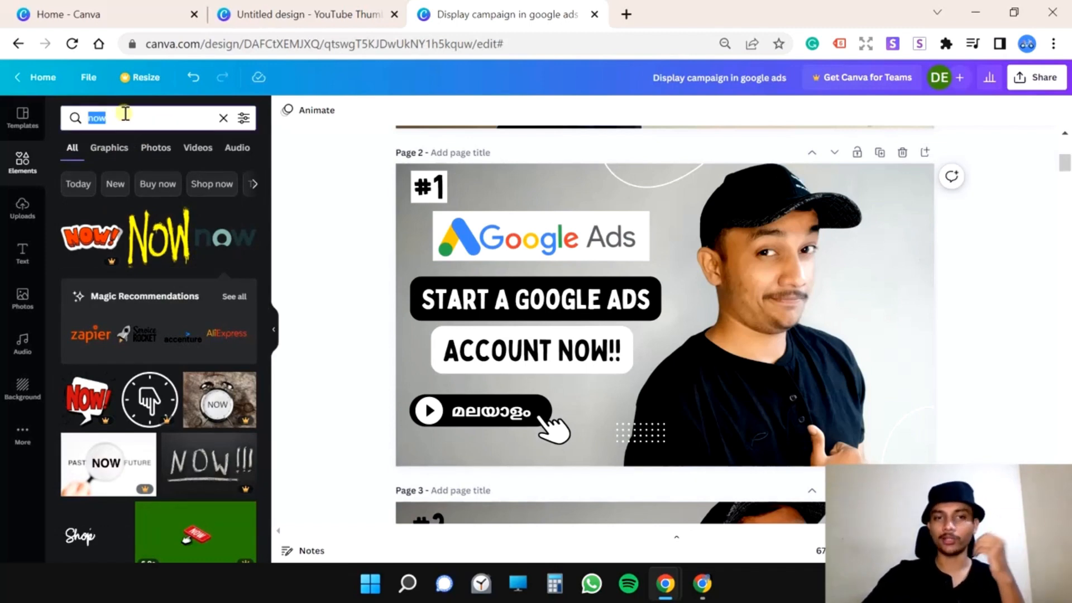
{"action": "left_click", "coordinate": [745, 262]}
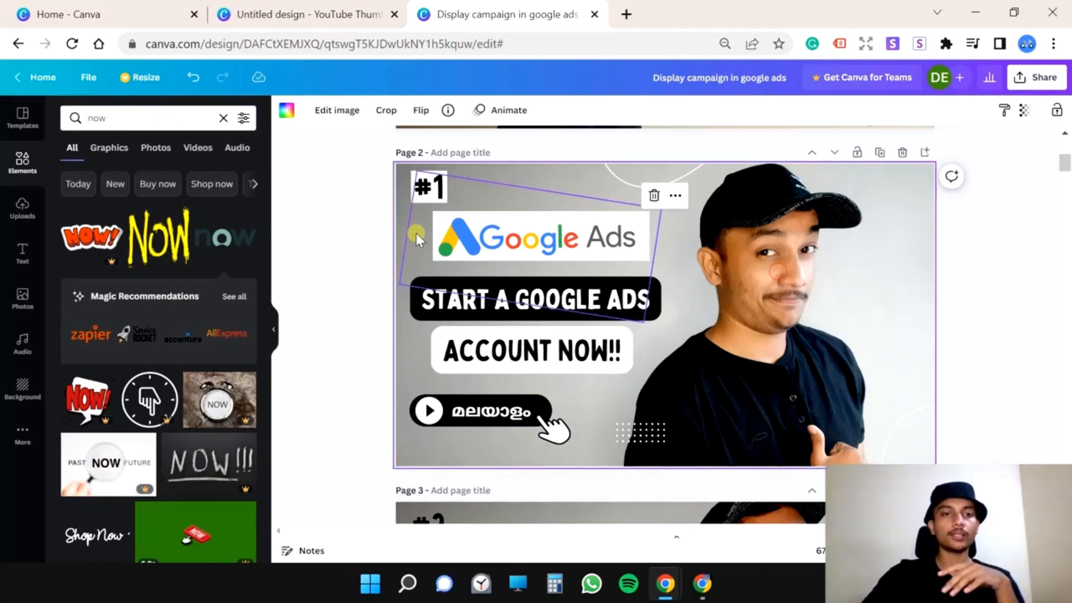
- Insert the uploaded photo of the man in a hat giving a sideways thumbs-up on page 2 and position it
{"action": "left_click", "coordinate": [22, 210]}
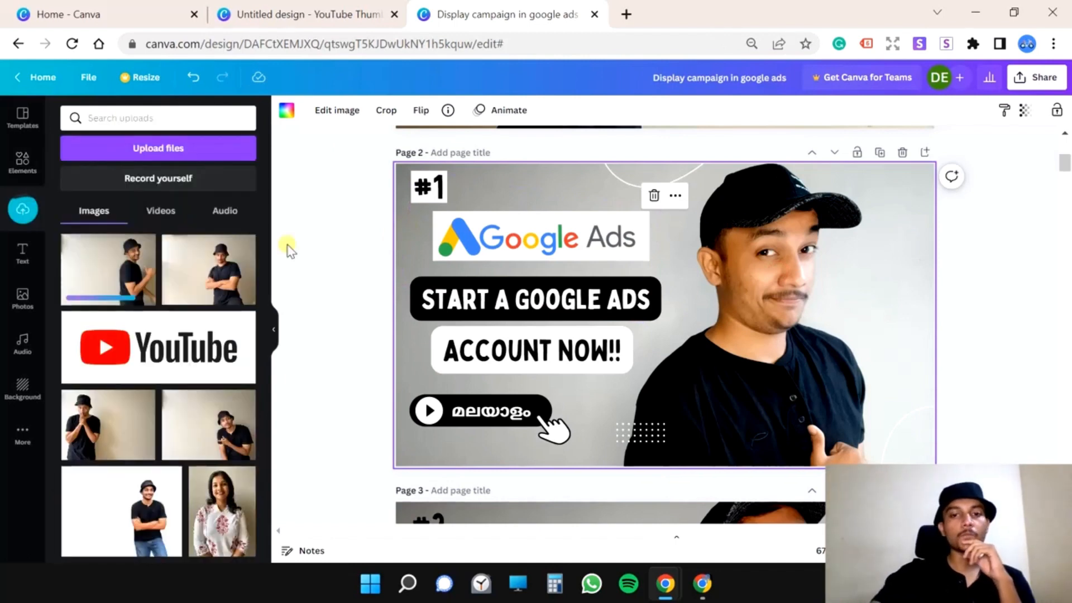
{"action": "left_click", "coordinate": [112, 272]}
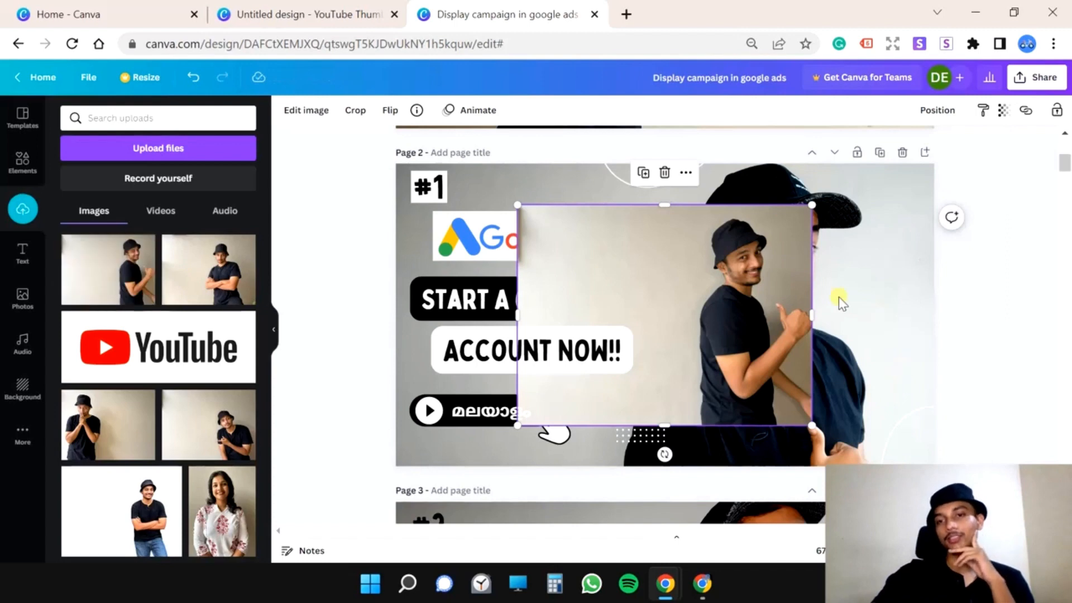
{"action": "left_click_drag", "start_coordinate": [745, 296], "coordinate": [587, 308]}
{"action": "left_click_drag", "start_coordinate": [446, 271], "coordinate": [608, 265]}
- Adjust the inserted photo to brightness -9 and contrast 13
{"action": "left_click", "coordinate": [306, 110]}
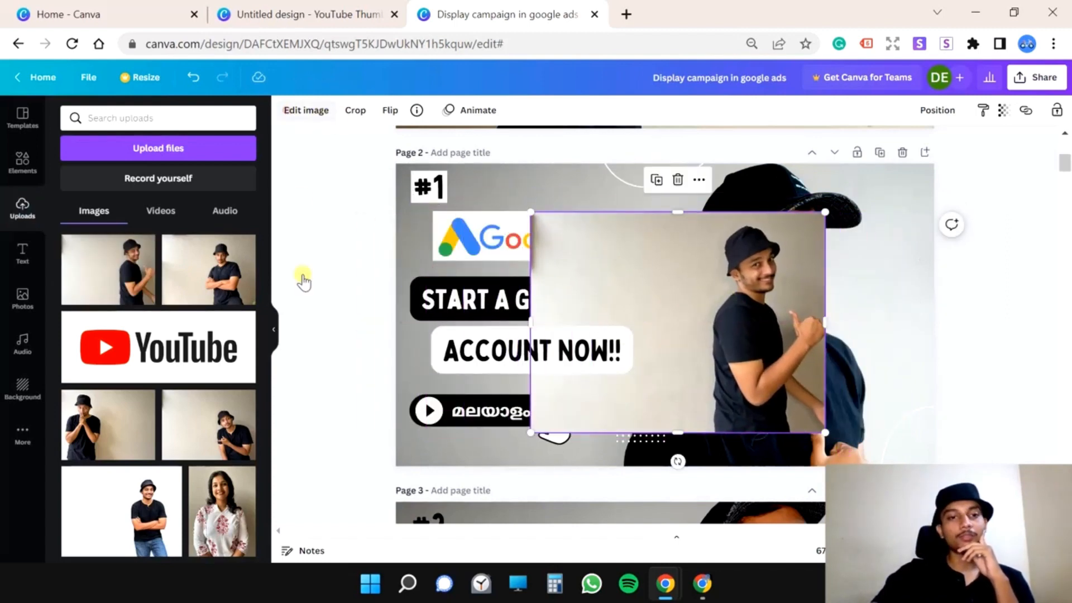
{"action": "left_click_drag", "start_coordinate": [159, 392], "coordinate": [170, 431]}
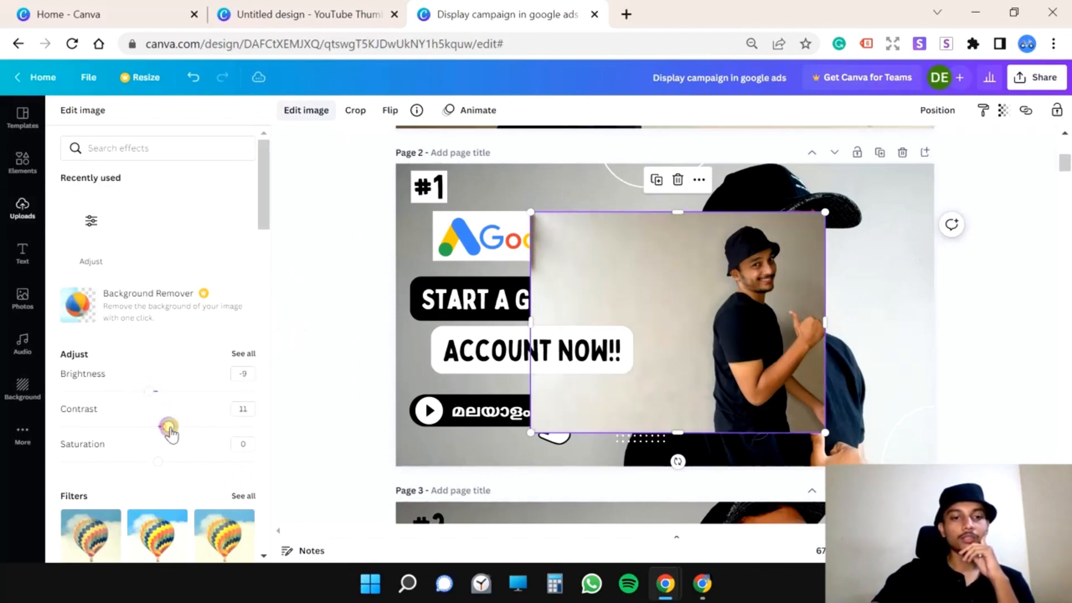
{"action": "left_click", "coordinate": [158, 462]}
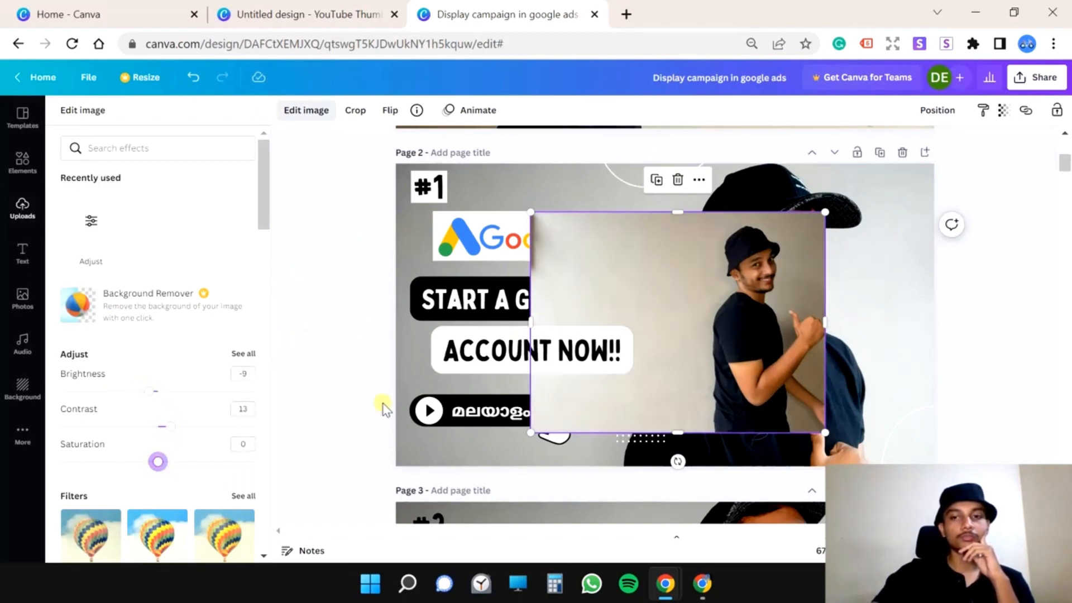
- Replace the page 2 background with the thumbs-up photo and shift it down within the frame to show the whole hat
{"action": "right_click", "coordinate": [758, 249]}
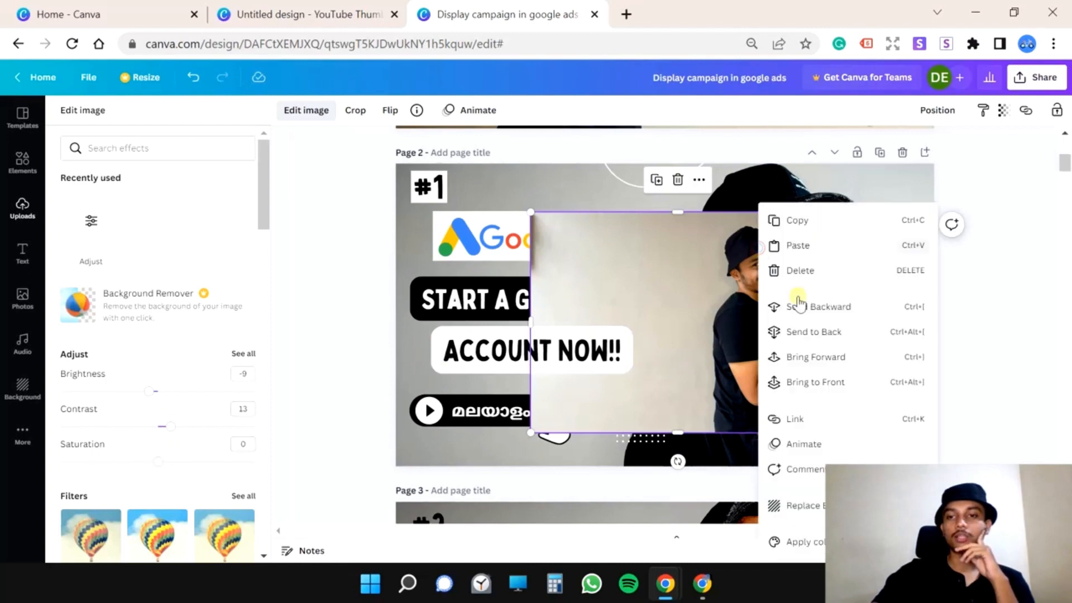
{"action": "left_click", "coordinate": [803, 507]}
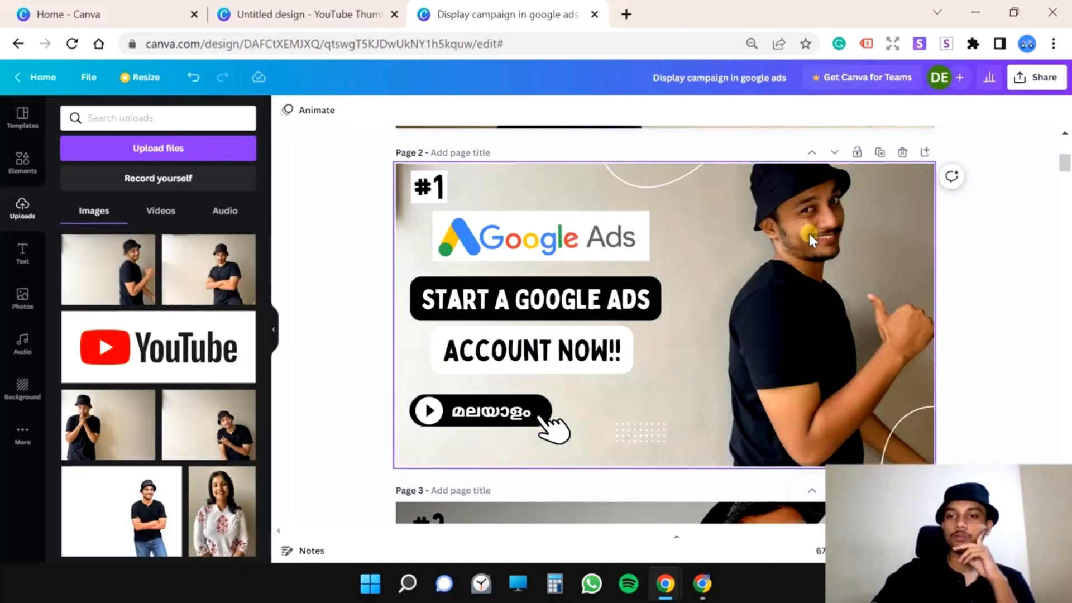
{"action": "double_click", "coordinate": [773, 268]}
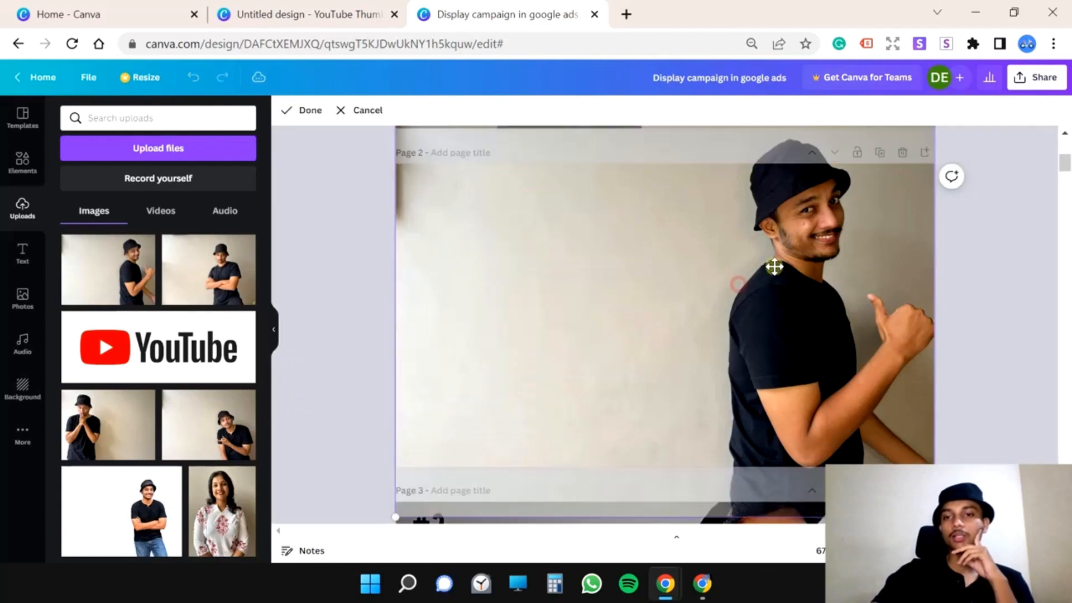
{"action": "left_click_drag", "start_coordinate": [772, 268], "coordinate": [773, 291]}
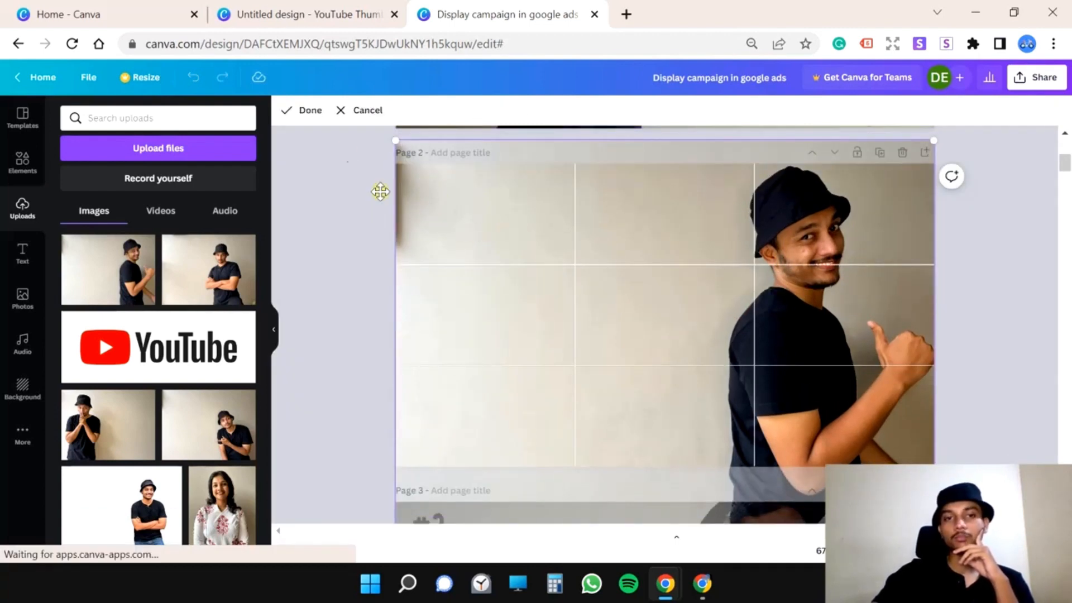
{"action": "left_click", "coordinate": [312, 111]}
- Detach the thumbs-up photo from the page 2 background and crop its dark left edge, top and lower part
{"action": "right_click", "coordinate": [807, 241]}
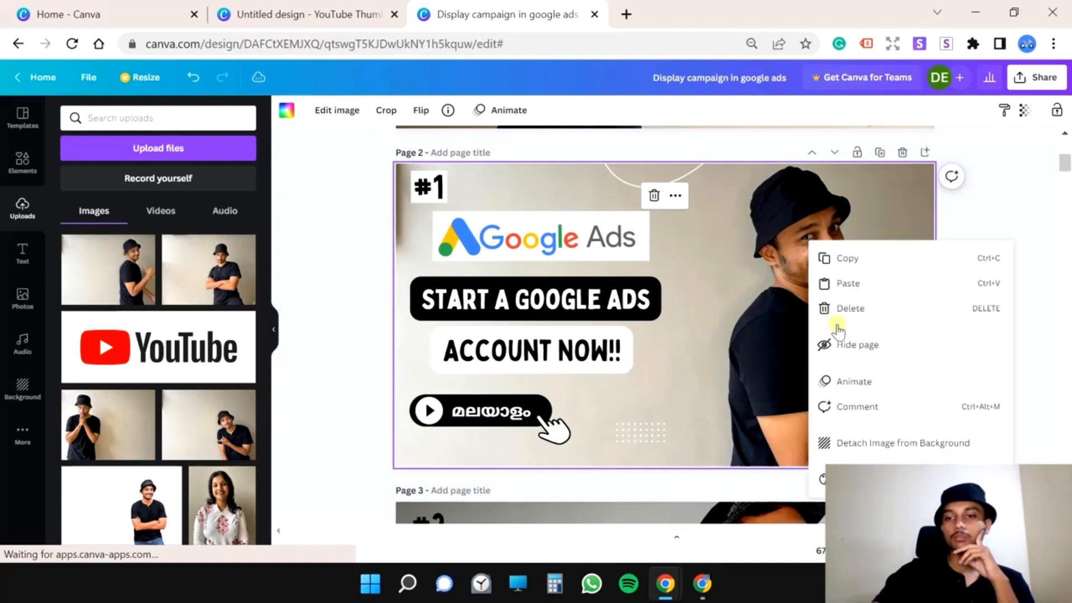
{"action": "left_click", "coordinate": [877, 452]}
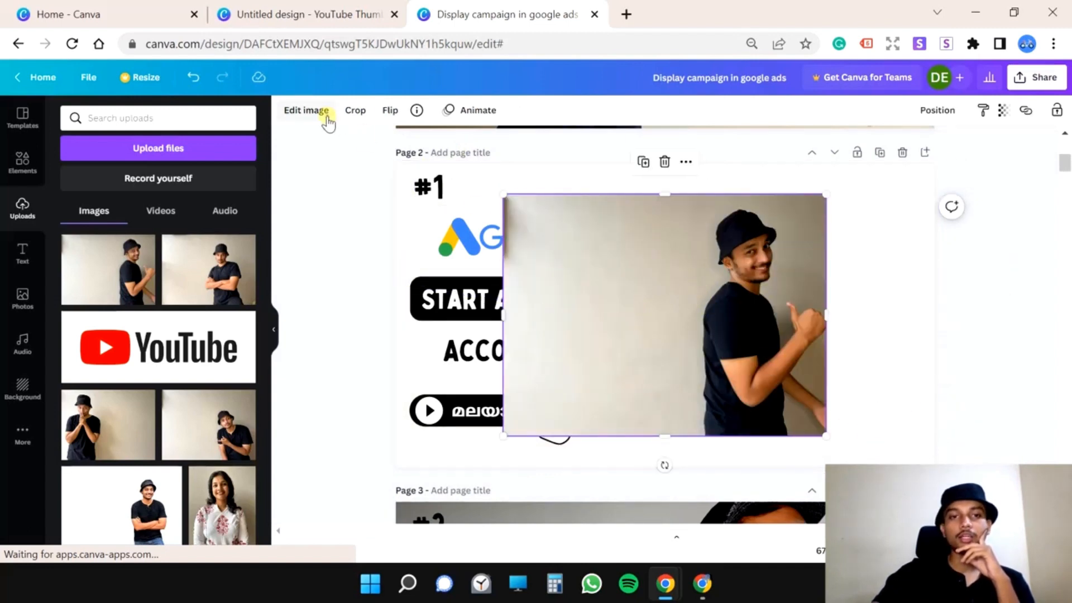
{"action": "left_click", "coordinate": [327, 115]}
{"action": "left_click", "coordinate": [353, 111]}
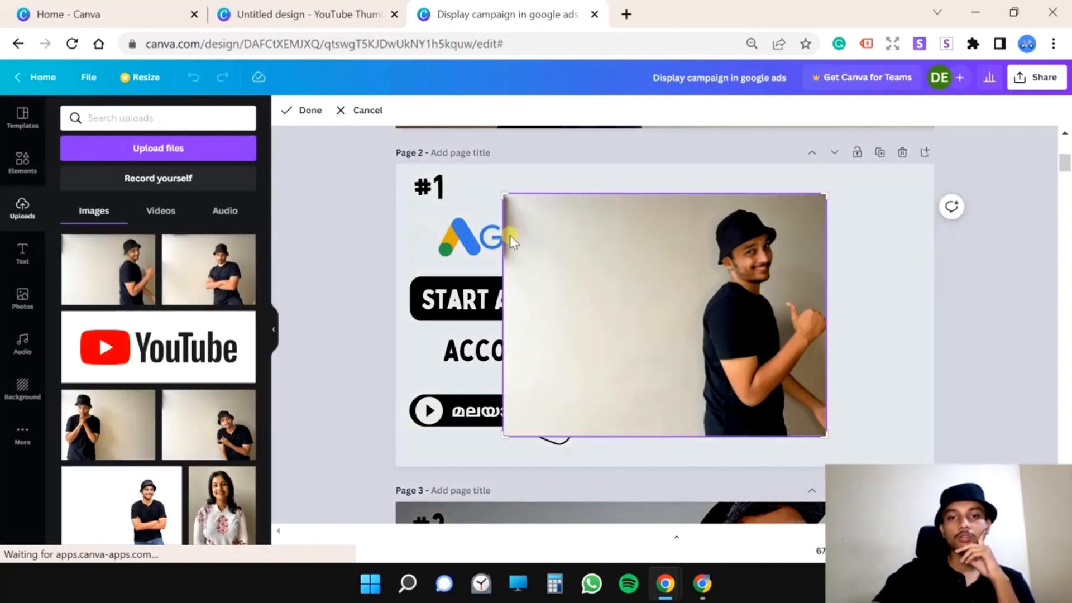
{"action": "left_click_drag", "start_coordinate": [513, 198], "coordinate": [521, 202]}
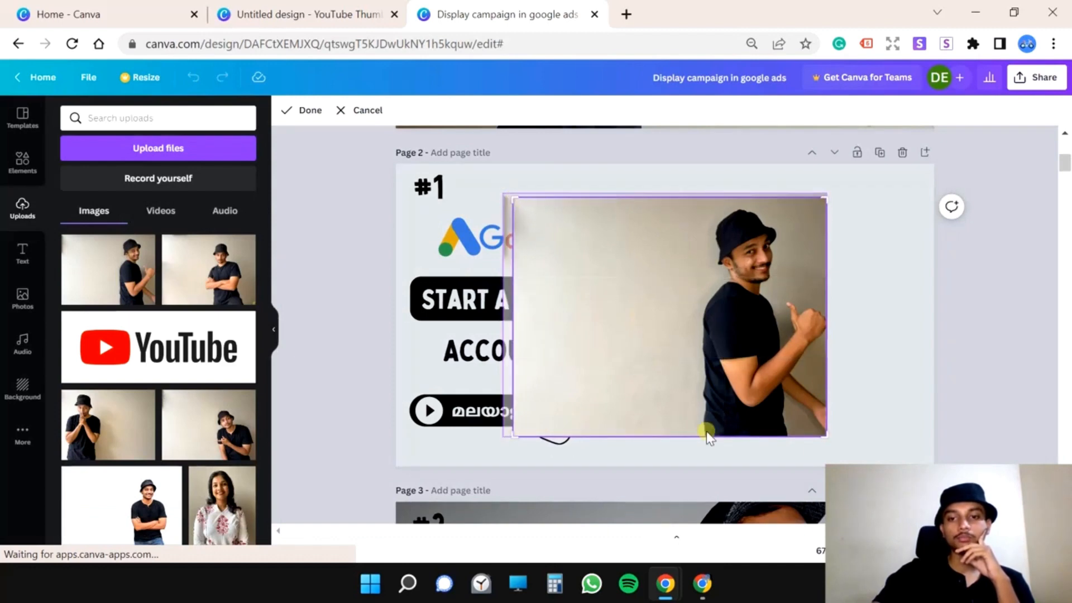
{"action": "left_click_drag", "start_coordinate": [826, 440], "coordinate": [826, 438]}
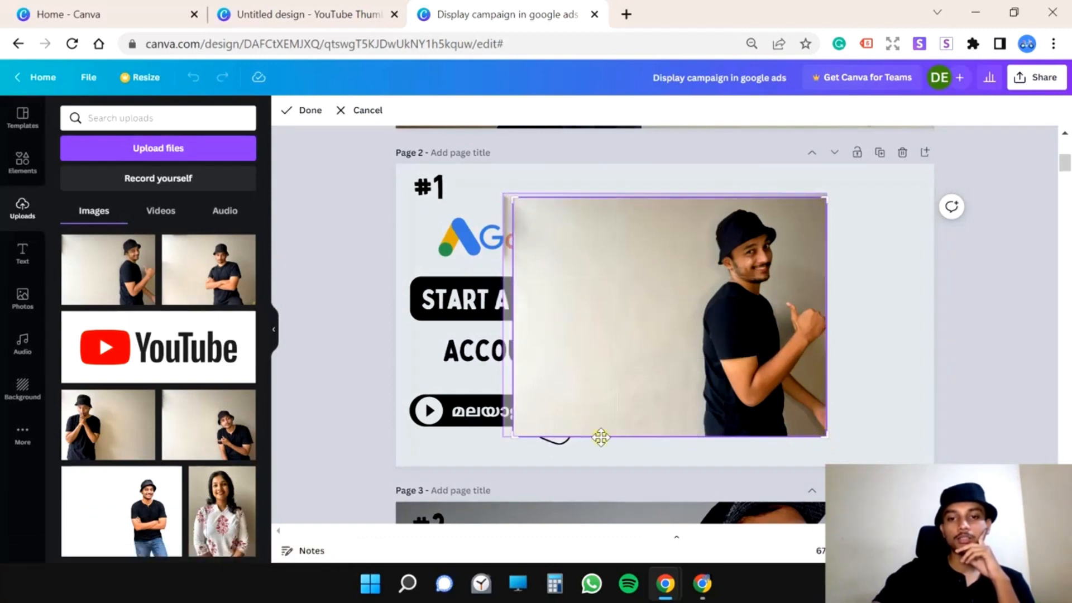
{"action": "left_click_drag", "start_coordinate": [514, 435], "coordinate": [506, 409]}
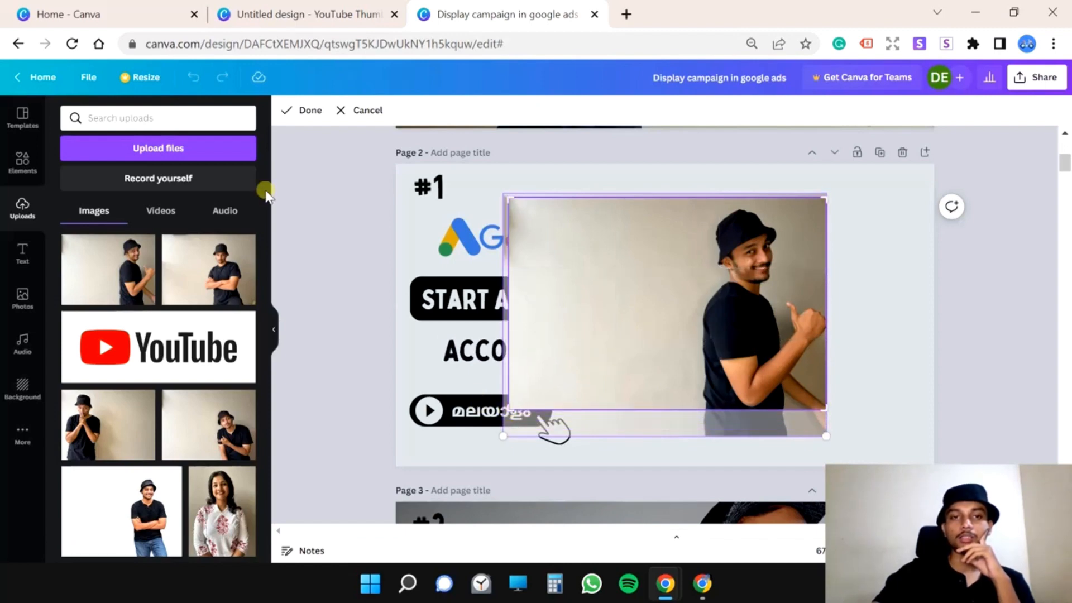
{"action": "left_click", "coordinate": [302, 112]}
{"action": "right_click", "coordinate": [707, 301]}
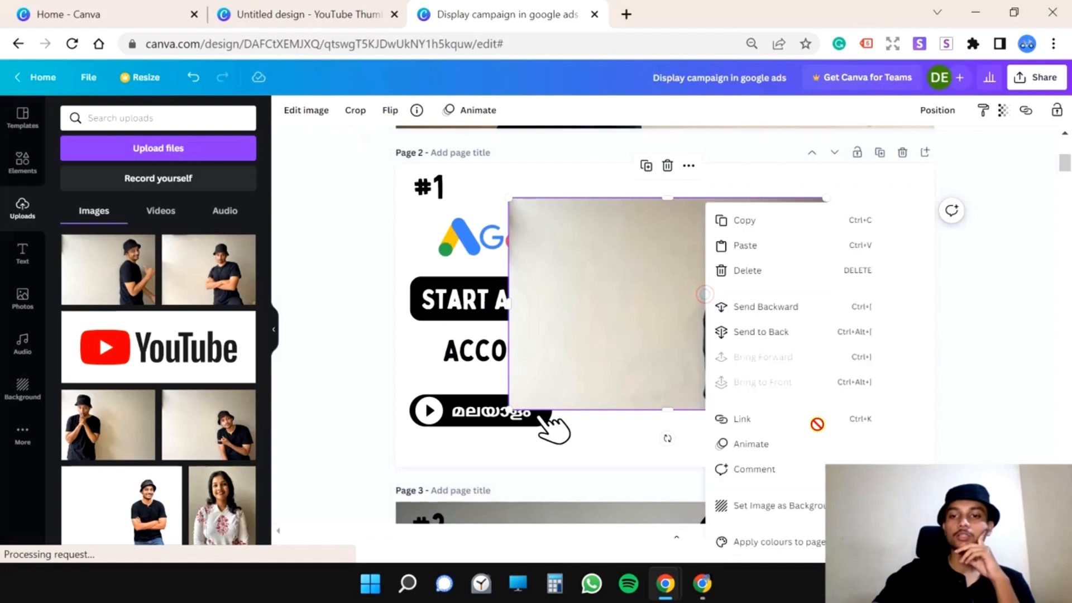
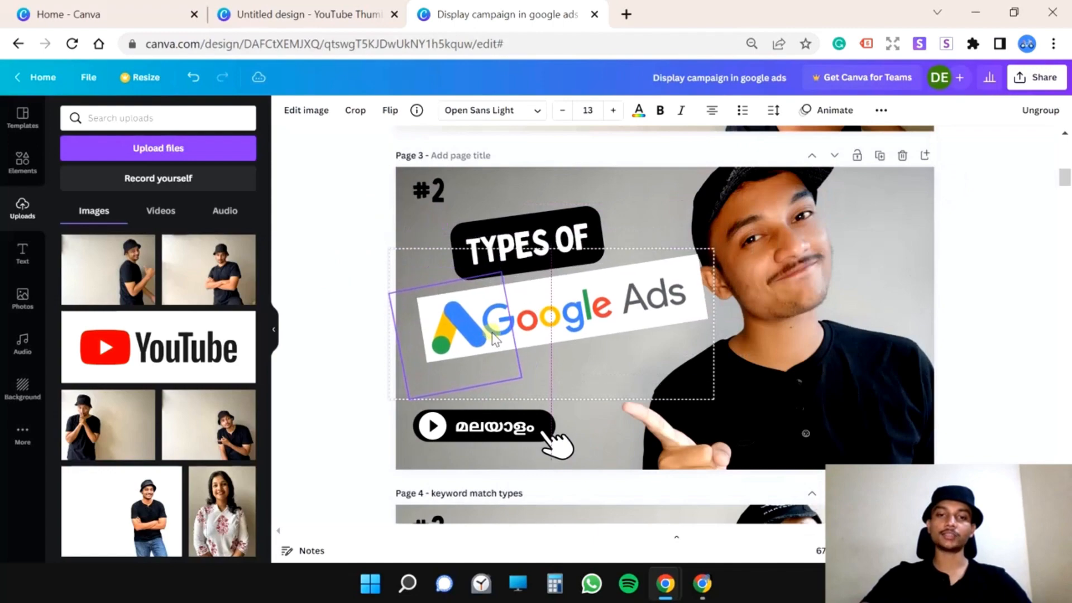
{"action": "scroll", "coordinate": [371, 216], "scroll_direction": "up", "scroll_amount": 3}
{"action": "scroll", "coordinate": [371, 217], "scroll_direction": "down", "scroll_amount": 3}
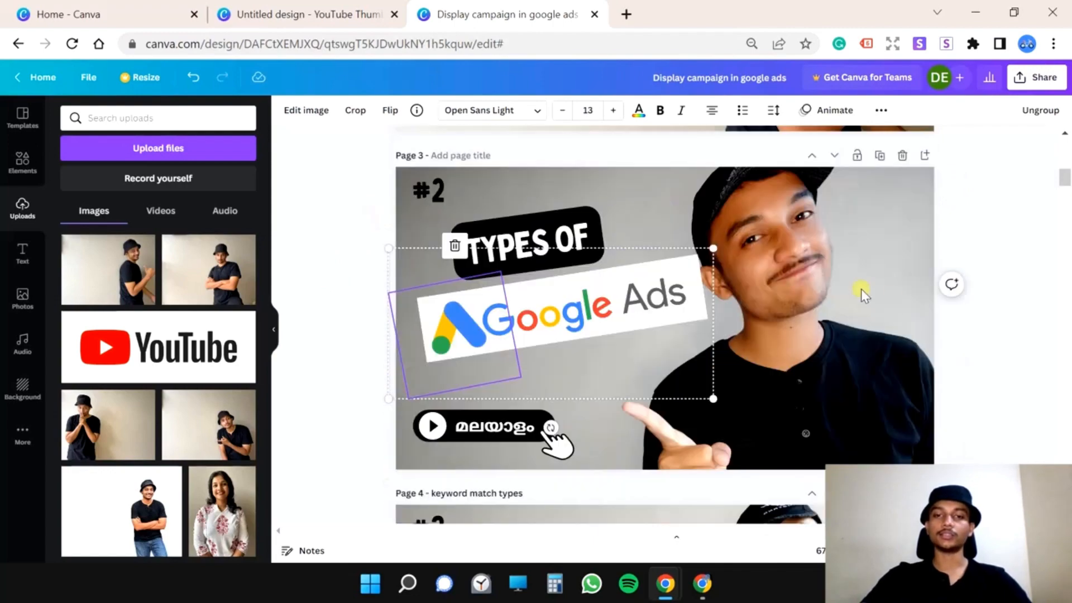
- Open a new browser tab
{"action": "left_click", "coordinate": [897, 263]}
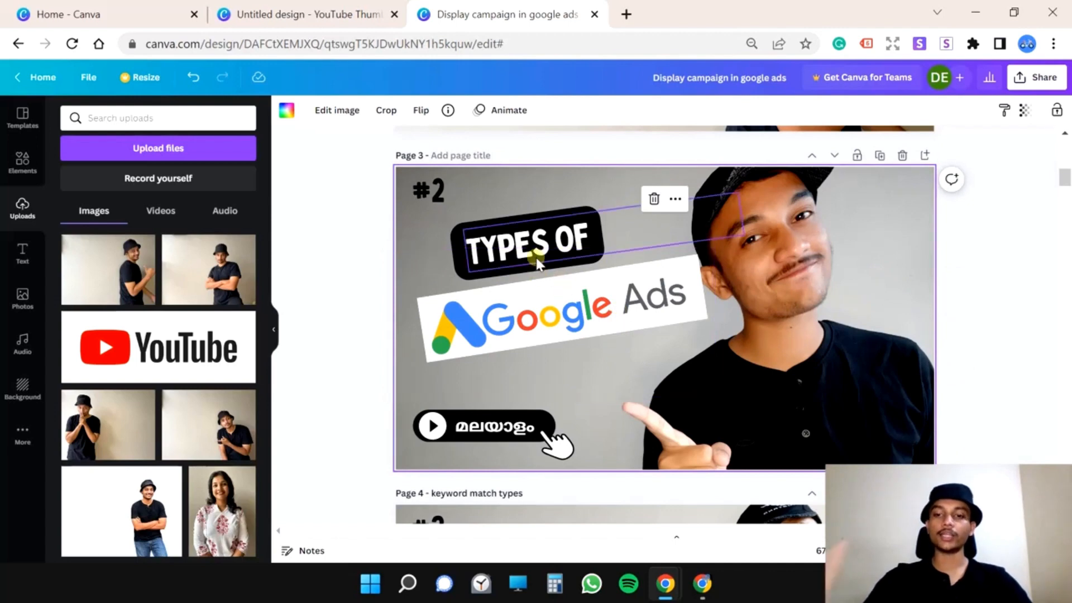
{"action": "left_click", "coordinate": [627, 14]}
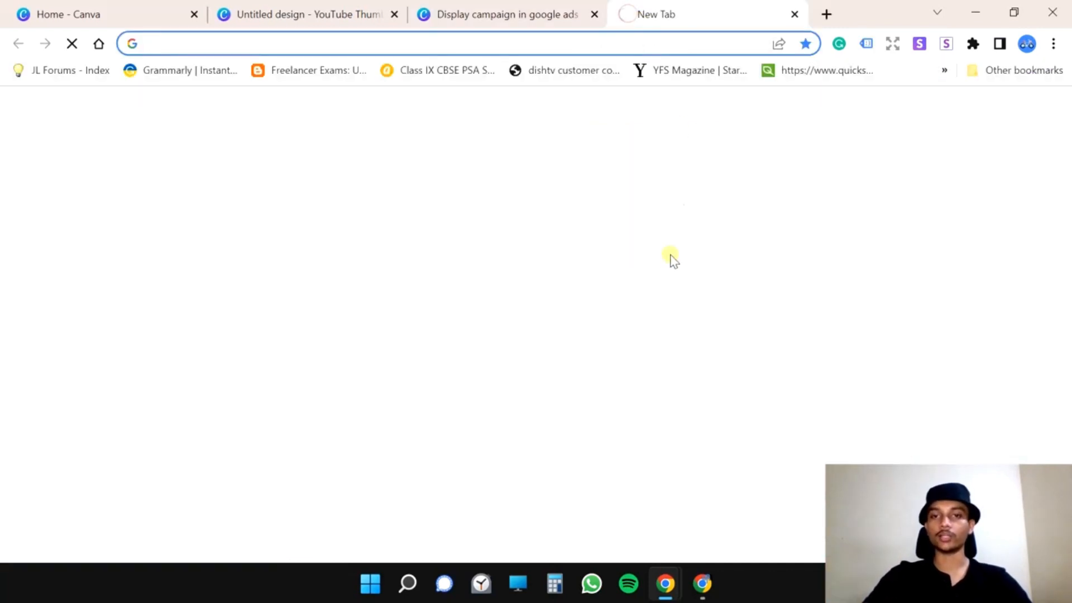
{"action": "left_click", "coordinate": [670, 420]}
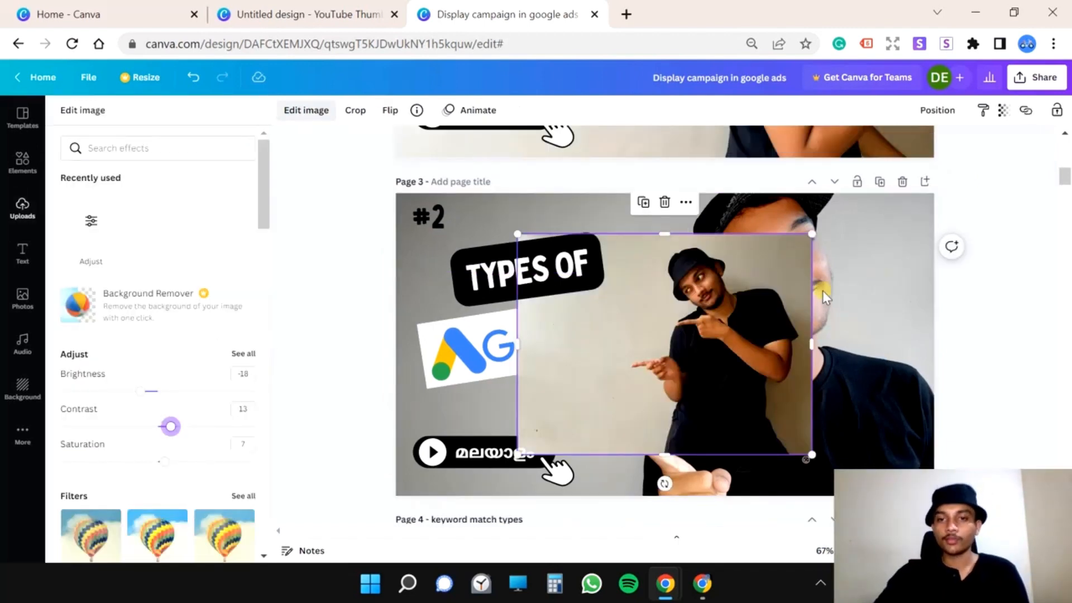
- Replace the page 3 background with the inserted photo of the man in a hat pointing sideways with both hands
{"action": "right_click", "coordinate": [735, 298]}
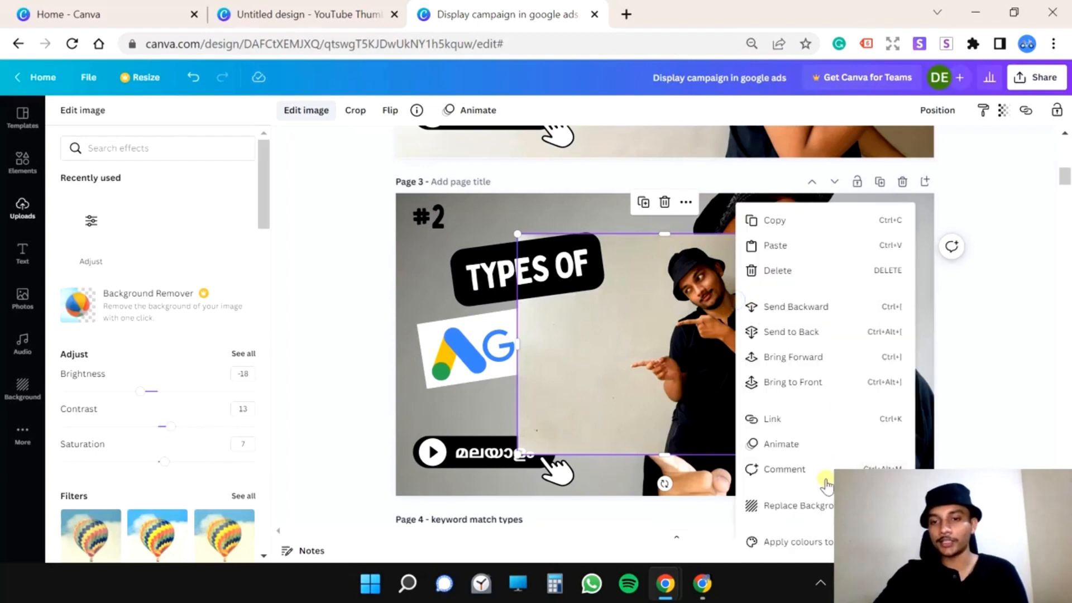
{"action": "left_click", "coordinate": [808, 506]}
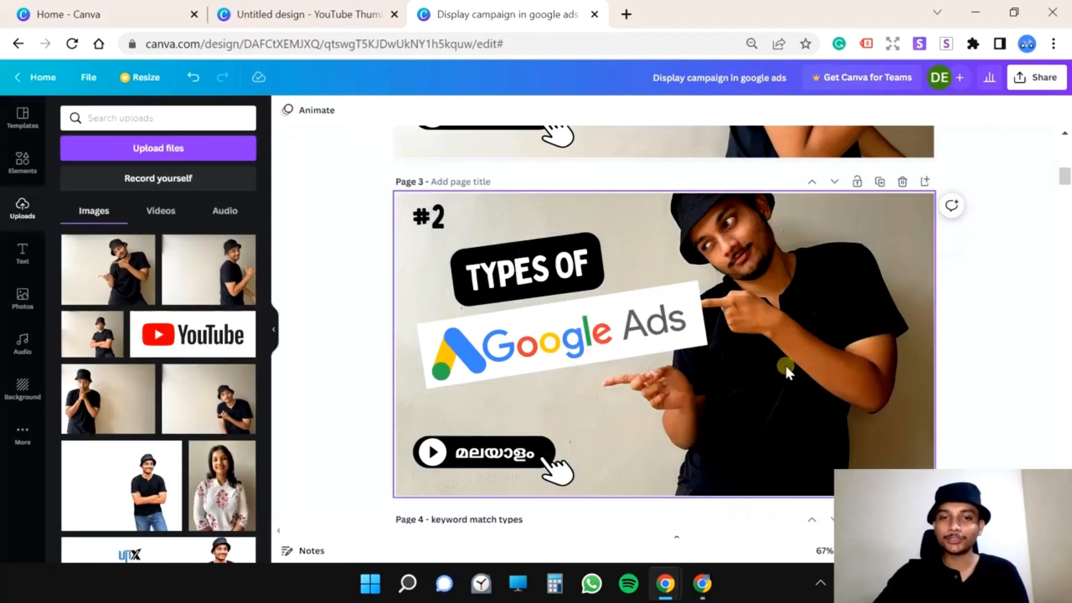
- Delete the tilted Google Ads logo banner and the "TYPES OF" label from page 3
{"action": "left_click_drag", "start_coordinate": [617, 328], "coordinate": [899, 424]}
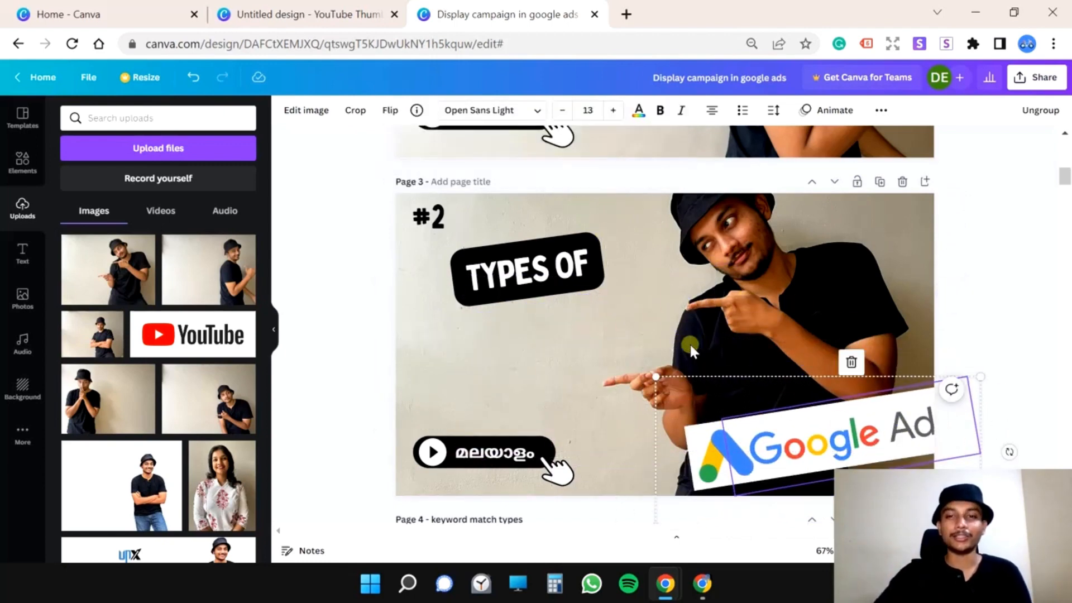
{"action": "left_click_drag", "start_coordinate": [798, 457], "coordinate": [558, 368]}
{"action": "left_click", "coordinate": [601, 394]}
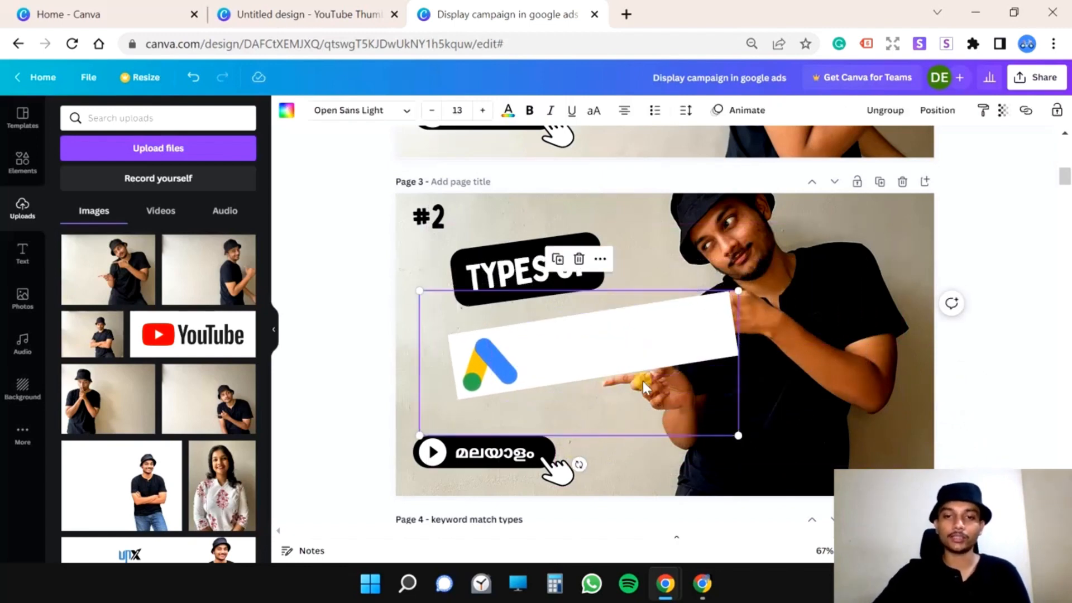
{"action": "left_click", "coordinate": [308, 314]}
{"action": "left_click_drag", "start_coordinate": [357, 323], "coordinate": [545, 346]}
{"action": "key", "text": "Delete"}
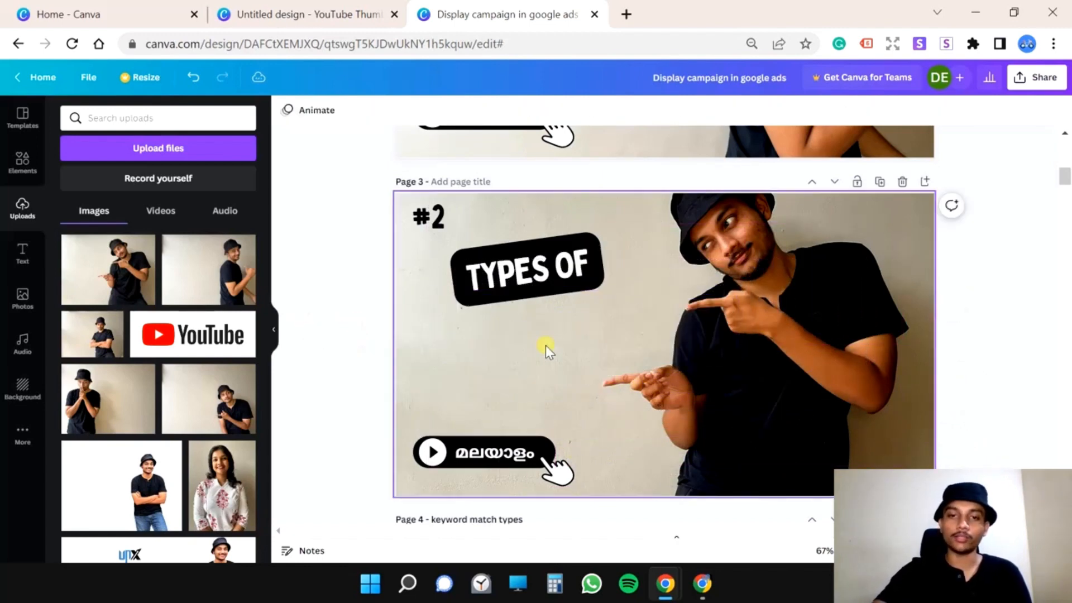
{"action": "left_click_drag", "start_coordinate": [354, 253], "coordinate": [651, 266]}
{"action": "key", "text": "Delete"}
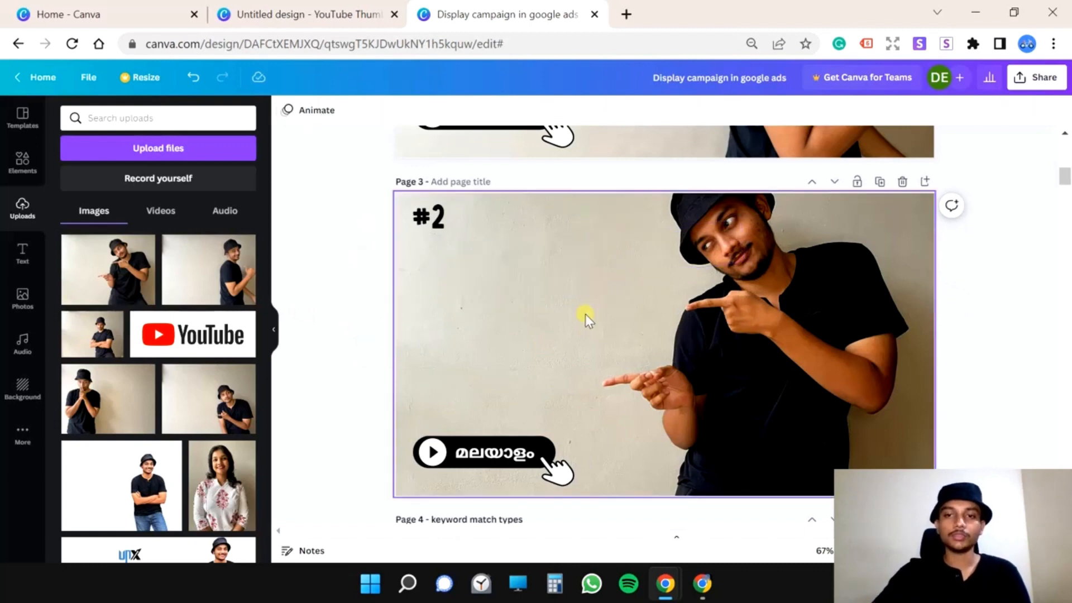
- Copy the straight Google Ads logo group from page 2 onto page 3 and place it below the #2
{"action": "scroll", "coordinate": [587, 318], "scroll_direction": "up", "scroll_amount": 3}
{"action": "scroll", "coordinate": [588, 318], "scroll_direction": "up", "scroll_amount": 2}
{"action": "left_click_drag", "start_coordinate": [363, 169], "coordinate": [512, 186]}
{"action": "scroll", "coordinate": [512, 186], "scroll_direction": "down", "scroll_amount": 3}
{"action": "key", "text": "ctrl+v"}
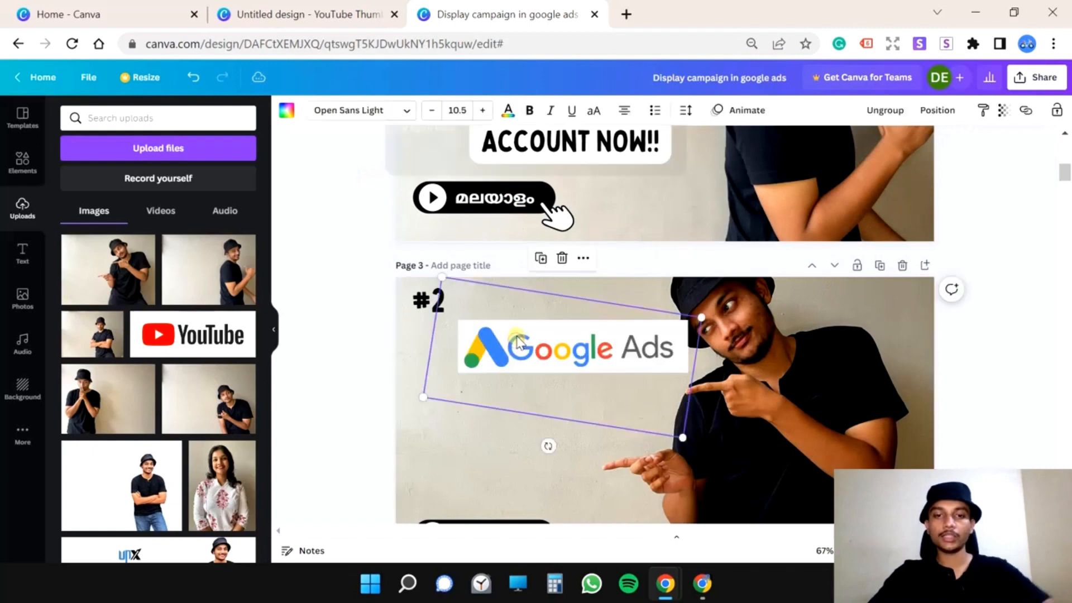
{"action": "left_click_drag", "start_coordinate": [556, 355], "coordinate": [530, 355]}
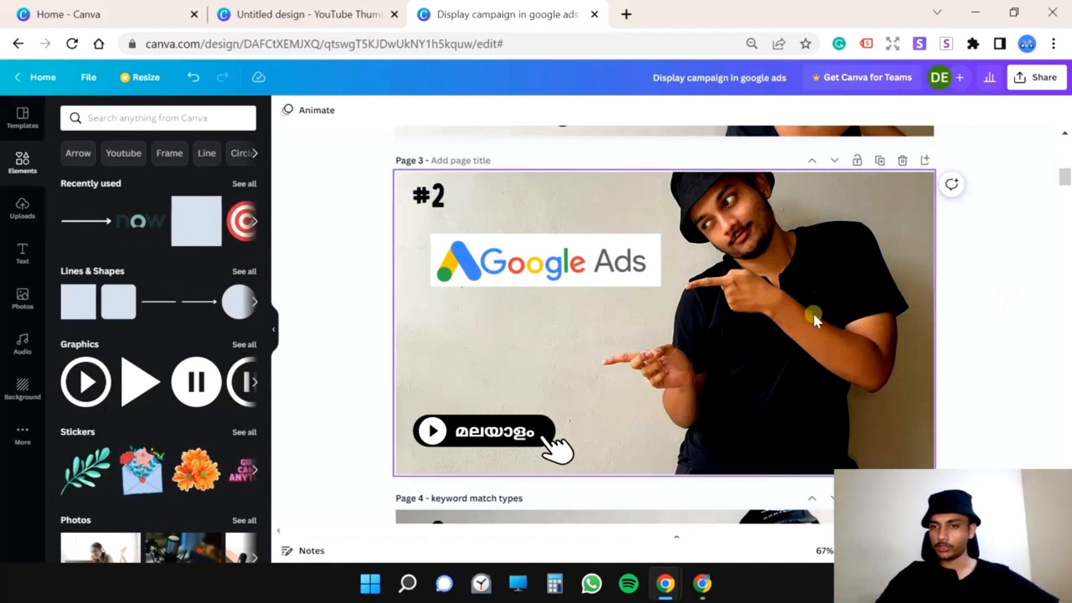
- Detach the pointing photo from the page 3 background, crop its side edges and set it as the background again
{"action": "right_click", "coordinate": [771, 258]}
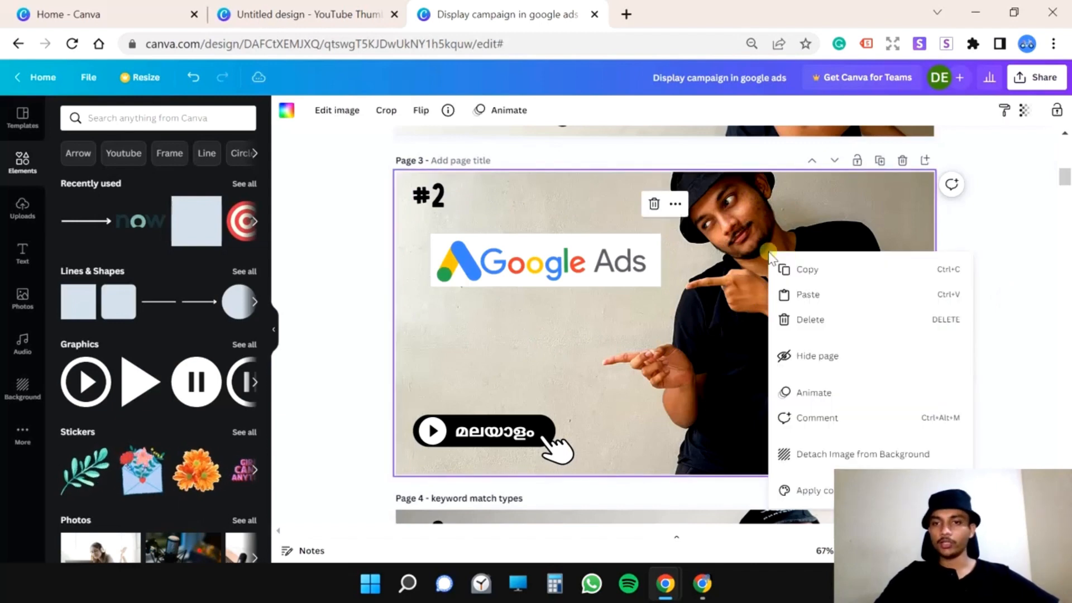
{"action": "left_click", "coordinate": [839, 457]}
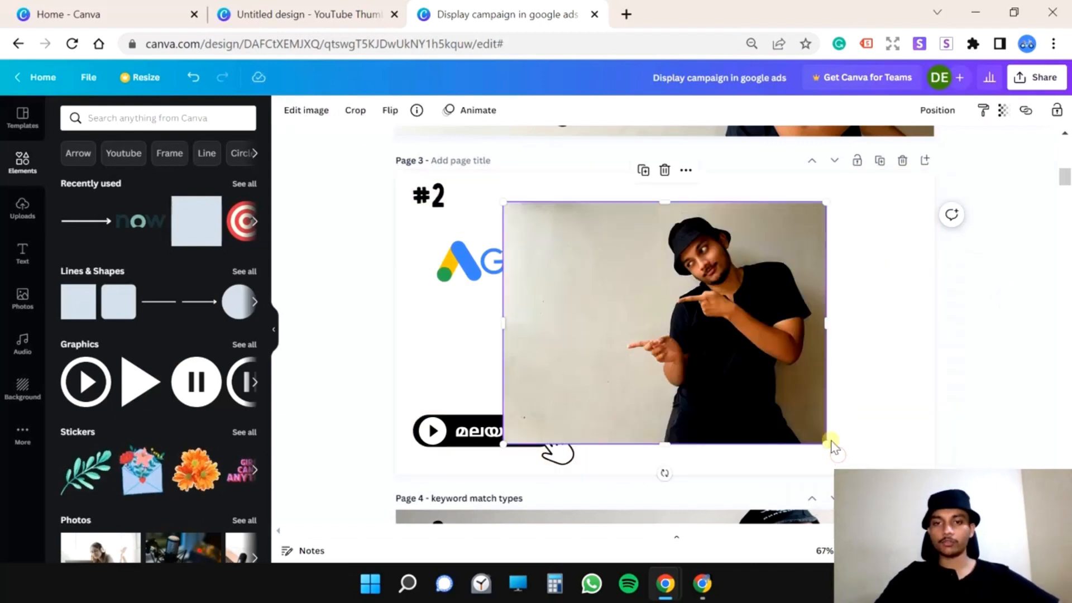
{"action": "left_click_drag", "start_coordinate": [825, 321], "coordinate": [772, 328]}
{"action": "mouse_move", "coordinate": [500, 322]}
{"action": "left_mouse_down"}
{"action": "mouse_move", "coordinate": [488, 320]}
{"action": "mouse_move", "coordinate": [507, 322]}
{"action": "left_mouse_up"}
{"action": "right_click", "coordinate": [647, 322]}
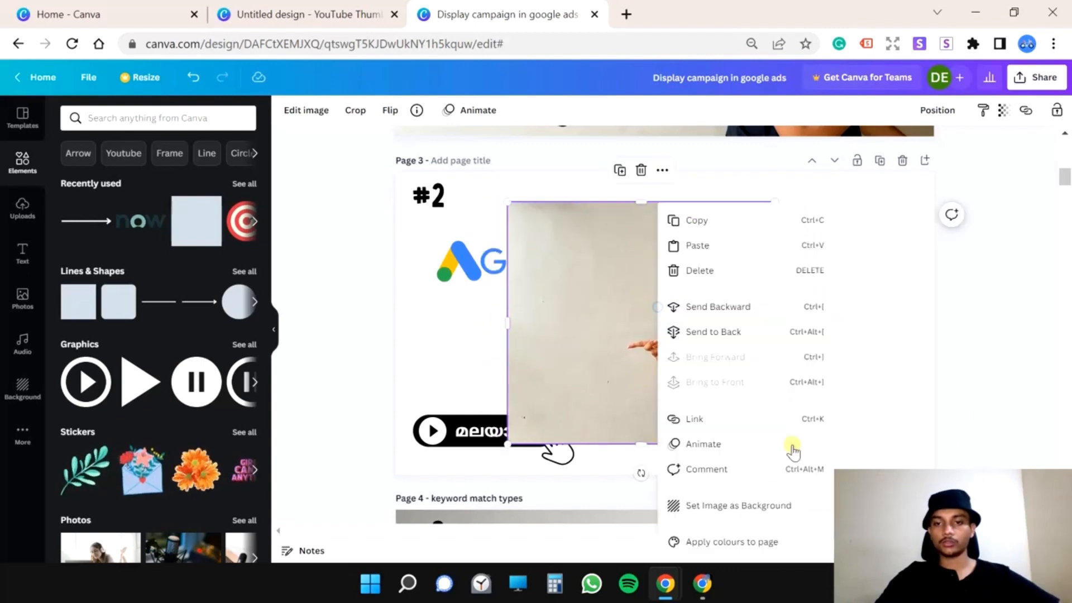
{"action": "left_click", "coordinate": [747, 508]}
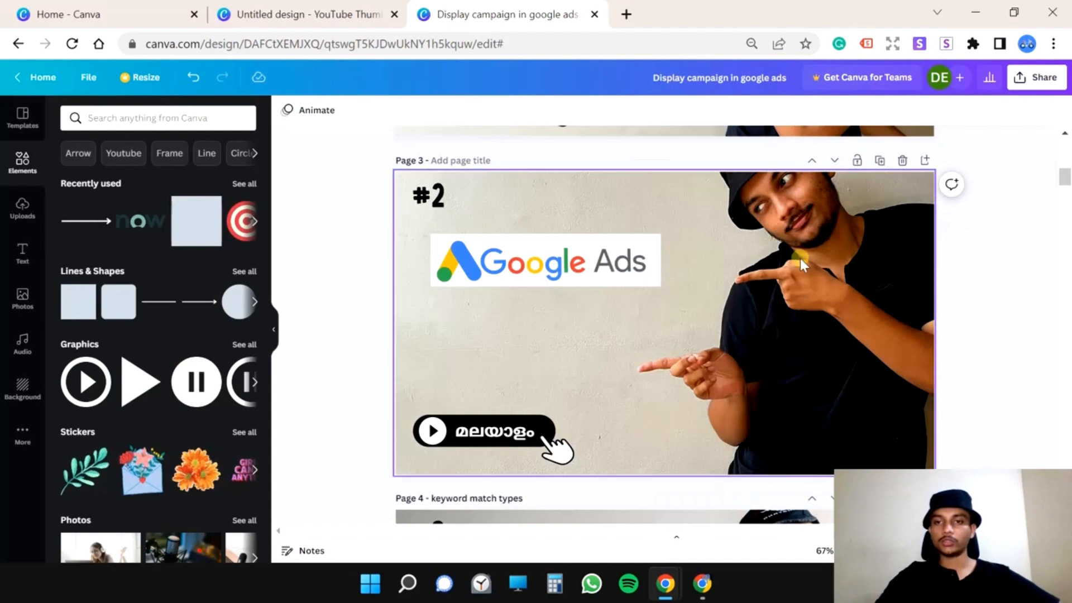
- Shift the page 3 background photo down within its frame to show the whole hat
{"action": "double_click", "coordinate": [755, 332]}
{"action": "left_click_drag", "start_coordinate": [755, 332], "coordinate": [769, 399]}
{"action": "left_click", "coordinate": [301, 111]}
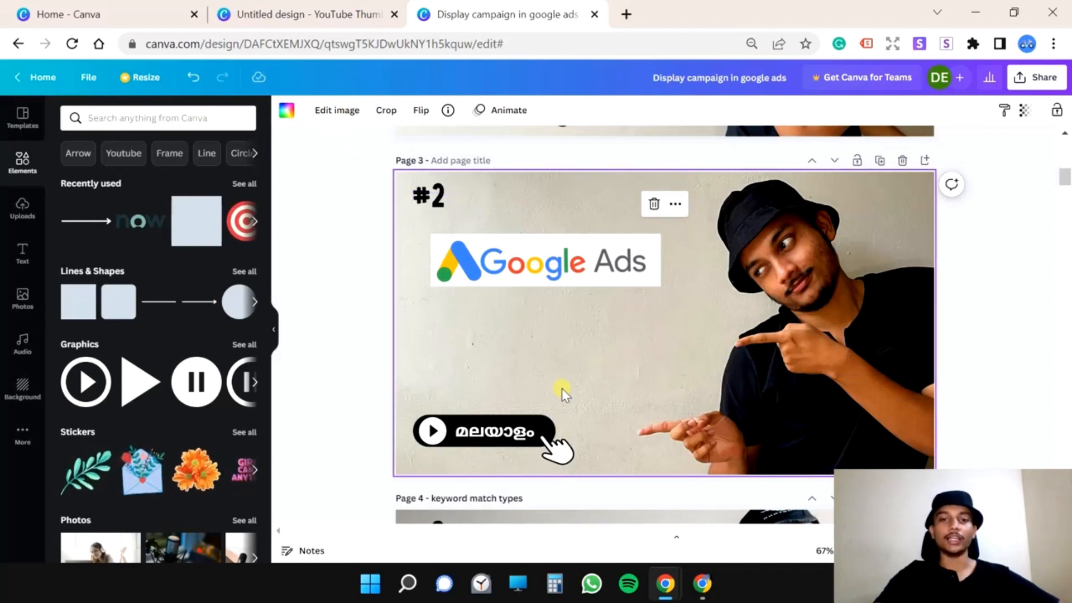
- Add the text "RIGHT AD TYPE" on two lines and place it above the black play-button label on page 3
{"action": "type", "text": "t"}
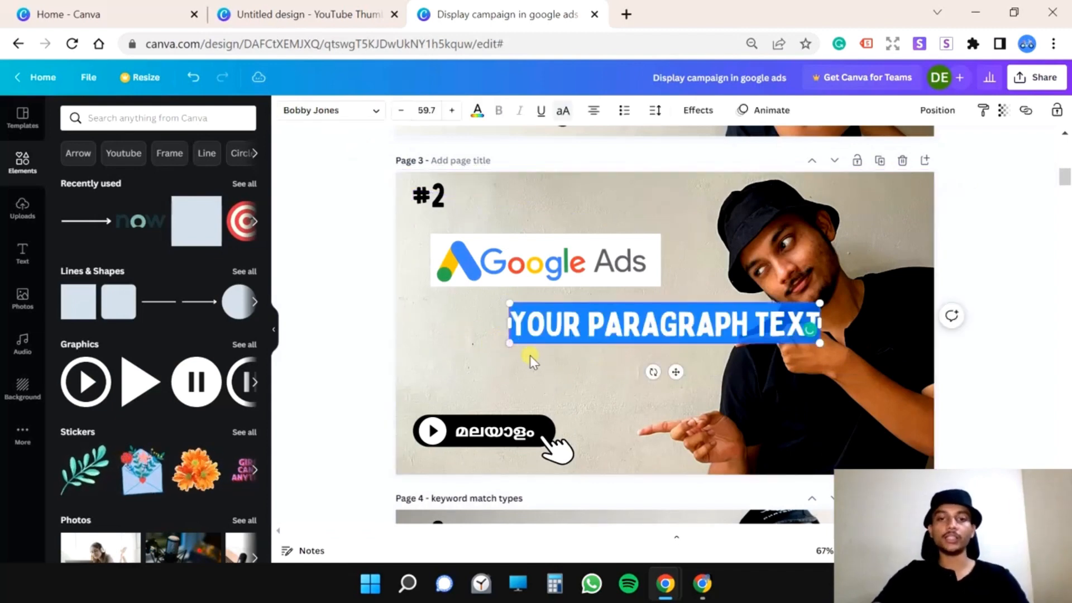
{"action": "type", "text": "RIGHT"}
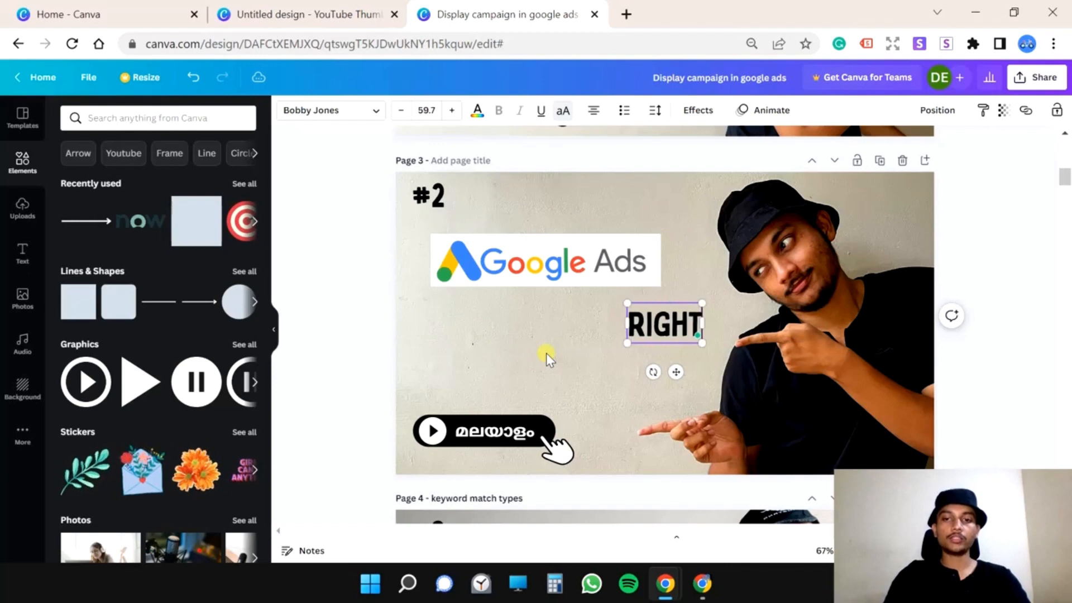
{"action": "type", "text": " AD TYPE"}
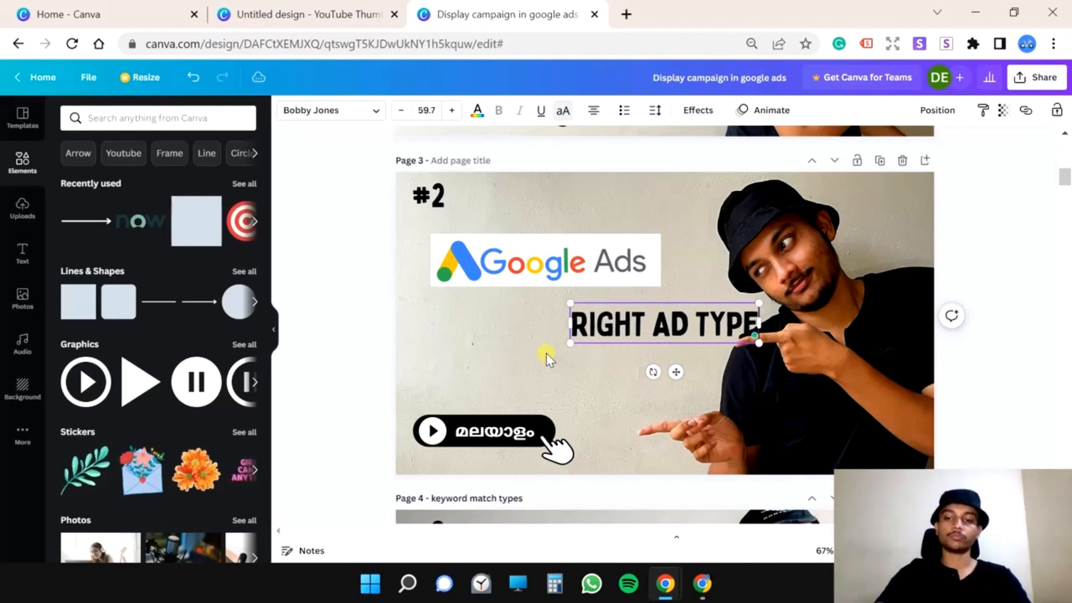
{"action": "key", "text": "Left"}
{"action": "key", "text": "Left"}
{"action": "key", "text": "Left"}
{"action": "key", "text": "Return"}
{"action": "left_click_drag", "start_coordinate": [674, 301], "coordinate": [498, 305]}
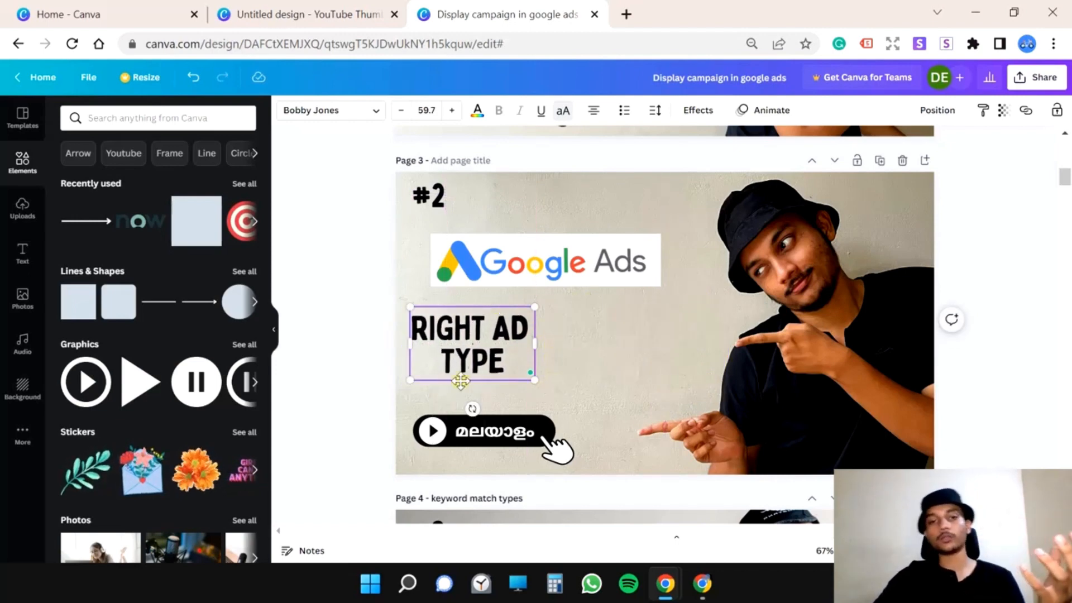
- Move the Google Ads logo slightly up and toward the man on page 3
{"action": "left_click", "coordinate": [619, 338]}
{"action": "left_click", "coordinate": [584, 273]}
{"action": "left_click_drag", "start_coordinate": [584, 274], "coordinate": [617, 254]}
{"action": "left_click", "coordinate": [630, 407]}
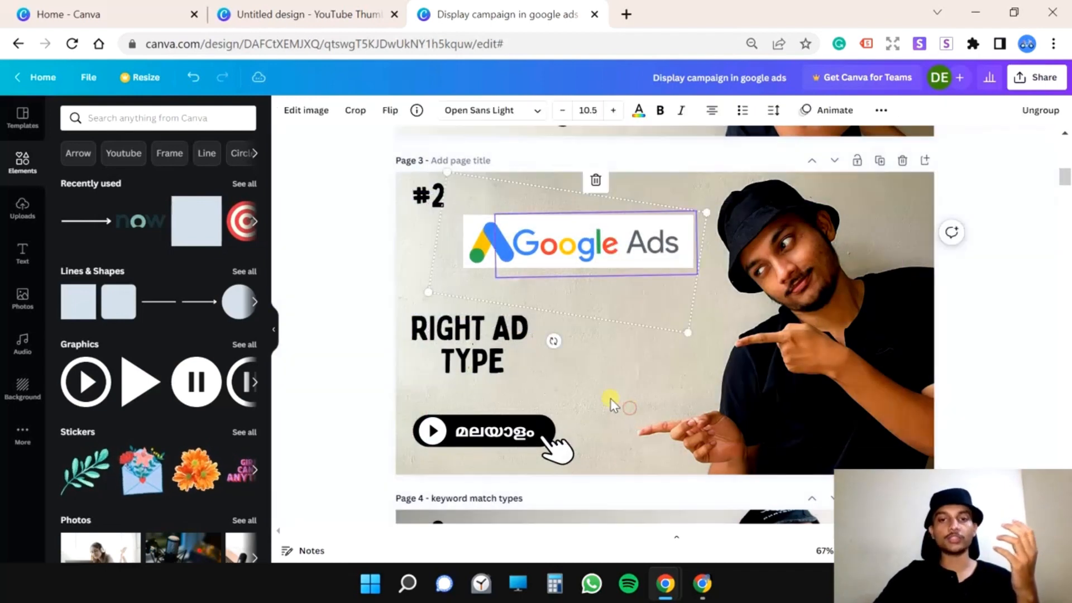
{"action": "left_click", "coordinate": [345, 257]}
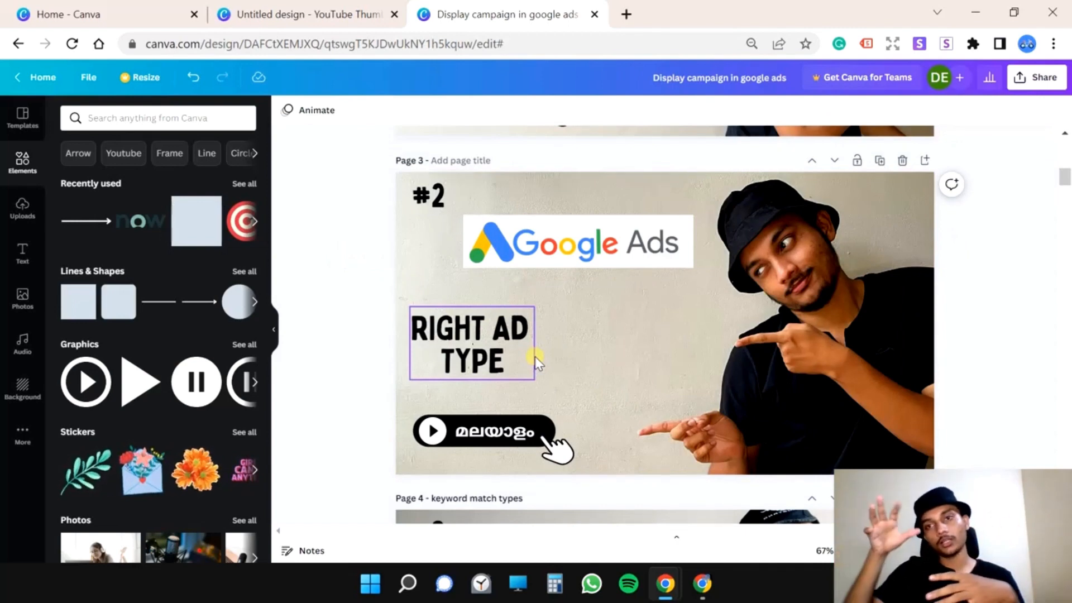
- Duplicate the "RIGHT AD TYPE" text, place the copy beside it toward the man and change its wording to "PROFITS"
{"action": "left_click", "coordinate": [484, 360]}
{"action": "key", "text": "ctrl+d"}
{"action": "left_click_drag", "start_coordinate": [462, 346], "coordinate": [650, 346]}
{"action": "double_click", "coordinate": [650, 344]}
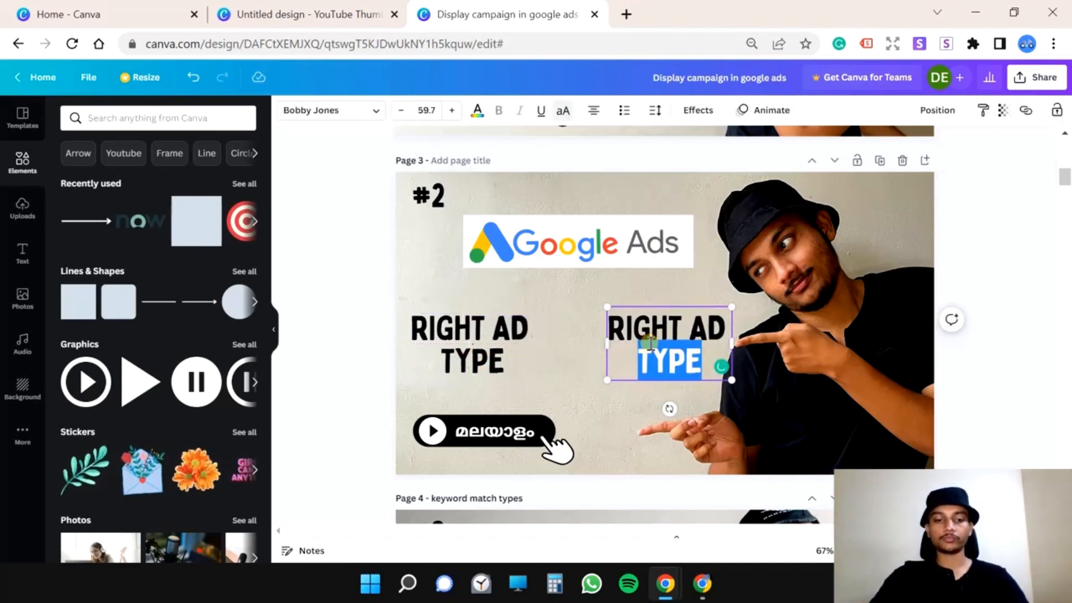
{"action": "triple_click", "coordinate": [651, 343]}
{"action": "type", "text": "PROFITS"}
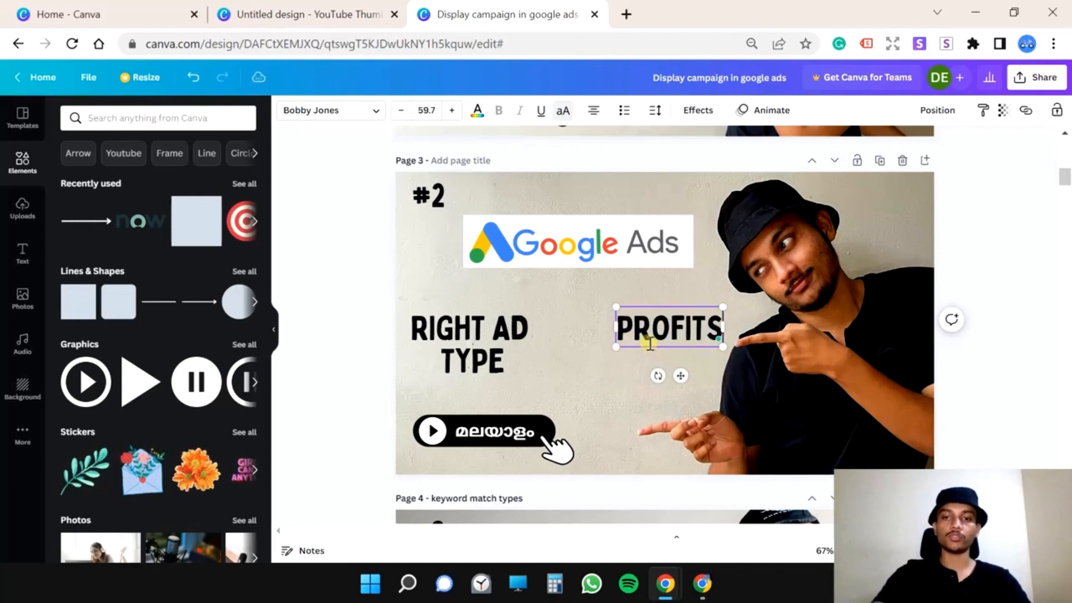
- Colour the "PROFITS" text white and move it down level with the middle of "RIGHT AD TYPE"
{"action": "double_click", "coordinate": [650, 335]}
{"action": "left_click", "coordinate": [477, 118]}
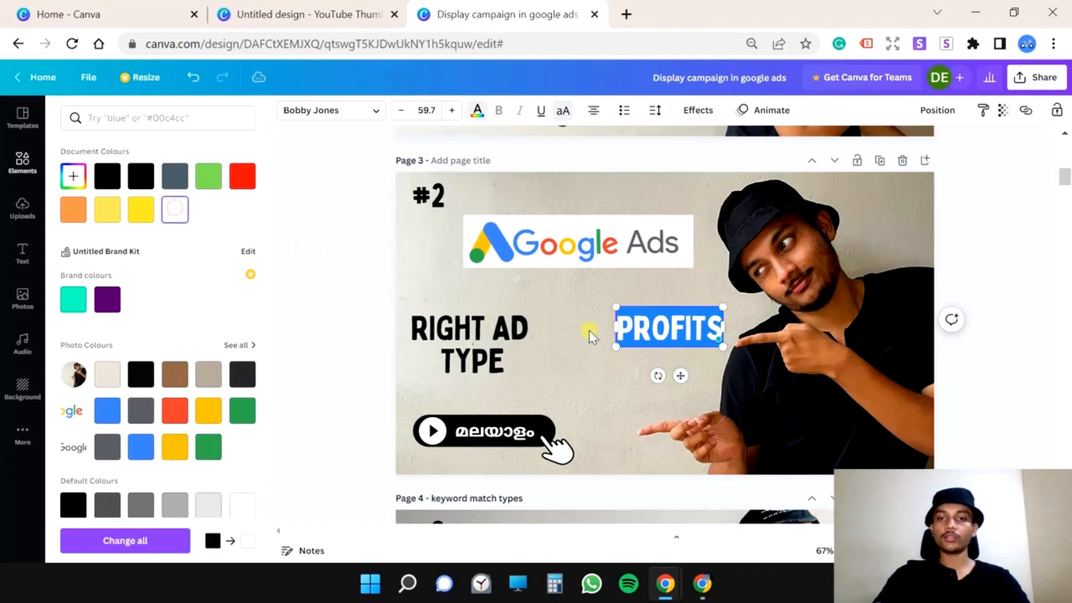
{"action": "left_click", "coordinate": [691, 403]}
{"action": "left_click_drag", "start_coordinate": [679, 373], "coordinate": [679, 386]}
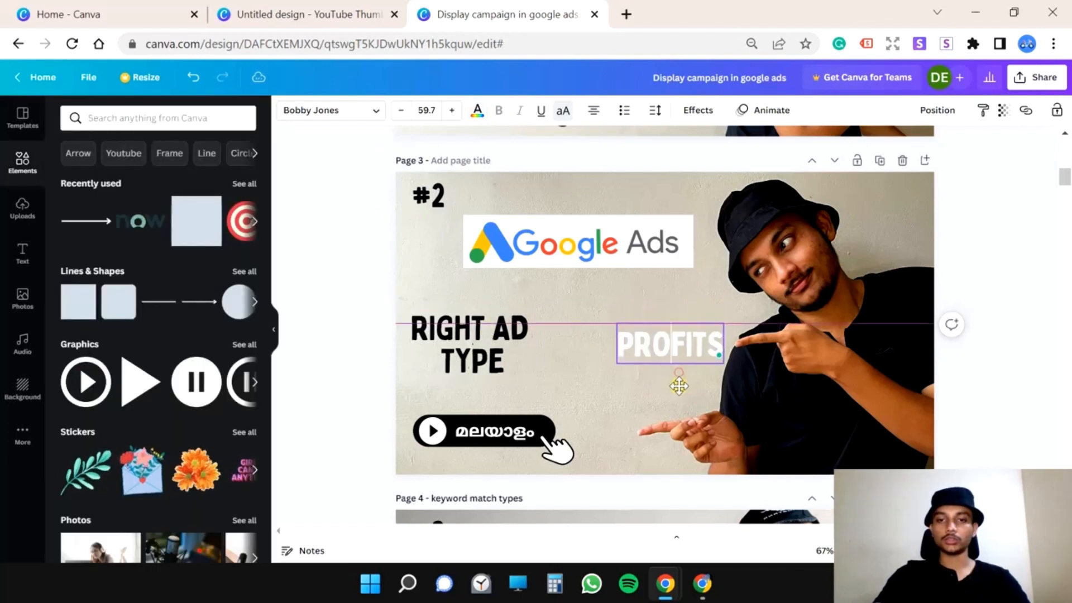
{"action": "left_click", "coordinate": [671, 342]}
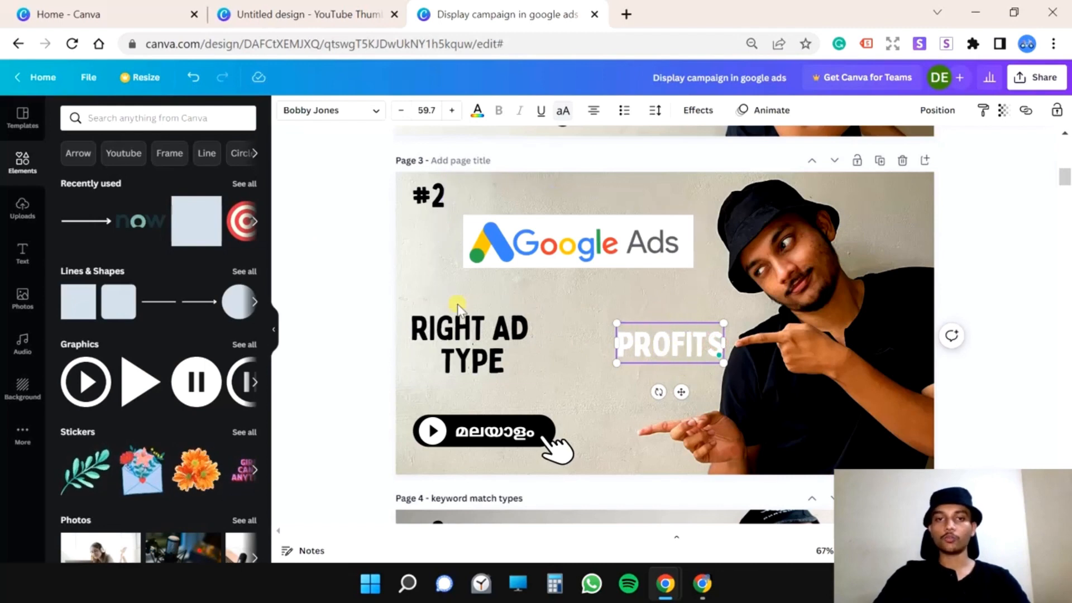
- Search the elements for "rupee", insert the plain rupee symbol and shrink it to fit above "PROFITS"
{"action": "left_click", "coordinate": [129, 115]}
{"action": "type", "text": "rupee"}
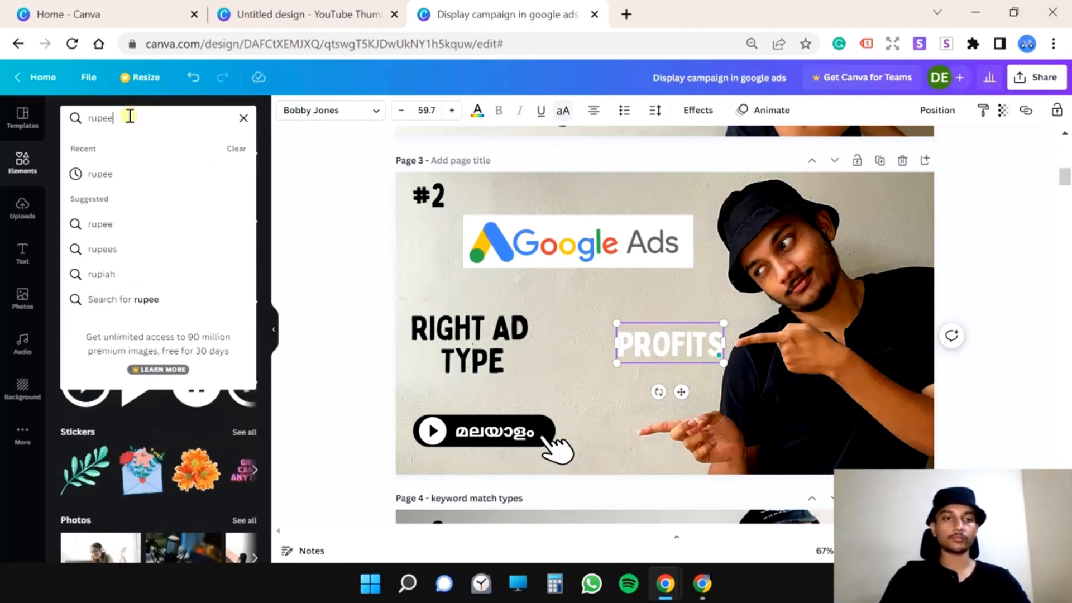
{"action": "key", "text": "Return"}
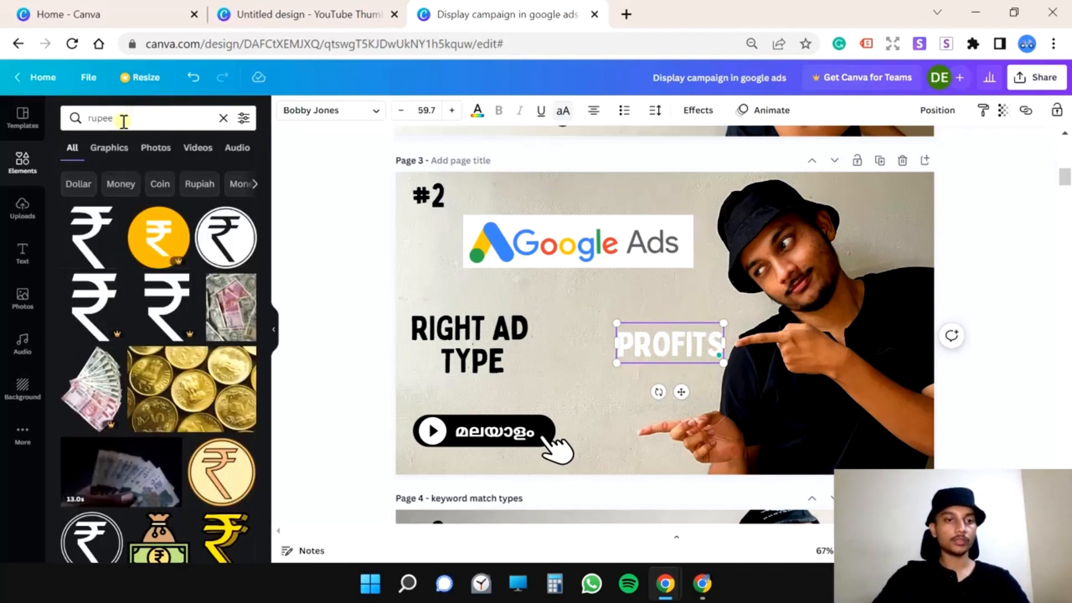
{"action": "left_click", "coordinate": [91, 236]}
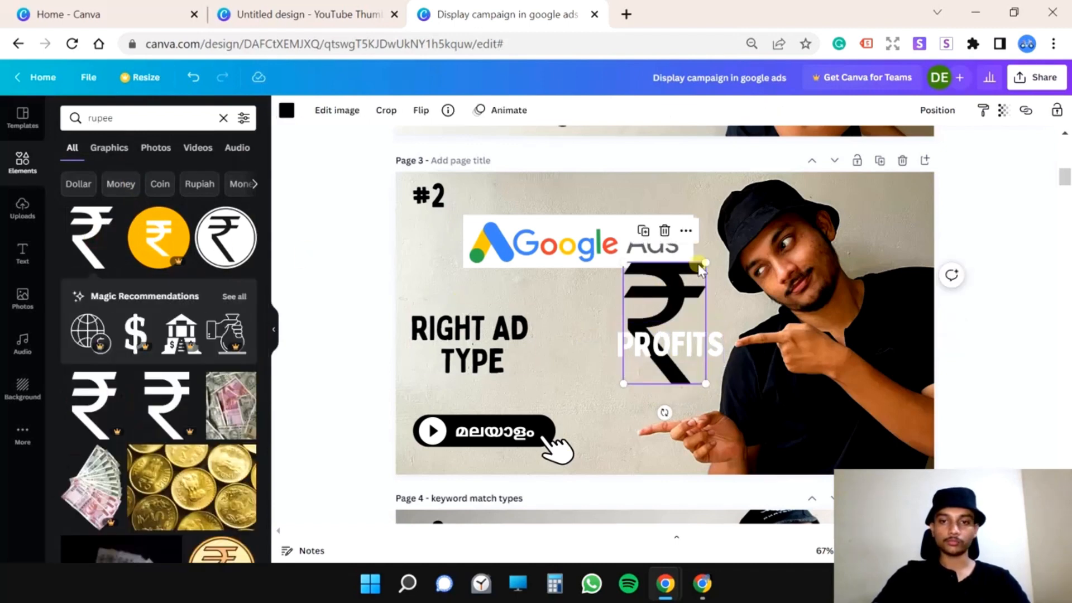
{"action": "left_click_drag", "start_coordinate": [703, 265], "coordinate": [664, 323]}
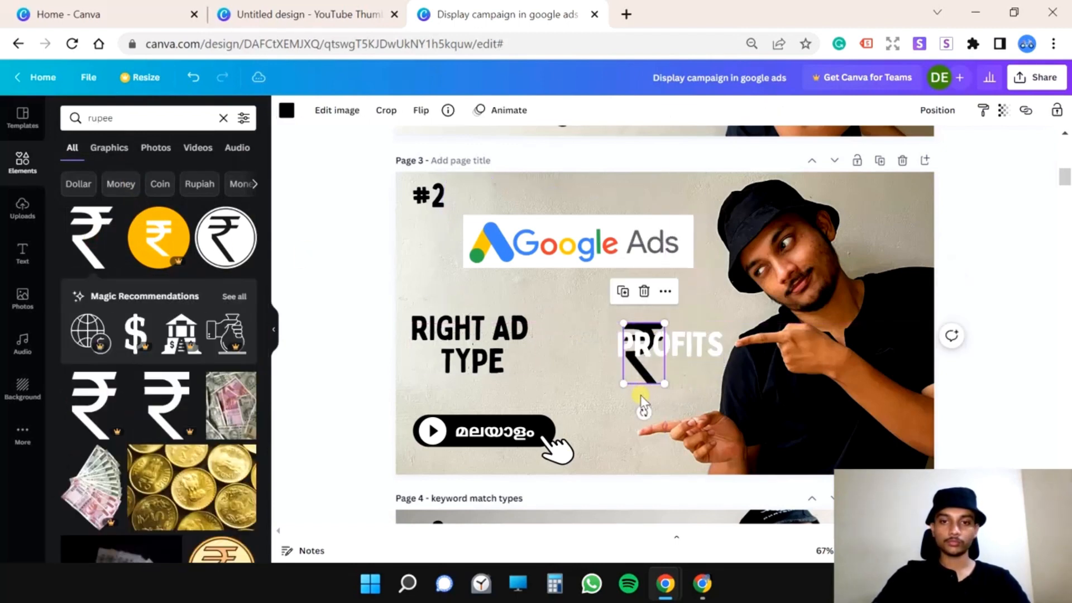
{"action": "left_click_drag", "start_coordinate": [643, 383], "coordinate": [632, 364]}
{"action": "left_click_drag", "start_coordinate": [655, 282], "coordinate": [668, 296]}
- Change the rupee symbol's colour to white
{"action": "left_click", "coordinate": [287, 110]}
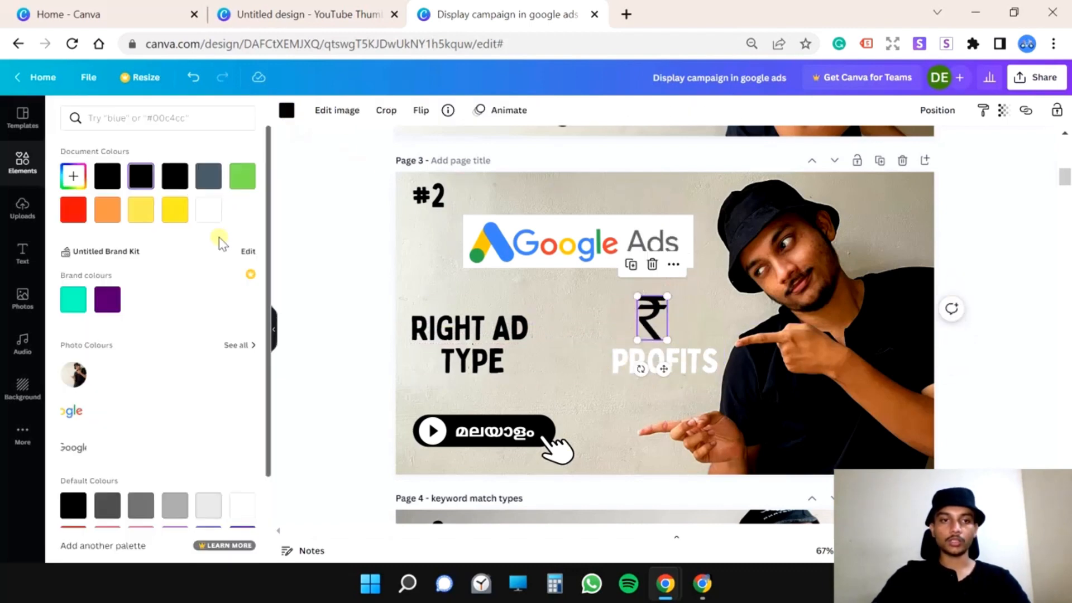
{"action": "left_click", "coordinate": [215, 211]}
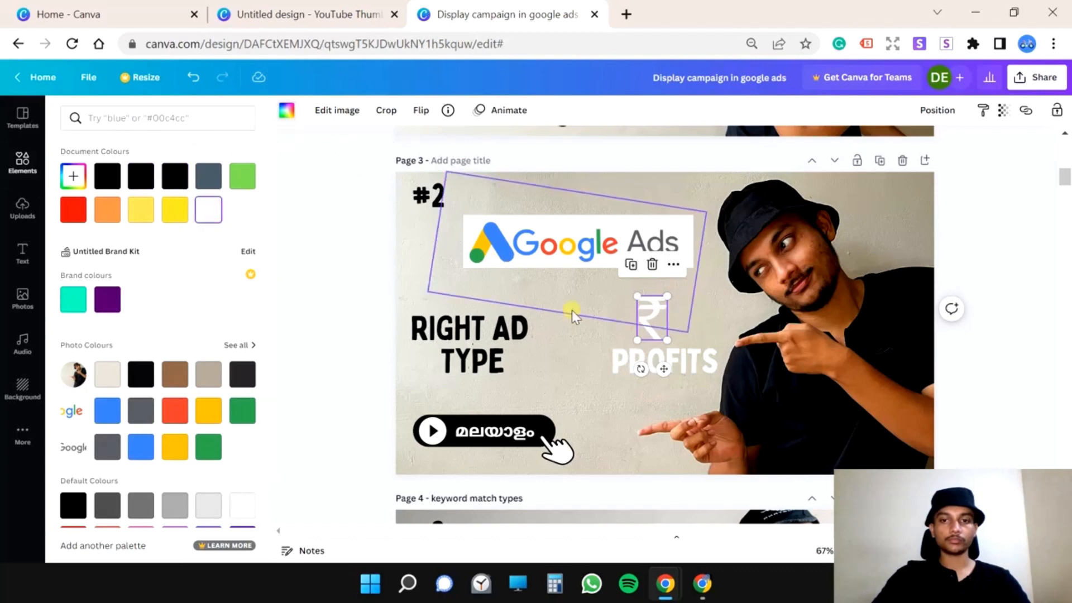
{"action": "left_click", "coordinate": [696, 303]}
- Duplicate the white rupee symbol to form a row of three above "PROFITS"
{"action": "left_click_drag", "start_coordinate": [654, 313], "coordinate": [696, 310]}
{"action": "key", "text": "ctrl+d"}
{"action": "key", "text": "ctrl+v"}
{"action": "left_click", "coordinate": [699, 268]}
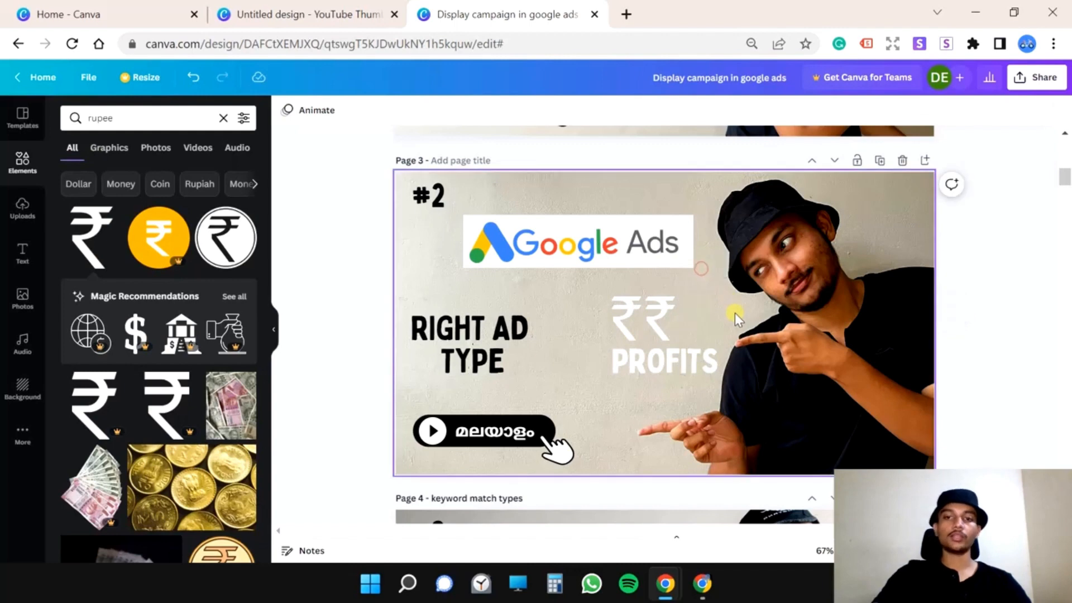
{"action": "key", "text": "ctrl+z"}
{"action": "left_click", "coordinate": [625, 316]}
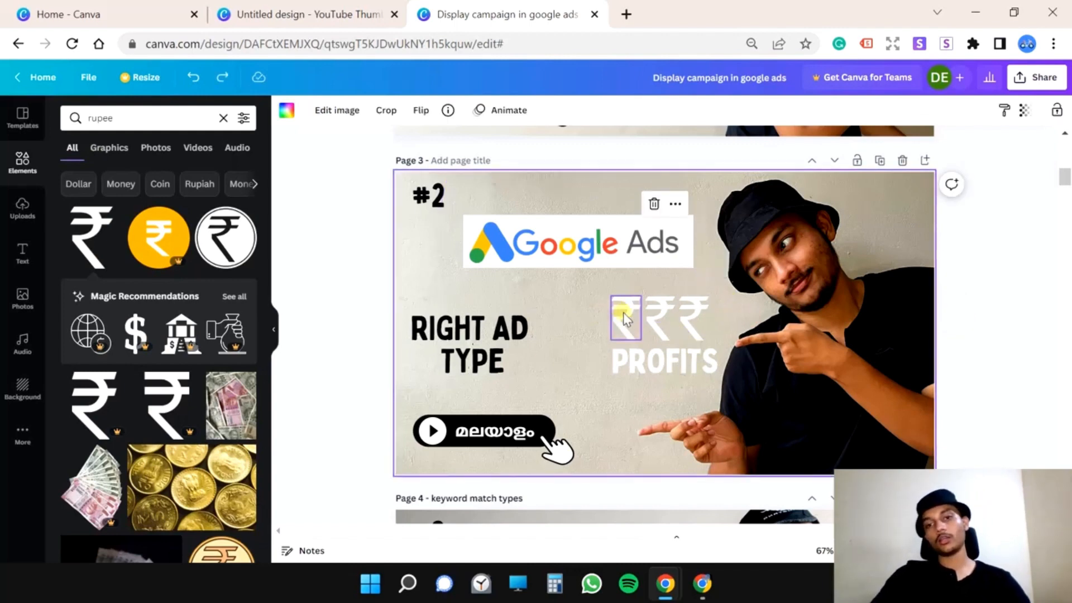
- Search the elements for "arrow", insert the hand-drawn straight white arrow and shrink it to fit between "RIGHT AD TYPE" and "PROFITS"
{"action": "left_click", "coordinate": [623, 318]}
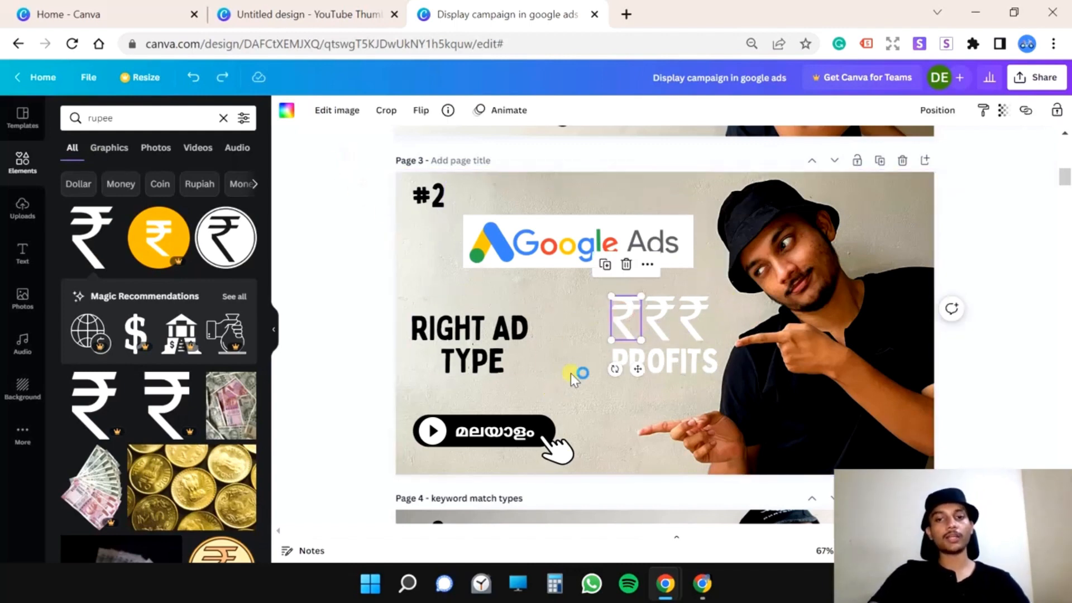
{"action": "left_click", "coordinate": [147, 128]}
{"action": "type", "text": "arrow"}
{"action": "key", "text": "Return"}
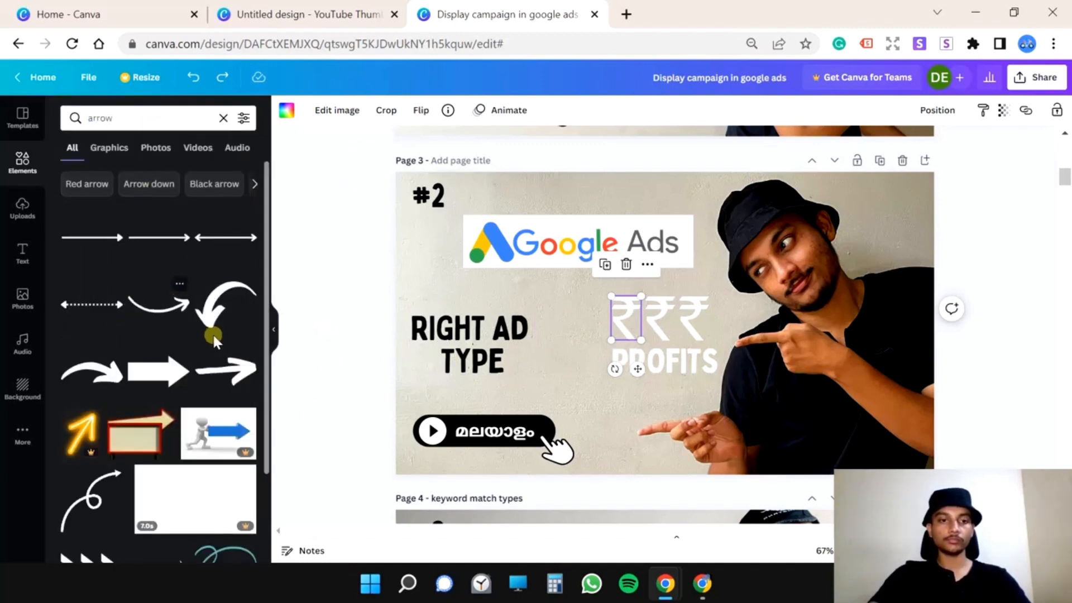
{"action": "left_click", "coordinate": [236, 371]}
{"action": "left_click_drag", "start_coordinate": [715, 313], "coordinate": [656, 321]}
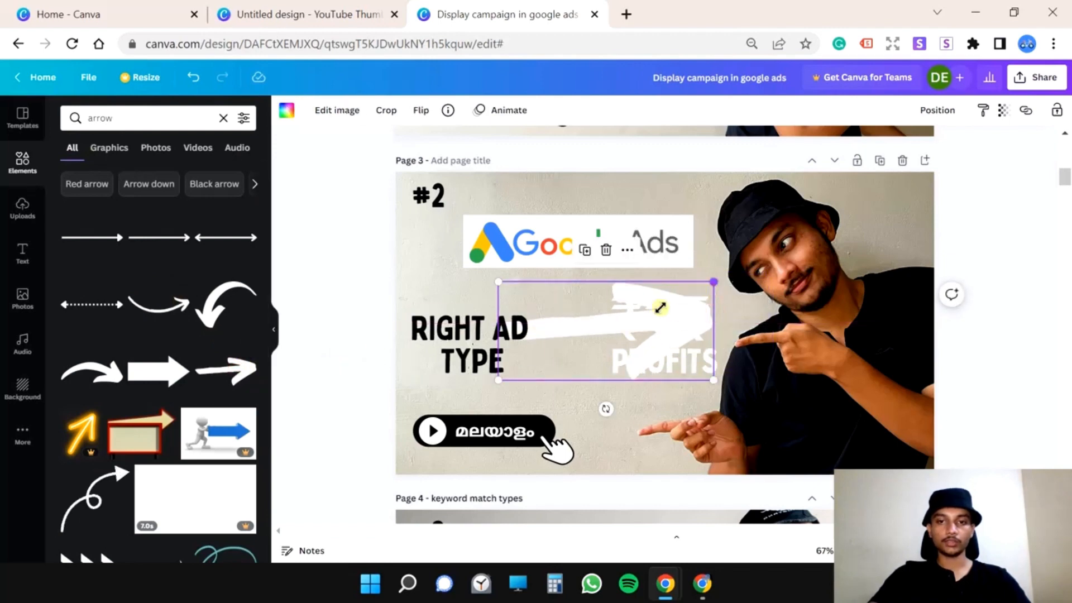
{"action": "left_click_drag", "start_coordinate": [712, 283], "coordinate": [626, 313]}
- Nudge "RIGHT AD TYPE" away from the arrow, and tilt the arrow so it points up towards the rupee symbols
{"action": "left_click", "coordinate": [443, 325]}
{"action": "left_click_drag", "start_coordinate": [450, 329], "coordinate": [442, 328]}
{"action": "left_click_drag", "start_coordinate": [586, 354], "coordinate": [595, 349]}
{"action": "left_click_drag", "start_coordinate": [502, 375], "coordinate": [580, 389]}
{"action": "left_click_drag", "start_coordinate": [574, 340], "coordinate": [567, 340]}
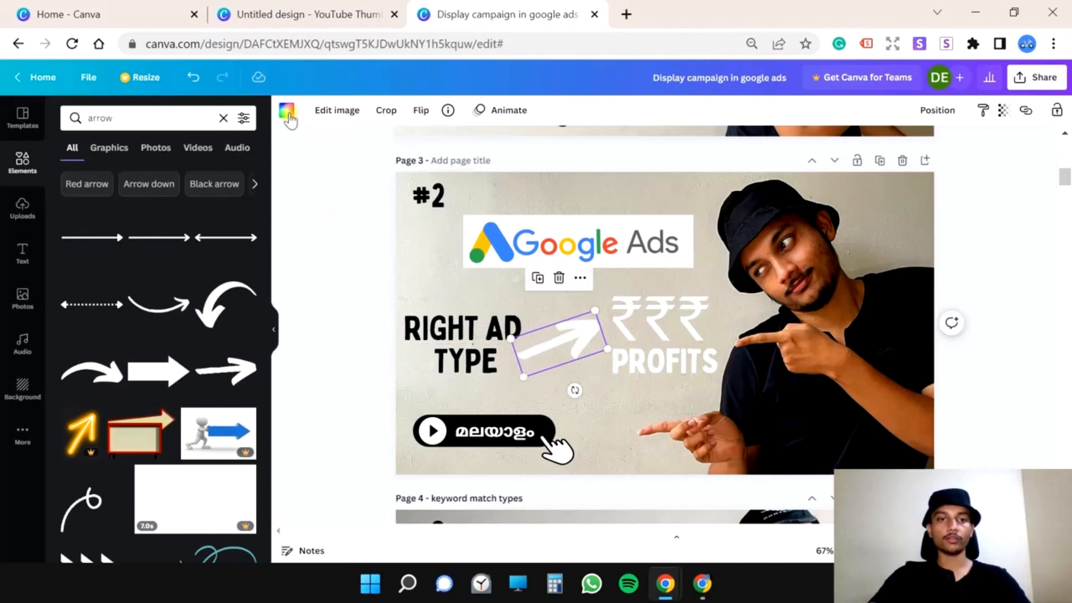
- Try yellow on the straight arrow and return it to white
{"action": "left_click", "coordinate": [286, 110]}
{"action": "left_click", "coordinate": [112, 214]}
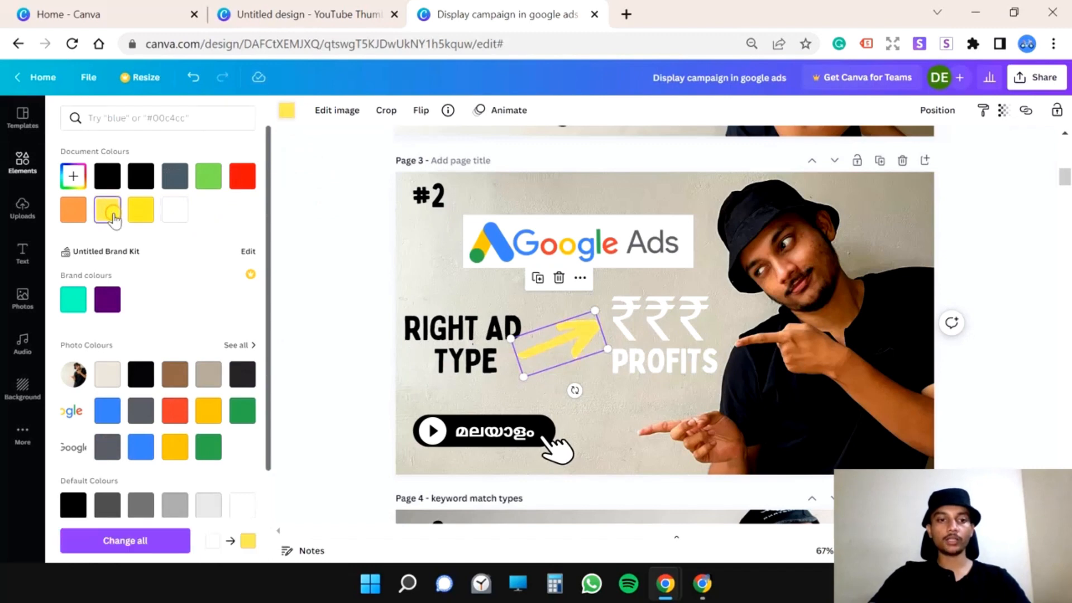
{"action": "left_click", "coordinate": [176, 210]}
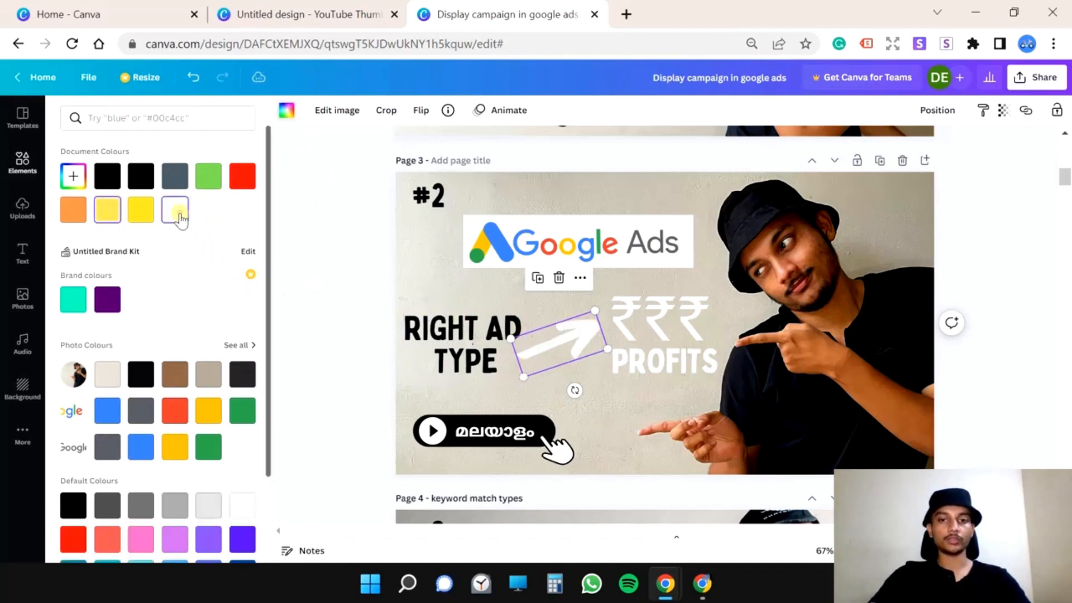
- Increase the font size of the "PROFITS" text to 60.7
{"action": "left_click", "coordinate": [656, 366]}
{"action": "left_click", "coordinate": [656, 366]}
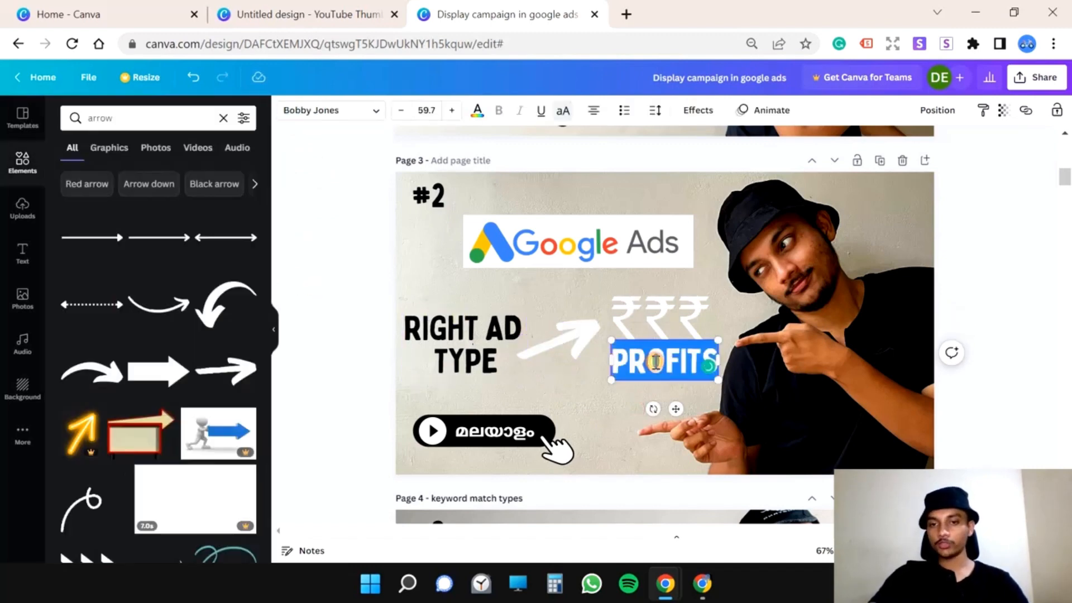
{"action": "left_click", "coordinate": [451, 111]}
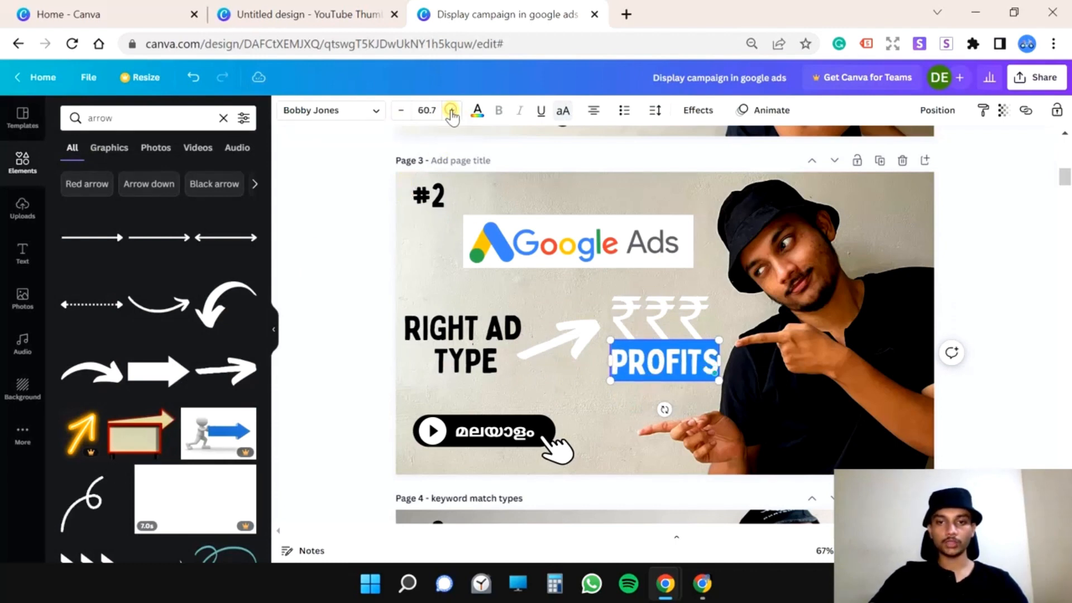
- Colour the middle rupee symbol black
{"action": "left_click", "coordinate": [660, 317]}
{"action": "left_click", "coordinate": [286, 110]}
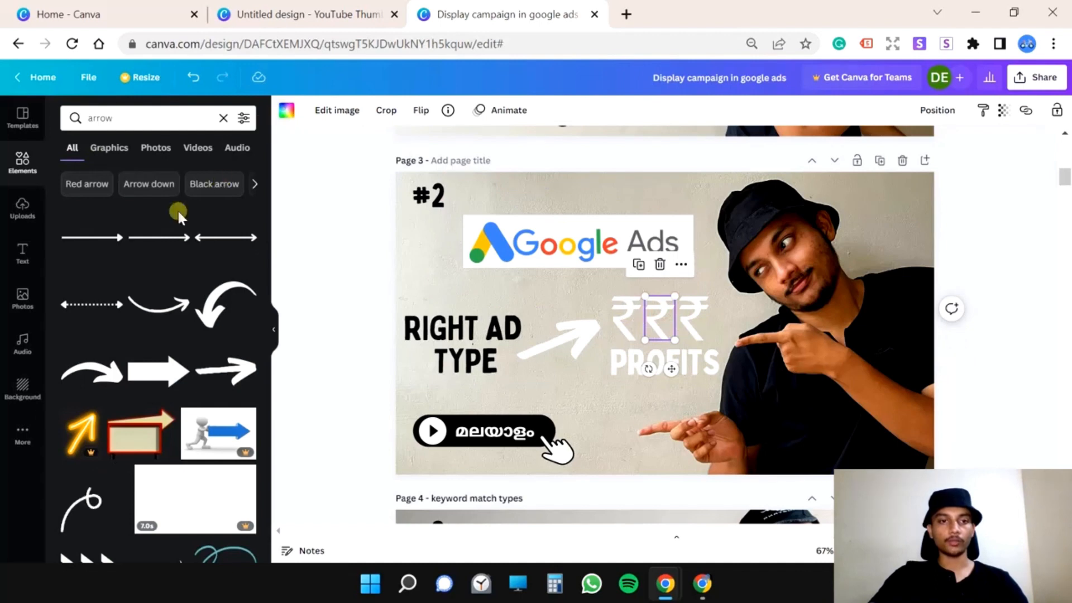
{"action": "left_click", "coordinate": [108, 176]}
{"action": "key", "text": "Escape"}
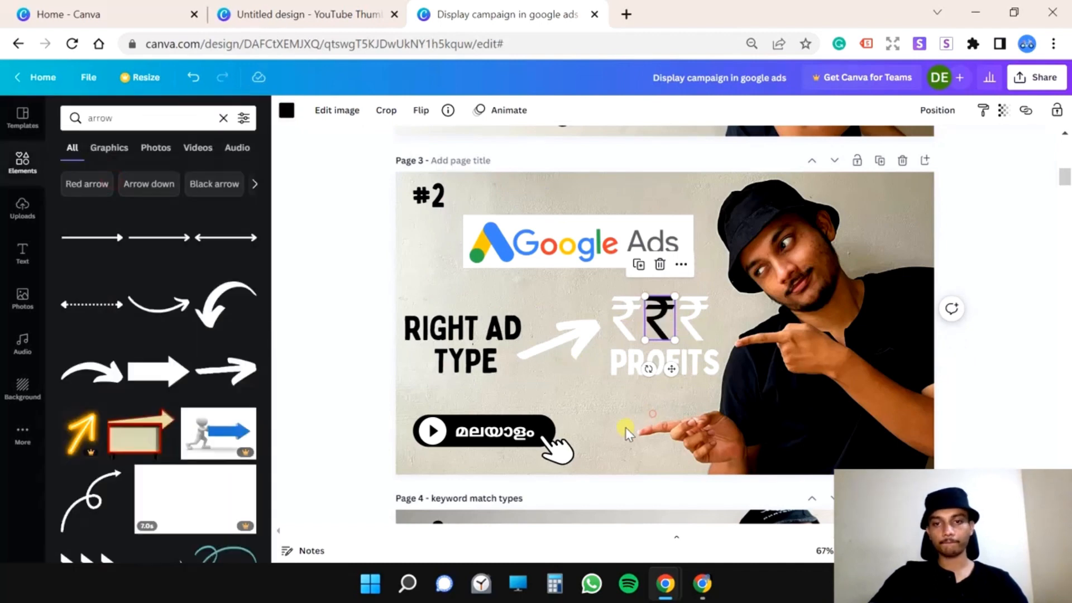
{"action": "left_click", "coordinate": [606, 460]}
{"action": "key", "text": "ctrl+alt+p"}
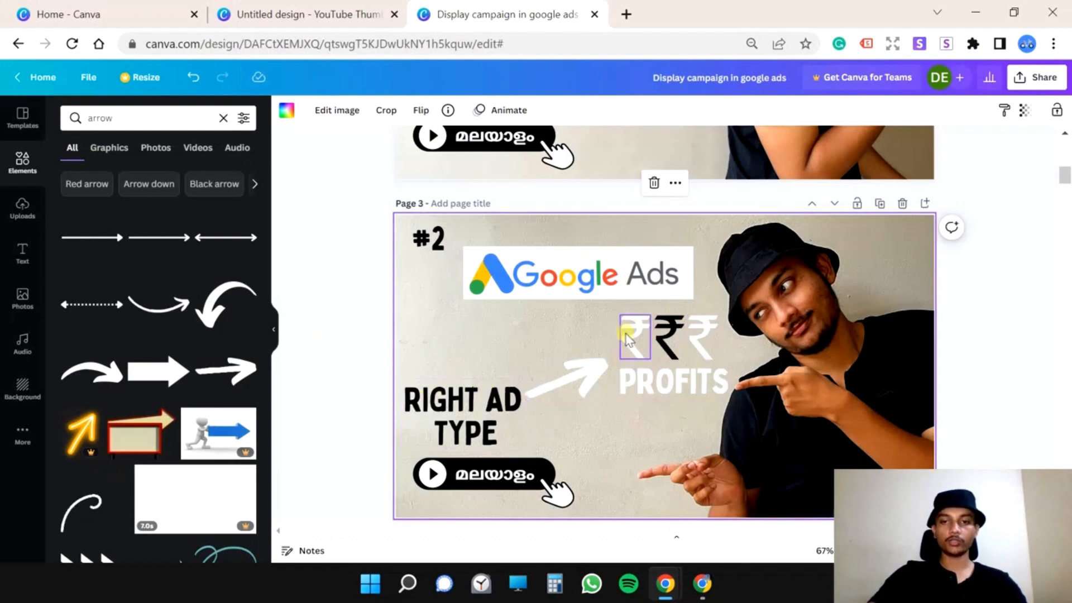
- Insert the thick curved arrow, shrink it and tilt it so it rises from "RIGHT AD TYPE" to the rupee symbols
{"action": "left_click", "coordinate": [593, 373]}
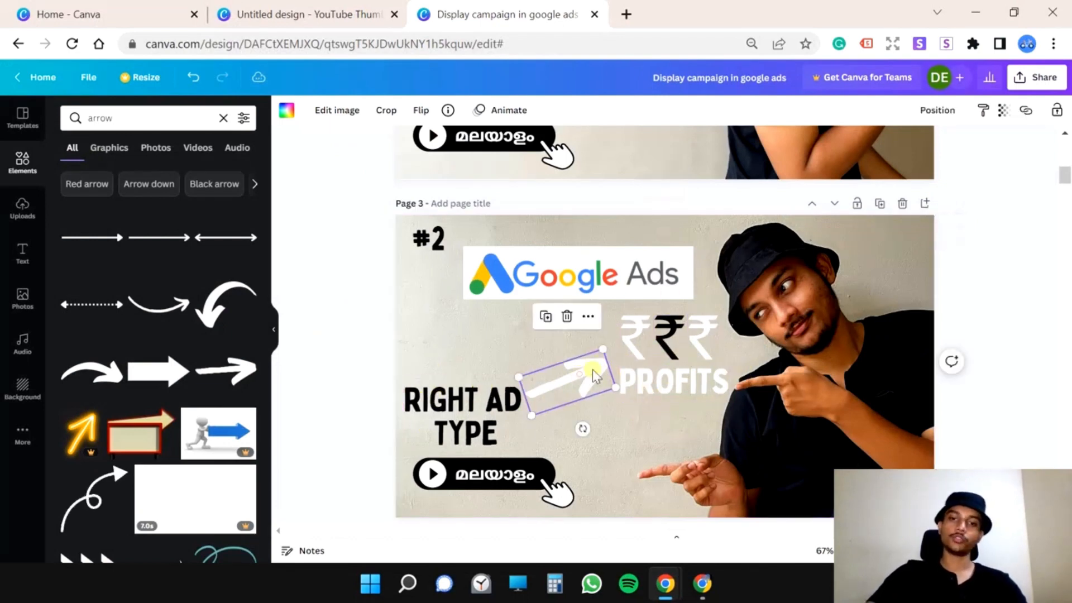
{"action": "left_click_drag", "start_coordinate": [603, 349], "coordinate": [608, 344]}
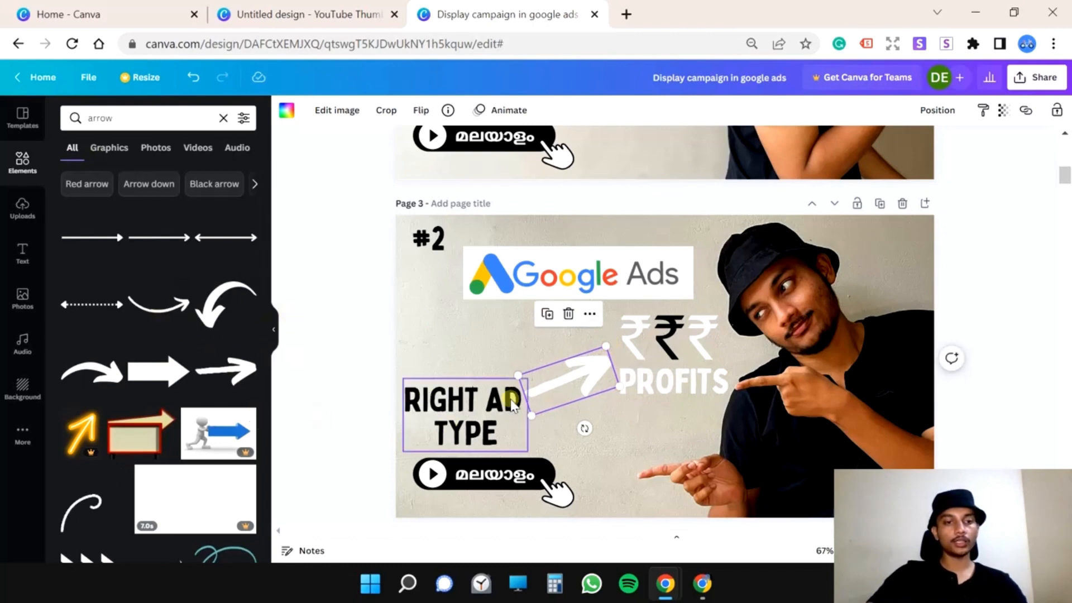
{"action": "left_click", "coordinate": [93, 370]}
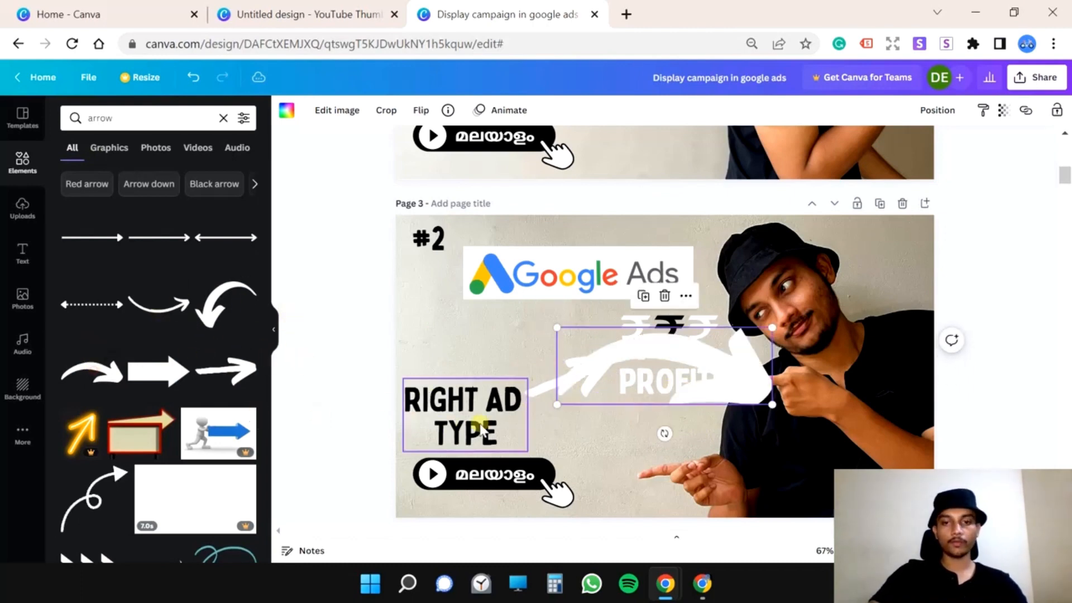
{"action": "left_click_drag", "start_coordinate": [687, 352], "coordinate": [584, 336]}
{"action": "left_click_drag", "start_coordinate": [563, 404], "coordinate": [593, 406]}
{"action": "left_click_drag", "start_coordinate": [645, 274], "coordinate": [557, 306]}
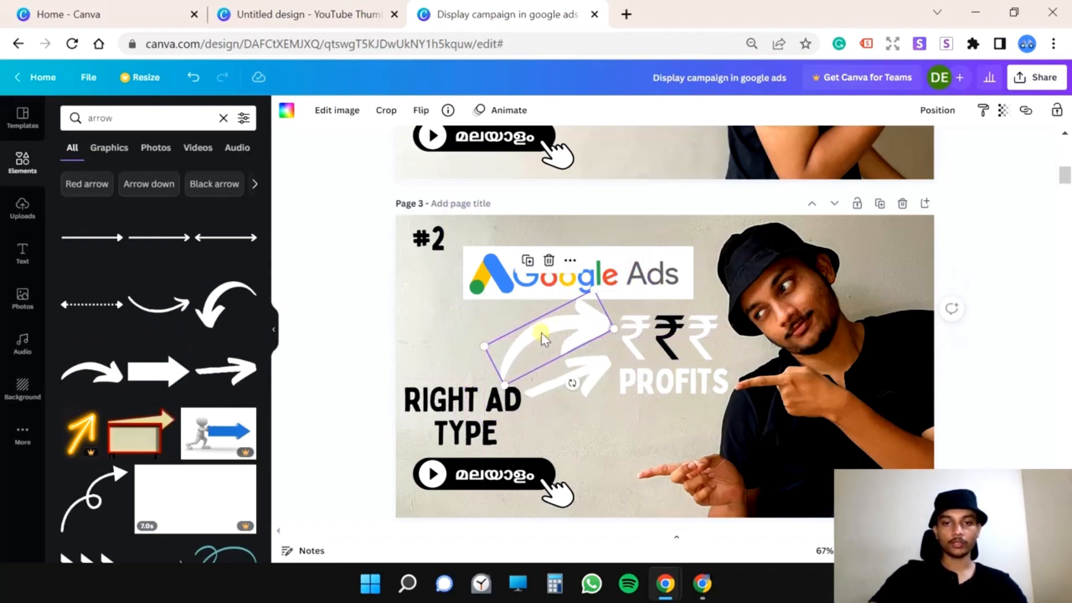
- Colour the curved arrow black and delete the straight white arrow
{"action": "left_click", "coordinate": [286, 110]}
{"action": "left_click", "coordinate": [110, 175]}
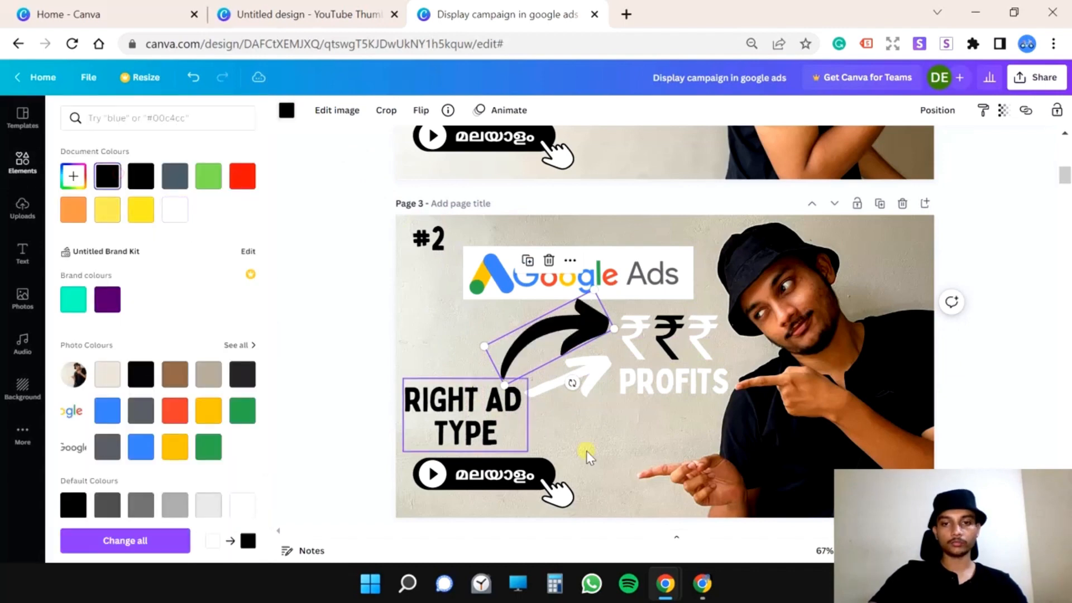
{"action": "left_click_drag", "start_coordinate": [586, 410], "coordinate": [652, 490]}
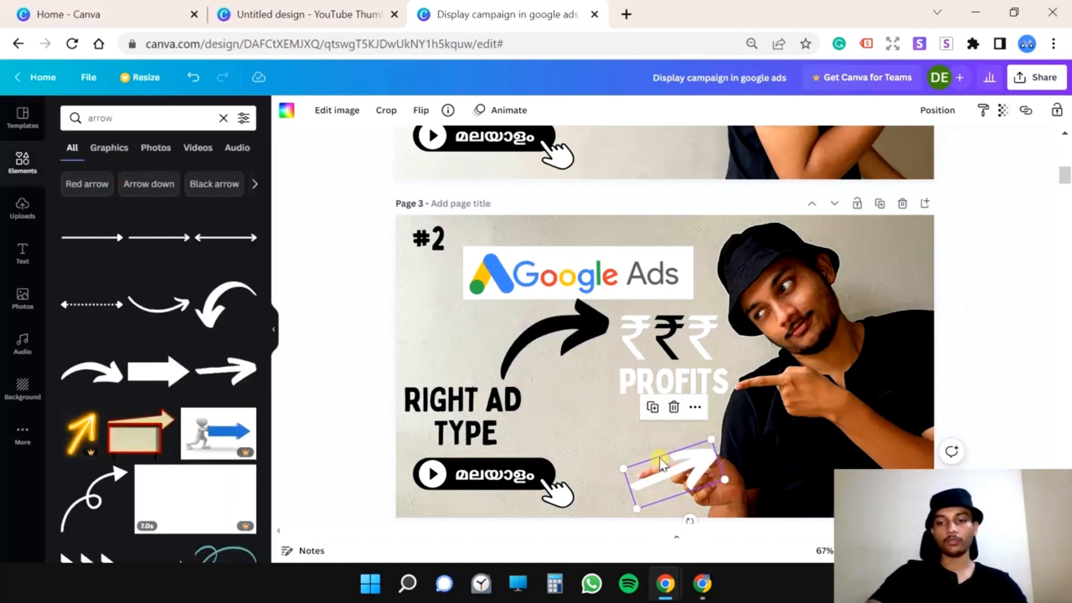
{"action": "key", "text": "Delete"}
- Duplicate the black curved arrow below "PROFITS" and flip the copy vertically
{"action": "left_click", "coordinate": [539, 339]}
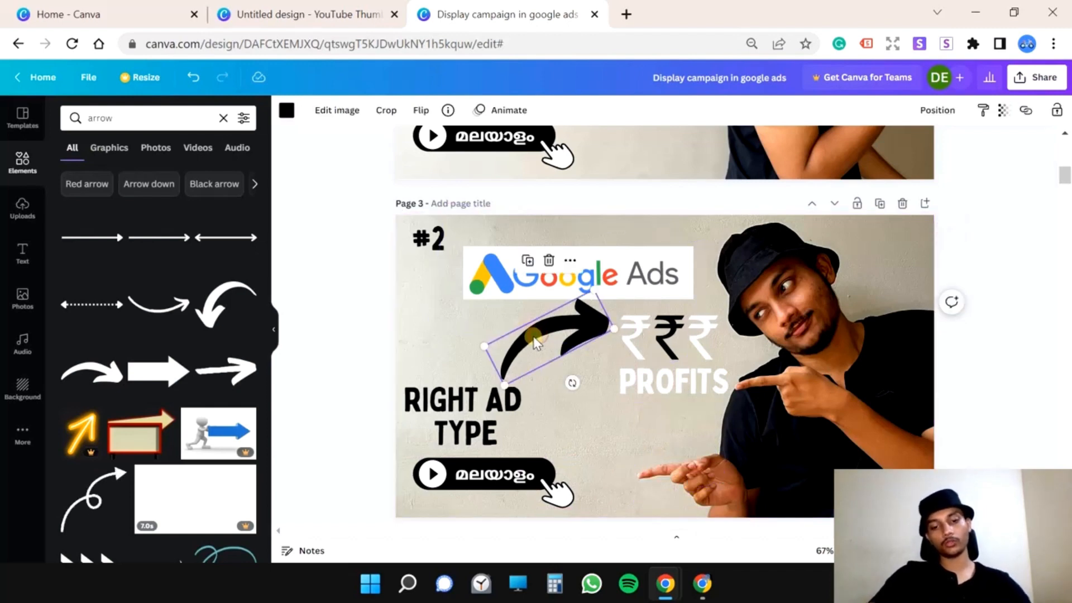
{"action": "left_click_drag", "start_coordinate": [545, 347], "coordinate": [596, 445], "text": "alt"}
{"action": "left_click", "coordinate": [420, 110]}
{"action": "left_click", "coordinate": [459, 168]}
- Delete the pointing-hand cursor from the Malayalam badge and move the badge to the lower-right corner of page 3
{"action": "left_click_drag", "start_coordinate": [388, 478], "coordinate": [558, 502]}
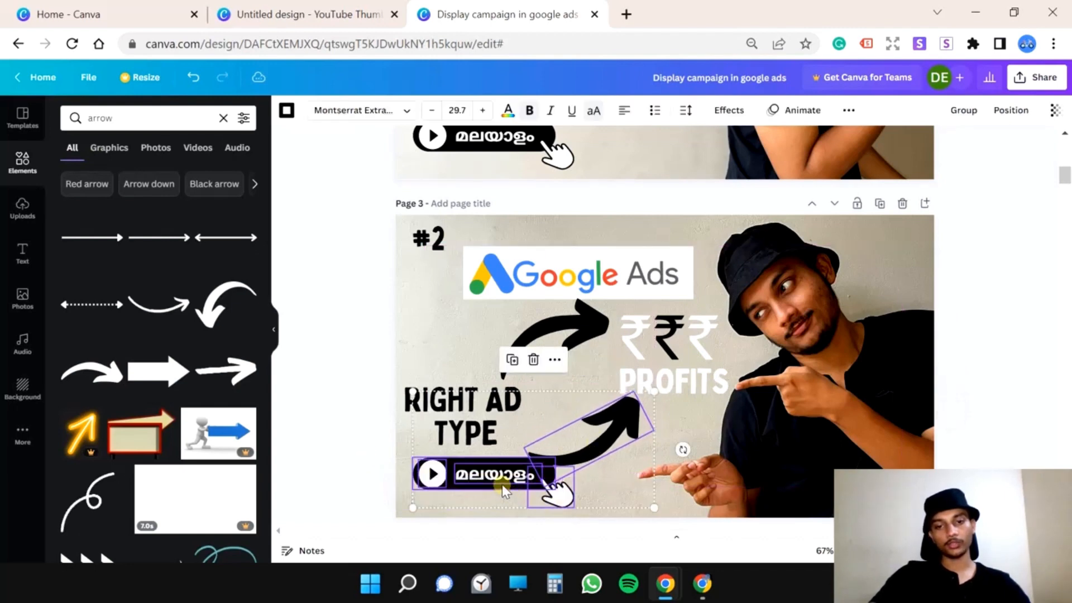
{"action": "left_click", "coordinate": [626, 495]}
{"action": "left_click", "coordinate": [551, 505]}
{"action": "key", "text": "Delete"}
{"action": "left_click_drag", "start_coordinate": [374, 473], "coordinate": [849, 494]}
{"action": "left_click", "coordinate": [580, 497]}
- Shift the lower curved arrow further under "PROFITS", and move "RIGHT AD TYPE" down and enlarge it to font size 68.2
{"action": "left_click", "coordinate": [590, 451]}
{"action": "left_click_drag", "start_coordinate": [590, 451], "coordinate": [611, 457]}
{"action": "mouse_move", "coordinate": [622, 499]}
{"action": "left_mouse_down"}
{"action": "mouse_move", "coordinate": [608, 500]}
{"action": "mouse_move", "coordinate": [624, 498]}
{"action": "left_mouse_up"}
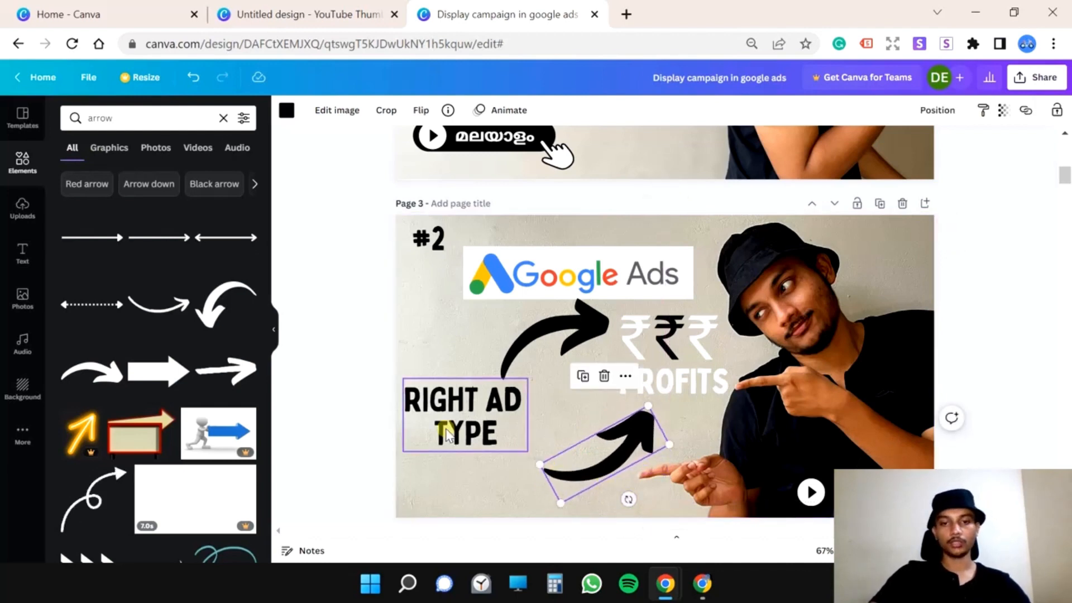
{"action": "left_click_drag", "start_coordinate": [447, 433], "coordinate": [450, 450]}
{"action": "left_click_drag", "start_coordinate": [531, 399], "coordinate": [546, 399]}
- Give "PROFITS" a black Background effect with roundness 0 and spread 10, and nudge the text slightly down from the rupee symbols
{"action": "left_click", "coordinate": [663, 385]}
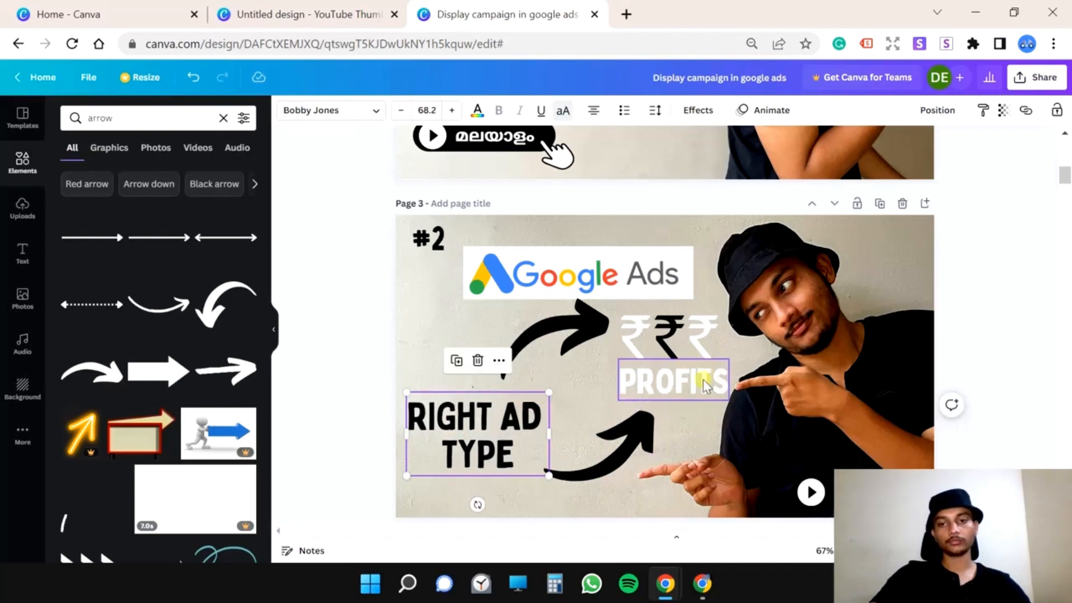
{"action": "double_click", "coordinate": [658, 381]}
{"action": "left_click", "coordinate": [698, 110]}
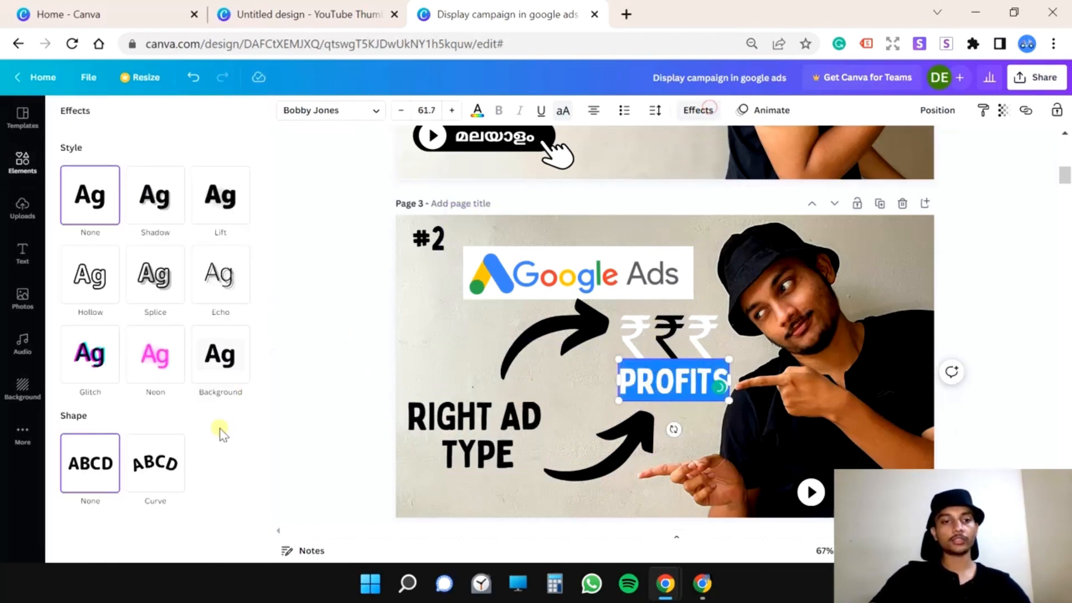
{"action": "left_click", "coordinate": [229, 366]}
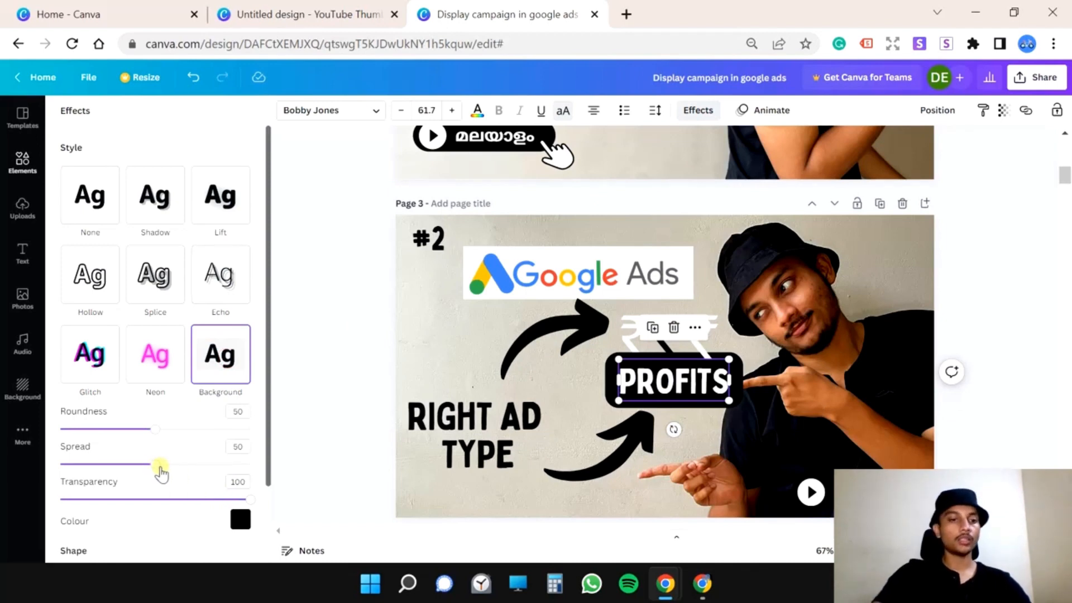
{"action": "left_click_drag", "start_coordinate": [155, 465], "coordinate": [80, 466]}
{"action": "left_click_drag", "start_coordinate": [150, 432], "coordinate": [60, 430]}
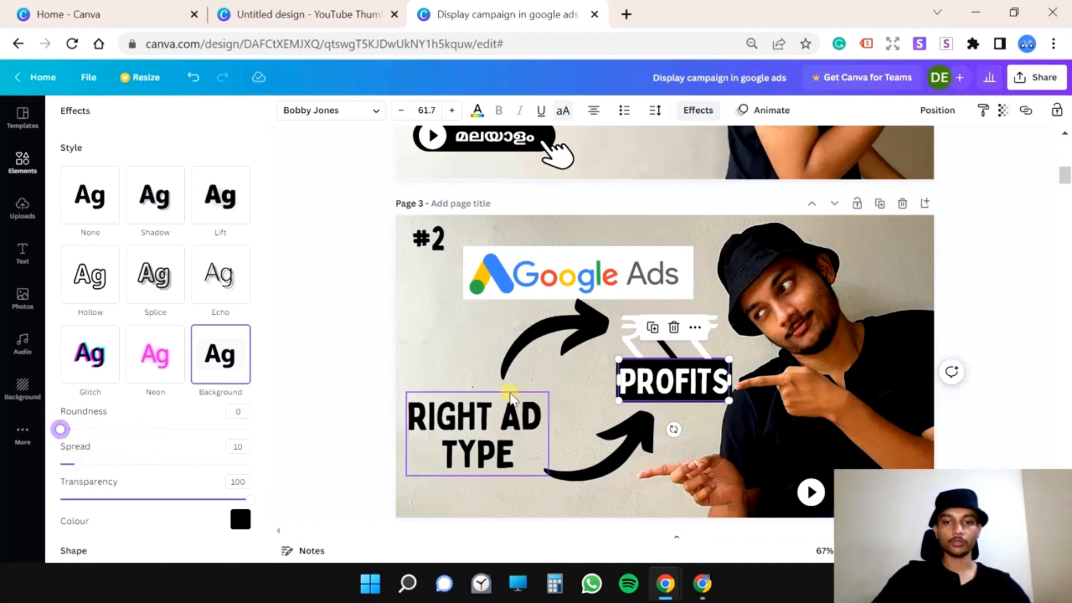
{"action": "left_click", "coordinate": [564, 393]}
{"action": "left_click_drag", "start_coordinate": [689, 395], "coordinate": [687, 397]}
- Change the lower curved arrow's colour to white
{"action": "left_click", "coordinate": [628, 439]}
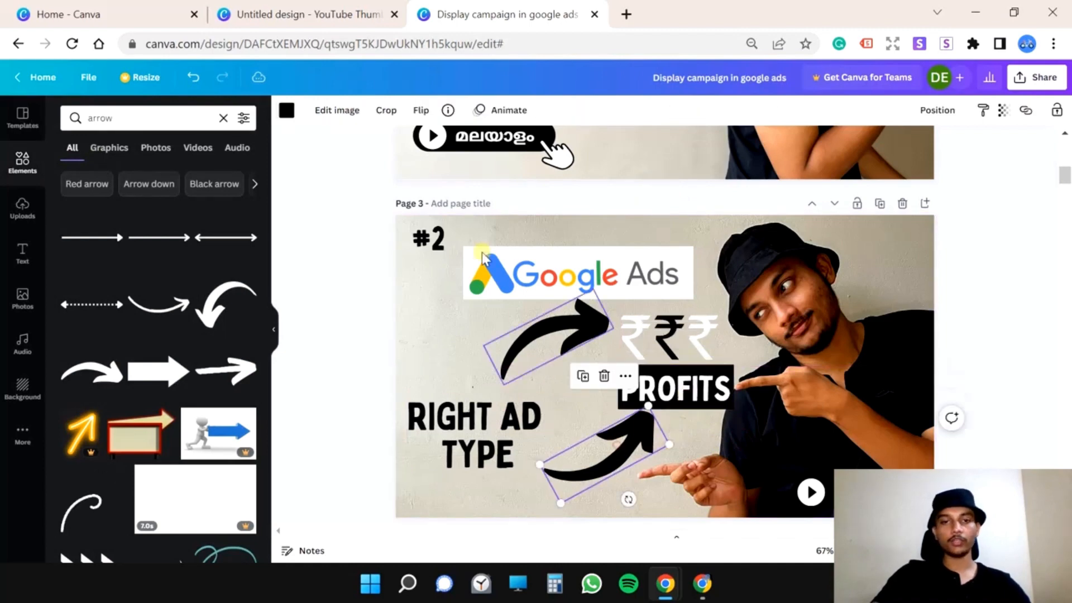
{"action": "left_click", "coordinate": [287, 110]}
{"action": "left_click", "coordinate": [175, 210]}
{"action": "left_click", "coordinate": [512, 486]}
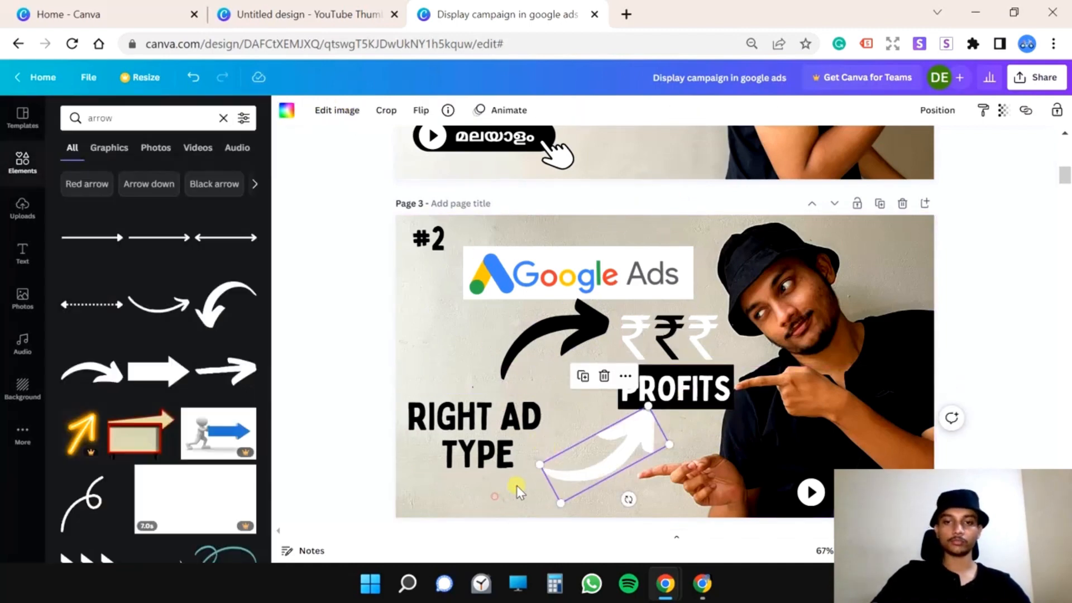
- Apply a white Background effect to the "RIGHT AD TYPE" text
{"action": "left_click", "coordinate": [470, 446]}
{"action": "double_click", "coordinate": [469, 445]}
{"action": "key", "text": "ctrl+a"}
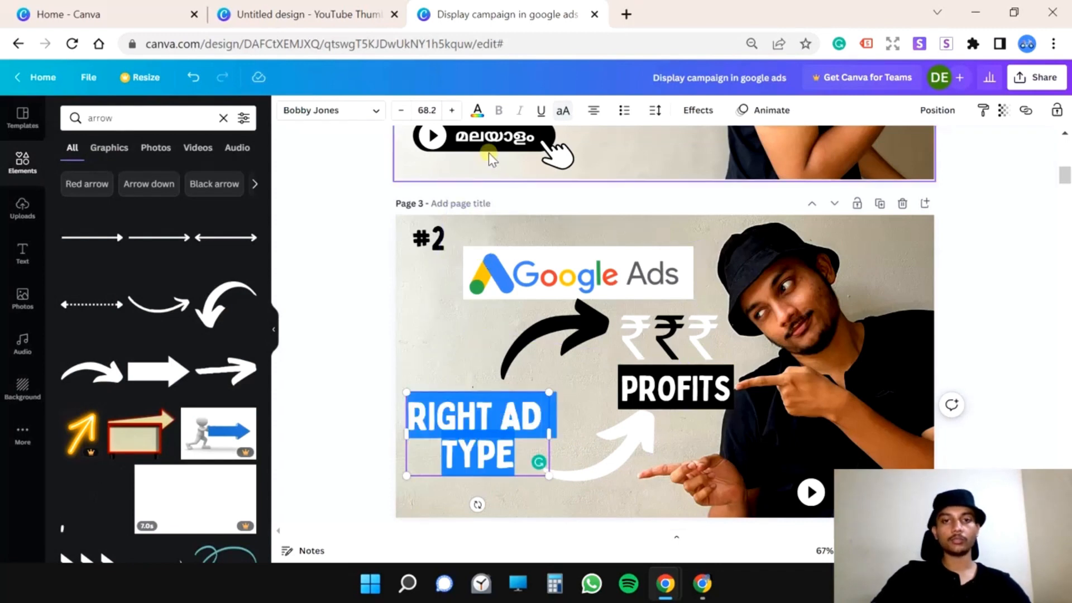
{"action": "left_click", "coordinate": [477, 110]}
{"action": "left_click", "coordinate": [711, 115]}
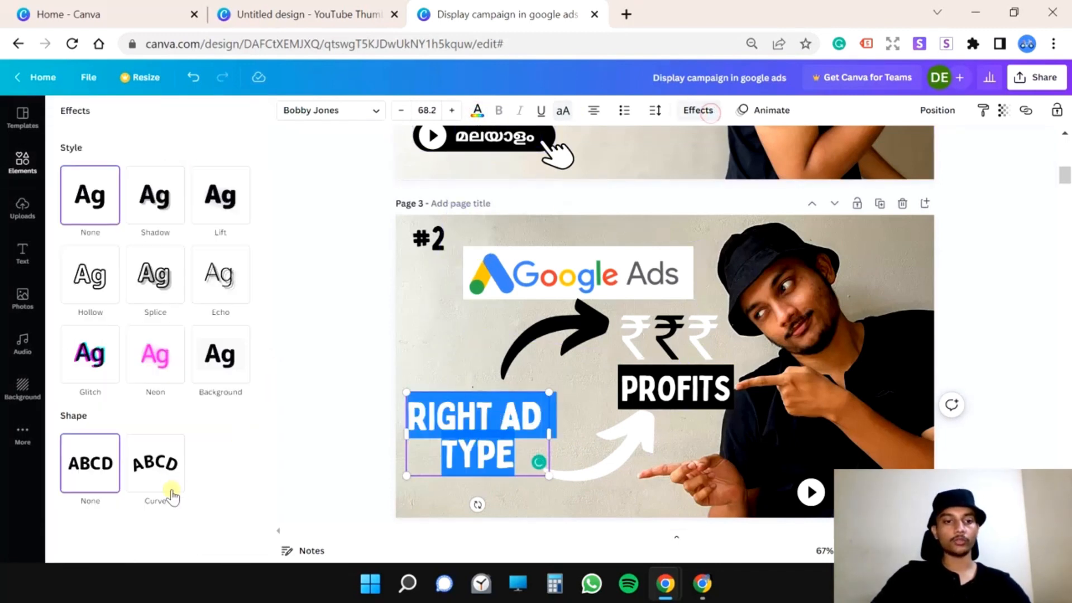
{"action": "left_click", "coordinate": [220, 358]}
{"action": "scroll", "coordinate": [246, 481], "scroll_direction": "down", "scroll_amount": 2}
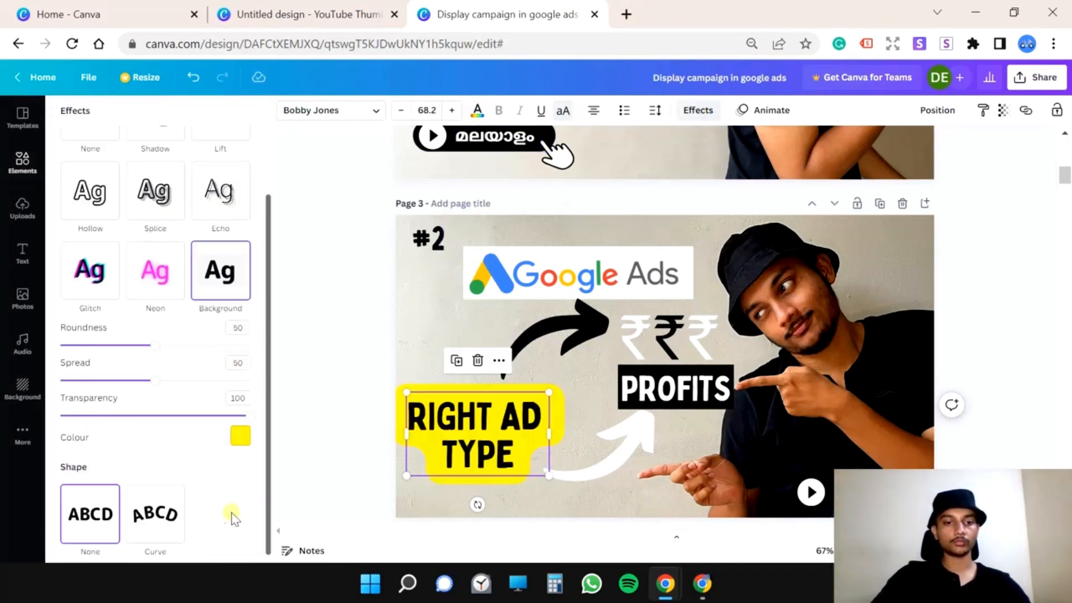
{"action": "left_click", "coordinate": [240, 438]}
{"action": "left_click", "coordinate": [222, 390]}
{"action": "left_click", "coordinate": [184, 463]}
- Reduce the "RIGHT AD TYPE" background's spread to 0 and its roundness to 17
{"action": "left_click_drag", "start_coordinate": [151, 381], "coordinate": [60, 380]}
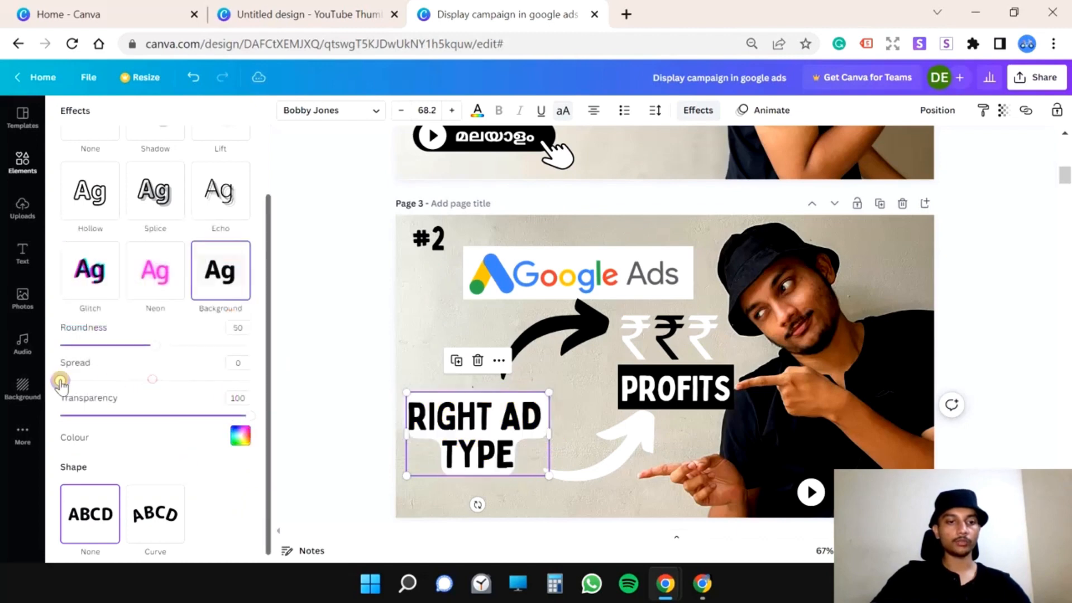
{"action": "left_click_drag", "start_coordinate": [152, 345], "coordinate": [92, 346]}
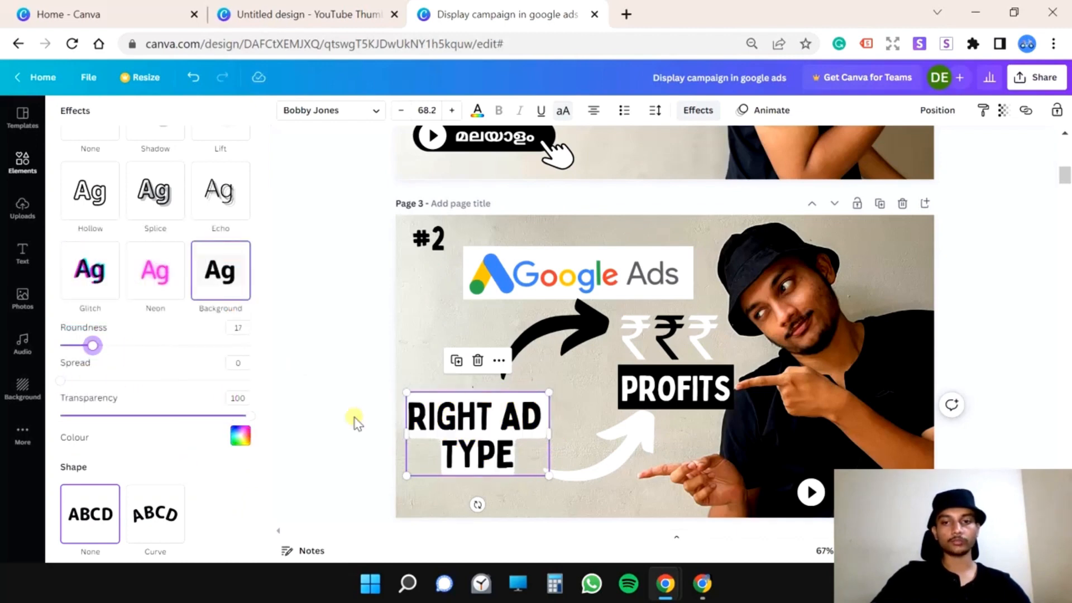
{"action": "left_click", "coordinate": [545, 495]}
{"action": "left_click", "coordinate": [603, 452]}
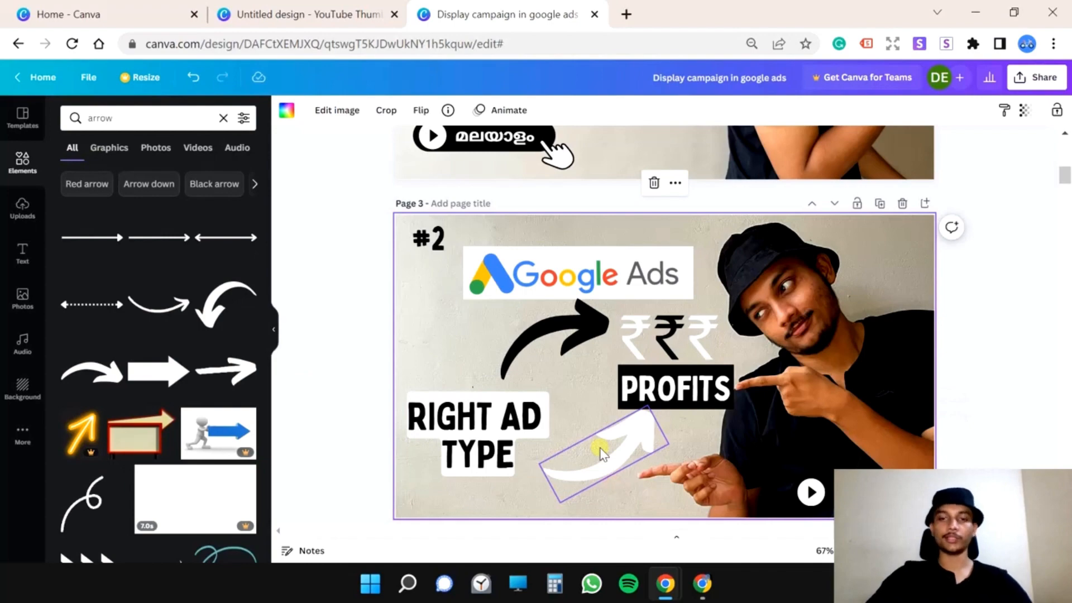
{"action": "key", "text": "F11"}
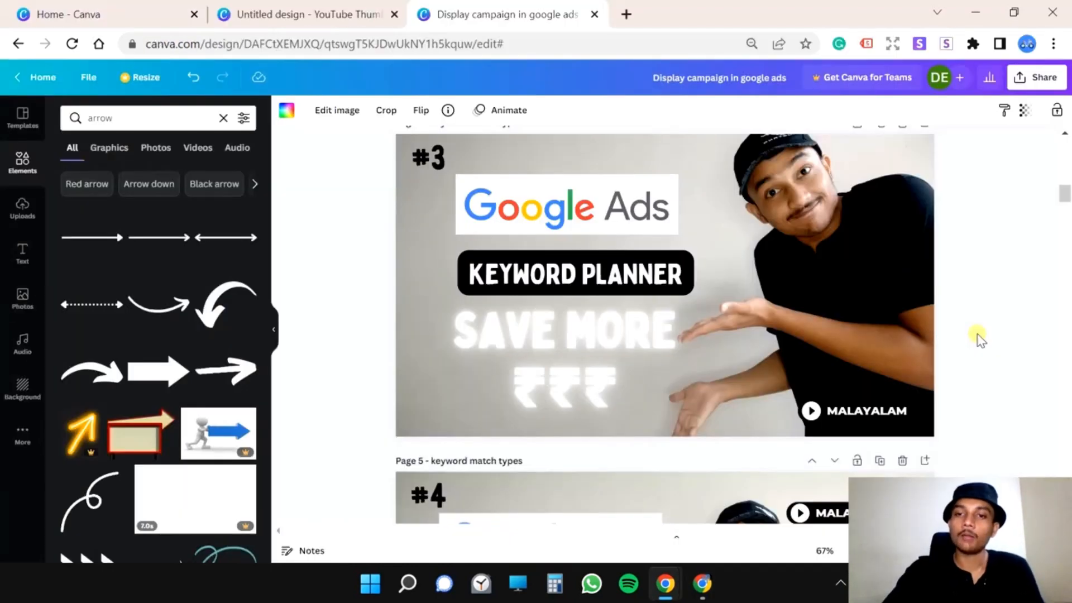
- Flip the crossed-arms portrait horizontally and replace page 4's background with it
{"action": "scroll", "coordinate": [978, 337], "scroll_direction": "up", "scroll_amount": 1}
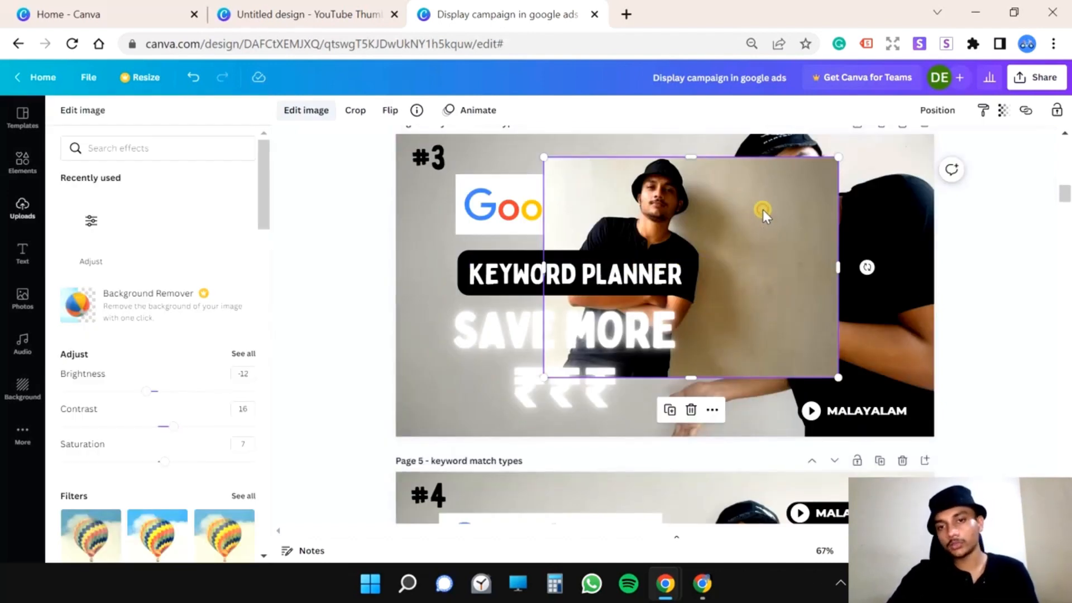
{"action": "left_click", "coordinate": [388, 110]}
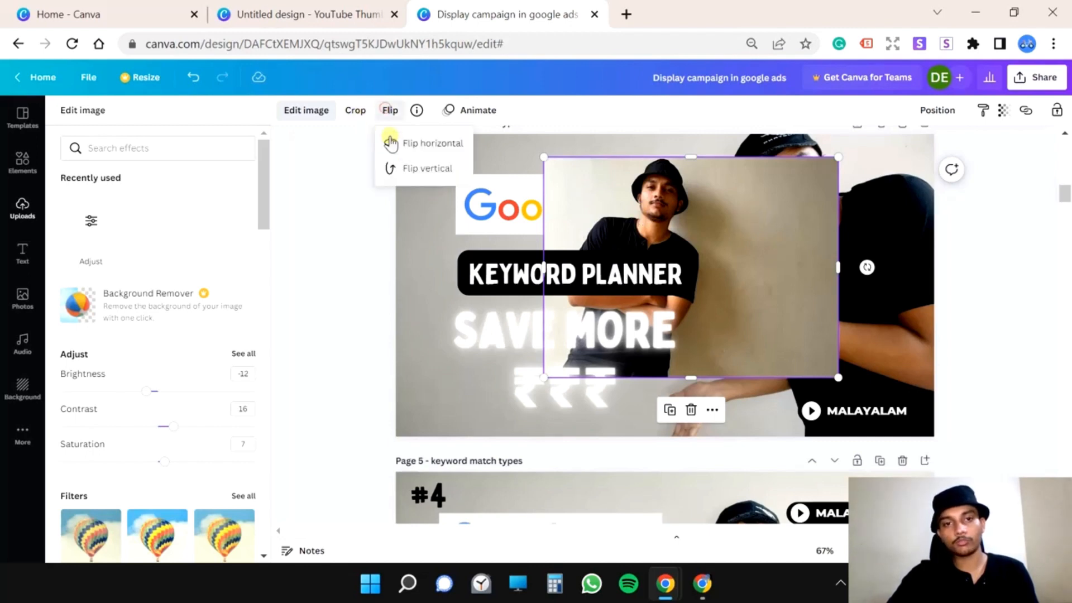
{"action": "left_click", "coordinate": [434, 146]}
{"action": "right_click", "coordinate": [758, 232]}
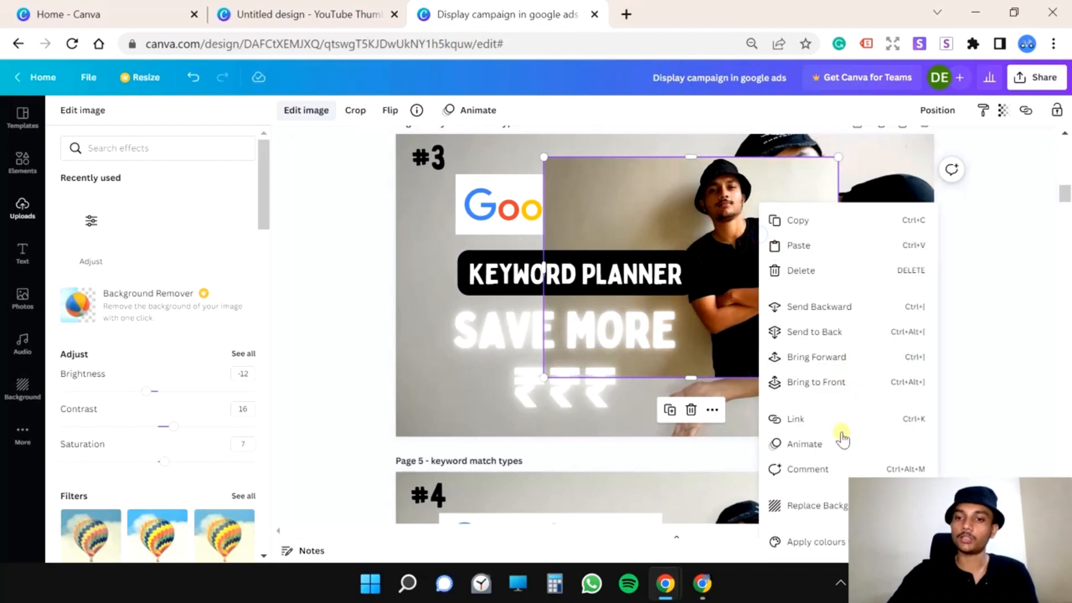
{"action": "left_click", "coordinate": [821, 505]}
{"action": "left_click", "coordinate": [796, 234]}
{"action": "double_click", "coordinate": [796, 232]}
{"action": "left_click_drag", "start_coordinate": [795, 232], "coordinate": [792, 296]}
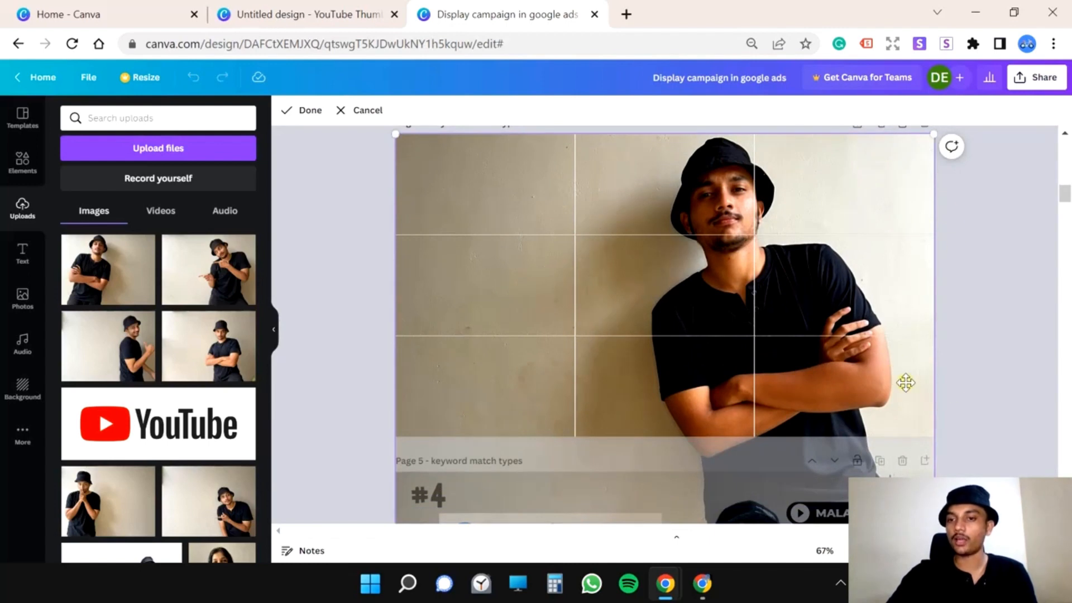
{"action": "left_click", "coordinate": [368, 114]}
- Detach the portrait from page 4's background and crop its side edges closer to the subject
{"action": "right_click", "coordinate": [781, 214]}
{"action": "left_click", "coordinate": [853, 412]}
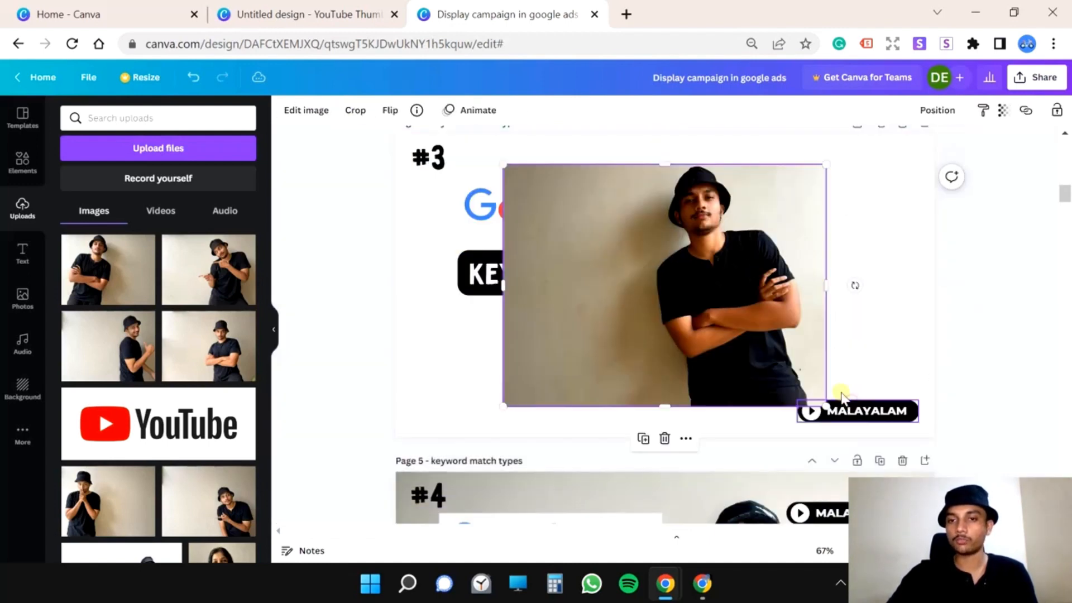
{"action": "left_click", "coordinate": [346, 110]}
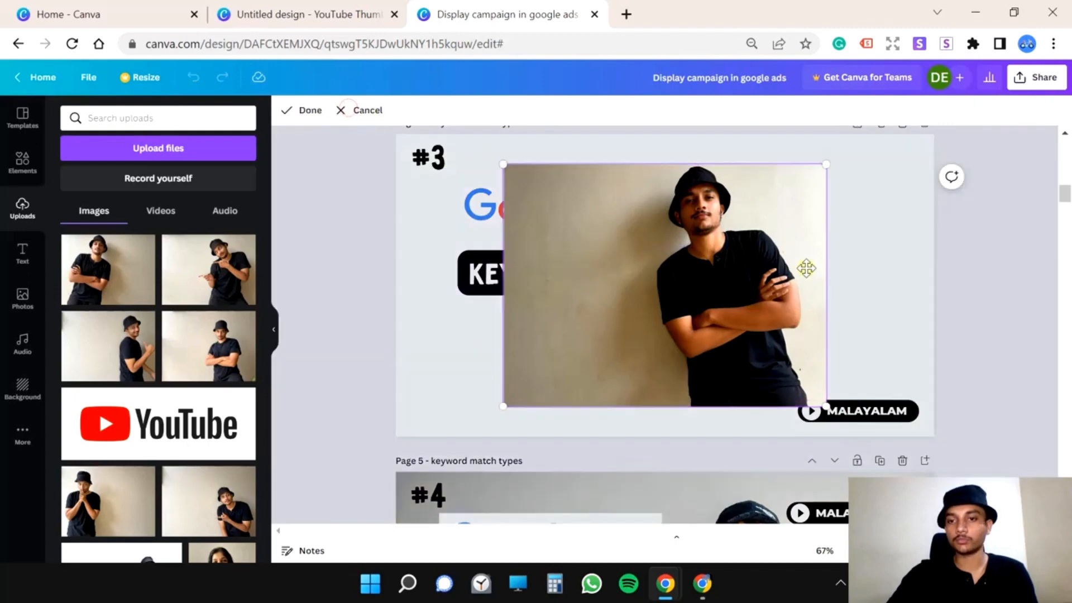
{"action": "left_click_drag", "start_coordinate": [825, 405], "coordinate": [821, 403]}
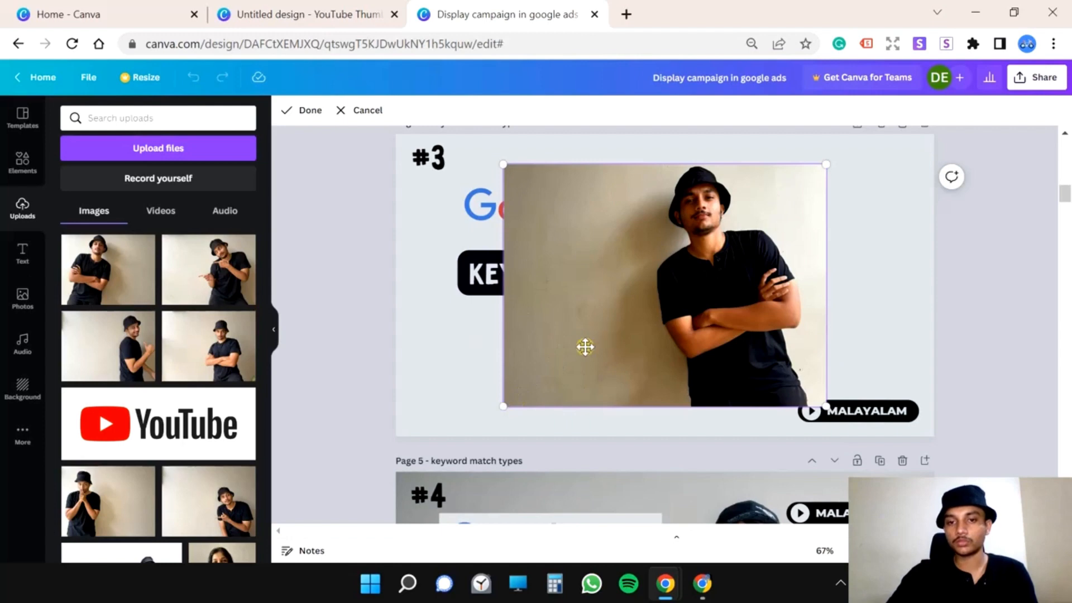
{"action": "left_click_drag", "start_coordinate": [503, 406], "coordinate": [531, 390]}
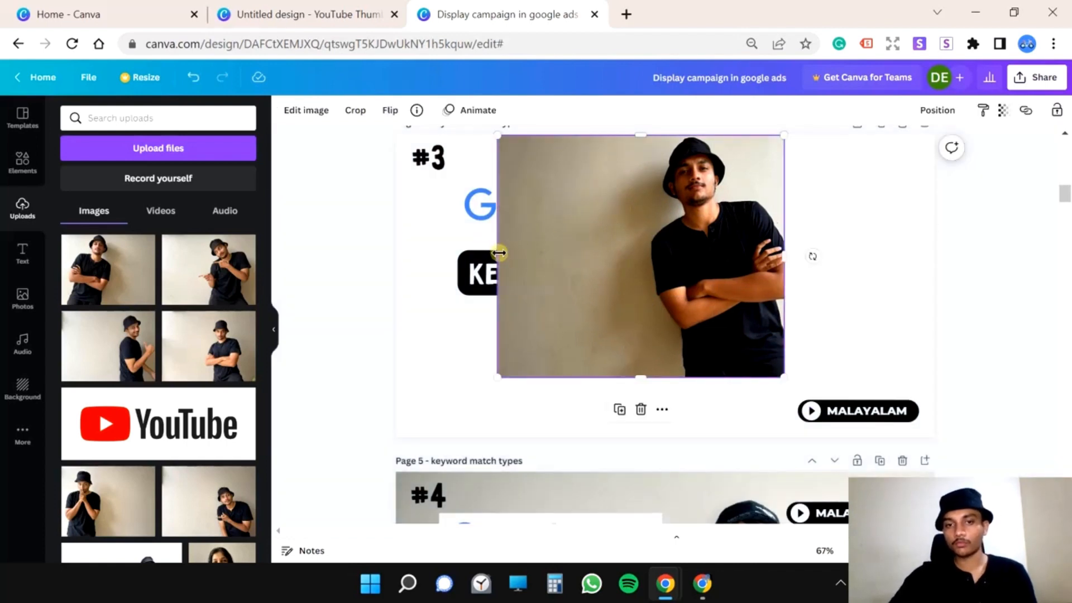
{"action": "mouse_move", "coordinate": [499, 253]}
{"action": "left_mouse_down"}
{"action": "mouse_move", "coordinate": [485, 253]}
{"action": "mouse_move", "coordinate": [502, 253]}
{"action": "left_mouse_up"}
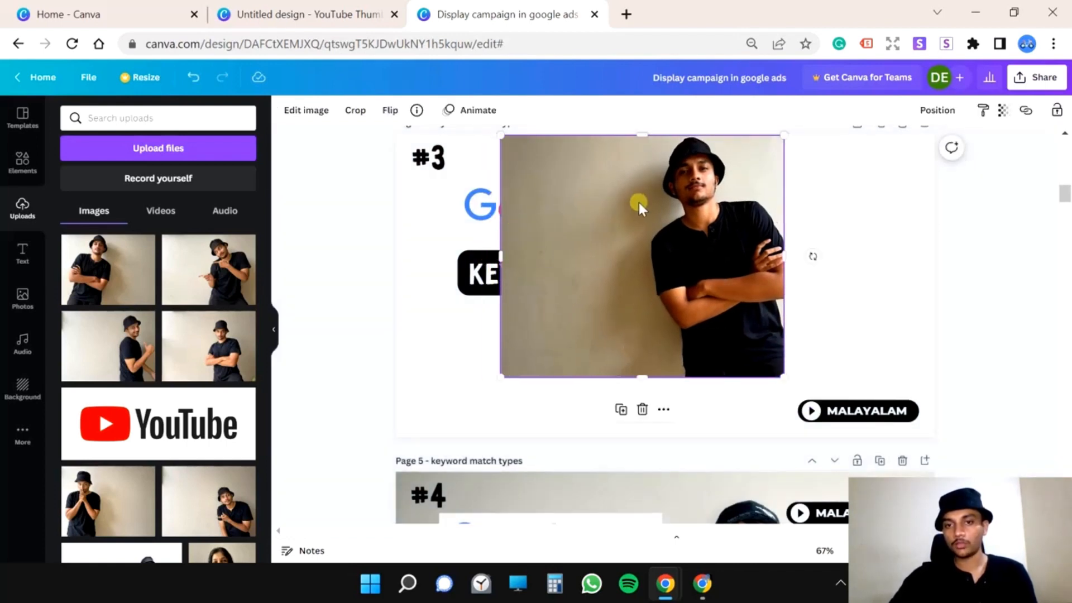
{"action": "left_click_drag", "start_coordinate": [651, 271], "coordinate": [651, 293]}
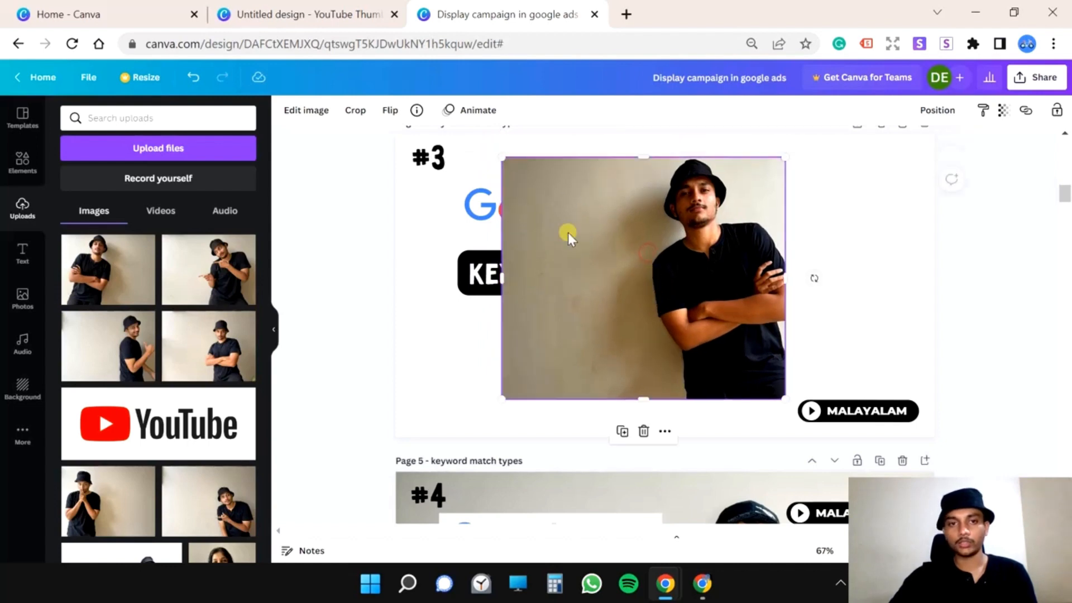
- Set the cropped portrait as page 4's background and reposition it so the hat meets the upper edge of the frame
{"action": "right_click", "coordinate": [641, 284]}
{"action": "left_click", "coordinate": [717, 505]}
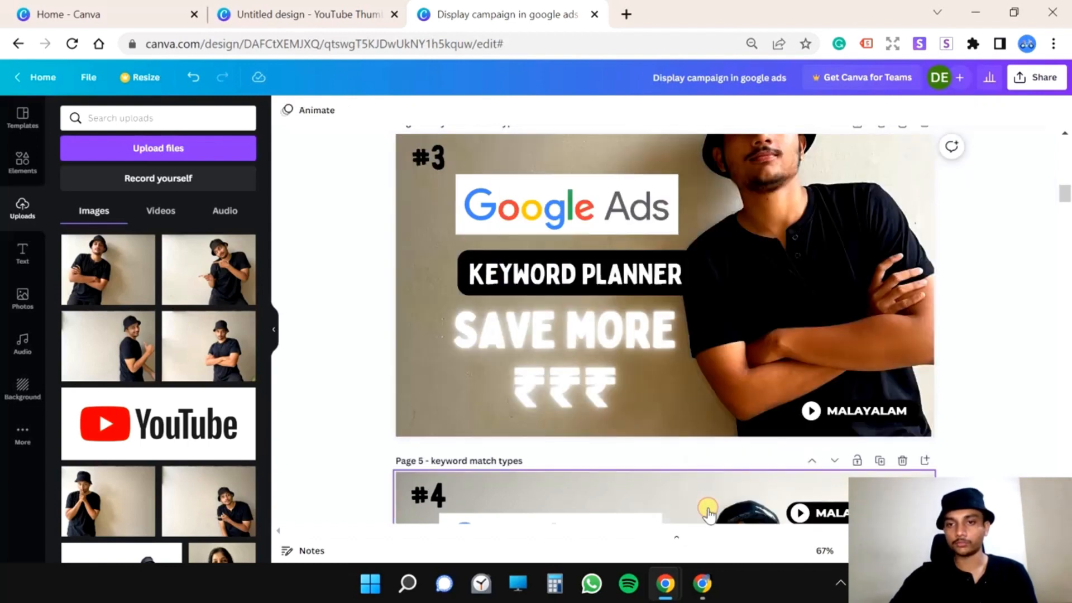
{"action": "double_click", "coordinate": [810, 221]}
{"action": "left_click_drag", "start_coordinate": [808, 232], "coordinate": [814, 314]}
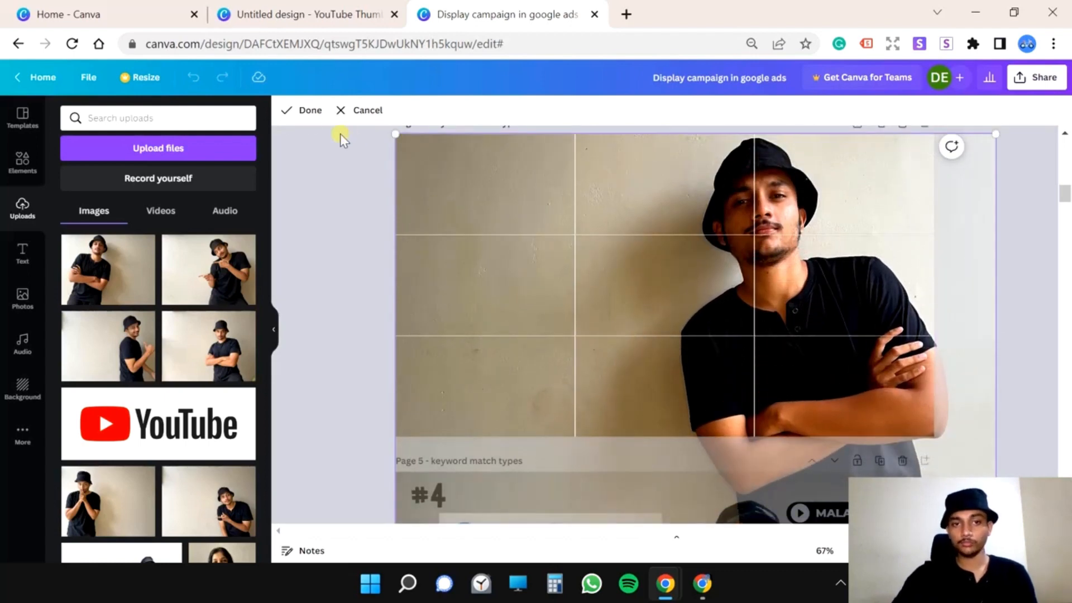
{"action": "left_click", "coordinate": [311, 111]}
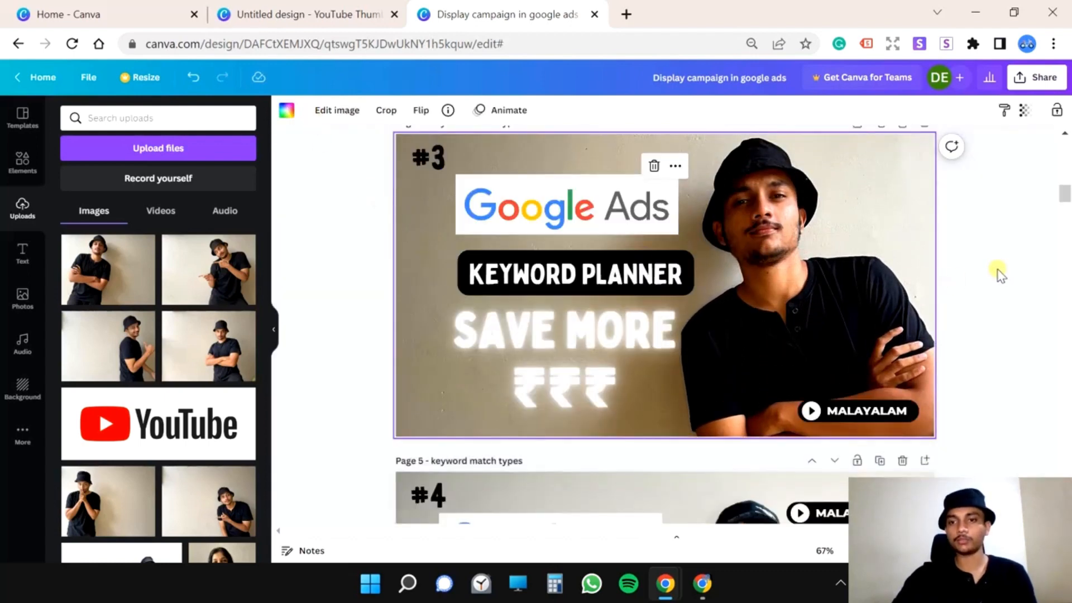
{"action": "double_click", "coordinate": [784, 267]}
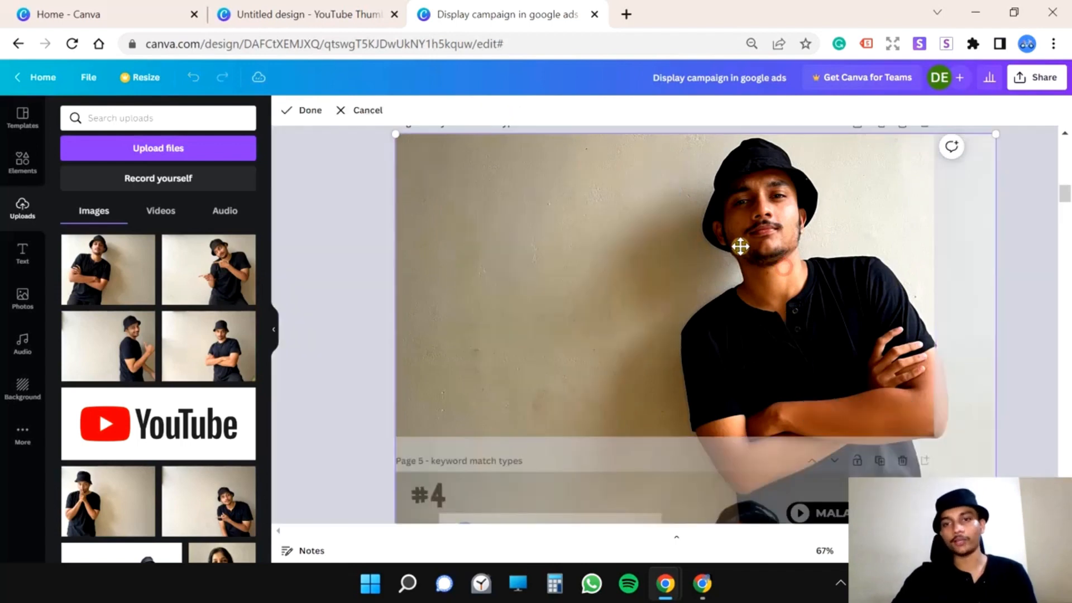
{"action": "left_click_drag", "start_coordinate": [742, 239], "coordinate": [742, 225]}
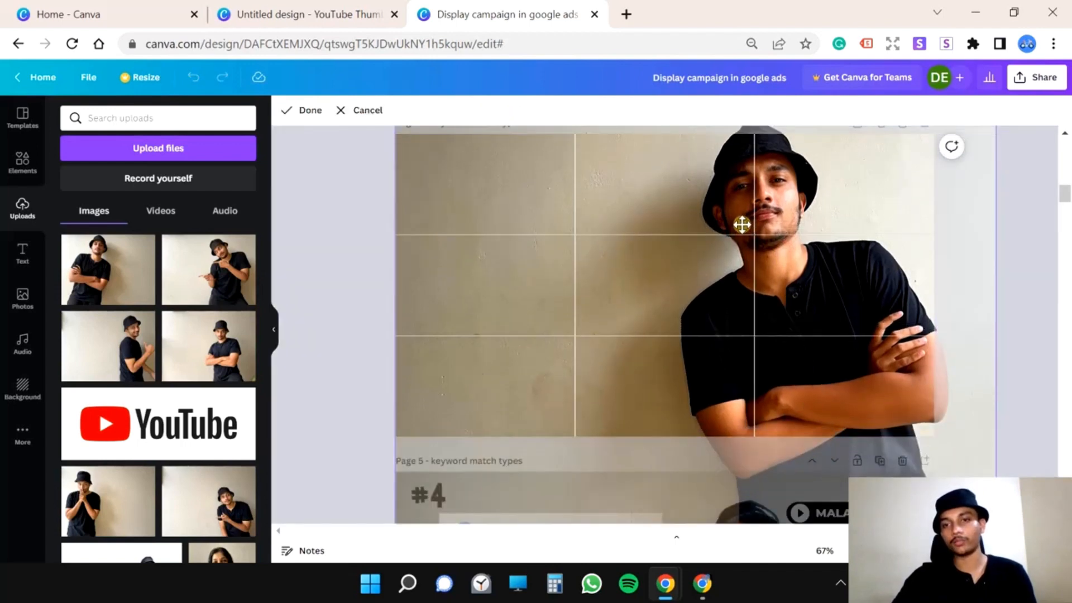
{"action": "left_click", "coordinate": [316, 118]}
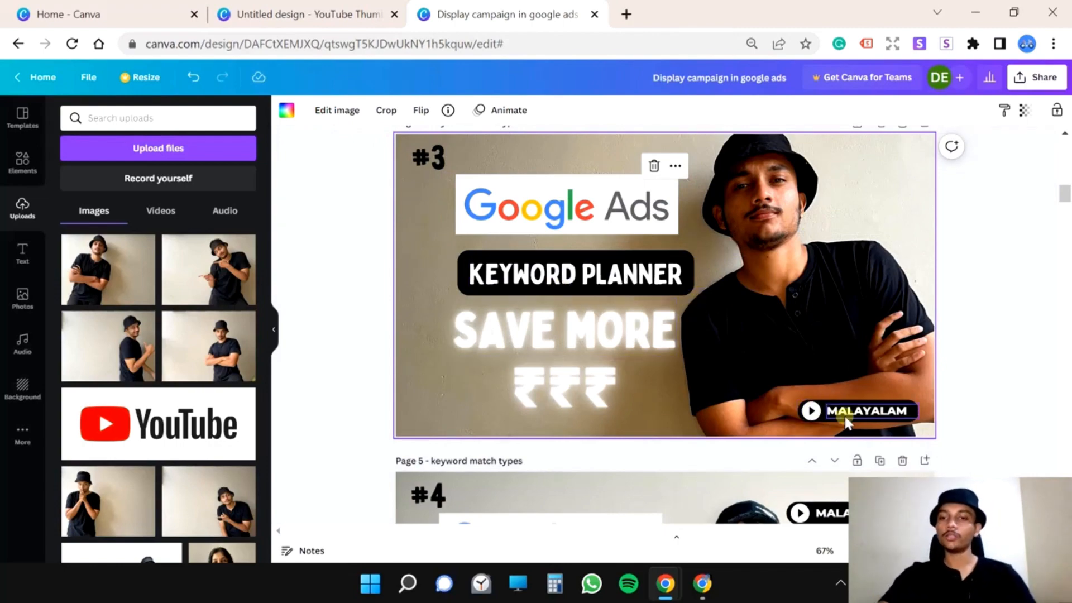
- Replace page 4's "MALAYALAM" badge with a copy of the "മലയാളം" badge from page 3
{"action": "scroll", "coordinate": [782, 313], "scroll_direction": "up", "scroll_amount": 3}
{"action": "left_click", "coordinate": [924, 253]}
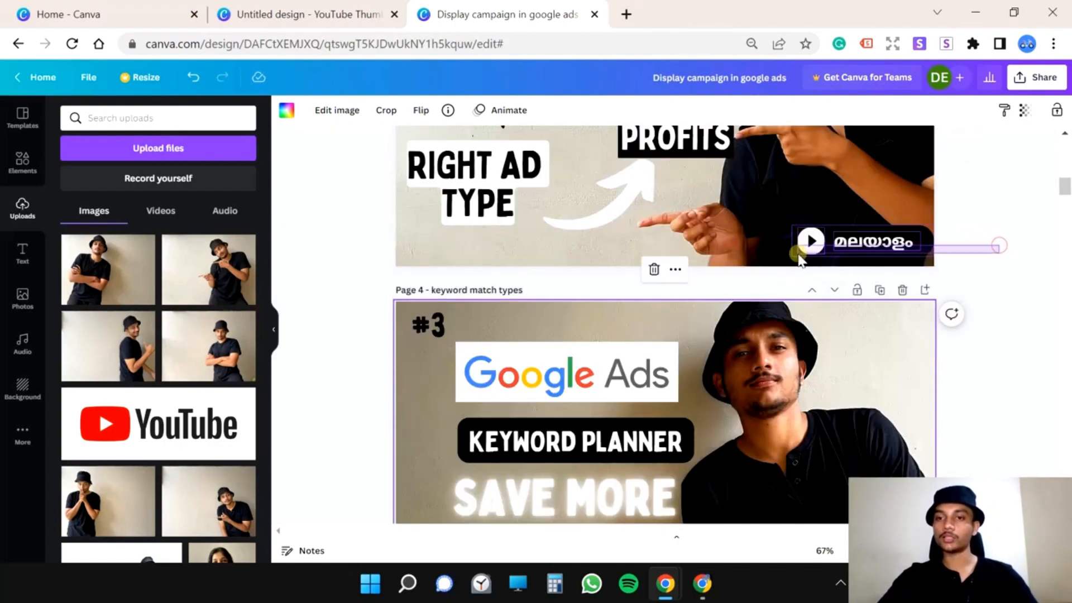
{"action": "scroll", "coordinate": [800, 261], "scroll_direction": "down", "scroll_amount": 2}
{"action": "left_click_drag", "start_coordinate": [793, 398], "coordinate": [900, 426]}
{"action": "key", "text": "Delete"}
{"action": "key", "text": "ctrl+v"}
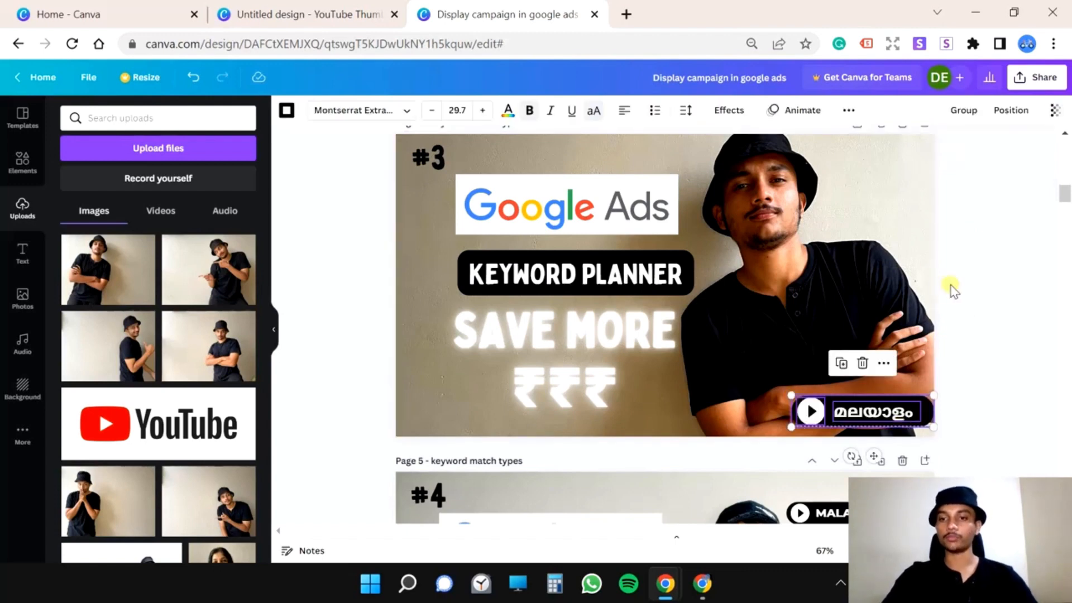
{"action": "left_click", "coordinate": [983, 241]}
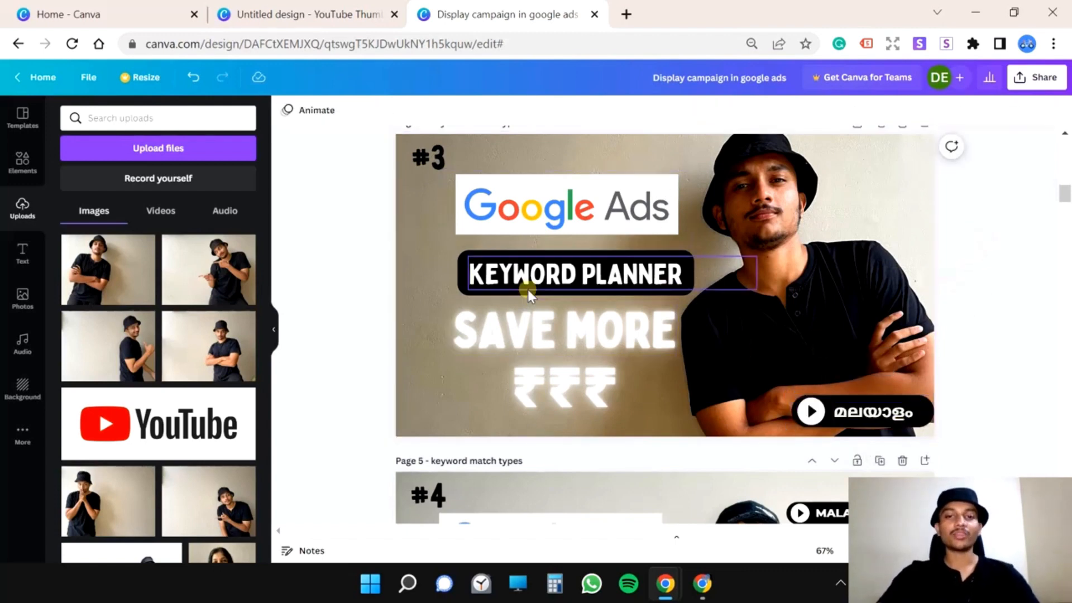
- Nudge page 4's "KEYWORD PLANNER" text slightly left under the Google Ads logo
{"action": "left_click_drag", "start_coordinate": [496, 289], "coordinate": [486, 288]}
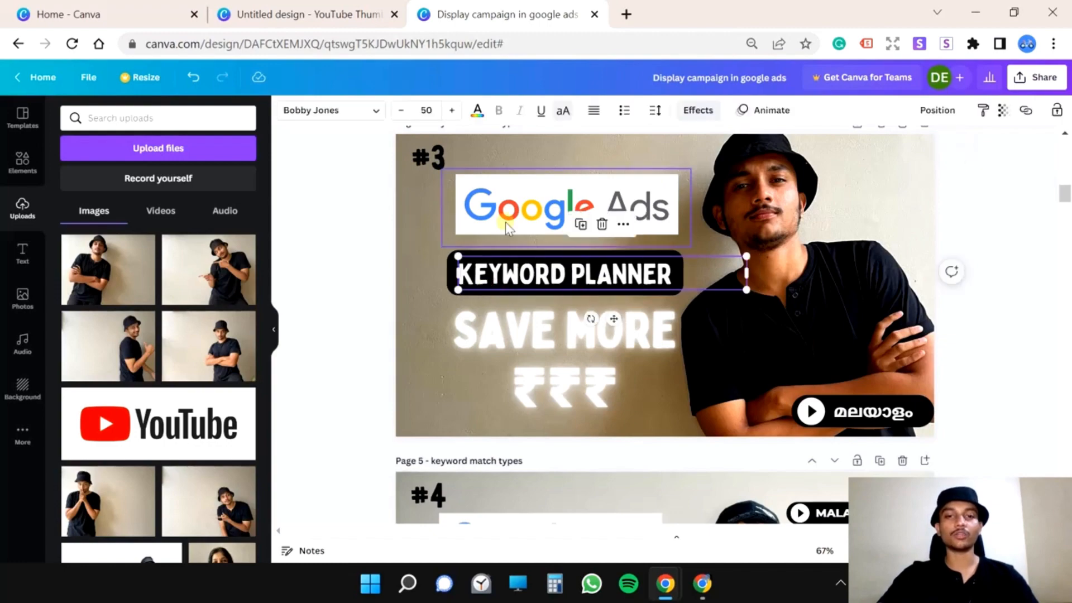
{"action": "left_click", "coordinate": [520, 209]}
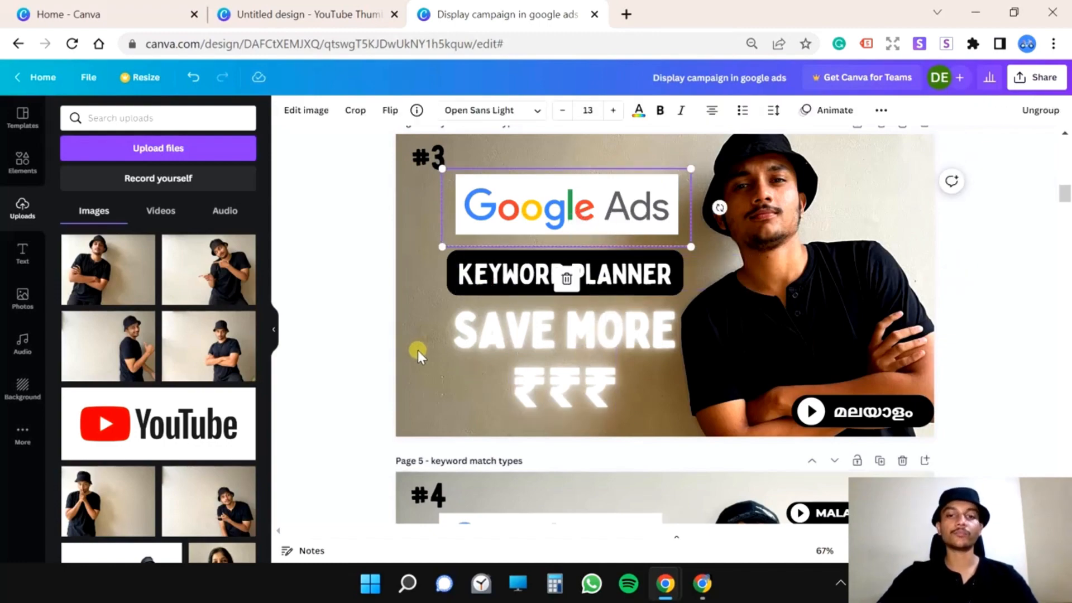
- Replace page 4's plain number with a copy of page 2's white-boxed "#1" label and change its text to "#3"
{"action": "scroll", "coordinate": [425, 155], "scroll_direction": "up", "scroll_amount": 7}
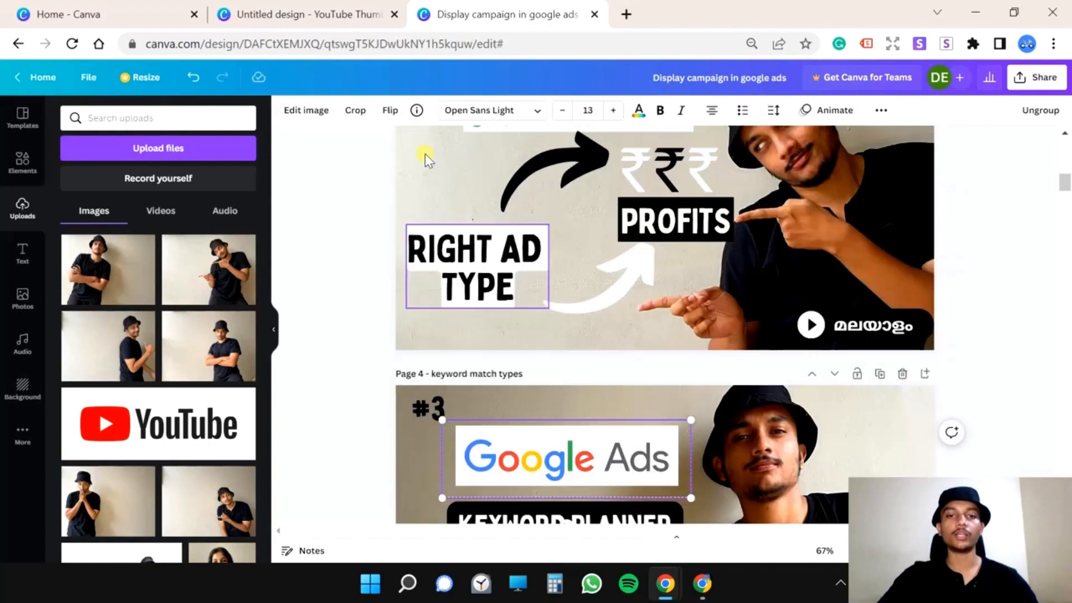
{"action": "scroll", "coordinate": [430, 186], "scroll_direction": "up", "scroll_amount": 5}
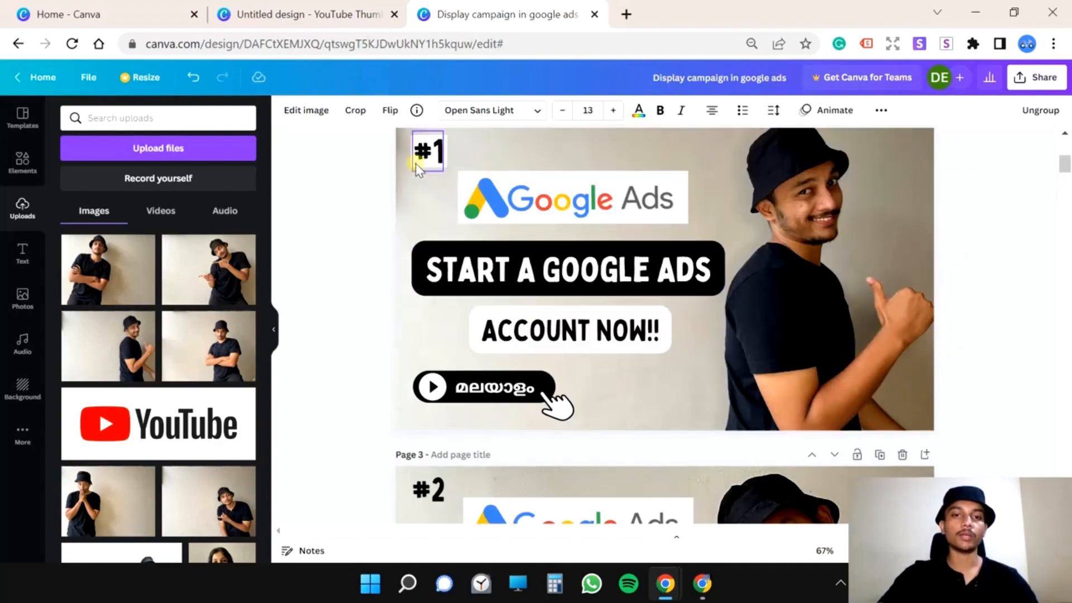
{"action": "left_click", "coordinate": [417, 167]}
{"action": "left_click_drag", "start_coordinate": [367, 141], "coordinate": [441, 163]}
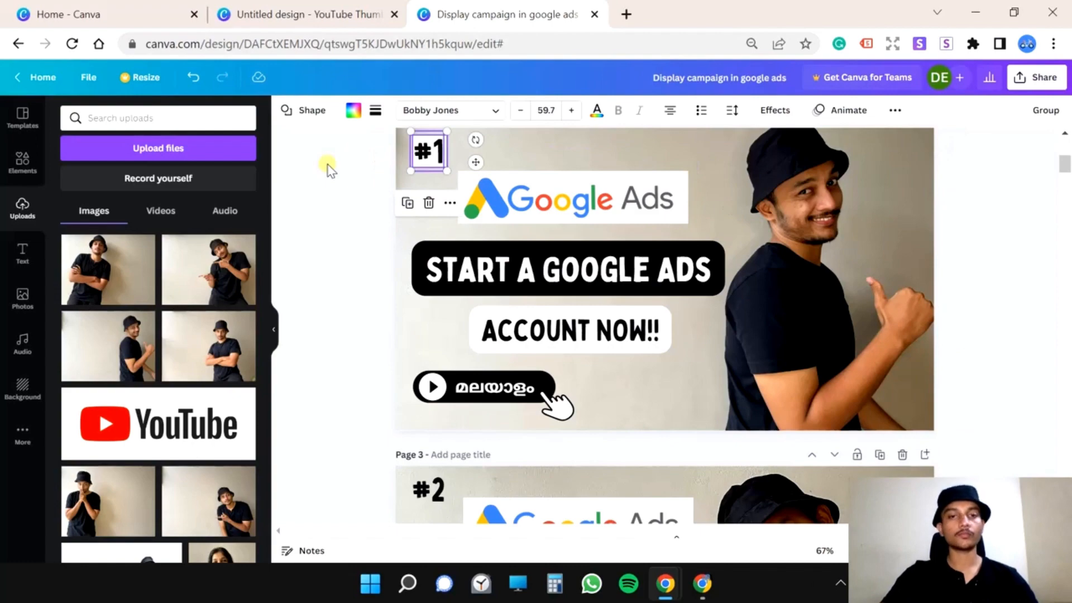
{"action": "scroll", "coordinate": [352, 234], "scroll_direction": "down", "scroll_amount": 10}
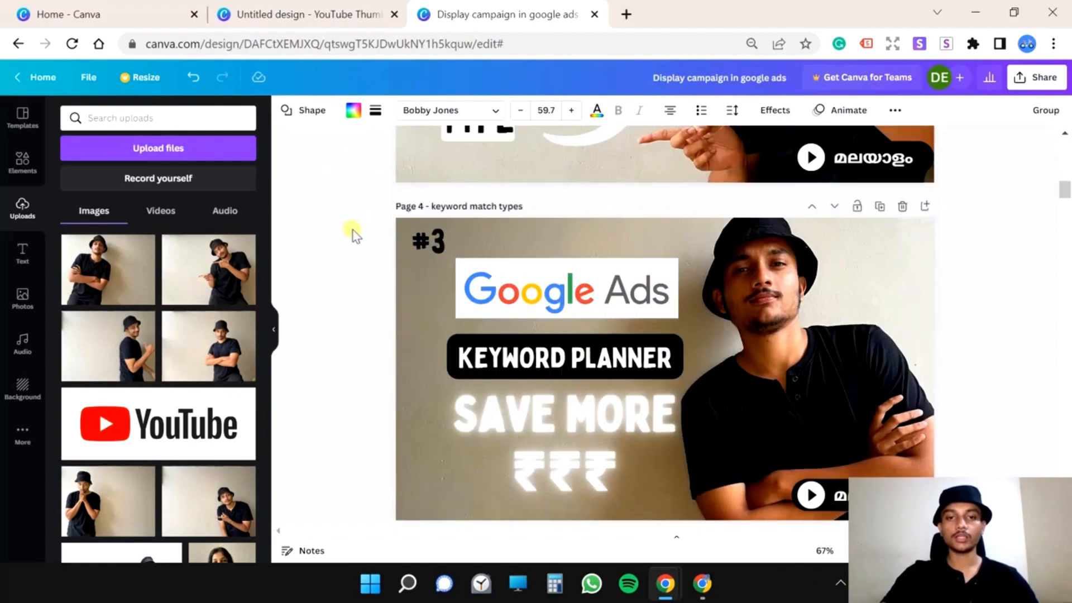
{"action": "left_click", "coordinate": [418, 250]}
{"action": "key", "text": "ctrl+v"}
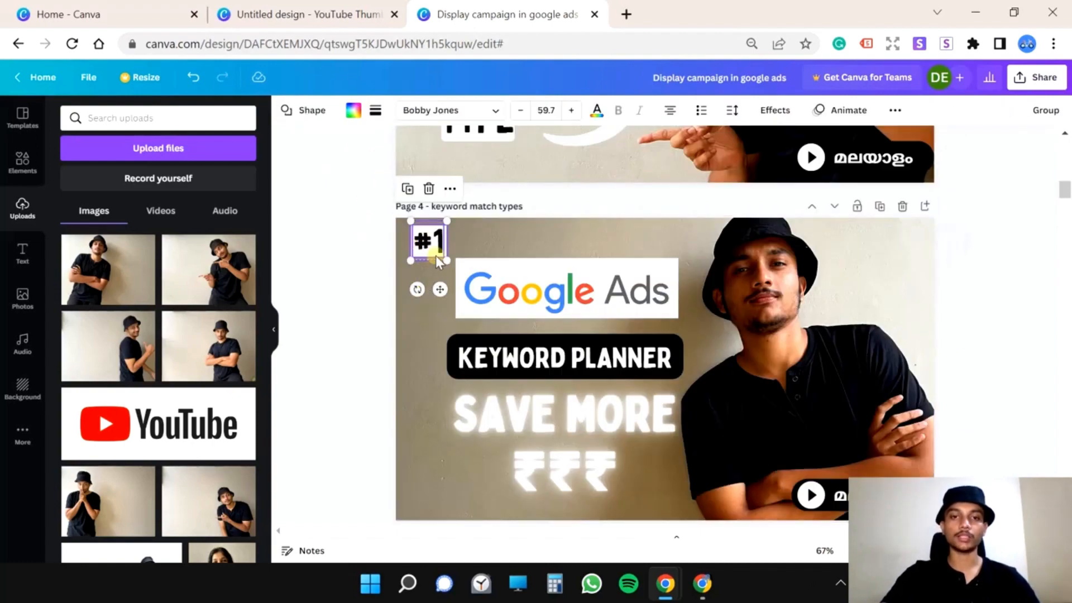
{"action": "left_click", "coordinate": [407, 253]}
{"action": "left_click", "coordinate": [430, 245]}
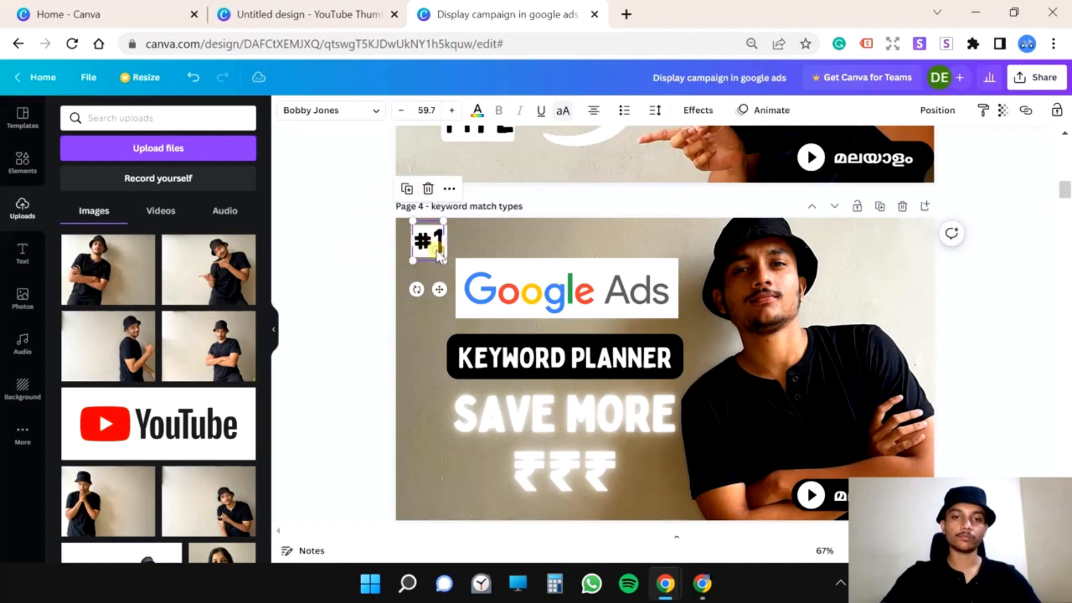
{"action": "type", "text": "3"}
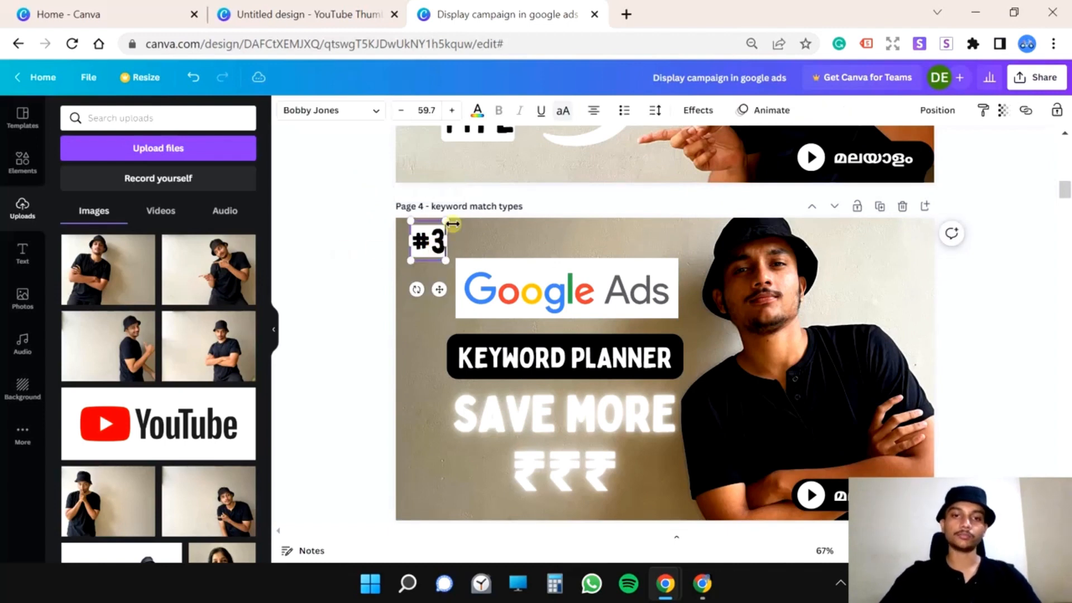
- Shrink the Google Ads logo, enlarge the "KEYWORD PLANNER" text, and align the logo above it on page 4
{"action": "scroll", "coordinate": [375, 245], "scroll_direction": "down", "scroll_amount": 2}
{"action": "left_click", "coordinate": [447, 241]}
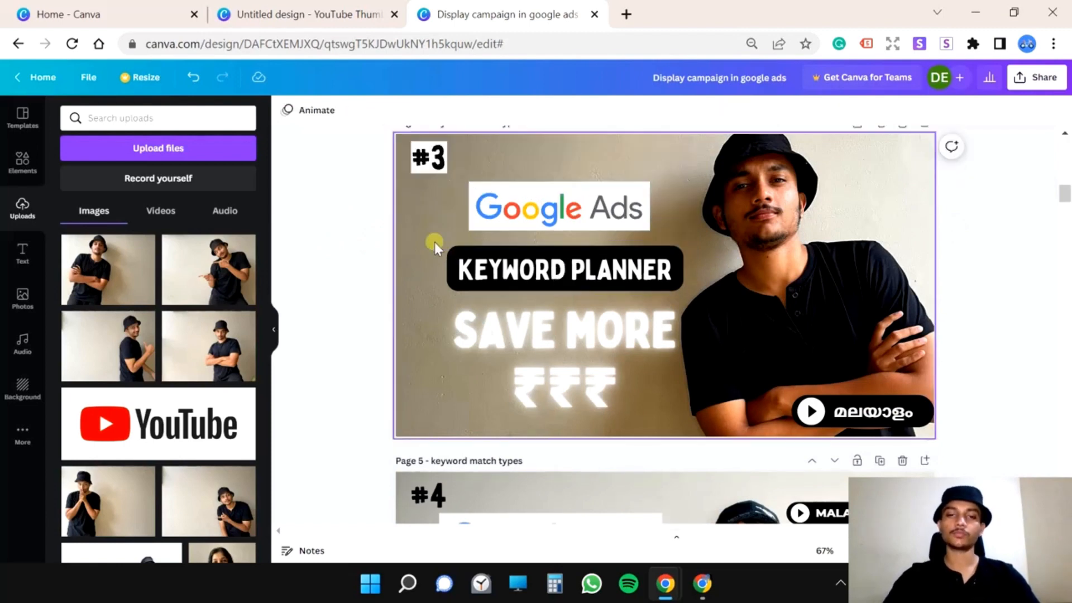
{"action": "left_click", "coordinate": [468, 255]}
{"action": "left_click_drag", "start_coordinate": [451, 253], "coordinate": [430, 247]}
{"action": "left_click_drag", "start_coordinate": [756, 249], "coordinate": [776, 246]}
{"action": "left_click_drag", "start_coordinate": [544, 206], "coordinate": [538, 205]}
{"action": "left_click", "coordinate": [650, 162]}
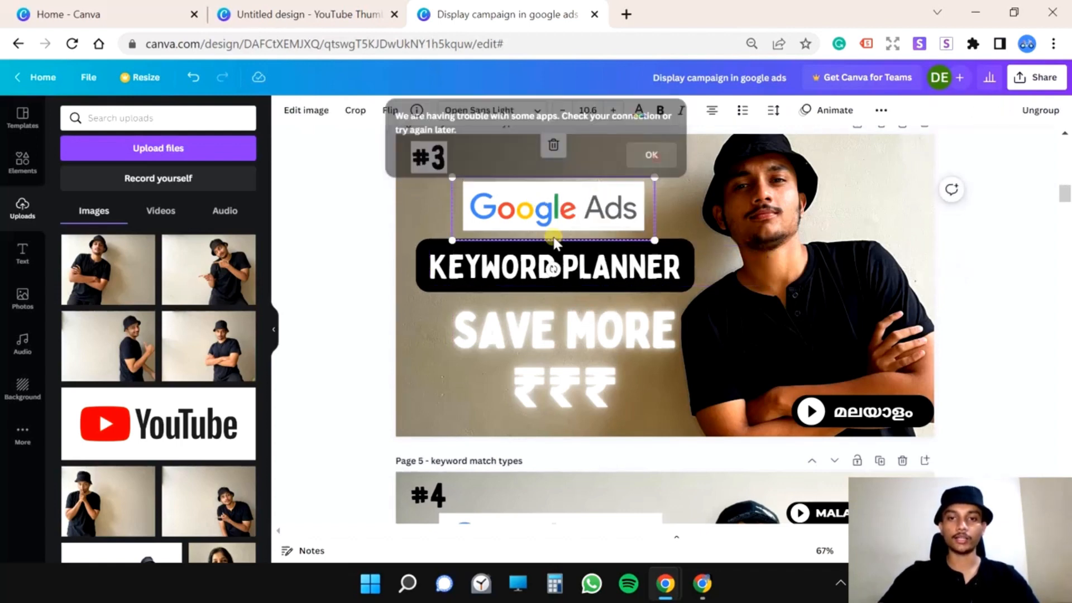
{"action": "left_click", "coordinate": [335, 225]}
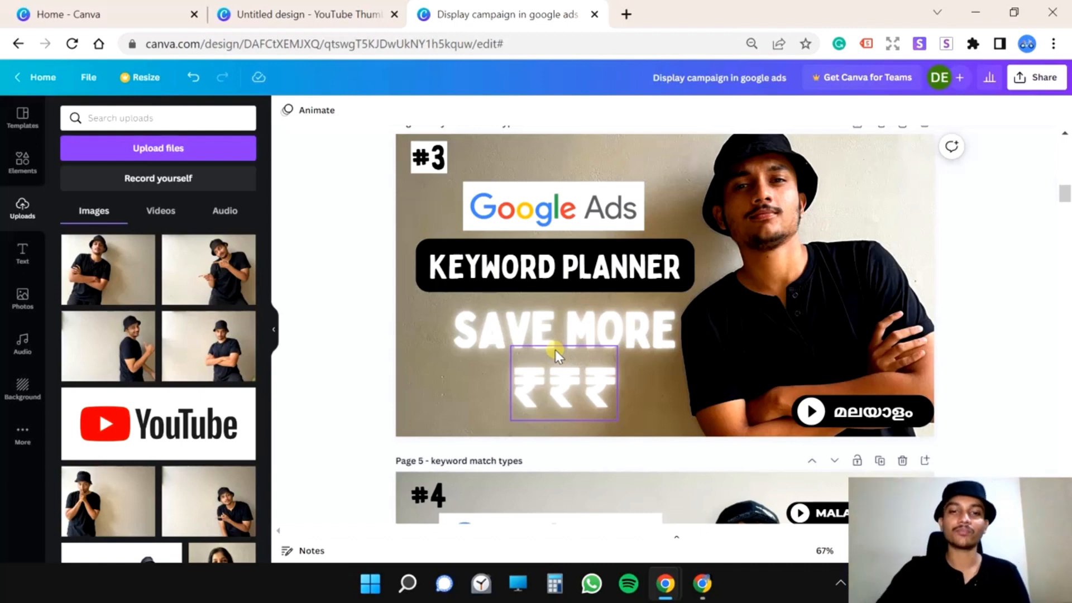
- Move the rupee symbols beside the subject's head and replace "SAVE MORE" with "PLAN LIKE A BOSS"
{"action": "left_click_drag", "start_coordinate": [603, 391], "coordinate": [902, 216]}
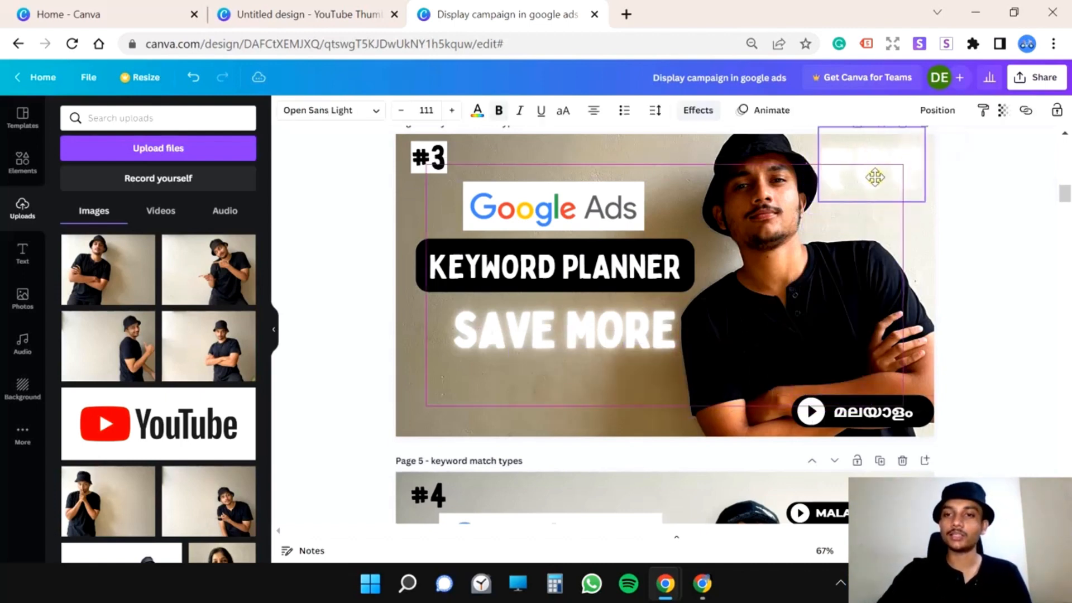
{"action": "left_click", "coordinate": [561, 346]}
{"action": "left_click", "coordinate": [561, 344]}
{"action": "type", "text": "PLAN"}
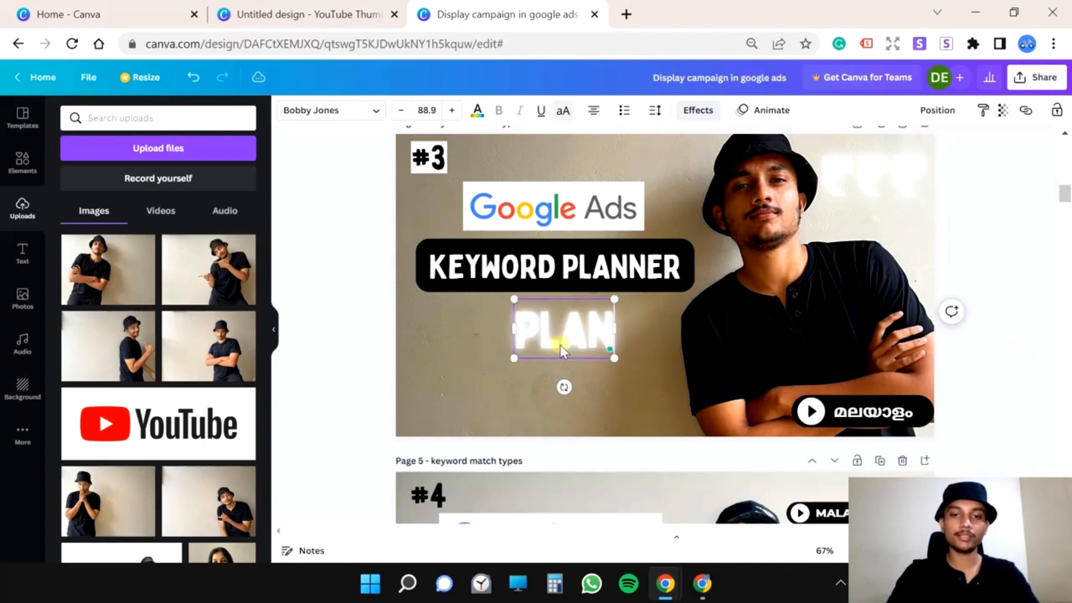
{"action": "type", "text": " LIKE A BOSS"}
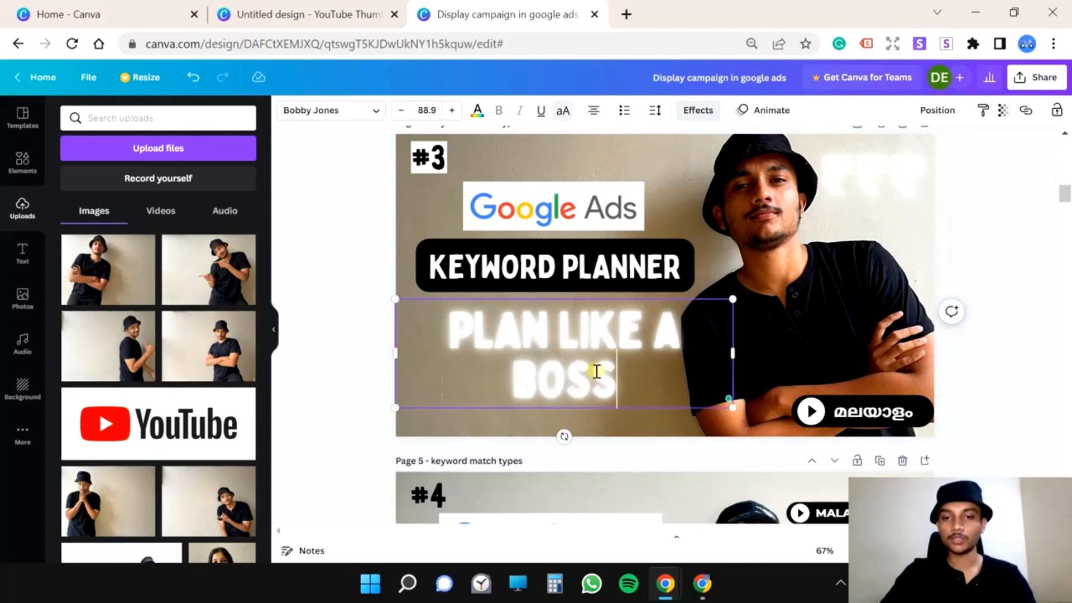
- Widen the letter spacing of the "PLAN LIKE A BOSS" headline on page 4 slightly
{"action": "left_click_drag", "start_coordinate": [617, 373], "coordinate": [505, 362]}
{"action": "left_click", "coordinate": [657, 112]}
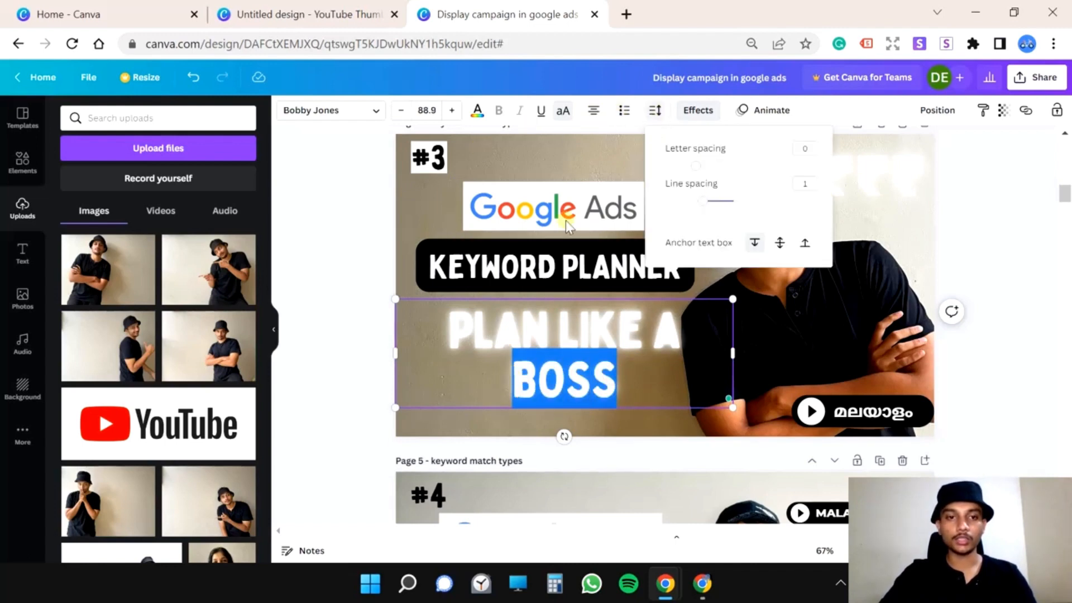
{"action": "left_click_drag", "start_coordinate": [697, 167], "coordinate": [709, 170]}
{"action": "left_click", "coordinate": [307, 258]}
- Set the Neon effect intensity of the "PLAN LIKE A BOSS" headline to 2
{"action": "left_click_drag", "start_coordinate": [620, 376], "coordinate": [437, 335]}
{"action": "left_click", "coordinate": [698, 110]}
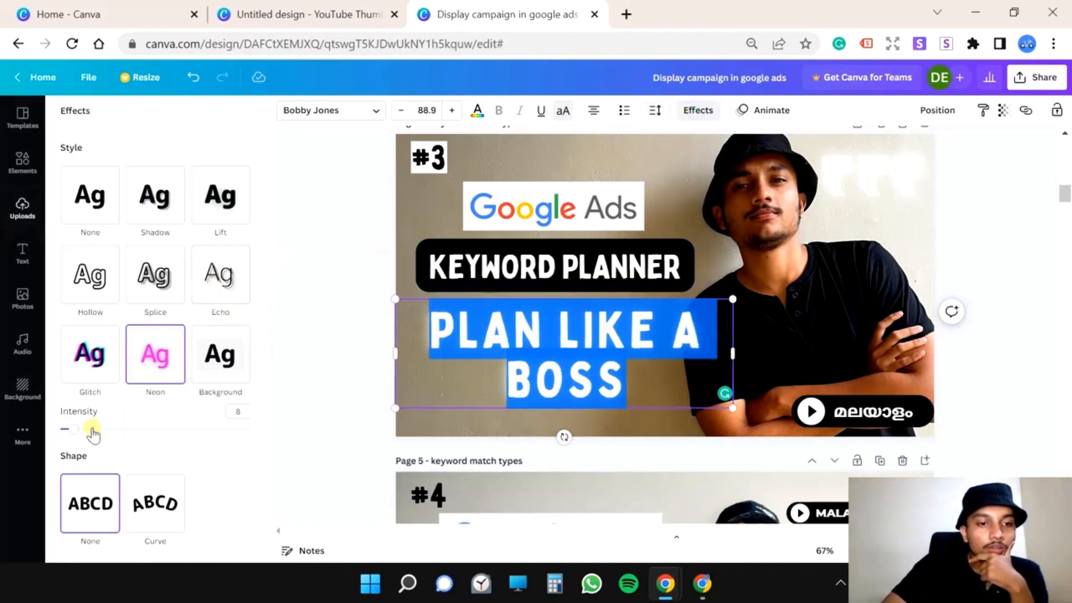
{"action": "left_click_drag", "start_coordinate": [72, 430], "coordinate": [62, 430]}
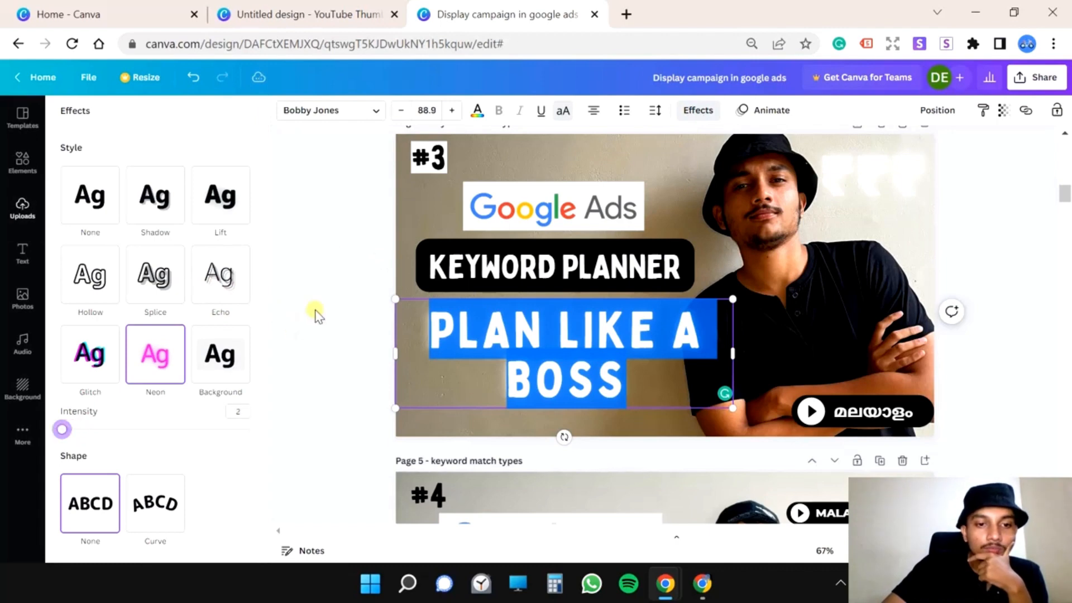
{"action": "left_click", "coordinate": [315, 309]}
- Append "!!" to the headline and shift it, the Google Ads logo and the "KEYWORD PLANNER" label slightly left
{"action": "left_click", "coordinate": [690, 393]}
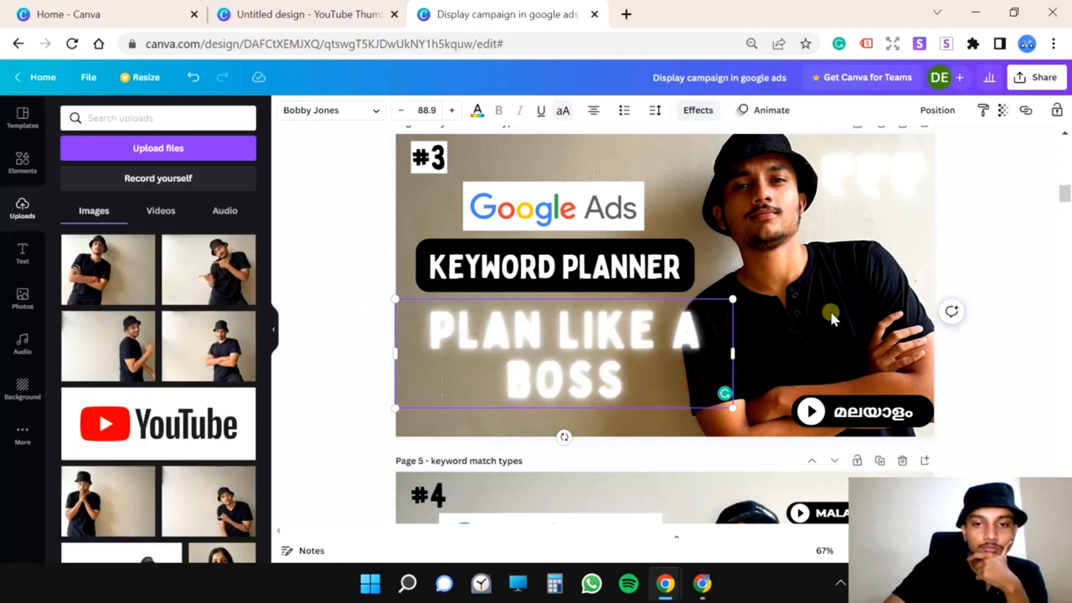
{"action": "type", "text": "!!"}
{"action": "left_click", "coordinate": [343, 254]}
{"action": "left_click_drag", "start_coordinate": [606, 353], "coordinate": [590, 352]}
{"action": "left_click_drag", "start_coordinate": [368, 213], "coordinate": [555, 264]}
- Try to recolour the word "BOSS!!" in the headline black
{"action": "left_click", "coordinate": [612, 390]}
{"action": "left_click", "coordinate": [612, 389]}
{"action": "left_click_drag", "start_coordinate": [626, 379], "coordinate": [479, 380]}
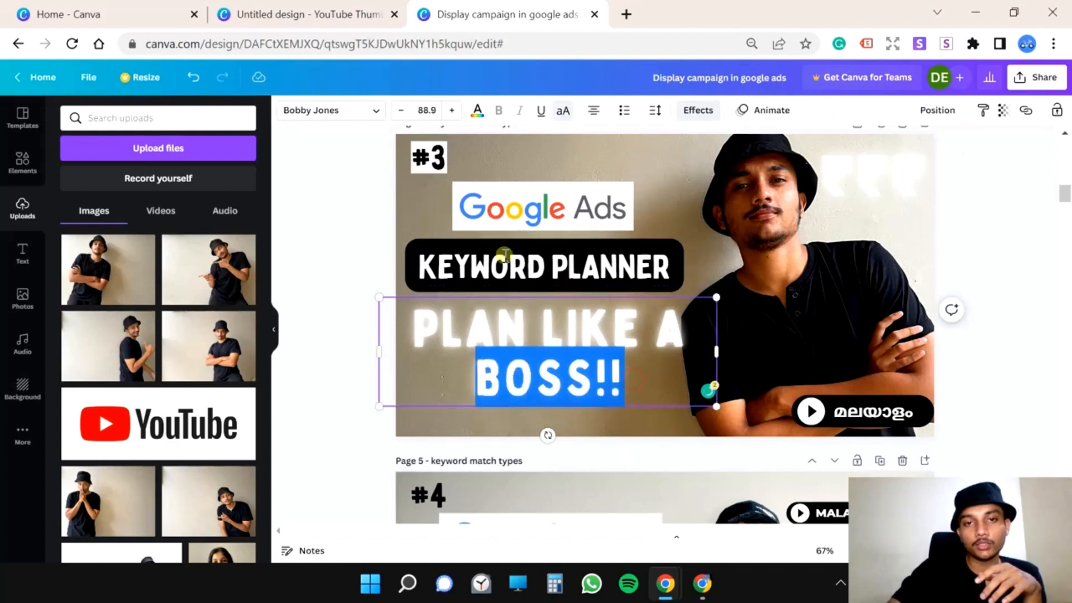
{"action": "left_click", "coordinate": [479, 116]}
{"action": "left_click", "coordinate": [107, 176]}
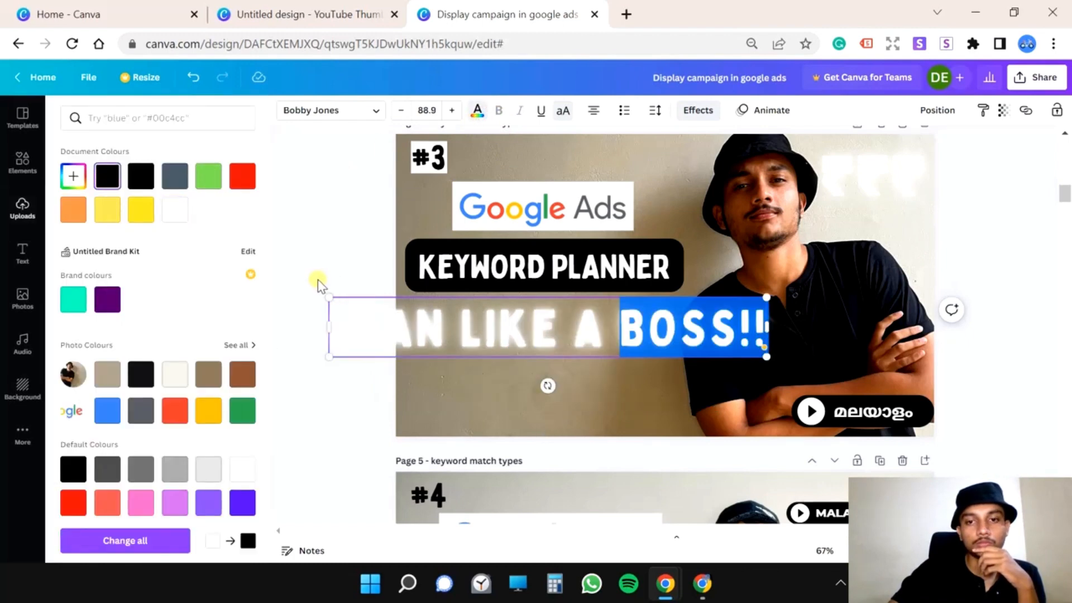
{"action": "left_click", "coordinate": [623, 369]}
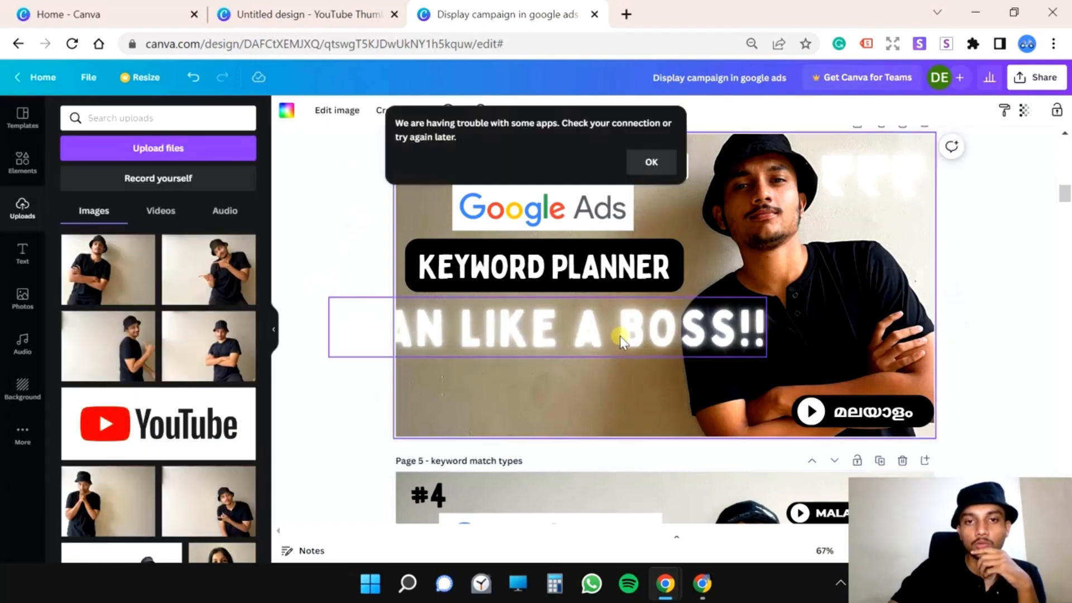
{"action": "left_click", "coordinate": [647, 168]}
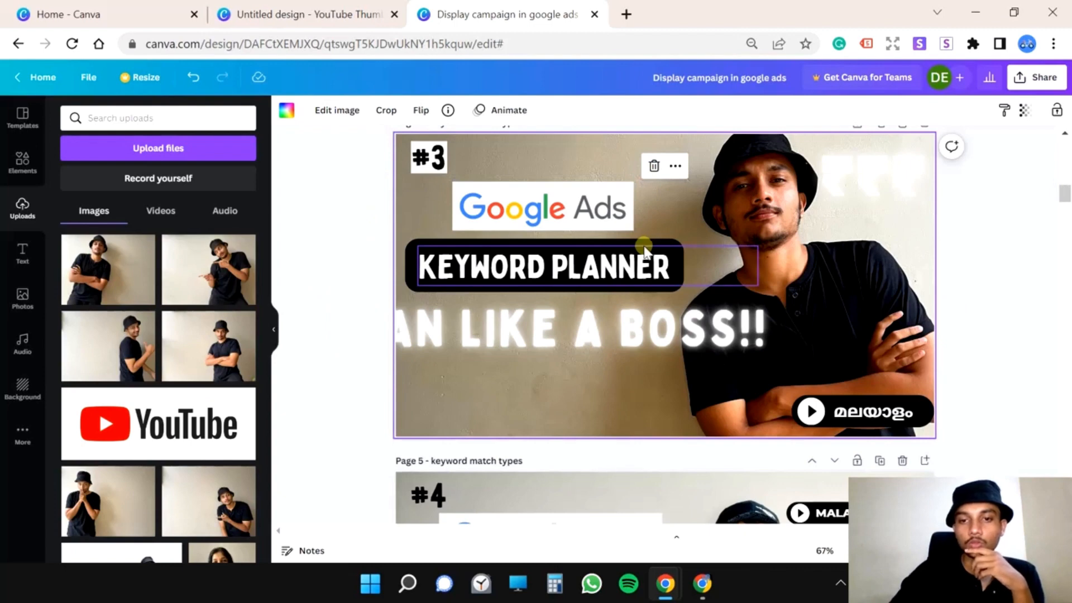
- Insert a line break before "BOSS!!" so the page 4 headline runs over two lines
{"action": "left_click", "coordinate": [617, 321]}
{"action": "key", "text": "Return"}
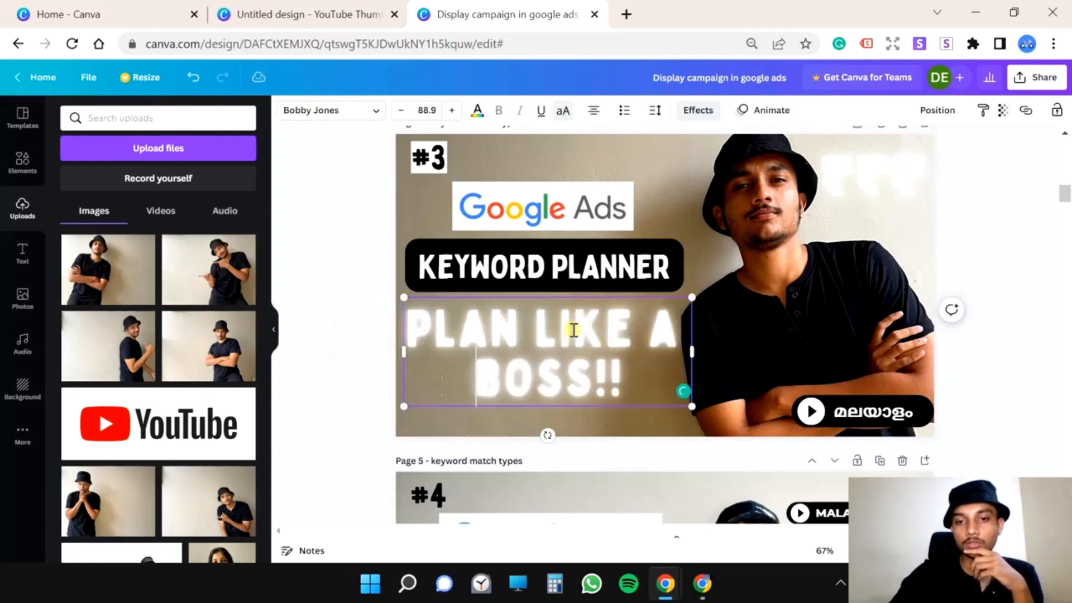
{"action": "left_click", "coordinate": [351, 244]}
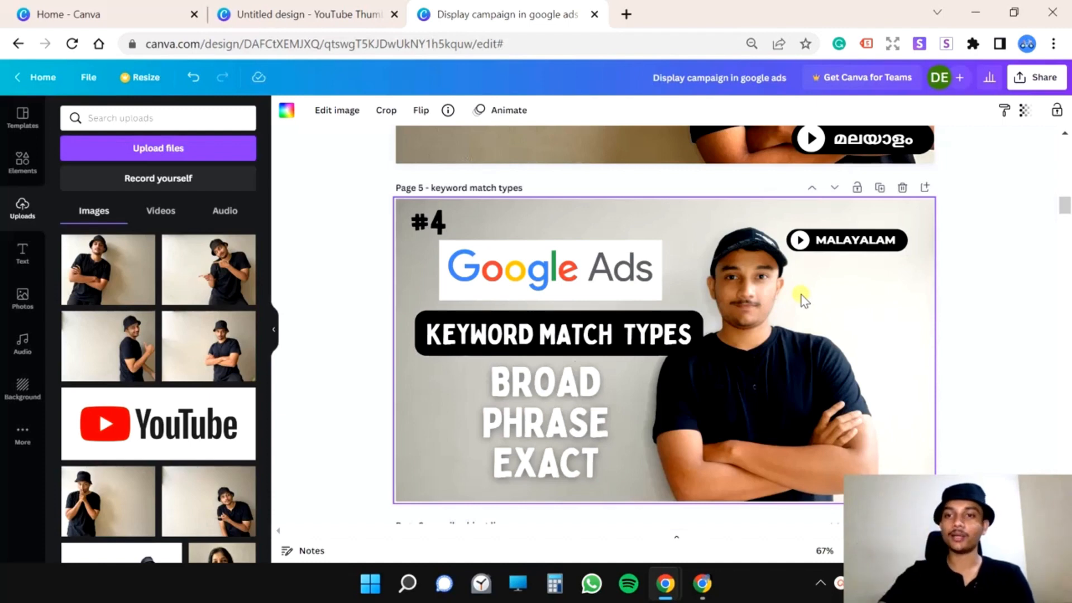
- Replace page 5's "MALAYALAM" badge with a copy of page 4's "മലയാളം" badge in the lower corner
{"action": "scroll", "coordinate": [985, 178], "scroll_direction": "up", "scroll_amount": 2}
{"action": "left_click_drag", "start_coordinate": [773, 193], "coordinate": [951, 244]}
{"action": "scroll", "coordinate": [900, 269], "scroll_direction": "down", "scroll_amount": 3}
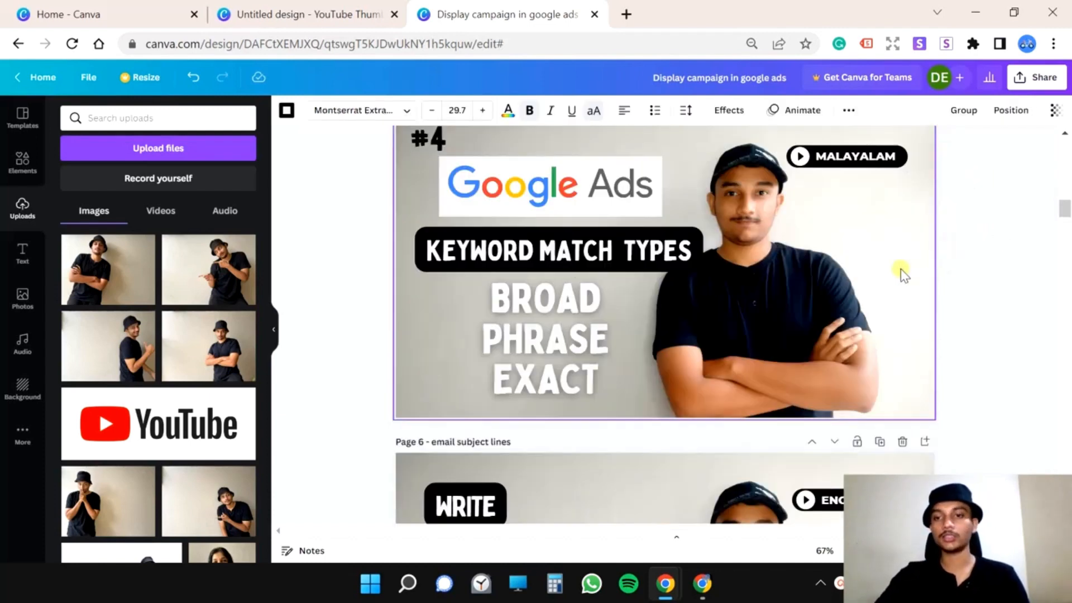
{"action": "key", "text": "ctrl+v"}
{"action": "left_click_drag", "start_coordinate": [965, 188], "coordinate": [799, 152]}
{"action": "key", "text": "Delete"}
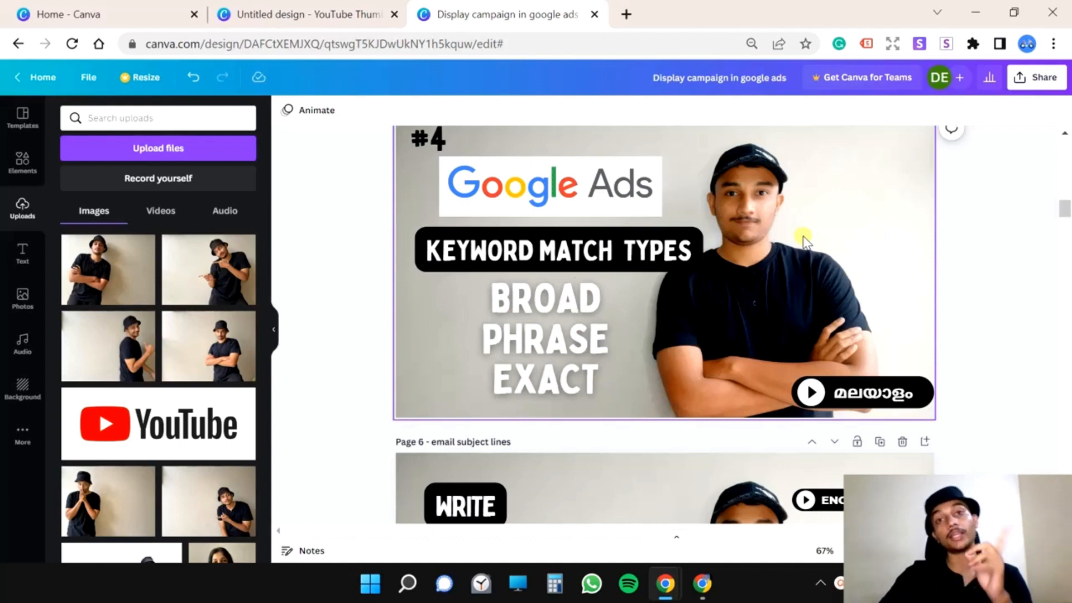
- Replace page 5's background with the new photo of the subject reaching out both arms
{"action": "key", "text": "alt+Tab"}
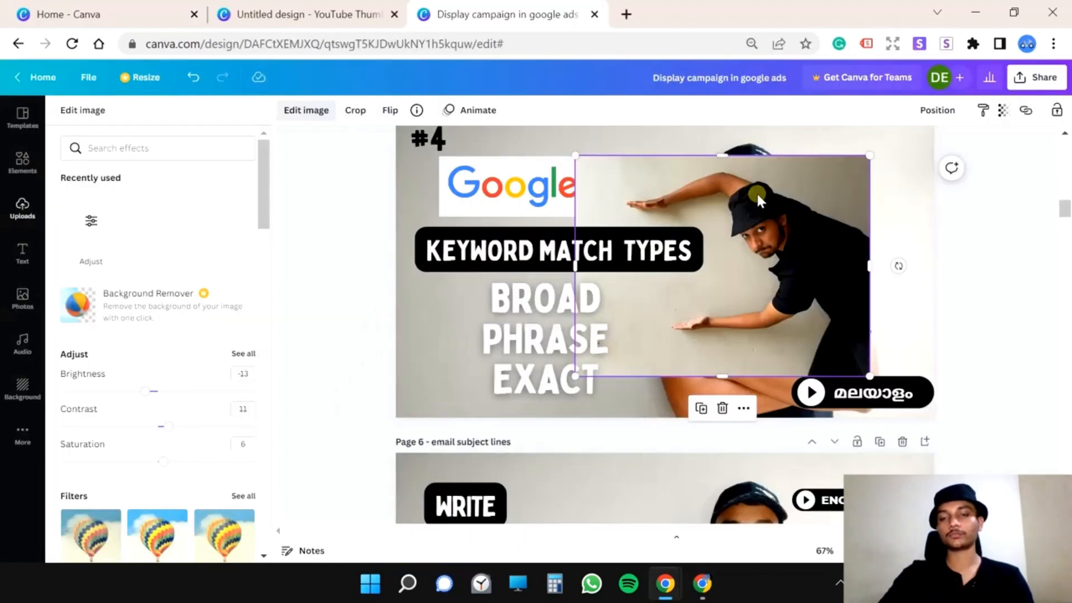
{"action": "left_click_drag", "start_coordinate": [778, 215], "coordinate": [731, 215]}
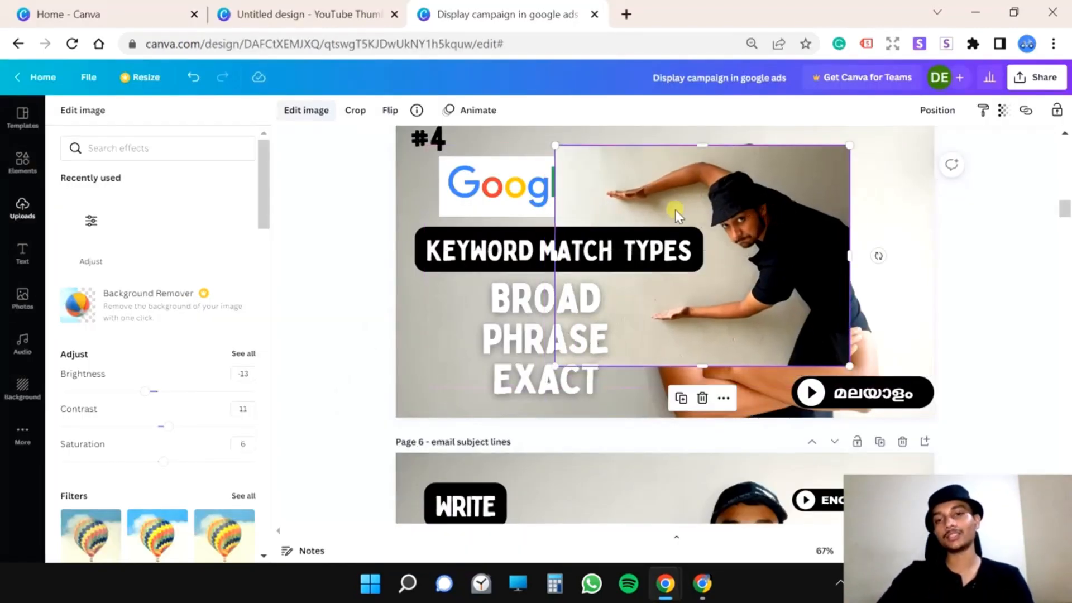
{"action": "right_click", "coordinate": [713, 199]}
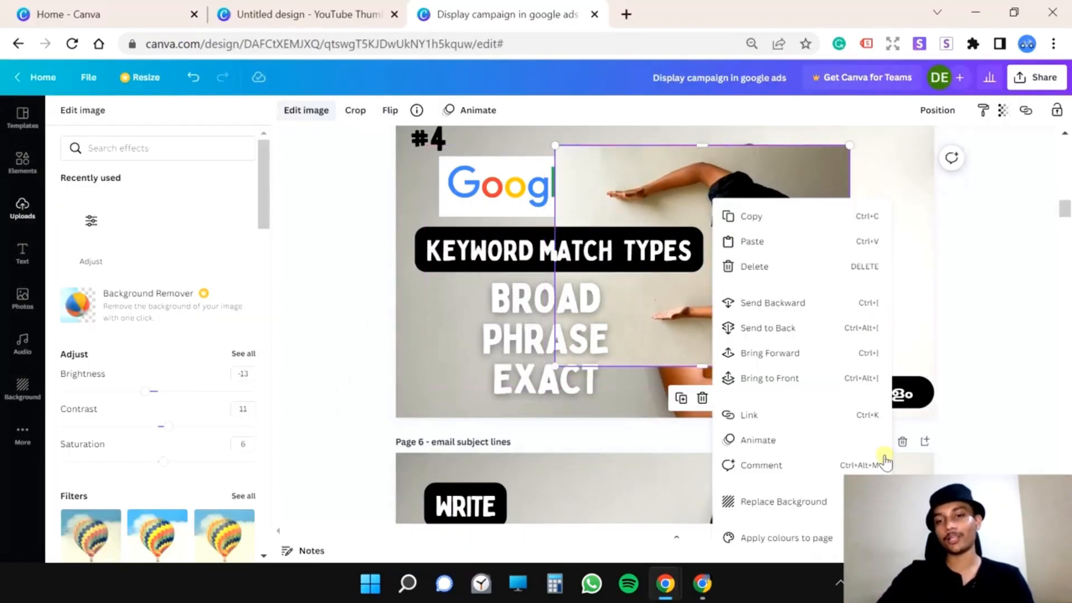
{"action": "left_click", "coordinate": [804, 511]}
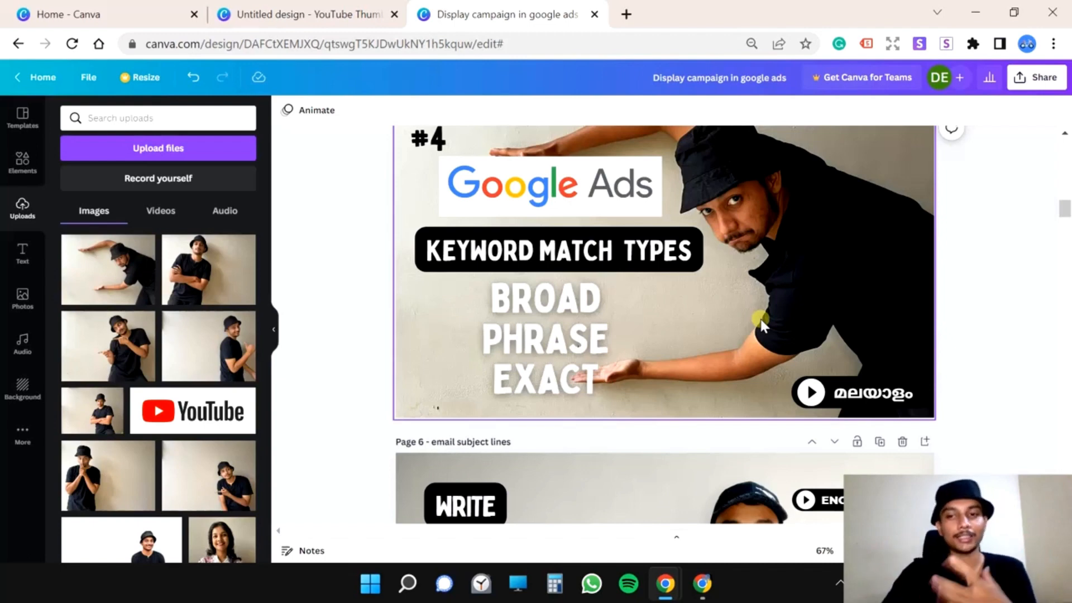
- Move "KEYWORD MATCH TYPES" to page 5's lower edge and place "BROAD PHRASE EXACT" between the logo and that label
{"action": "left_click", "coordinate": [599, 327]}
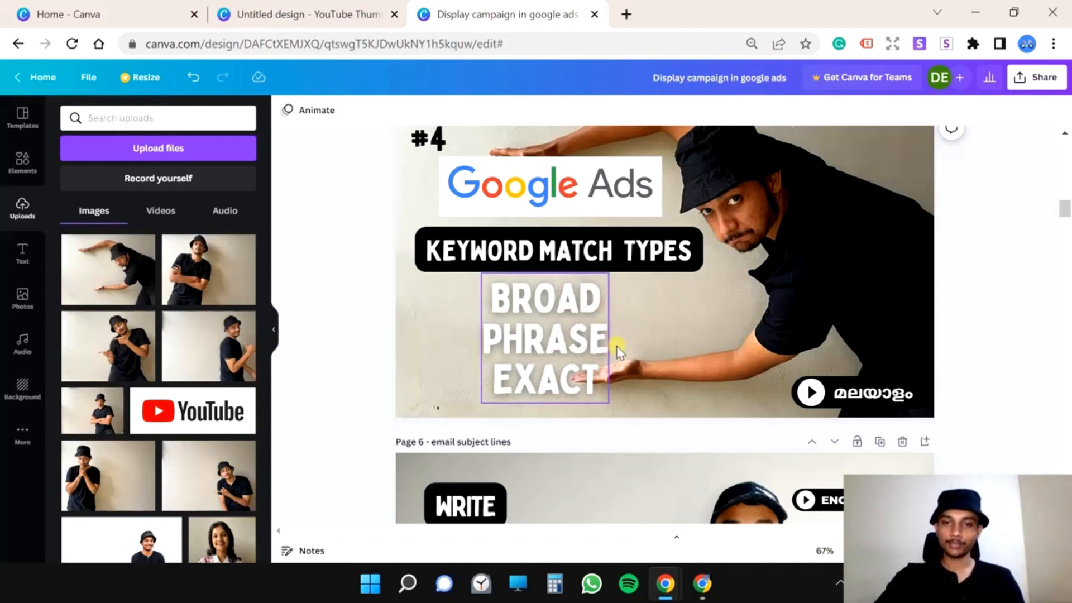
{"action": "left_click_drag", "start_coordinate": [564, 351], "coordinate": [833, 352]}
{"action": "left_click", "coordinate": [522, 263]}
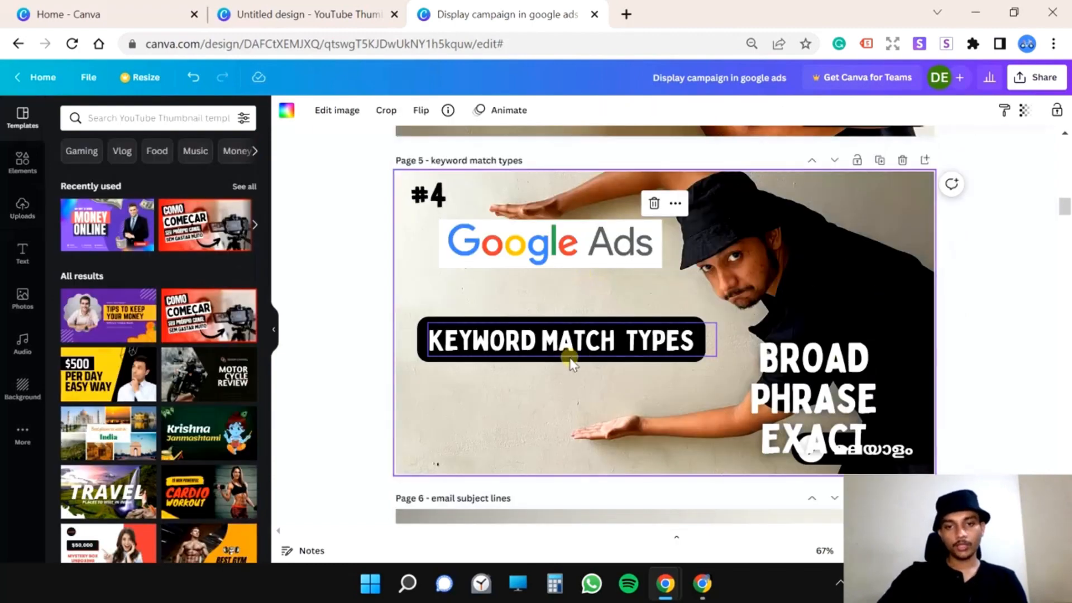
{"action": "left_click_drag", "start_coordinate": [572, 363], "coordinate": [583, 482]}
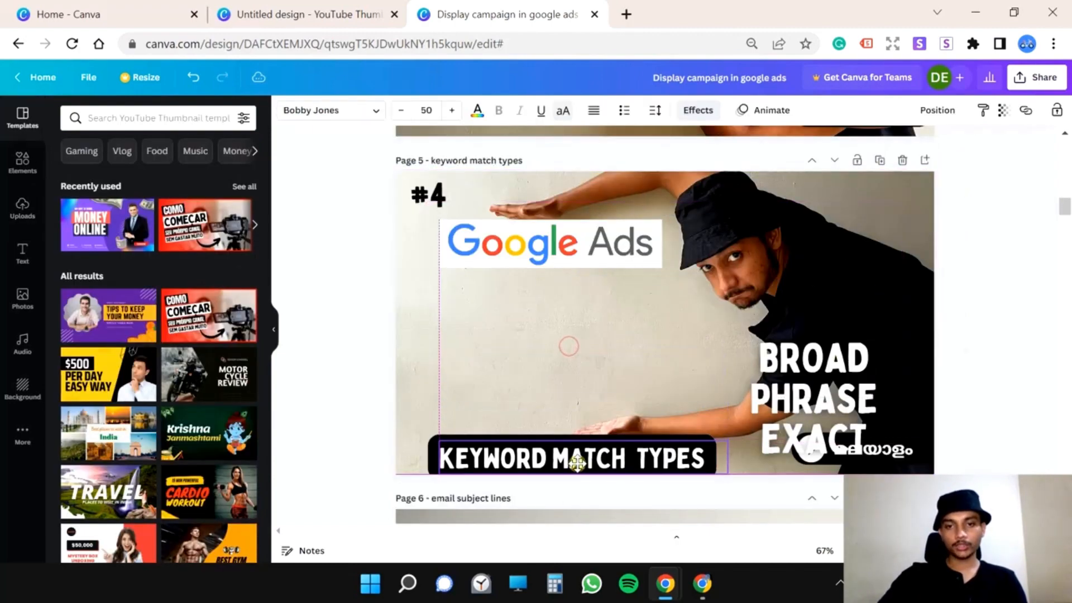
{"action": "left_click_drag", "start_coordinate": [753, 371], "coordinate": [433, 307]}
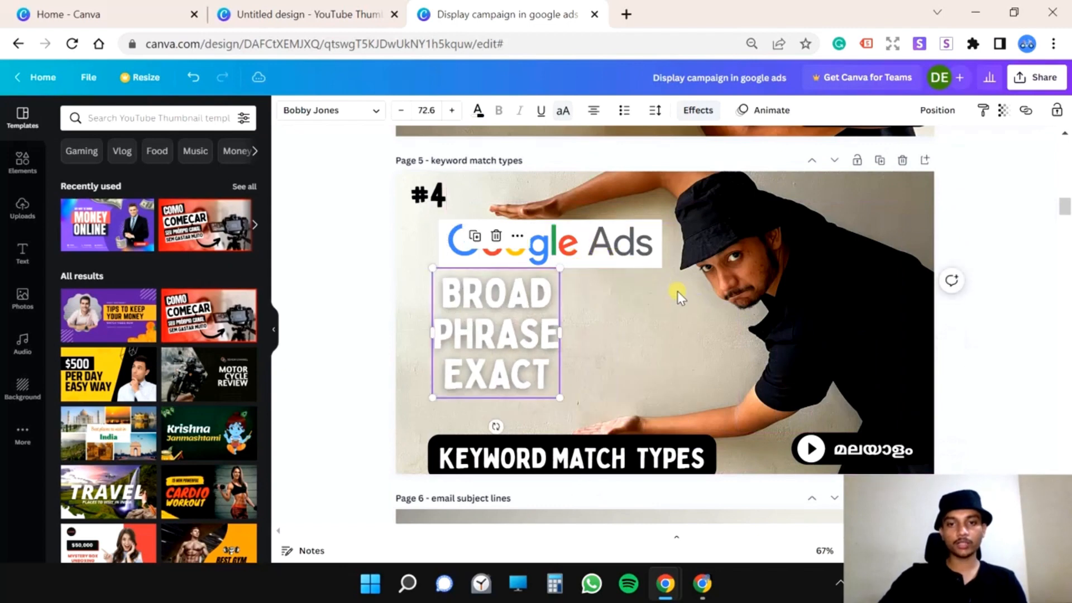
{"action": "left_click", "coordinate": [612, 275]}
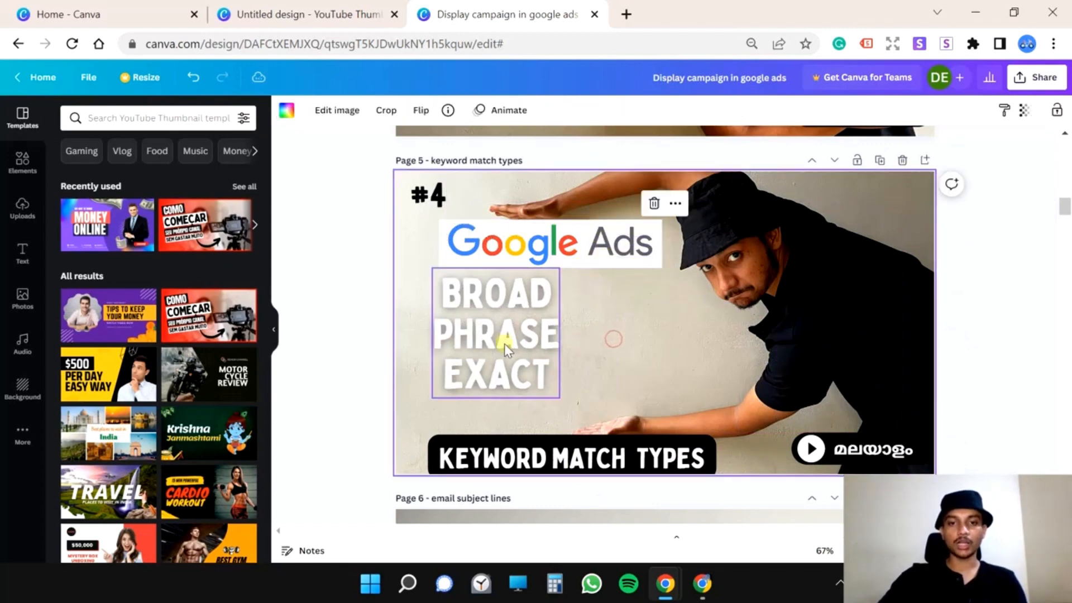
{"action": "left_click_drag", "start_coordinate": [442, 299], "coordinate": [445, 315]}
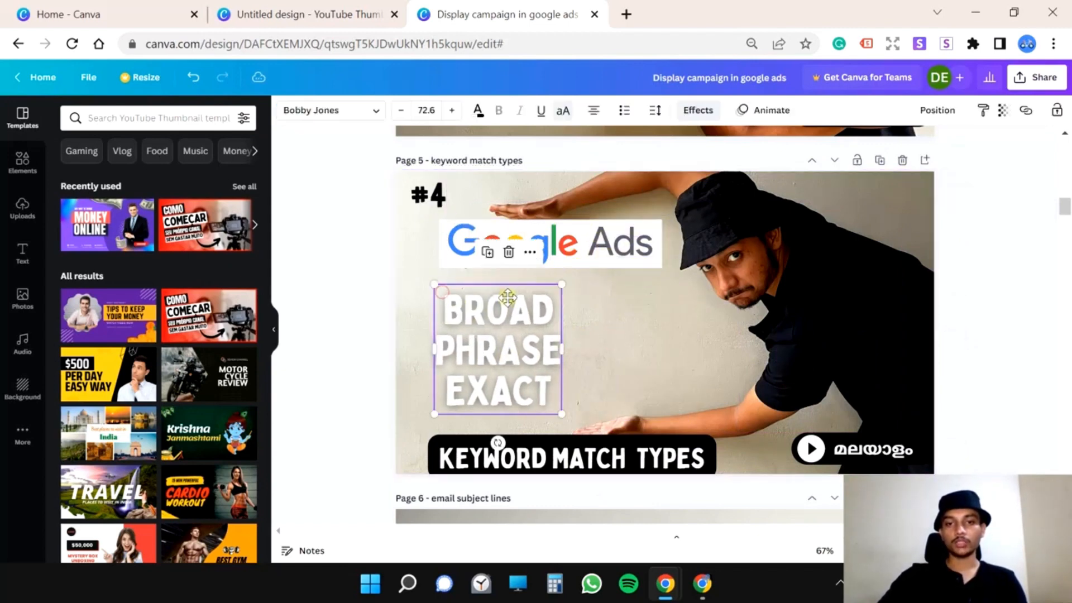
- Group the Google Ads logo elements on page 5 and move them onto the subject's torso above the badge
{"action": "left_click", "coordinate": [603, 241]}
{"action": "left_click", "coordinate": [964, 110]}
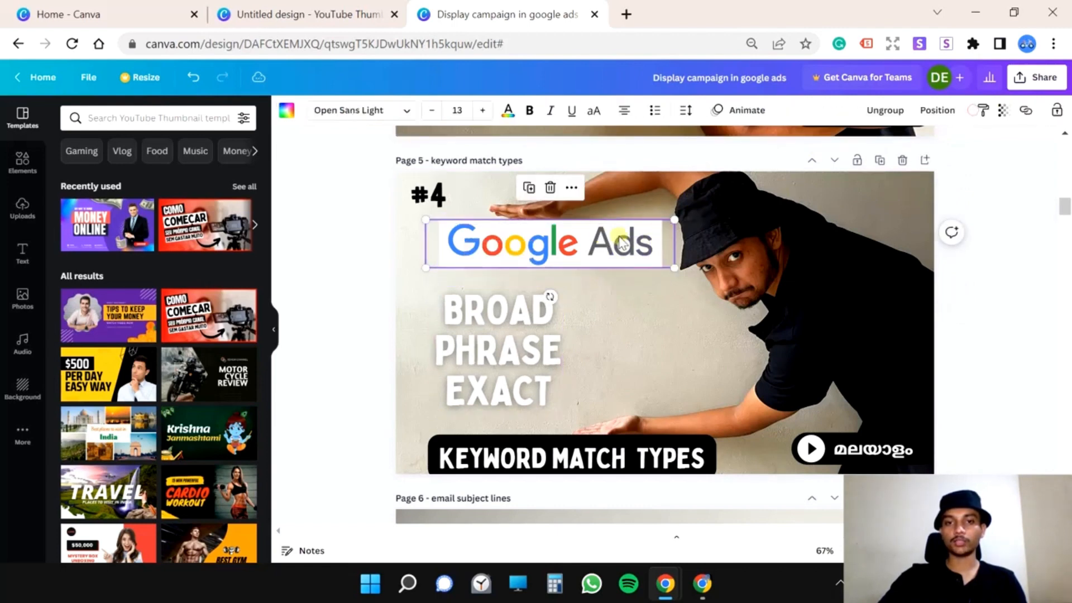
{"action": "left_click_drag", "start_coordinate": [599, 247], "coordinate": [864, 376]}
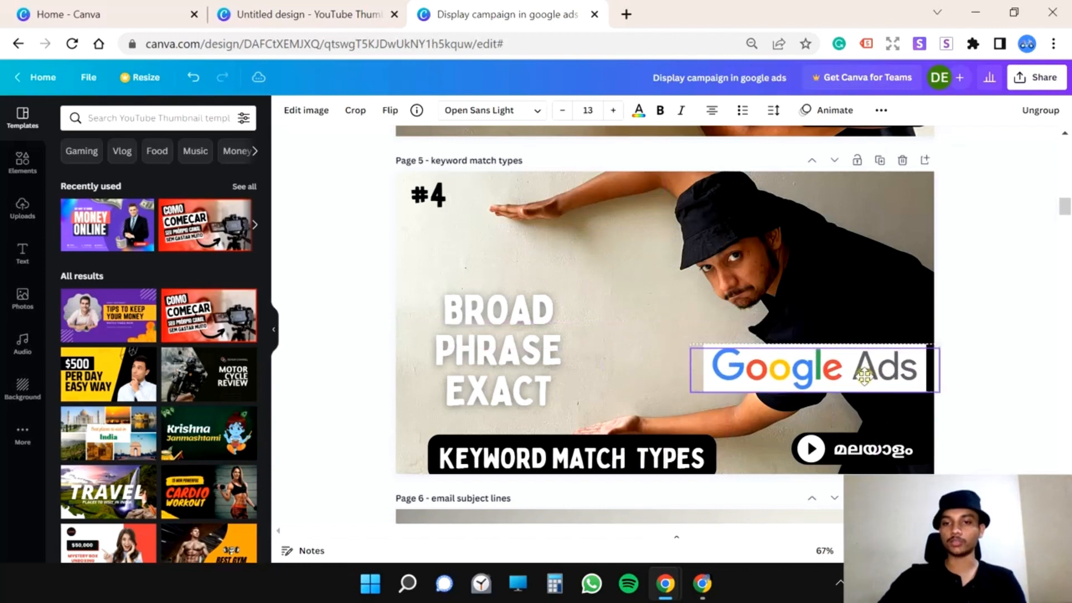
- Enlarge "BROAD PHRASE EXACT" to about size 93.9 and tilt it counter-clockwise between the subject's hands
{"action": "left_click", "coordinate": [508, 343]}
{"action": "left_click_drag", "start_coordinate": [541, 411], "coordinate": [566, 407]}
{"action": "left_click_drag", "start_coordinate": [628, 363], "coordinate": [661, 386]}
{"action": "mouse_move", "coordinate": [572, 340]}
{"action": "left_mouse_down"}
{"action": "mouse_move", "coordinate": [569, 330]}
{"action": "mouse_move", "coordinate": [580, 340]}
{"action": "left_mouse_up"}
- Move "KEYWORD MATCH TYPES" over the subject's hat and fine-tune the size and position of the tilted "BROAD PHRASE EXACT" text
{"action": "left_click_drag", "start_coordinate": [509, 442], "coordinate": [737, 187]}
{"action": "left_click", "coordinate": [552, 332]}
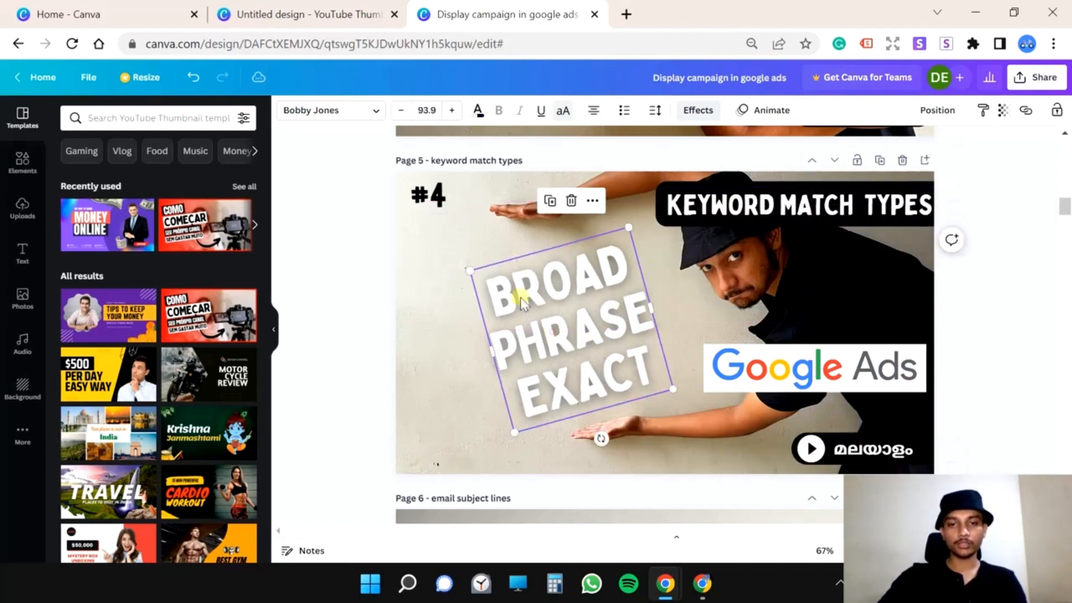
{"action": "left_click_drag", "start_coordinate": [463, 270], "coordinate": [442, 259]}
{"action": "left_click_drag", "start_coordinate": [671, 387], "coordinate": [692, 389]}
{"action": "left_click_drag", "start_coordinate": [618, 359], "coordinate": [618, 355]}
{"action": "left_click_drag", "start_coordinate": [635, 202], "coordinate": [629, 213]}
{"action": "left_click_drag", "start_coordinate": [498, 441], "coordinate": [509, 433]}
- Detach page 5's background photo, crop its right and lower edges, and set it as the background again
{"action": "double_click", "coordinate": [778, 283]}
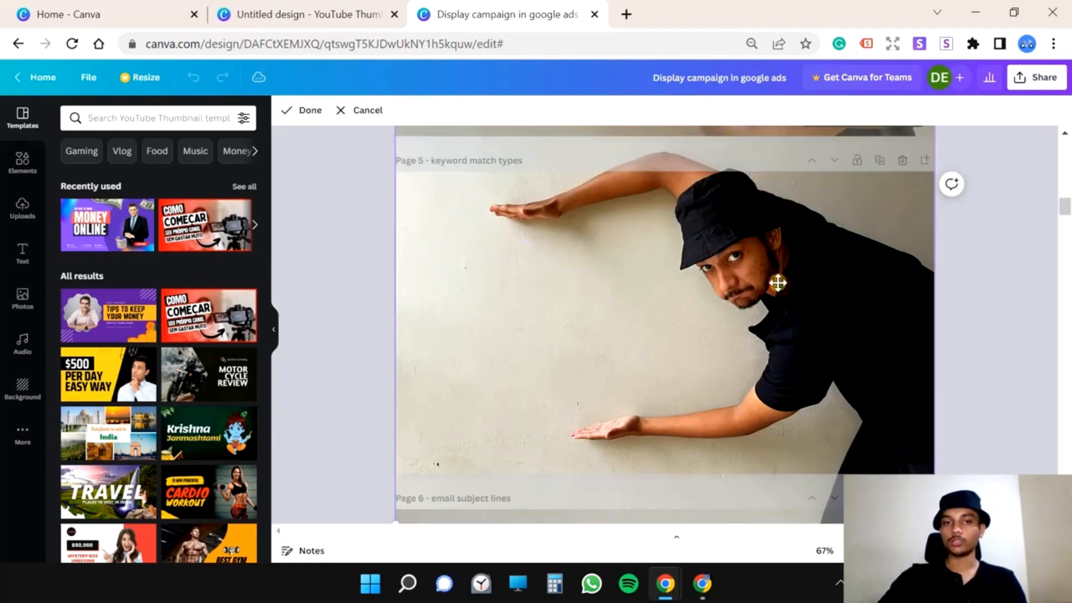
{"action": "right_click", "coordinate": [495, 193]}
{"action": "left_click", "coordinate": [596, 400]}
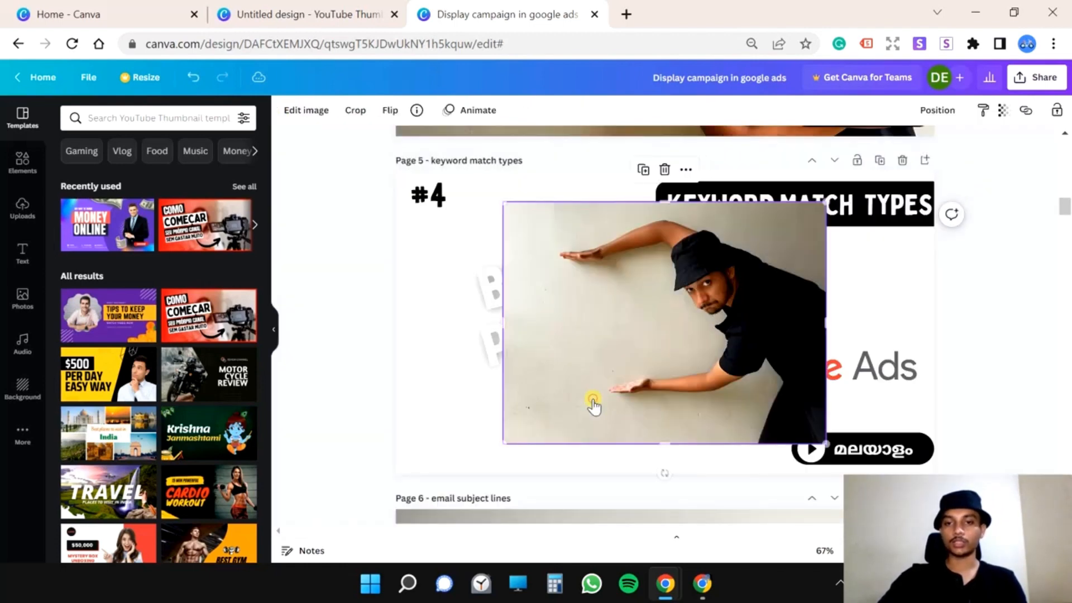
{"action": "left_click_drag", "start_coordinate": [826, 323], "coordinate": [791, 322]}
{"action": "left_click_drag", "start_coordinate": [643, 444], "coordinate": [641, 426]}
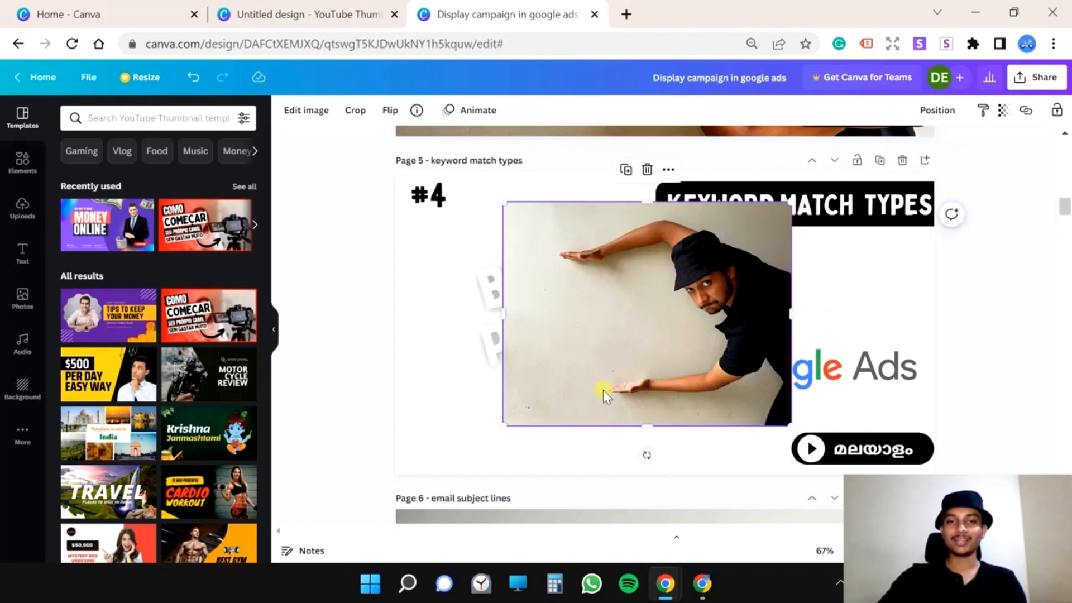
{"action": "right_click", "coordinate": [603, 306]}
{"action": "left_click", "coordinate": [691, 506]}
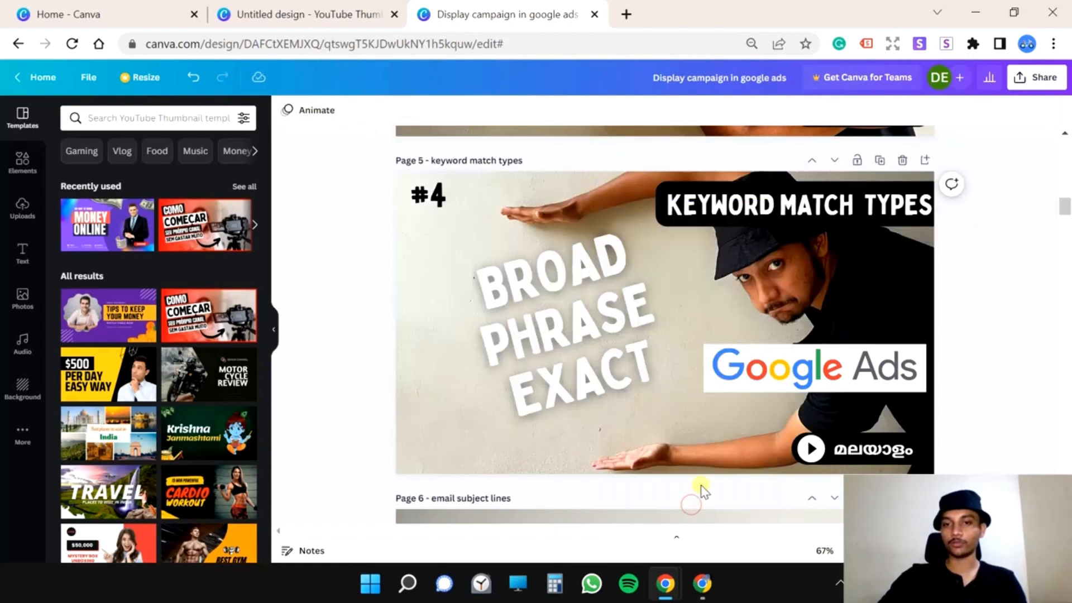
- Shift the Google Ads logo slightly right, reduce "BROAD PHRASE EXACT" to size 88.4, and widen its text box
{"action": "left_click", "coordinate": [805, 372]}
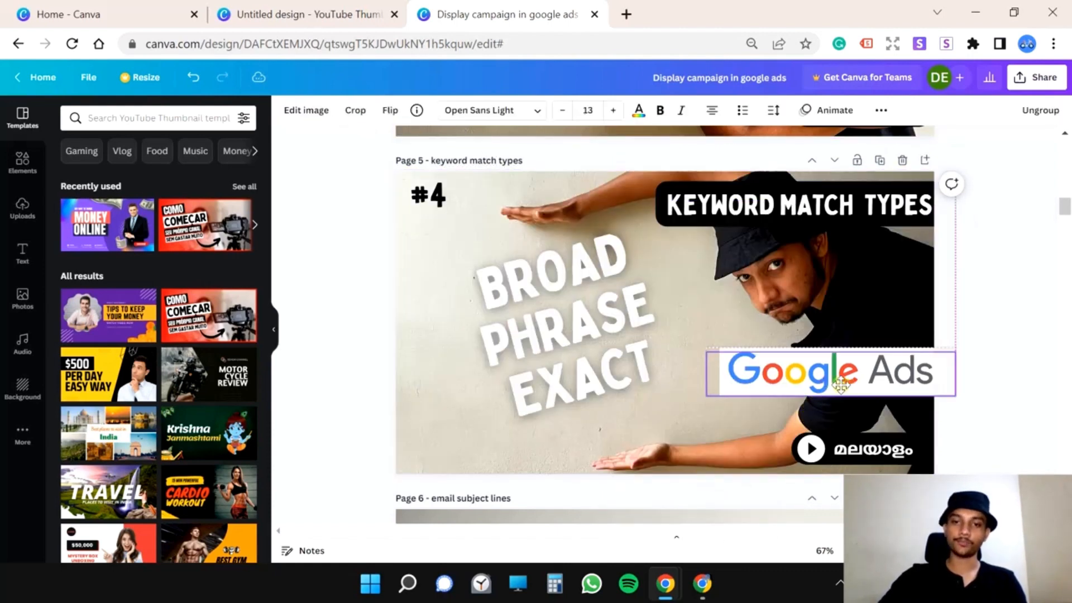
{"action": "left_click", "coordinate": [504, 331]}
{"action": "left_click_drag", "start_coordinate": [506, 431], "coordinate": [520, 408]}
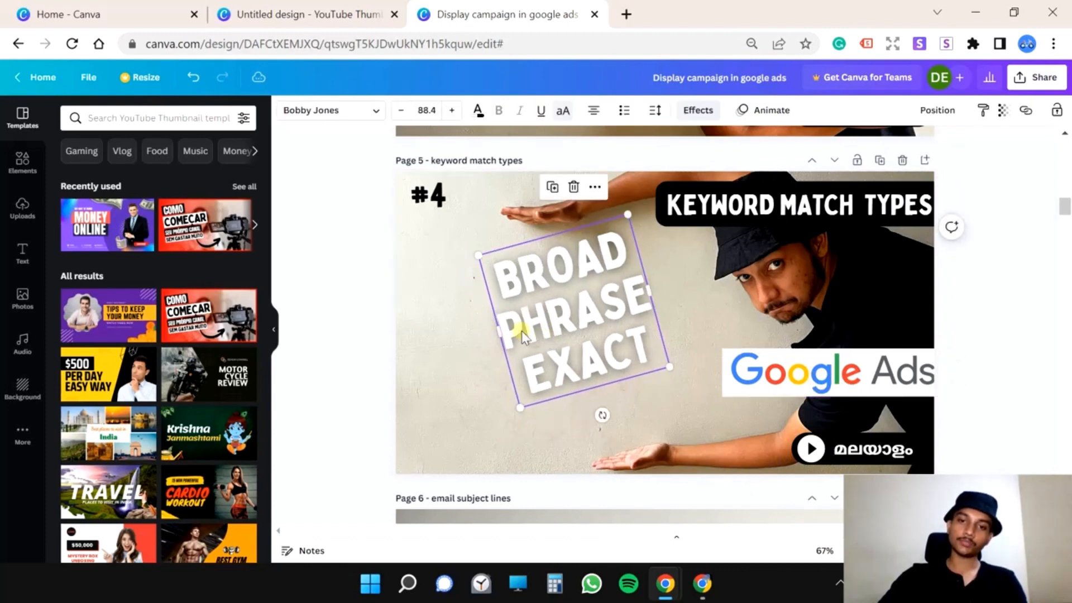
{"action": "left_click_drag", "start_coordinate": [492, 332], "coordinate": [394, 369]}
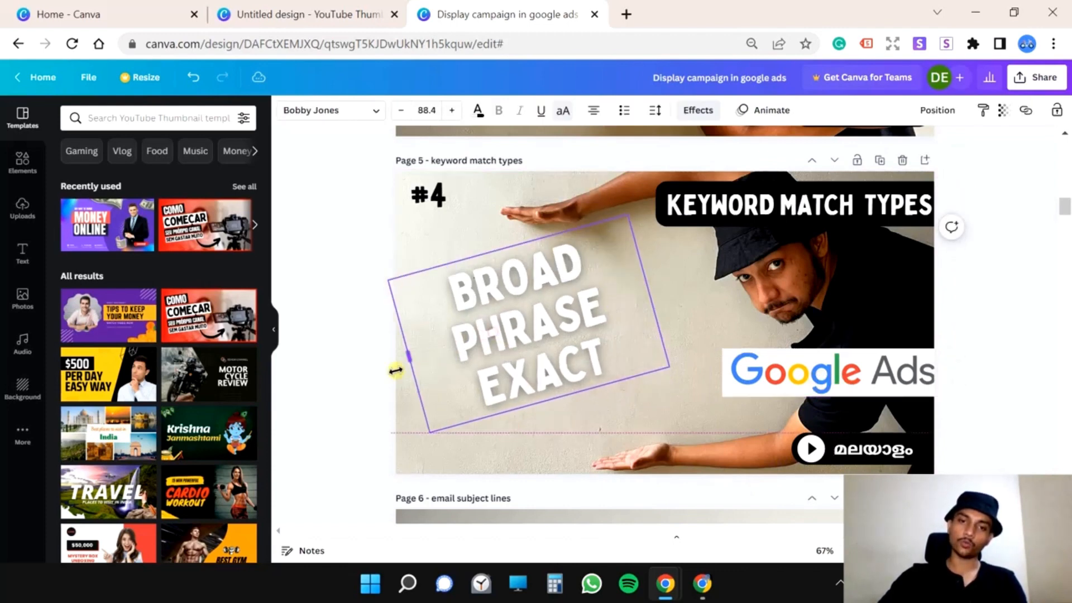
{"action": "left_click", "coordinate": [584, 265]}
{"action": "left_click_drag", "start_coordinate": [518, 345], "coordinate": [558, 328]}
{"action": "left_click", "coordinate": [598, 288]}
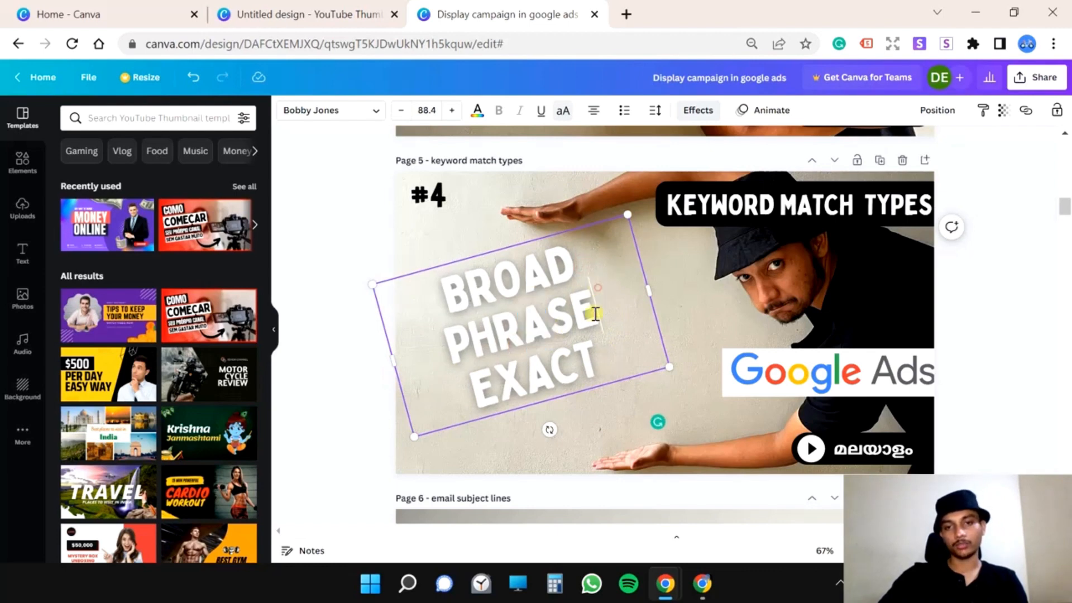
- Move "KEYWORD MATCH TYPES" beneath the "BROAD PHRASE EXACT" text and tilt it to the same angle
{"action": "left_click_drag", "start_coordinate": [723, 232], "coordinate": [580, 462]}
{"action": "left_click_drag", "start_coordinate": [653, 477], "coordinate": [668, 479]}
{"action": "left_click_drag", "start_coordinate": [548, 348], "coordinate": [602, 339]}
{"action": "left_click_drag", "start_coordinate": [663, 441], "coordinate": [643, 413]}
{"action": "left_click", "coordinate": [833, 291]}
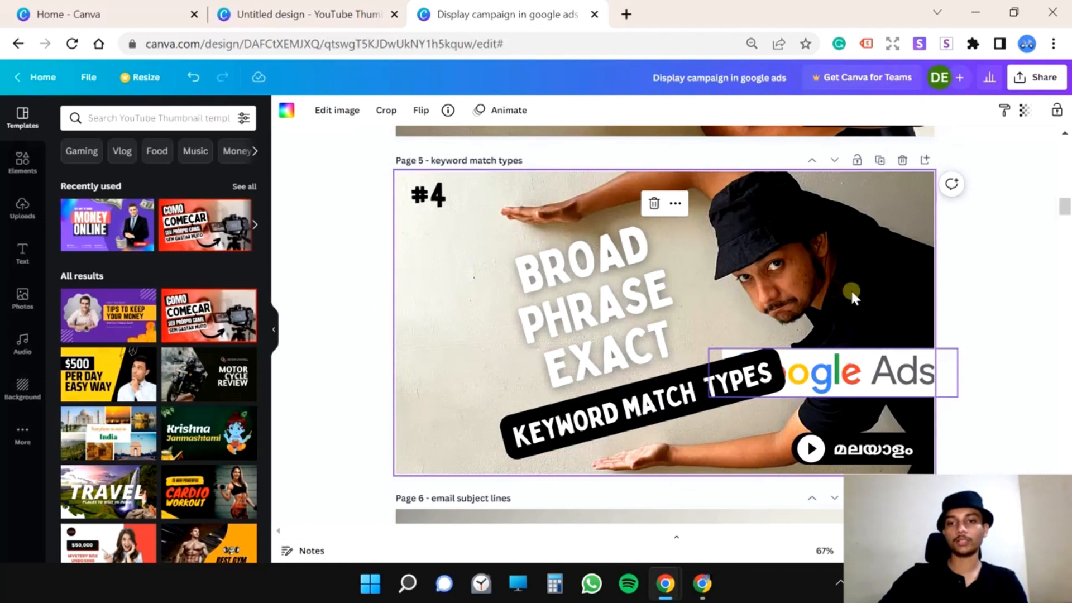
- Move the Google Ads logo up over the subject's hat and shift both tilted texts left between the hands
{"action": "left_click_drag", "start_coordinate": [835, 371], "coordinate": [835, 207]}
{"action": "left_click_drag", "start_coordinate": [568, 306], "coordinate": [542, 312]}
{"action": "left_click_drag", "start_coordinate": [670, 410], "coordinate": [641, 418]}
{"action": "left_click_drag", "start_coordinate": [593, 306], "coordinate": [601, 307]}
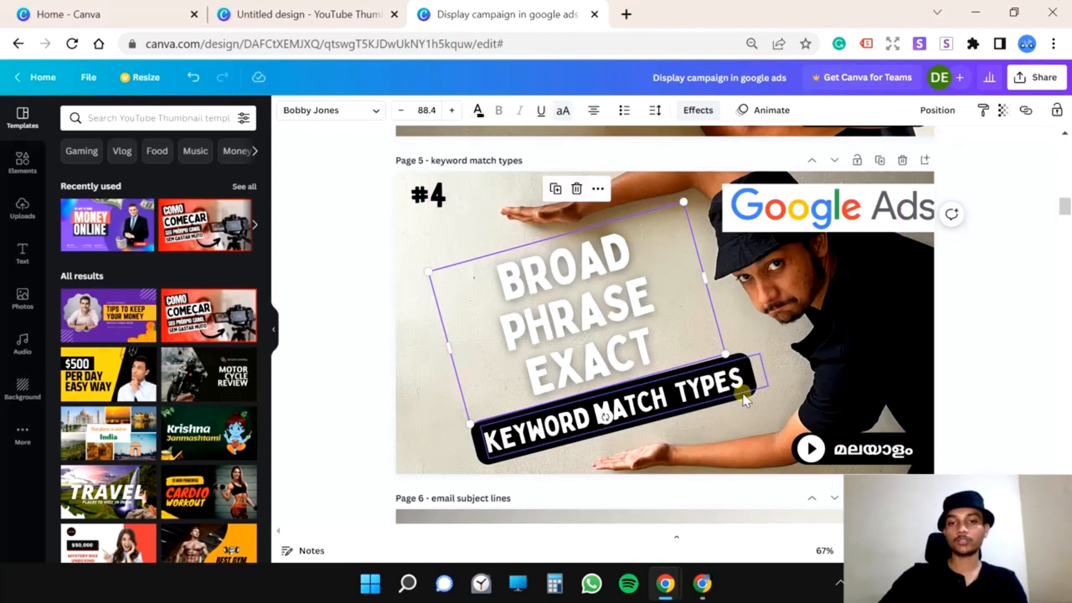
- Shift both tilted texts slightly down and right, and shrink "BROAD PHRASE EXACT" to size 70.1
{"action": "left_click_drag", "start_coordinate": [665, 402], "coordinate": [678, 416]}
{"action": "left_click_drag", "start_coordinate": [579, 300], "coordinate": [591, 316]}
{"action": "left_click_drag", "start_coordinate": [694, 218], "coordinate": [651, 262]}
{"action": "left_click_drag", "start_coordinate": [596, 340], "coordinate": [626, 329]}
- Move the Google Ads logo above "BROAD PHRASE EXACT", tilt it to the same angle, and nudge that text right beneath it
{"action": "left_click_drag", "start_coordinate": [801, 226], "coordinate": [582, 261]}
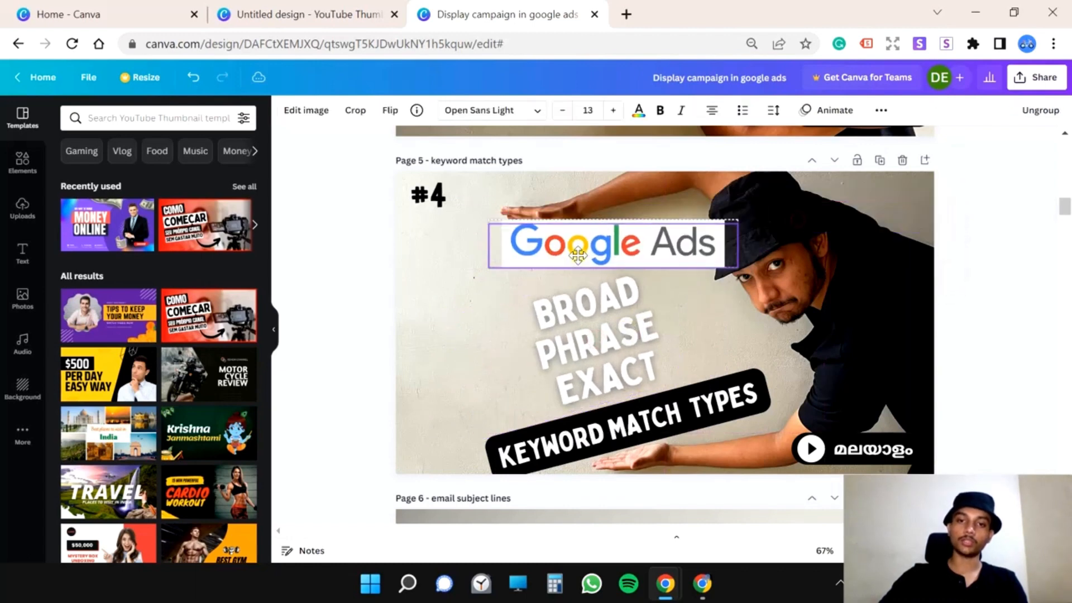
{"action": "mouse_move", "coordinate": [614, 295]}
{"action": "left_mouse_down"}
{"action": "mouse_move", "coordinate": [633, 288]}
{"action": "mouse_move", "coordinate": [629, 305]}
{"action": "mouse_move", "coordinate": [617, 304]}
{"action": "left_mouse_up"}
{"action": "left_click_drag", "start_coordinate": [614, 251], "coordinate": [602, 249]}
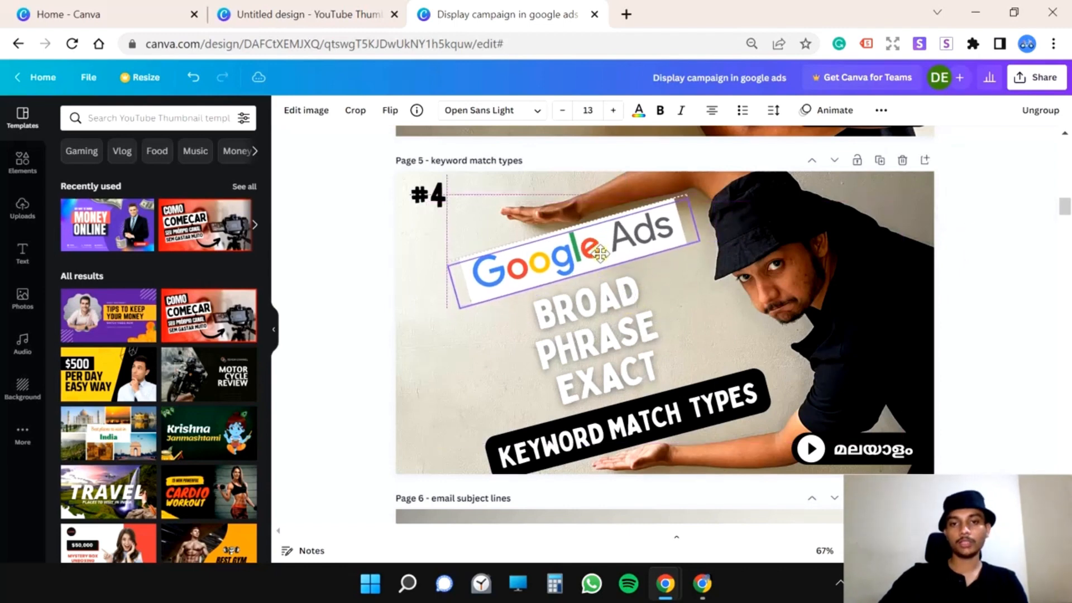
{"action": "left_click", "coordinate": [626, 358]}
{"action": "left_click_drag", "start_coordinate": [621, 350], "coordinate": [613, 350]}
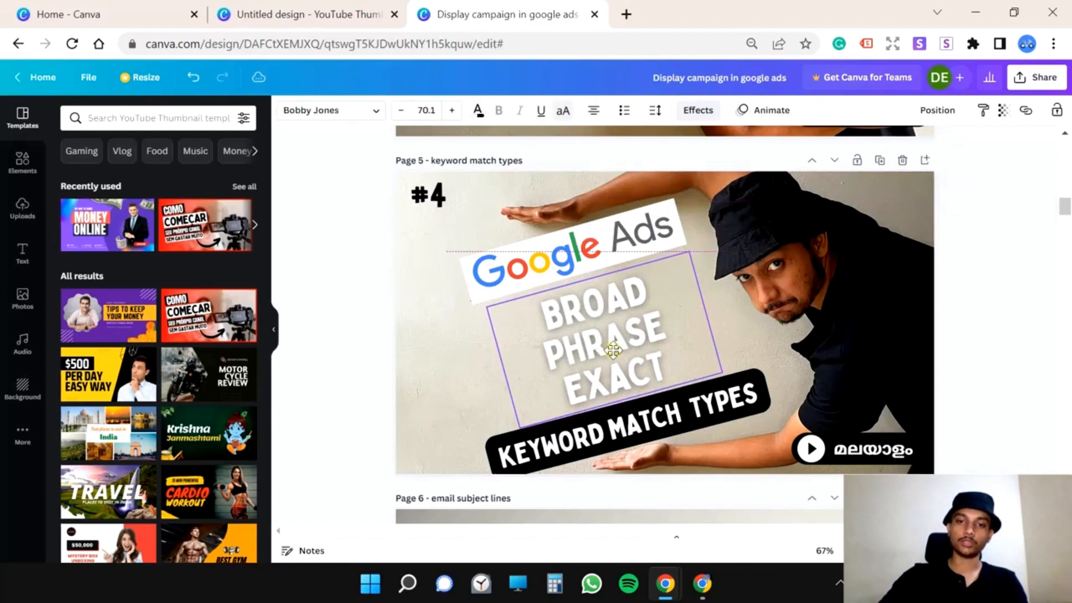
- Reduce "KEYWORD MATCH TYPES" to size 44.6 and recentre it below "BROAD PHRASE EXACT"
{"action": "left_click", "coordinate": [627, 427]}
{"action": "left_click_drag", "start_coordinate": [781, 402], "coordinate": [751, 406]}
{"action": "left_click_drag", "start_coordinate": [655, 404], "coordinate": [676, 395]}
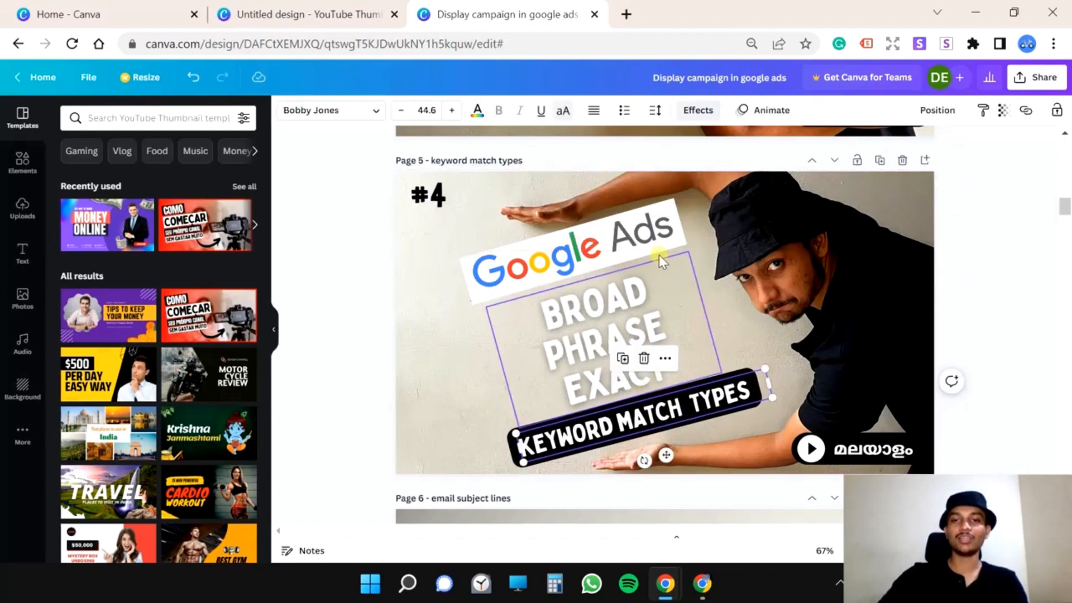
- Tighten the black background effect of "KEYWORD MATCH TYPES" to roundness 10 and spread 11
{"action": "left_click", "coordinate": [698, 110]}
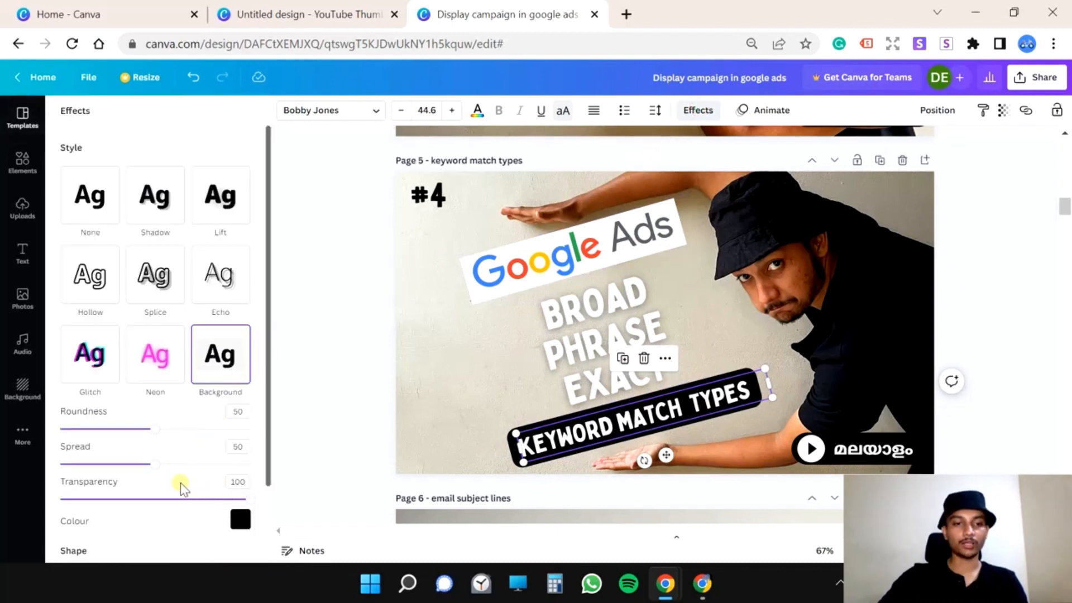
{"action": "left_click_drag", "start_coordinate": [157, 464], "coordinate": [119, 464]}
{"action": "left_click_drag", "start_coordinate": [148, 428], "coordinate": [108, 428]}
{"action": "left_click", "coordinate": [114, 464]}
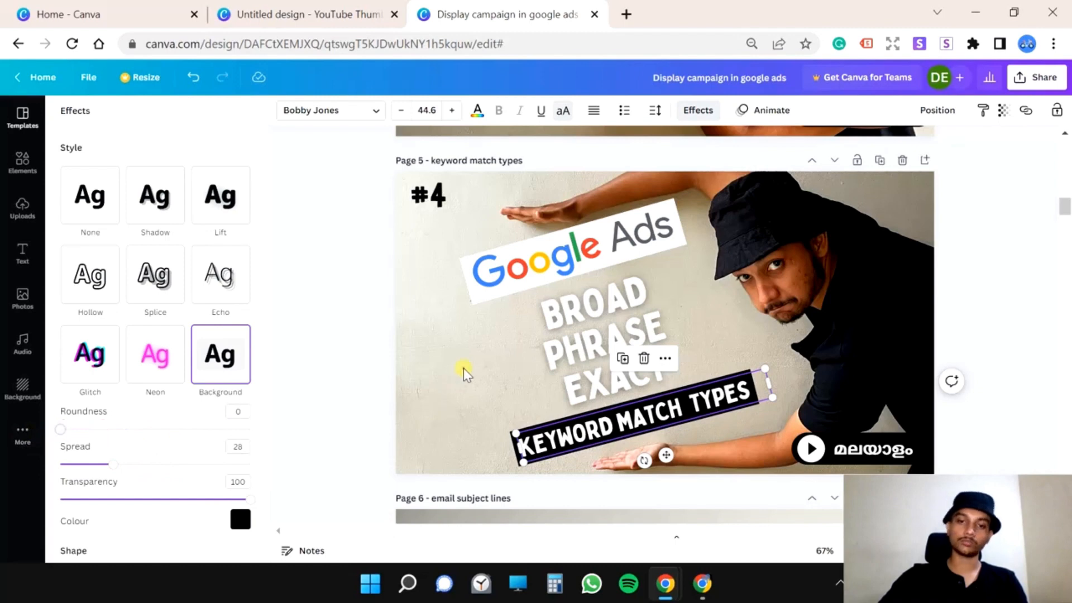
{"action": "left_click", "coordinate": [464, 368]}
{"action": "left_click", "coordinate": [637, 424]}
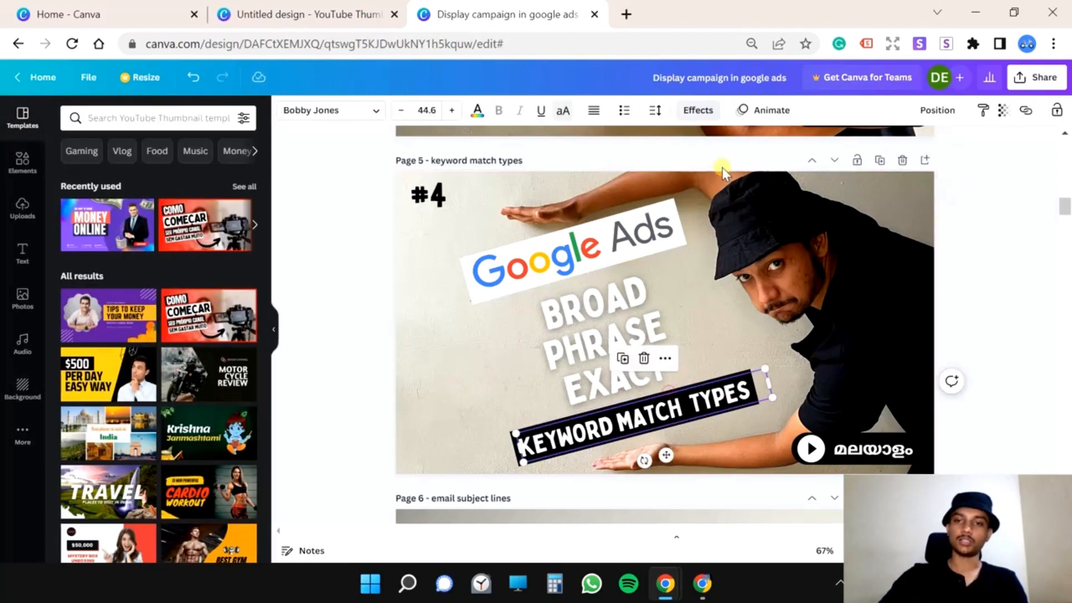
{"action": "left_click", "coordinate": [698, 110]}
{"action": "left_click_drag", "start_coordinate": [60, 428], "coordinate": [74, 429]}
{"action": "left_click_drag", "start_coordinate": [113, 464], "coordinate": [81, 465]}
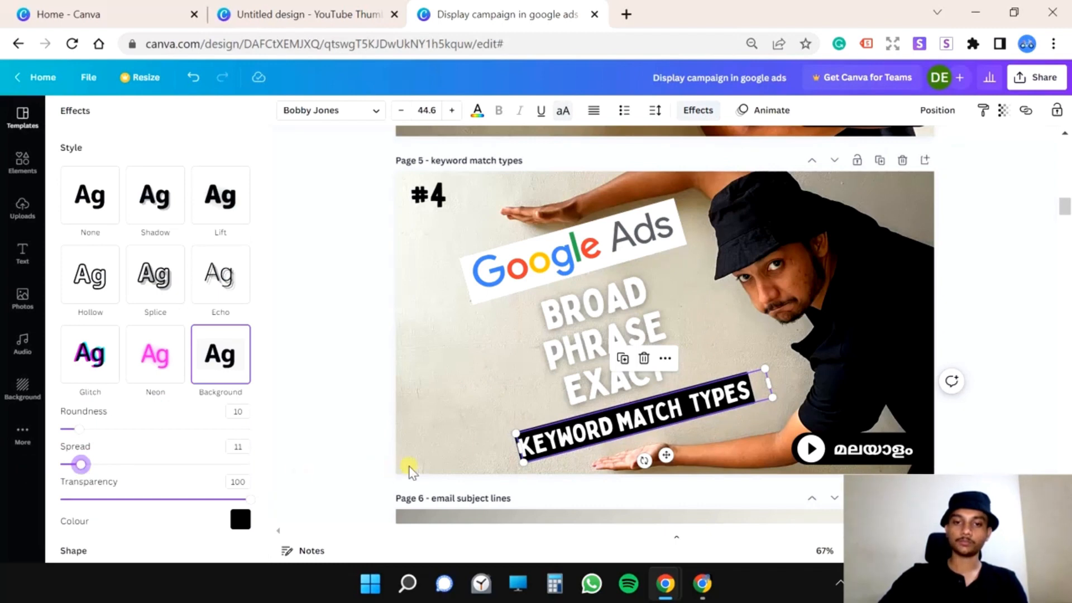
- Enlarge the "KEYWORD MATCH TYPES" text outward at both ends to widen its strip between the hands
{"action": "left_click_drag", "start_coordinate": [518, 435], "coordinate": [484, 441]}
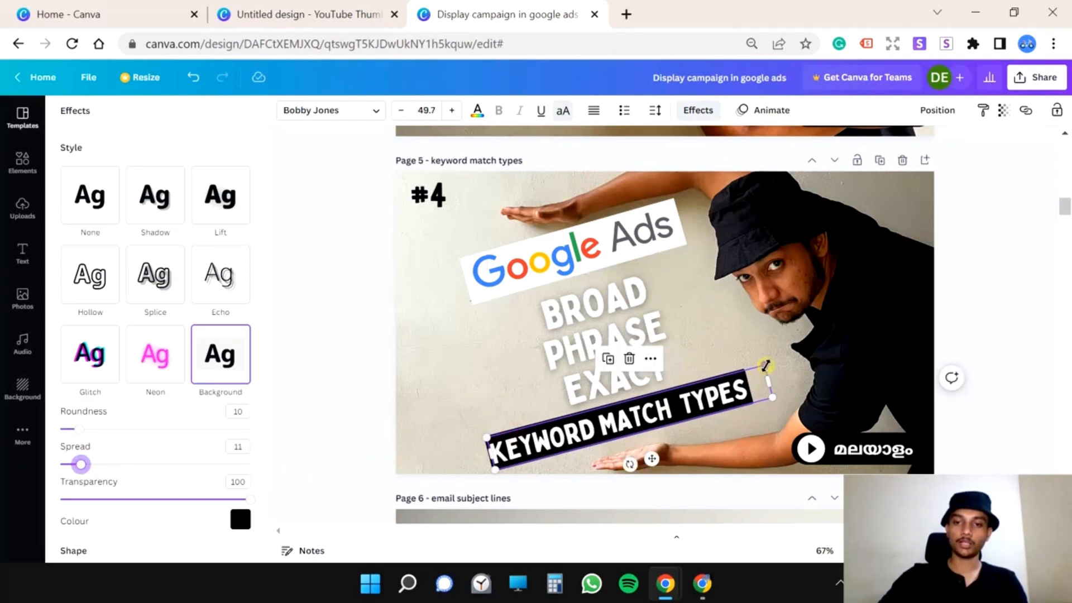
{"action": "left_click_drag", "start_coordinate": [765, 371], "coordinate": [783, 358]}
- Shrink the tilted Google Ads logo slightly, centre it above "BROAD PHRASE EXACT", and fine-tune that text's size
{"action": "left_click", "coordinate": [642, 232]}
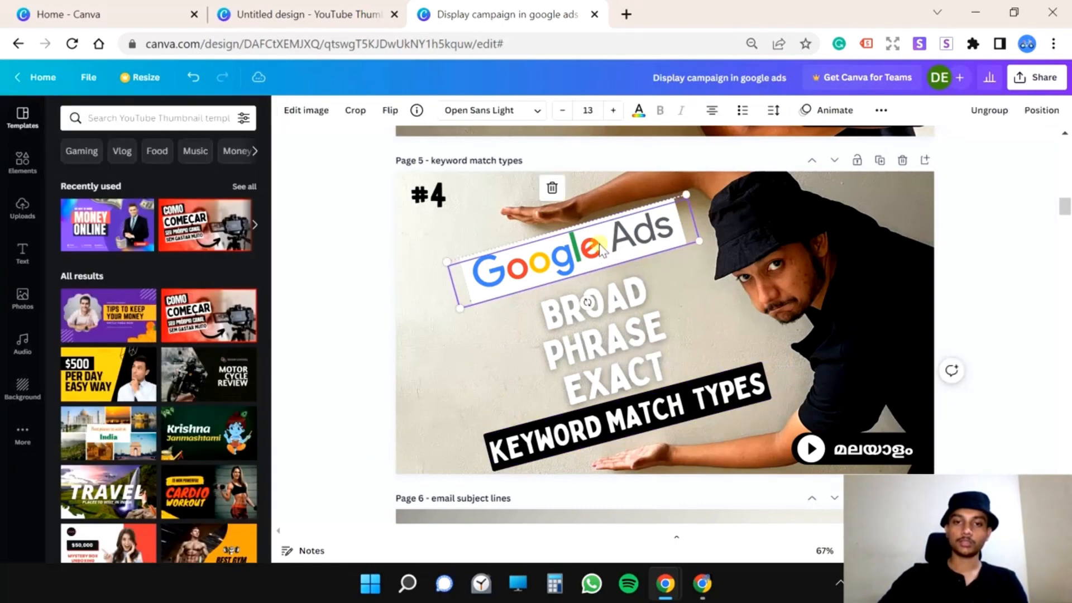
{"action": "left_click_drag", "start_coordinate": [687, 195], "coordinate": [666, 206]}
{"action": "left_click_drag", "start_coordinate": [595, 251], "coordinate": [611, 249]}
{"action": "left_click", "coordinate": [604, 357]}
{"action": "left_click_drag", "start_coordinate": [490, 311], "coordinate": [479, 305]}
{"action": "left_click_drag", "start_coordinate": [689, 249], "coordinate": [693, 255]}
{"action": "left_click", "coordinate": [802, 338]}
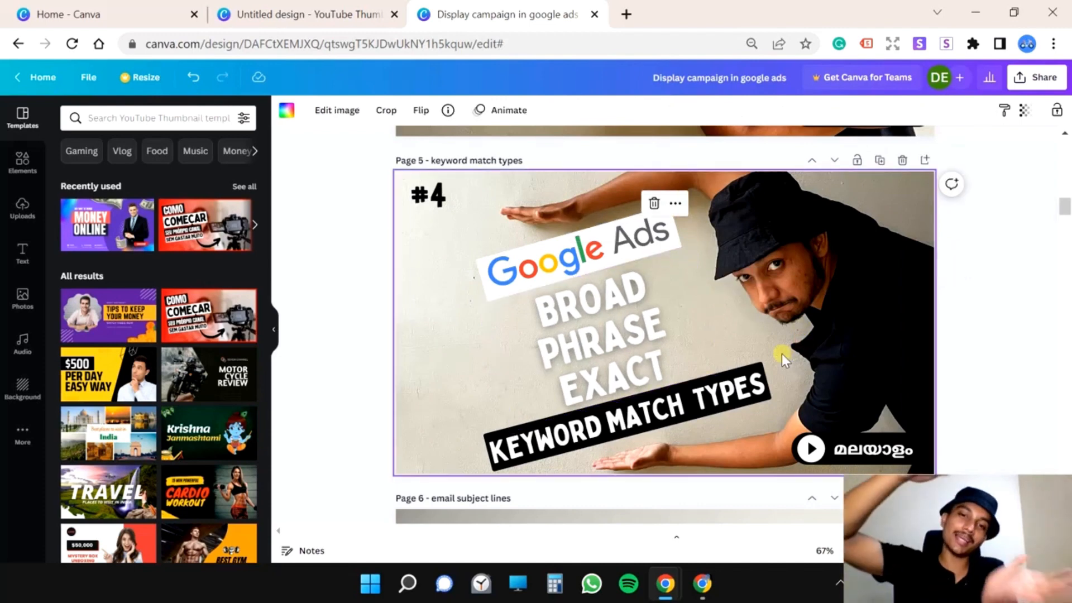
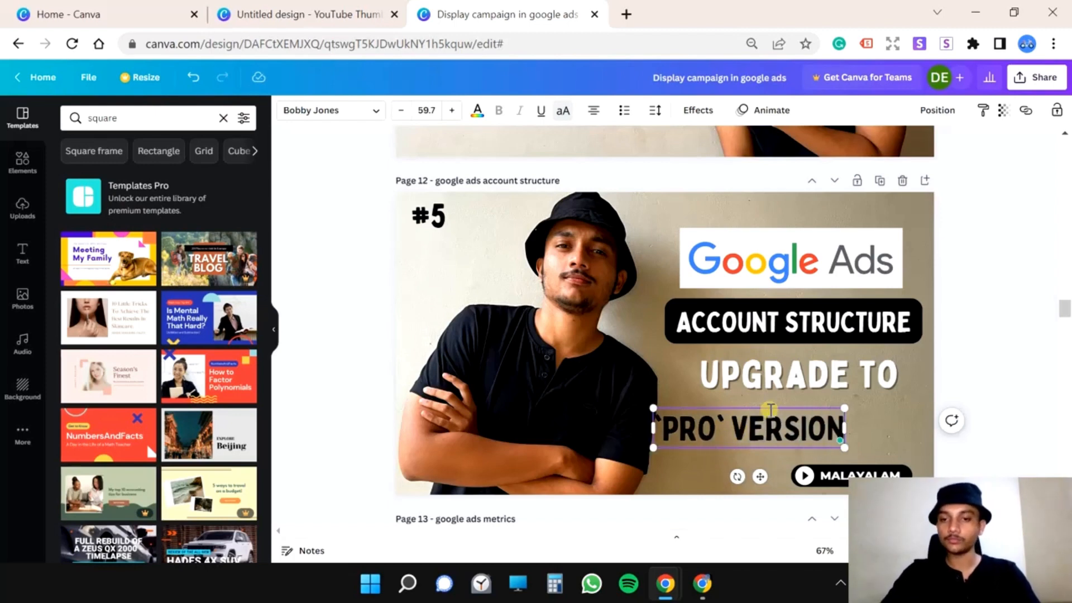
- On page 12, enlarge the "`PRO` VERSION" text to size 67.7 and centre it beneath "UPGRADE TO"
{"action": "left_click_drag", "start_coordinate": [847, 408], "coordinate": [874, 406]}
{"action": "left_click", "coordinate": [718, 448]}
{"action": "left_click", "coordinate": [755, 434]}
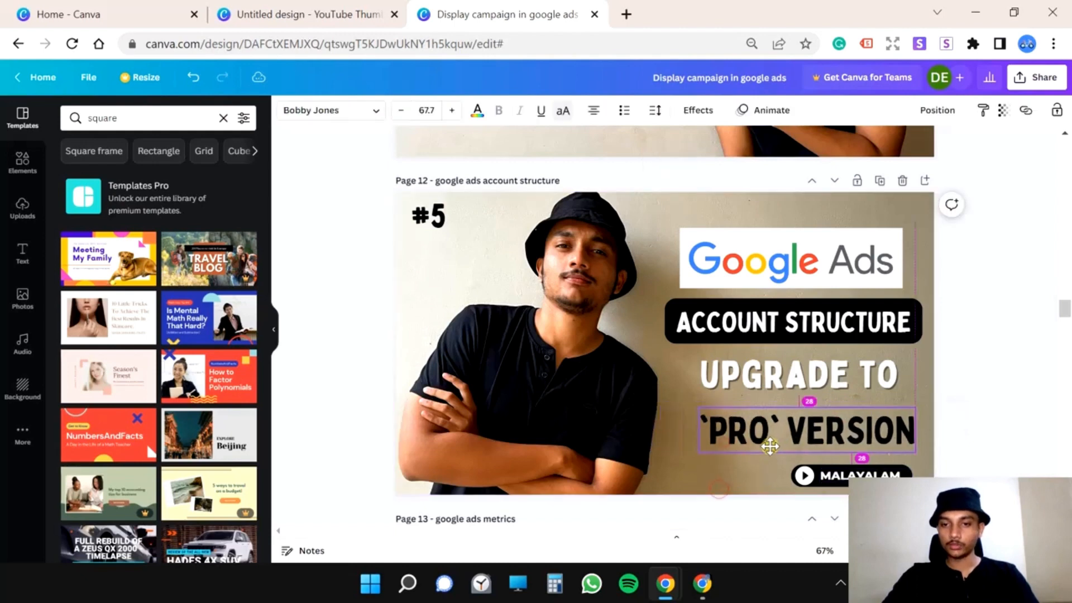
{"action": "left_click", "coordinate": [755, 431]}
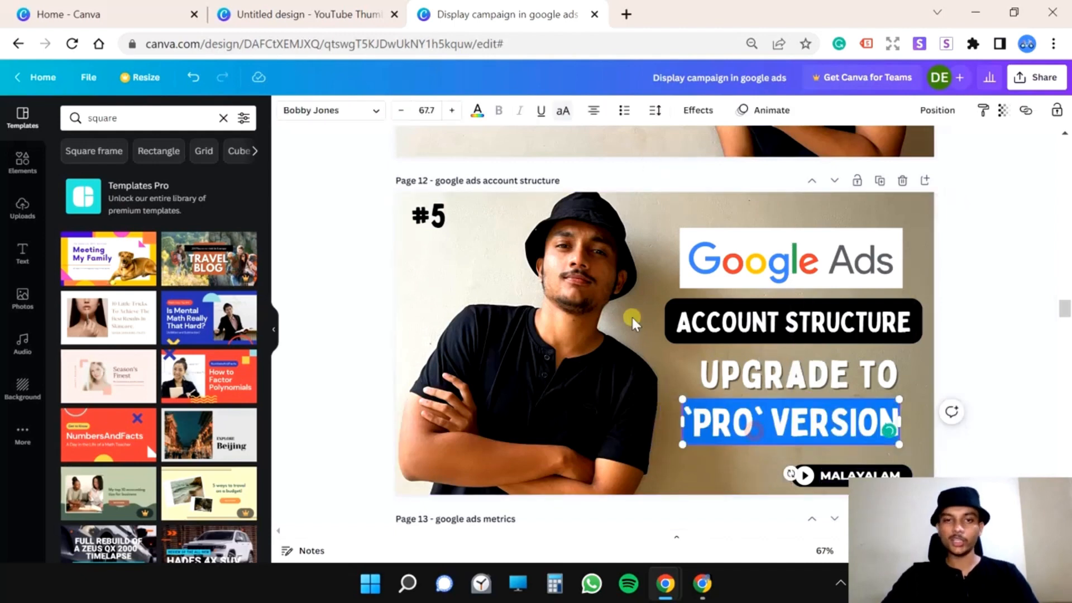
- Apply the Neon effect to "`PRO` VERSION" and change its text colour to white
{"action": "left_click", "coordinate": [695, 110]}
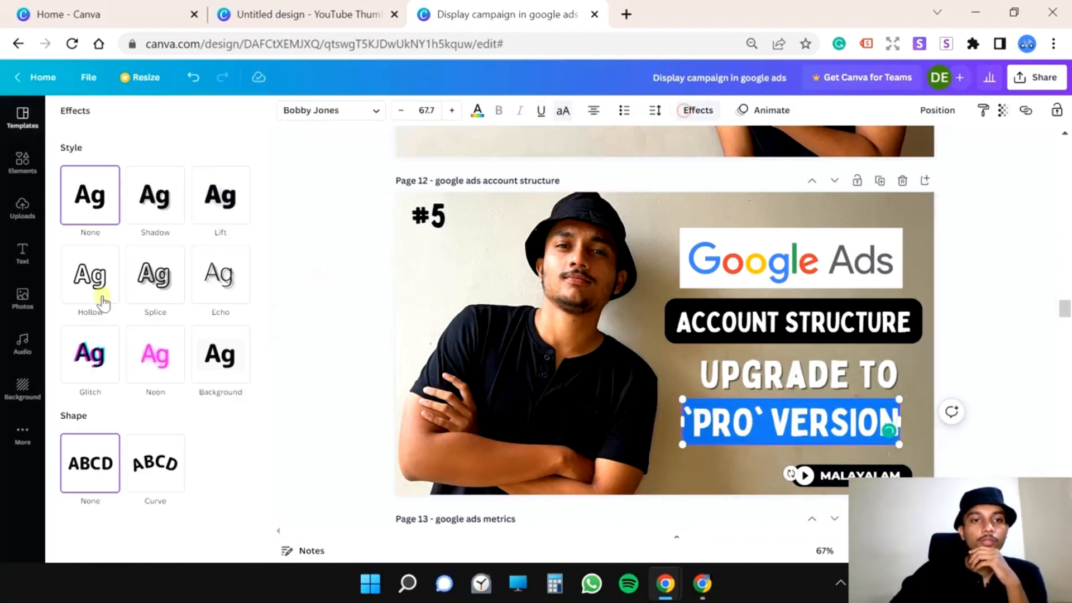
{"action": "left_click", "coordinate": [154, 359]}
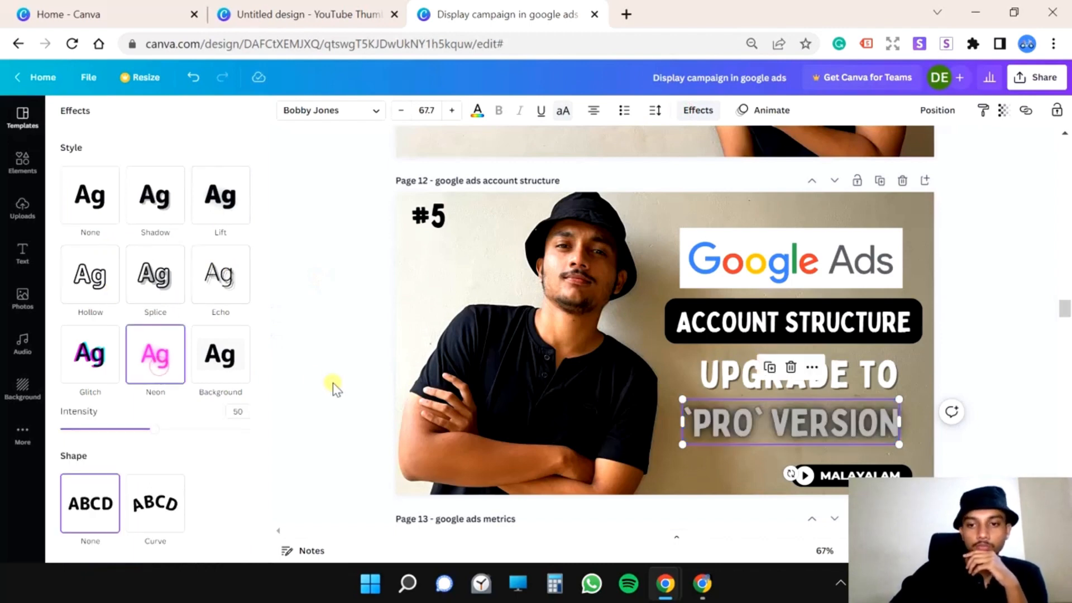
{"action": "left_click", "coordinate": [479, 111]}
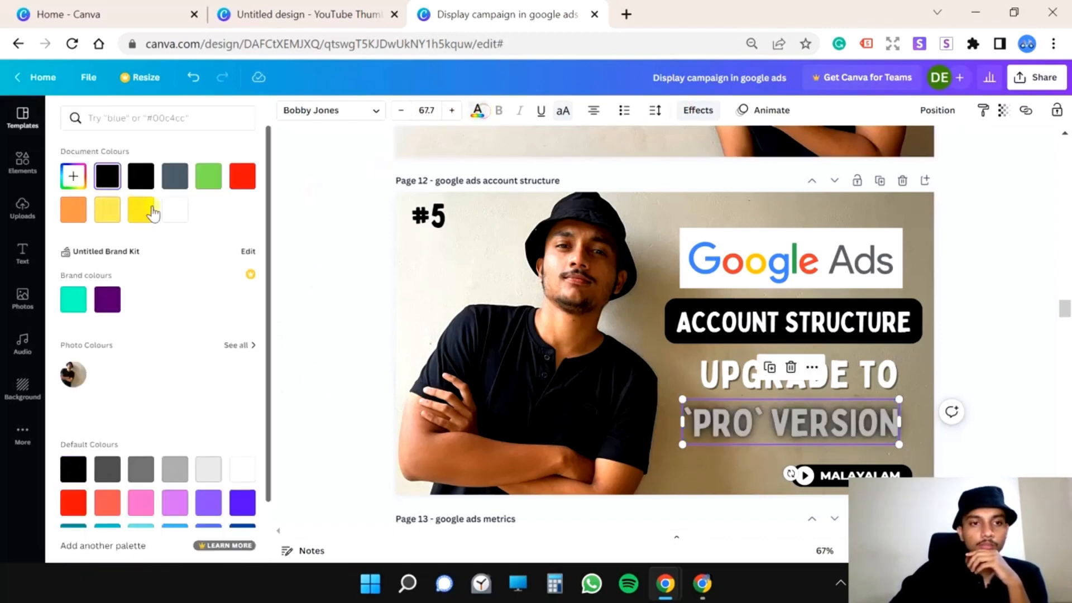
{"action": "left_click", "coordinate": [172, 211]}
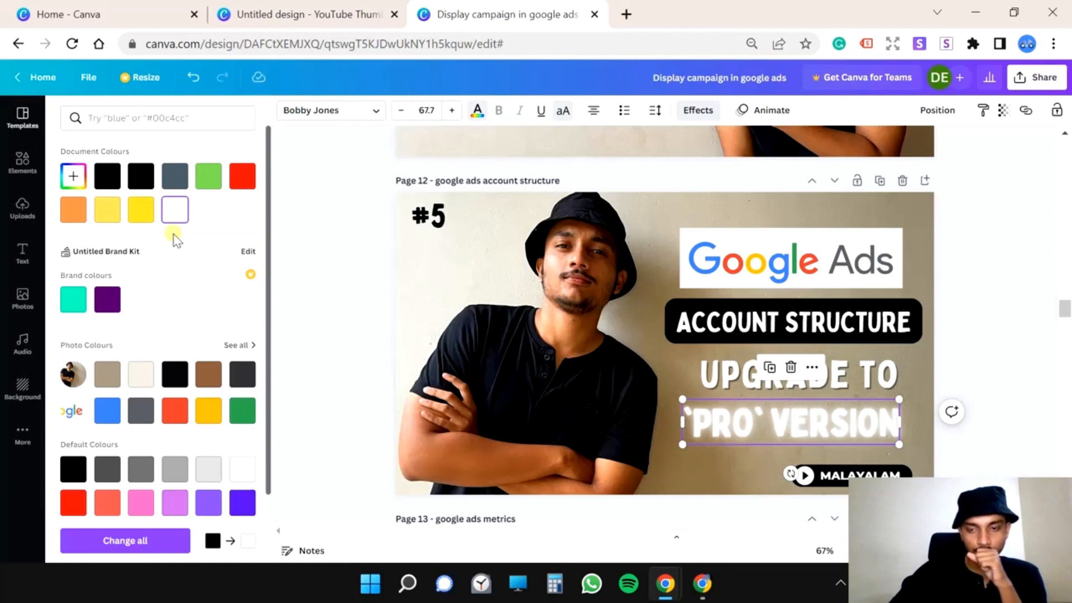
{"action": "scroll", "coordinate": [139, 335], "scroll_direction": "down", "scroll_amount": 2}
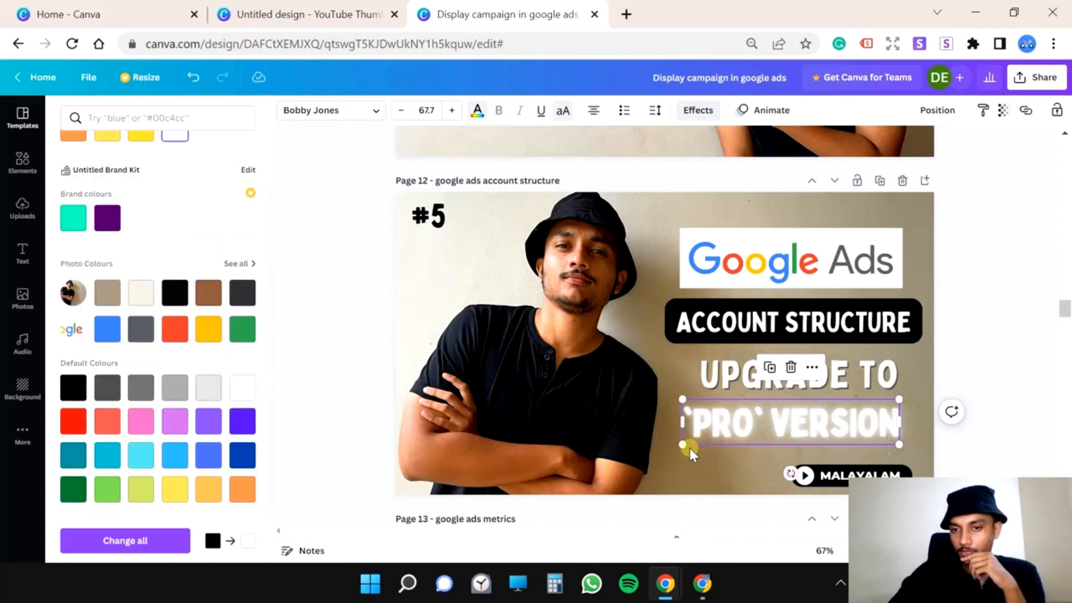
- Enlarge "`PRO` VERSION" to size 77.9 so it spans the width of the "ACCOUNT STRUCTURE" label
{"action": "left_click_drag", "start_coordinate": [683, 445], "coordinate": [676, 447]}
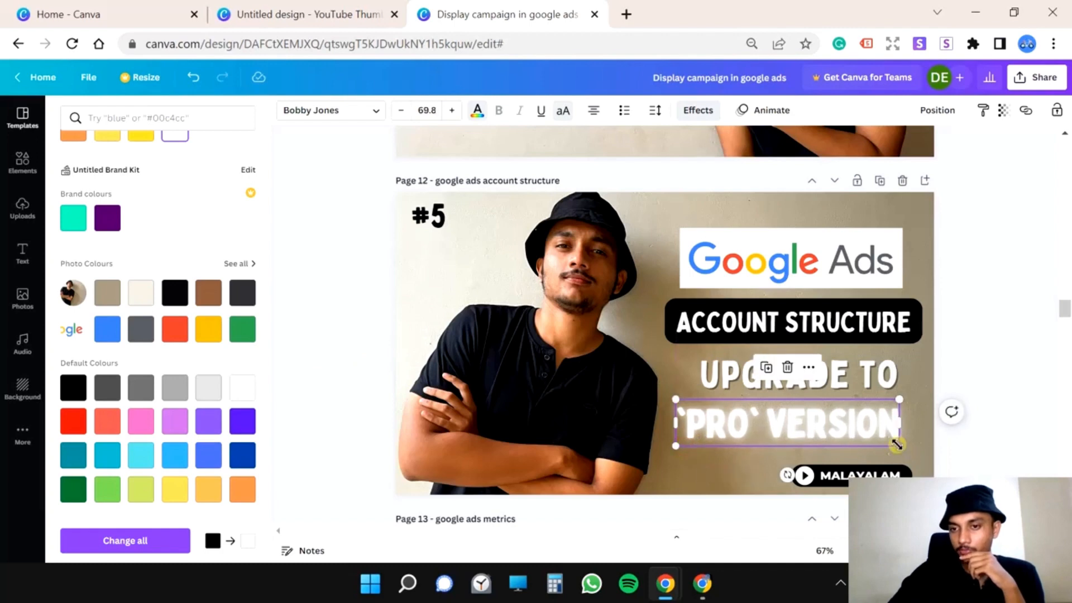
{"action": "left_click_drag", "start_coordinate": [897, 444], "coordinate": [915, 447]}
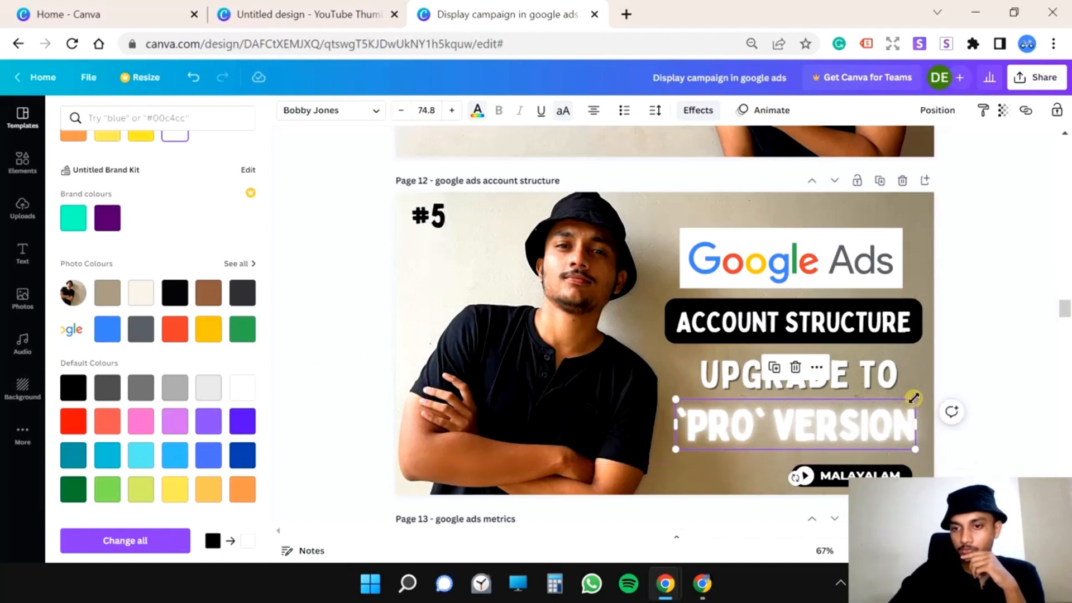
{"action": "left_click_drag", "start_coordinate": [914, 398], "coordinate": [920, 398]}
{"action": "left_click_drag", "start_coordinate": [673, 452], "coordinate": [670, 454]}
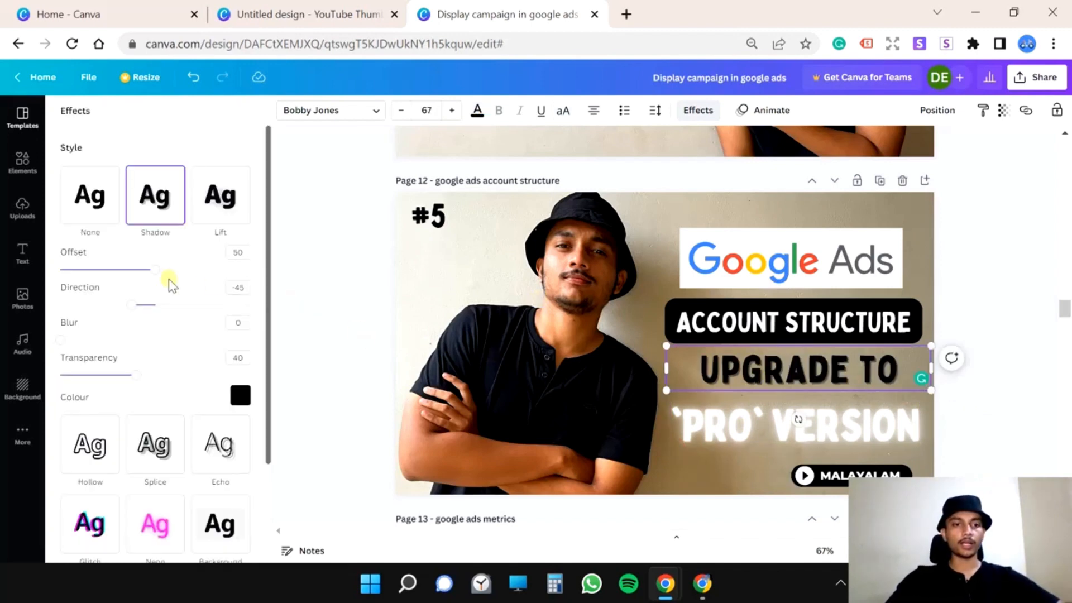
- Remove the shadow effect from "UPGRADE TO" and reduce the text to size 56.5
{"action": "left_click", "coordinate": [94, 218]}
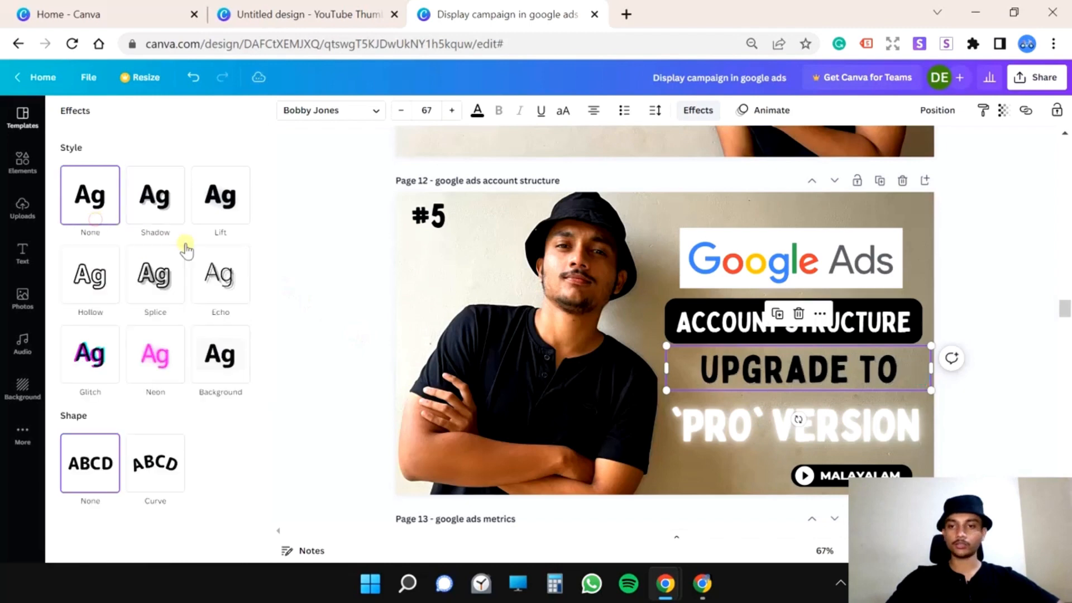
{"action": "left_click", "coordinate": [784, 367]}
{"action": "left_click_drag", "start_coordinate": [665, 343], "coordinate": [707, 353]}
{"action": "left_click", "coordinate": [824, 367]}
{"action": "left_click", "coordinate": [981, 257]}
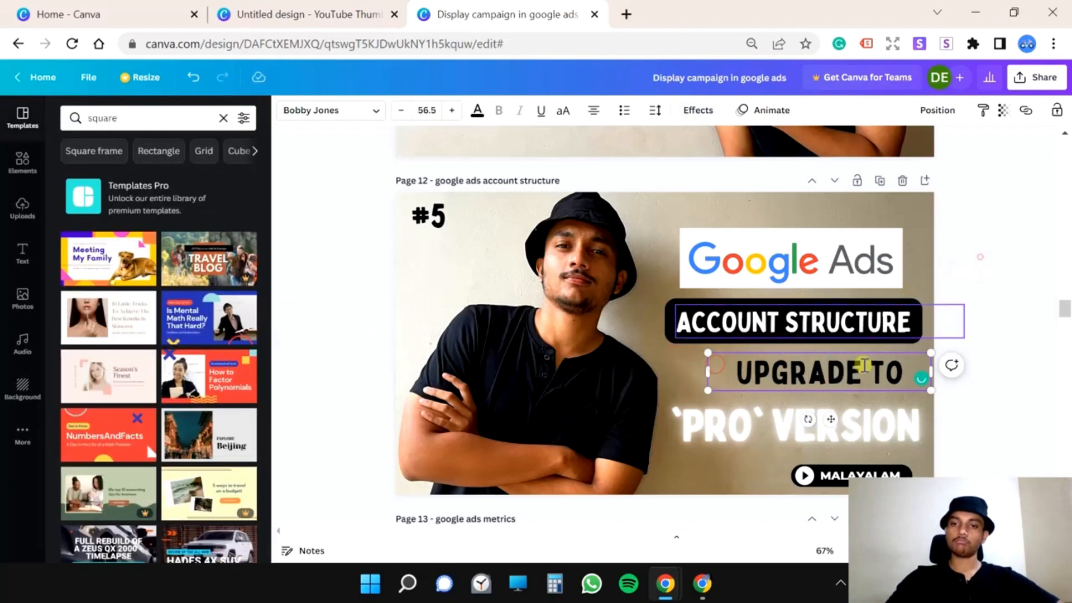
- Move "UPGRADE TO" left so it is centred between "ACCOUNT STRUCTURE" and "`PRO` VERSION"
{"action": "left_click", "coordinate": [814, 380]}
{"action": "left_click_drag", "start_coordinate": [832, 416], "coordinate": [806, 417]}
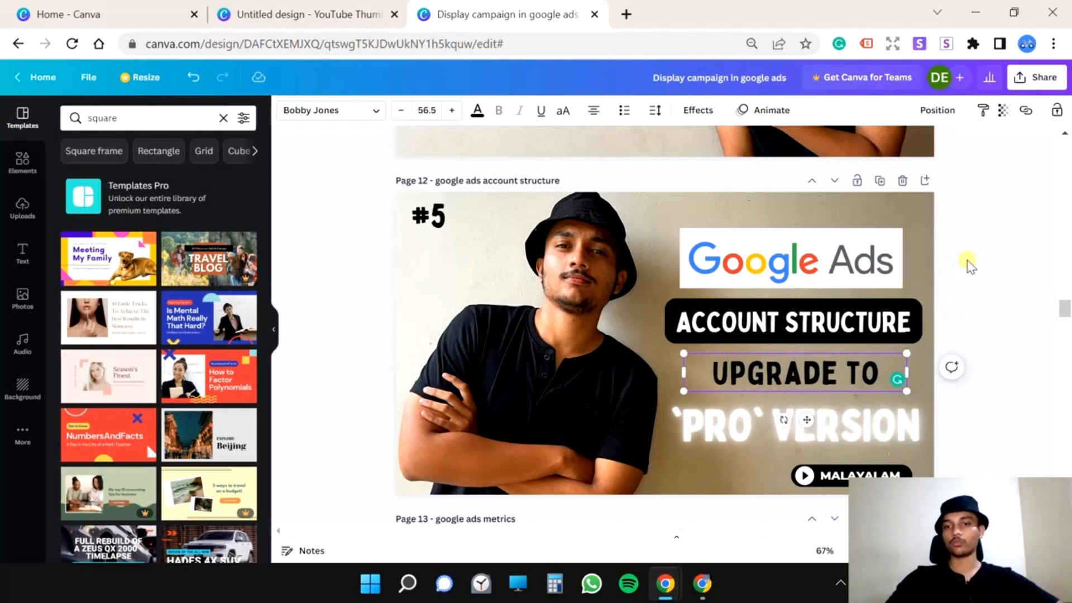
{"action": "left_click", "coordinate": [966, 258]}
- Remove the Neon effect from "`PRO` VERSION" and nudge "UPGRADE TO" slightly down and left
{"action": "left_click", "coordinate": [785, 428]}
{"action": "double_click", "coordinate": [785, 427]}
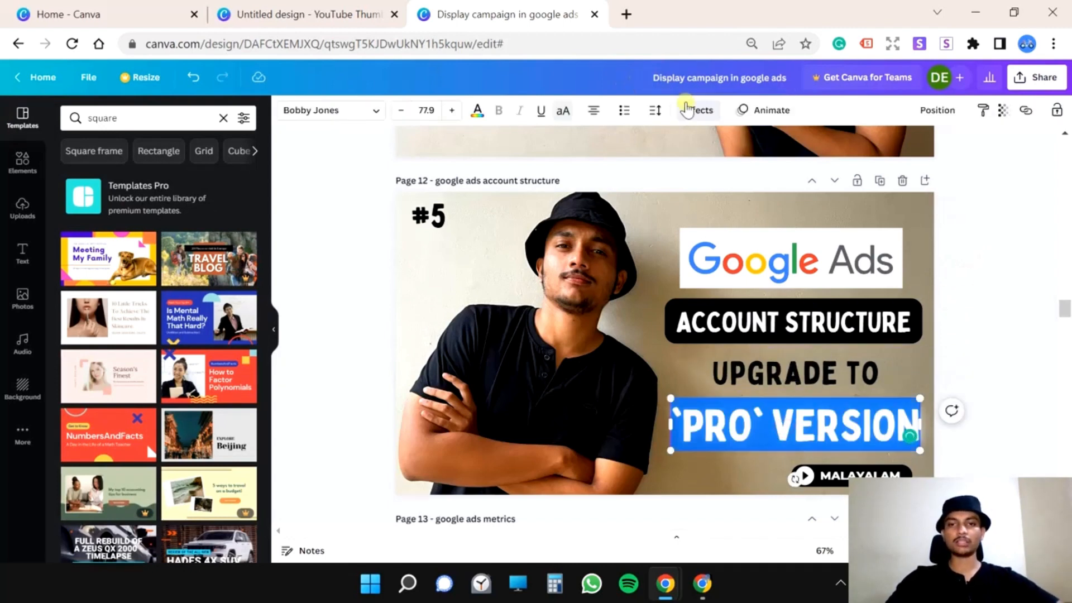
{"action": "left_click", "coordinate": [698, 110]}
{"action": "left_click", "coordinate": [96, 211]}
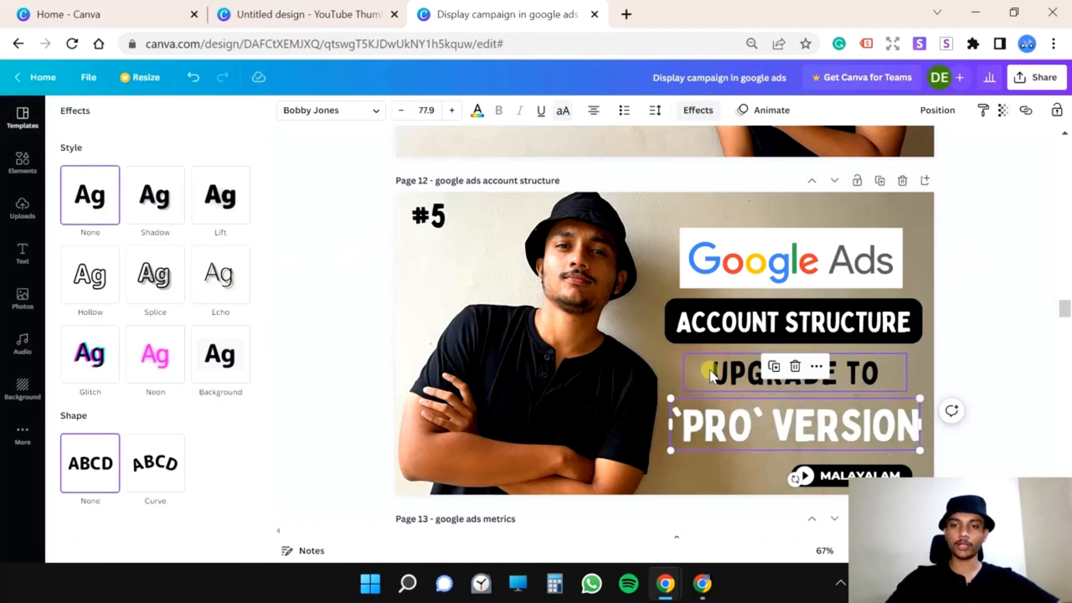
{"action": "mouse_move", "coordinate": [756, 377]}
{"action": "left_mouse_down"}
{"action": "mouse_move", "coordinate": [732, 375]}
{"action": "mouse_move", "coordinate": [753, 380]}
{"action": "left_mouse_up"}
- Search the elements library for "rocket" and add the blue, white and red cartoon rocket to page 12
{"action": "left_click", "coordinate": [22, 162]}
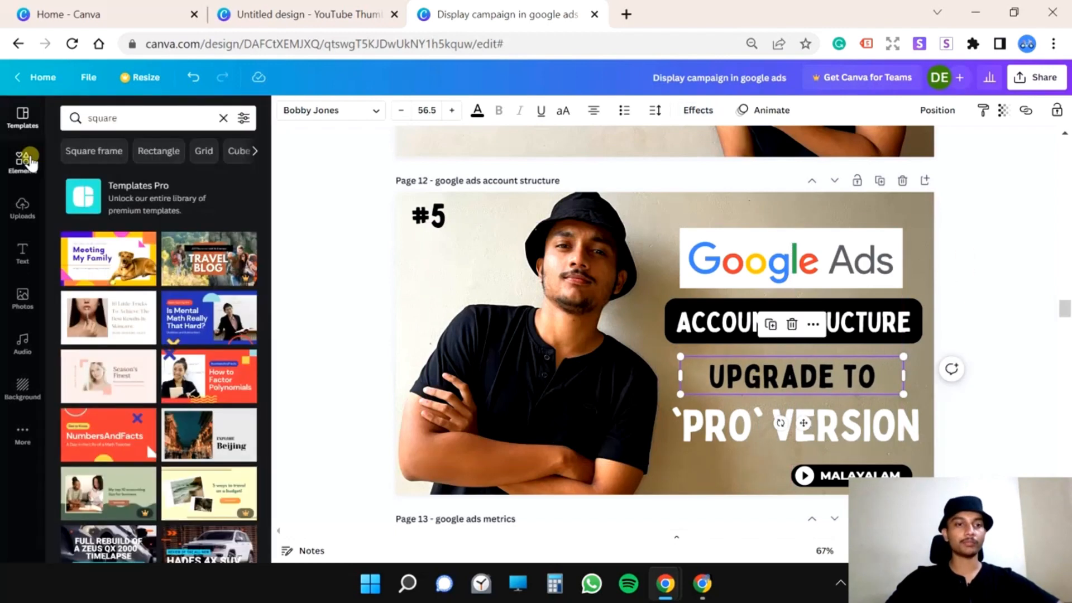
{"action": "left_click", "coordinate": [111, 115]}
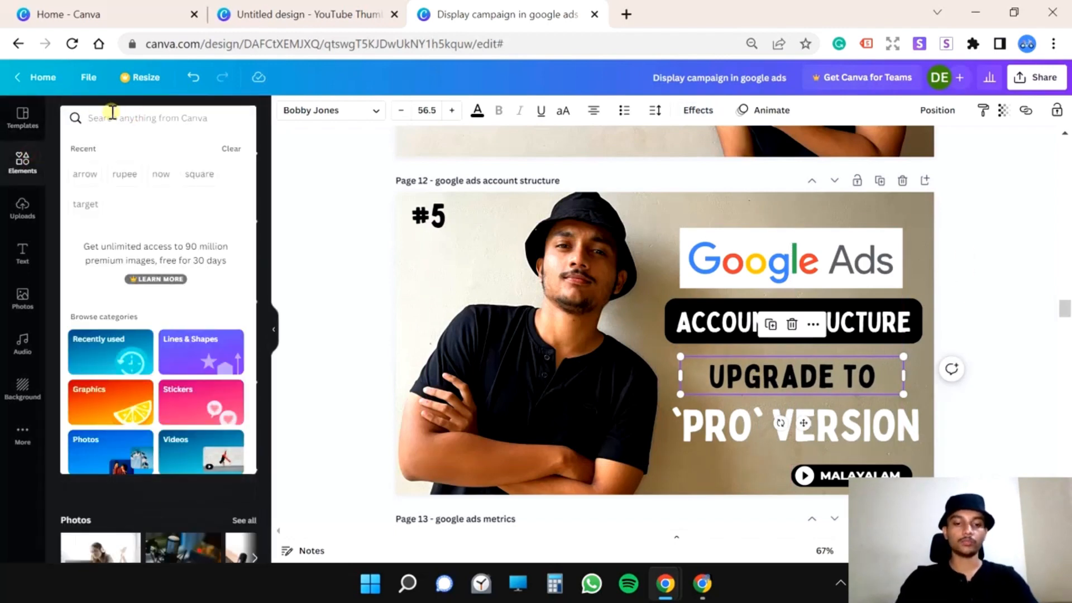
{"action": "type", "text": "rockt"}
{"action": "key", "text": "BackSpace"}
{"action": "type", "text": "et"}
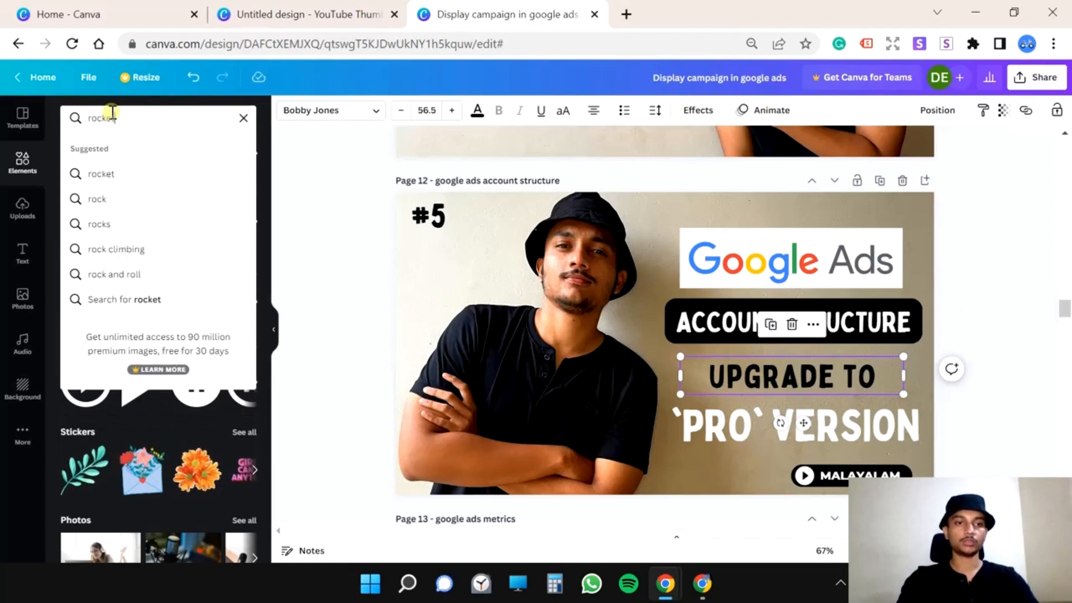
{"action": "key", "text": "Return"}
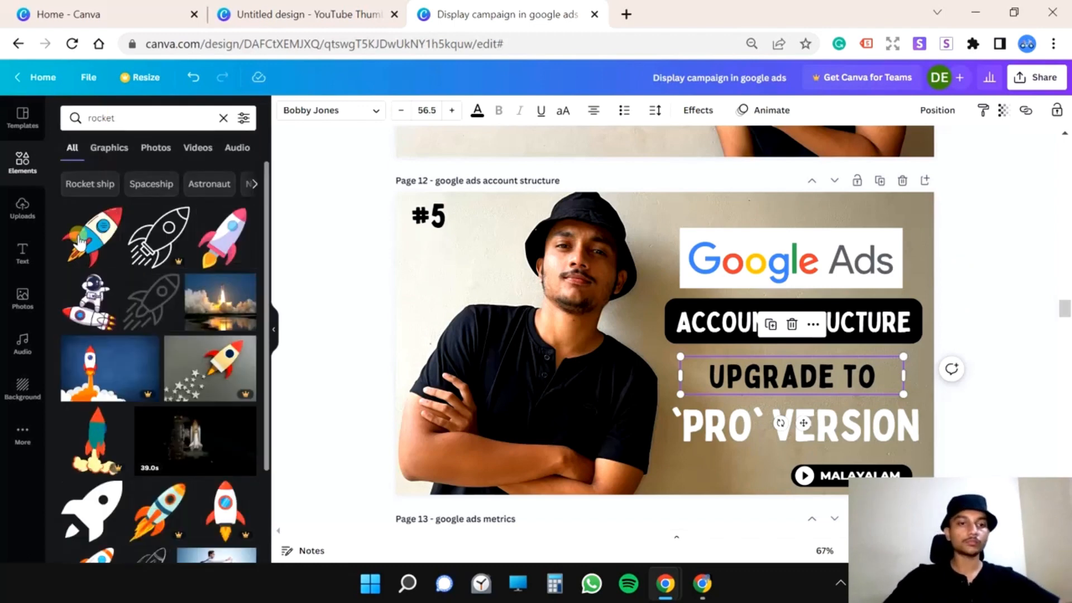
{"action": "scroll", "coordinate": [98, 474], "scroll_direction": "down", "scroll_amount": 10}
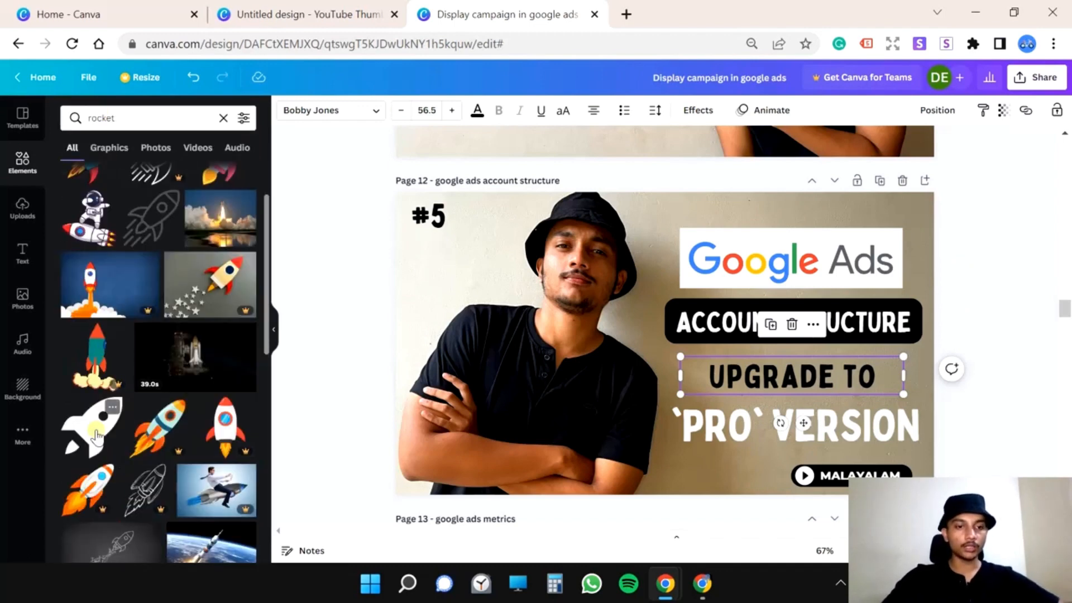
{"action": "scroll", "coordinate": [100, 407], "scroll_direction": "down", "scroll_amount": 5}
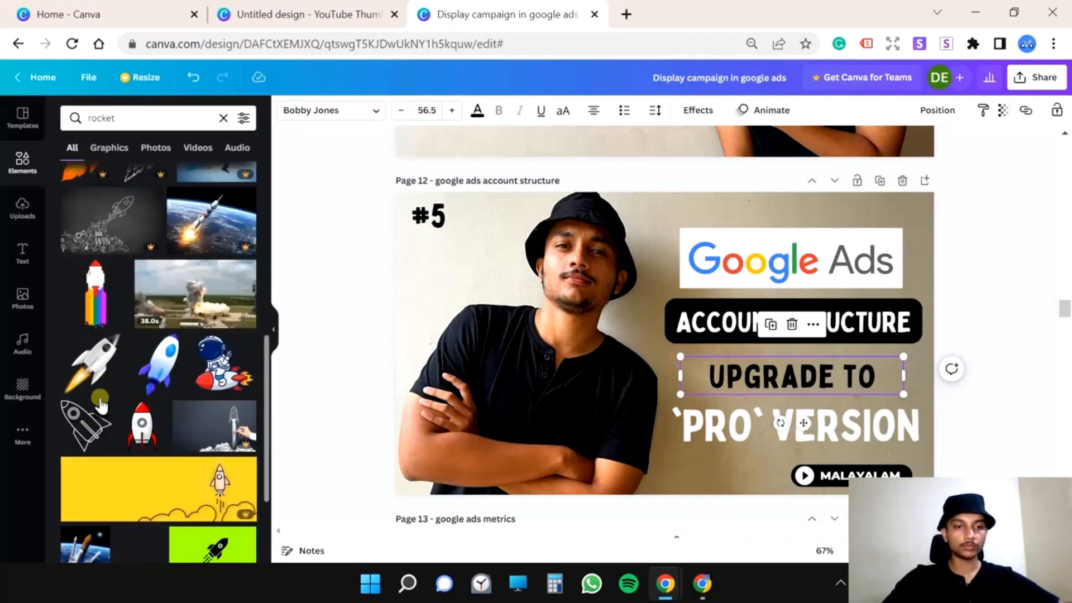
{"action": "scroll", "coordinate": [101, 396], "scroll_direction": "up", "scroll_amount": 15}
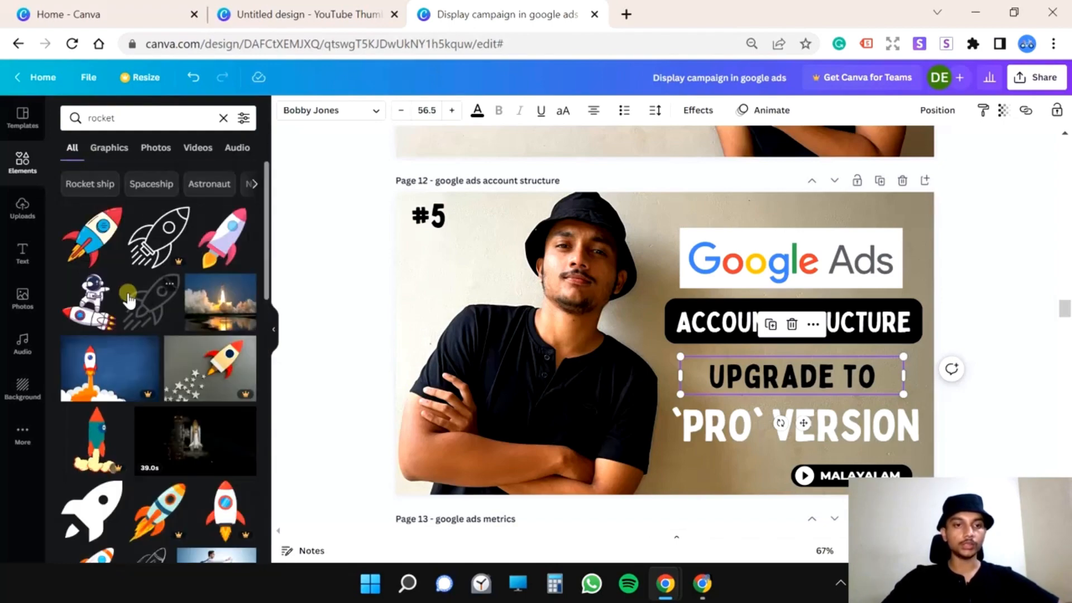
{"action": "left_click", "coordinate": [85, 256]}
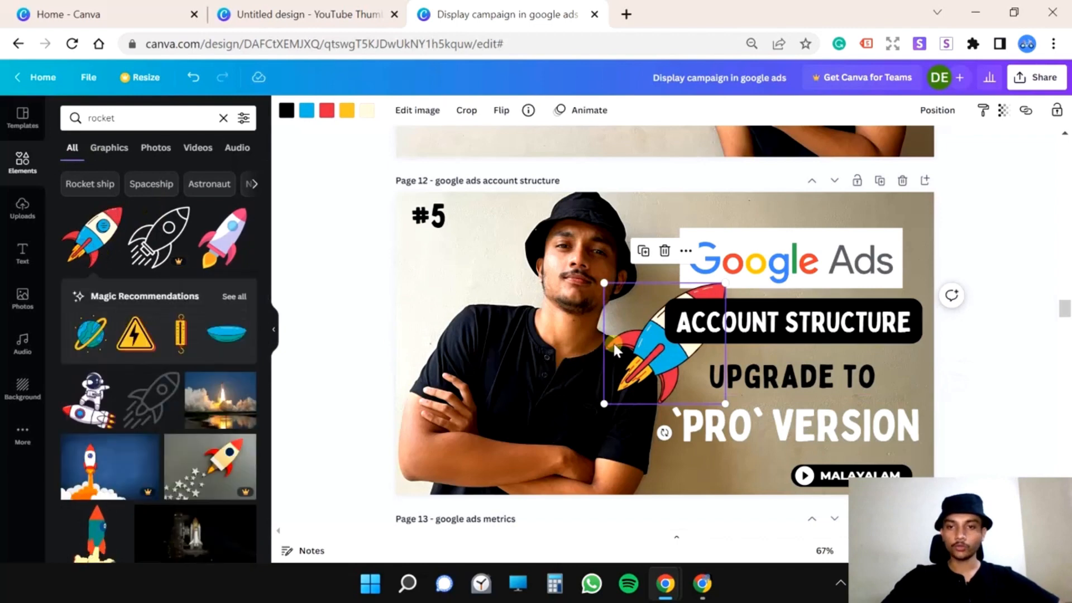
- Move the rocket down to the left of "UPGRADE TO" and resize "`PRO` VERSION" to 81.1
{"action": "left_click_drag", "start_coordinate": [647, 348], "coordinate": [640, 412]}
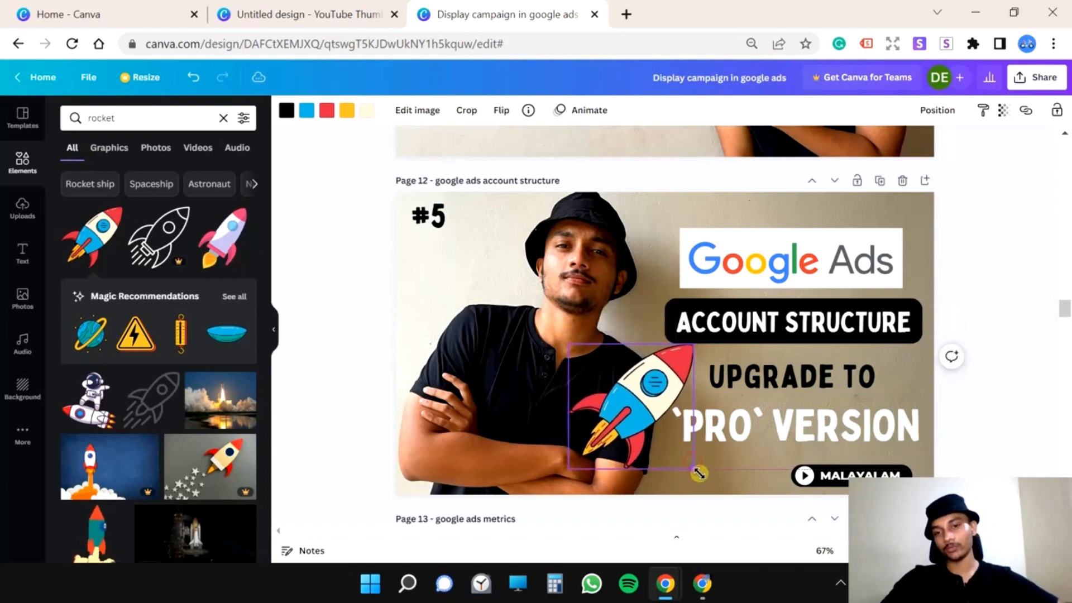
{"action": "left_click", "coordinate": [788, 441]}
{"action": "left_click_drag", "start_coordinate": [671, 450], "coordinate": [626, 460]}
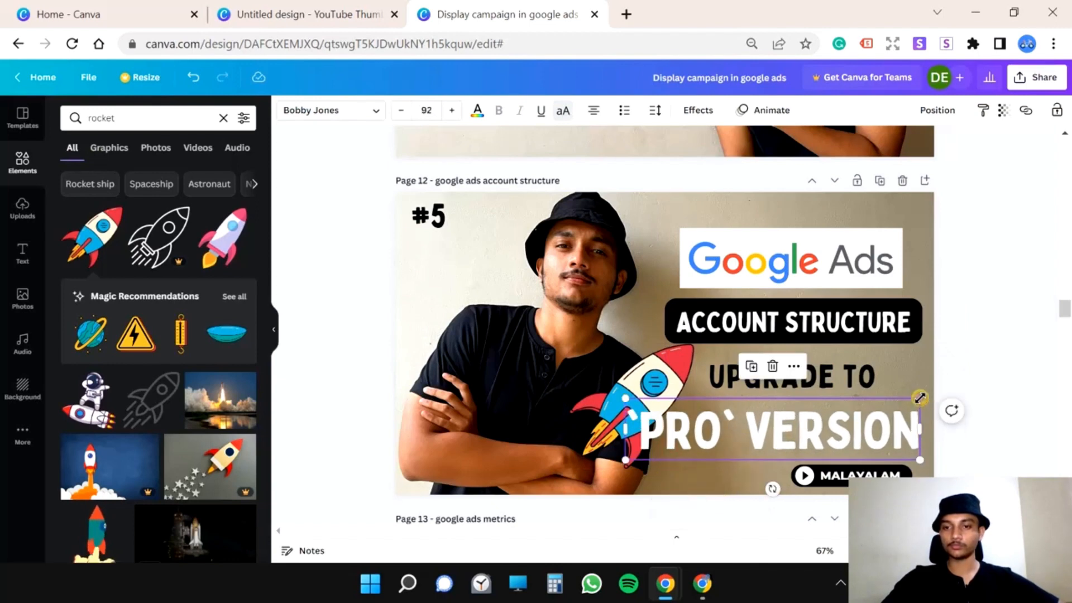
{"action": "left_click_drag", "start_coordinate": [920, 398], "coordinate": [926, 397]}
{"action": "left_click", "coordinate": [970, 335]}
{"action": "left_click", "coordinate": [722, 442]}
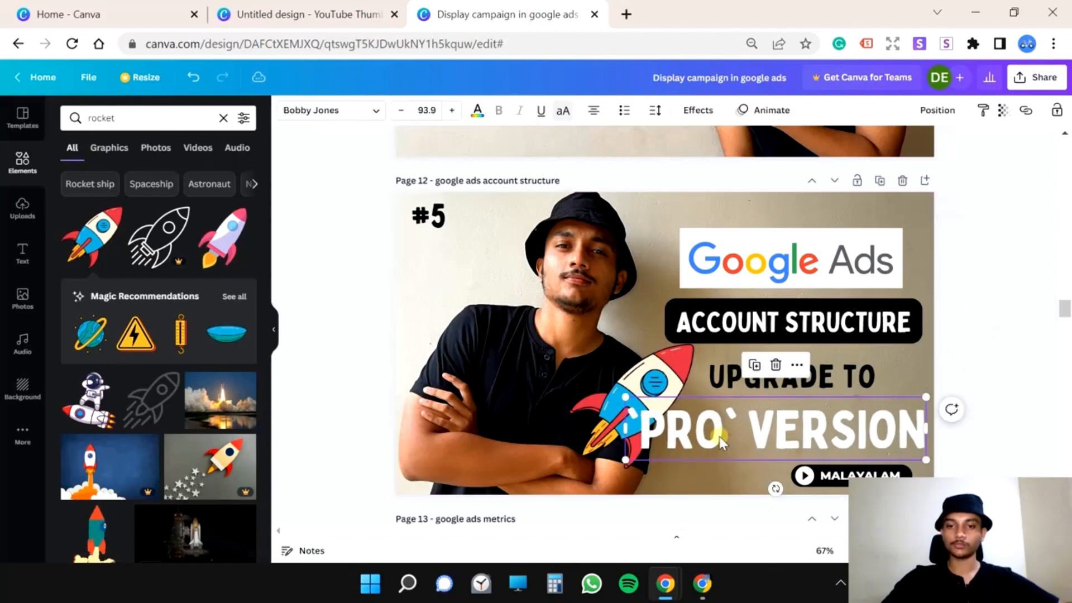
{"action": "left_click_drag", "start_coordinate": [626, 458], "coordinate": [667, 450]}
{"action": "left_click_drag", "start_coordinate": [788, 434], "coordinate": [784, 438]}
- Reduce the "ACCOUNT STRUCTURE" background effect to a spread of 20 and a roundness of 17
{"action": "left_click", "coordinate": [912, 321]}
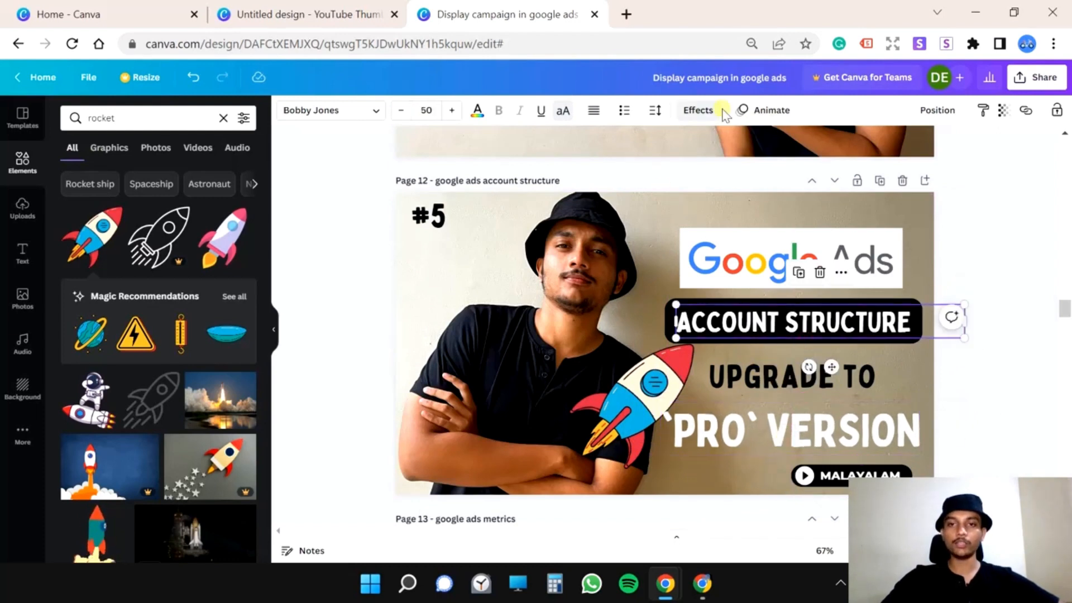
{"action": "left_click", "coordinate": [698, 110]}
{"action": "left_click_drag", "start_coordinate": [156, 464], "coordinate": [98, 464]}
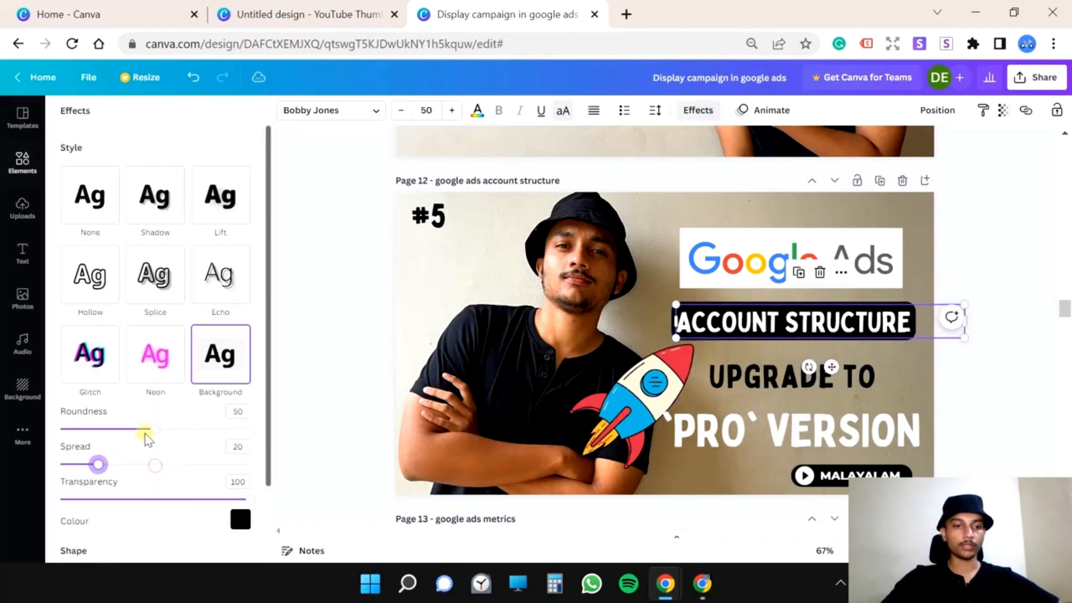
{"action": "left_click_drag", "start_coordinate": [150, 429], "coordinate": [96, 430]}
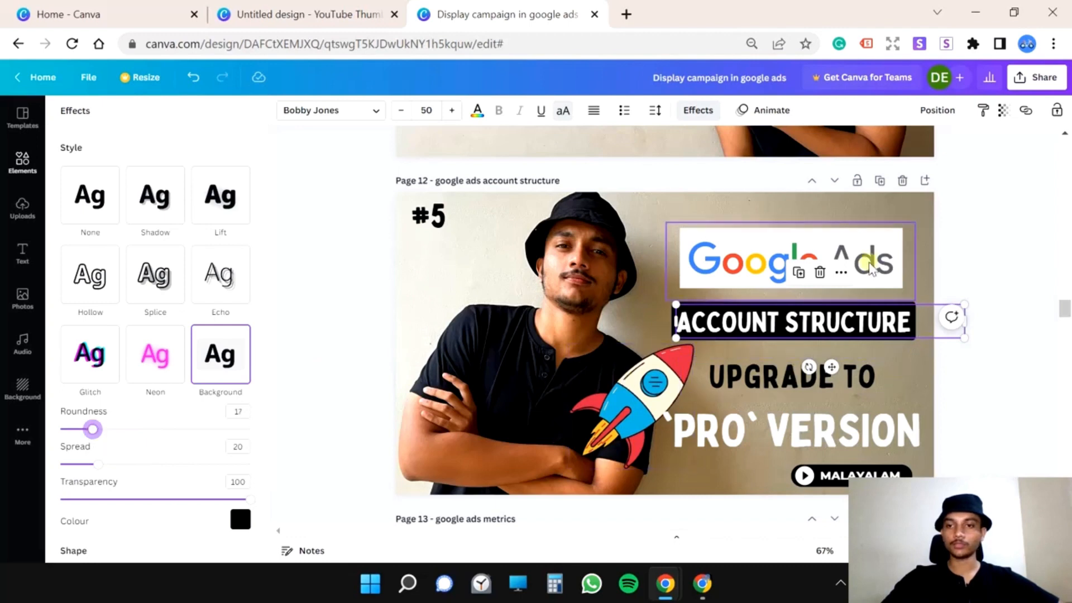
- Shrink the Google Ads logo, centre it near the thumbnail's upper edge, and move "ACCOUNT STRUCTURE" up directly beneath it
{"action": "left_click", "coordinate": [782, 257]}
{"action": "left_click_drag", "start_coordinate": [887, 293], "coordinate": [837, 276]}
{"action": "left_click_drag", "start_coordinate": [766, 261], "coordinate": [811, 258]}
{"action": "left_click_drag", "start_coordinate": [828, 319], "coordinate": [820, 291]}
{"action": "left_click_drag", "start_coordinate": [765, 237], "coordinate": [766, 226]}
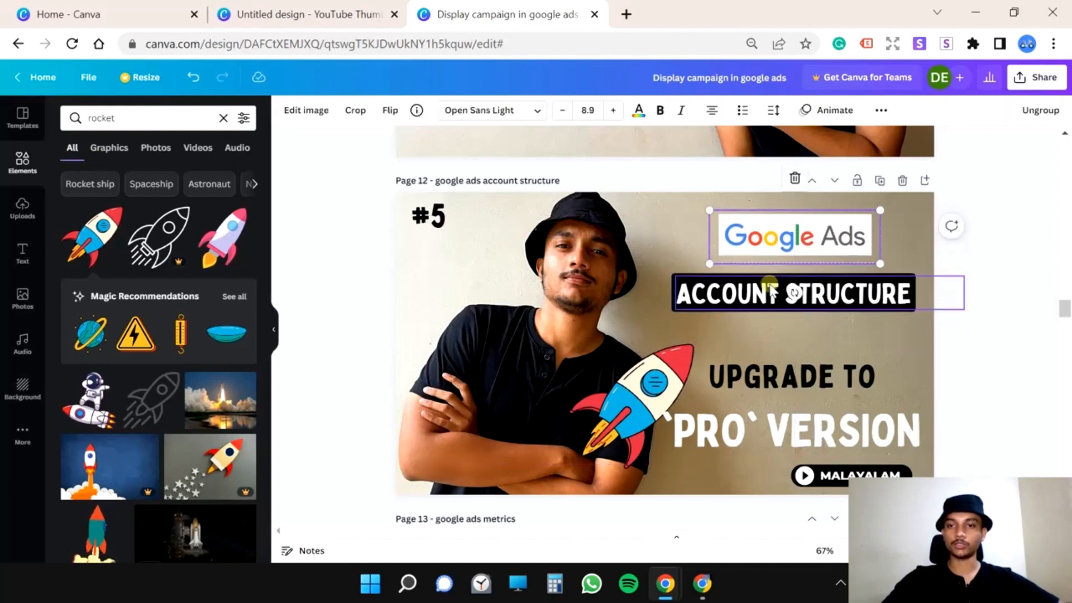
{"action": "left_click_drag", "start_coordinate": [766, 291], "coordinate": [768, 280]}
- Shrink the rocket and place it below "ACCOUNT STRUCTURE" with "UPGRADE TO" to its right, moving "`PRO` VERSION" up slightly
{"action": "left_click_drag", "start_coordinate": [665, 373], "coordinate": [798, 315]}
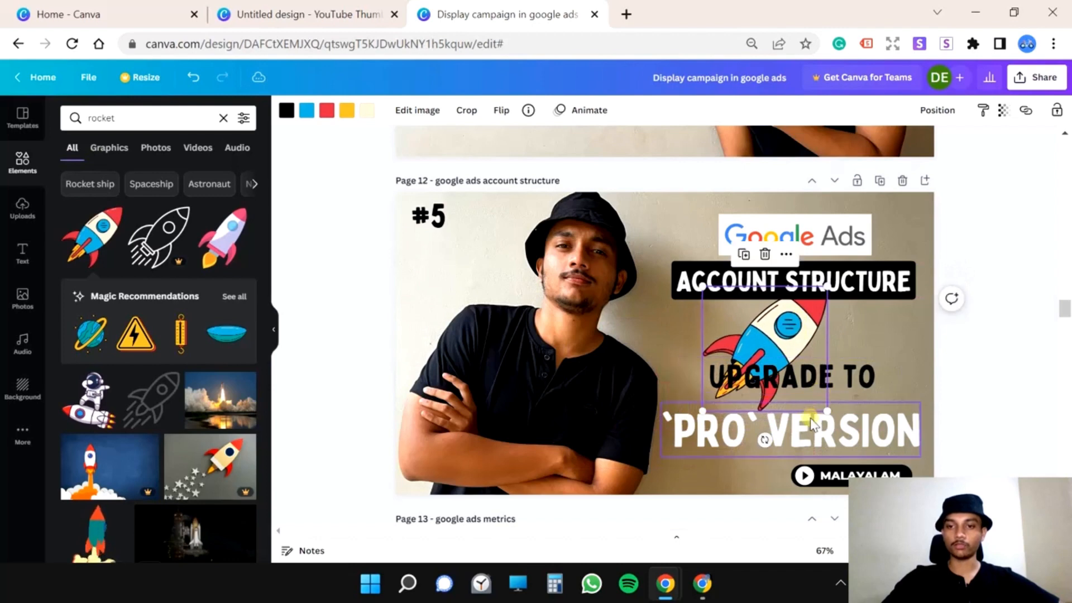
{"action": "left_click_drag", "start_coordinate": [828, 410], "coordinate": [702, 357]}
{"action": "left_click_drag", "start_coordinate": [793, 372], "coordinate": [841, 342]}
{"action": "left_click_drag", "start_coordinate": [705, 349], "coordinate": [728, 356]}
{"action": "left_click_drag", "start_coordinate": [827, 349], "coordinate": [824, 354]}
{"action": "left_click_drag", "start_coordinate": [809, 433], "coordinate": [810, 422]}
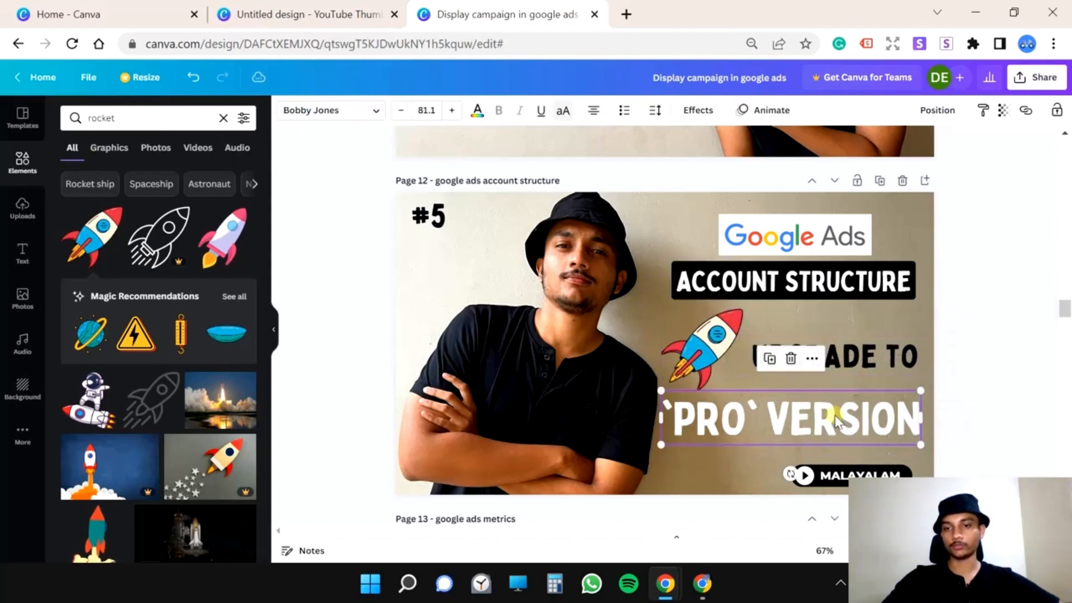
- Try splitting "UPGRADE TO" onto two lines with different alignments, and rejoin it on one line
{"action": "left_click", "coordinate": [877, 357]}
{"action": "left_click", "coordinate": [883, 358]}
{"action": "key", "text": "Return"}
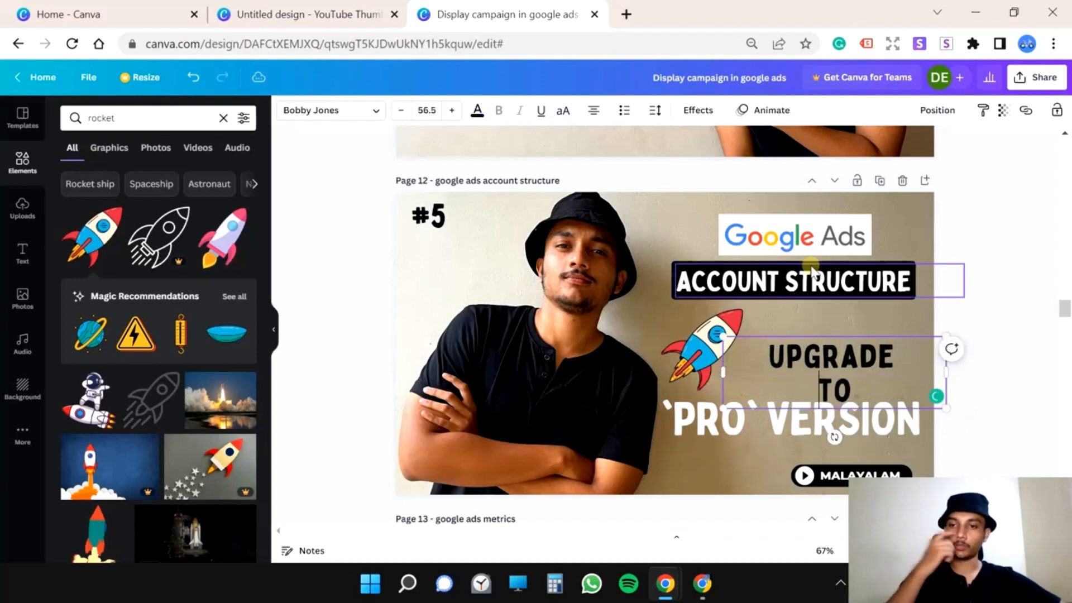
{"action": "left_click", "coordinate": [592, 109]}
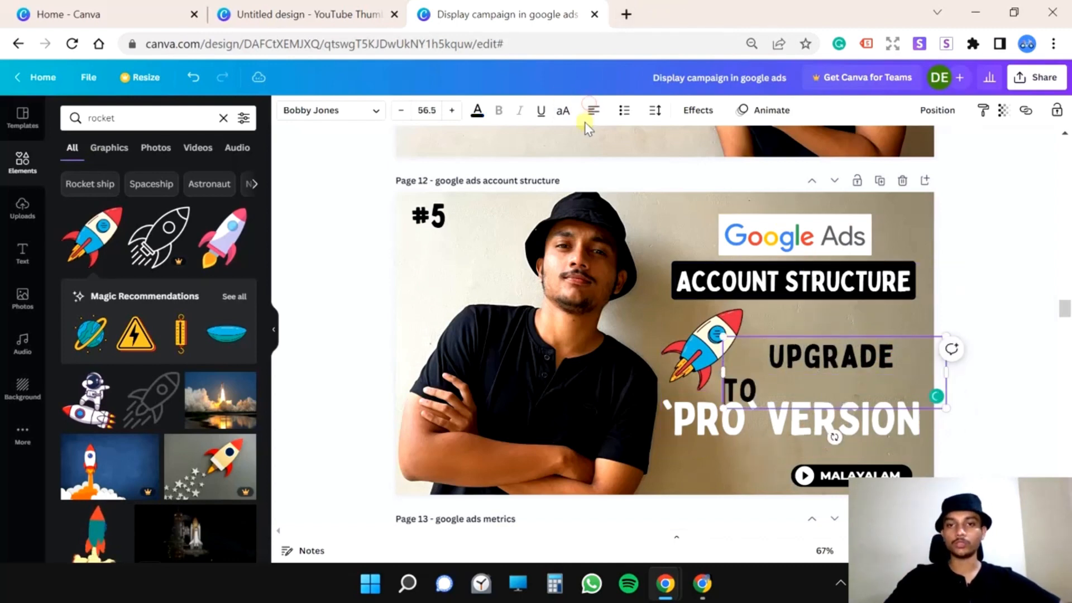
{"action": "left_click", "coordinate": [595, 111]}
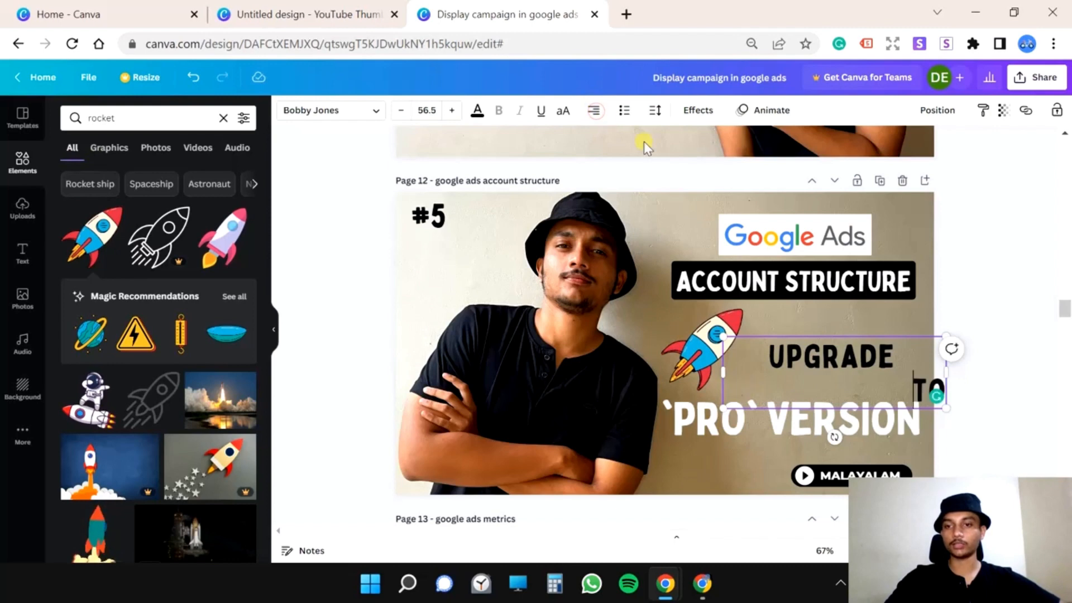
{"action": "left_click", "coordinate": [915, 357]}
{"action": "key", "text": "BackSpace"}
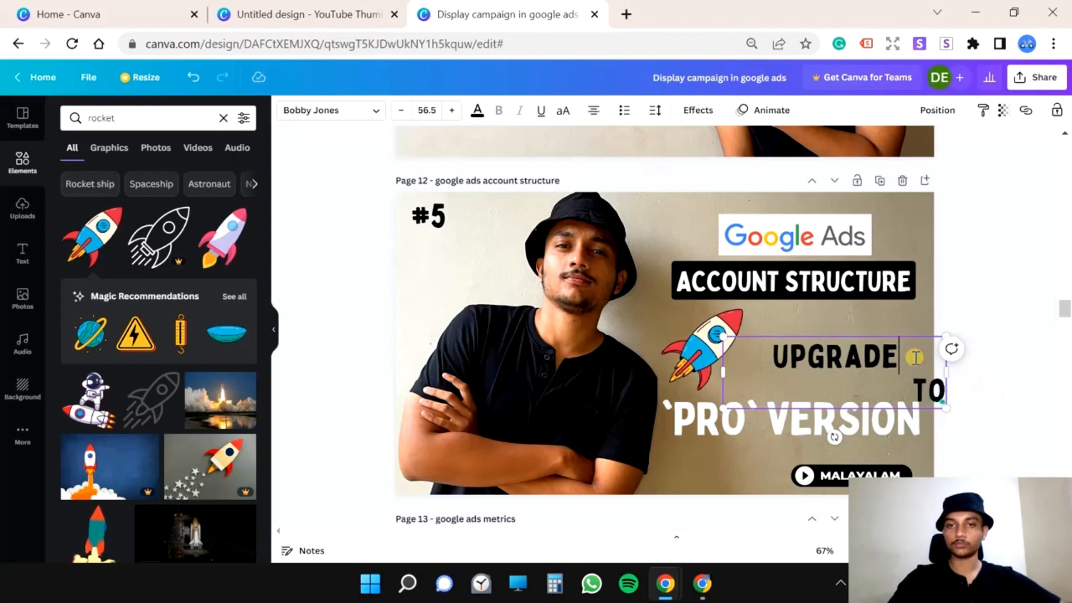
{"action": "left_click", "coordinate": [594, 112]}
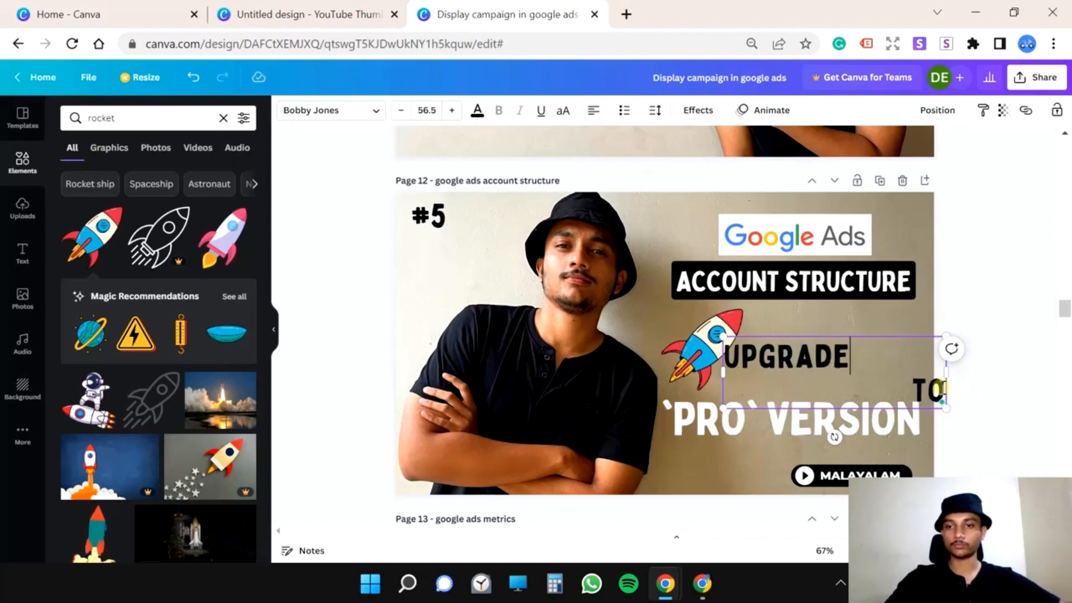
{"action": "left_click_drag", "start_coordinate": [914, 389], "coordinate": [942, 392]}
{"action": "key", "text": "BackSpace"}
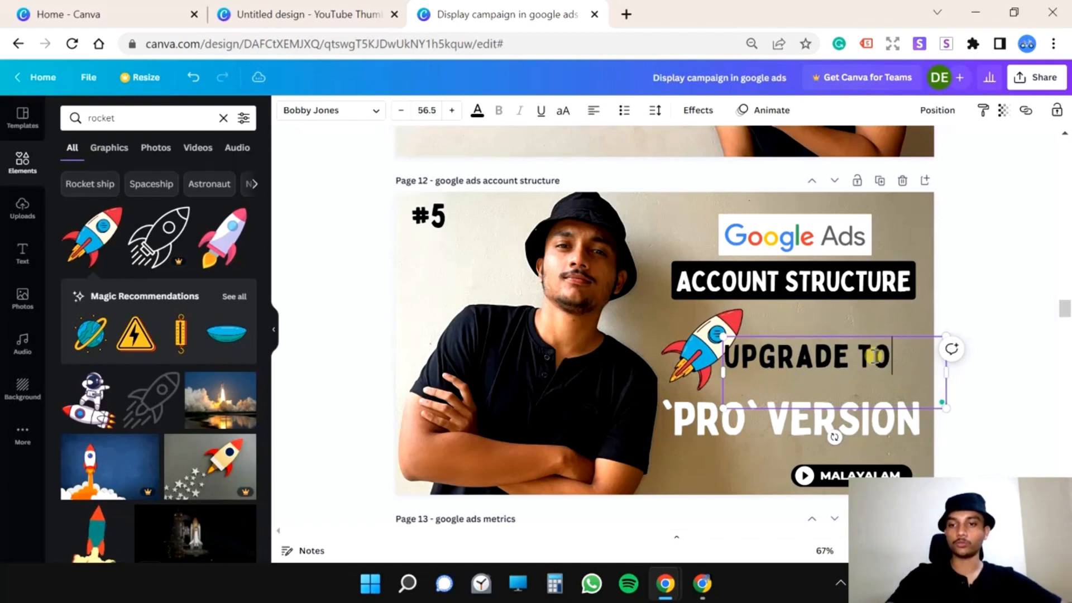
- Right-align "UPGRADE TO", break "TO" onto its own line, and enlarge the text to size 70.3
{"action": "left_click", "coordinate": [595, 111]}
{"action": "left_click", "coordinate": [595, 112]}
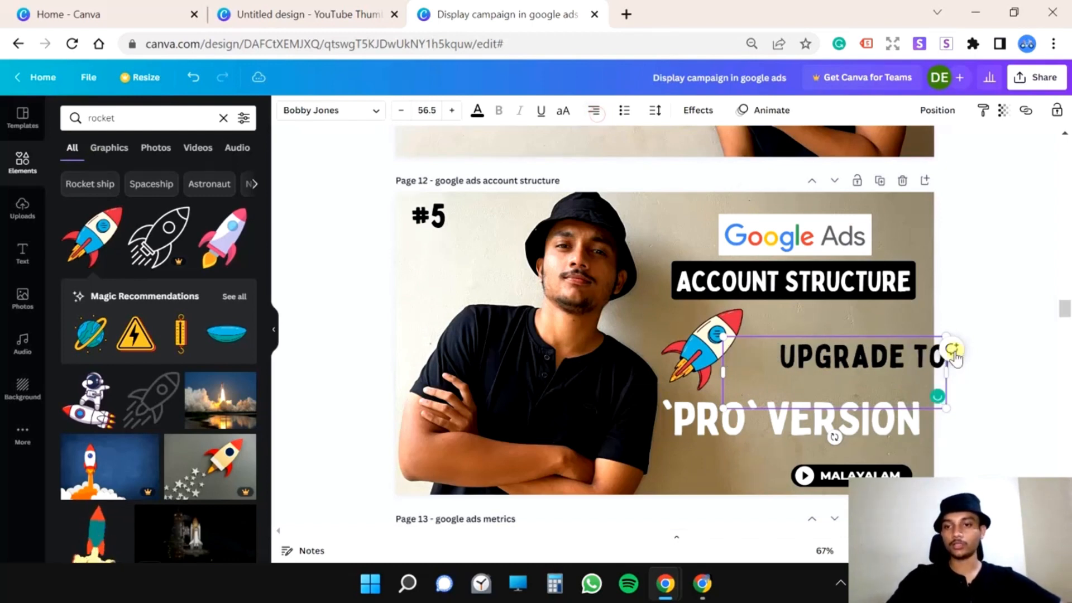
{"action": "left_click", "coordinate": [914, 355]}
{"action": "key", "text": "Return"}
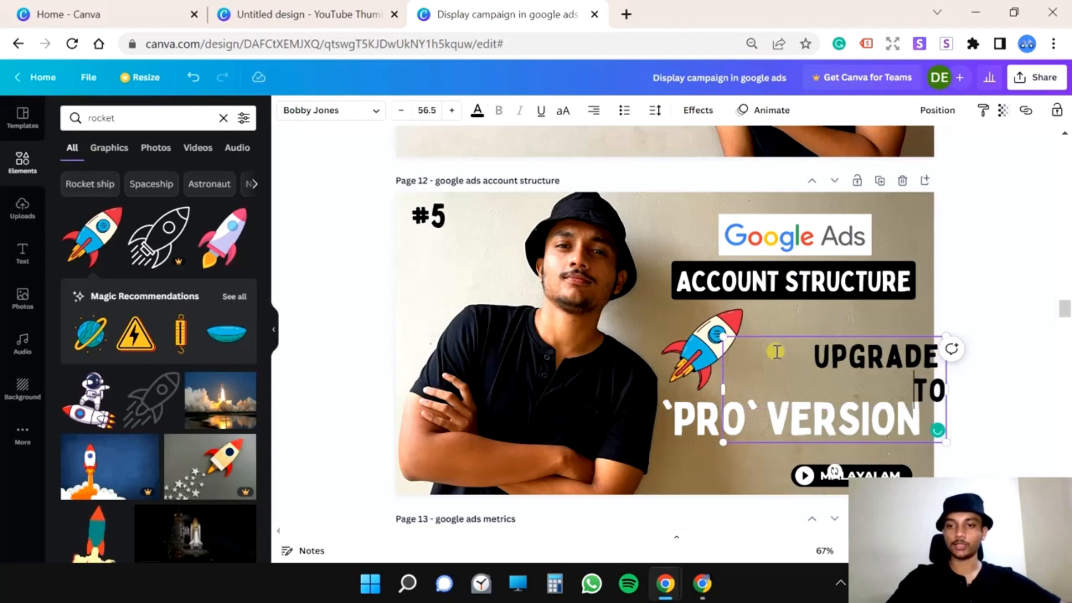
{"action": "left_click_drag", "start_coordinate": [723, 341], "coordinate": [596, 311]}
{"action": "left_click", "coordinate": [655, 476]}
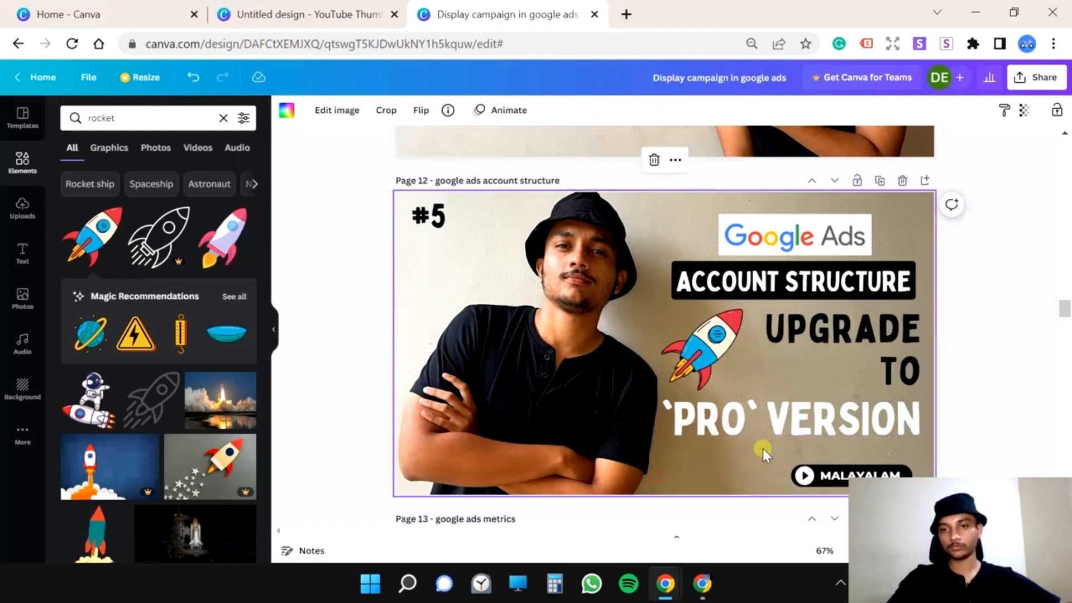
- Shift "`PRO` VERSION" and "UPGRADE TO" slightly down, and enlarge "`PRO` VERSION" to size 86.5
{"action": "left_click_drag", "start_coordinate": [809, 418], "coordinate": [807, 429]}
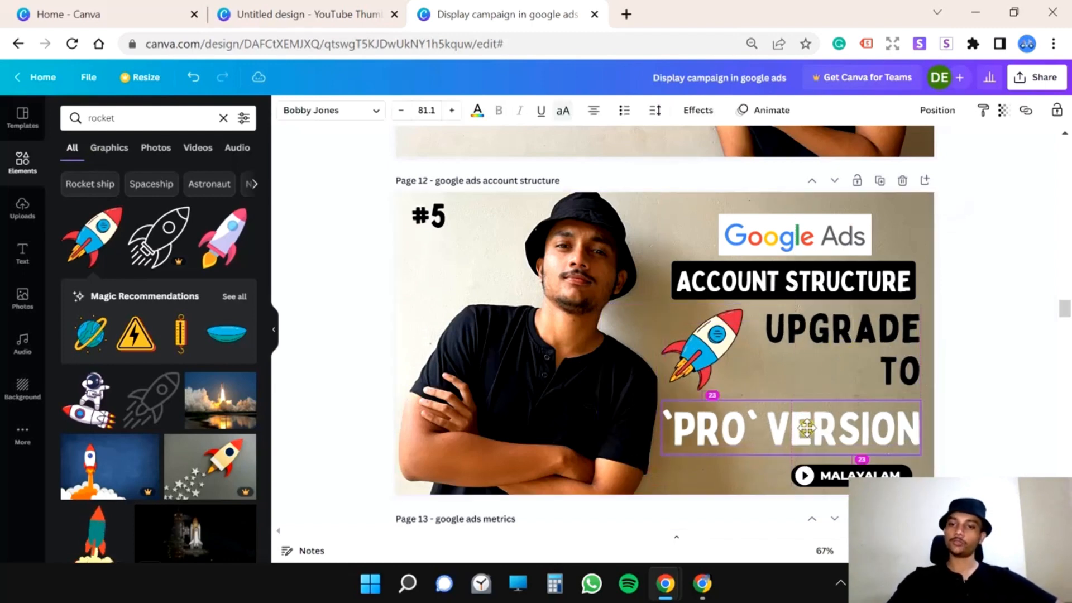
{"action": "left_click", "coordinate": [749, 343]}
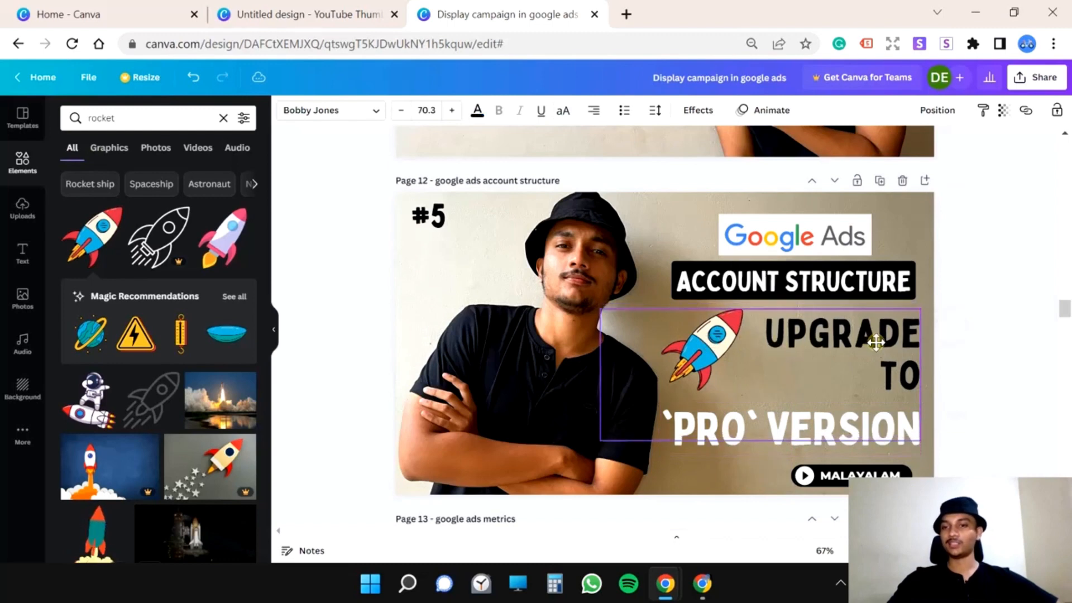
{"action": "left_click_drag", "start_coordinate": [875, 341], "coordinate": [875, 347]}
{"action": "left_click", "coordinate": [994, 255]}
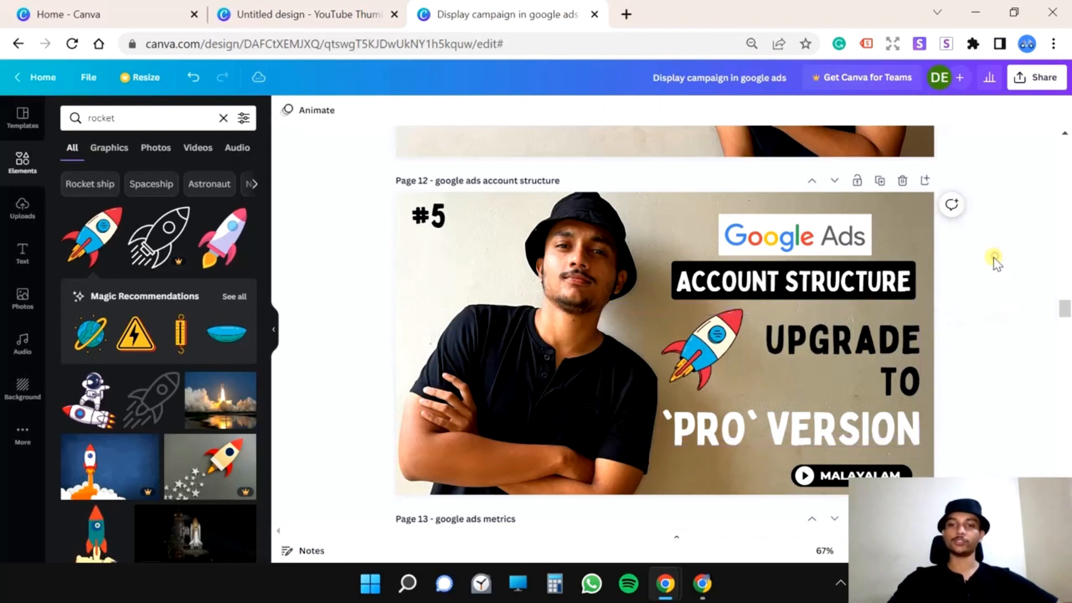
{"action": "left_click", "coordinate": [746, 436]}
{"action": "left_click_drag", "start_coordinate": [662, 453], "coordinate": [658, 460]}
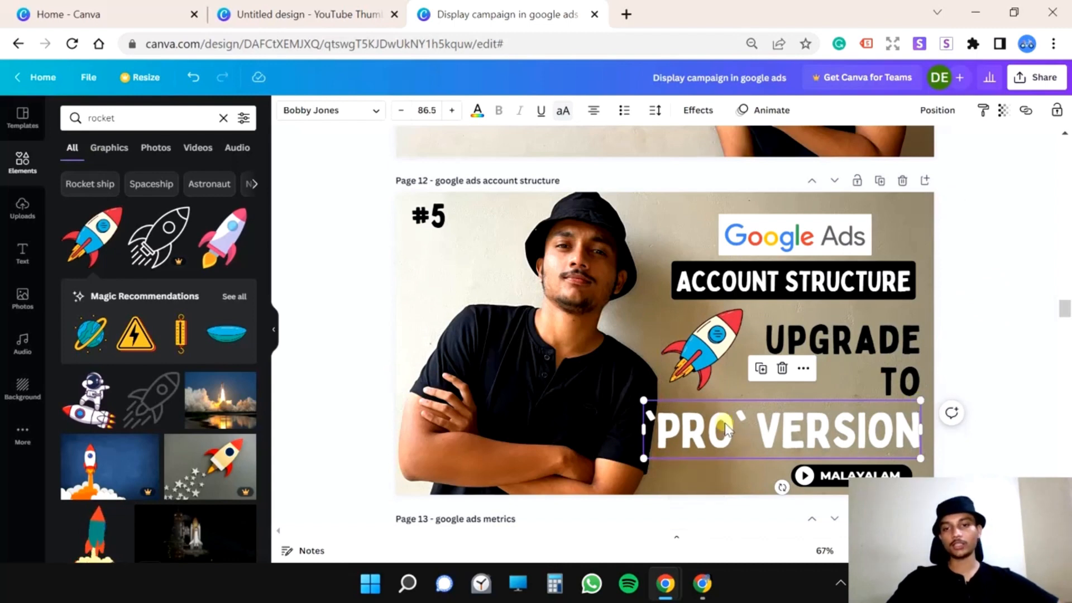
- Detach the portrait from the background, crop its left edge, and set brightness to -10, contrast to 11 and saturation to 5
{"action": "right_click", "coordinate": [548, 301]}
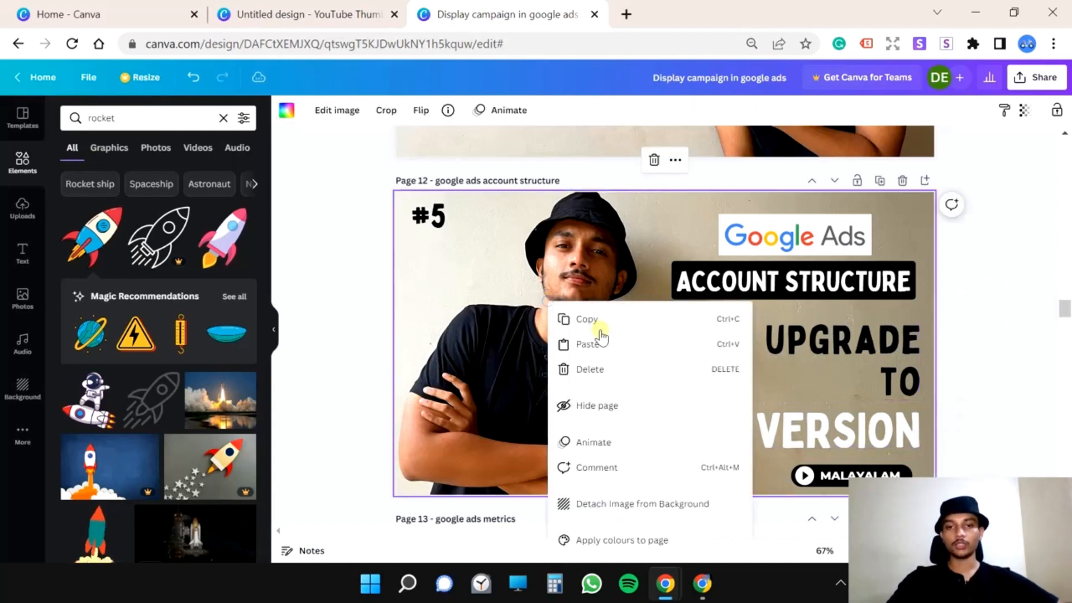
{"action": "left_click", "coordinate": [636, 501]}
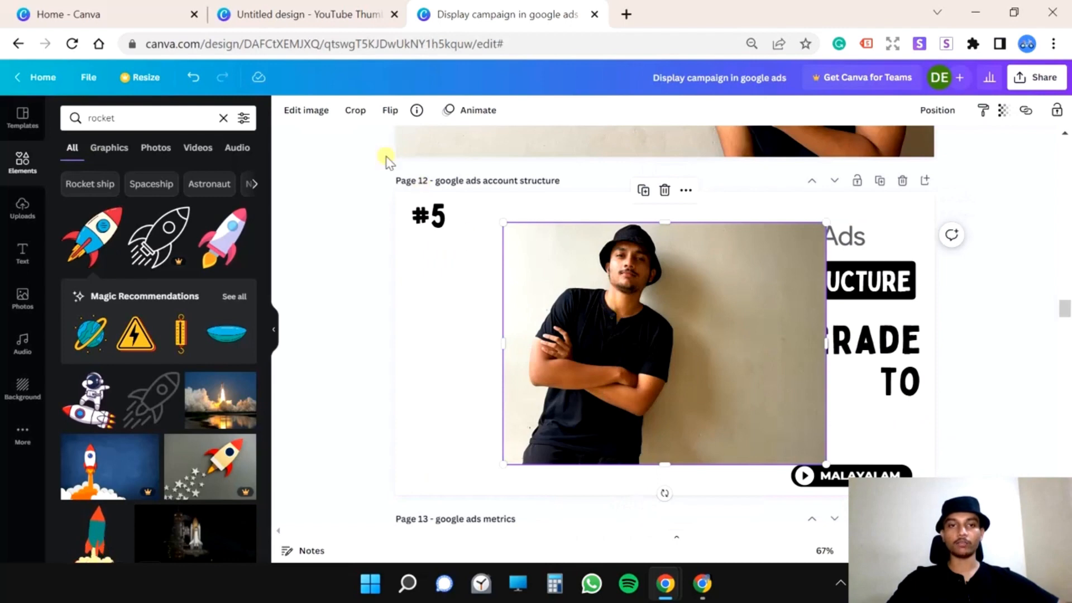
{"action": "left_click_drag", "start_coordinate": [503, 344], "coordinate": [539, 342]}
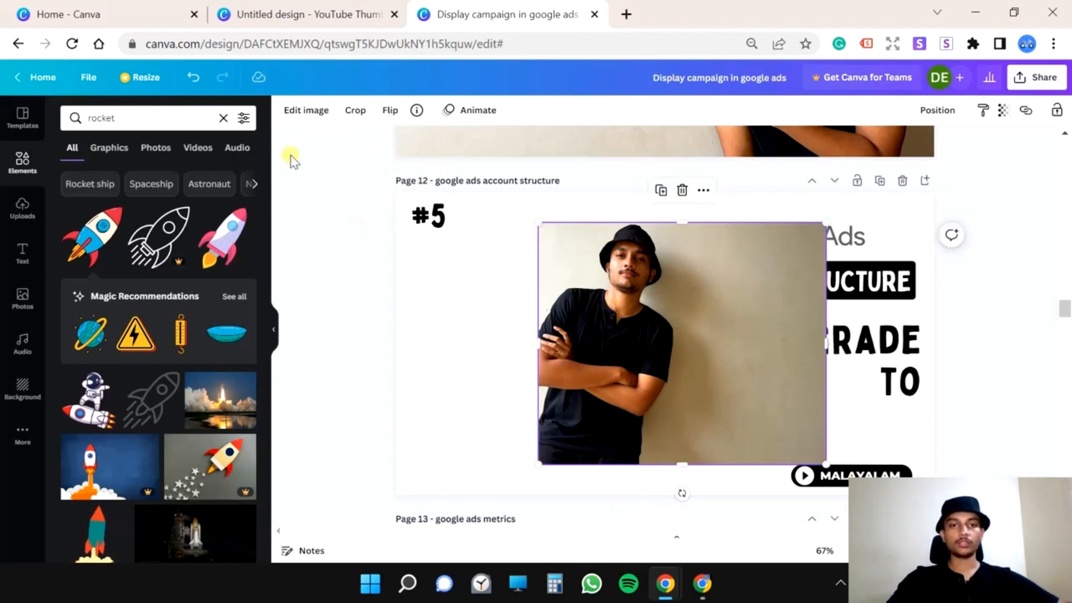
{"action": "left_click", "coordinate": [304, 112]}
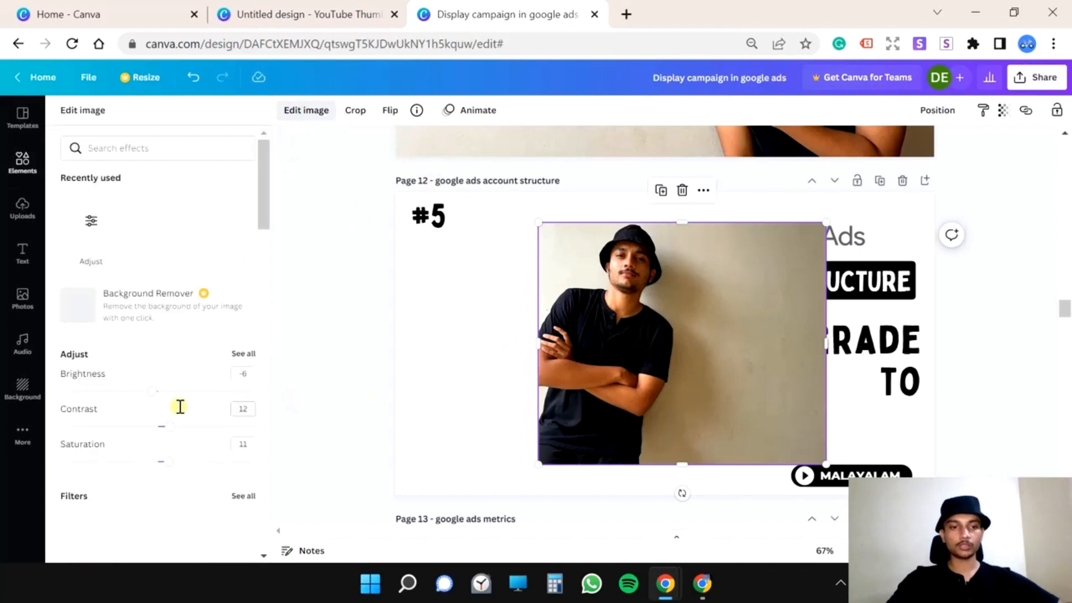
{"action": "left_click_drag", "start_coordinate": [150, 392], "coordinate": [145, 392]}
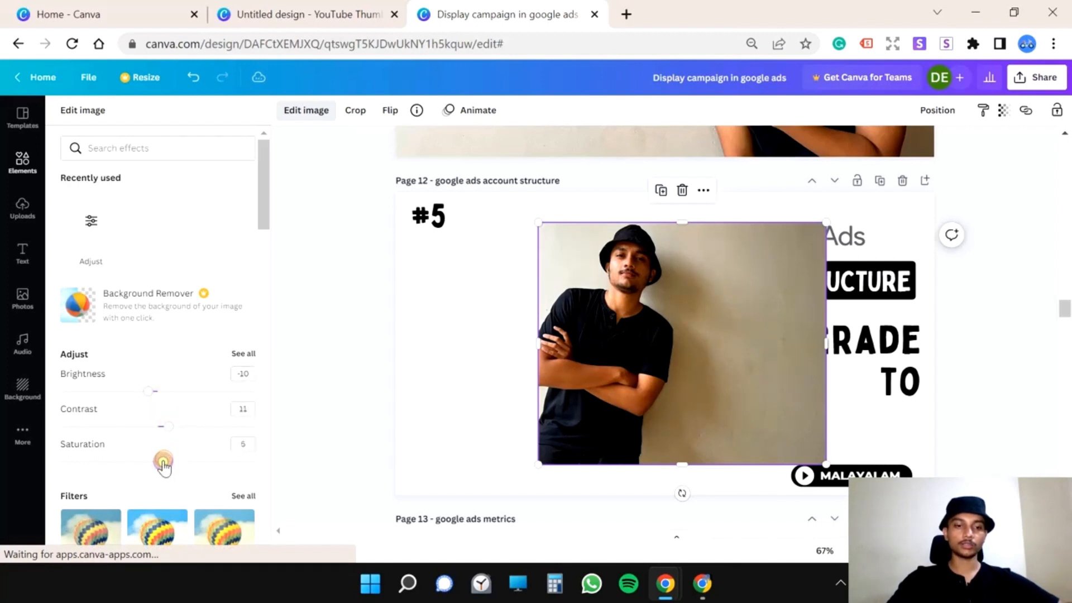
- Set the cropped portrait as the page 12 background again and reposition it so the whole hat and face are in frame
{"action": "right_click", "coordinate": [659, 340]}
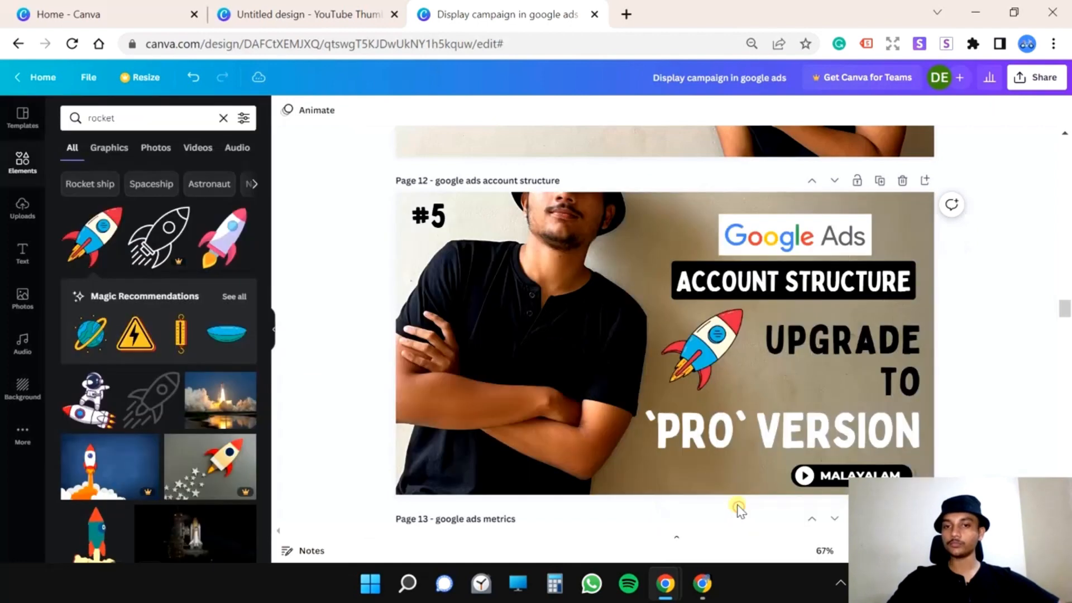
{"action": "left_click", "coordinate": [736, 506]}
{"action": "double_click", "coordinate": [566, 290]}
{"action": "left_click_drag", "start_coordinate": [576, 291], "coordinate": [567, 356]}
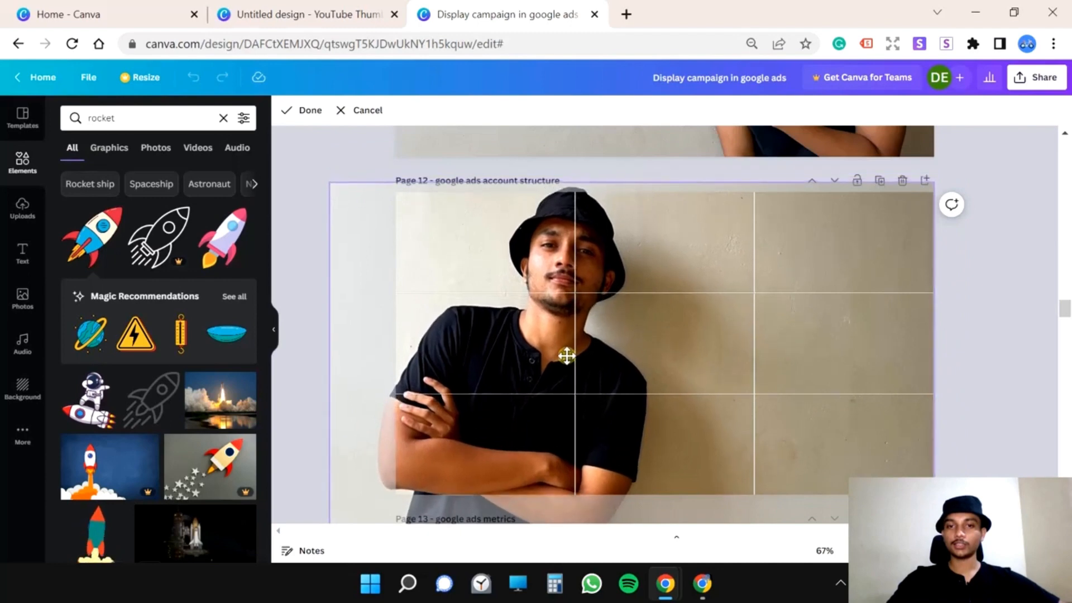
{"action": "left_click", "coordinate": [1000, 289]}
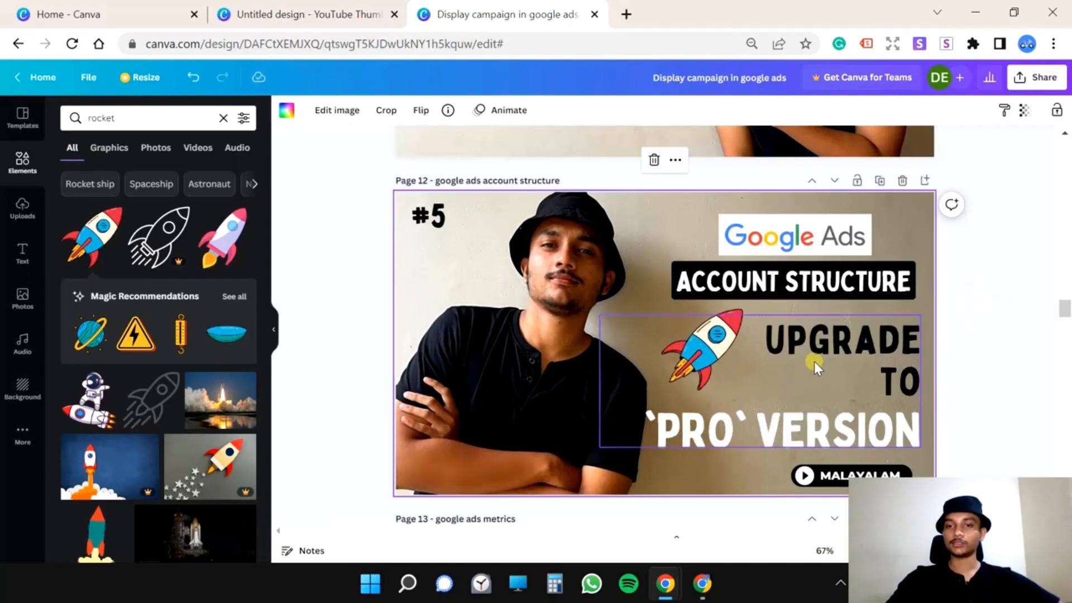
- Enlarge "`PRO` VERSION" leftward to size 93.1
{"action": "left_click", "coordinate": [729, 427]}
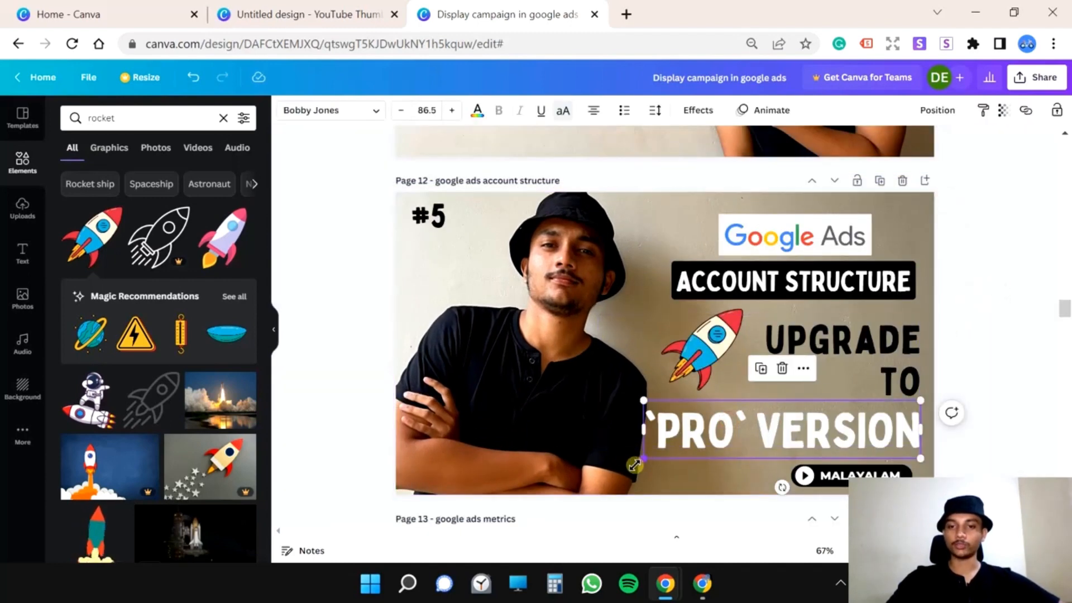
{"action": "left_click_drag", "start_coordinate": [635, 465], "coordinate": [622, 470]}
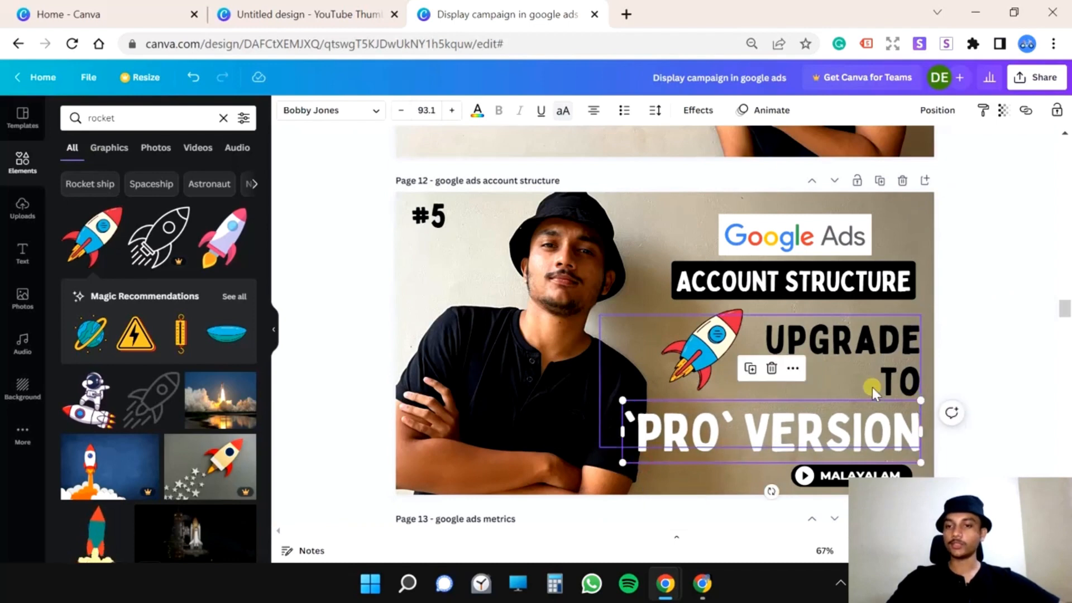
- Enlarge the rocket slightly and shift "UPGRADE TO" a little to the right
{"action": "left_click", "coordinate": [701, 349]}
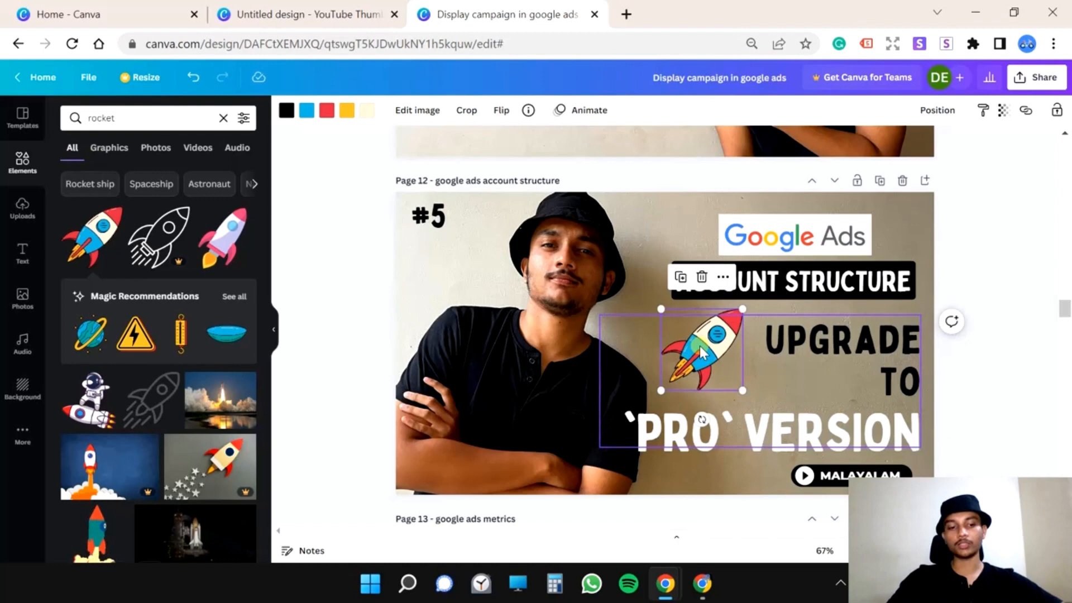
{"action": "left_click", "coordinate": [949, 249]}
{"action": "left_click", "coordinate": [712, 353]}
{"action": "left_click", "coordinate": [684, 386]}
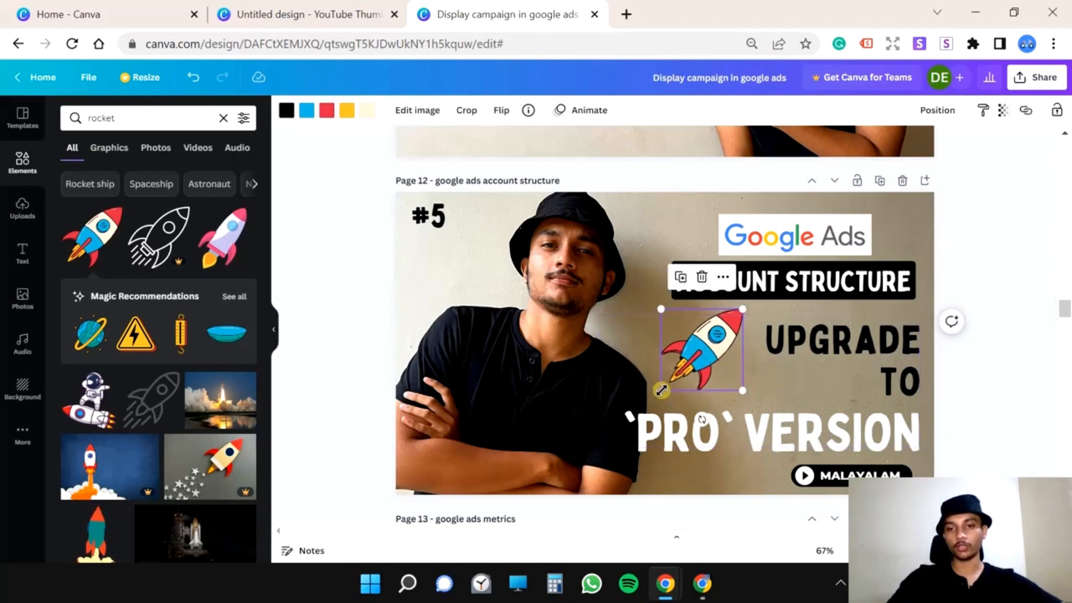
{"action": "left_click_drag", "start_coordinate": [662, 391], "coordinate": [644, 408]}
{"action": "mouse_move", "coordinate": [747, 307]}
{"action": "left_mouse_down"}
{"action": "mouse_move", "coordinate": [753, 302]}
{"action": "mouse_move", "coordinate": [745, 310]}
{"action": "left_mouse_up"}
{"action": "left_click_drag", "start_coordinate": [691, 350], "coordinate": [702, 350]}
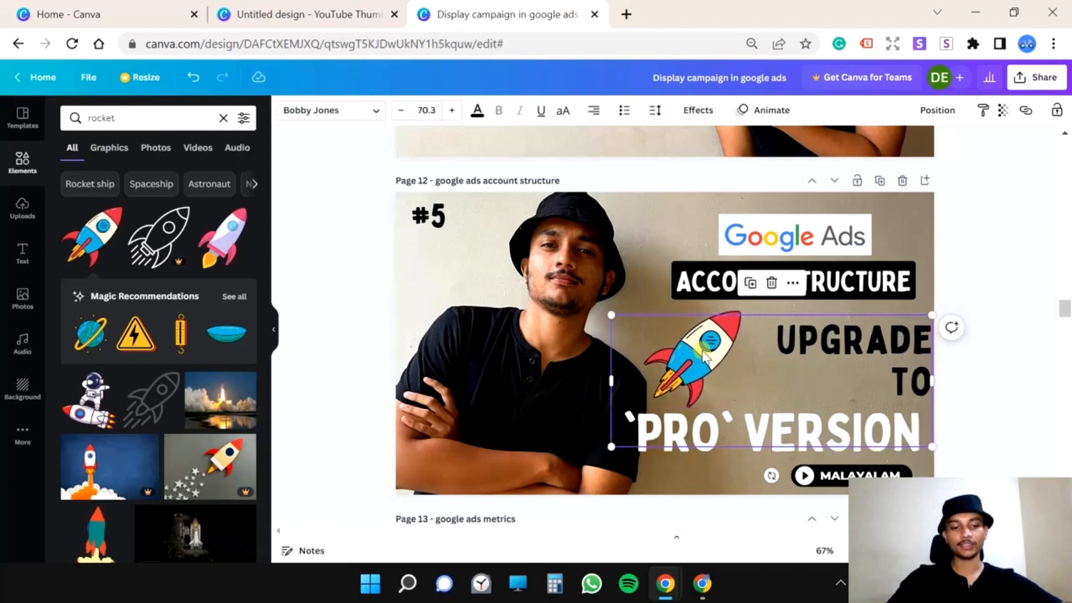
- Undo the last shift of the "UPGRADE TO" text on page 12
{"action": "key", "text": "ctrl+z"}
{"action": "double_click", "coordinate": [897, 313]}
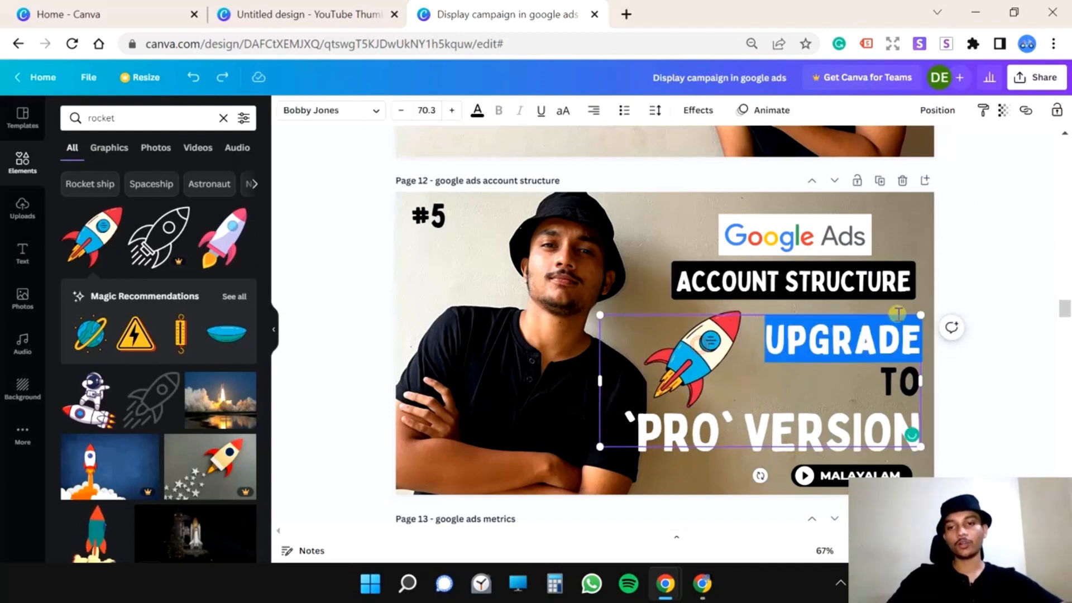
- Recolour the rocket's outline and its red nose and fins black
{"action": "left_click", "coordinate": [729, 363]}
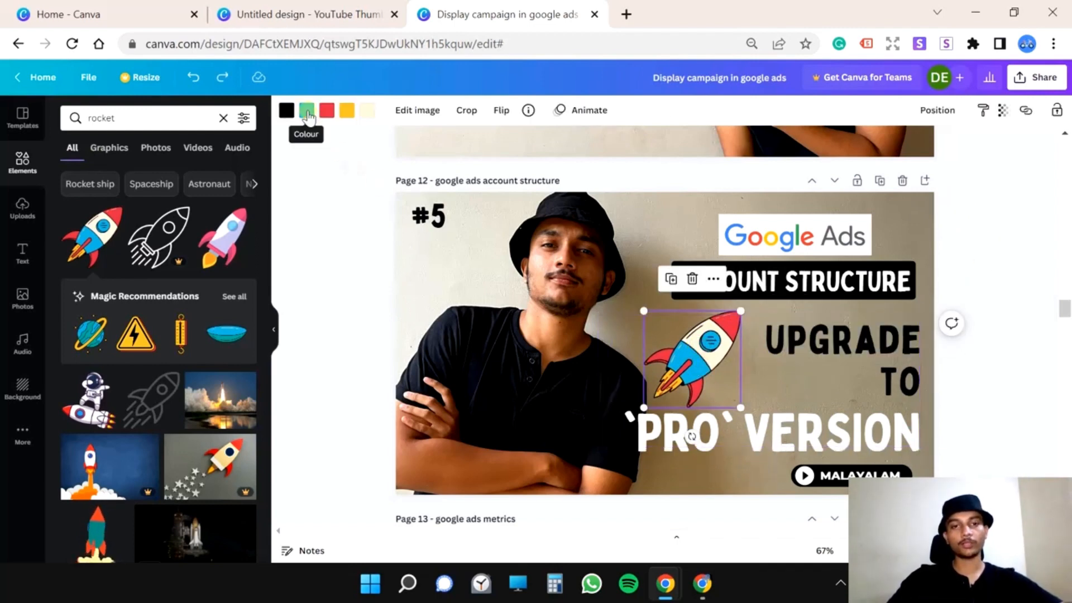
{"action": "left_click", "coordinate": [286, 110]}
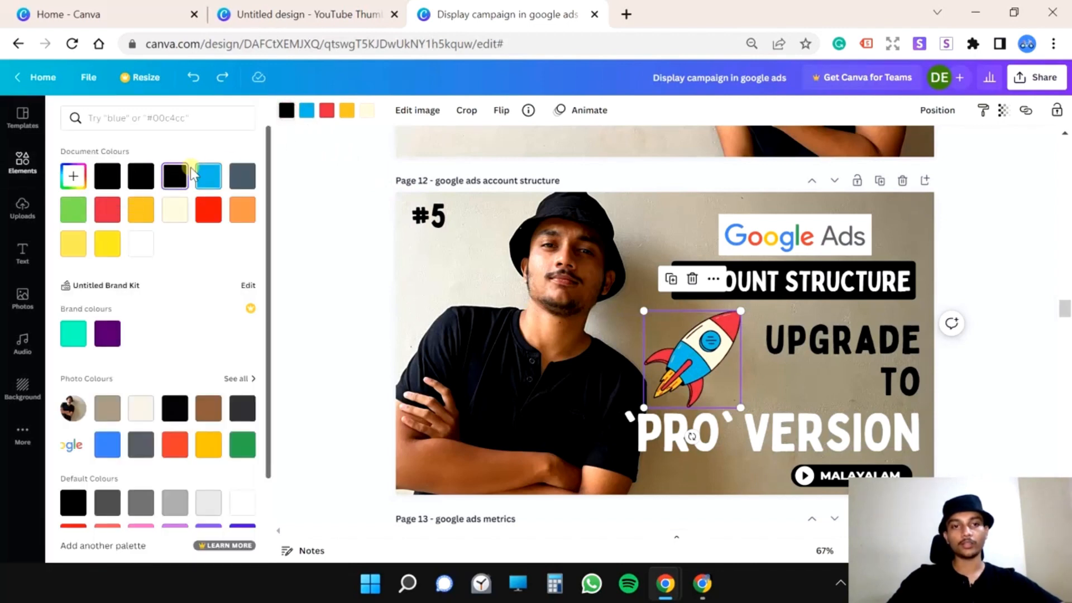
{"action": "left_click", "coordinate": [107, 177]}
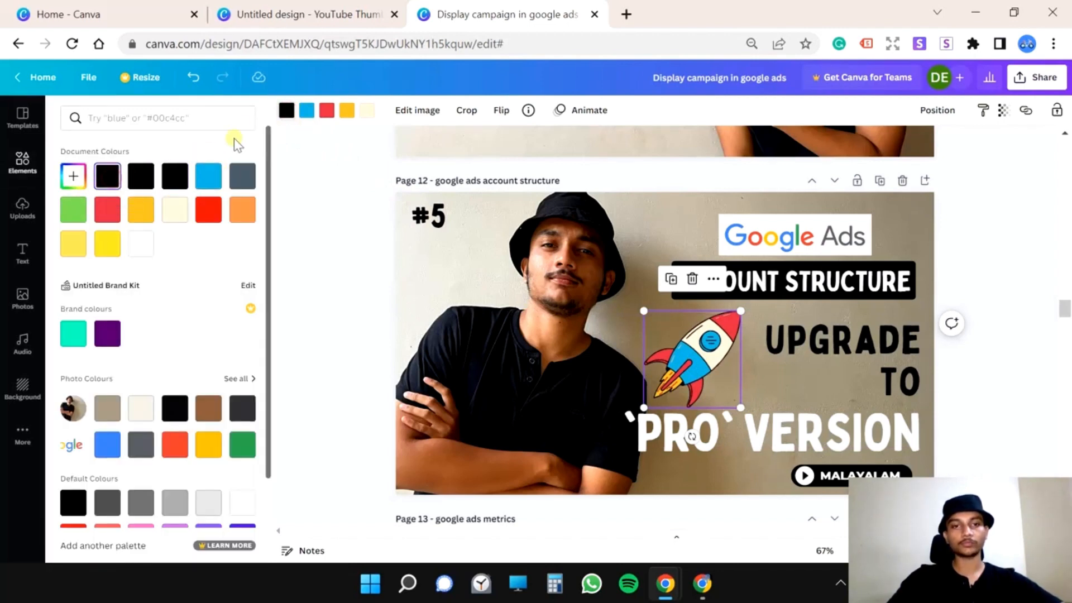
{"action": "left_click", "coordinate": [110, 179]}
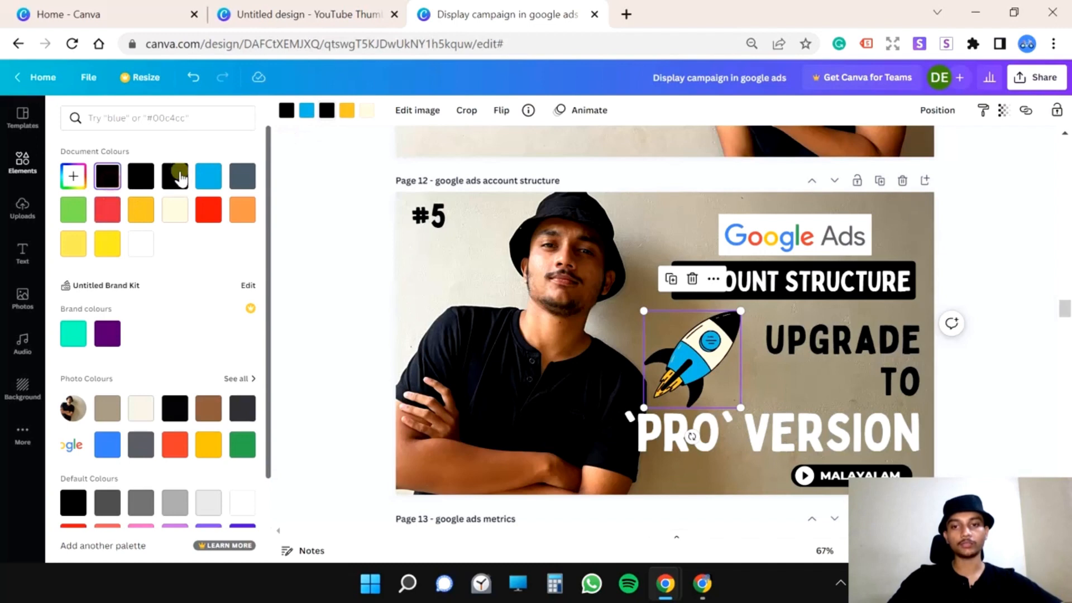
- Recolour the rocket's yellow flame and cream body white
{"action": "left_click", "coordinate": [347, 110]}
{"action": "left_click", "coordinate": [141, 243]}
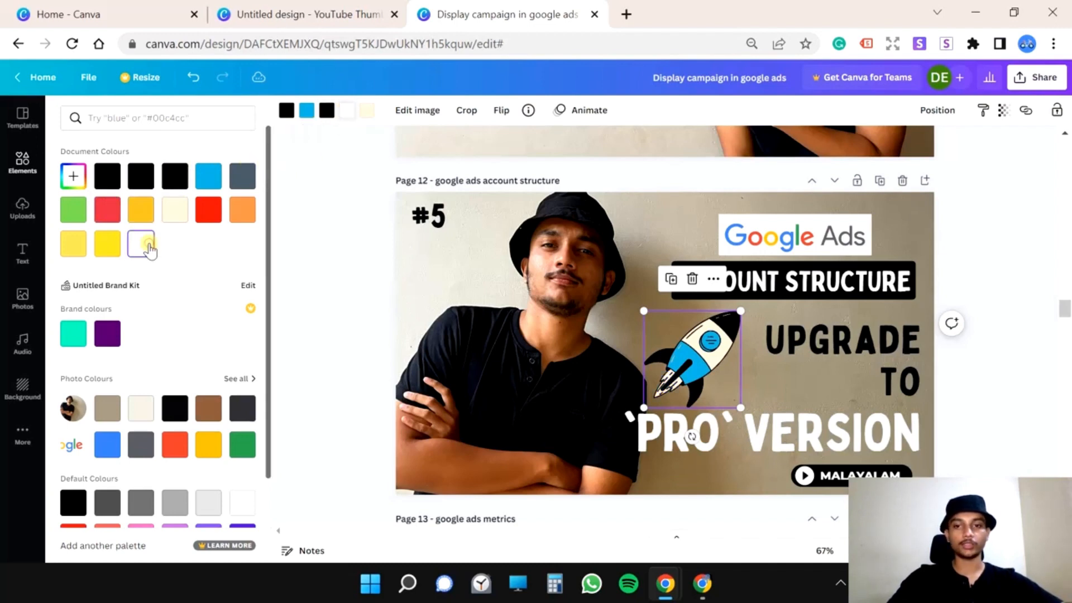
{"action": "left_click", "coordinate": [368, 115]}
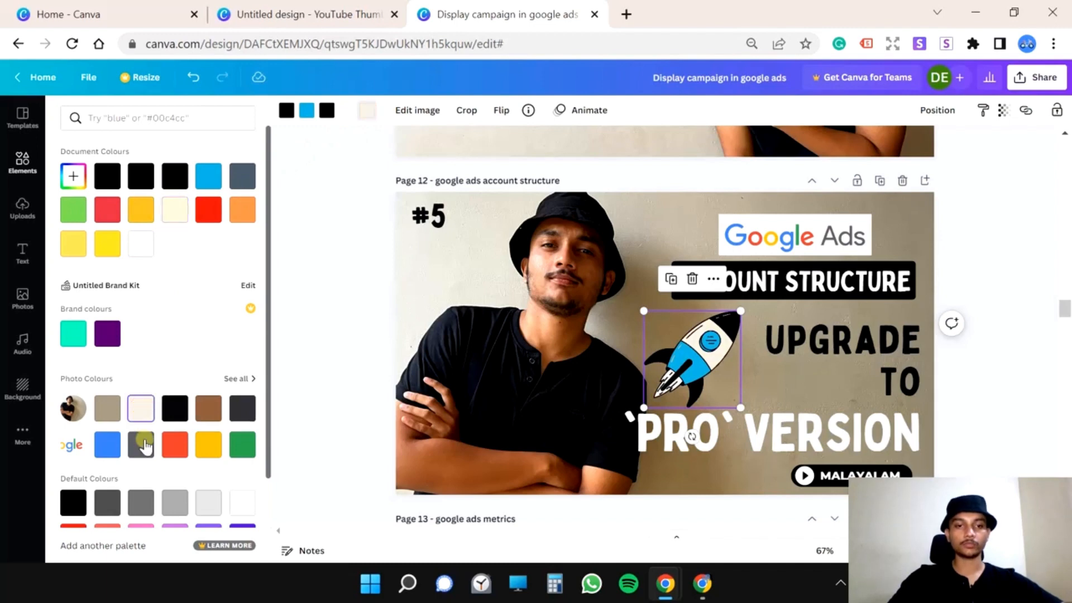
{"action": "left_click", "coordinate": [205, 509]}
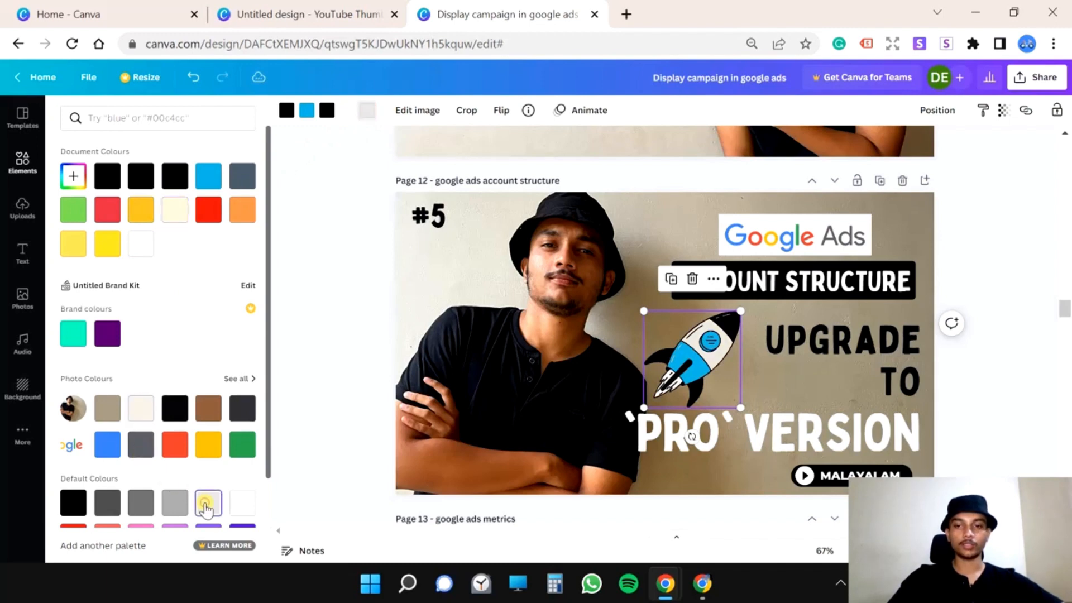
{"action": "left_click", "coordinate": [242, 504]}
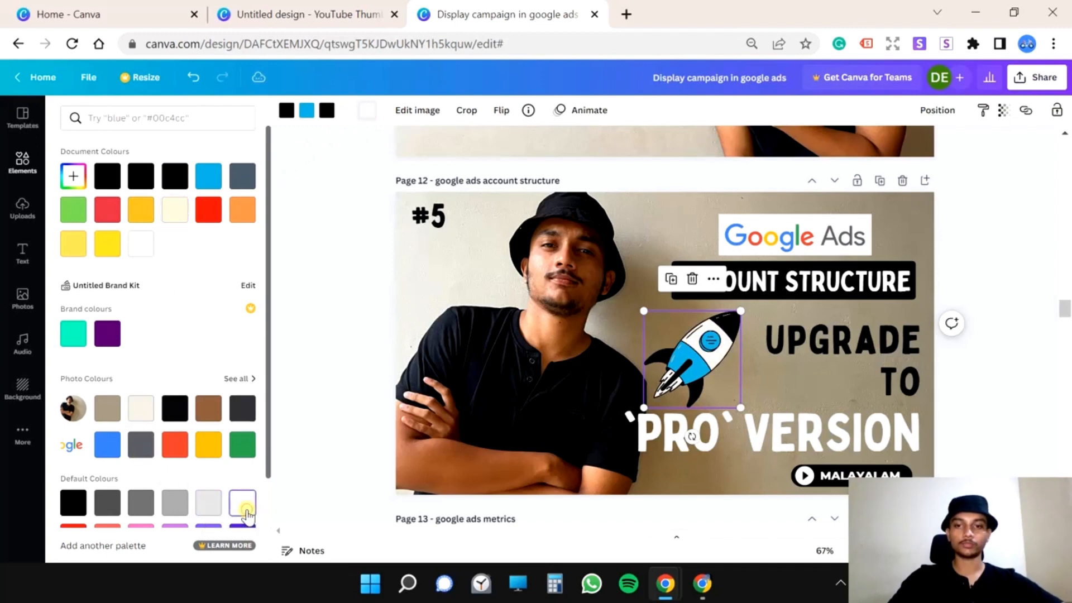
- Recolour the rocket's blue parts black and enlarge the rocket to about 253 by 253
{"action": "left_click", "coordinate": [307, 112]}
{"action": "left_click", "coordinate": [100, 182]}
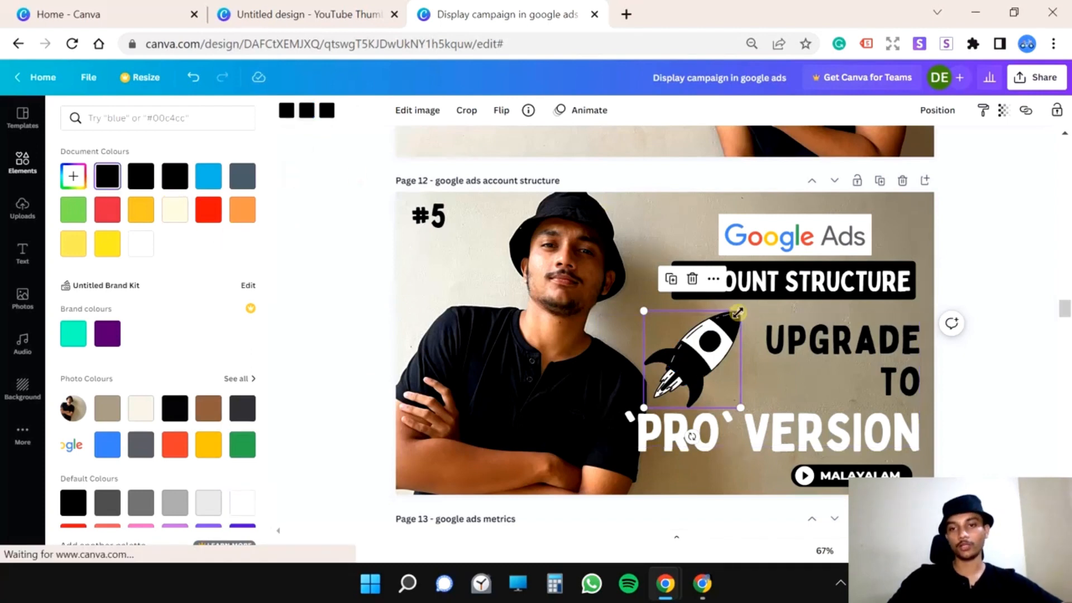
{"action": "left_click_drag", "start_coordinate": [748, 310], "coordinate": [747, 306]}
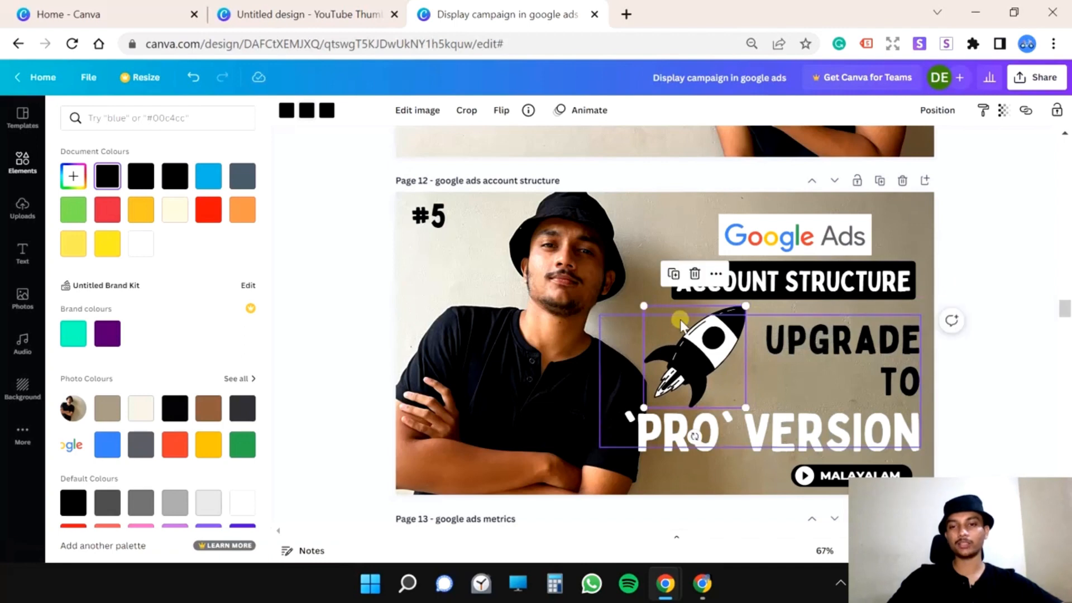
{"action": "left_click_drag", "start_coordinate": [644, 409], "coordinate": [640, 412]}
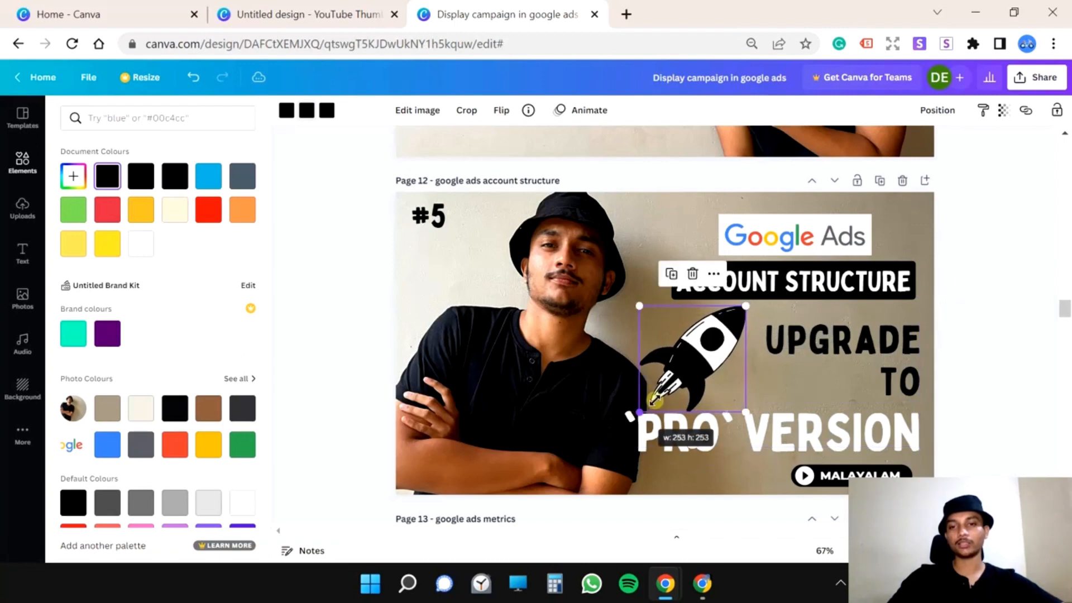
{"action": "left_click", "coordinate": [1027, 219]}
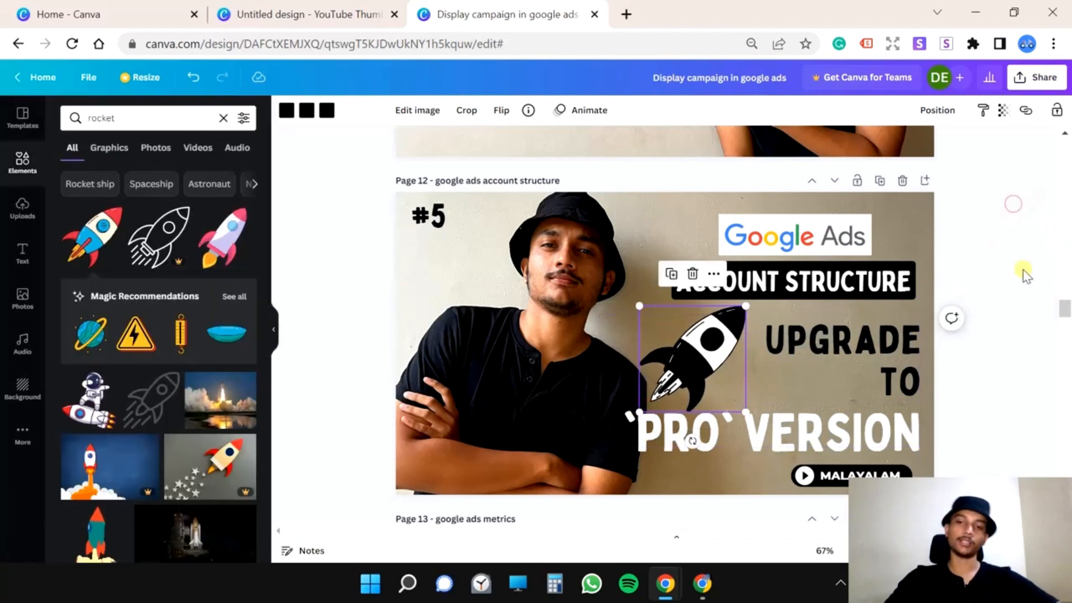
- Enlarge "`PRO` VERSION" slightly towards the portrait
{"action": "left_click", "coordinate": [700, 451]}
{"action": "left_click_drag", "start_coordinate": [611, 463], "coordinate": [603, 465]}
{"action": "left_click", "coordinate": [992, 269]}
- Compare the finished page 12 thumbnail with the layouts of pages 13 and 14
{"action": "left_click", "coordinate": [798, 238]}
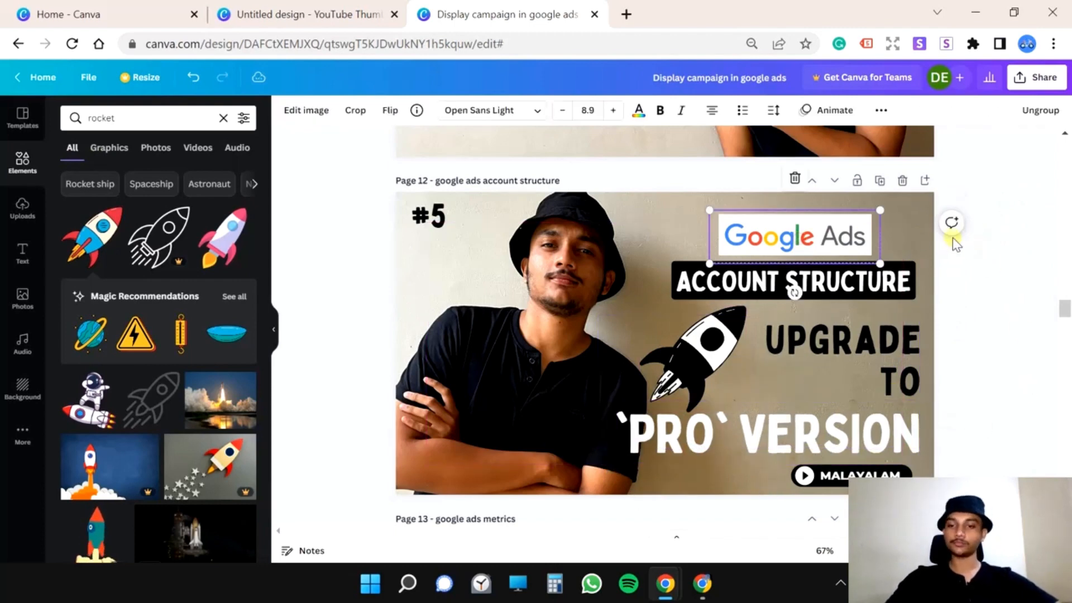
{"action": "scroll", "coordinate": [640, 220], "scroll_direction": "down", "scroll_amount": 2}
{"action": "scroll", "coordinate": [640, 220], "scroll_direction": "down", "scroll_amount": 6}
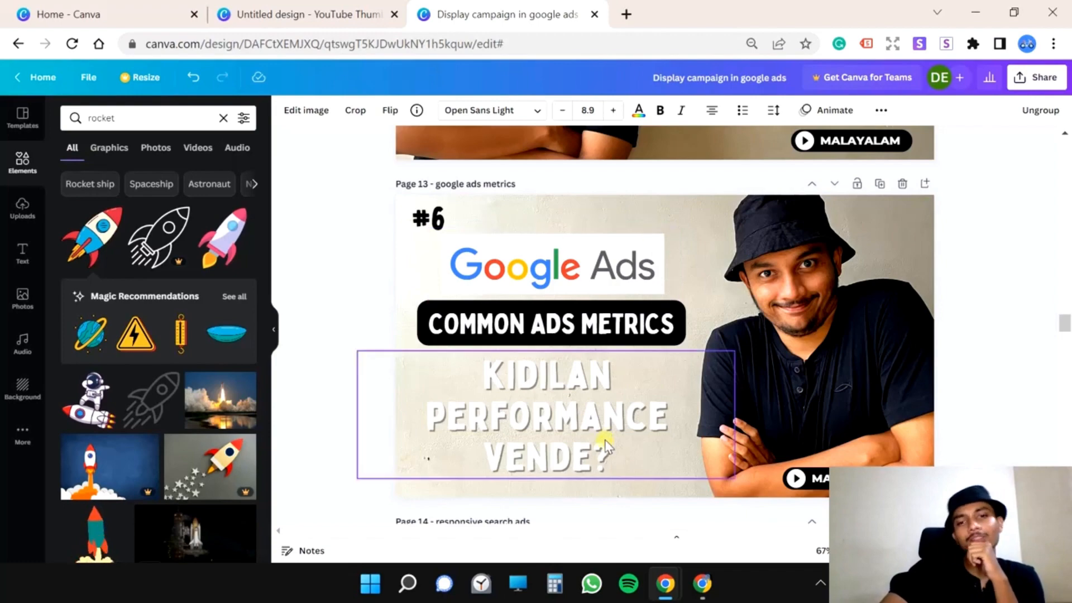
{"action": "scroll", "coordinate": [768, 386], "scroll_direction": "up", "scroll_amount": 6}
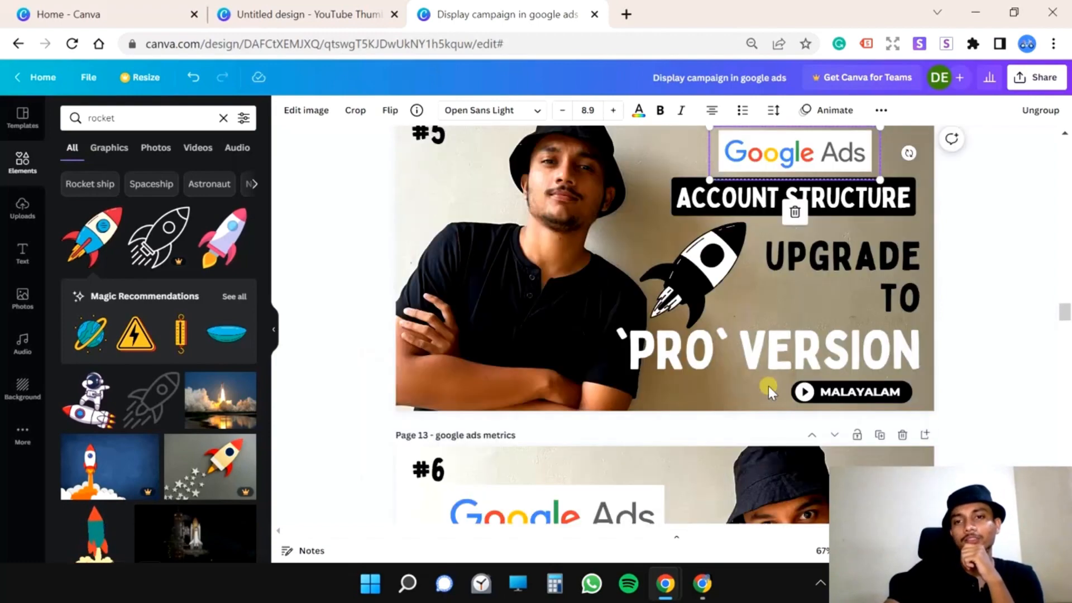
{"action": "scroll", "coordinate": [809, 399], "scroll_direction": "down", "scroll_amount": 6}
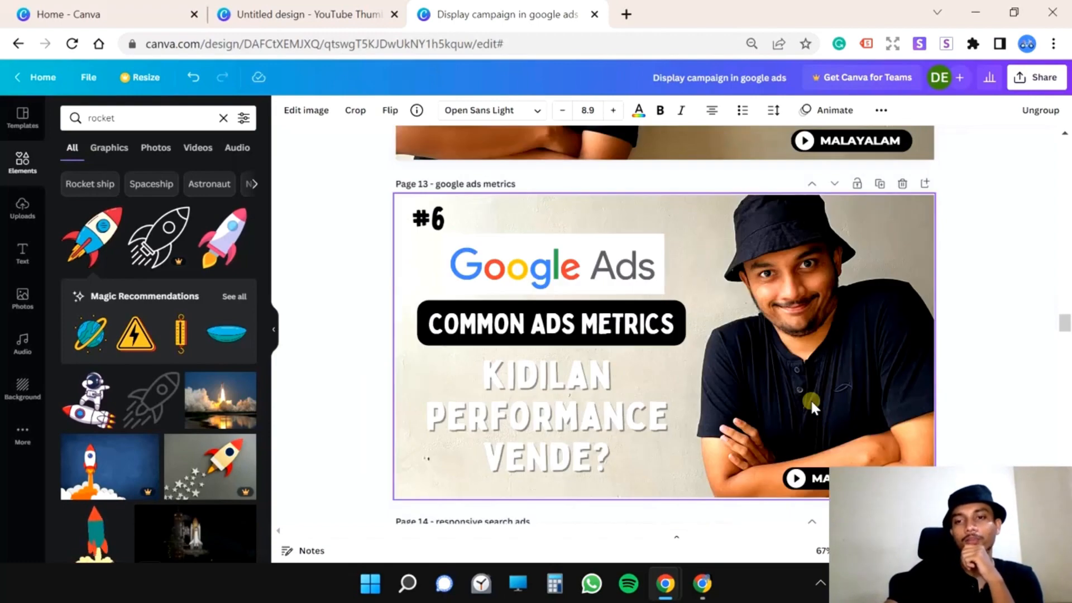
{"action": "scroll", "coordinate": [812, 397], "scroll_direction": "down", "scroll_amount": 2}
{"action": "scroll", "coordinate": [772, 374], "scroll_direction": "up", "scroll_amount": 2}
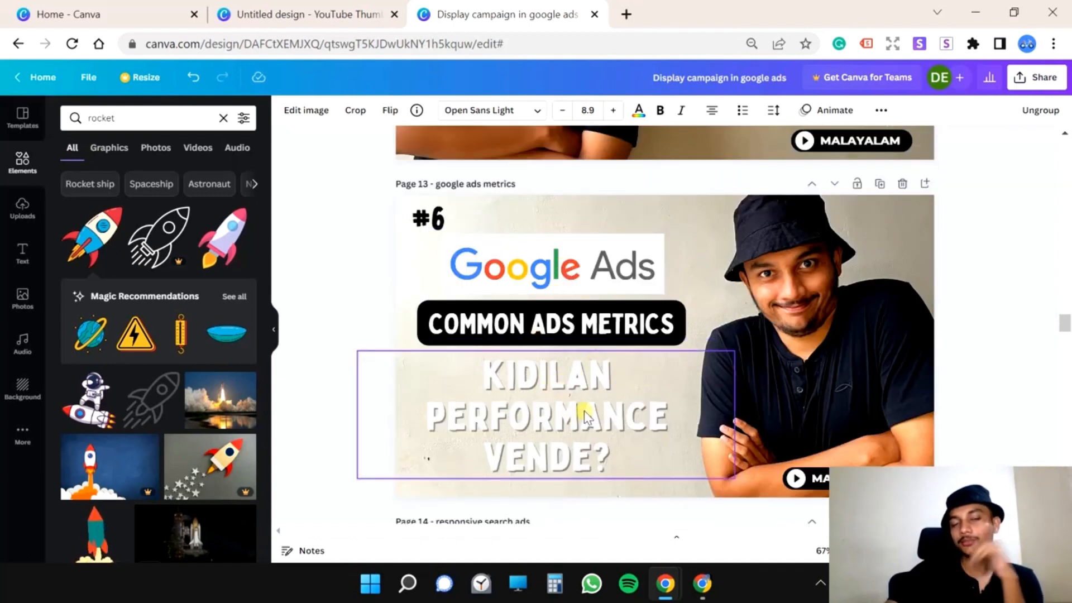
{"action": "scroll", "coordinate": [585, 416], "scroll_direction": "down", "scroll_amount": 6}
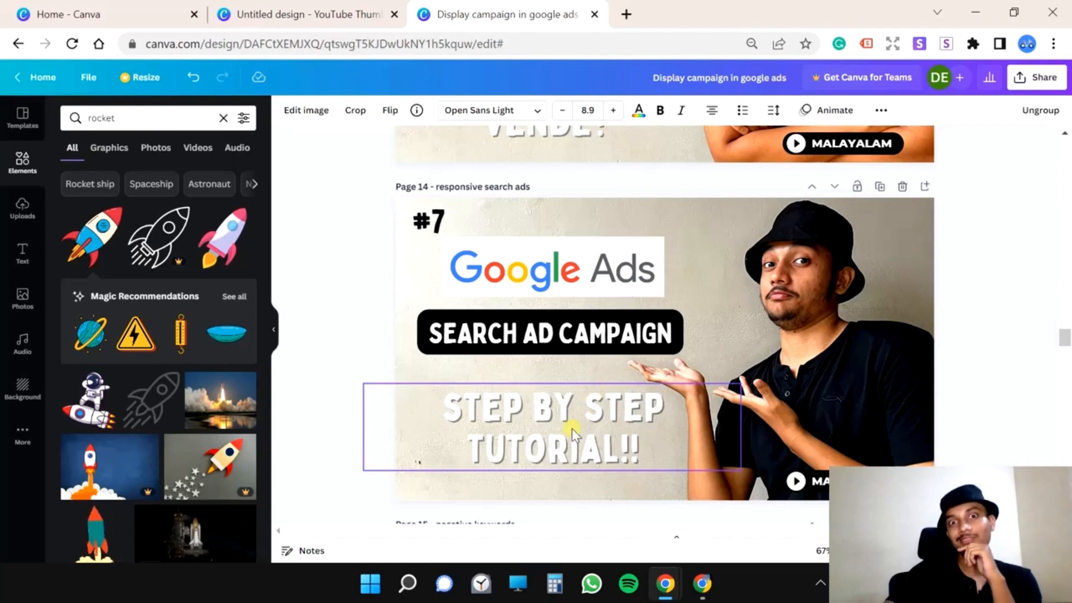
- Move "STEP BY STEP TUTORIAL!!" down towards the lower edge of page 14 and dismiss the connection notice
{"action": "left_click_drag", "start_coordinate": [570, 429], "coordinate": [571, 455]}
{"action": "left_click", "coordinate": [720, 323]}
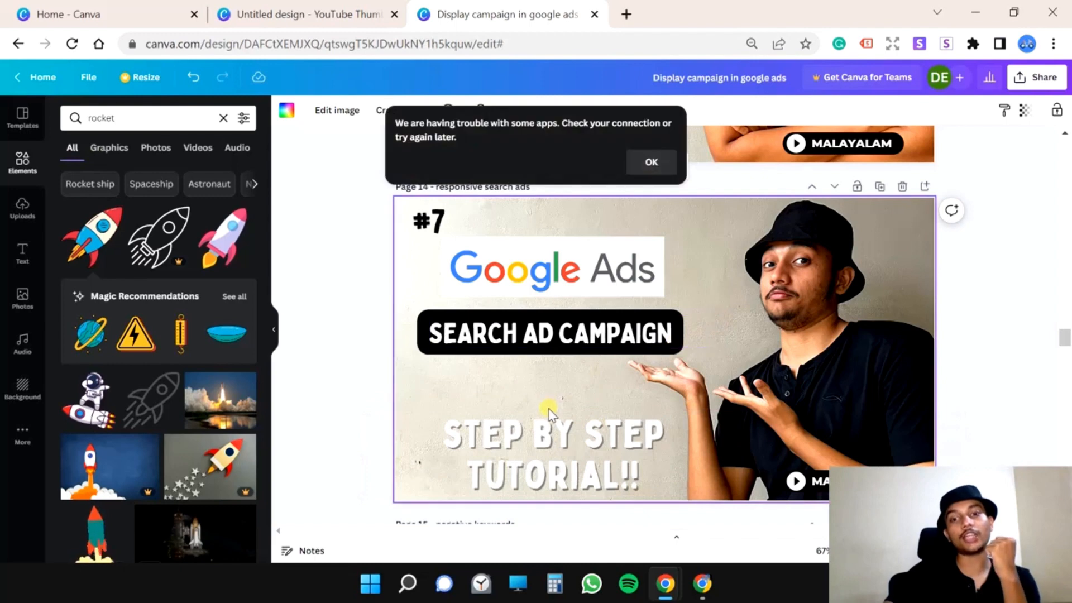
{"action": "left_click", "coordinate": [648, 161]}
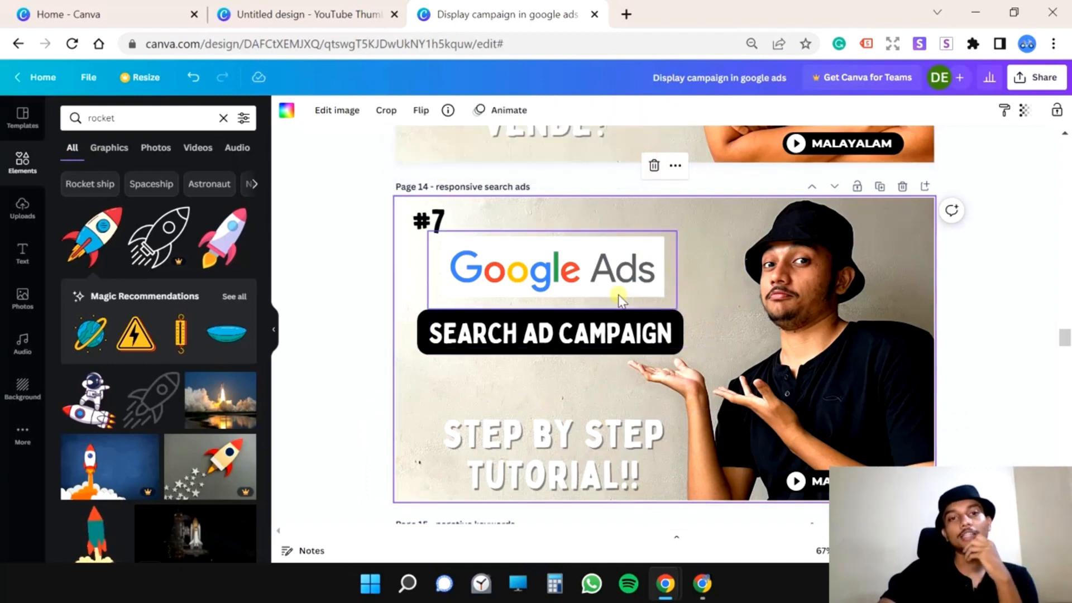
- Shrink the Google Ads logo on page 14 and move it up beside the "#7"
{"action": "left_click", "coordinate": [526, 279]}
{"action": "left_click_drag", "start_coordinate": [429, 309], "coordinate": [479, 294]}
{"action": "left_click_drag", "start_coordinate": [587, 259], "coordinate": [553, 254]}
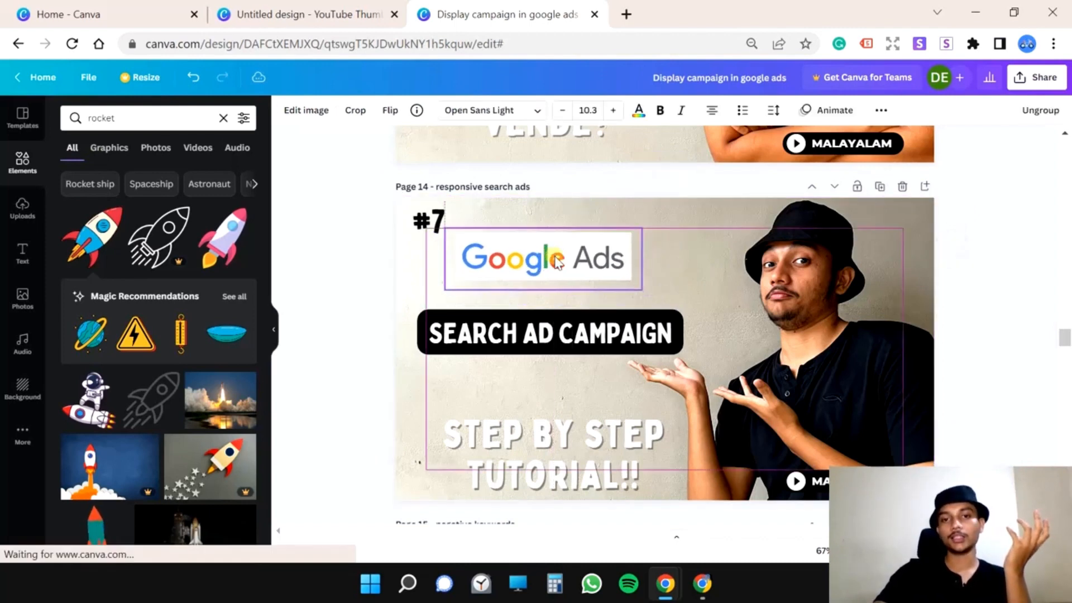
- Move the "SEARCH AD CAMPAIGN" label up closer to the Google Ads logo
{"action": "left_click", "coordinate": [535, 334]}
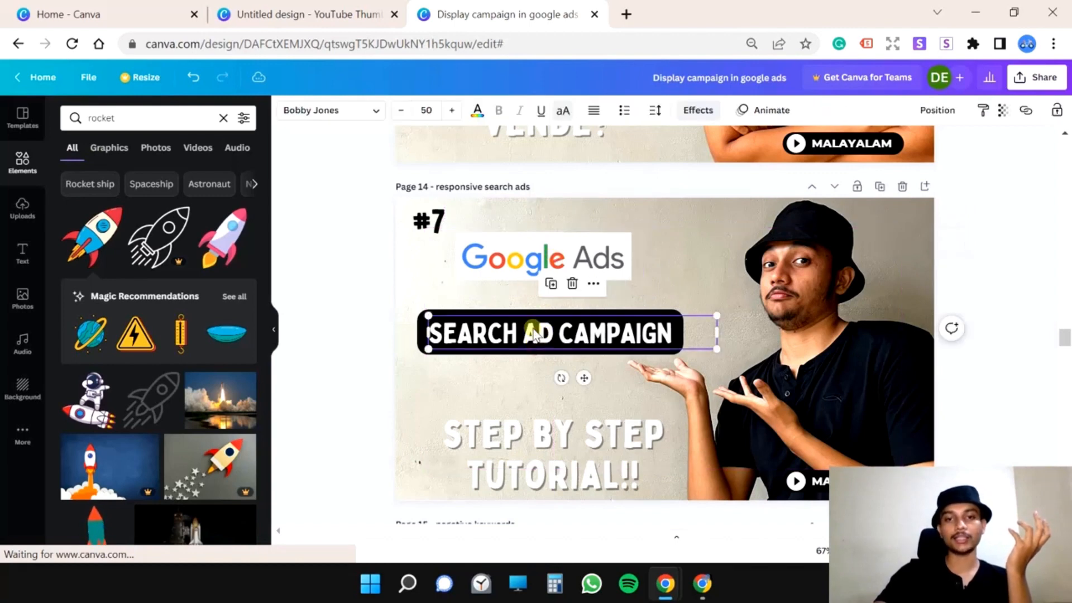
{"action": "left_click_drag", "start_coordinate": [583, 376], "coordinate": [581, 357]}
{"action": "left_click", "coordinate": [741, 231]}
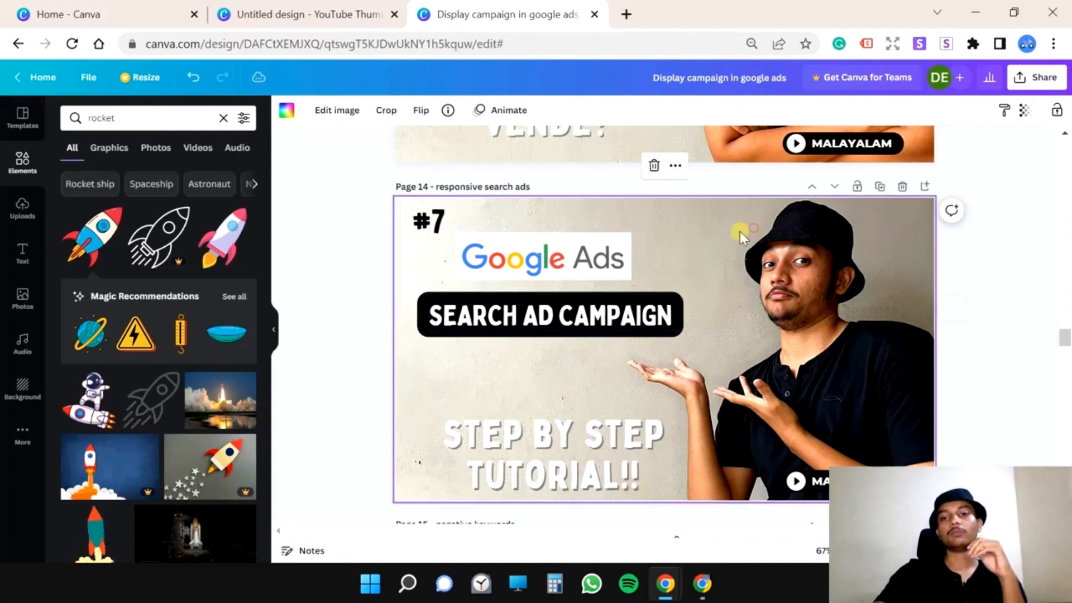
{"action": "left_click", "coordinate": [648, 163]}
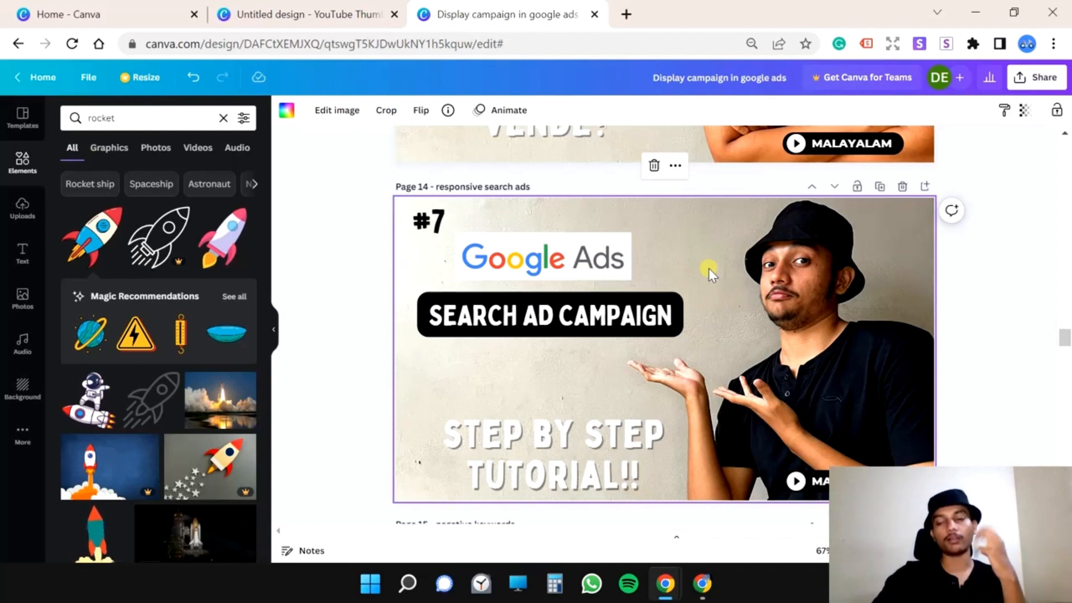
- Shrink "STEP BY STEP TUTORIAL!!" to size 48.5 and make the hand-on-chin portrait, at brightness -13, contrast 17 and saturation 6, the page 14 background
{"action": "left_click", "coordinate": [506, 430]}
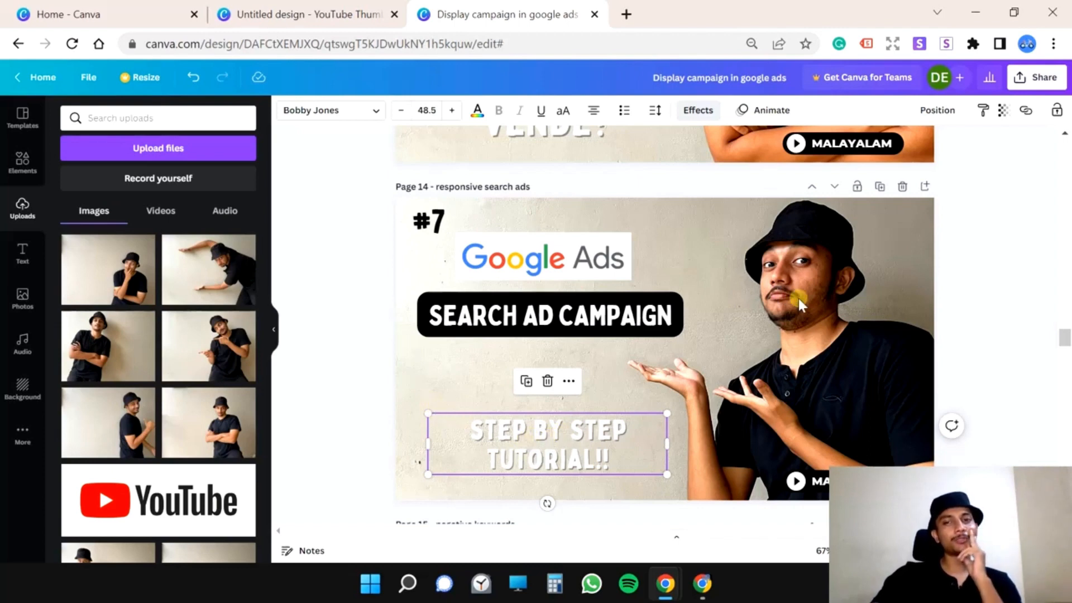
{"action": "left_click", "coordinate": [120, 263]}
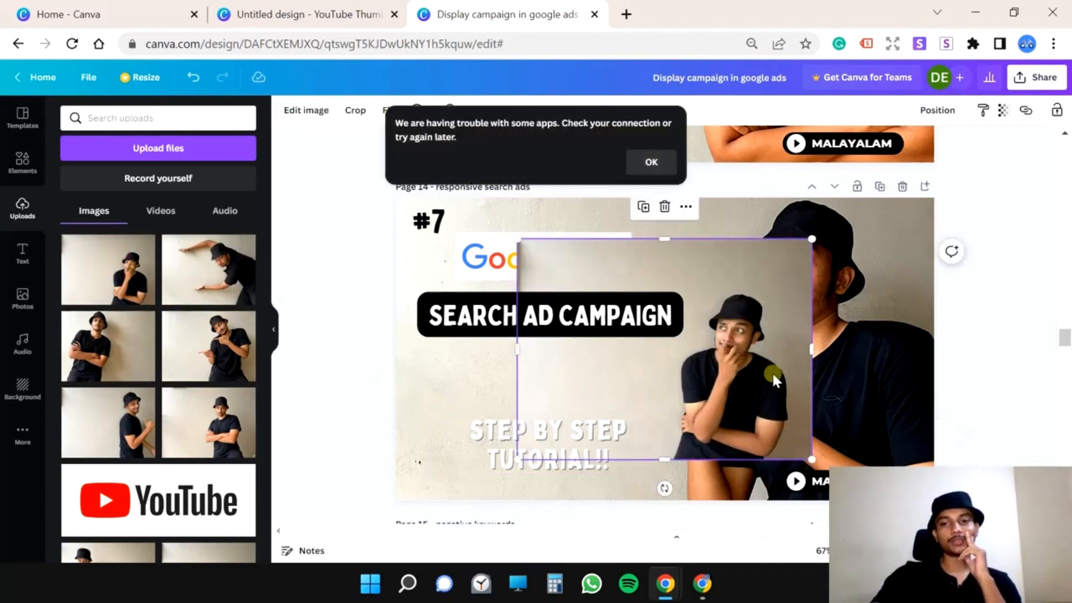
{"action": "left_click", "coordinate": [673, 165]}
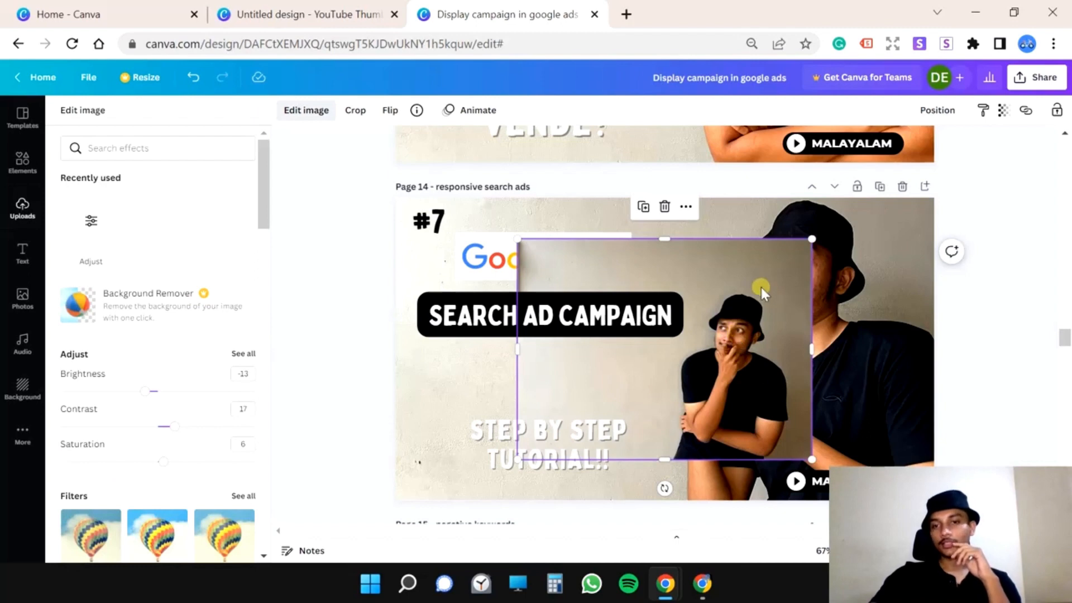
{"action": "right_click", "coordinate": [761, 287]}
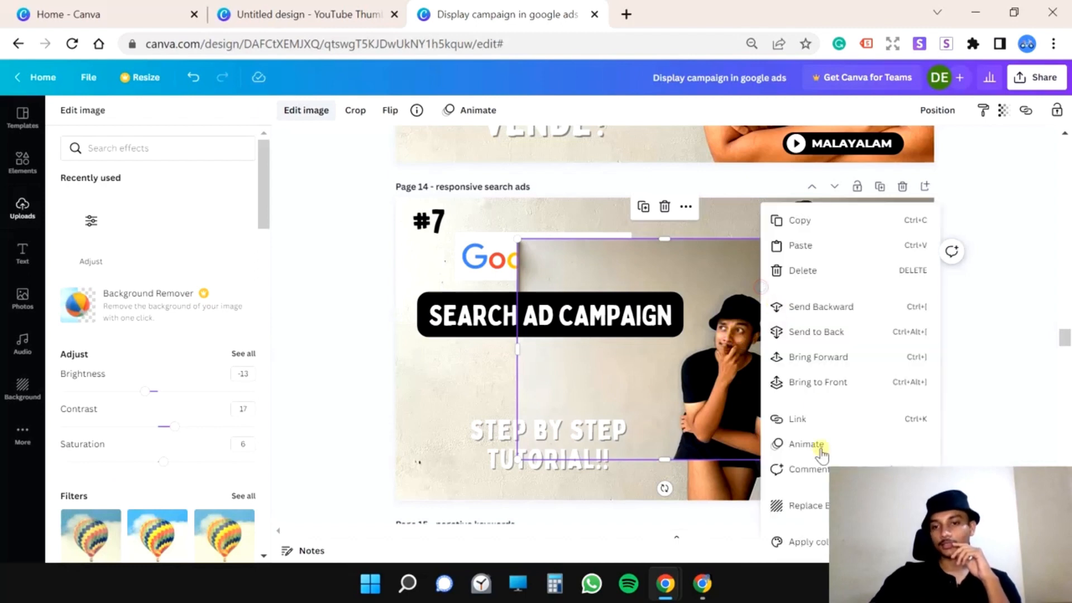
{"action": "left_click", "coordinate": [809, 506]}
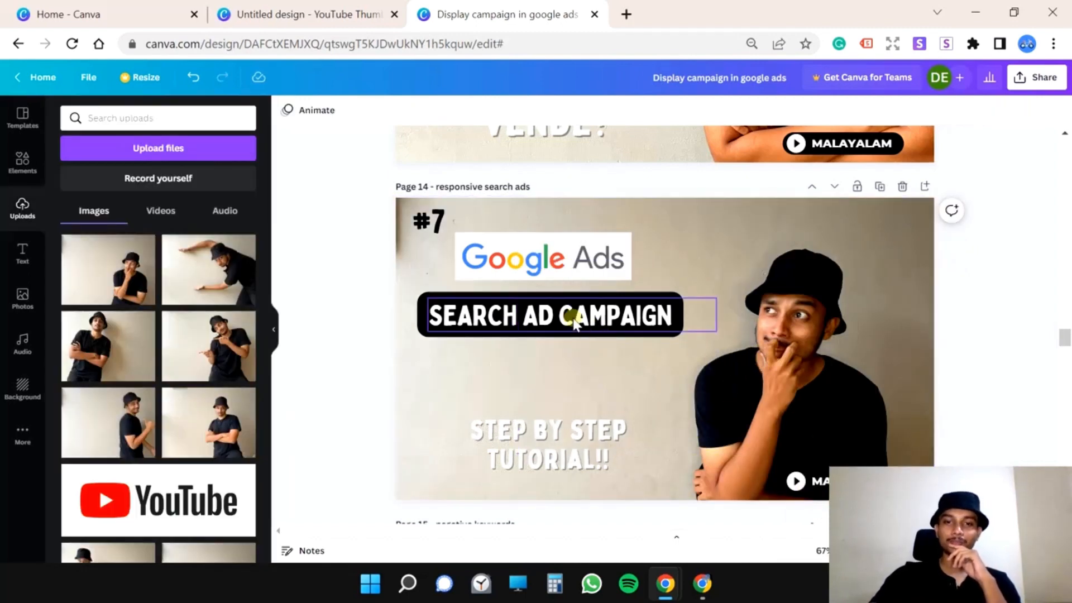
- Move the "SEARCH AD CAMPAIGN" label down to just above the tutorial text and the Google Ads logo down above the label
{"action": "left_click_drag", "start_coordinate": [575, 313], "coordinate": [572, 378]}
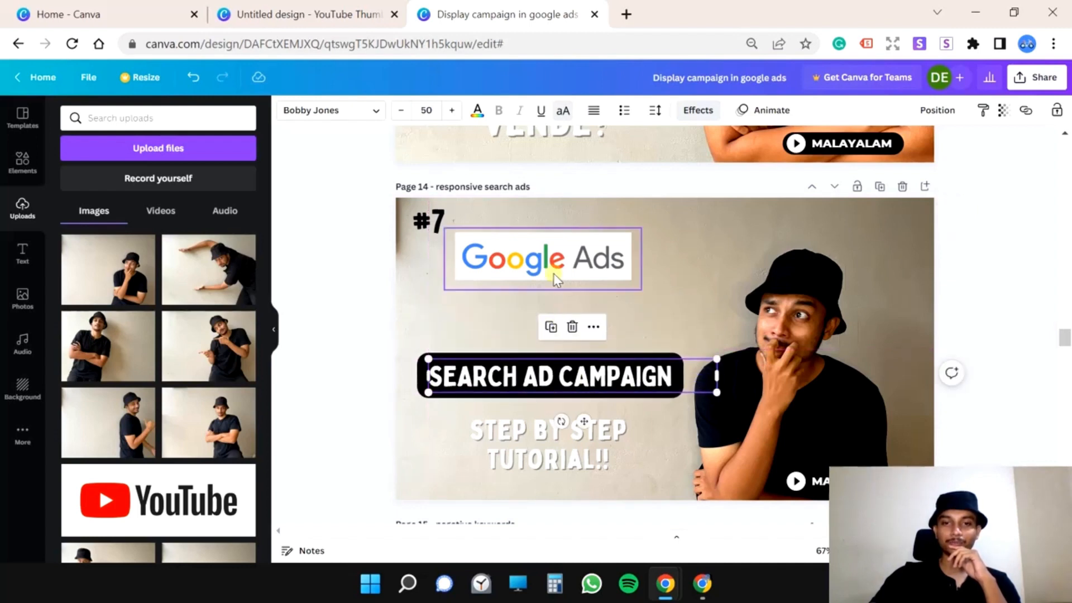
{"action": "left_click_drag", "start_coordinate": [545, 260], "coordinate": [557, 312]}
{"action": "left_click", "coordinate": [650, 172]}
- Enlarge "STEP BY STEP TUTORIAL!!" leftward to size 58.4
{"action": "left_click", "coordinate": [556, 447]}
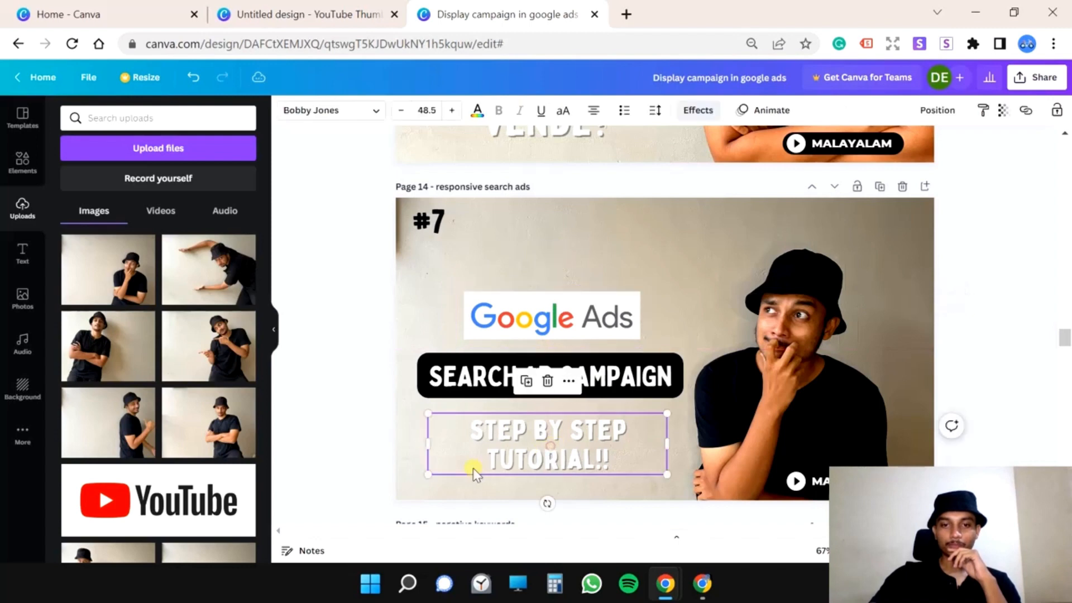
{"action": "left_click_drag", "start_coordinate": [427, 475], "coordinate": [379, 487]}
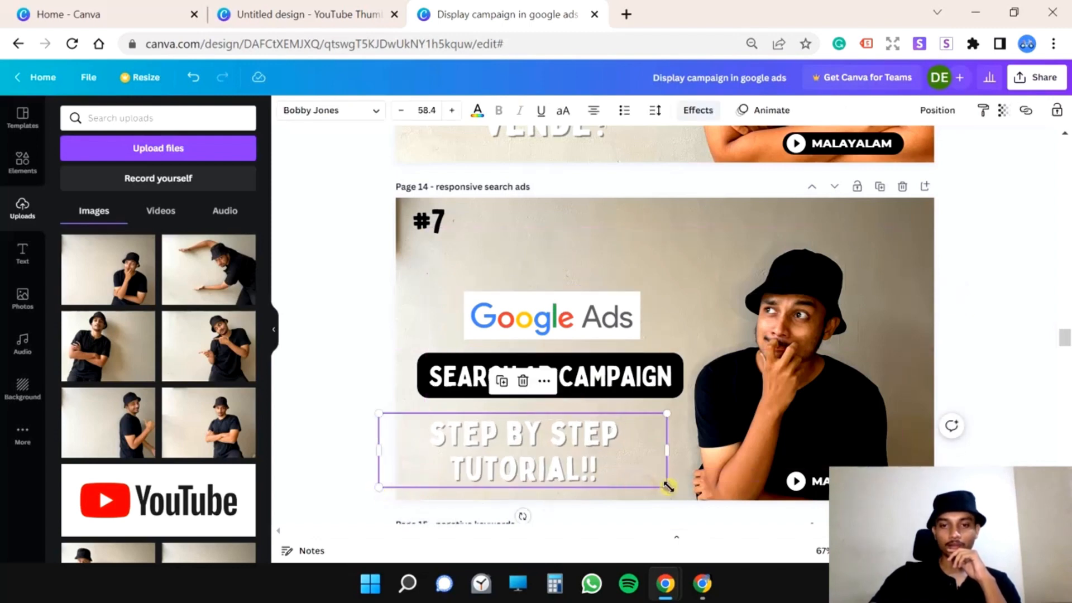
- Enlarge the tutorial caption on page 14 to size 66.3 and hyphenate its first line as STEP-BY-STEP
{"action": "left_click_drag", "start_coordinate": [668, 486], "coordinate": [706, 491]}
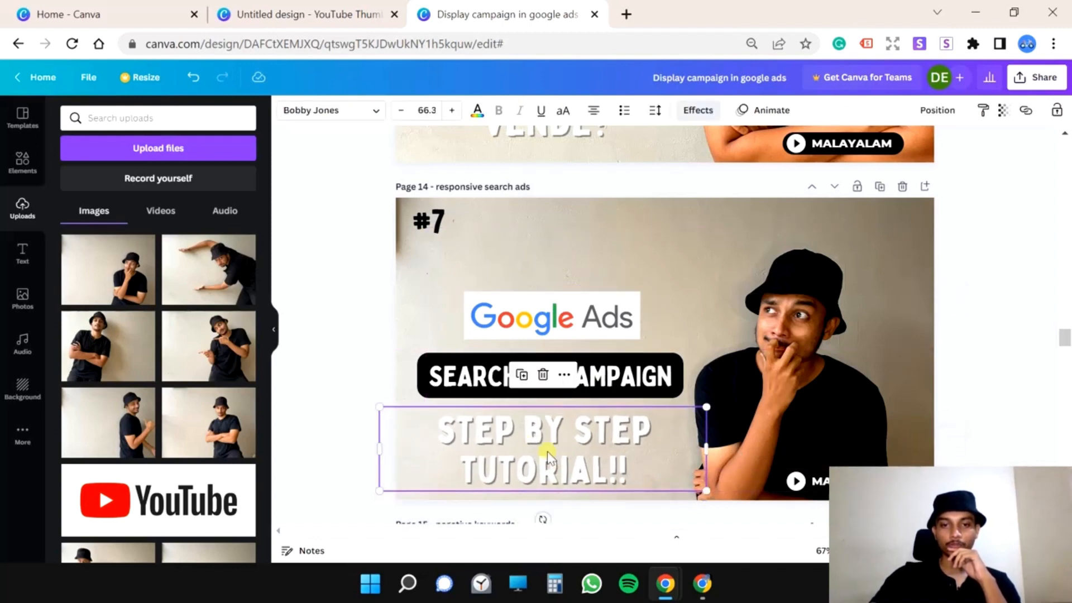
{"action": "double_click", "coordinate": [529, 439]}
{"action": "left_click", "coordinate": [527, 435]}
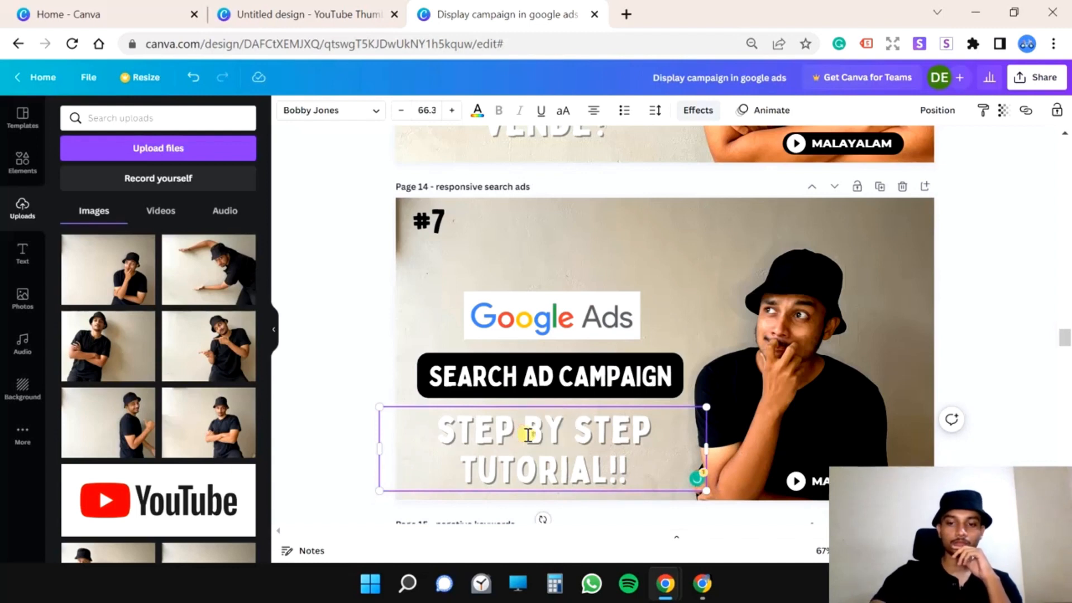
{"action": "key", "text": "BackSpace"}
{"action": "type", "text": "-"}
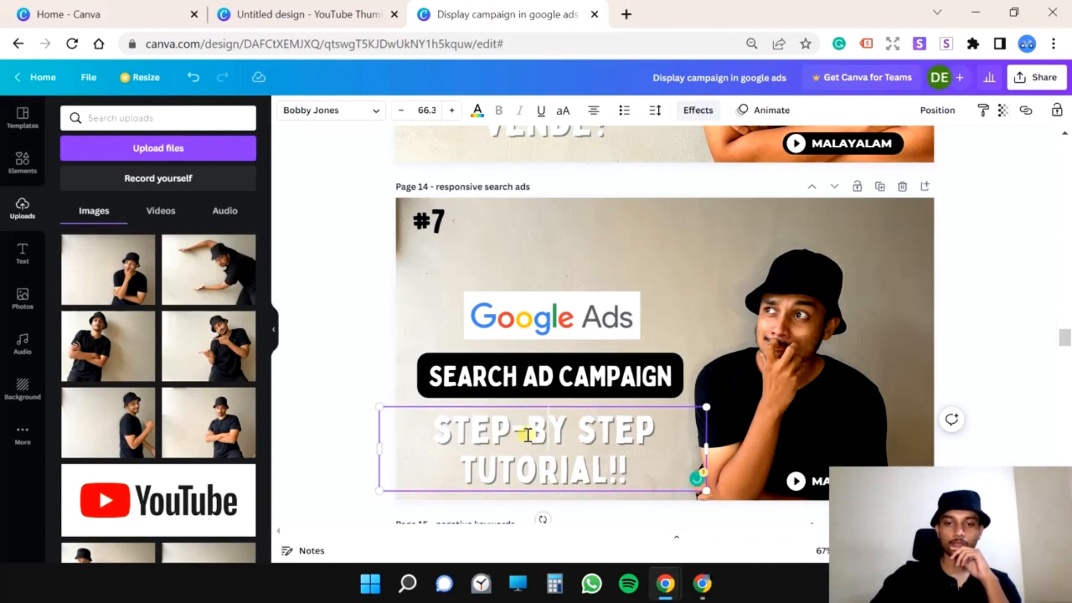
{"action": "key", "text": "BackSpace"}
{"action": "type", "text": "-"}
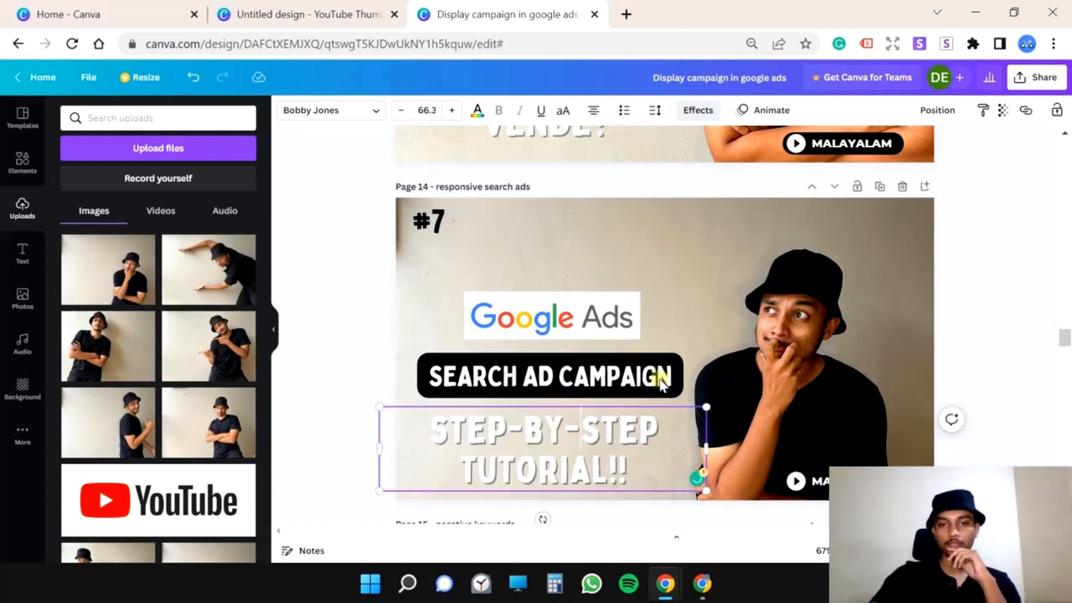
- Enlarge the SEARCH AD CAMPAIGN text to size 56.2, extending its black banner to the thumbnail's left edge
{"action": "left_click", "coordinate": [426, 362]}
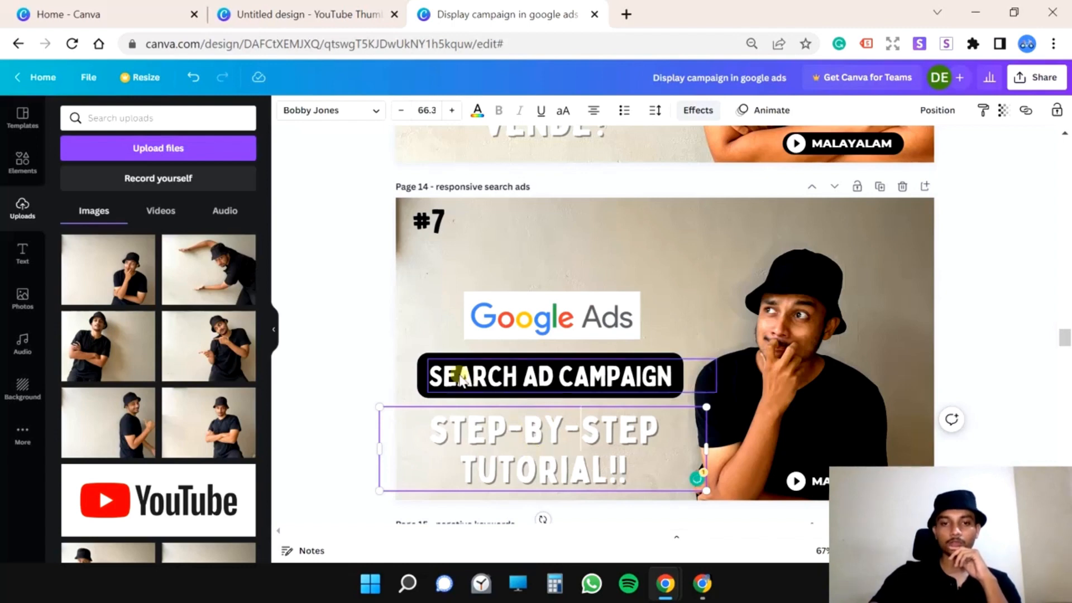
{"action": "left_click", "coordinate": [355, 316]}
{"action": "left_click", "coordinate": [503, 427]}
{"action": "left_click", "coordinate": [422, 368]}
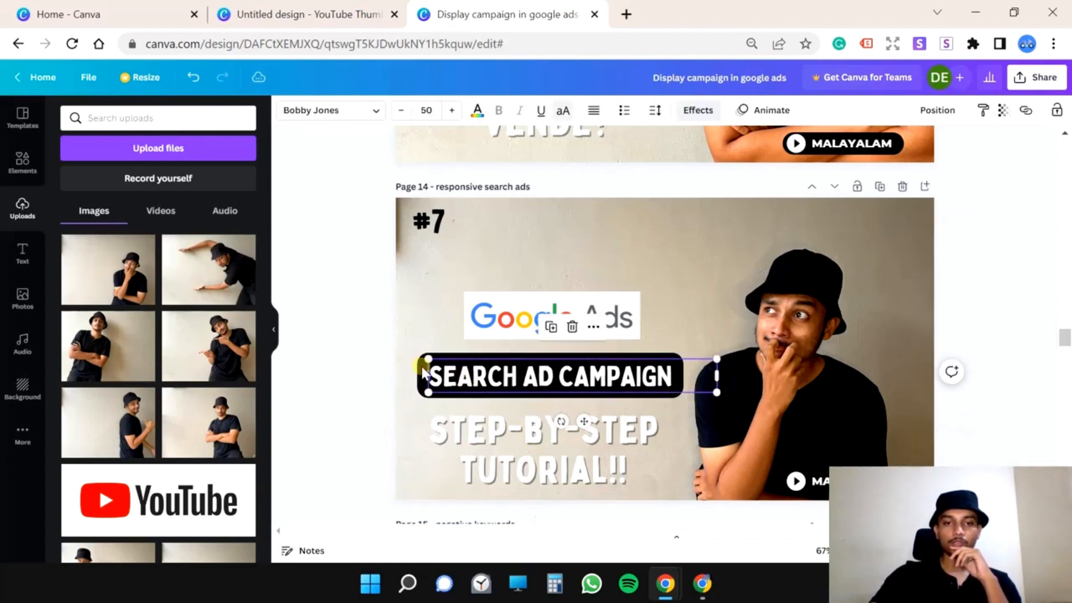
{"action": "left_click_drag", "start_coordinate": [427, 360], "coordinate": [405, 355]}
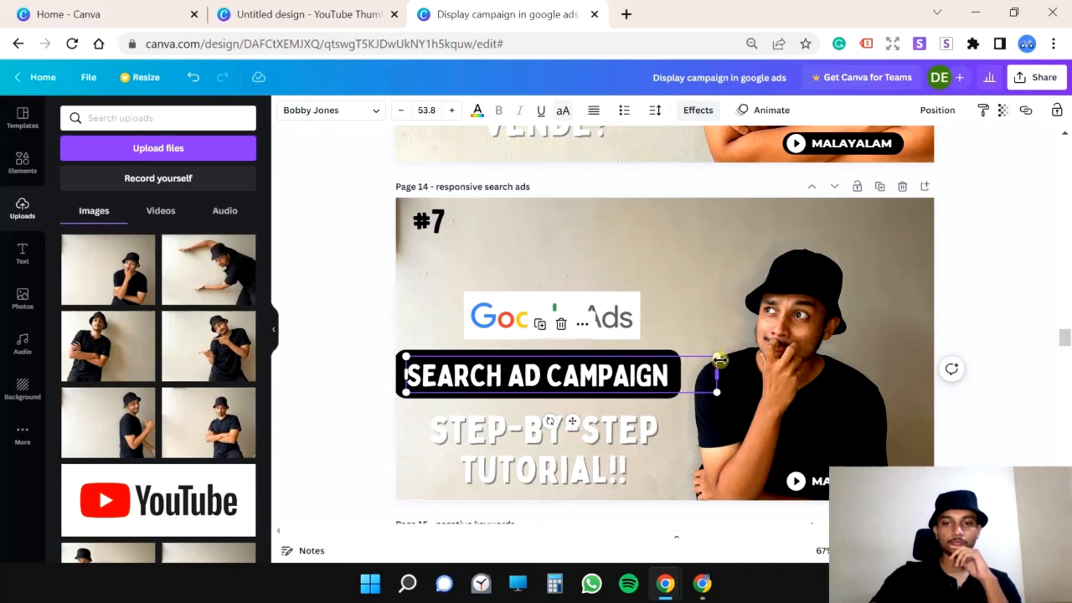
{"action": "left_click_drag", "start_coordinate": [721, 360], "coordinate": [680, 347]}
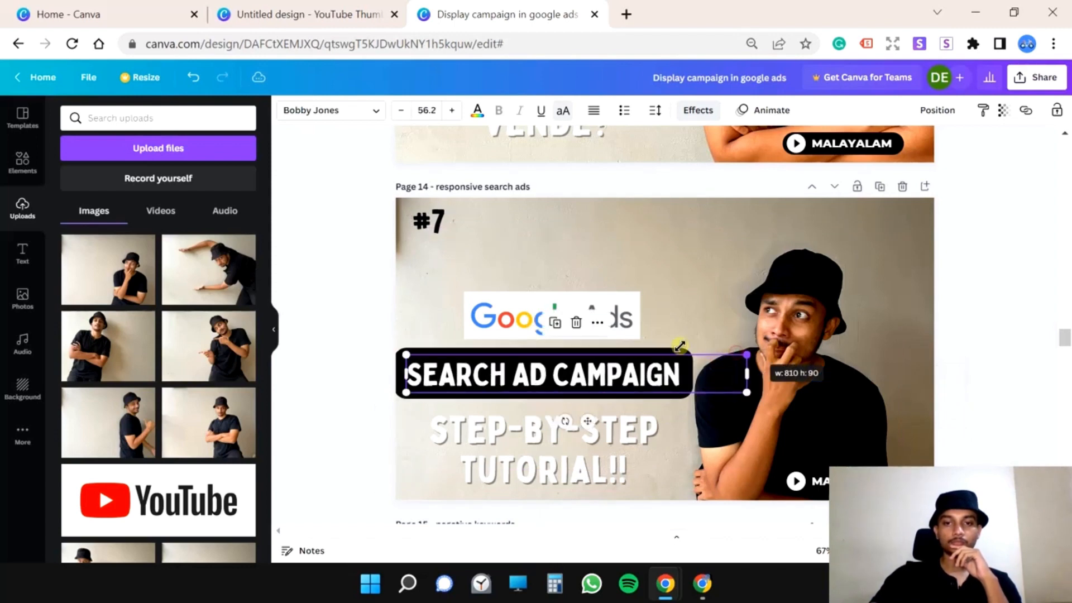
- Shift the SEARCH AD CAMPAIGN banner slightly up and reposition the Google Ads logo just above it
{"action": "left_click_drag", "start_coordinate": [523, 306], "coordinate": [520, 282]}
{"action": "left_click", "coordinate": [522, 359]}
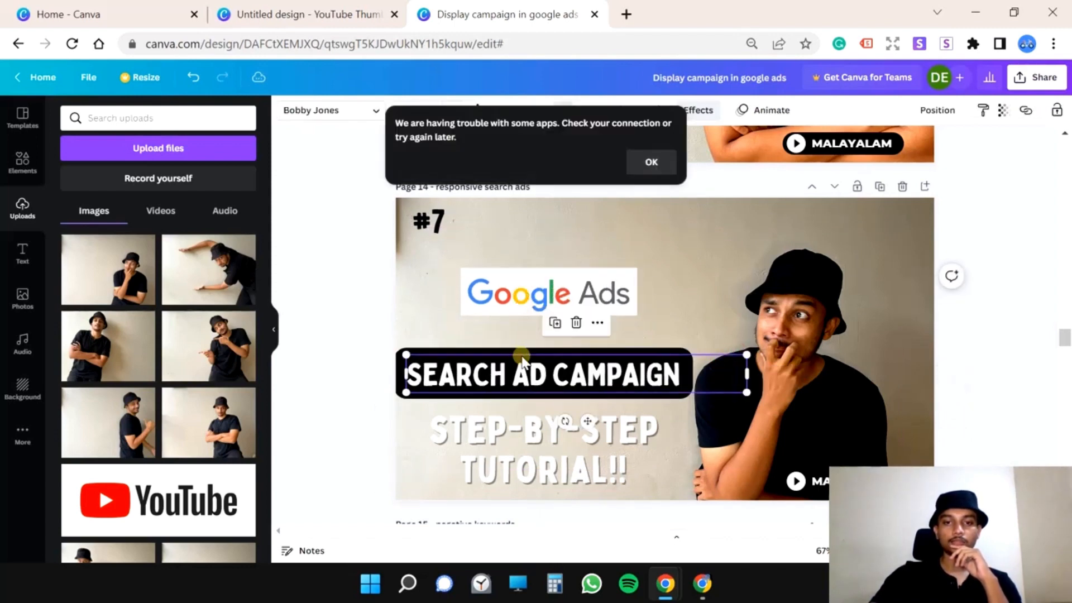
{"action": "left_click_drag", "start_coordinate": [522, 359], "coordinate": [523, 353]}
{"action": "left_click", "coordinate": [650, 163]}
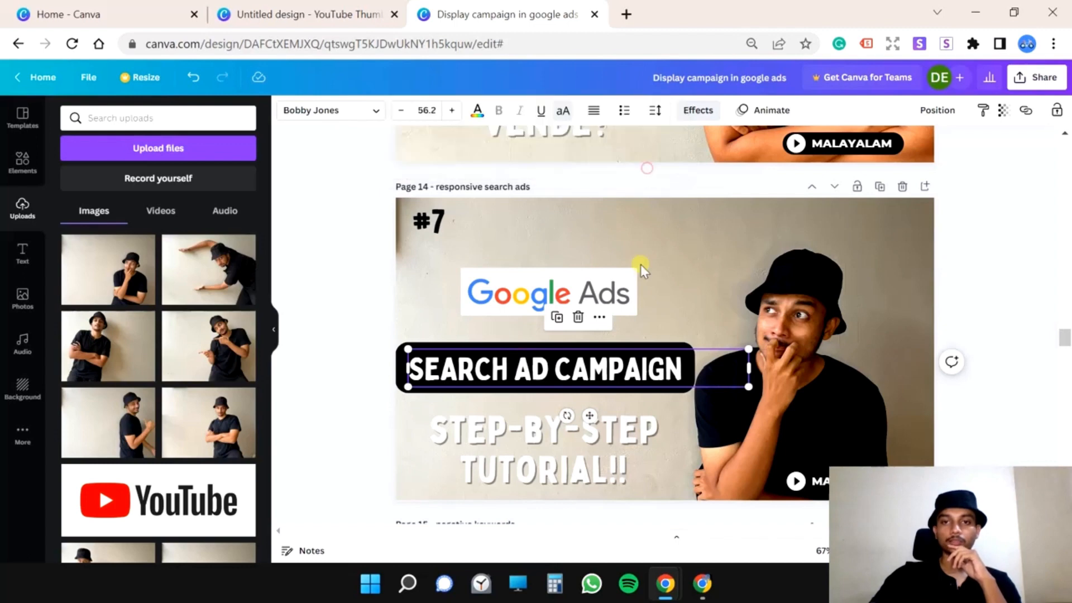
{"action": "left_click", "coordinate": [422, 300]}
{"action": "left_click", "coordinate": [489, 369]}
{"action": "left_click", "coordinate": [663, 161]}
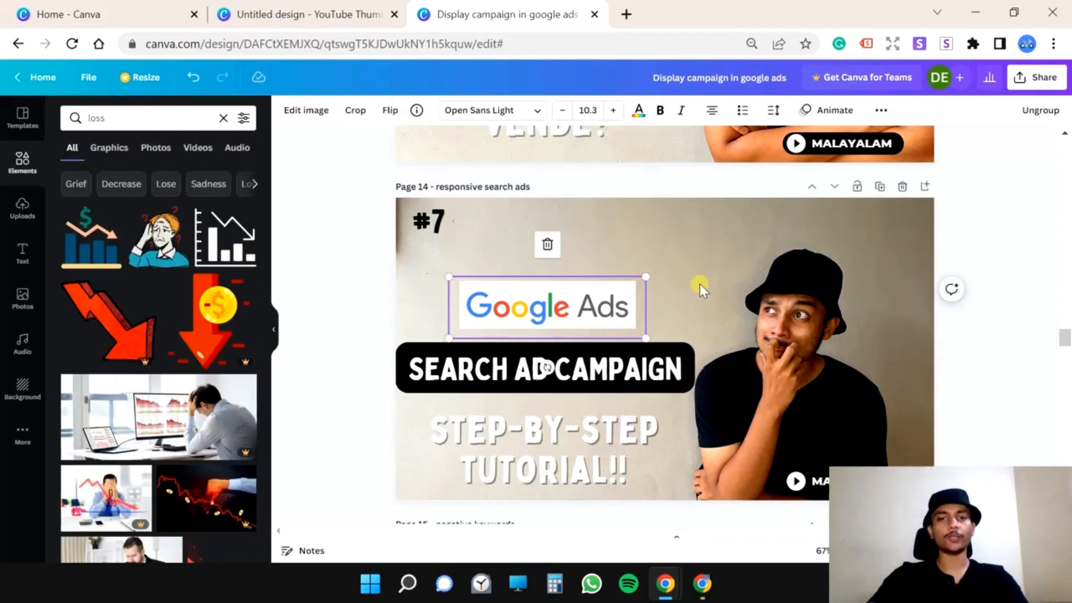
- Search the elements for "thought" and insert the white cloud thought bubble with its trail at the lower right
{"action": "left_click", "coordinate": [124, 120]}
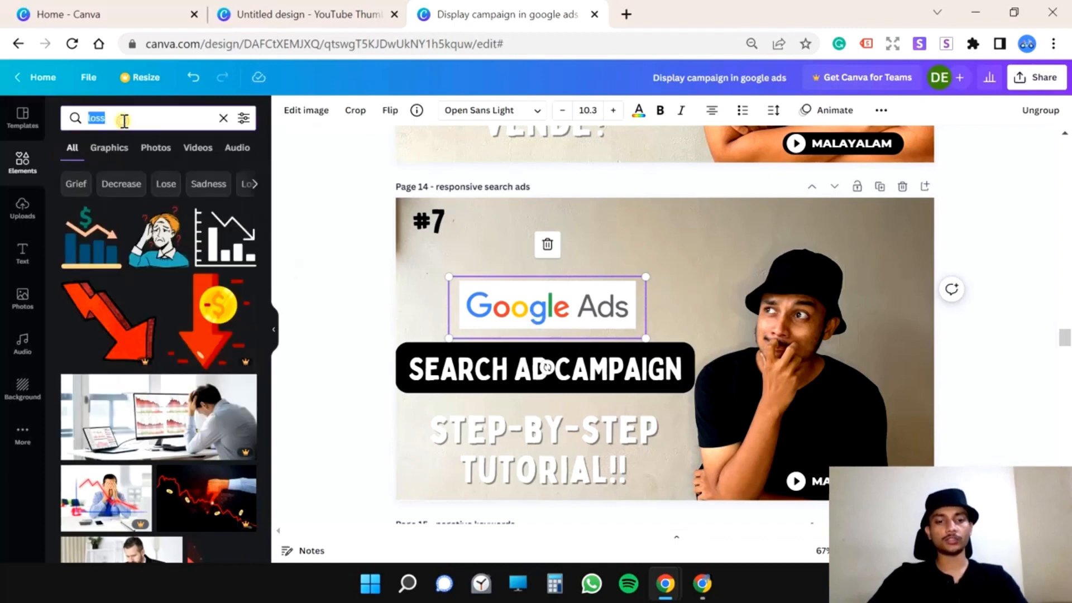
{"action": "type", "text": "though"}
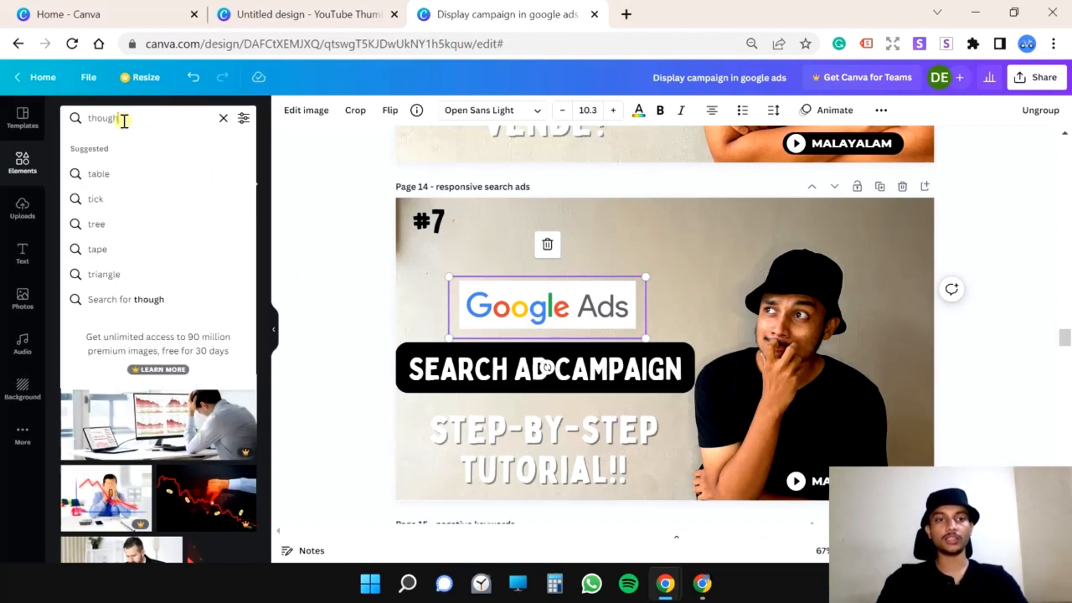
{"action": "type", "text": "t"}
{"action": "key", "text": "Return"}
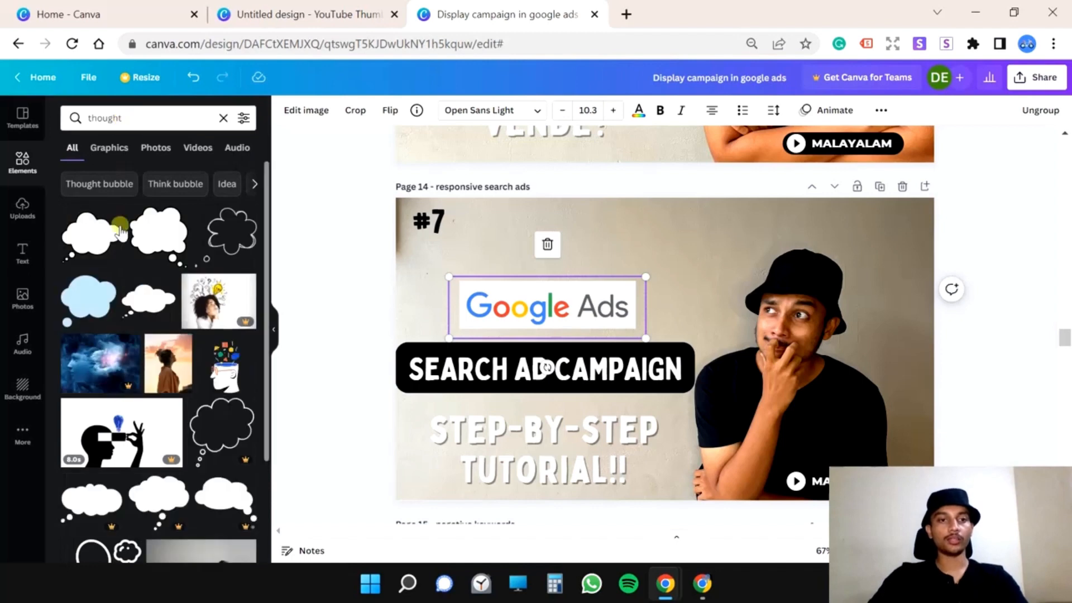
{"action": "left_click", "coordinate": [156, 229]}
- Resize and place the thought bubble beside the man's hat, and nudge the Google Ads logo left to clear it
{"action": "left_click_drag", "start_coordinate": [690, 286], "coordinate": [713, 234]}
{"action": "left_click_drag", "start_coordinate": [632, 210], "coordinate": [613, 205]}
{"action": "left_click_drag", "start_coordinate": [615, 328], "coordinate": [608, 336]}
{"action": "mouse_move", "coordinate": [527, 306]}
{"action": "left_mouse_down"}
{"action": "mouse_move", "coordinate": [501, 304]}
{"action": "mouse_move", "coordinate": [534, 306]}
{"action": "left_mouse_up"}
{"action": "left_click", "coordinate": [698, 255]}
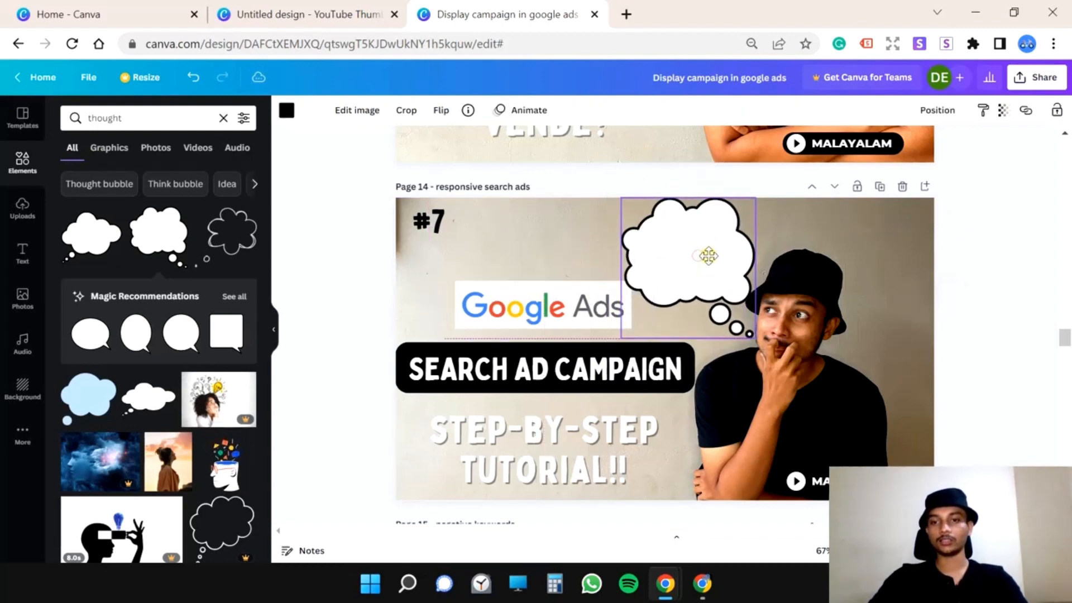
{"action": "left_click", "coordinate": [867, 294]}
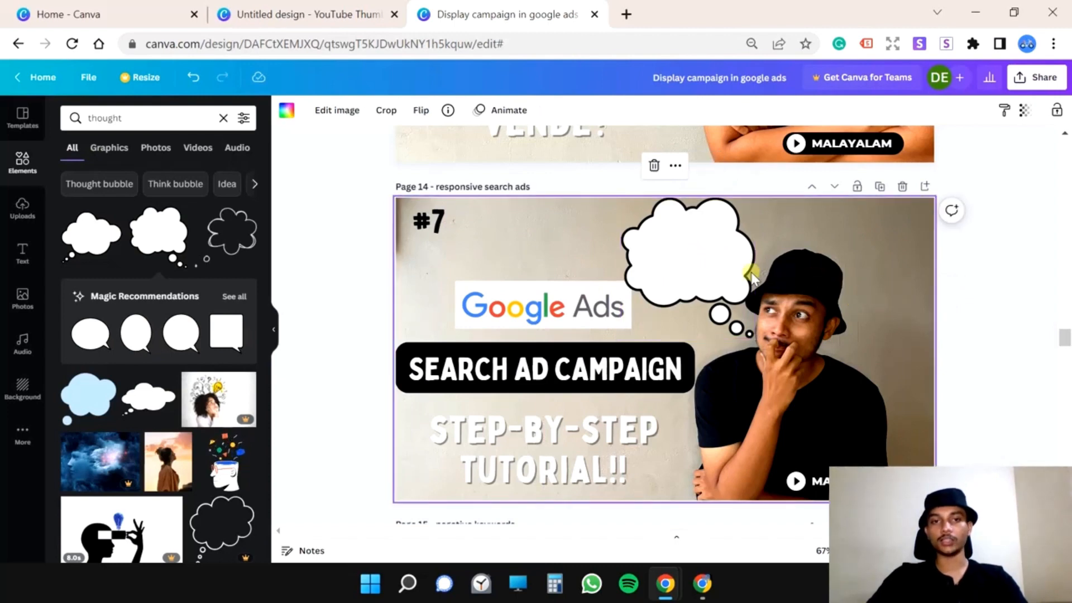
{"action": "left_click", "coordinate": [336, 108]}
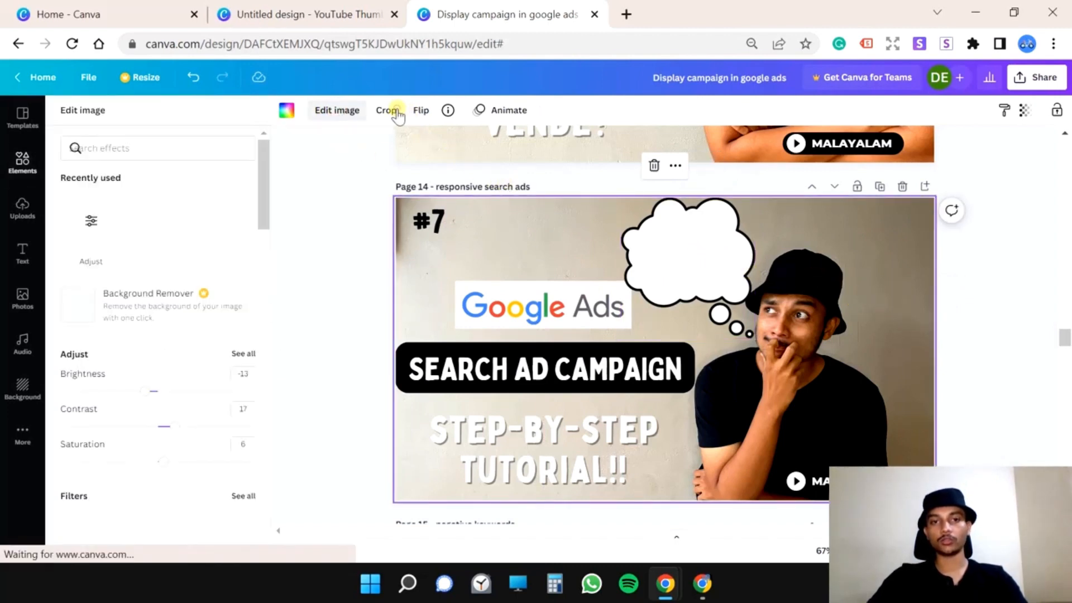
{"action": "left_click", "coordinate": [385, 110]}
{"action": "left_click_drag", "start_coordinate": [677, 287], "coordinate": [757, 287]}
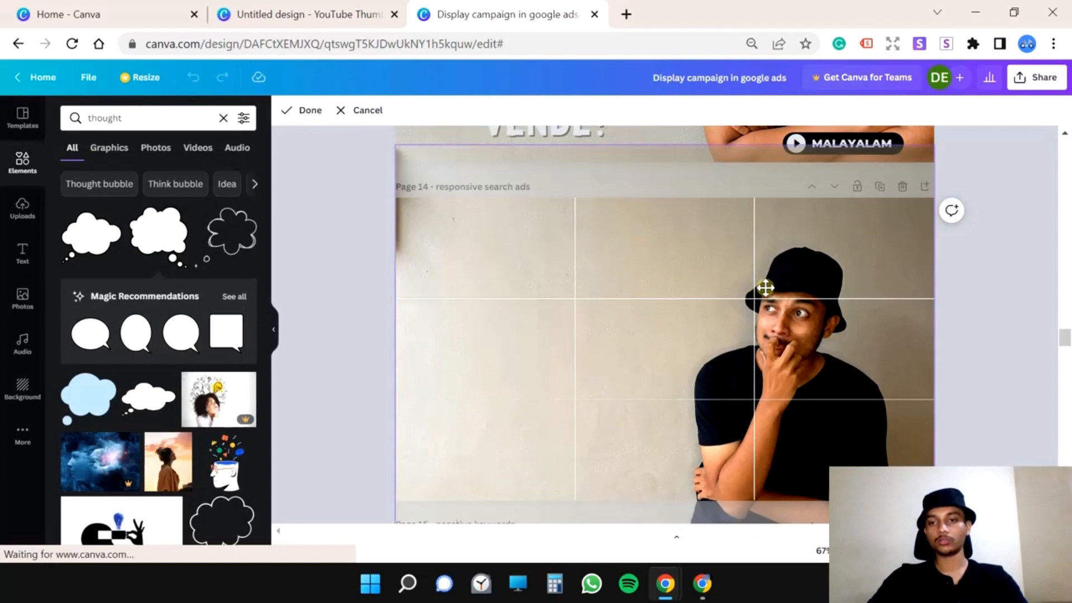
{"action": "left_click", "coordinate": [368, 110]}
- Detach the photo from the page background and crop it on all sides, trimming mostly the right edge
{"action": "right_click", "coordinate": [816, 251]}
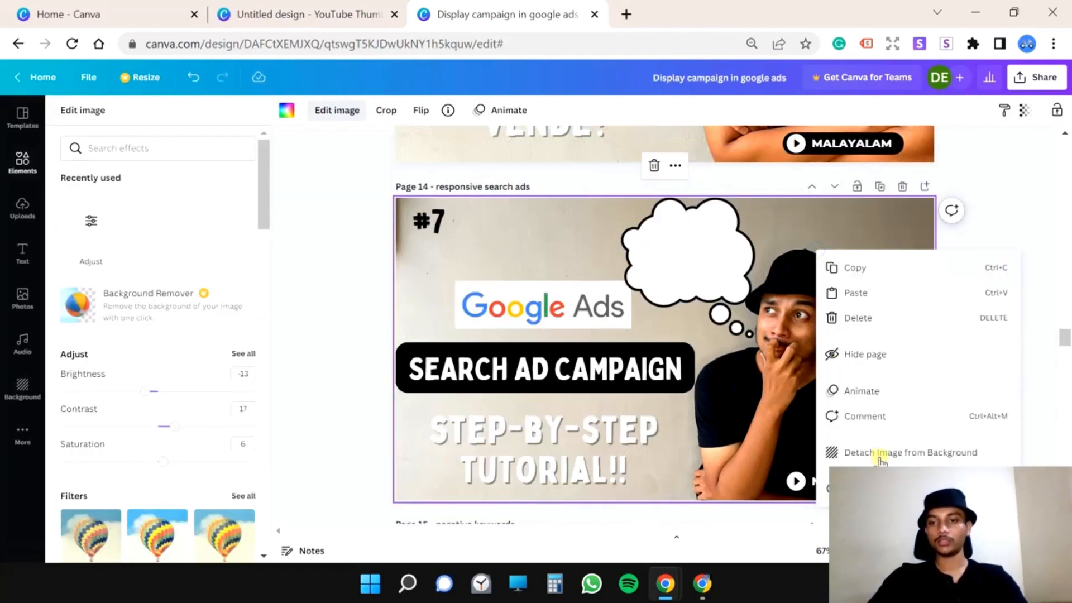
{"action": "left_click", "coordinate": [881, 453]}
{"action": "double_click", "coordinate": [806, 342]}
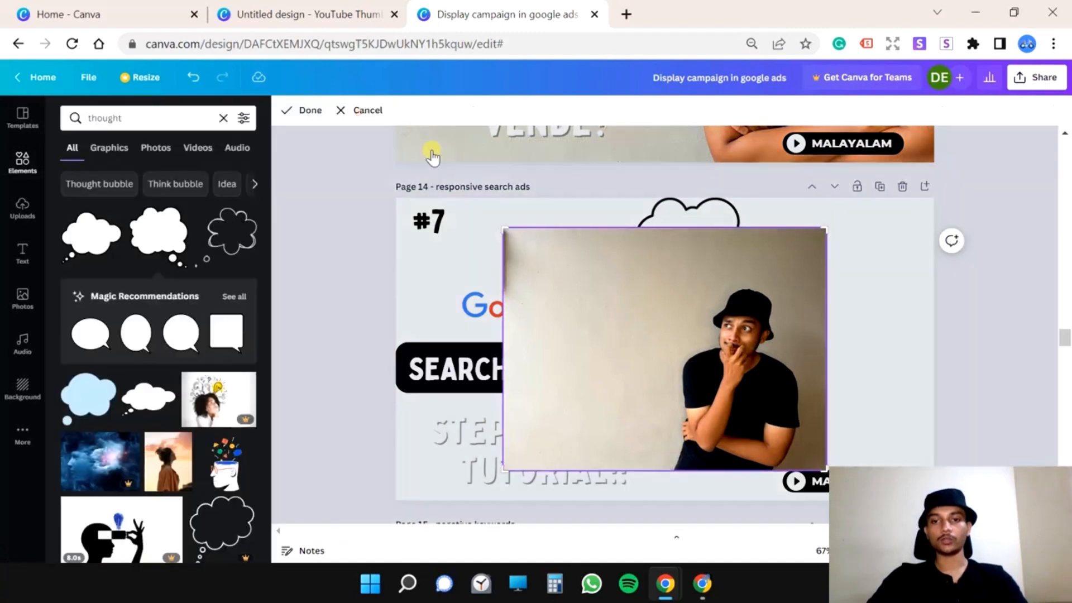
{"action": "left_click_drag", "start_coordinate": [826, 230], "coordinate": [787, 233]}
{"action": "left_click_drag", "start_coordinate": [509, 234], "coordinate": [513, 237]}
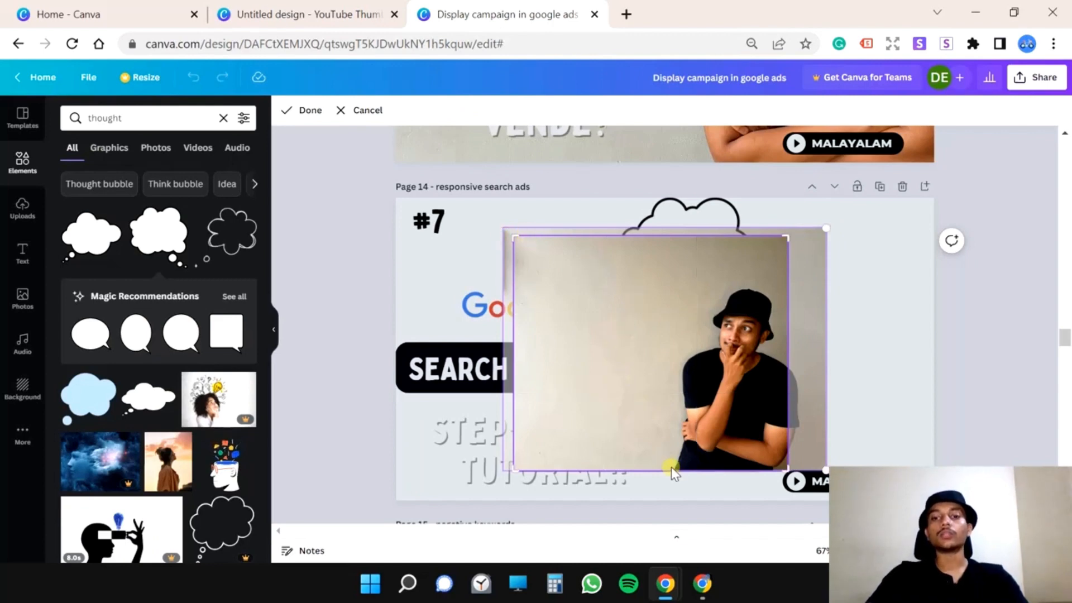
{"action": "left_click_drag", "start_coordinate": [514, 474], "coordinate": [515, 451]}
{"action": "left_click", "coordinate": [304, 110]}
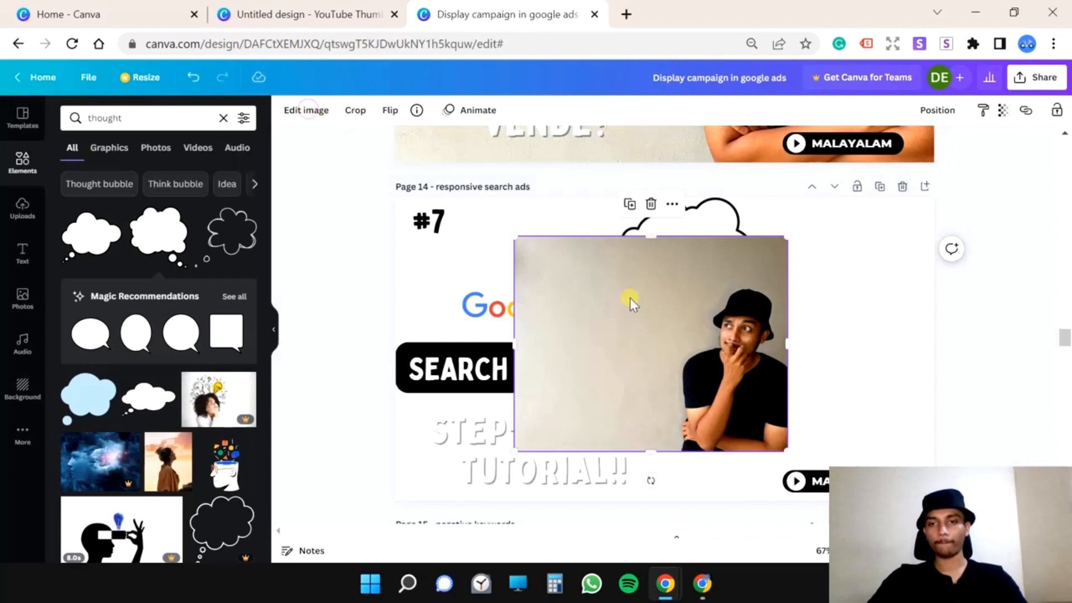
- Set the cropped photo as the page background and move the thought bubble right to the man's hat, slightly enlarged
{"action": "right_click", "coordinate": [653, 321]}
{"action": "left_click", "coordinate": [776, 508]}
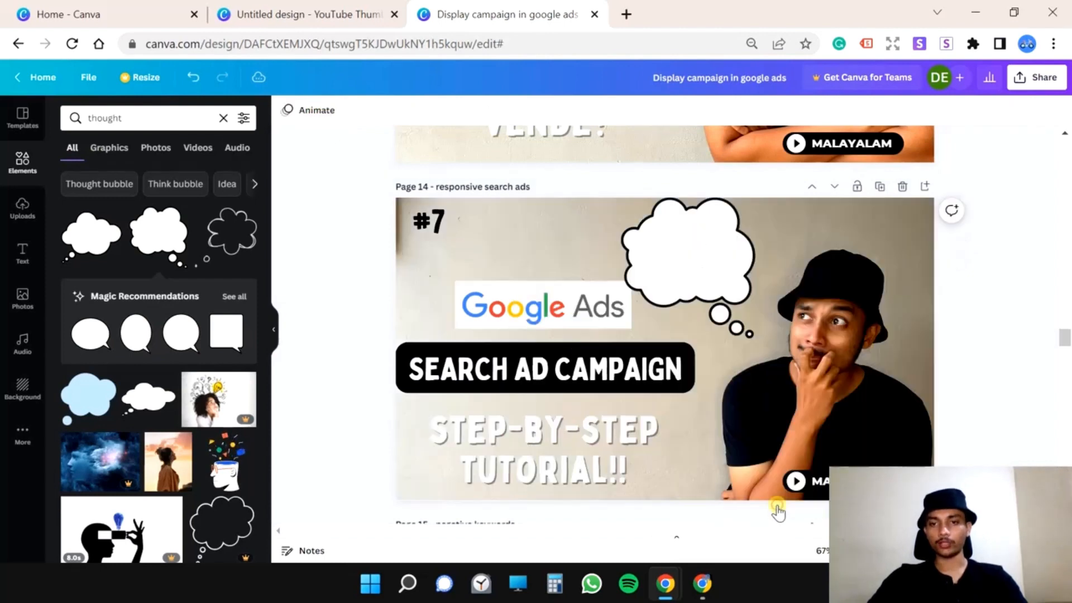
{"action": "left_click_drag", "start_coordinate": [698, 268], "coordinate": [729, 276]}
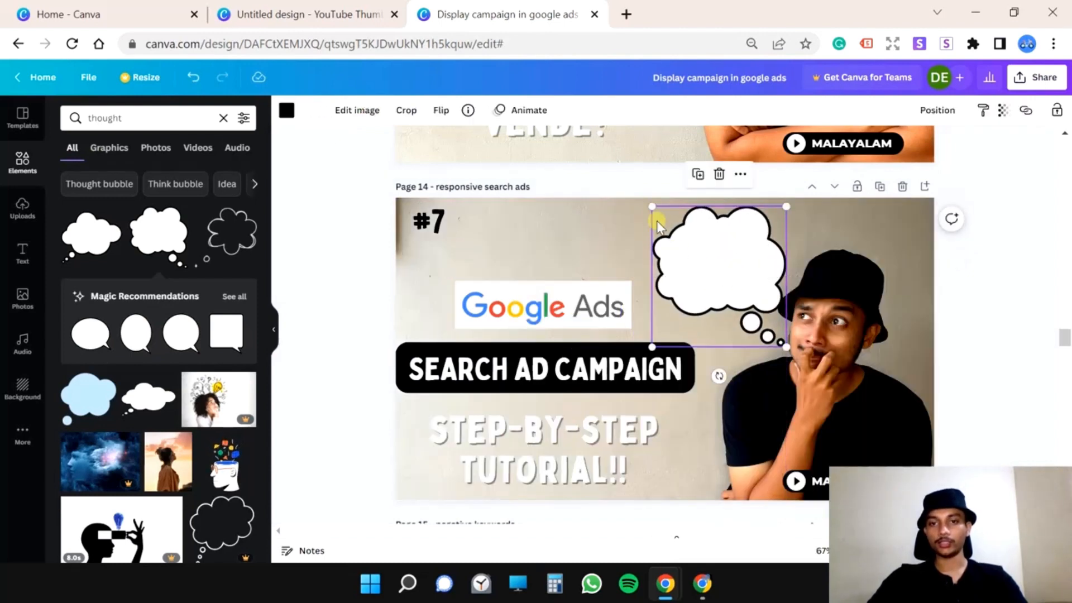
{"action": "left_click_drag", "start_coordinate": [648, 206], "coordinate": [645, 203]}
- Search the elements for "loss", insert the declining dollar bar chart, and fit it inside the thought bubble at about 164 by 169
{"action": "double_click", "coordinate": [144, 117]}
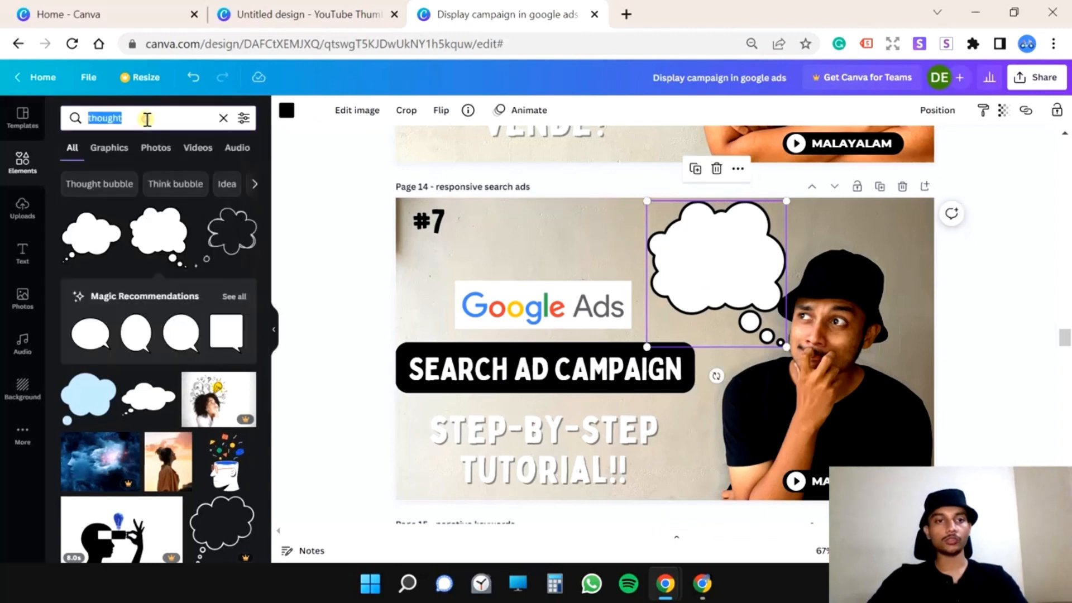
{"action": "type", "text": "loss"}
{"action": "key", "text": "Return"}
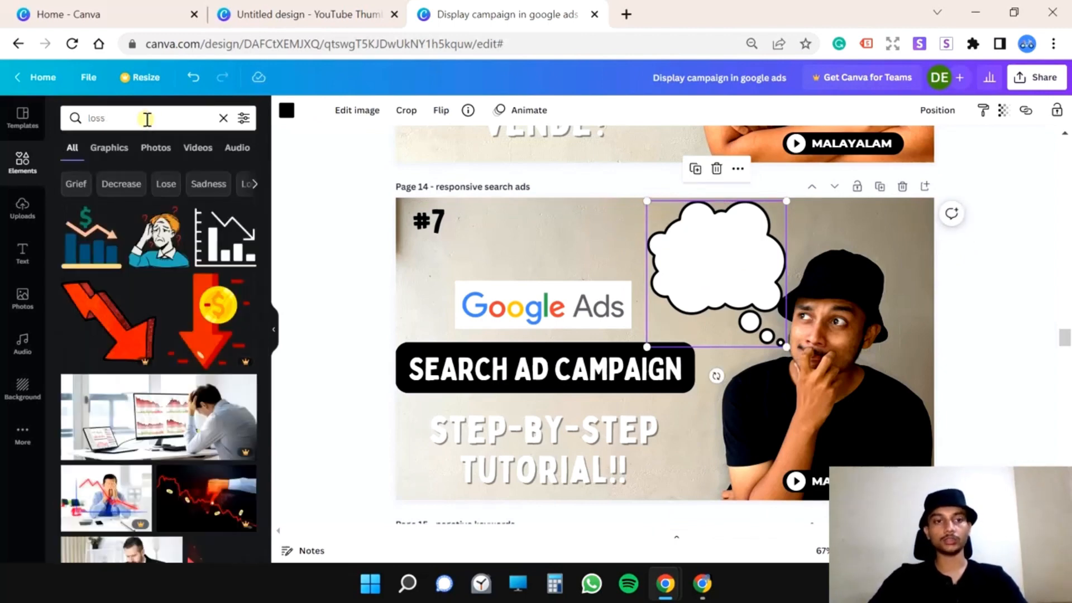
{"action": "left_click", "coordinate": [86, 257]}
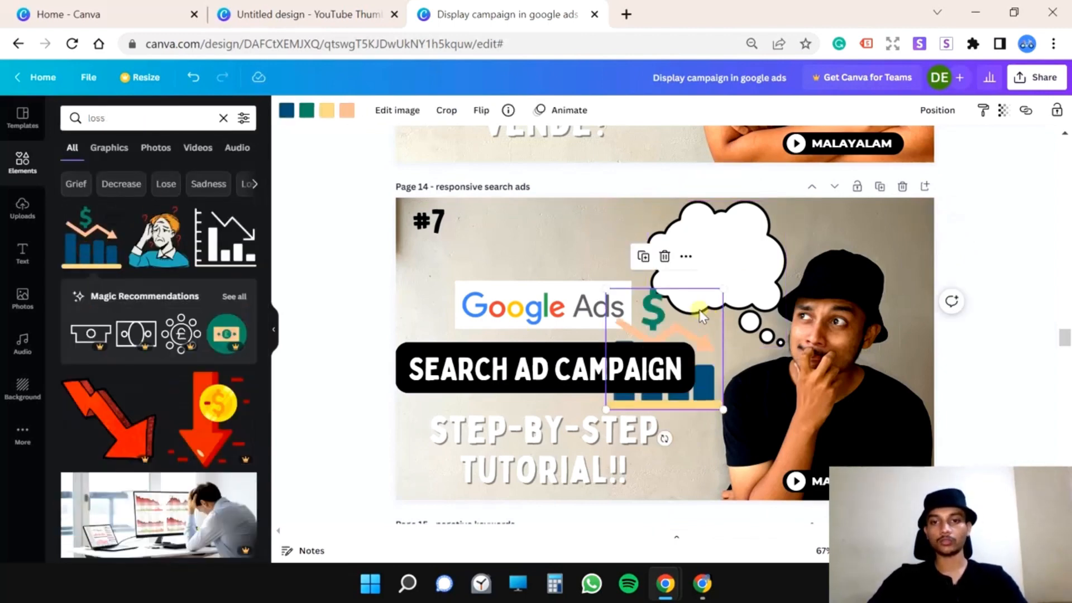
{"action": "left_click_drag", "start_coordinate": [682, 280], "coordinate": [723, 263]}
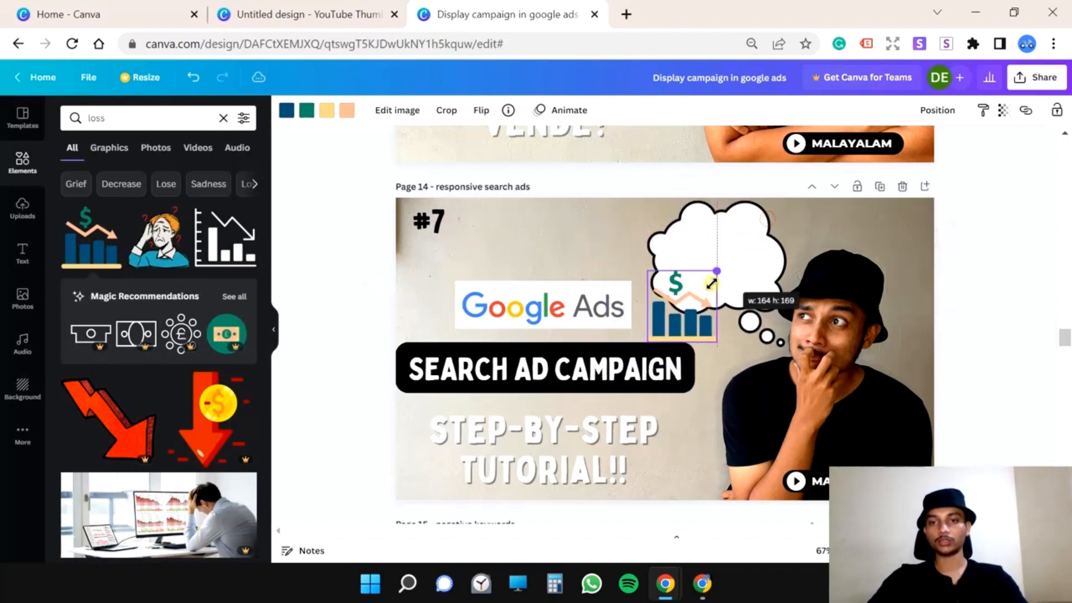
{"action": "left_click_drag", "start_coordinate": [686, 305], "coordinate": [714, 262]}
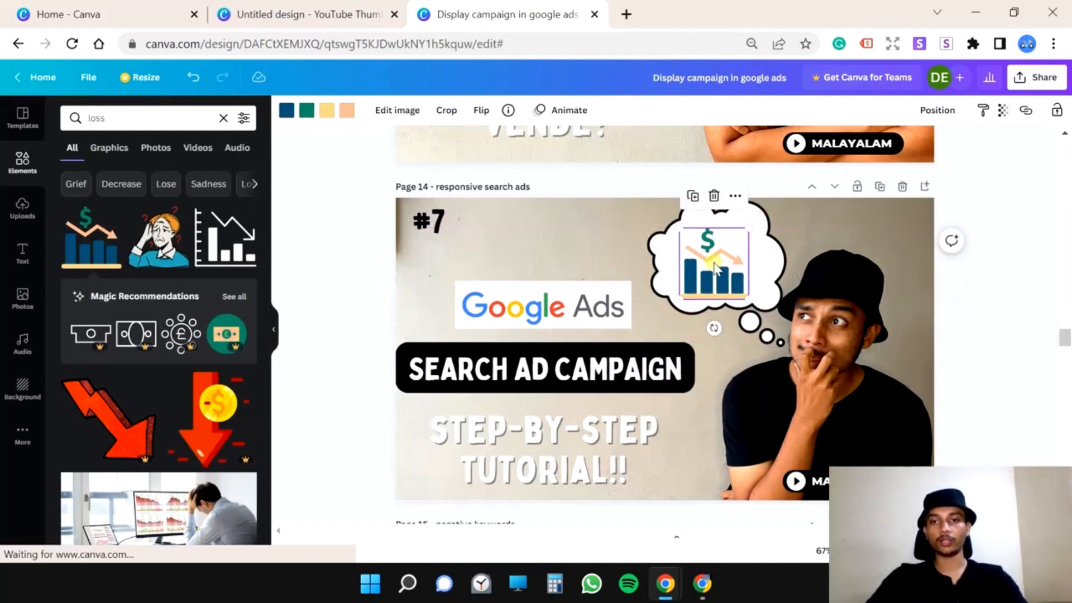
- Recolour the chart graphic with red bars and arrow, and a black dollar sign and baseline
{"action": "left_click", "coordinate": [286, 110]}
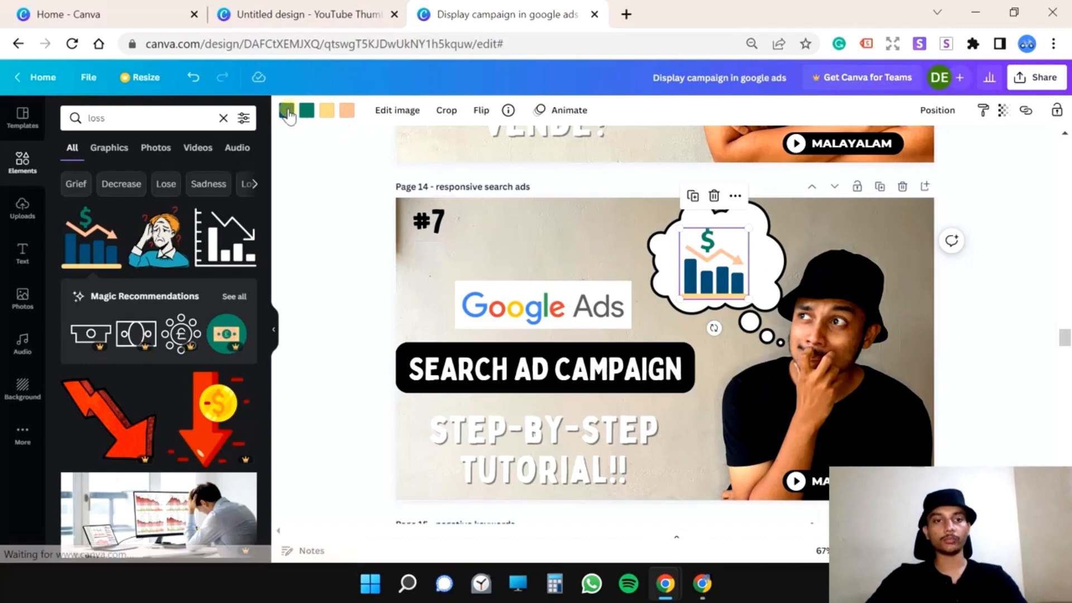
{"action": "left_click", "coordinate": [174, 209]}
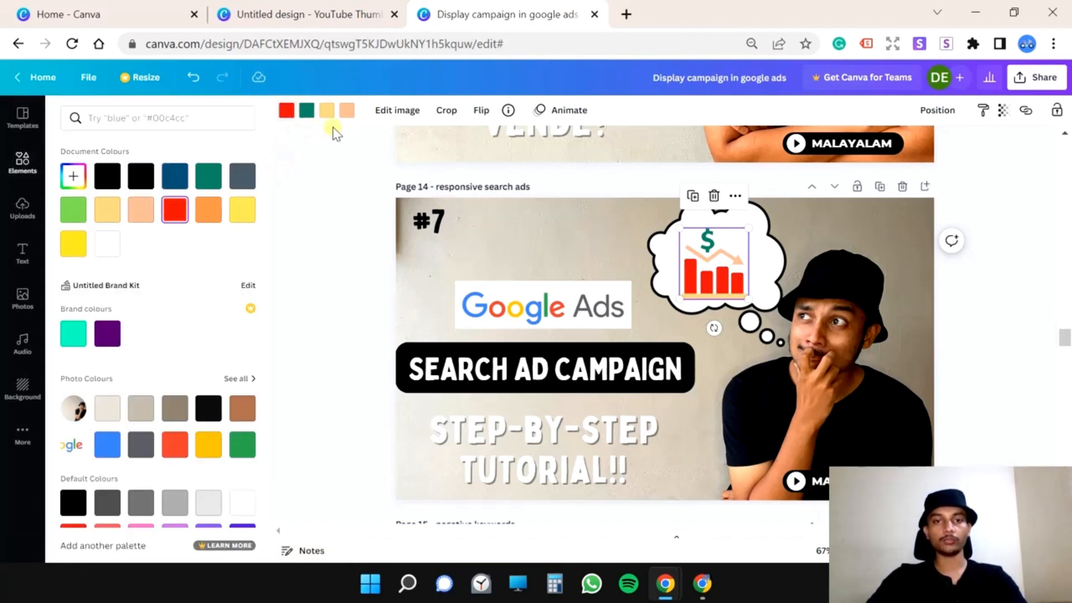
{"action": "left_click", "coordinate": [307, 112]}
{"action": "left_click", "coordinate": [141, 177]}
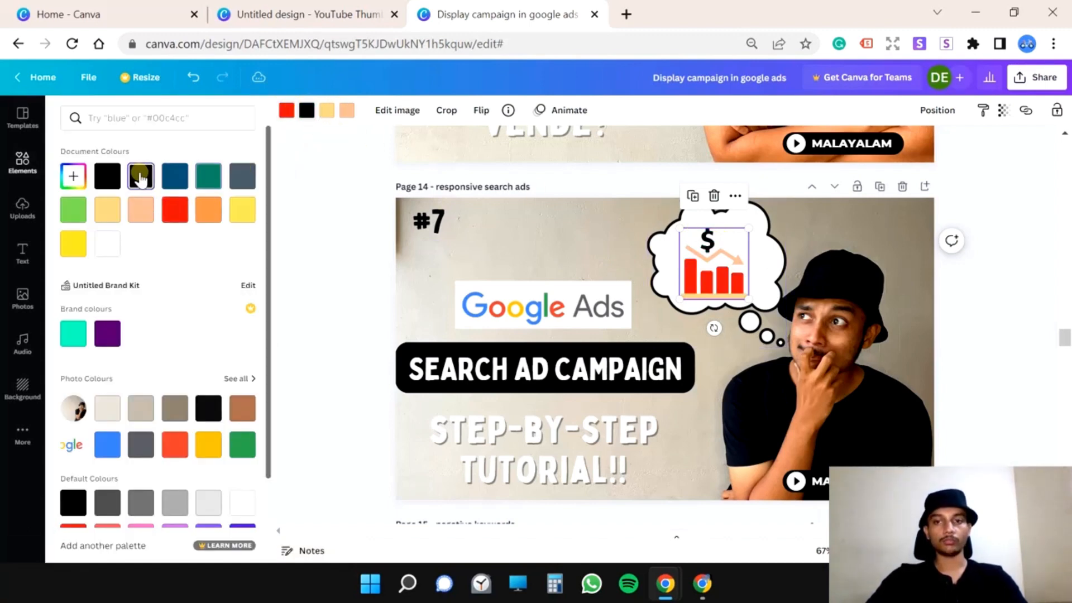
{"action": "left_click", "coordinate": [347, 110]}
{"action": "left_click", "coordinate": [181, 416]}
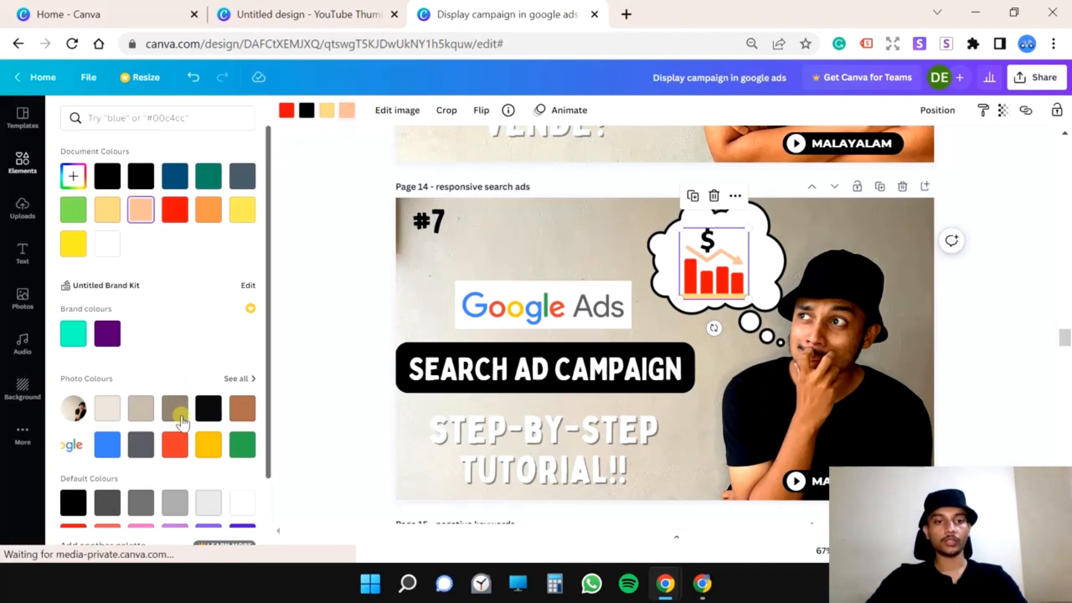
{"action": "left_click", "coordinate": [175, 216]}
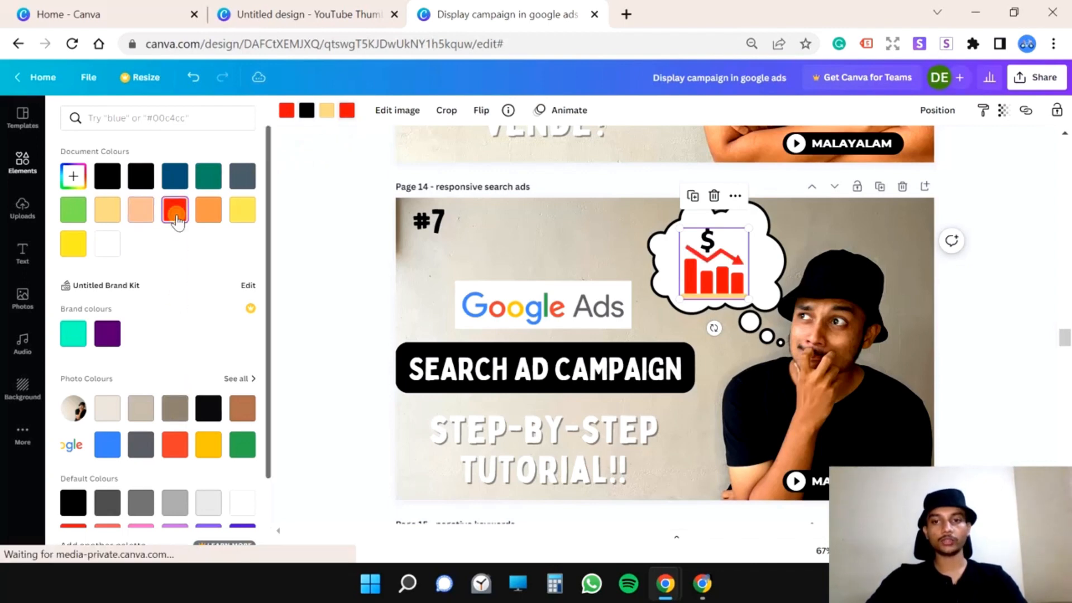
{"action": "left_click", "coordinate": [332, 115]}
{"action": "left_click", "coordinate": [141, 177]}
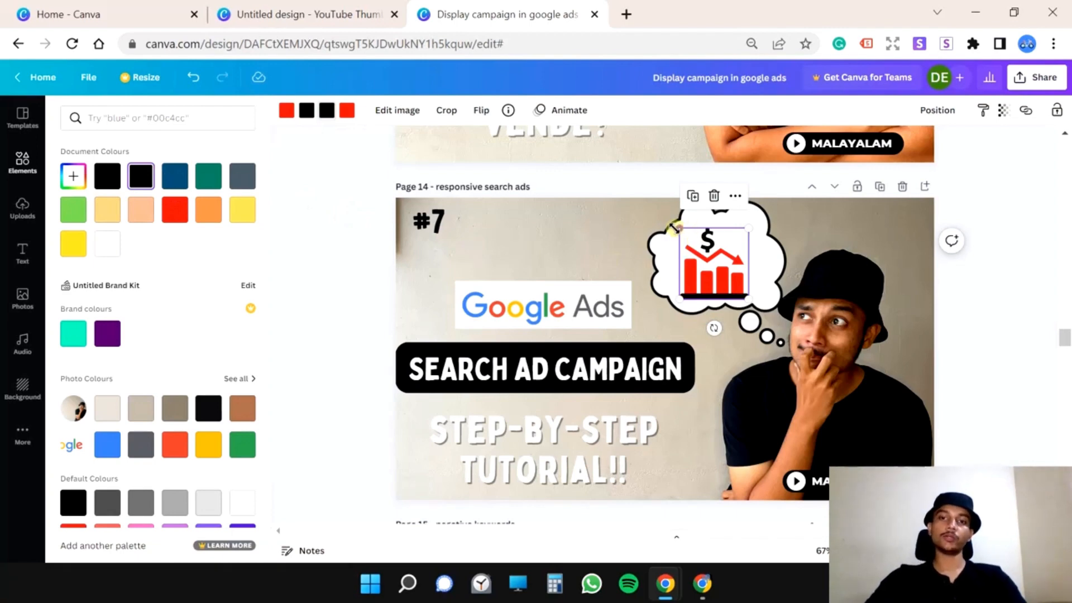
- Enlarge the loss chart graphic inside the thought bubble to about 180 by 186
{"action": "left_click_drag", "start_coordinate": [749, 227], "coordinate": [759, 219]}
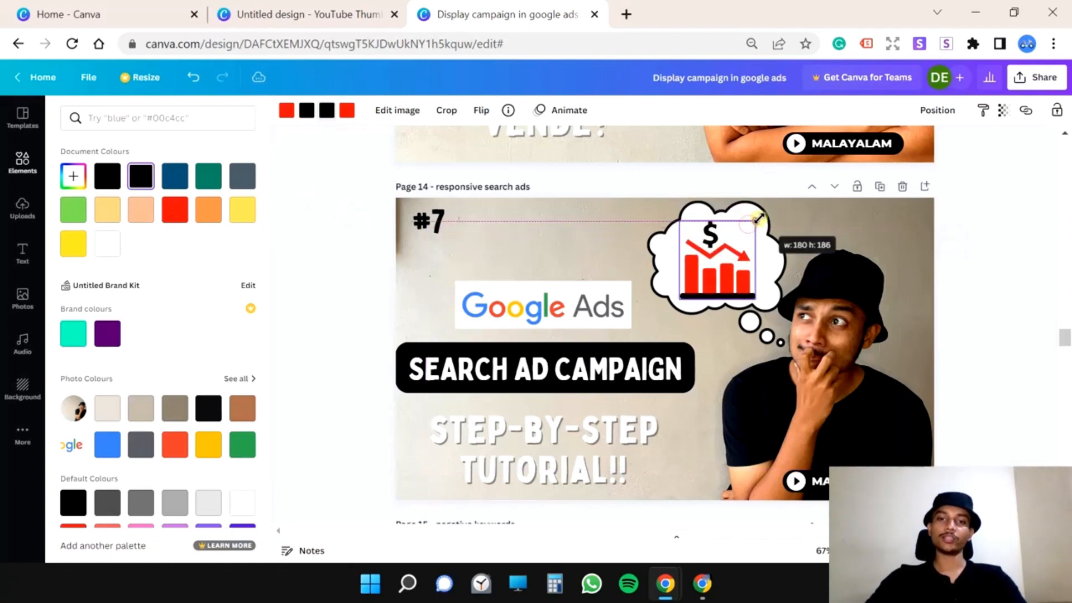
{"action": "left_click", "coordinate": [567, 242]}
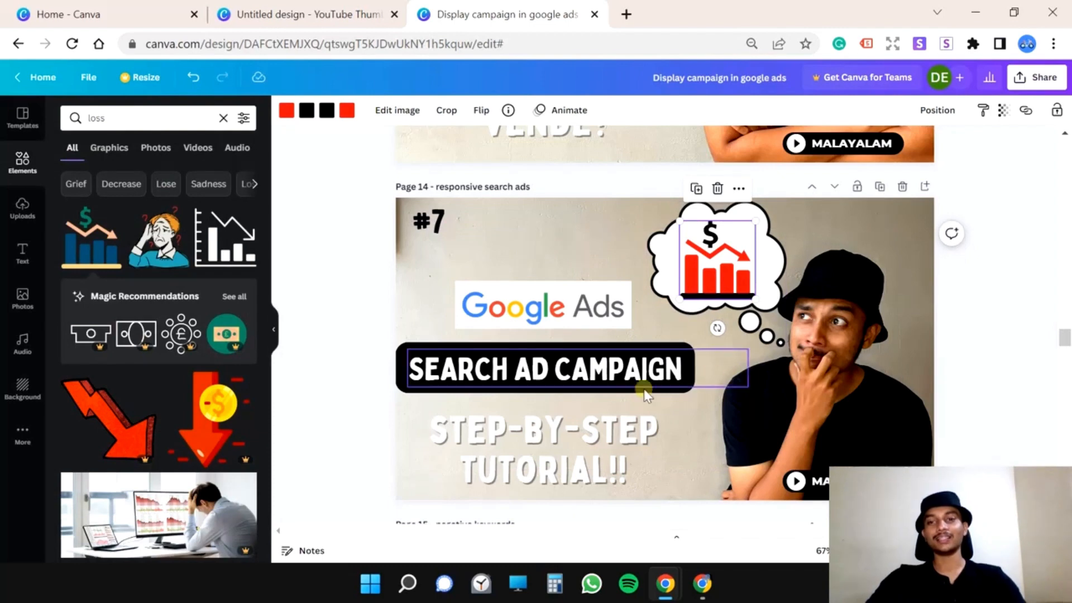
{"action": "scroll", "coordinate": [529, 463], "scroll_direction": "down", "scroll_amount": 2}
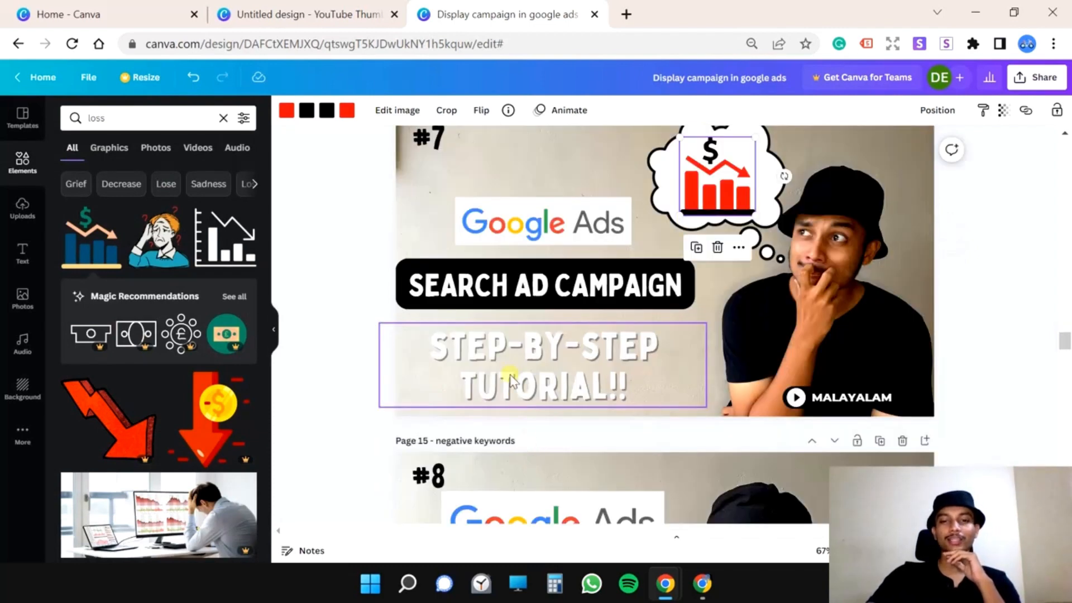
{"action": "scroll", "coordinate": [510, 371], "scroll_direction": "up", "scroll_amount": 2}
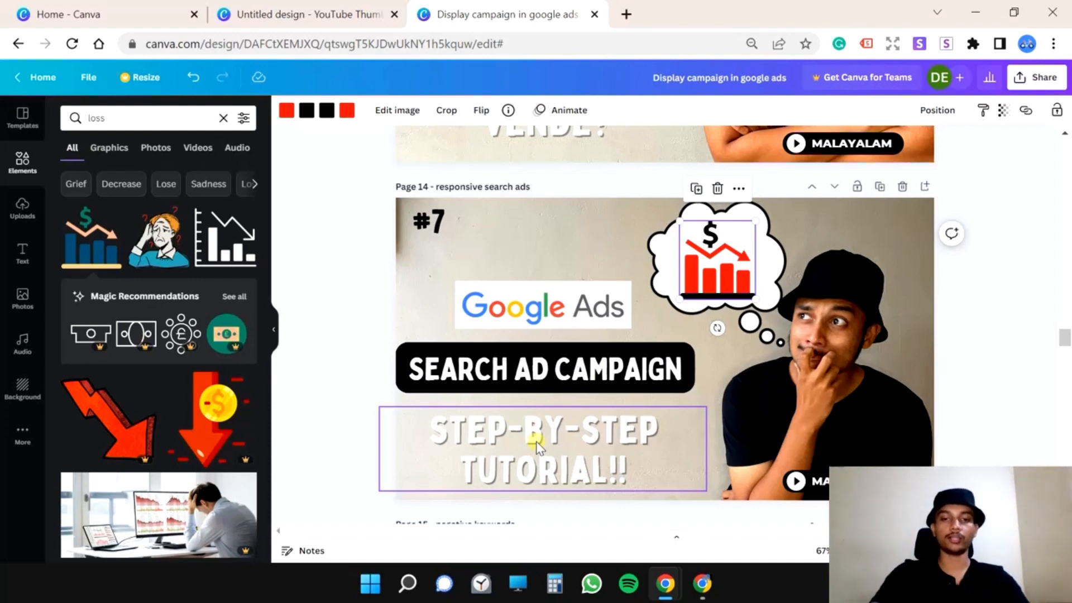
- Replace the white "STEP-BY-STEP TUTORIAL!!" text with "DO IT RIGHT!!!" and nudge it slightly upward
{"action": "double_click", "coordinate": [537, 444]}
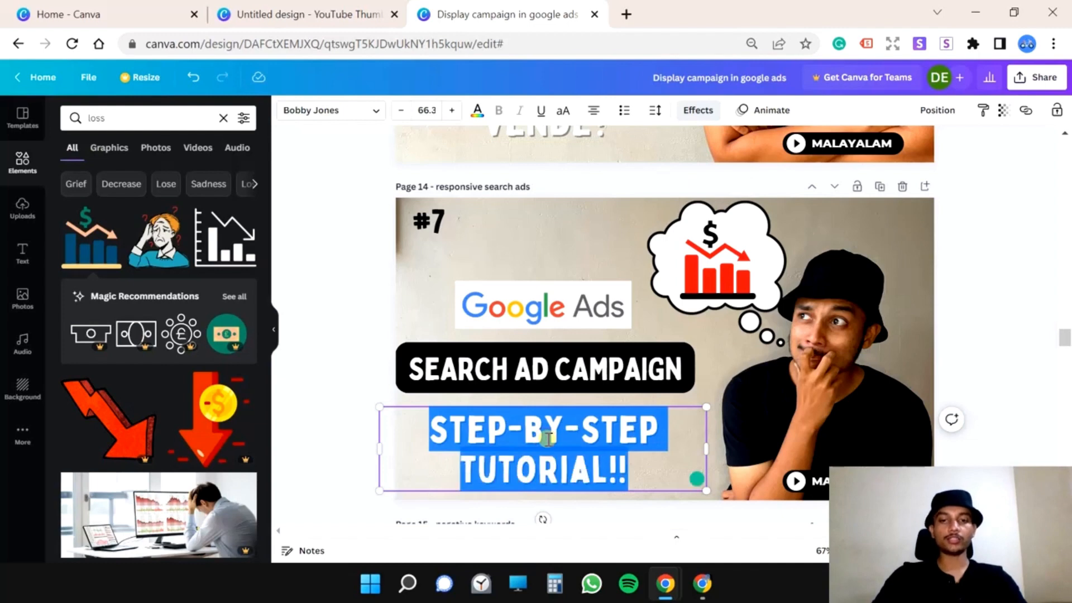
{"action": "type", "text": "DO IT THE"}
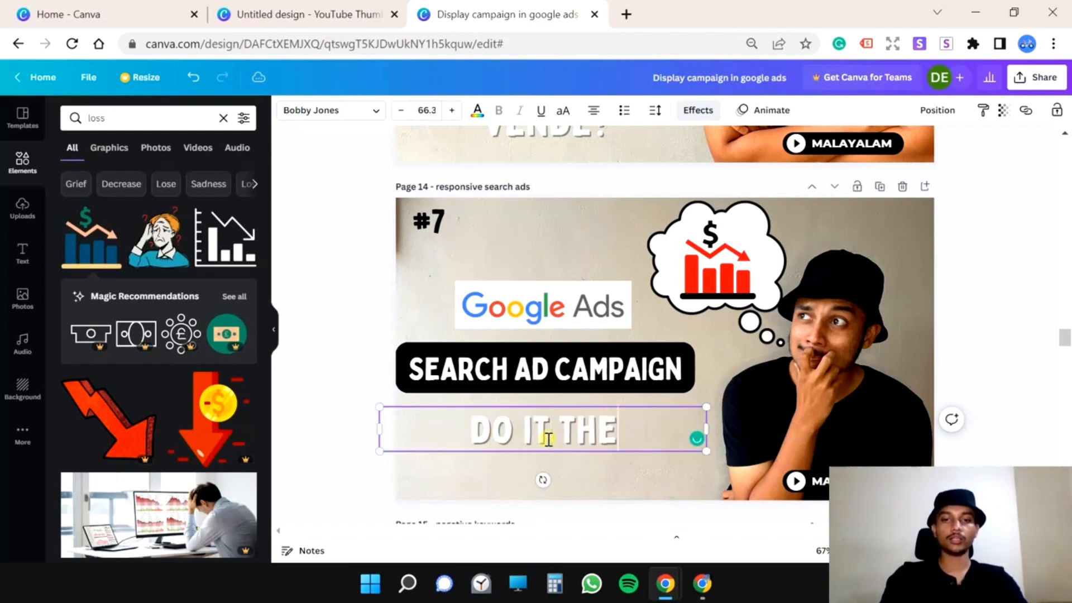
{"action": "type", "text": " RIGHT WA"}
{"action": "key", "text": "BackSpace"}
{"action": "key", "text": "BackSpace"}
{"action": "key", "text": "BackSpace"}
{"action": "key", "text": "BackSpace"}
{"action": "key", "text": "BackSpace"}
{"action": "key", "text": "BackSpace"}
{"action": "key", "text": "BackSpace"}
{"action": "key", "text": "BackSpace"}
{"action": "key", "text": "BackSpace"}
{"action": "key", "text": "BackSpace"}
{"action": "key", "text": "BackSpace"}
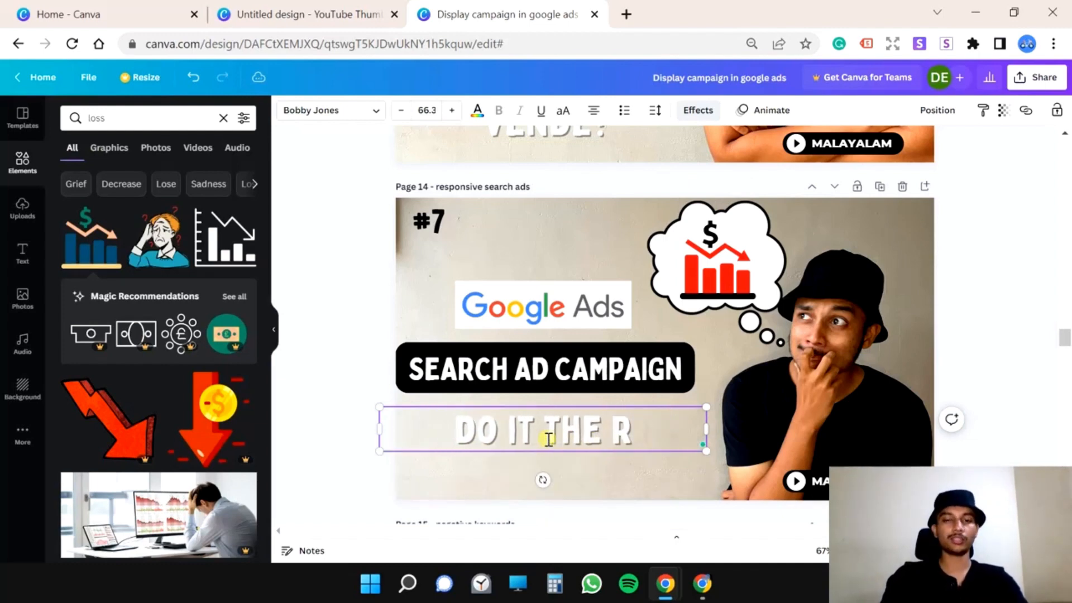
{"action": "key", "text": "BackSpace"}
{"action": "type", "text": "RGI"}
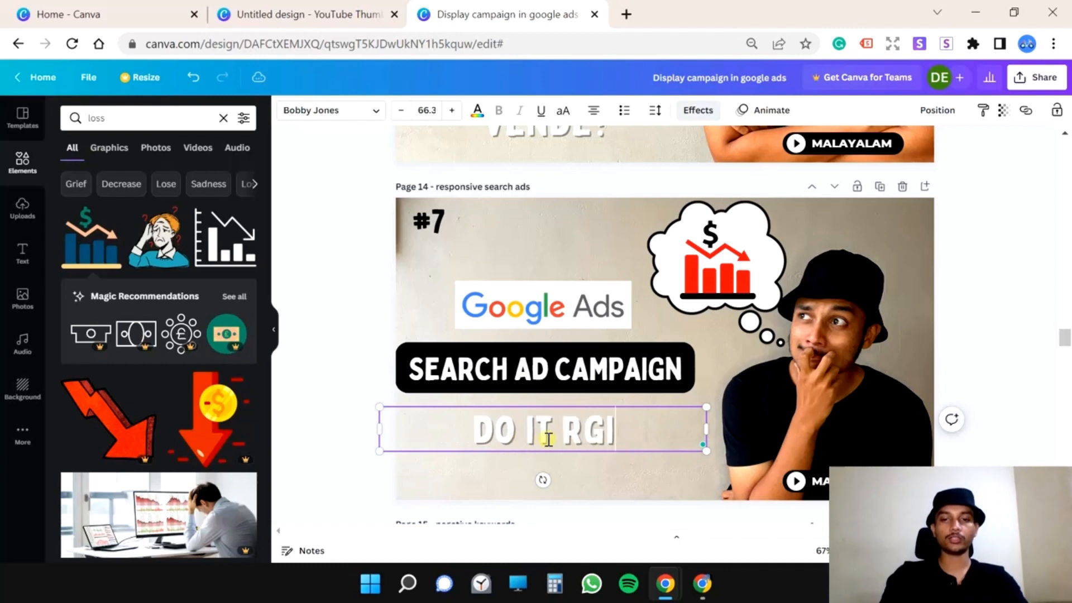
{"action": "key", "text": "BackSpace"}
{"action": "key", "text": "BackSpace"}
{"action": "type", "text": "IGHT!!!"}
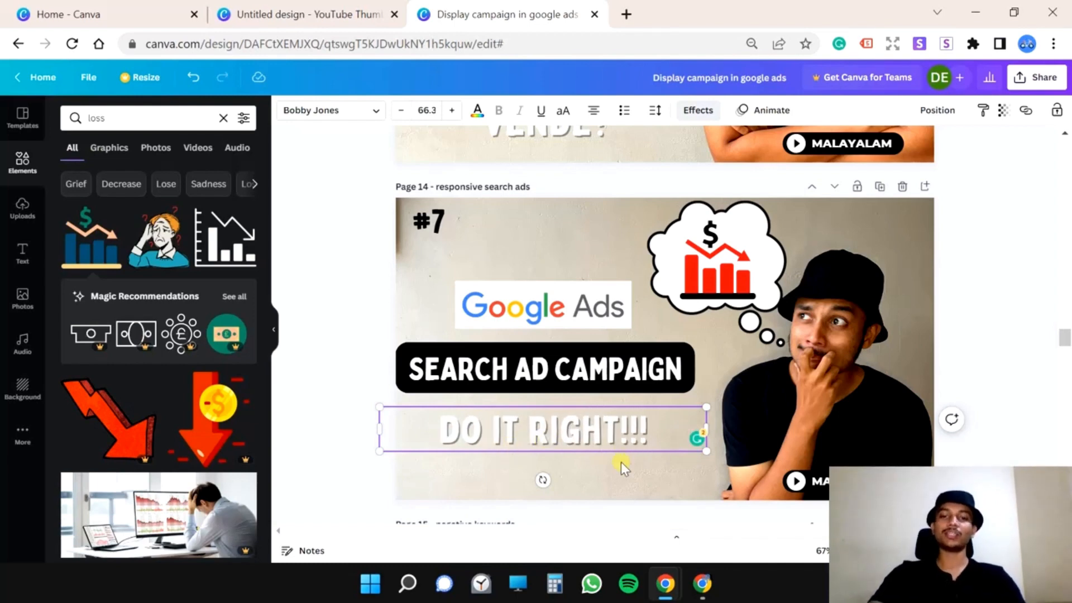
{"action": "left_click", "coordinate": [606, 472]}
{"action": "left_click", "coordinate": [598, 441]}
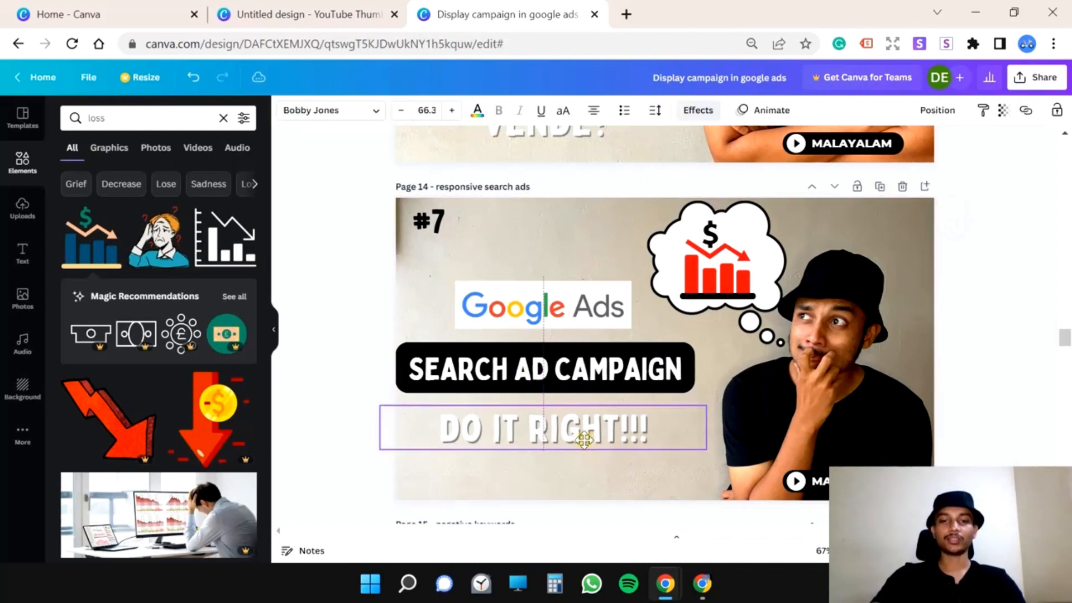
- Add a new text box reading "STEP BY STEP" and place it beneath the "DO IT RIGHT!!!" line
{"action": "left_click", "coordinate": [462, 486]}
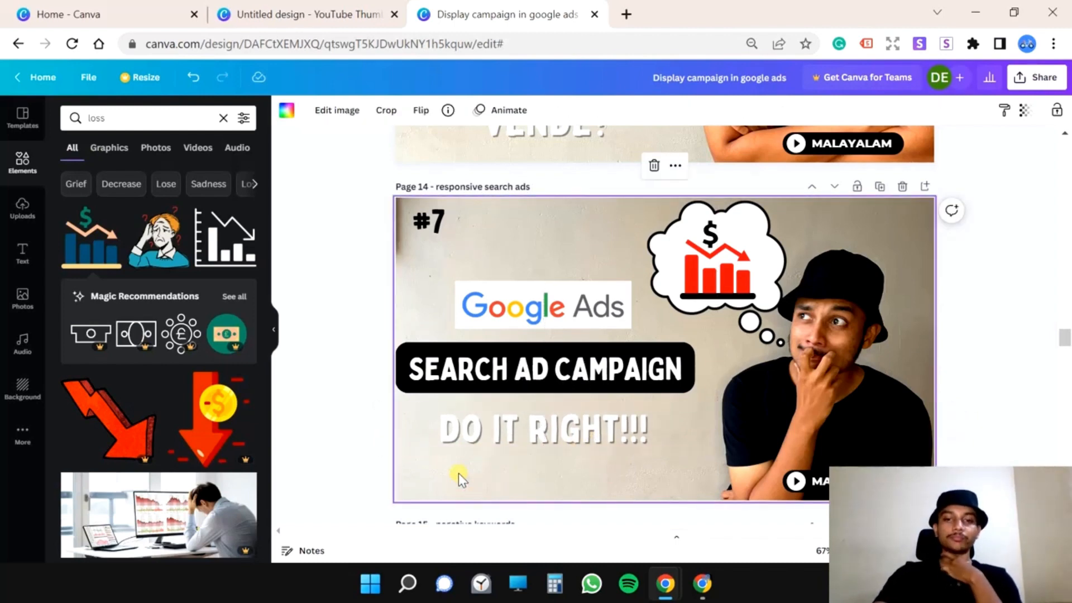
{"action": "type", "text": "t"}
{"action": "type", "text": "STE"}
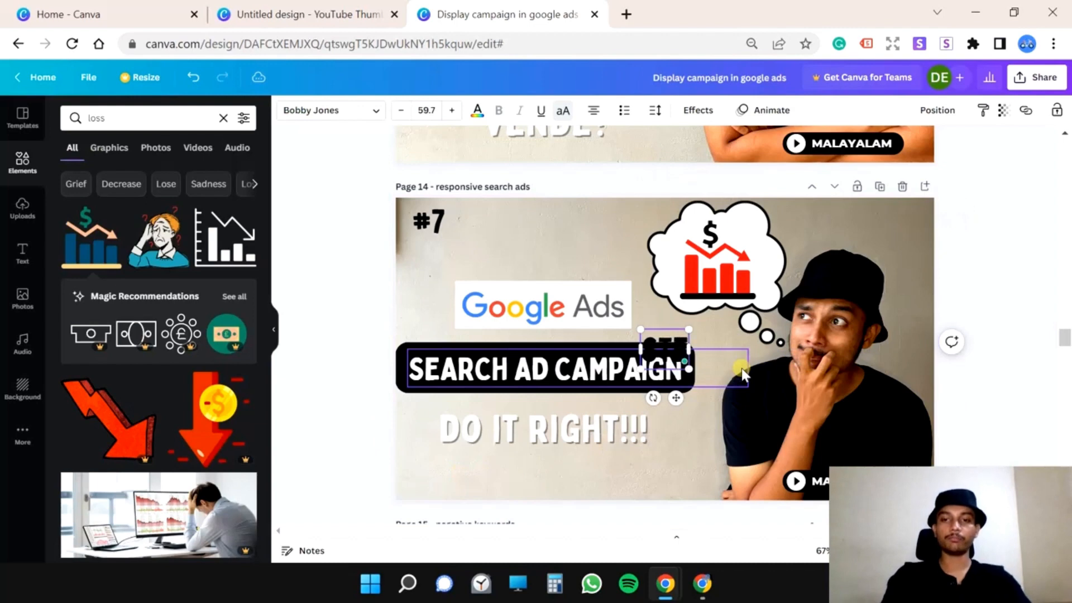
{"action": "left_click_drag", "start_coordinate": [676, 398], "coordinate": [553, 520]}
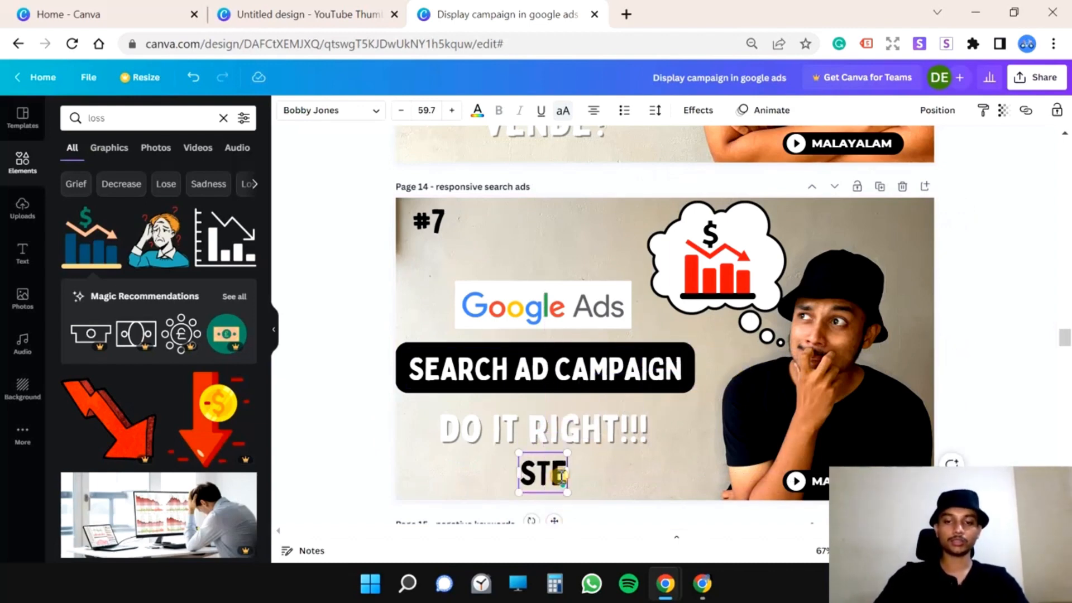
{"action": "type", "text": "P BY STE"}
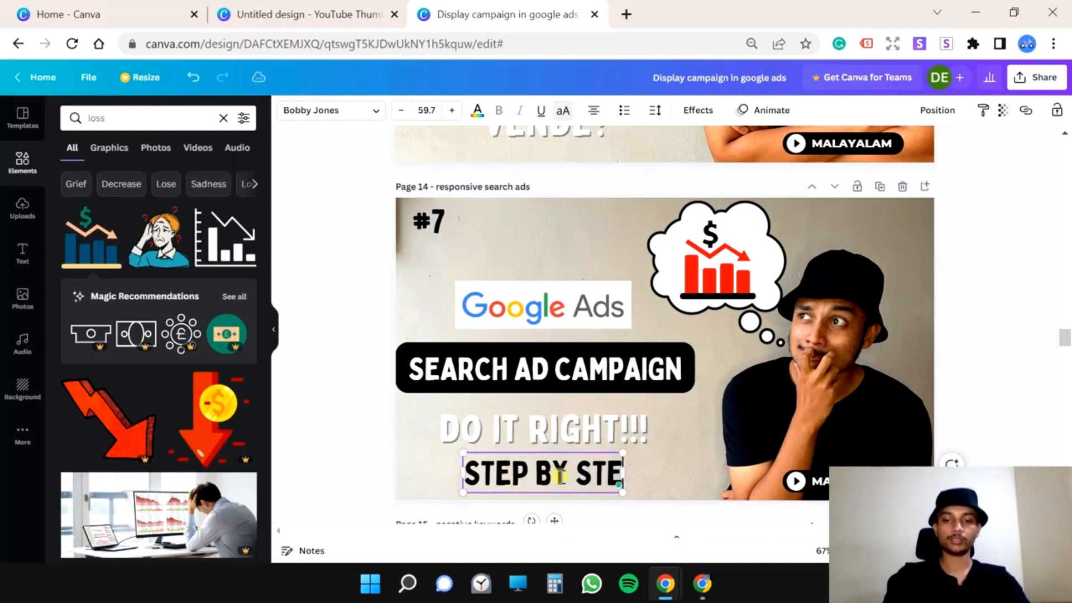
{"action": "type", "text": "P"}
{"action": "key", "text": "Left"}
{"action": "key", "text": "Left"}
{"action": "key", "text": "Left"}
{"action": "key", "text": "Left"}
{"action": "key", "text": "Left"}
{"action": "key", "text": "Left"}
{"action": "key", "text": "Left"}
{"action": "key", "text": "Left"}
{"action": "key", "text": "Left"}
{"action": "key", "text": "Left"}
{"action": "key", "text": "Left"}
{"action": "key", "text": "Left"}
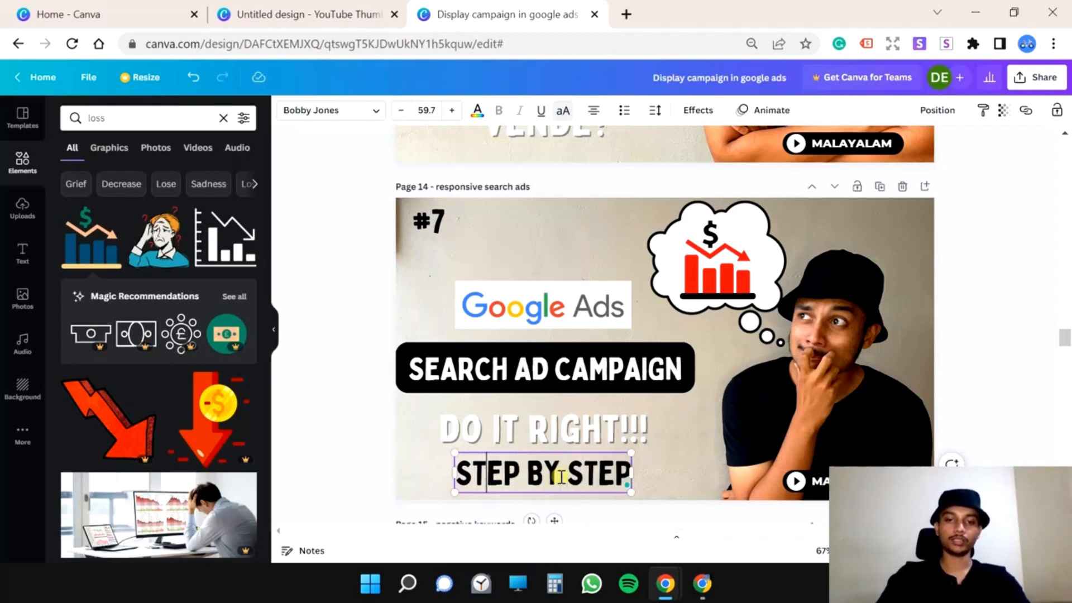
- Set the background effect of the "SEARCH AD CAMPAIGN" text to roundness 17 and spread 9
{"action": "left_click", "coordinate": [565, 366]}
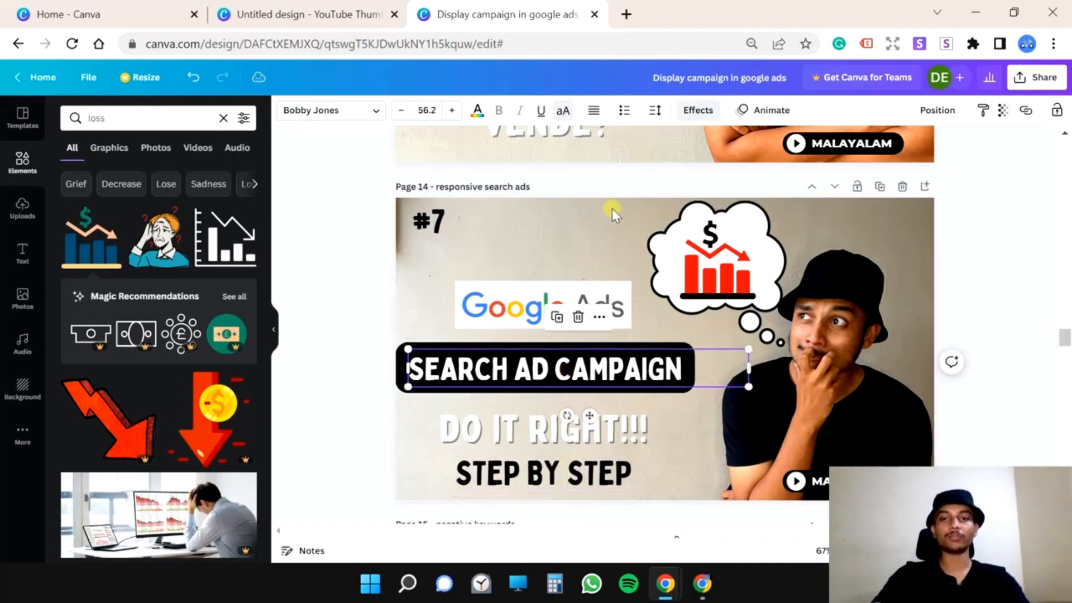
{"action": "left_click", "coordinate": [700, 110]}
{"action": "left_click_drag", "start_coordinate": [152, 430], "coordinate": [94, 430]}
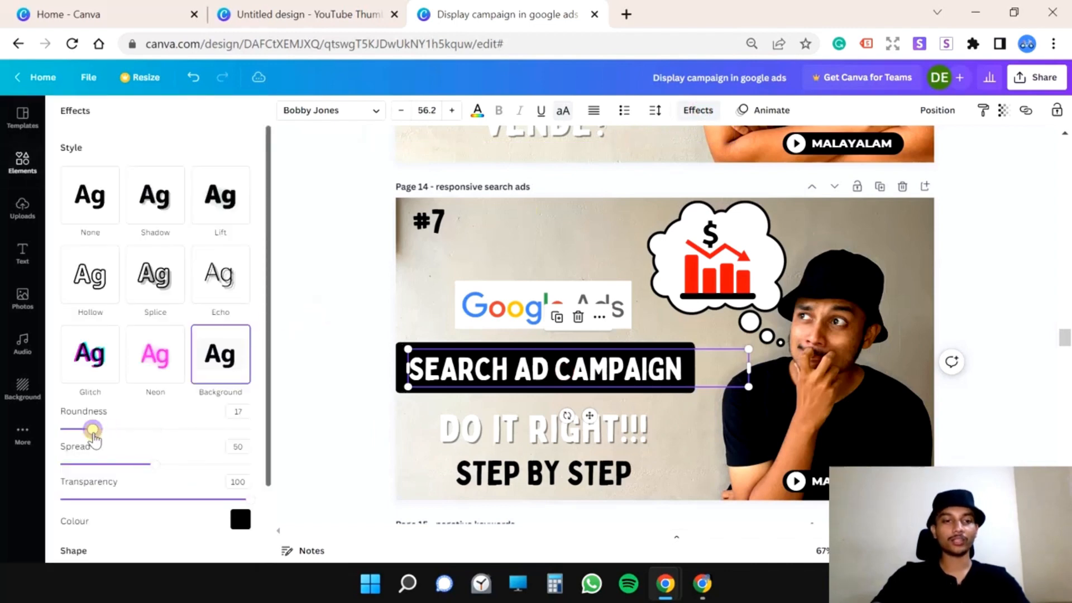
{"action": "left_click_drag", "start_coordinate": [152, 464], "coordinate": [77, 464]}
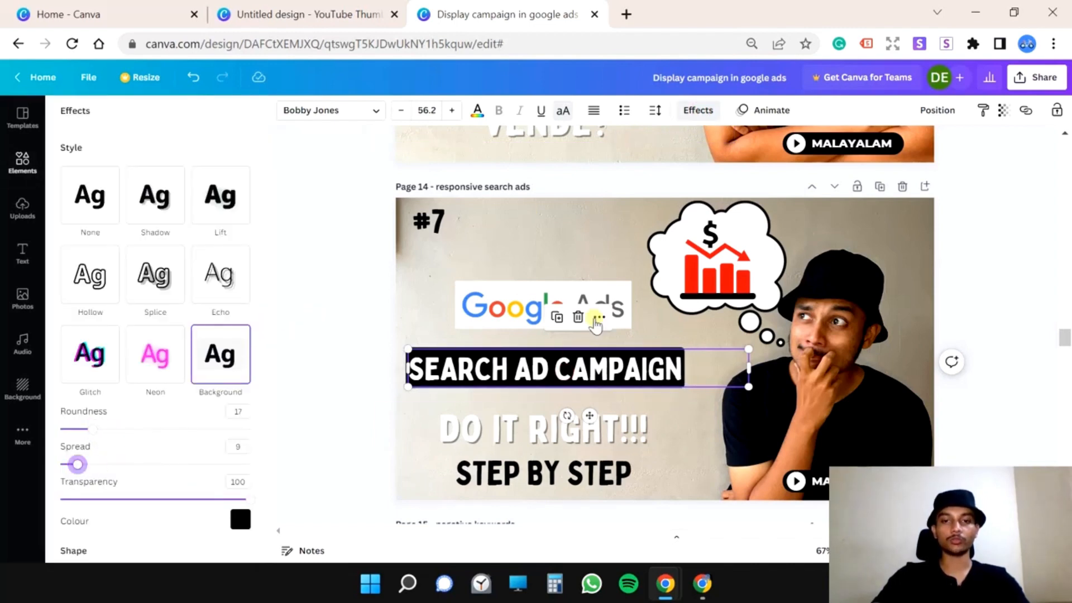
- Enlarge the Google Ads logo and move the "SEARCH AD CAMPAIGN" label up close beneath it
{"action": "left_click", "coordinate": [513, 306]}
{"action": "left_click_drag", "start_coordinate": [445, 278], "coordinate": [437, 275]}
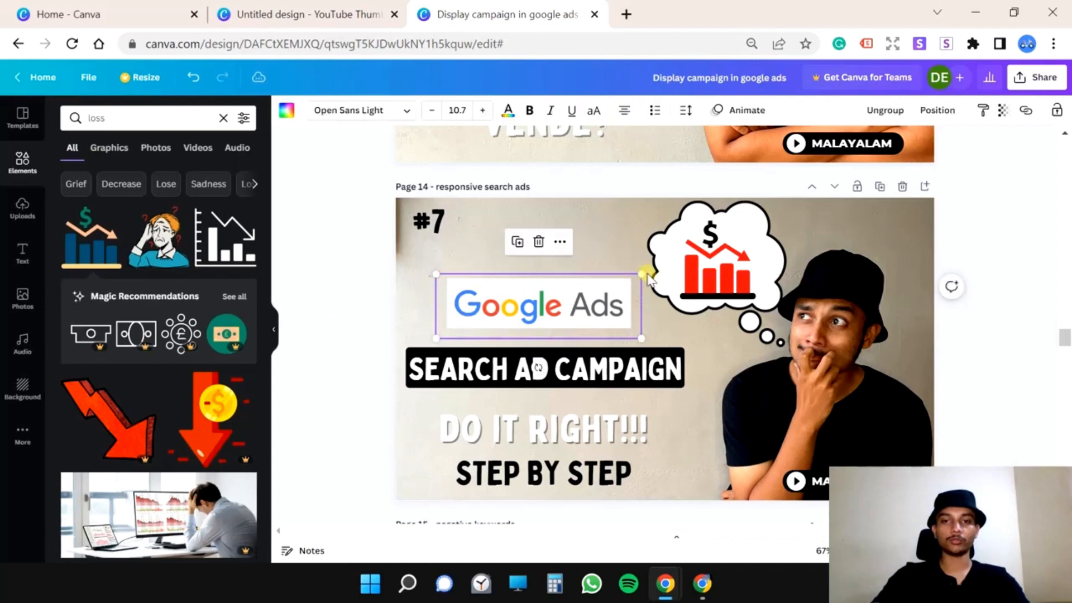
{"action": "left_click_drag", "start_coordinate": [640, 274], "coordinate": [655, 271]}
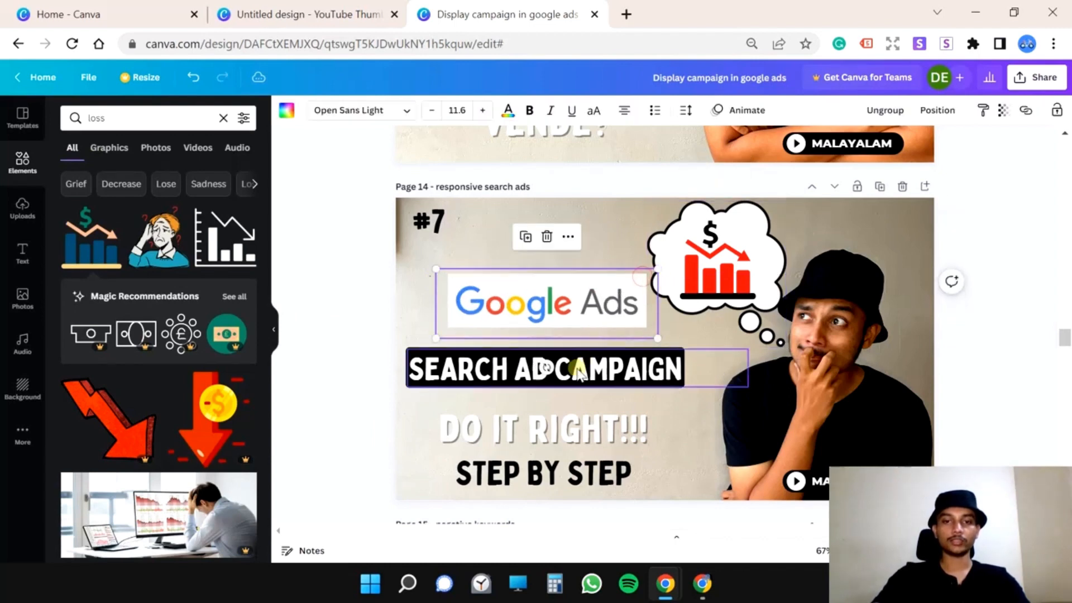
{"action": "left_click_drag", "start_coordinate": [577, 368], "coordinate": [580, 357]}
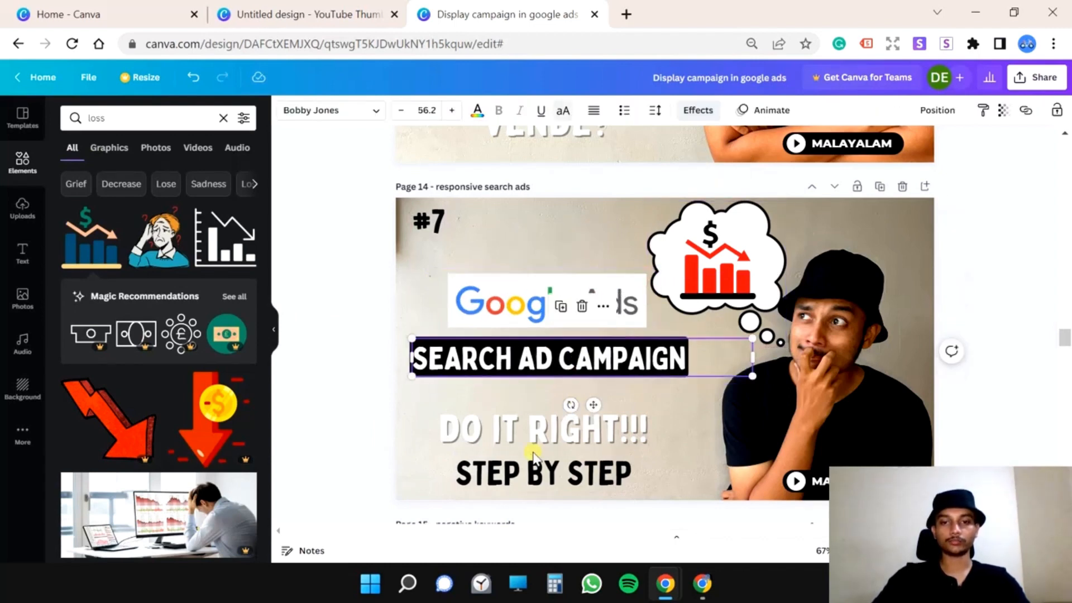
- Move the "DO IT RIGHT!!!" text up under the "SEARCH AD CAMPAIGN" label and enlarge it on both sides
{"action": "left_click_drag", "start_coordinate": [537, 430], "coordinate": [537, 414]}
{"action": "left_click_drag", "start_coordinate": [706, 389], "coordinate": [727, 385]}
{"action": "left_click_drag", "start_coordinate": [377, 429], "coordinate": [354, 437]}
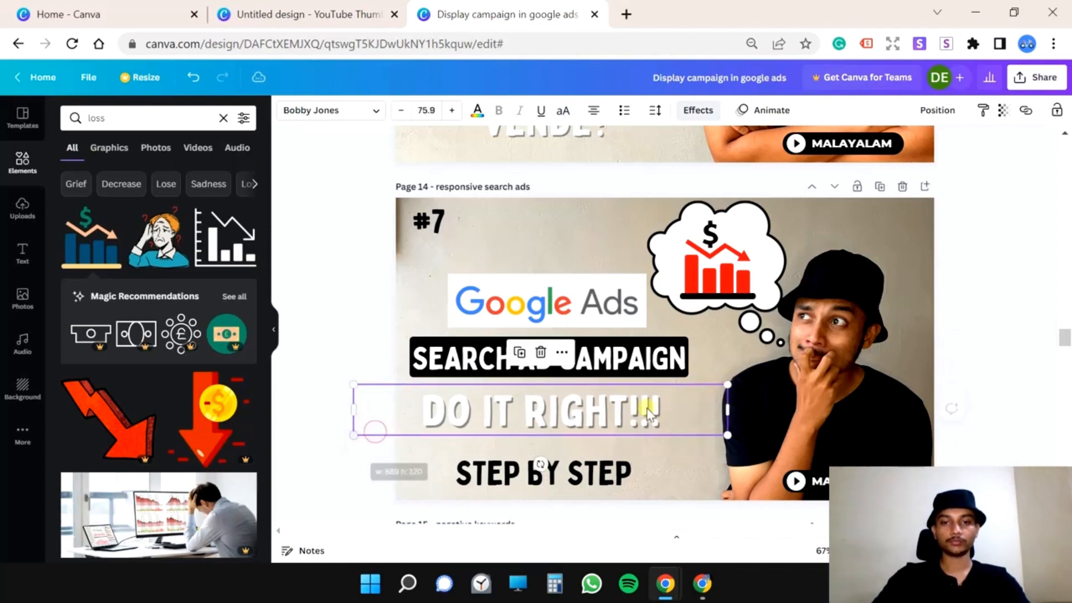
{"action": "left_click_drag", "start_coordinate": [727, 384], "coordinate": [735, 386]}
- Move the "STEP BY STEP" text slightly up and hyphenate it to "STEP-BY-STEP"
{"action": "left_click", "coordinate": [558, 464]}
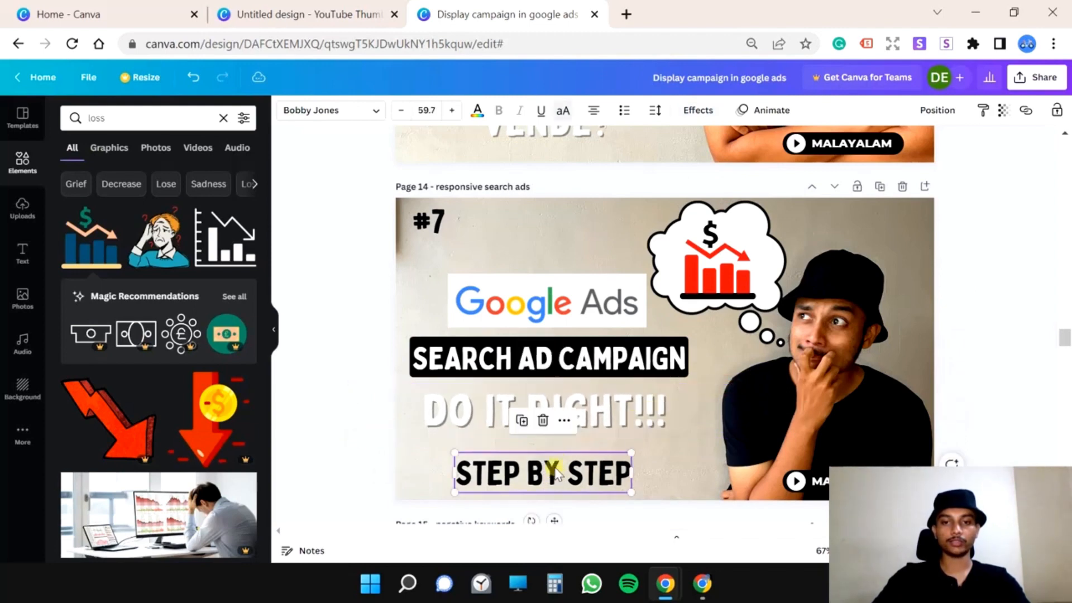
{"action": "double_click", "coordinate": [530, 462]}
{"action": "left_click", "coordinate": [527, 462]}
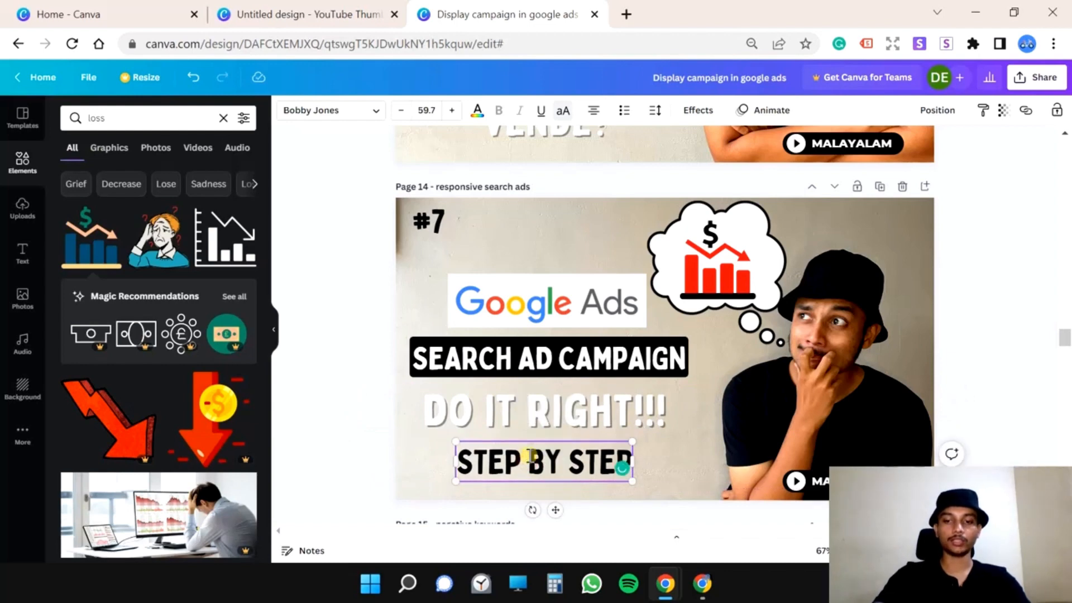
{"action": "key", "text": "BackSpace"}
{"action": "type", "text": "-"}
{"action": "key", "text": "Right"}
{"action": "key", "text": "BackSpace"}
{"action": "type", "text": "-"}
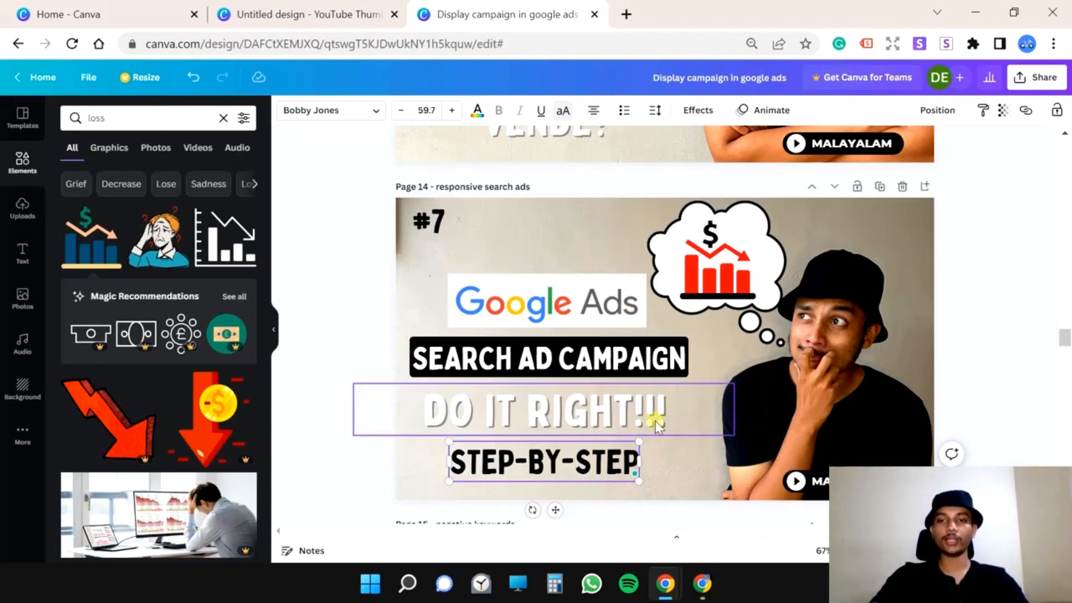
- On the negative keywords page, detach the man's photo from the page background and crop its right edge
{"action": "left_click", "coordinate": [524, 305]}
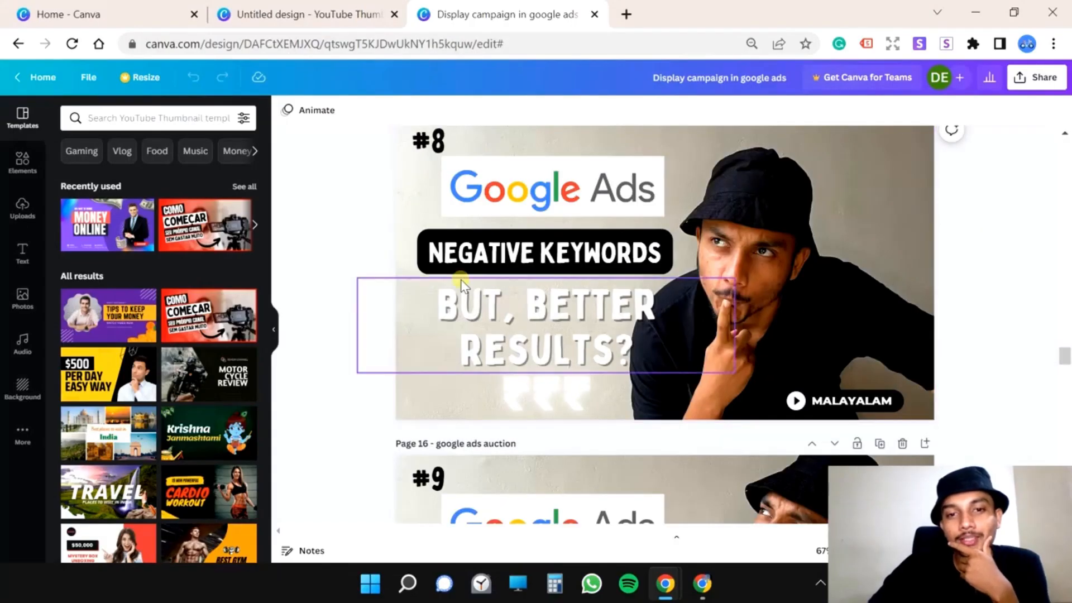
{"action": "scroll", "coordinate": [464, 285], "scroll_direction": "up", "scroll_amount": 2}
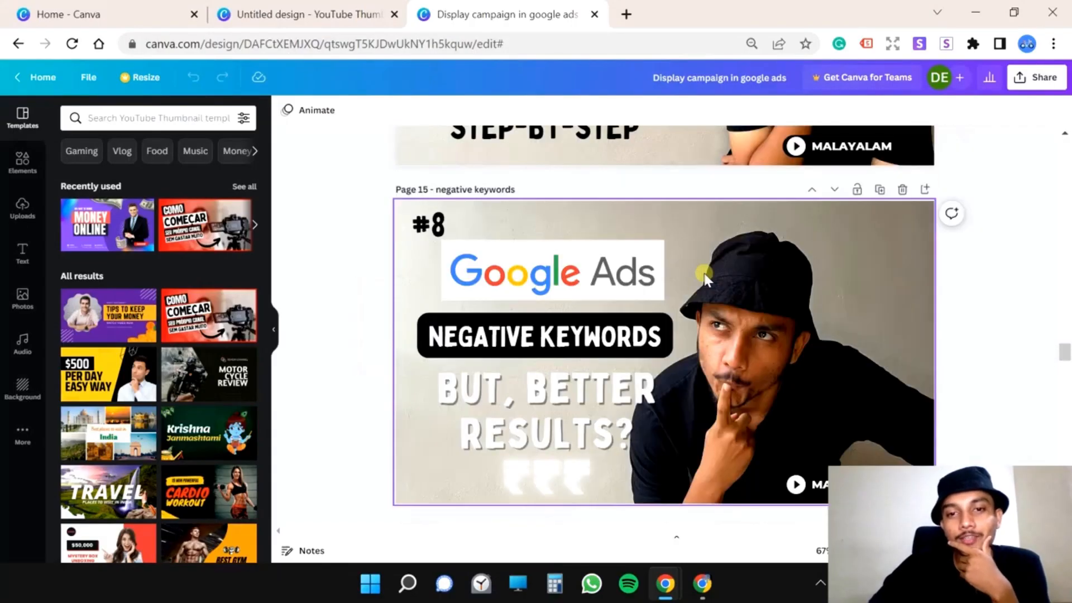
{"action": "left_click", "coordinate": [273, 333]}
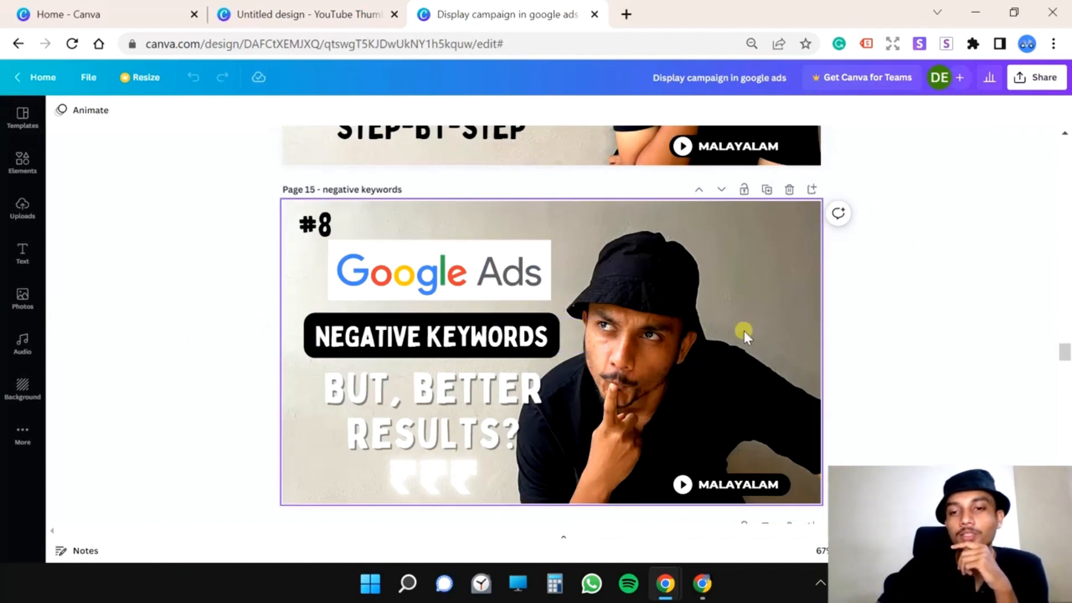
{"action": "double_click", "coordinate": [635, 271]}
{"action": "right_click", "coordinate": [636, 272]}
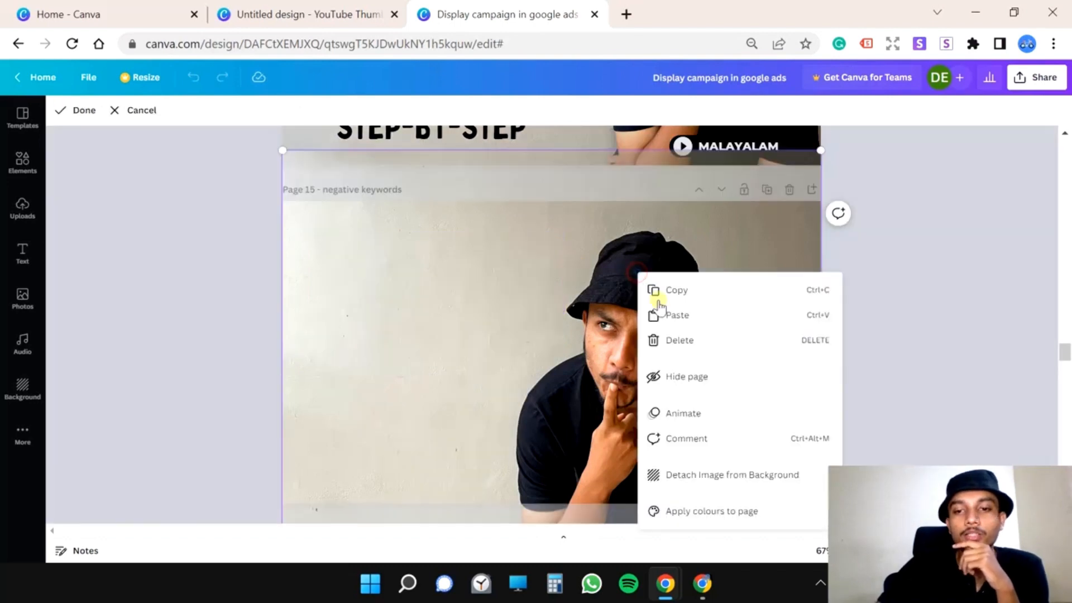
{"action": "left_click", "coordinate": [706, 474]}
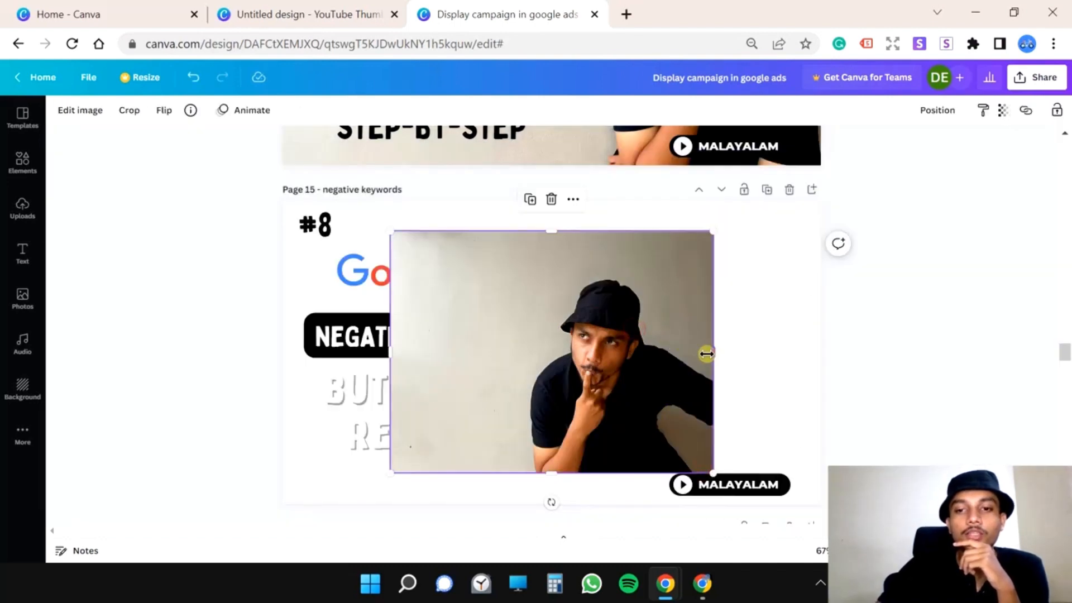
{"action": "left_click_drag", "start_coordinate": [712, 352], "coordinate": [660, 364]}
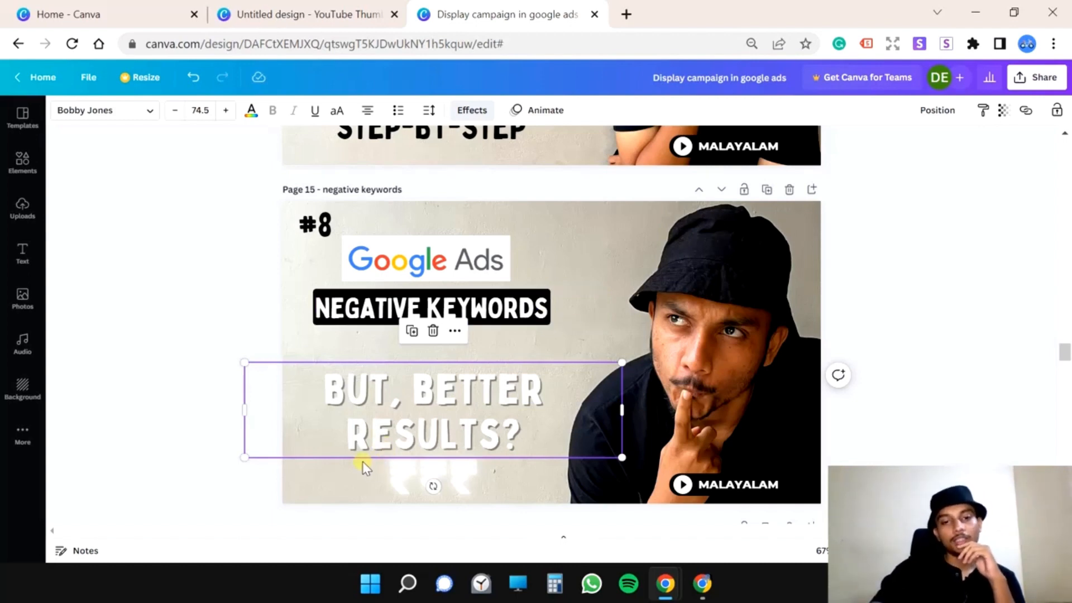
- Delete the white quote-mark graphic and the "BUT, BETTER RESULTS?" text from the negative keywords page
{"action": "left_click_drag", "start_coordinate": [403, 429], "coordinate": [409, 413]}
{"action": "left_click", "coordinate": [389, 450]}
{"action": "key", "text": "Delete"}
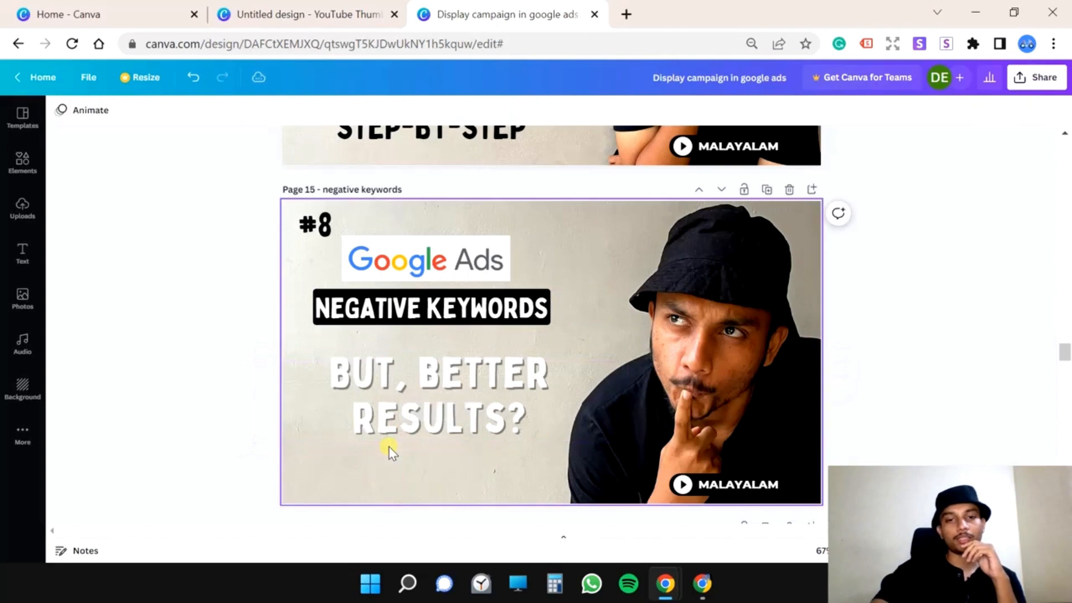
{"action": "left_click", "coordinate": [393, 410]}
{"action": "key", "text": "Delete"}
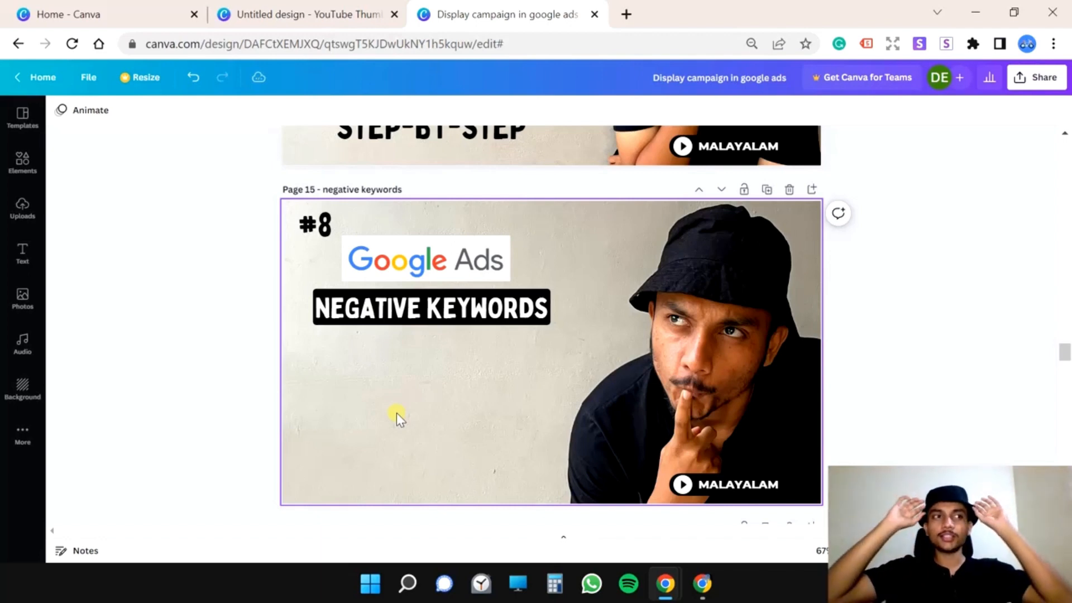
- Search the elements for "danger", insert the red warning triangle, and place it below the "NEGATIVE KEYWORDS" label
{"action": "left_click", "coordinate": [23, 165]}
{"action": "left_click", "coordinate": [91, 246]}
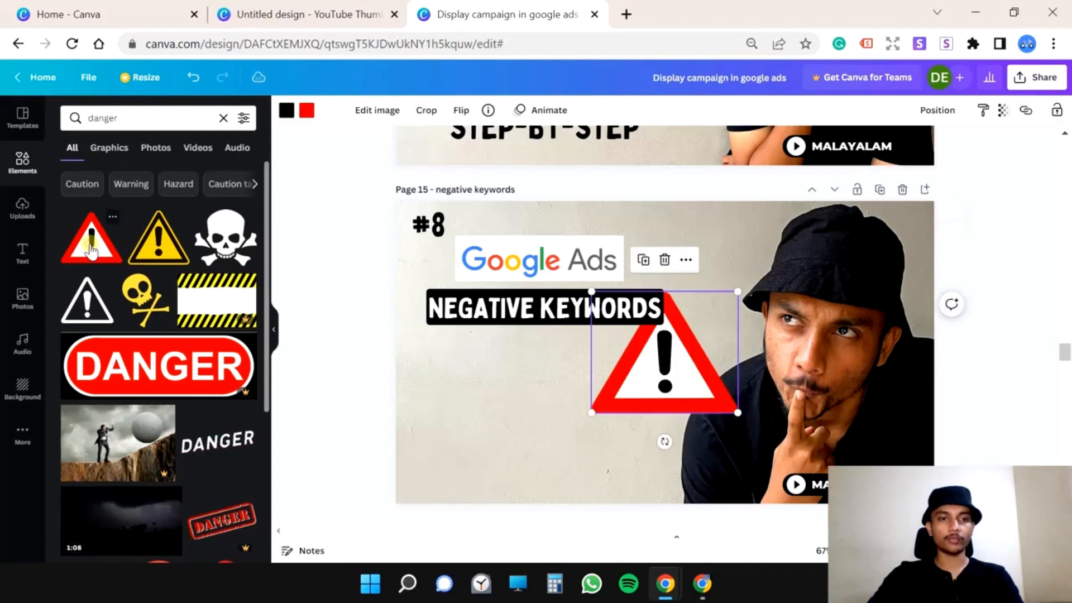
{"action": "left_click_drag", "start_coordinate": [646, 371], "coordinate": [464, 432]}
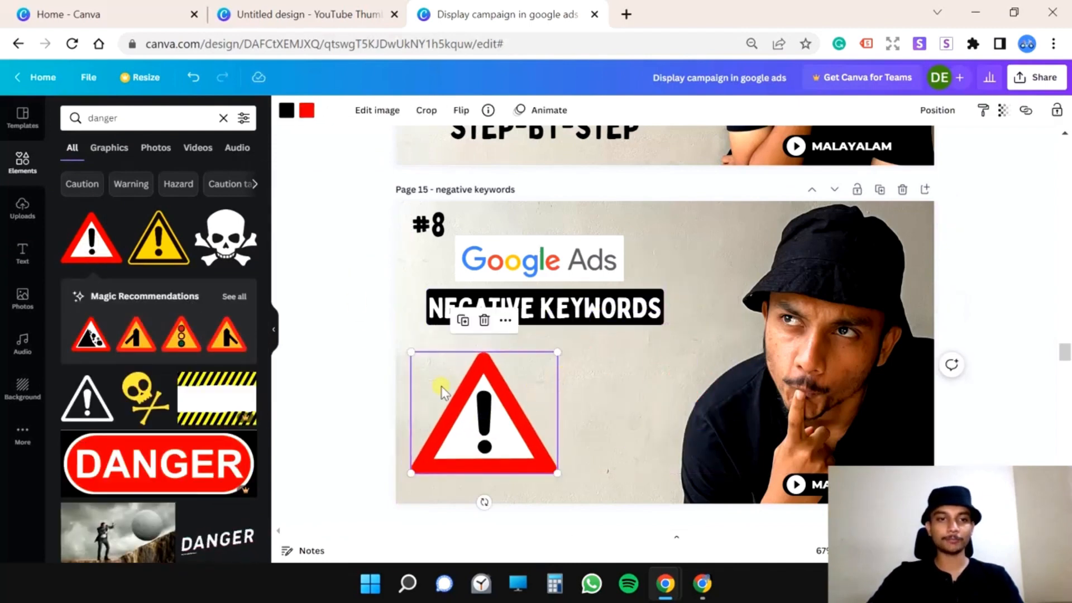
- Shrink the red warning triangle slightly and centre it beneath the "NEGATIVE KEYWORDS" label
{"action": "scroll", "coordinate": [177, 355], "scroll_direction": "down", "scroll_amount": 3}
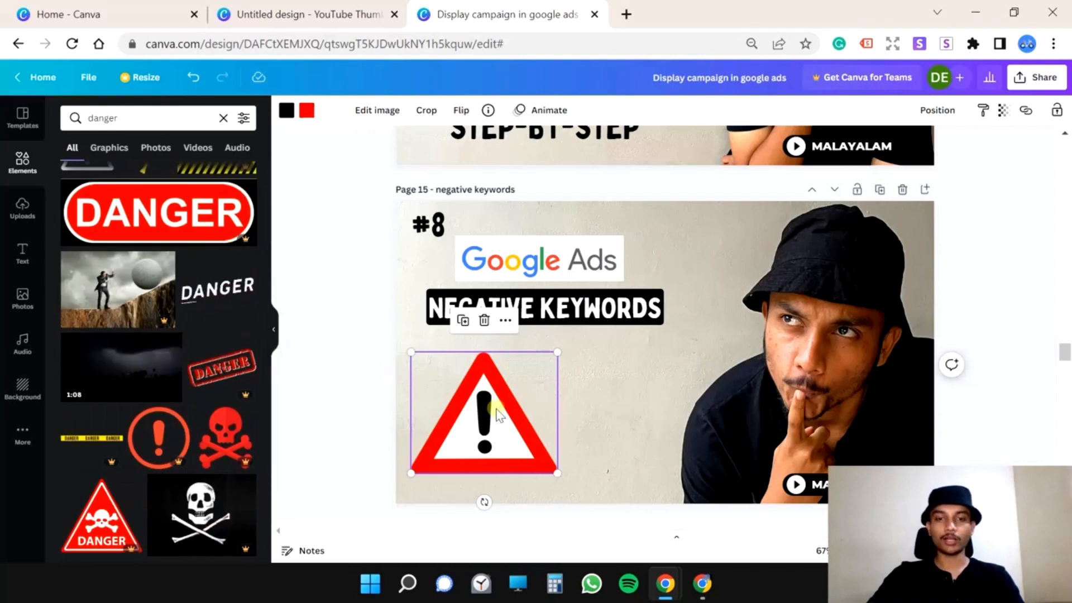
{"action": "left_click_drag", "start_coordinate": [558, 353], "coordinate": [540, 368]}
{"action": "left_click_drag", "start_coordinate": [468, 417], "coordinate": [531, 379]}
{"action": "left_click", "coordinate": [421, 475]}
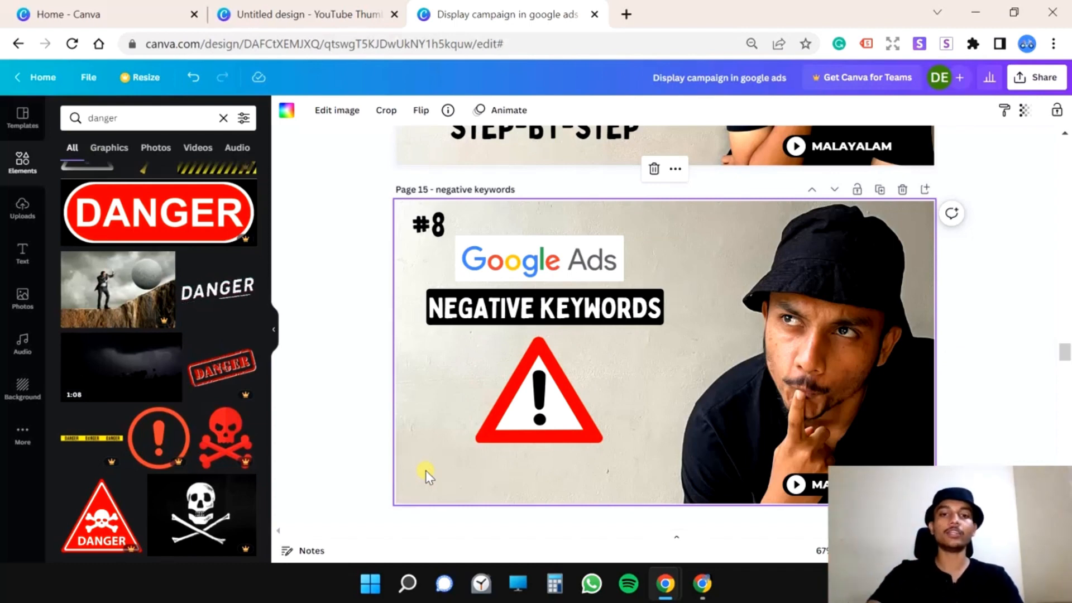
- Enlarge the "NEGATIVE KEYWORDS" label to font size 55.6 and nudge it slightly down below the Google Ads logo
{"action": "left_click", "coordinate": [430, 305]}
{"action": "left_click_drag", "start_coordinate": [428, 290], "coordinate": [412, 288]}
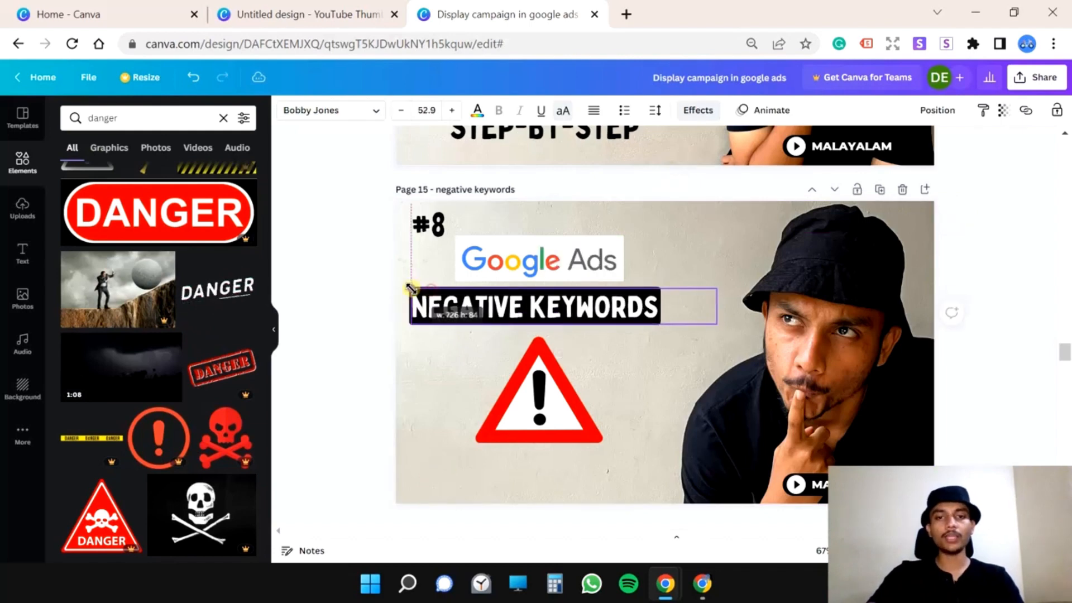
{"action": "left_click_drag", "start_coordinate": [717, 288], "coordinate": [730, 283]}
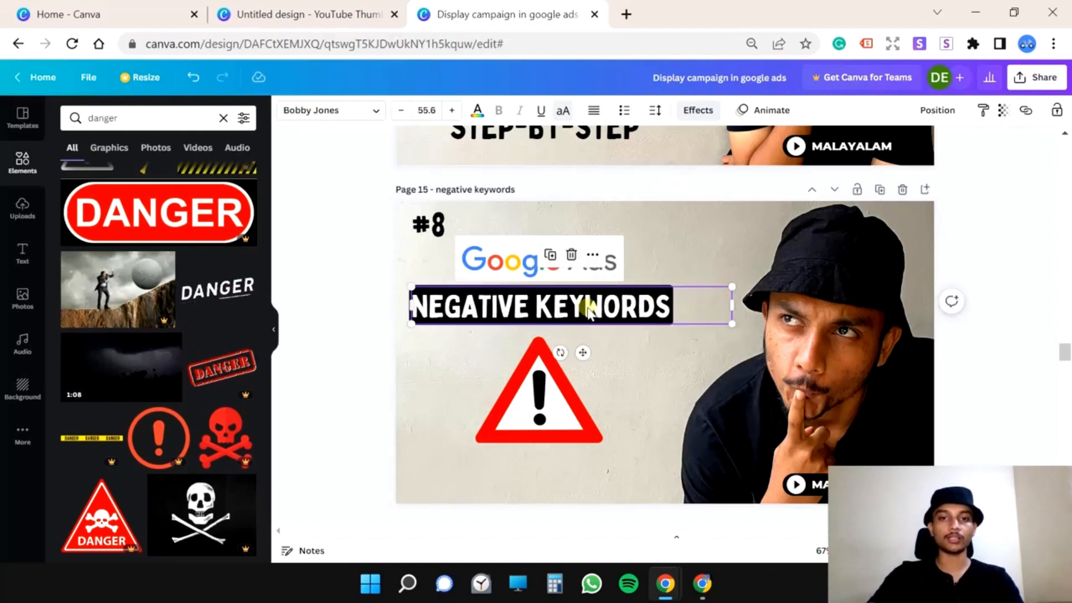
{"action": "mouse_move", "coordinate": [588, 309]}
{"action": "left_mouse_down"}
{"action": "mouse_move", "coordinate": [605, 311]}
{"action": "mouse_move", "coordinate": [588, 313]}
{"action": "left_mouse_up"}
{"action": "left_click", "coordinate": [491, 474]}
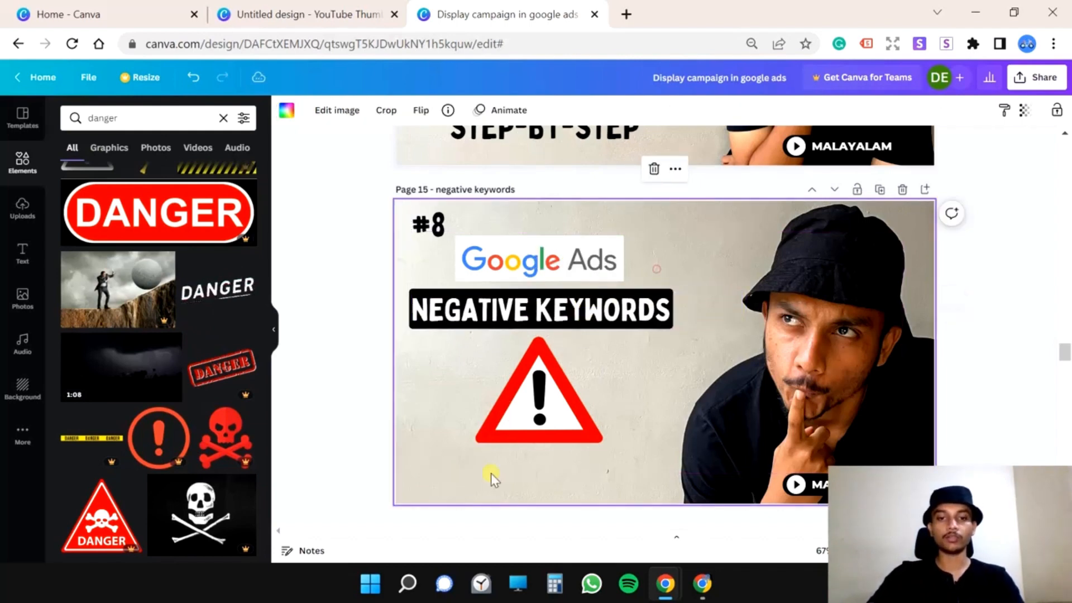
- Add the text "NO FAKE CLICKS ALLOWED!!", wrap it onto two lines and place it beneath the warning triangle
{"action": "type", "text": "t"}
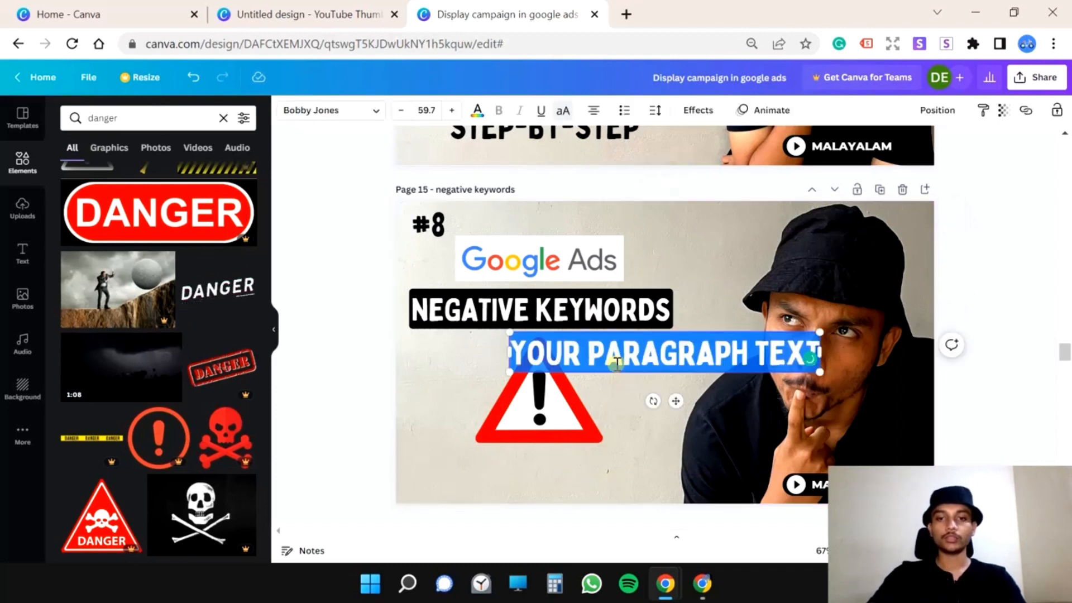
{"action": "type", "text": "NO FA"}
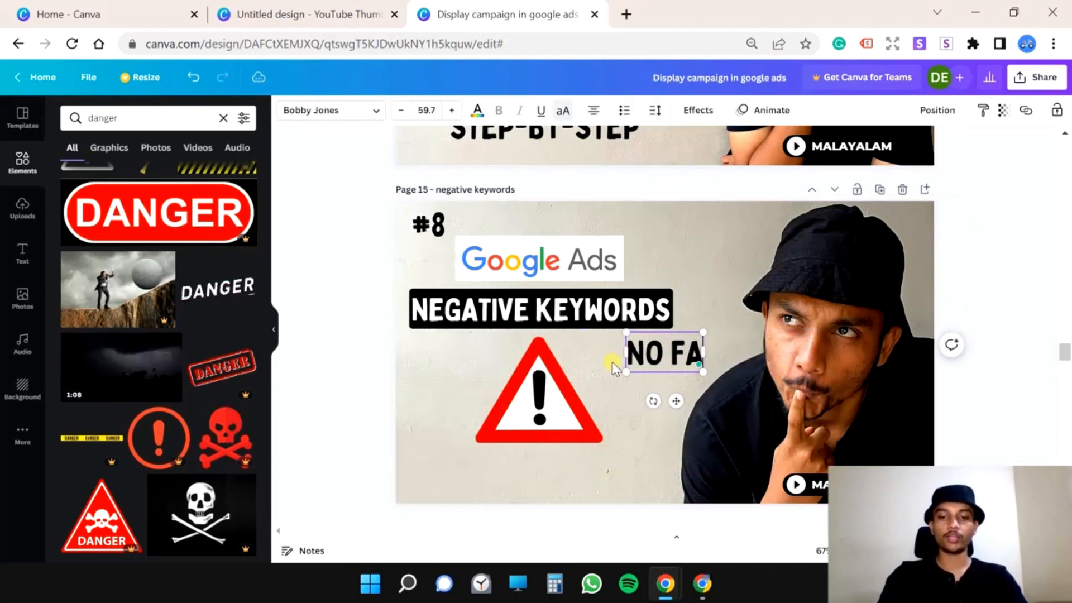
{"action": "type", "text": "KE CLICKS ALLOW"}
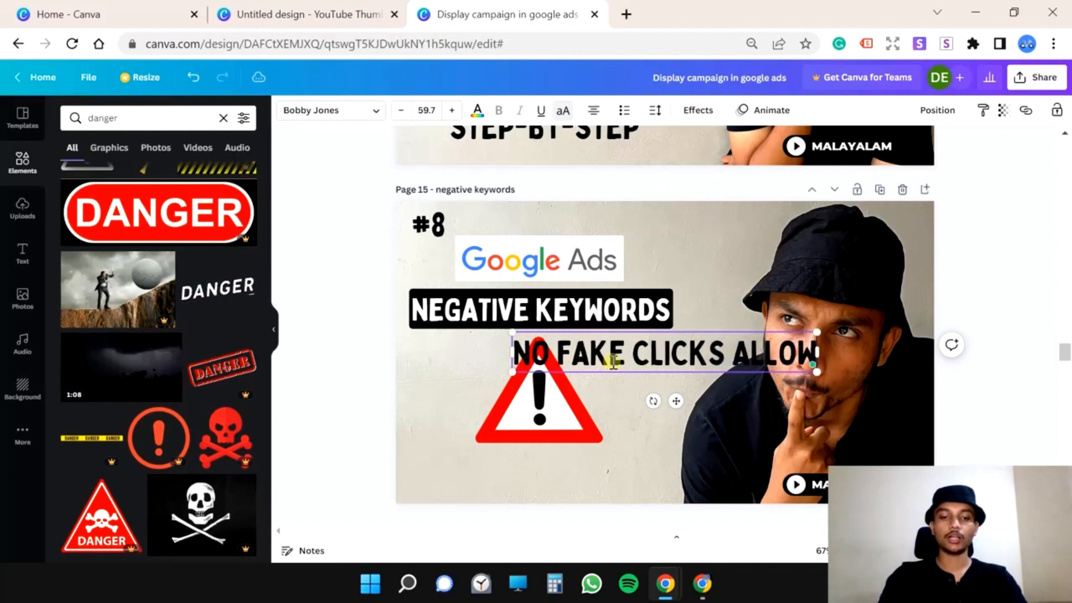
{"action": "type", "text": "ED!!"}
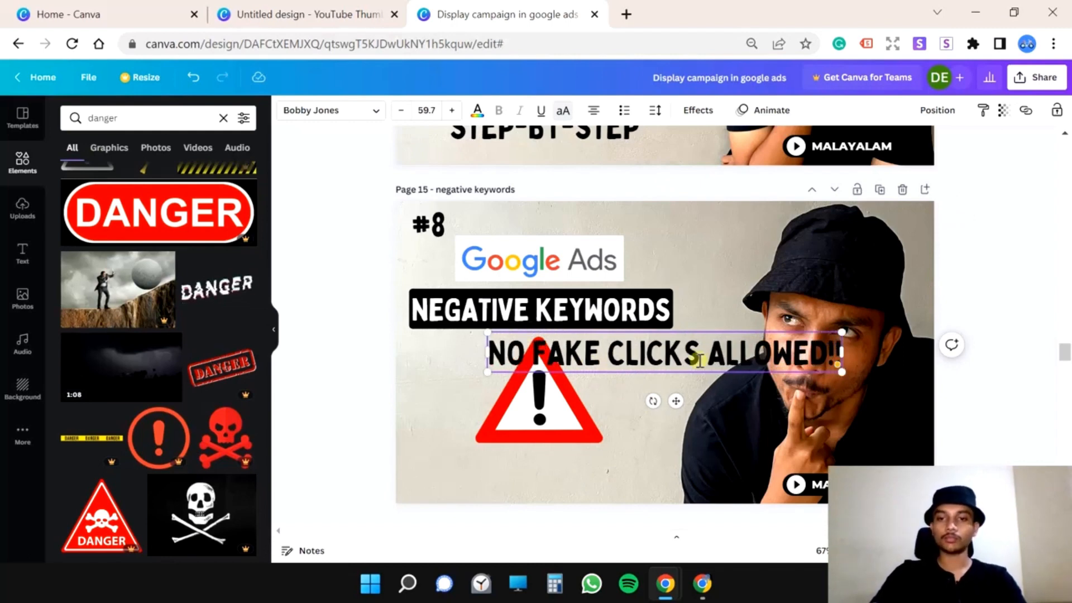
{"action": "left_click_drag", "start_coordinate": [679, 391], "coordinate": [631, 401]}
{"action": "left_click_drag", "start_coordinate": [748, 332], "coordinate": [620, 447]}
- Shrink the warning triangle further and move the "NO FAKE CLICKS ALLOWED!!" text up so both fit on the page
{"action": "left_click", "coordinate": [541, 396]}
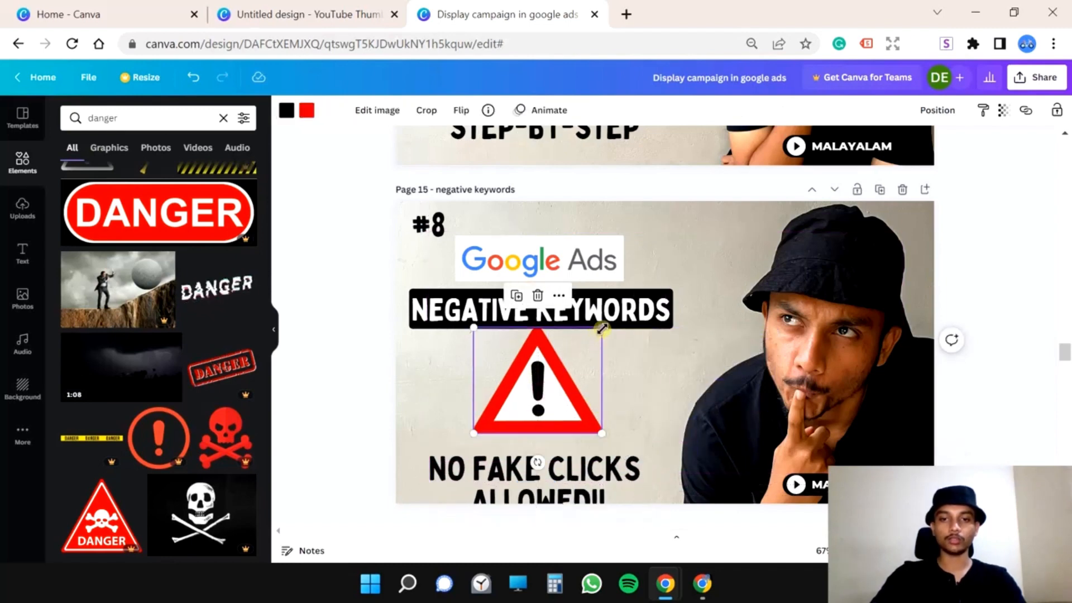
{"action": "left_click_drag", "start_coordinate": [604, 336], "coordinate": [574, 354]}
{"action": "left_click_drag", "start_coordinate": [525, 411], "coordinate": [530, 394]}
{"action": "left_click_drag", "start_coordinate": [522, 467], "coordinate": [555, 454]}
- Colour the word "CLICKS" white in the "NO FAKE CLICKS ALLOWED!!" text
{"action": "double_click", "coordinate": [586, 462]}
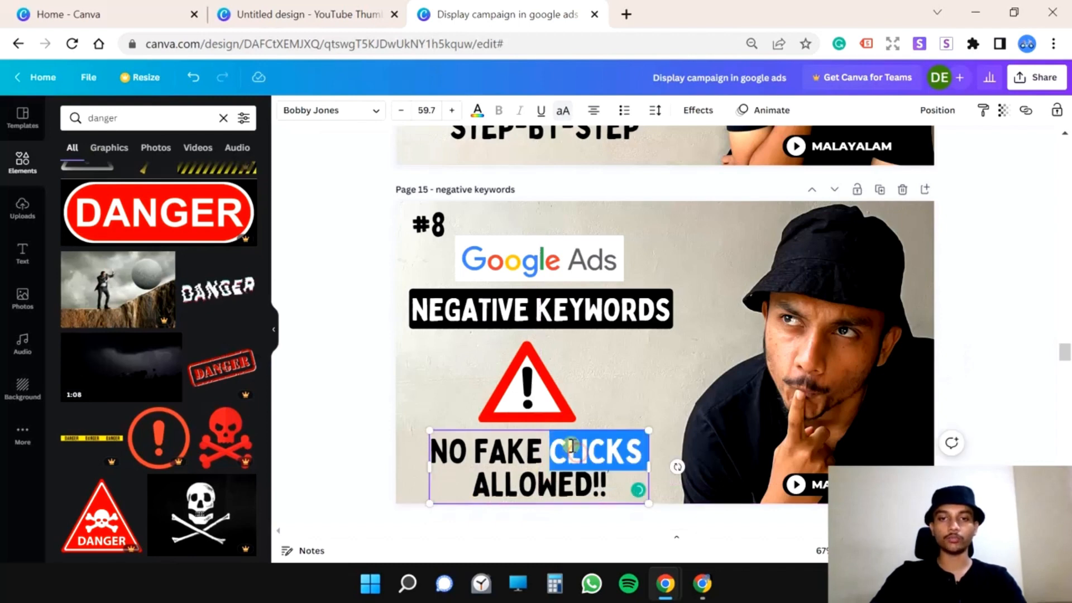
{"action": "left_click", "coordinate": [477, 110]}
{"action": "left_click", "coordinate": [211, 212]}
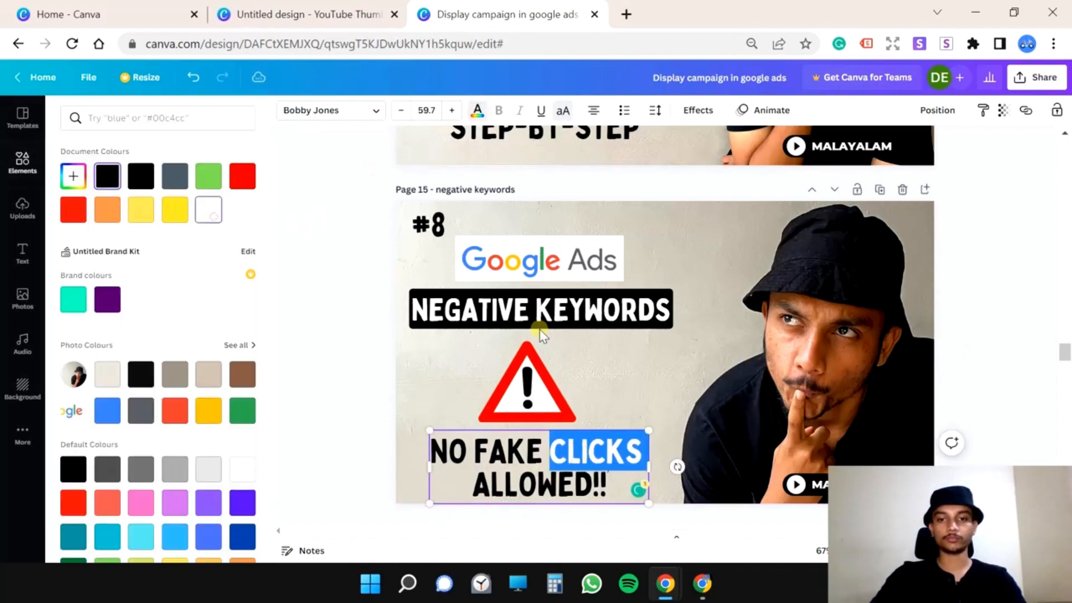
{"action": "key", "text": "Escape"}
{"action": "left_click", "coordinate": [655, 376]}
{"action": "left_click", "coordinate": [563, 457]}
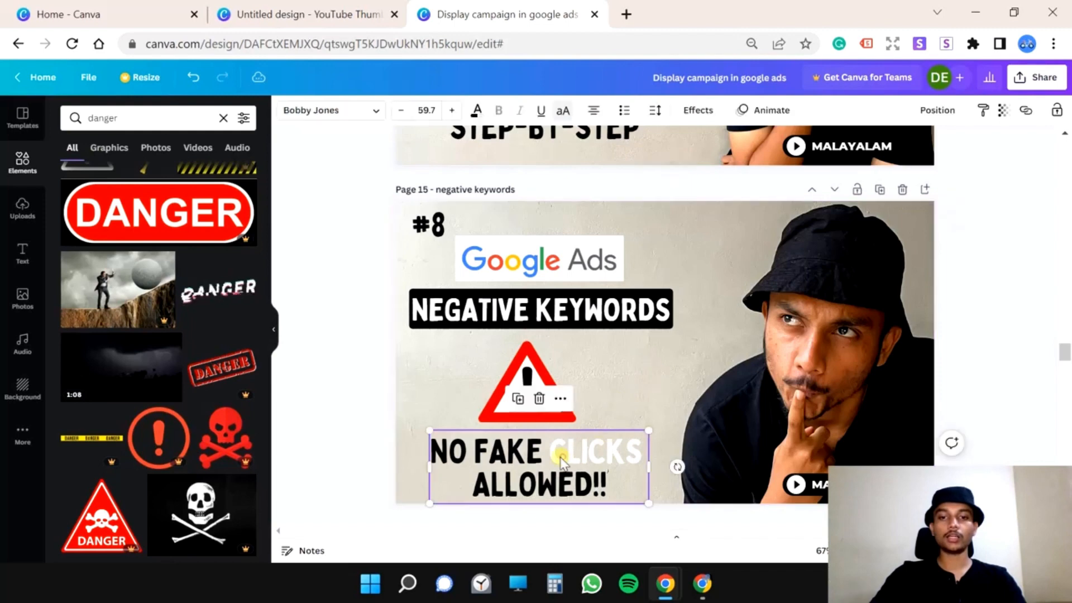
{"action": "left_click", "coordinate": [651, 364]}
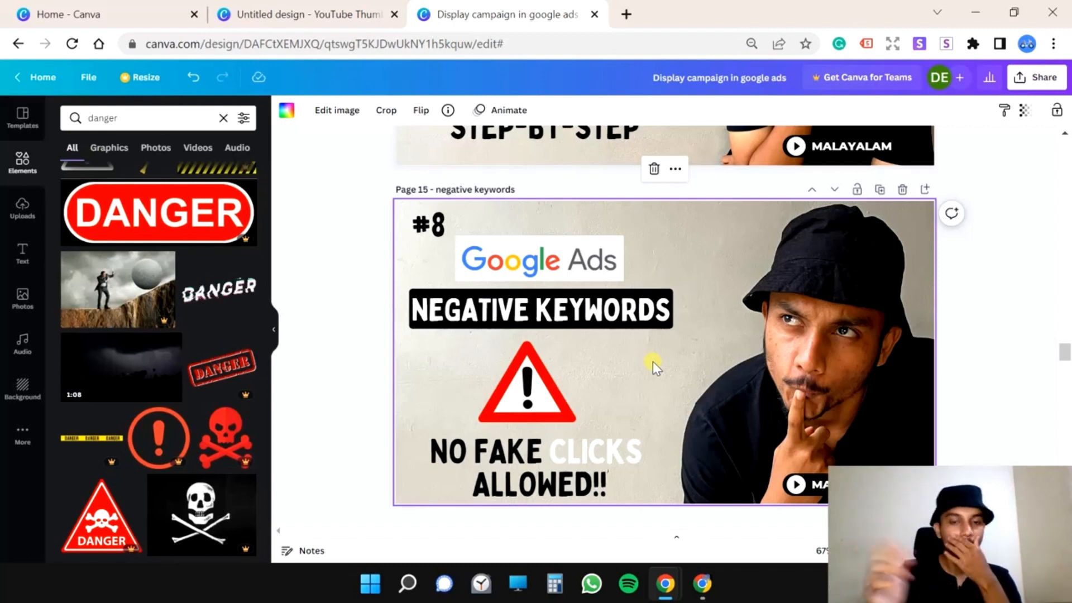
- On the #9 keyword bidding page, shrink the Google Ads logo and move it higher above the label
{"action": "scroll", "coordinate": [653, 361], "scroll_direction": "down", "scroll_amount": 6}
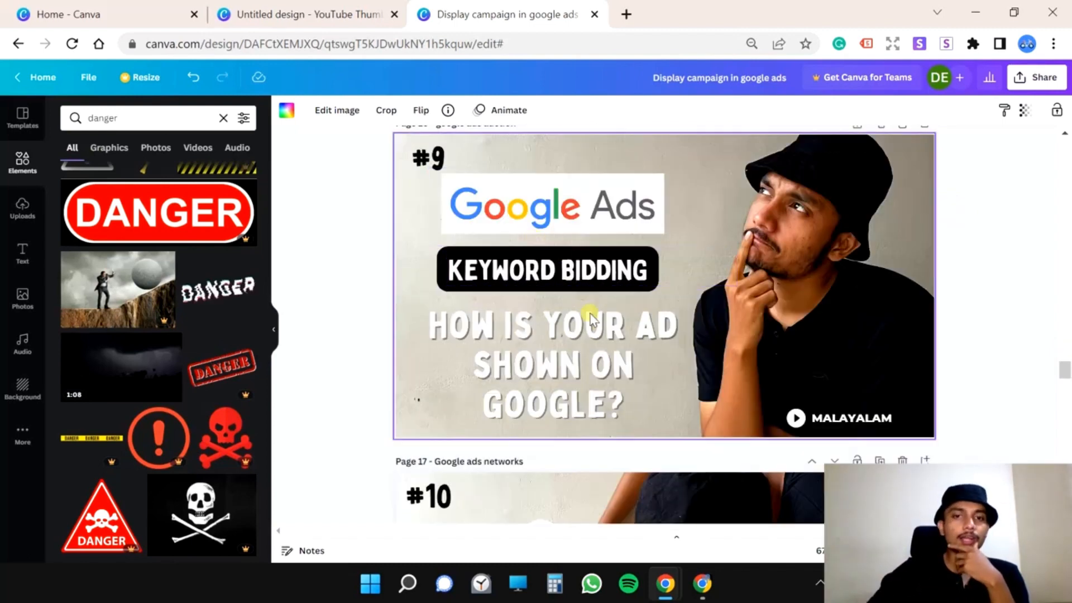
{"action": "left_click", "coordinate": [648, 191]}
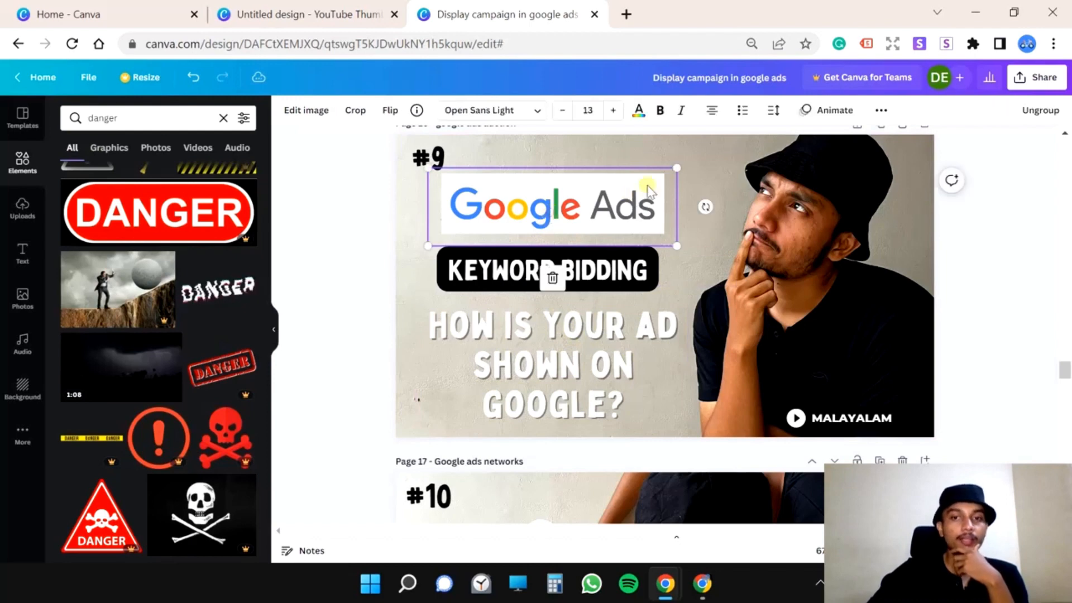
{"action": "left_click_drag", "start_coordinate": [679, 168], "coordinate": [606, 186]}
{"action": "left_click_drag", "start_coordinate": [541, 204], "coordinate": [558, 168]}
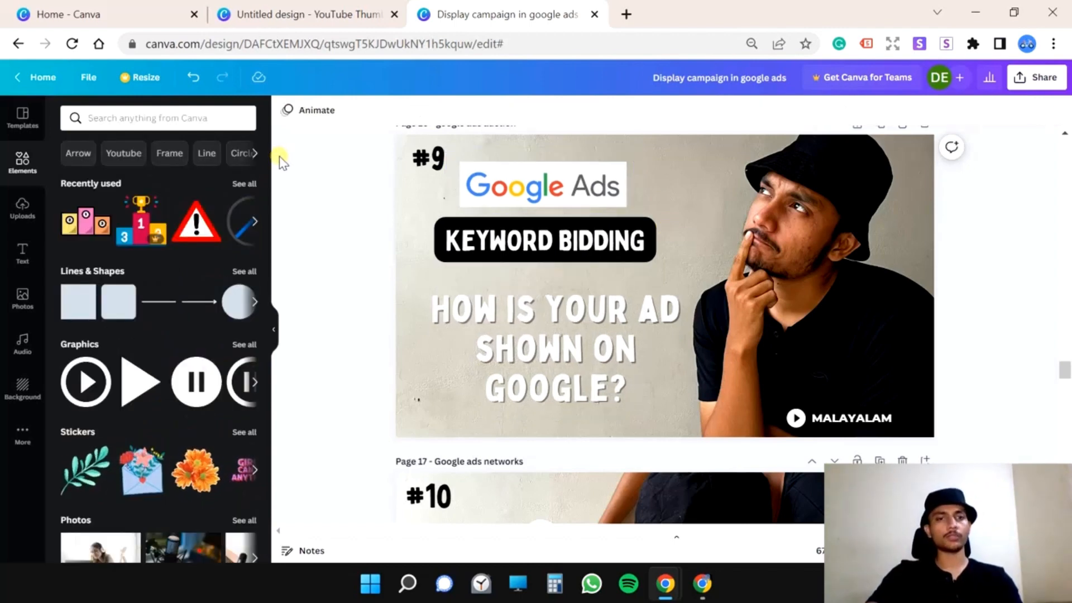
- Search the elements for "competition" and delete the "HOW IS YOUR AD SHOWN ON GOOGLE?" text from the keyword bidding page
{"action": "left_click", "coordinate": [115, 119]}
{"action": "type", "text": "co"}
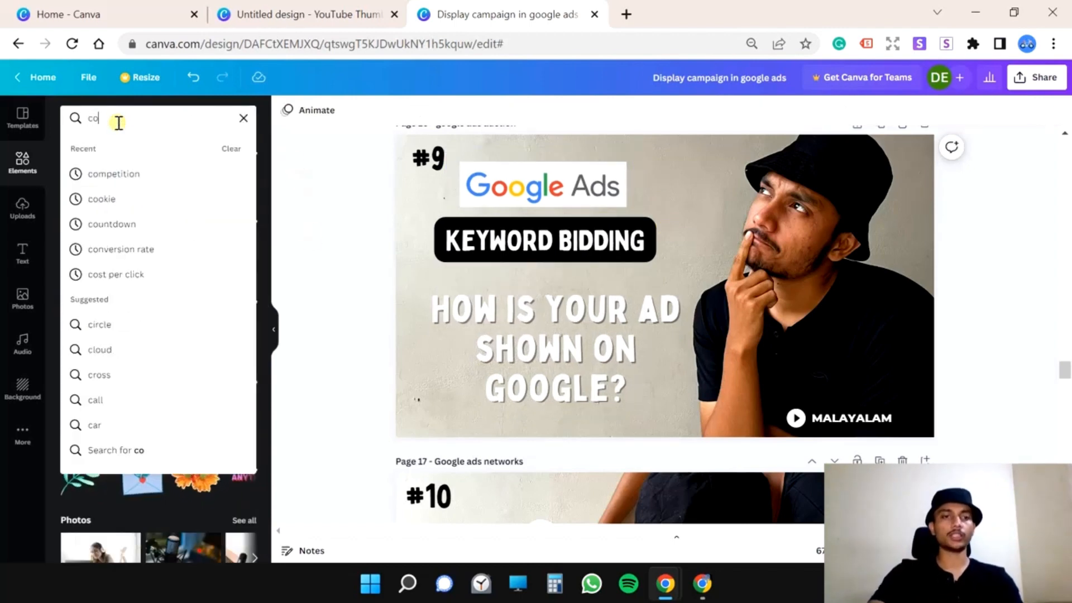
{"action": "left_click", "coordinate": [81, 179]}
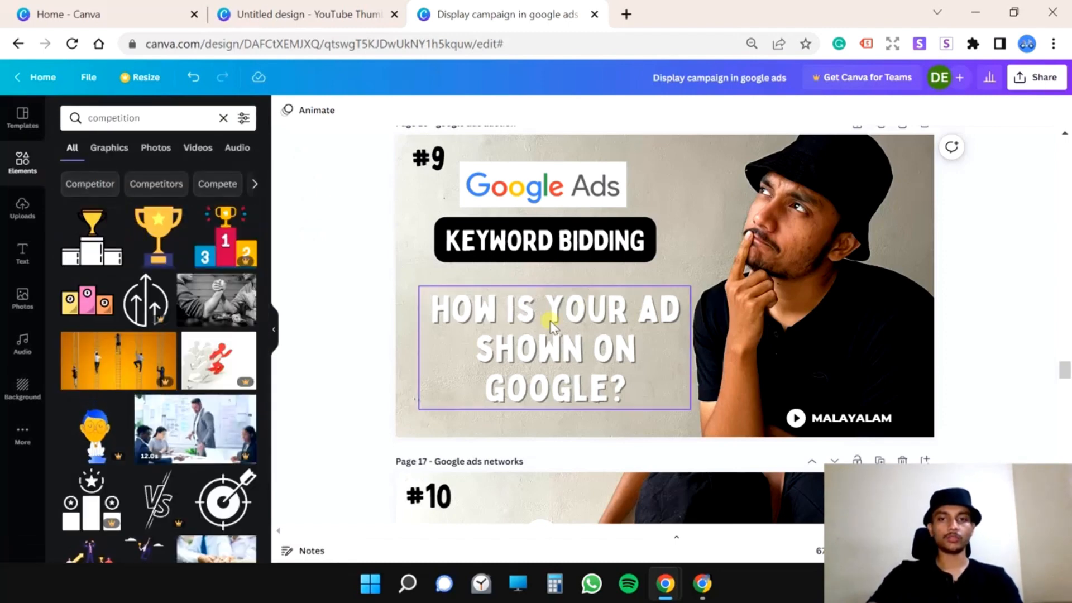
{"action": "left_click", "coordinate": [563, 327]}
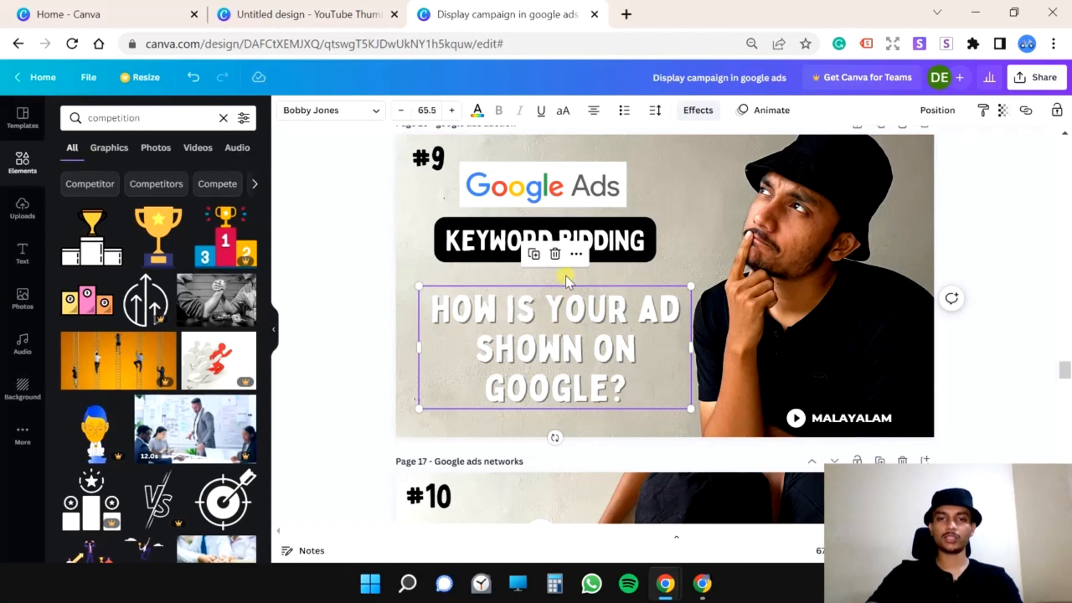
{"action": "left_click", "coordinate": [556, 255]}
- Try the white podium graphic with the gold trophy, enlarged and placed beneath the "KEYWORD BIDDING" label
{"action": "left_click", "coordinate": [91, 236]}
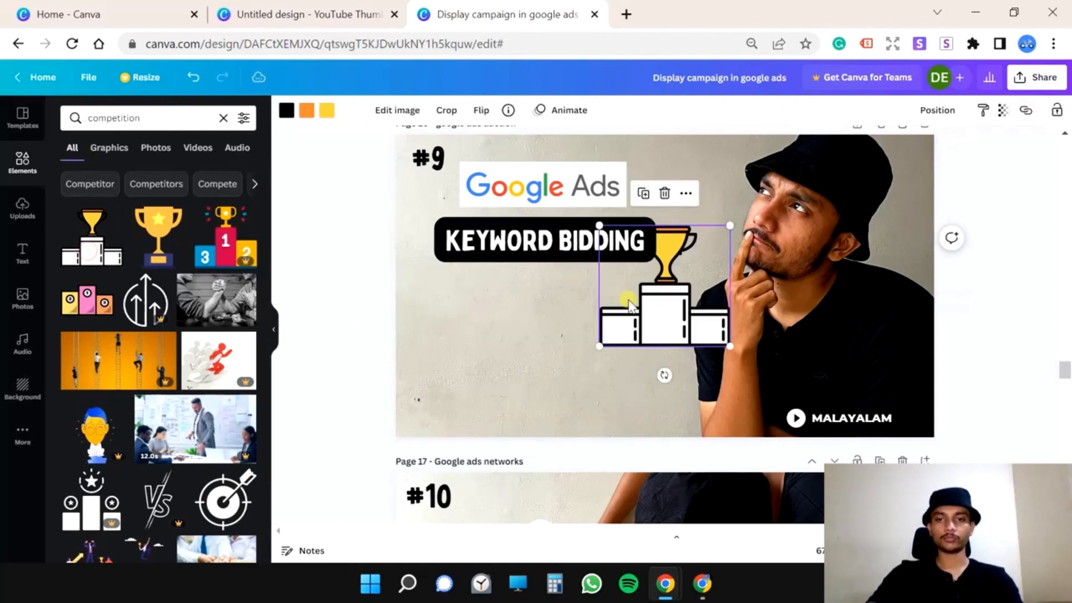
{"action": "left_click_drag", "start_coordinate": [632, 312], "coordinate": [470, 382]}
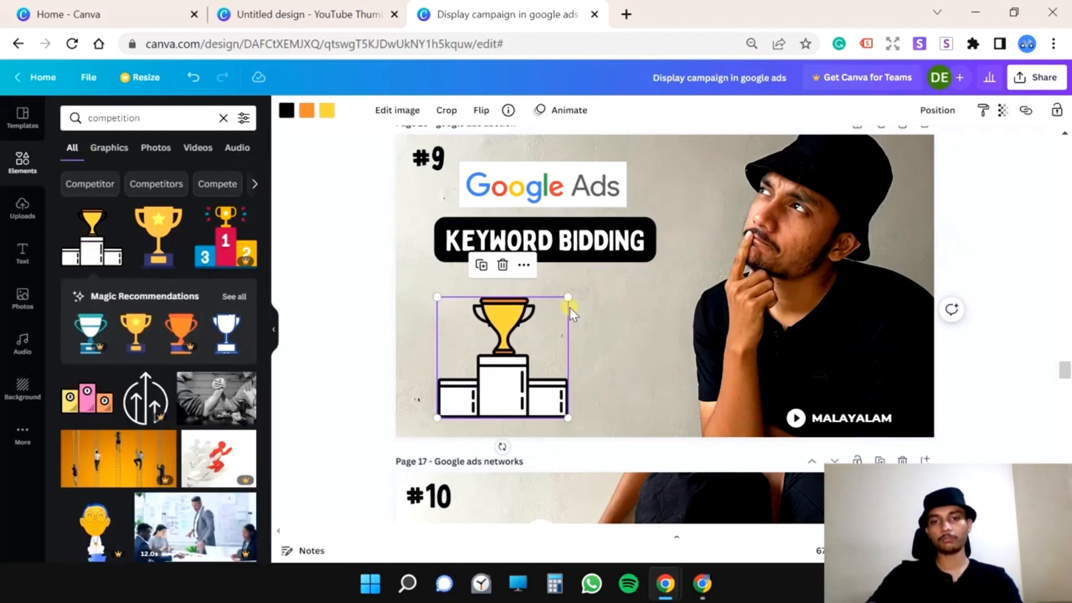
{"action": "left_click_drag", "start_coordinate": [573, 297], "coordinate": [594, 276]}
{"action": "left_click_drag", "start_coordinate": [521, 323], "coordinate": [552, 335]}
{"action": "left_click_drag", "start_coordinate": [625, 289], "coordinate": [636, 278]}
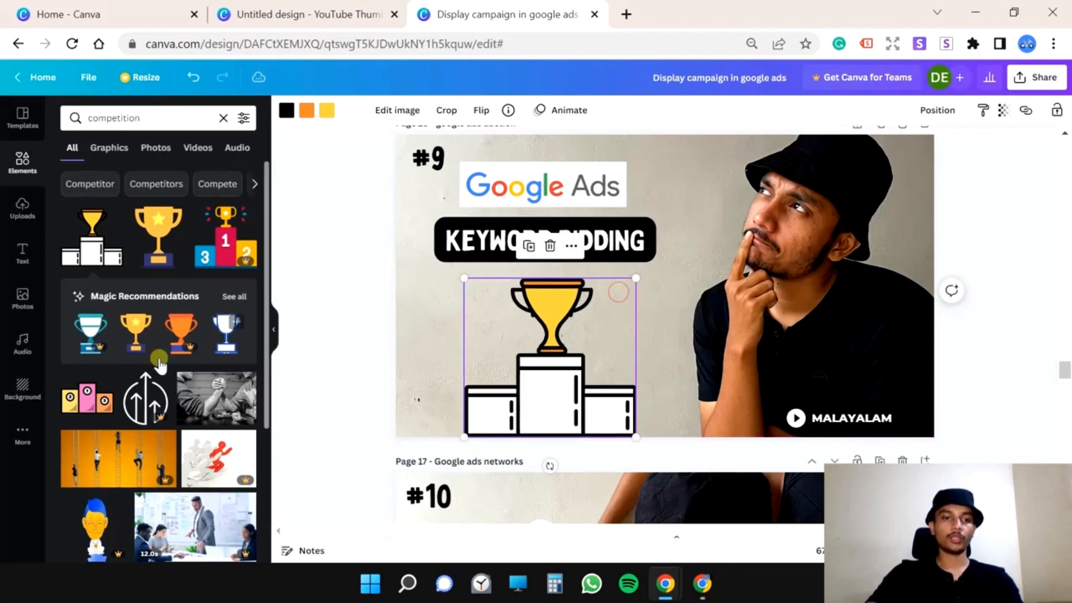
- Replace the trophy podium with the coloured 1-2-3 podium graphic, sized and placed to run off the page's lower edge
{"action": "left_click_drag", "start_coordinate": [93, 398], "coordinate": [567, 393]}
{"action": "left_click", "coordinate": [495, 396]}
{"action": "key", "text": "Delete"}
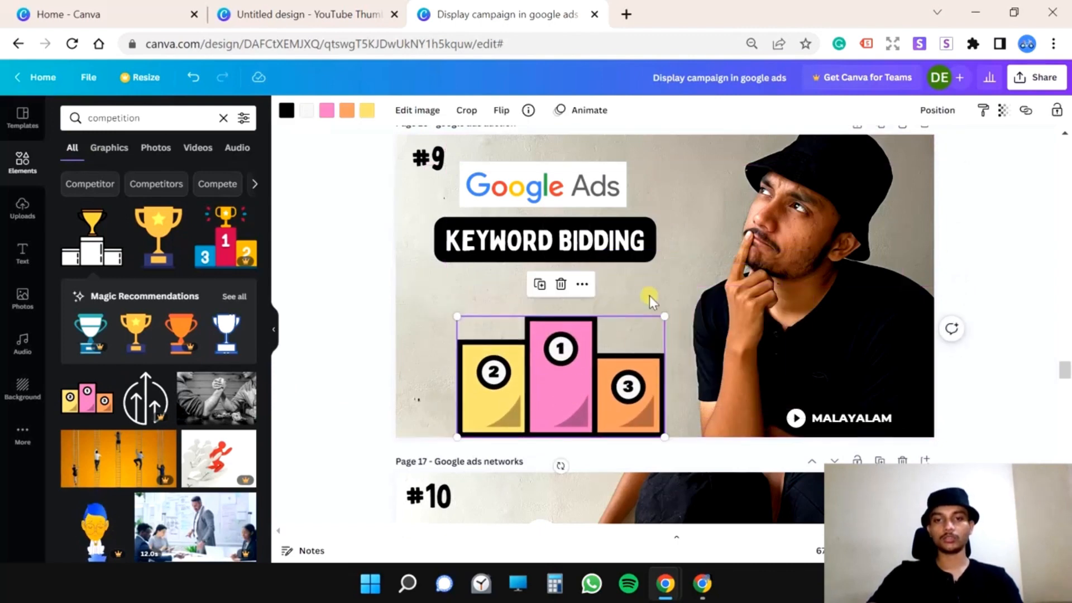
{"action": "left_click", "coordinate": [649, 296]}
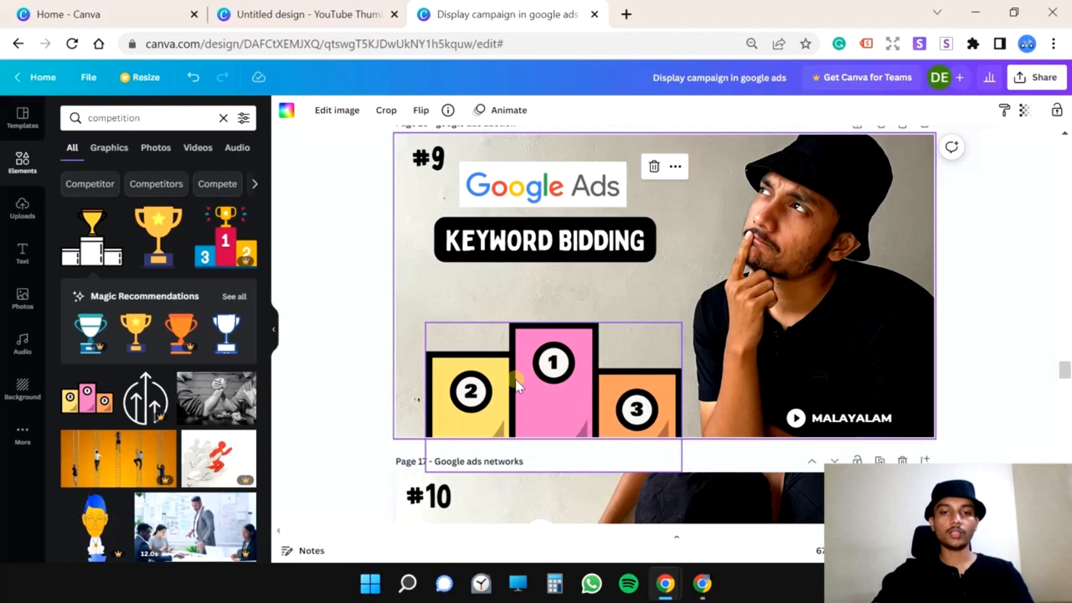
{"action": "left_click", "coordinate": [494, 397]}
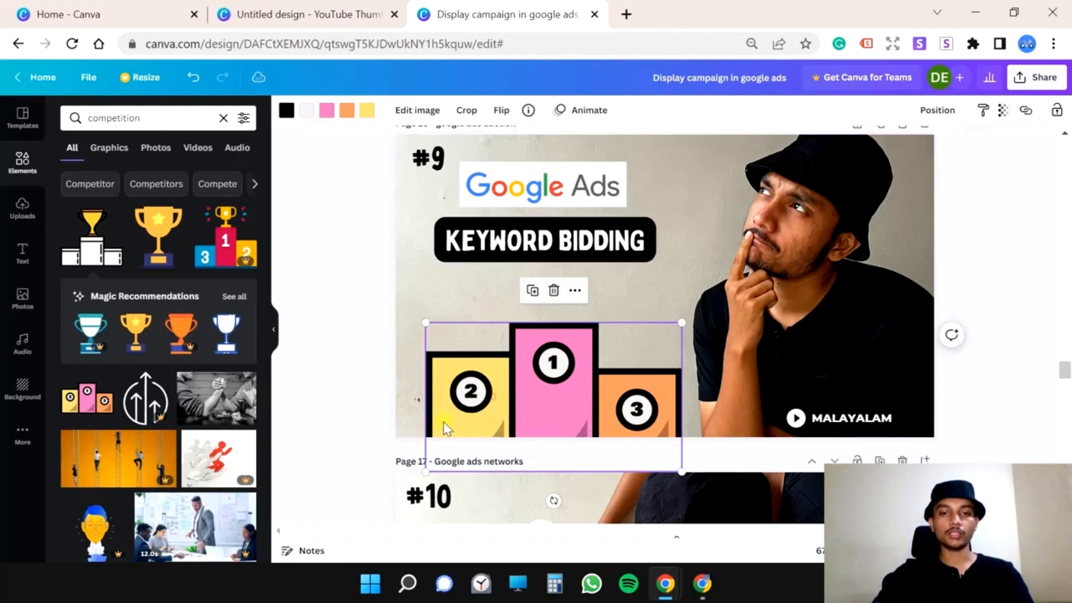
{"action": "left_click_drag", "start_coordinate": [425, 471], "coordinate": [441, 449]}
{"action": "left_click_drag", "start_coordinate": [637, 343], "coordinate": [623, 341]}
- Add the text "YOU" and place it above the podium's first-place block
{"action": "type", "text": "t"}
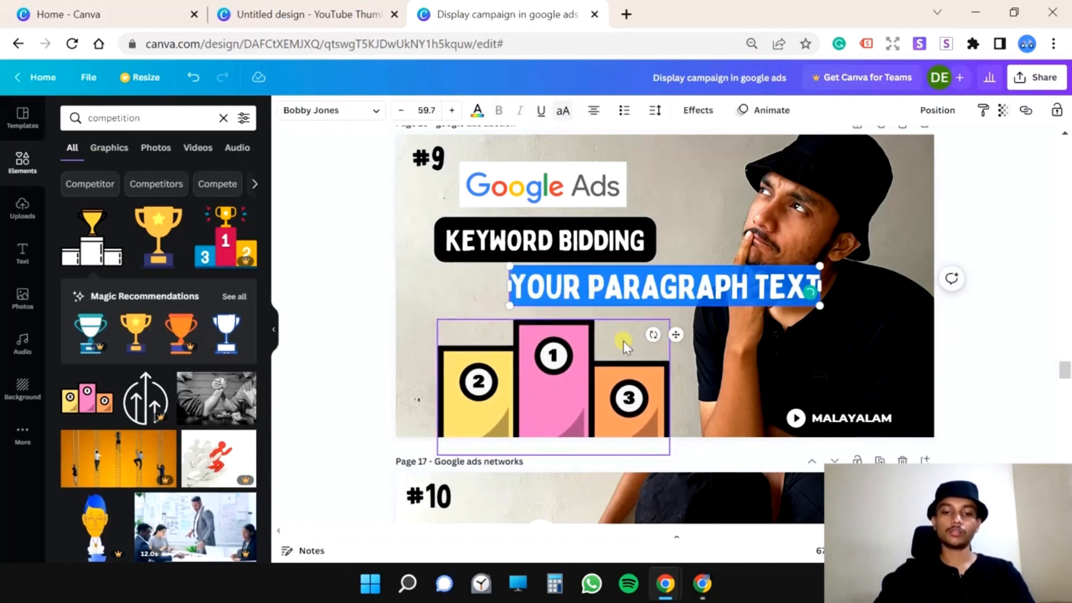
{"action": "type", "text": "YOU"}
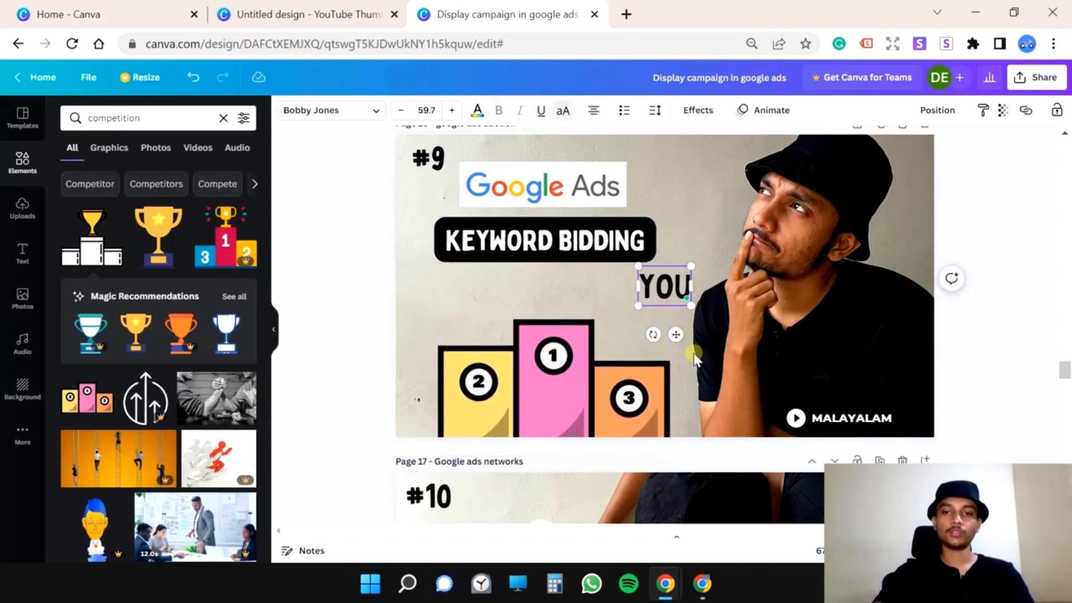
{"action": "left_click_drag", "start_coordinate": [678, 334], "coordinate": [557, 335]}
- Colour the "YOU" text above the podium white
{"action": "double_click", "coordinate": [549, 295]}
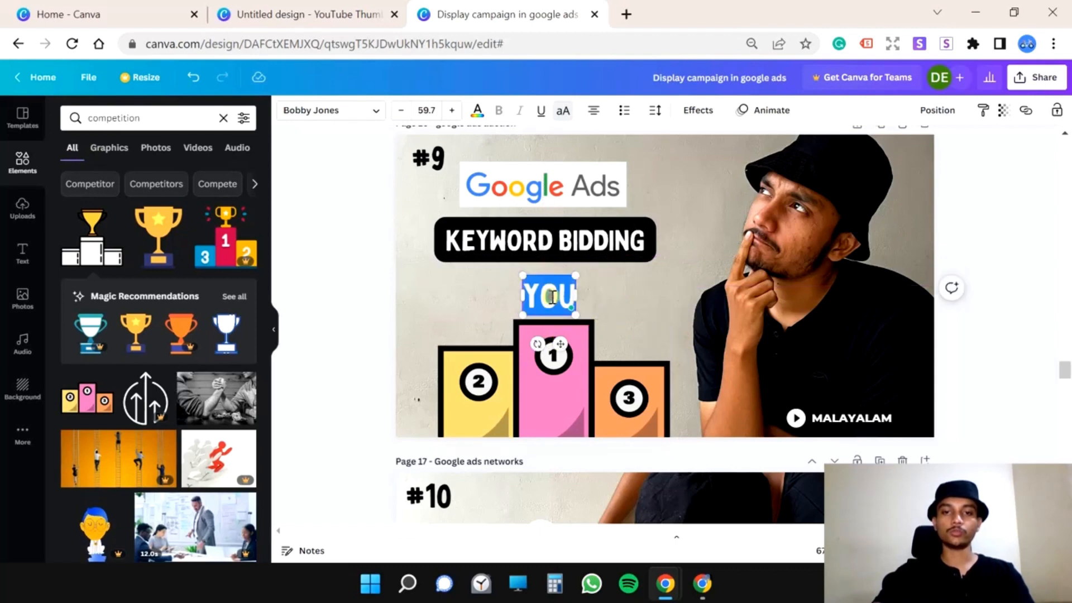
{"action": "left_click", "coordinate": [478, 111]}
{"action": "left_click", "coordinate": [142, 245]}
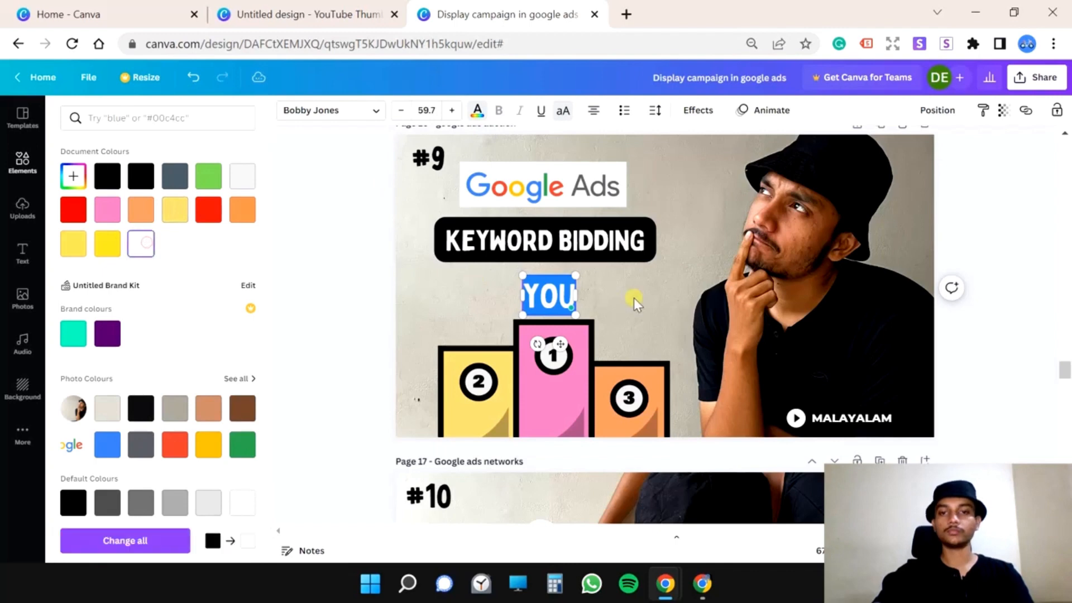
{"action": "left_click", "coordinate": [637, 297]}
{"action": "left_click", "coordinate": [653, 304]}
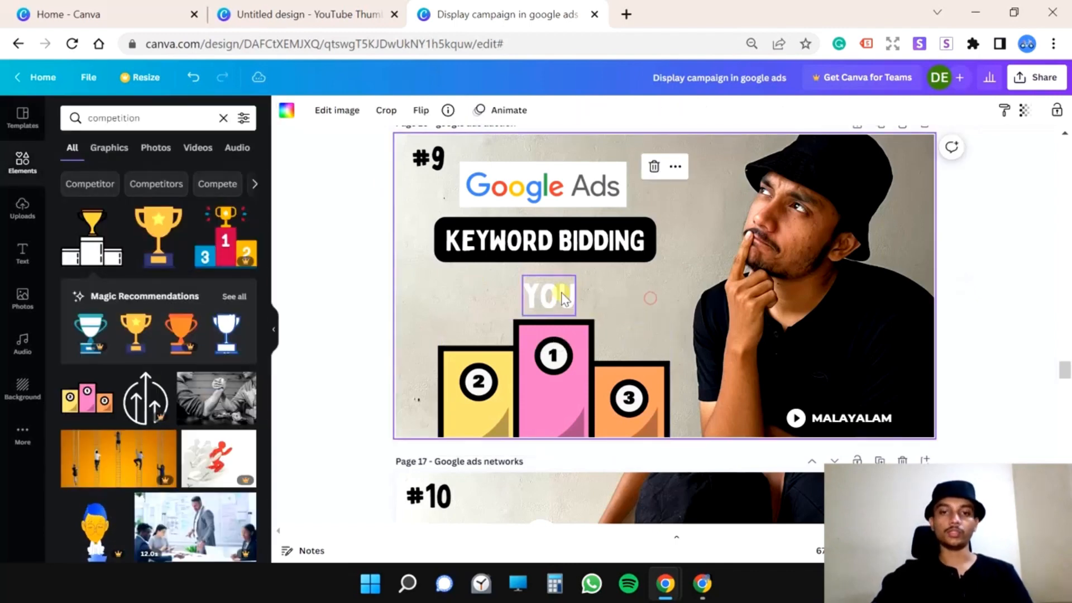
- Duplicate the "YOU" text, place the copy above the podium's third-place block and change its wording to "COMPETITOR"
{"action": "left_click", "coordinate": [563, 296]}
{"action": "key", "text": "ctrl+d"}
{"action": "left_click_drag", "start_coordinate": [564, 300], "coordinate": [635, 326]}
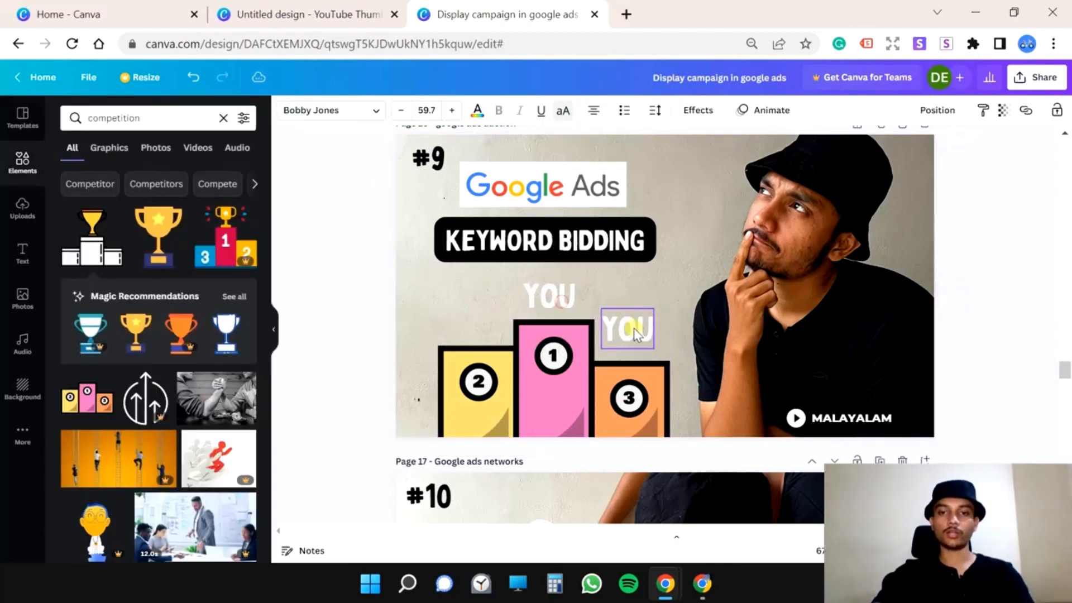
{"action": "double_click", "coordinate": [634, 328]}
{"action": "type", "text": "C"}
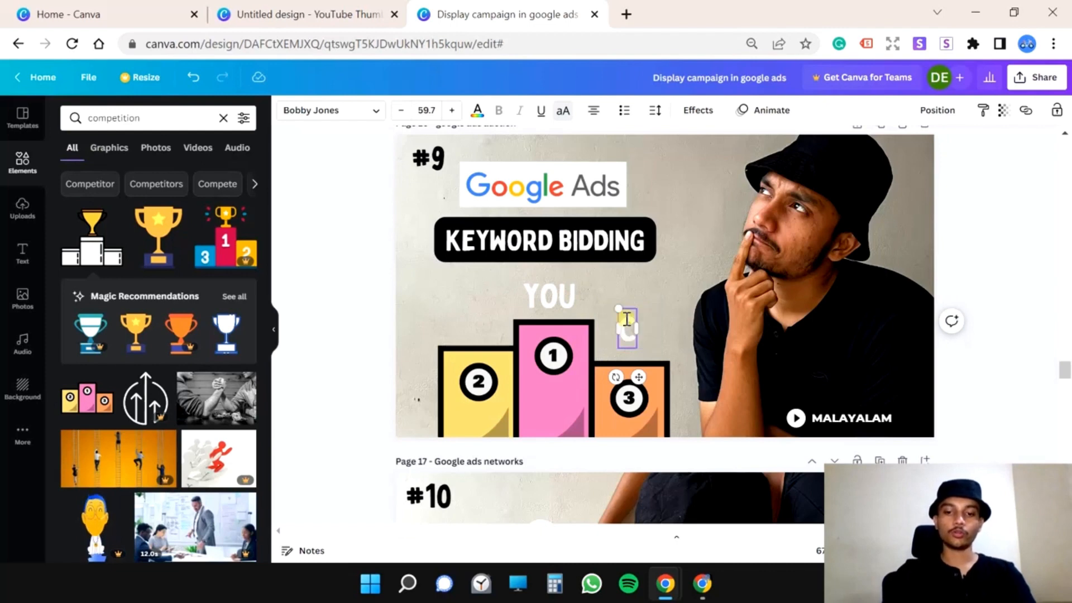
{"action": "type", "text": "OMPETITOR"}
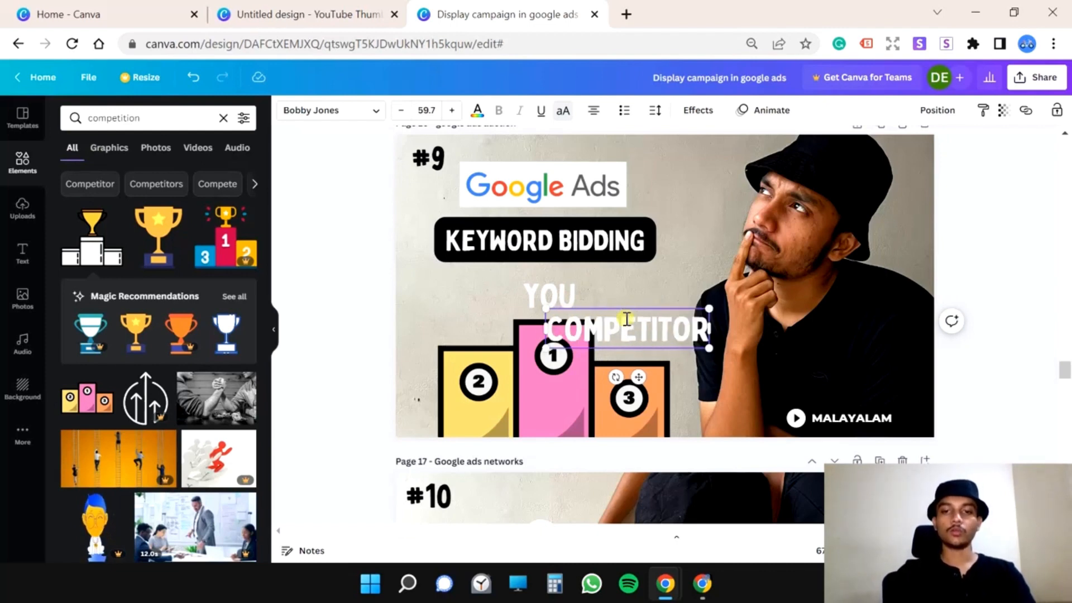
- Try numbering the "COMPETITOR" label with a 2 on its own line, with the text reduced to size 32.7
{"action": "type", "text": "1"}
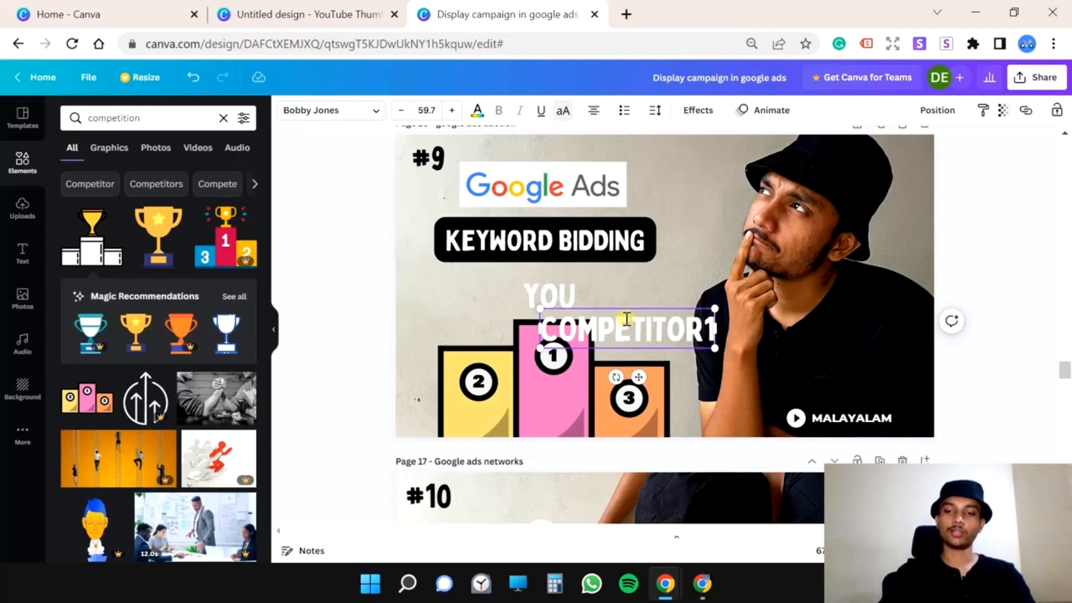
{"action": "key", "text": "BackSpace"}
{"action": "type", "text": "2"}
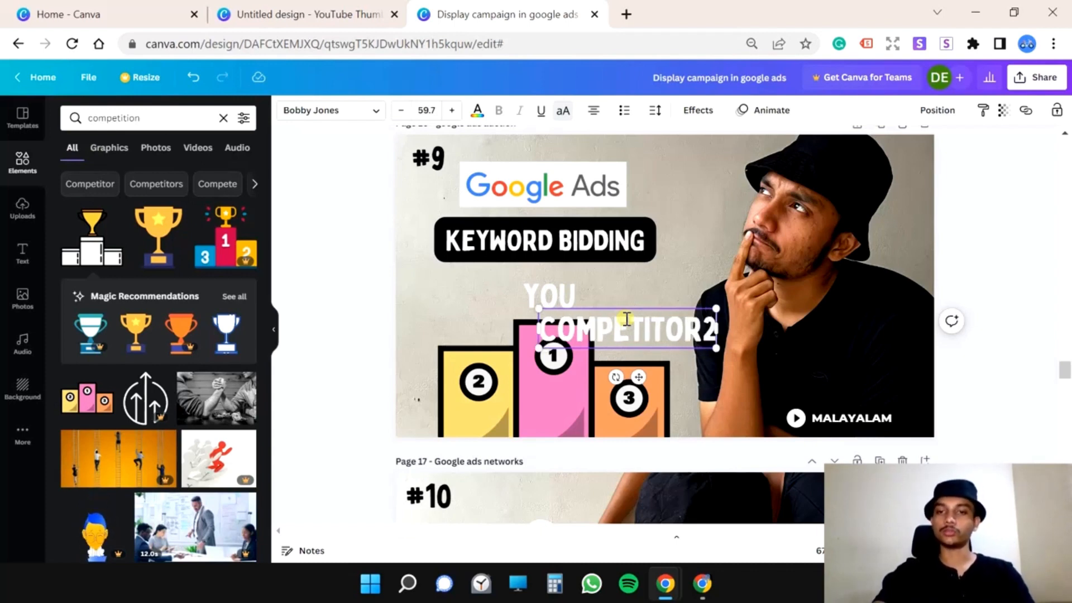
{"action": "left_click_drag", "start_coordinate": [713, 308], "coordinate": [637, 326]}
{"action": "left_click", "coordinate": [637, 292]}
{"action": "left_click", "coordinate": [629, 338]}
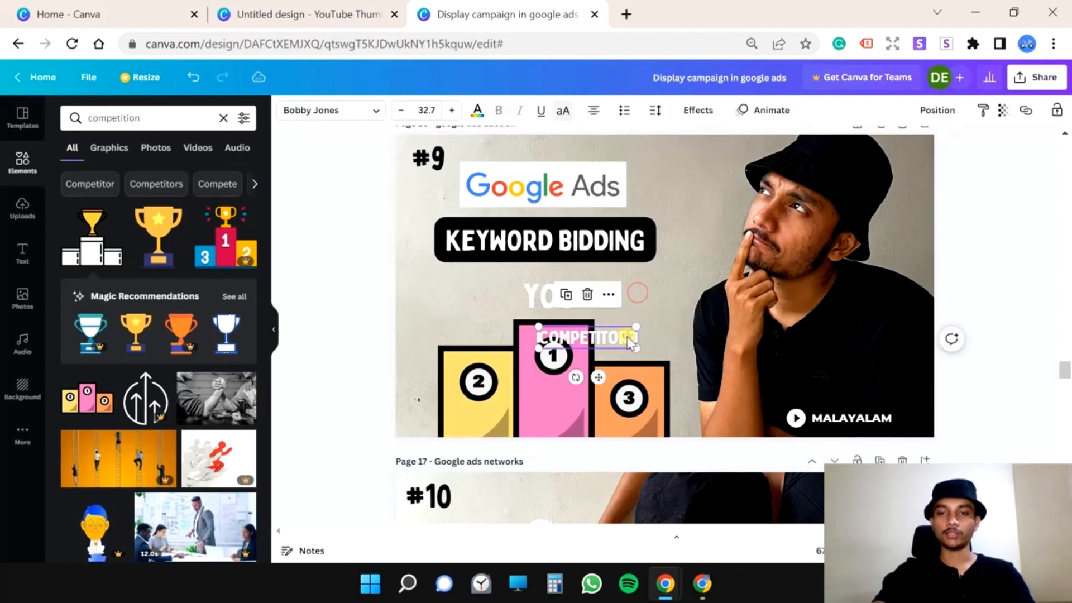
{"action": "left_click", "coordinate": [630, 339]}
{"action": "key", "text": "Return"}
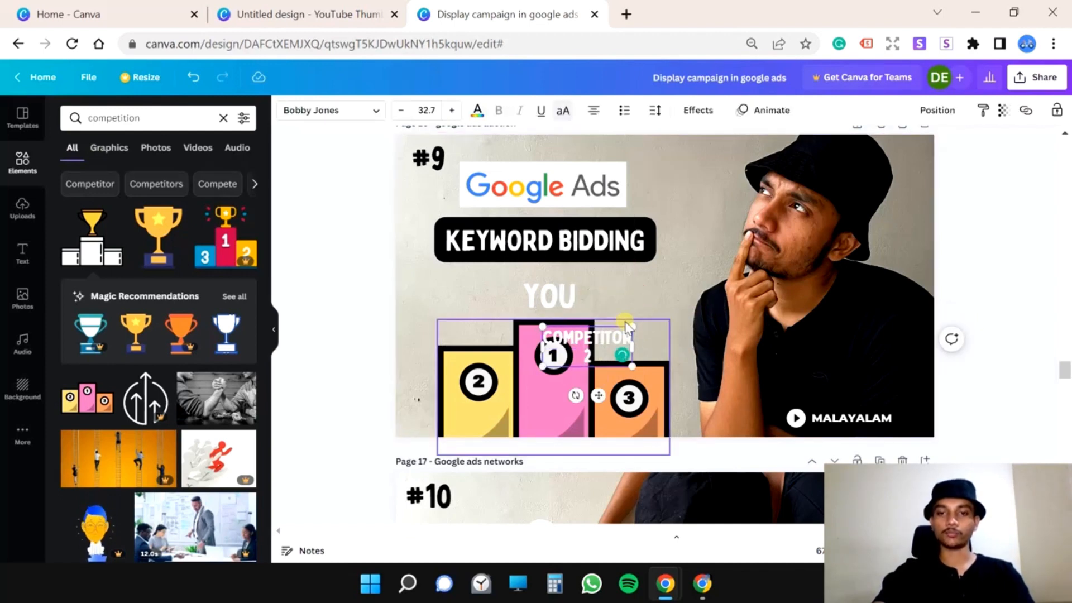
{"action": "left_click_drag", "start_coordinate": [625, 324], "coordinate": [681, 312]}
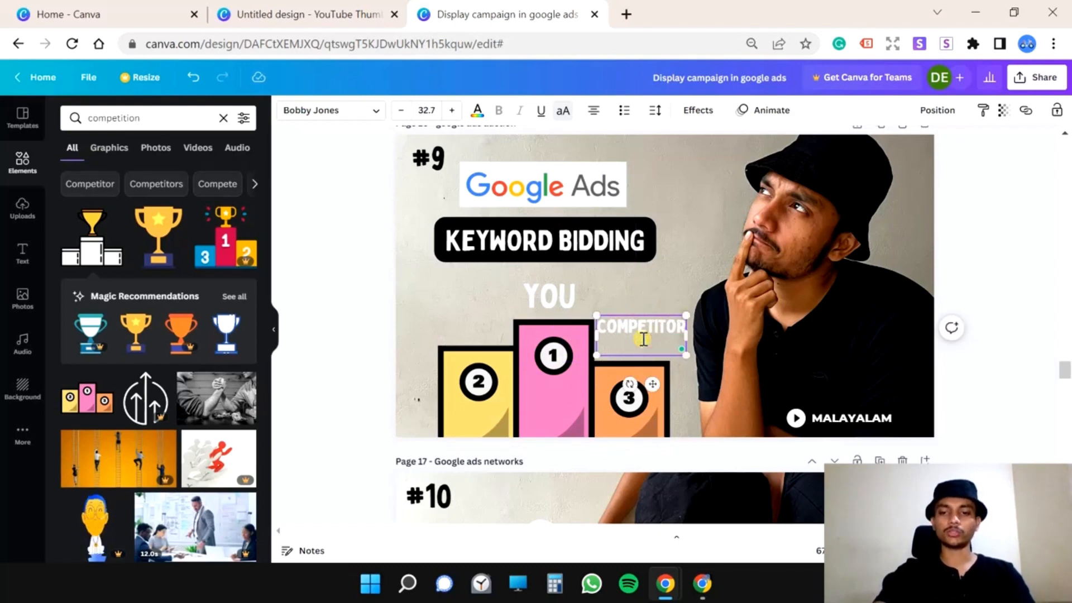
{"action": "key", "text": "BackSpace"}
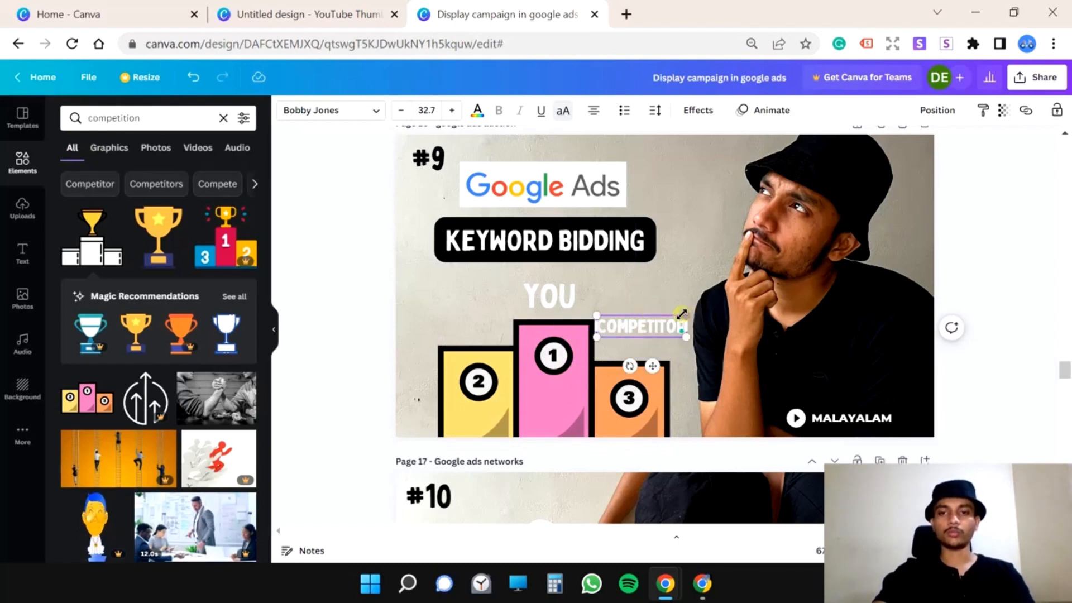
- Reduce the "COMPETITOR" label to size 22.6 and fit it directly above the podium's third-place block
{"action": "left_click_drag", "start_coordinate": [677, 314], "coordinate": [646, 324]}
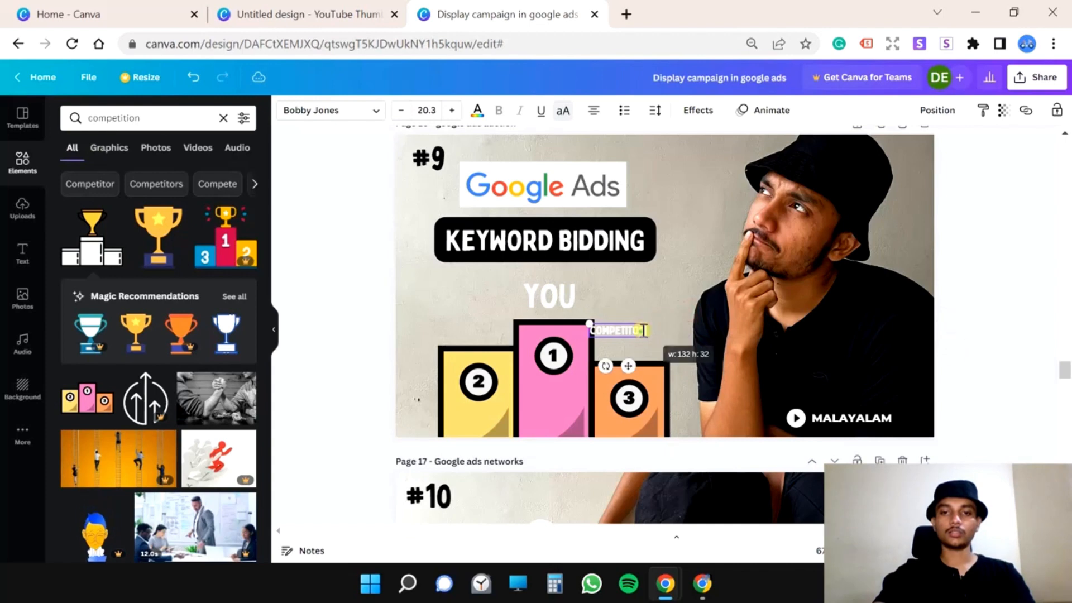
{"action": "left_click_drag", "start_coordinate": [630, 365], "coordinate": [643, 379]}
{"action": "left_click", "coordinate": [633, 396]}
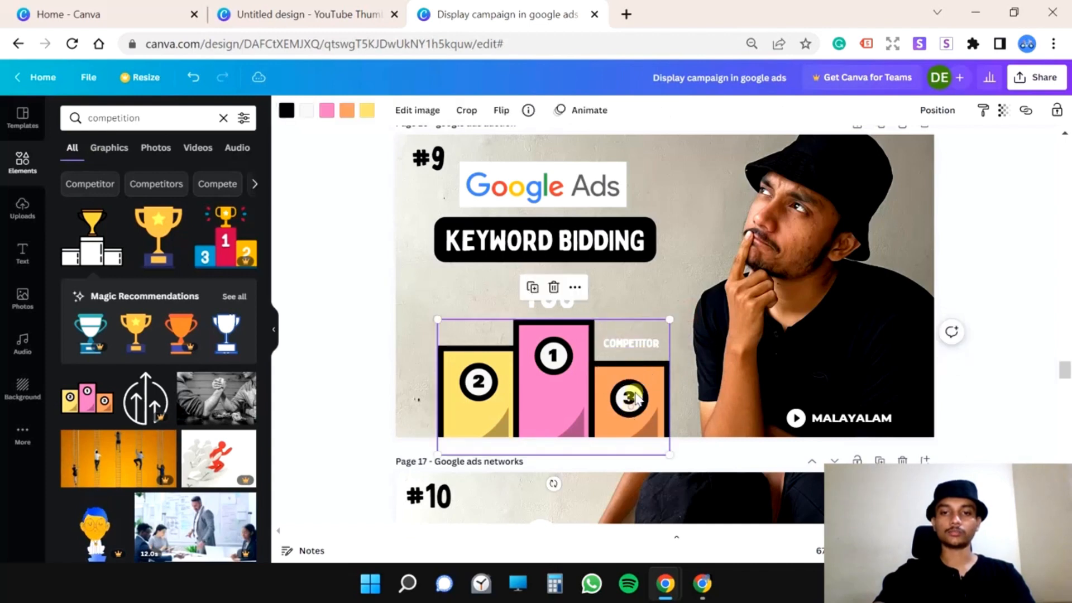
{"action": "left_click", "coordinate": [634, 347]}
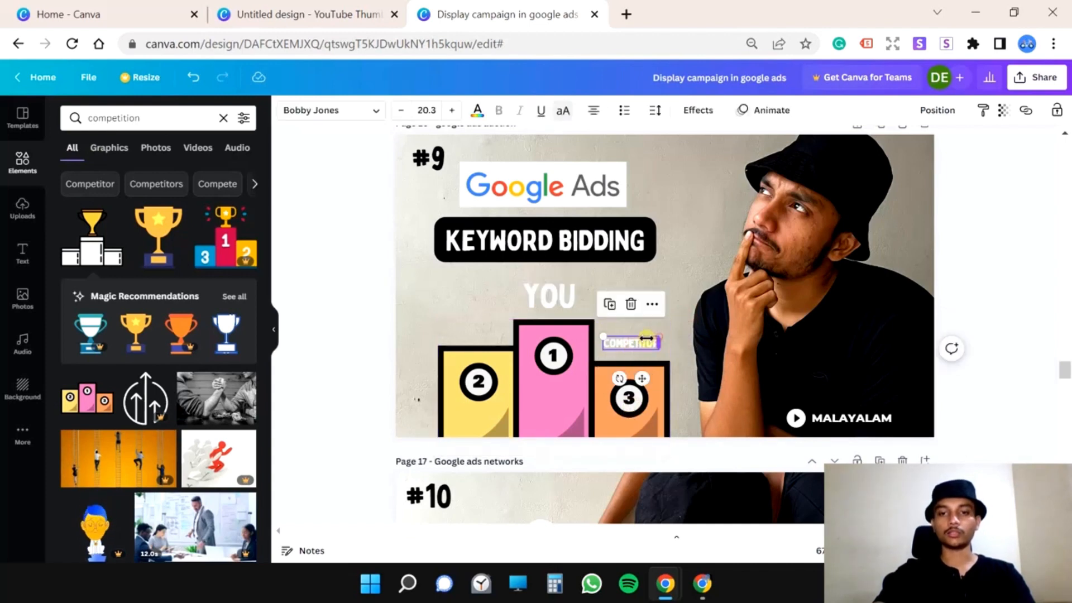
{"action": "left_click_drag", "start_coordinate": [603, 337], "coordinate": [596, 334]}
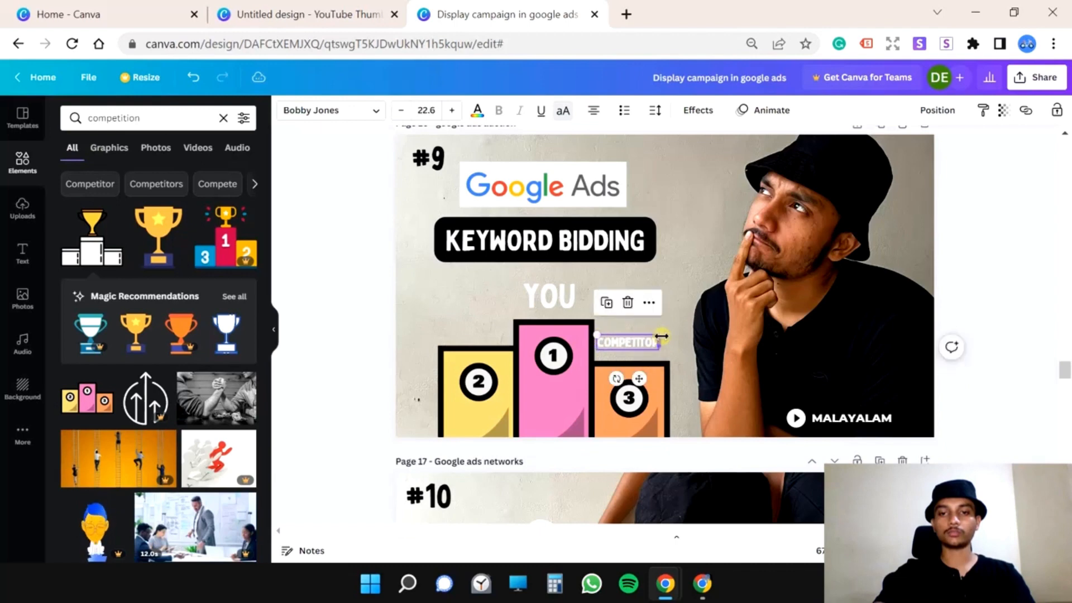
{"action": "left_click_drag", "start_coordinate": [663, 338], "coordinate": [667, 336]}
{"action": "left_click", "coordinate": [685, 315]}
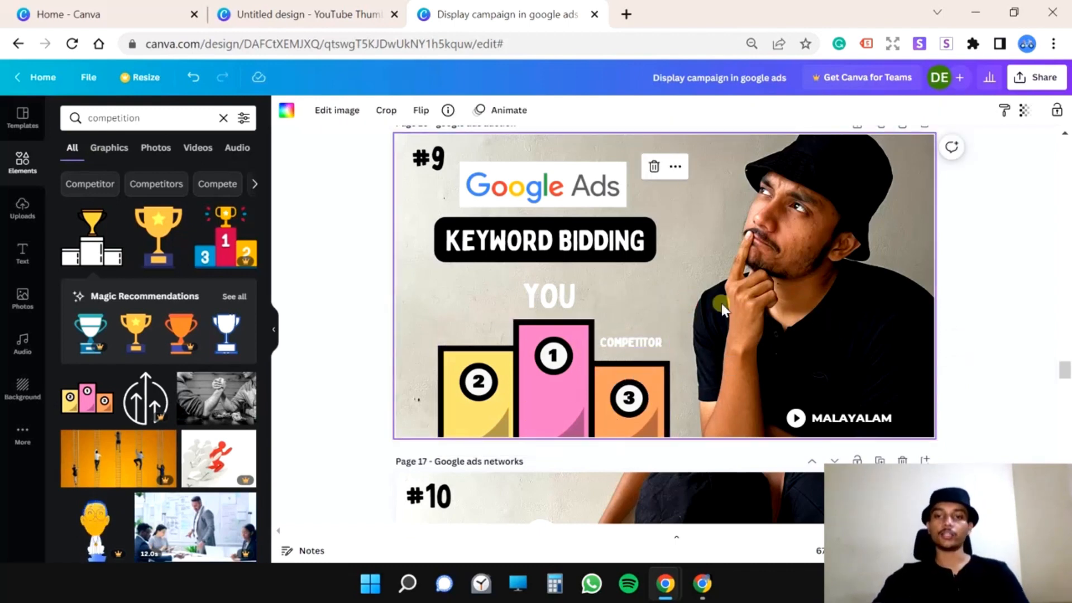
- Detach the background photo, crop its right edge and set it as the page background again, shifting the man further right
{"action": "right_click", "coordinate": [720, 274]}
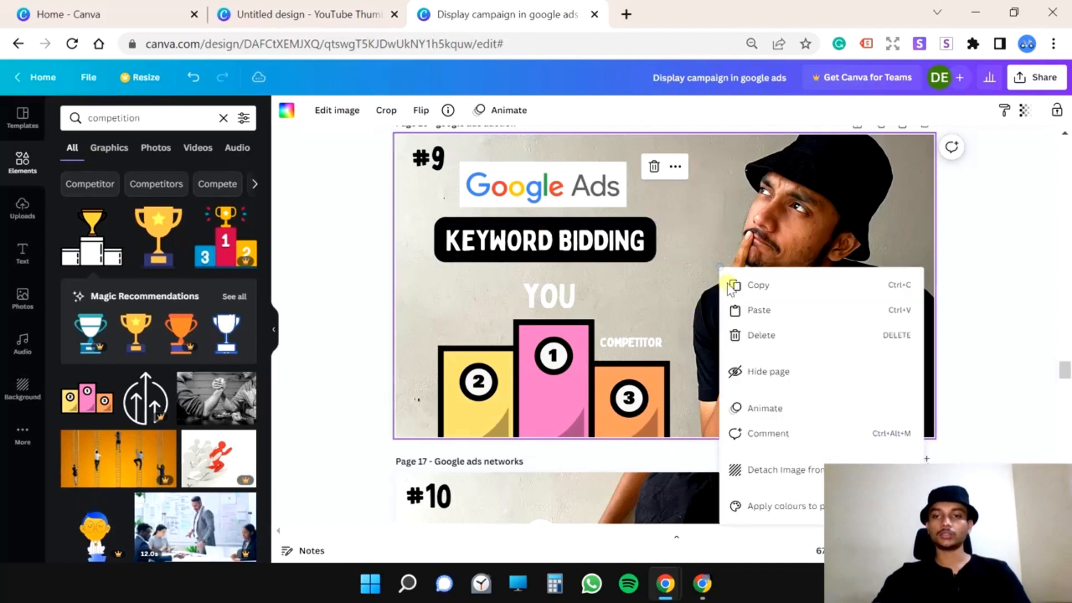
{"action": "left_click", "coordinate": [804, 474]}
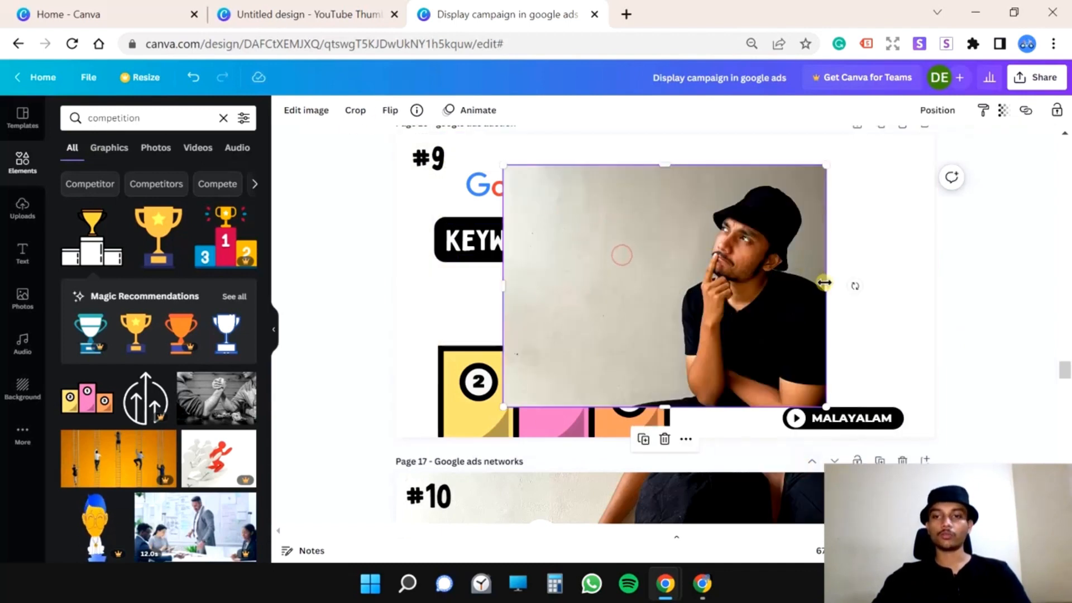
{"action": "left_click_drag", "start_coordinate": [825, 284], "coordinate": [801, 284]}
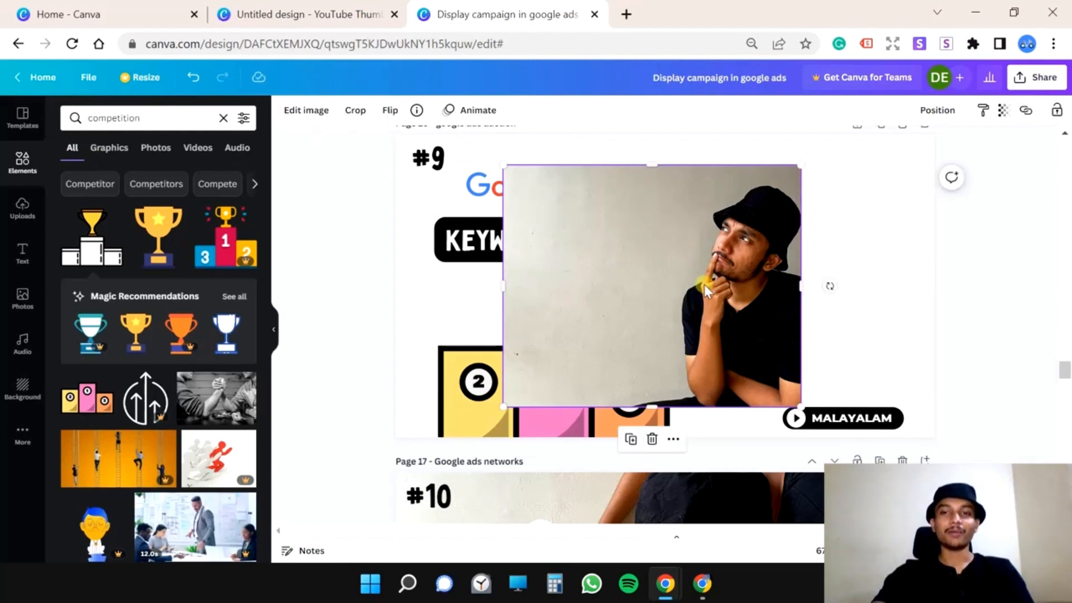
{"action": "right_click", "coordinate": [669, 209]}
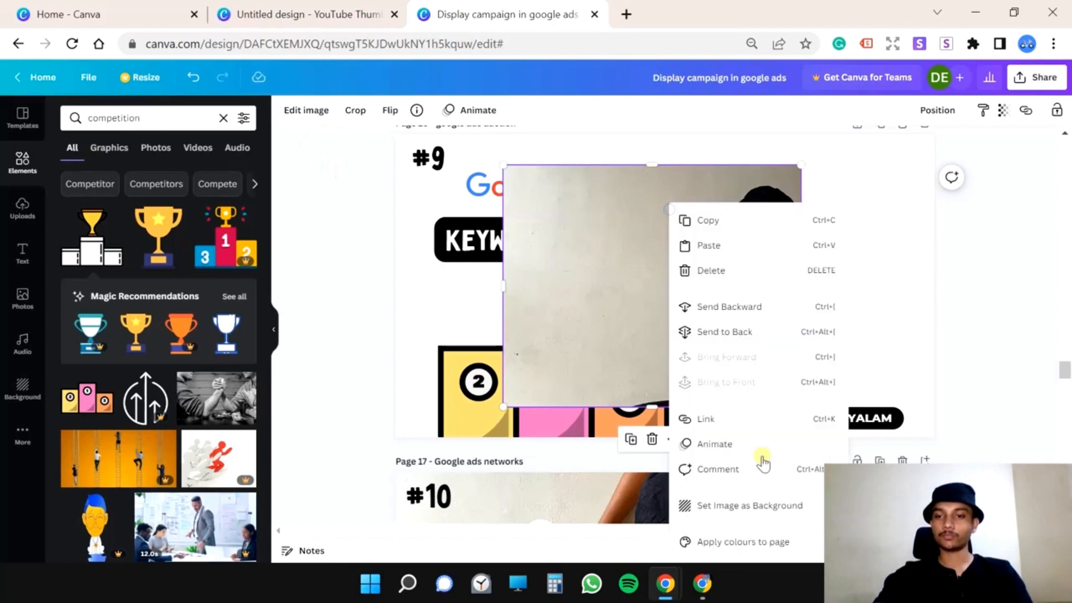
{"action": "left_click", "coordinate": [758, 497]}
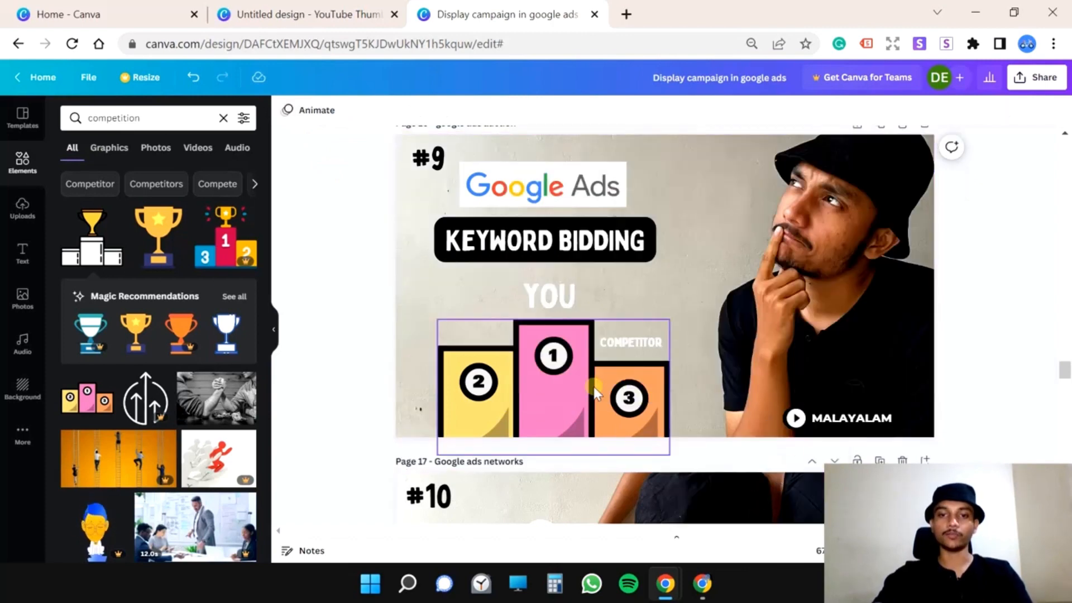
- Duplicate the "COMPETITOR" label so one sits above the second-place block and one above the third-place block
{"action": "left_click", "coordinate": [566, 328]}
{"action": "left_click", "coordinate": [555, 309]}
{"action": "left_click", "coordinate": [655, 344]}
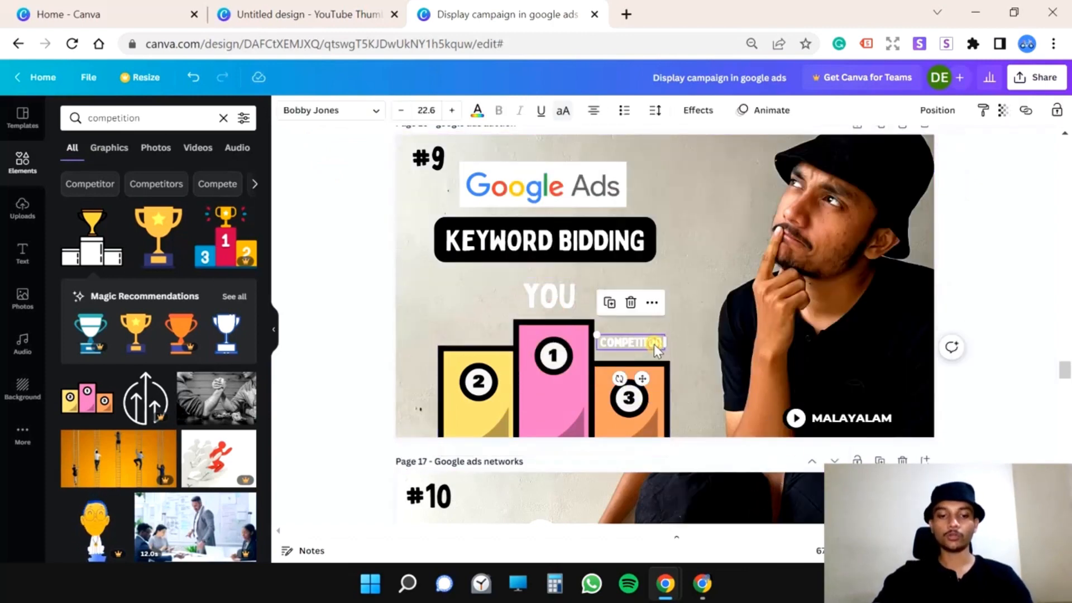
{"action": "left_click_drag", "start_coordinate": [654, 344], "coordinate": [626, 343]}
- Give the third-place "COMPETITOR" label a black Background effect with roundness 0 and a reduced spread
{"action": "left_click", "coordinate": [700, 110]}
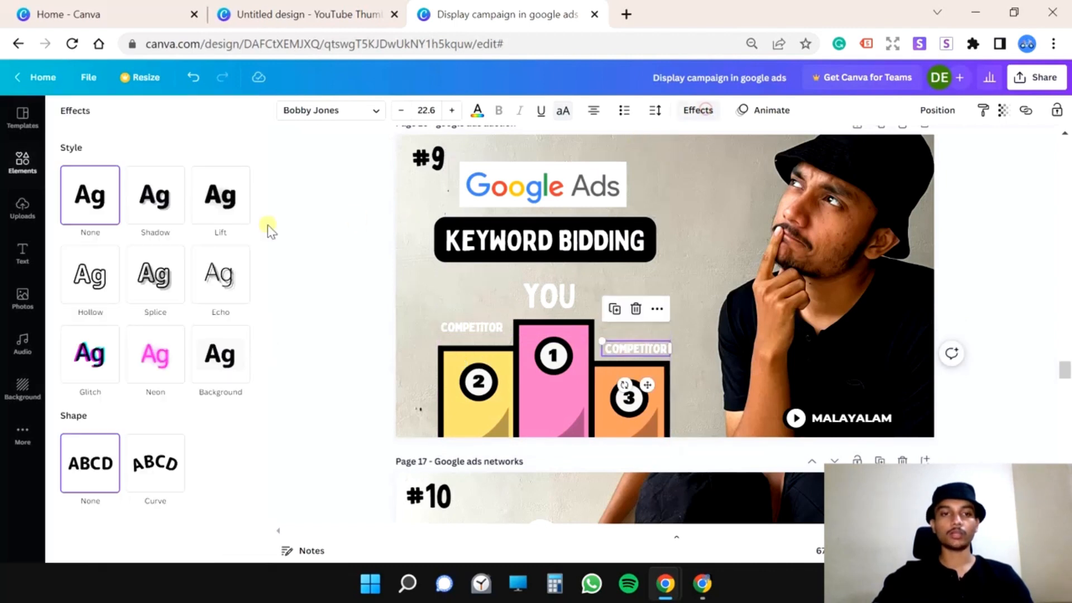
{"action": "left_click", "coordinate": [220, 354]}
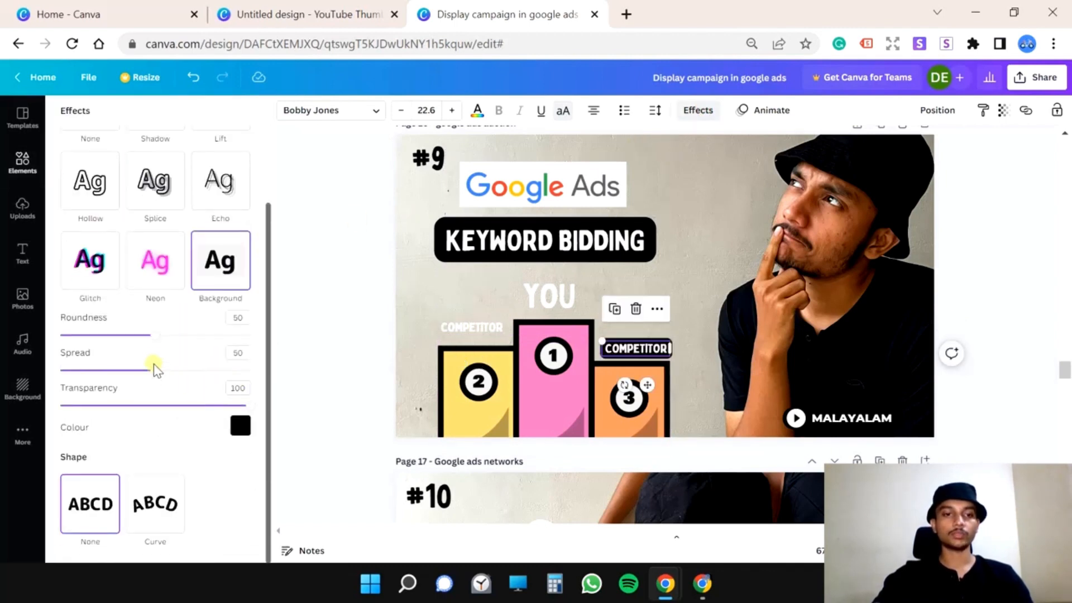
{"action": "left_click_drag", "start_coordinate": [154, 369], "coordinate": [127, 371]}
{"action": "left_click_drag", "start_coordinate": [151, 335], "coordinate": [65, 336]}
{"action": "left_click_drag", "start_coordinate": [125, 370], "coordinate": [64, 370]}
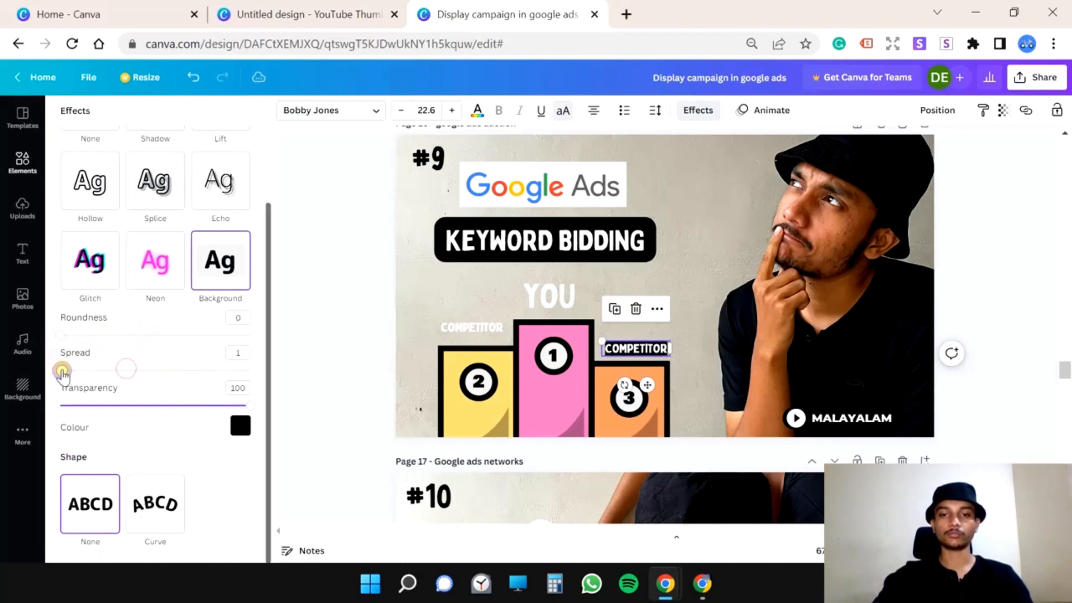
{"action": "left_click", "coordinate": [482, 329]}
{"action": "left_click", "coordinate": [630, 351]}
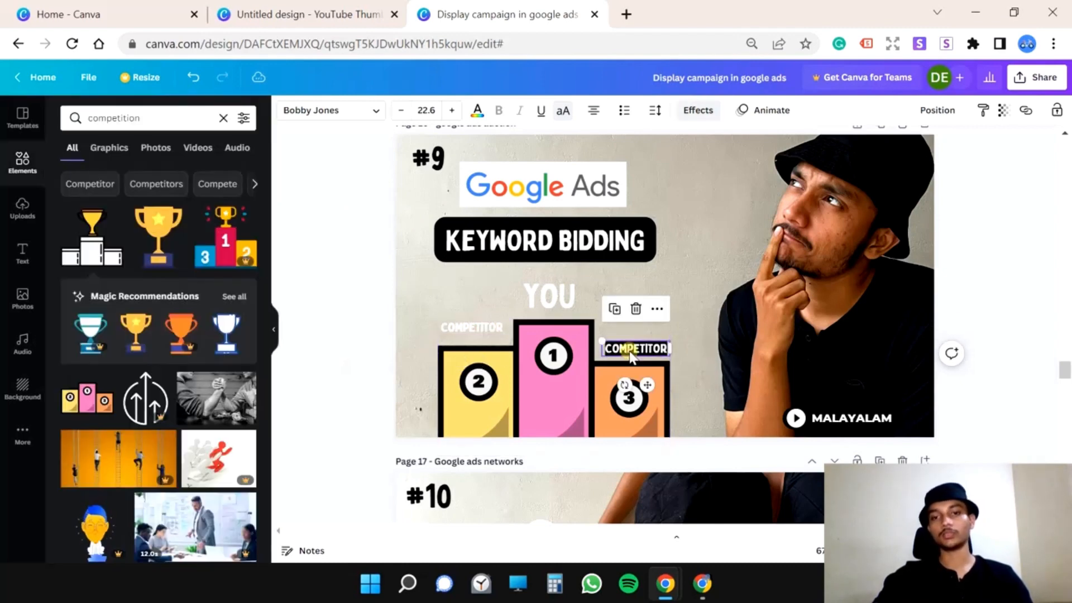
{"action": "left_click", "coordinate": [698, 110]}
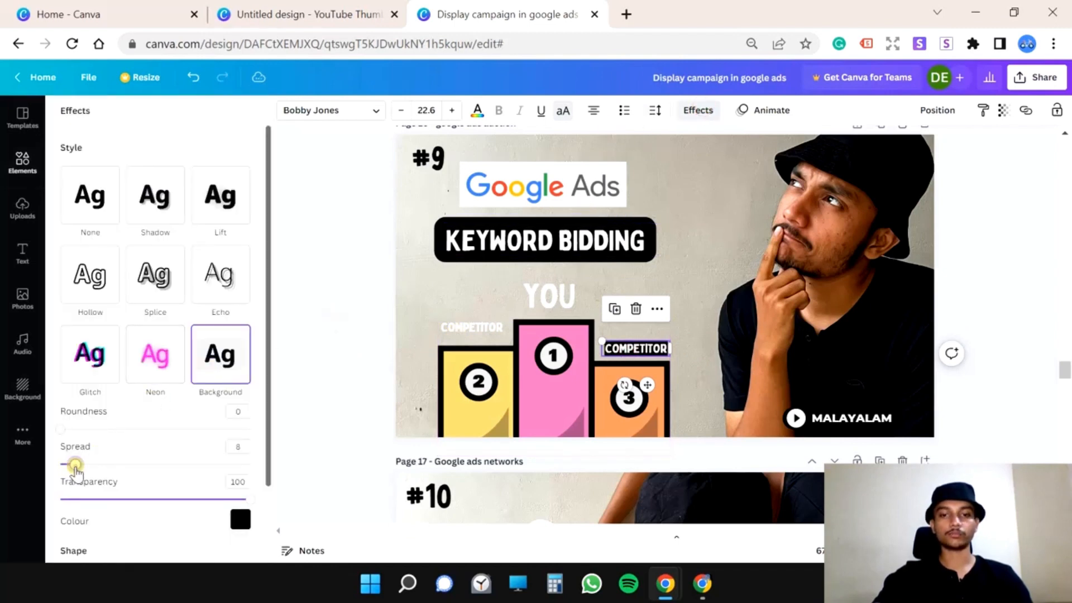
{"action": "left_click_drag", "start_coordinate": [74, 464], "coordinate": [115, 464]}
- Give the second-place "COMPETITOR" label a matching black Background effect with square corners and a small spread
{"action": "left_click", "coordinate": [463, 328]}
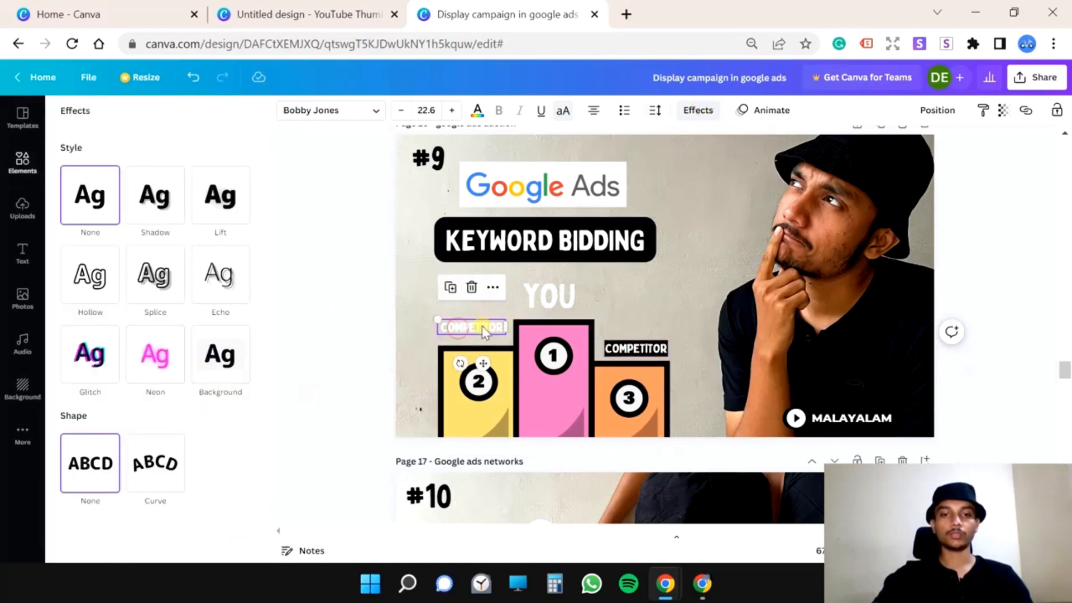
{"action": "left_click", "coordinate": [221, 357]}
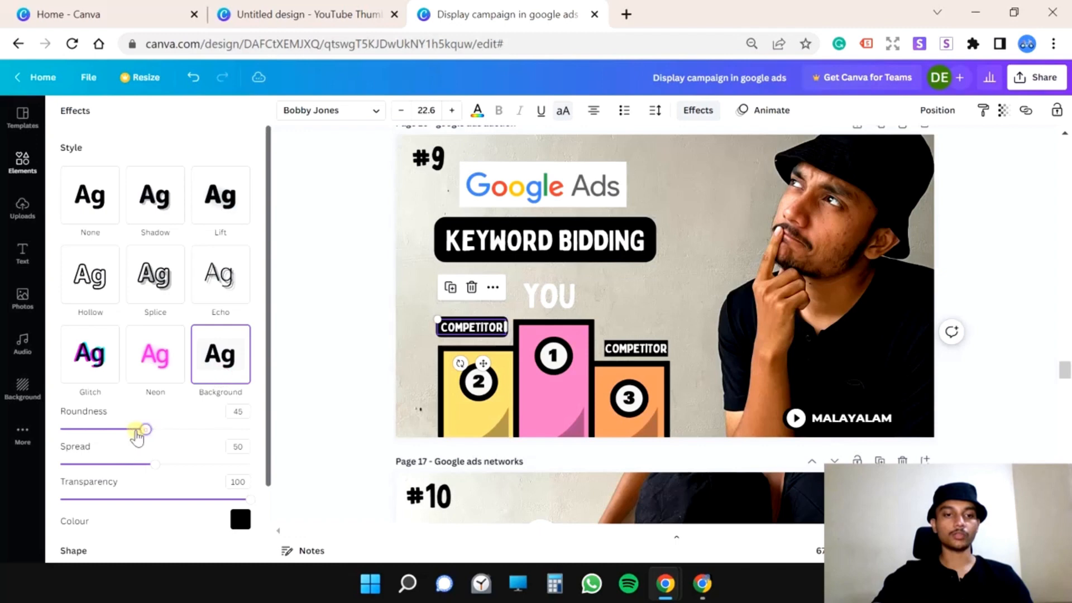
{"action": "left_click_drag", "start_coordinate": [142, 432], "coordinate": [5, 439]}
{"action": "left_click_drag", "start_coordinate": [153, 465], "coordinate": [73, 464]}
- Enlarge the third-place "COMPETITOR" label slightly and move the second-place label closer to the top of its block
{"action": "left_click", "coordinate": [614, 349]}
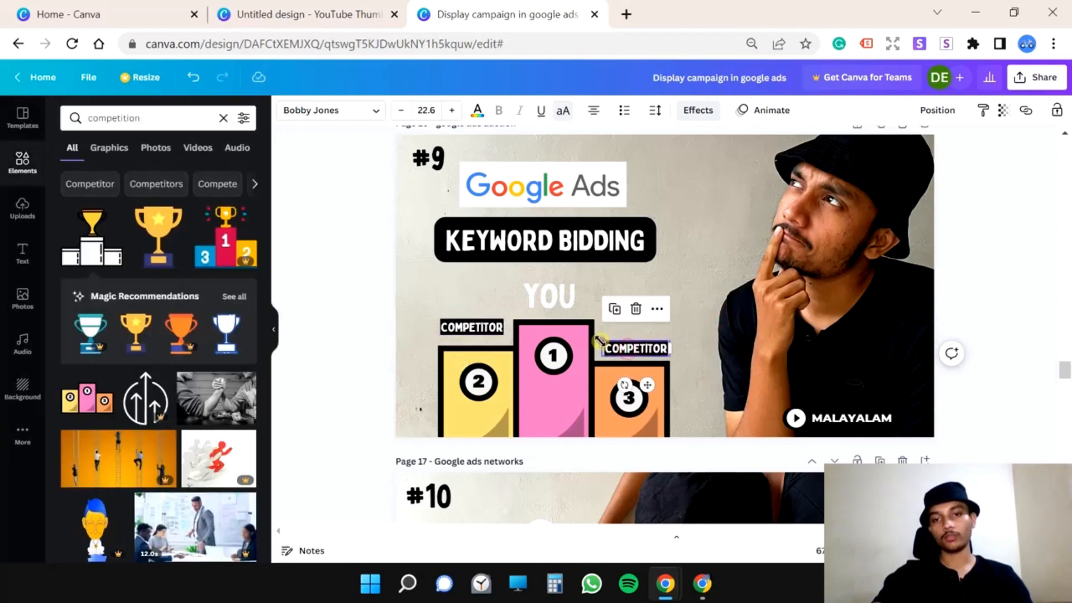
{"action": "left_click_drag", "start_coordinate": [600, 341], "coordinate": [593, 338]}
{"action": "left_click_drag", "start_coordinate": [467, 326], "coordinate": [464, 330]}
{"action": "left_click", "coordinate": [698, 302]}
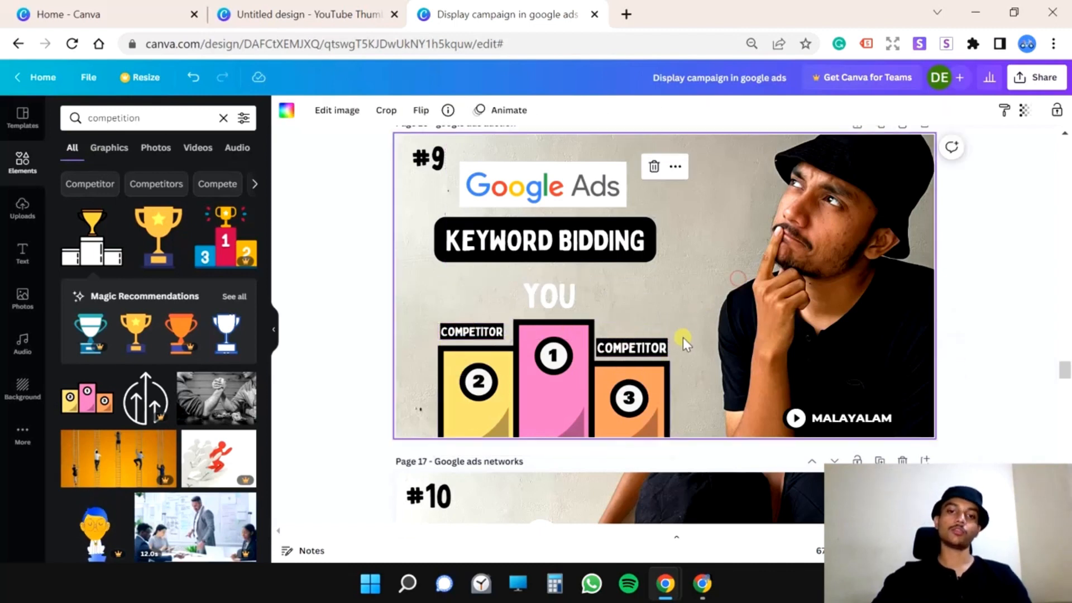
{"action": "left_click", "coordinate": [472, 333]}
{"action": "left_click_drag", "start_coordinate": [472, 333], "coordinate": [469, 336]}
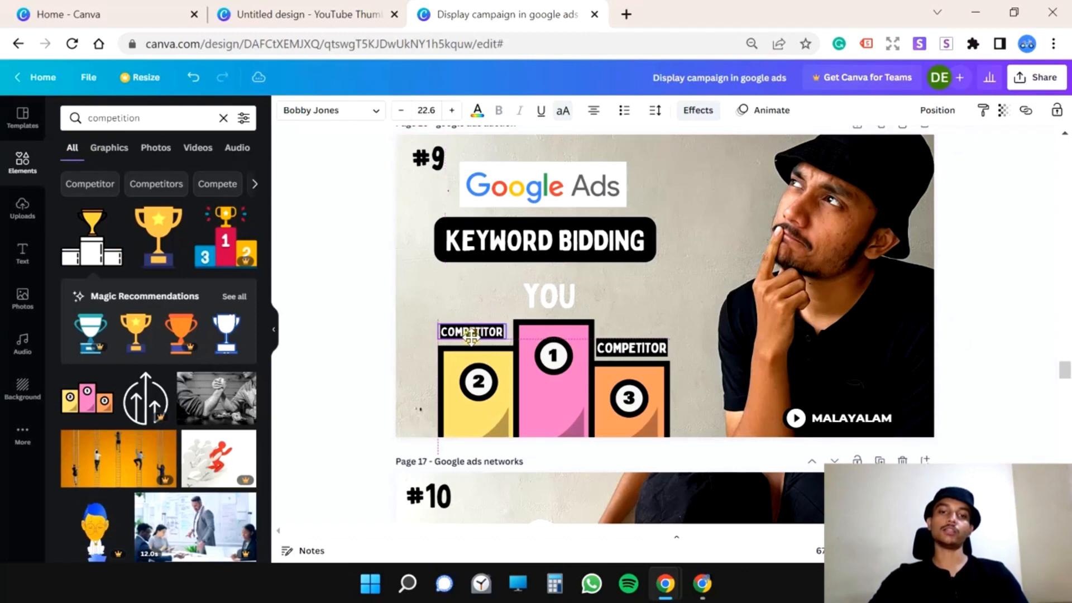
- Enlarge the podium and its three labels together, keeping them beneath the "KEYWORD BIDDING" label
{"action": "left_click_drag", "start_coordinate": [415, 289], "coordinate": [695, 469]}
{"action": "left_click_drag", "start_coordinate": [604, 389], "coordinate": [587, 389]}
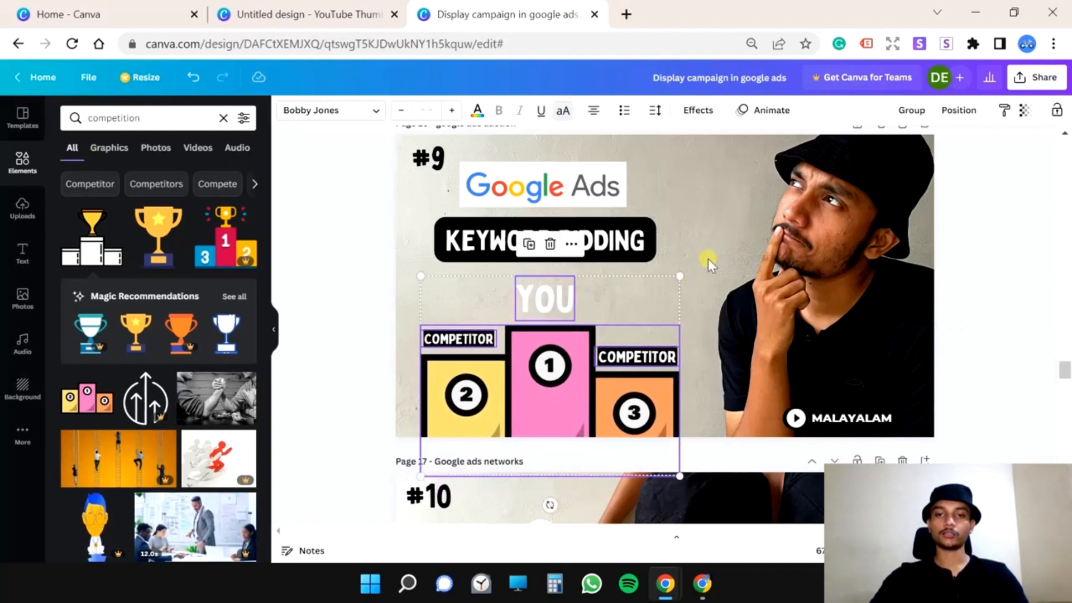
{"action": "left_click", "coordinate": [703, 254]}
- Apply a black Background effect to the "YOU" text, reducing its roundness and spread to a tight box
{"action": "double_click", "coordinate": [561, 302]}
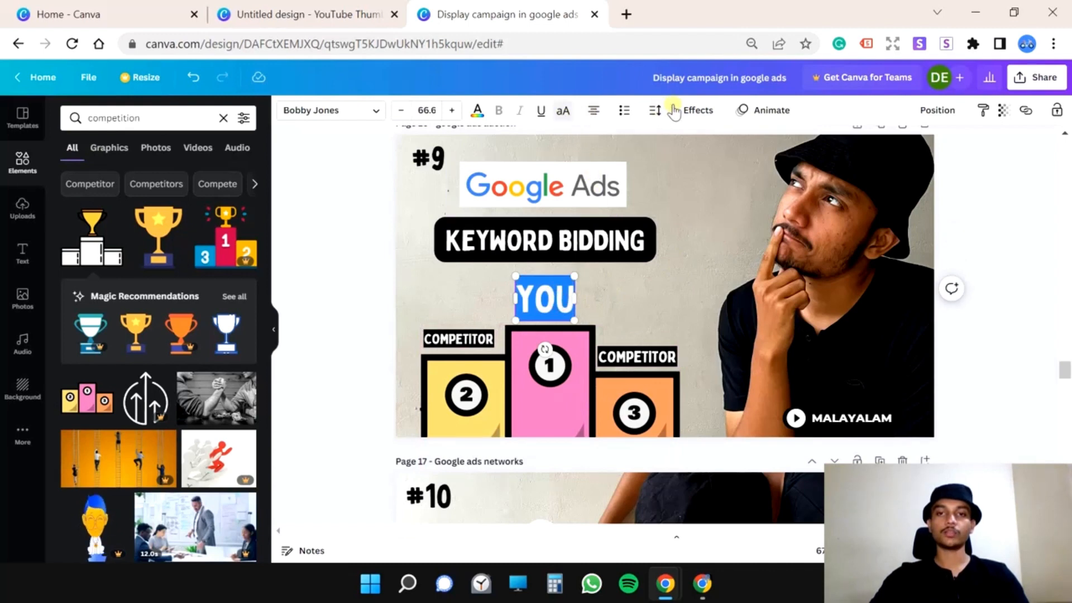
{"action": "left_click", "coordinate": [696, 110]}
{"action": "left_click", "coordinate": [237, 380]}
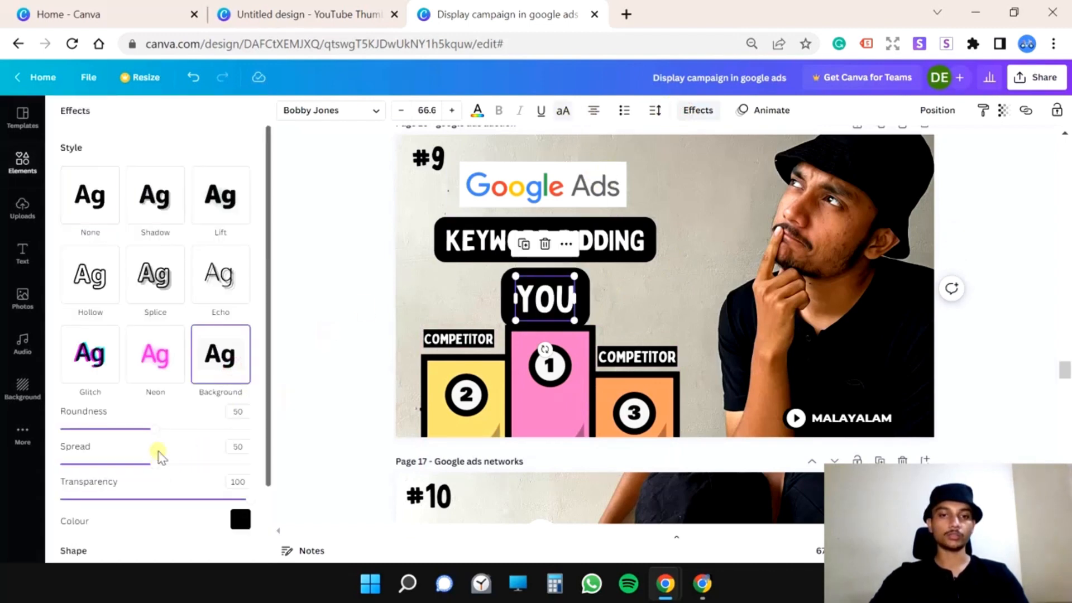
{"action": "left_click_drag", "start_coordinate": [158, 430], "coordinate": [77, 429]}
{"action": "left_click_drag", "start_coordinate": [154, 464], "coordinate": [92, 465]}
- Nudge the third-place "COMPETITOR" label slightly to the right above its podium block
{"action": "left_click", "coordinate": [631, 362]}
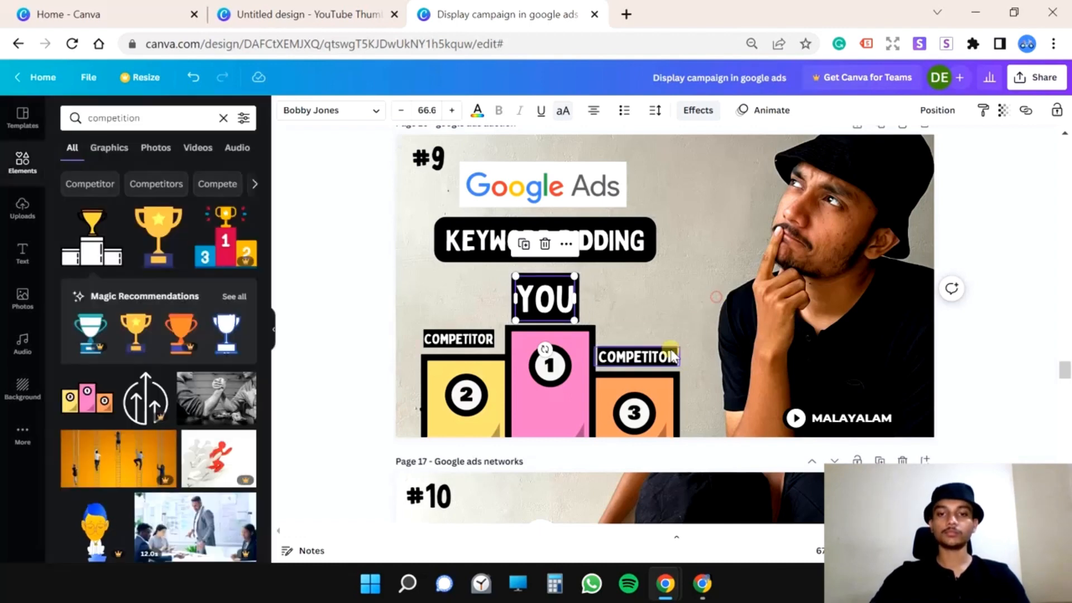
{"action": "left_click_drag", "start_coordinate": [633, 364], "coordinate": [631, 358]}
{"action": "left_click", "coordinate": [695, 258]}
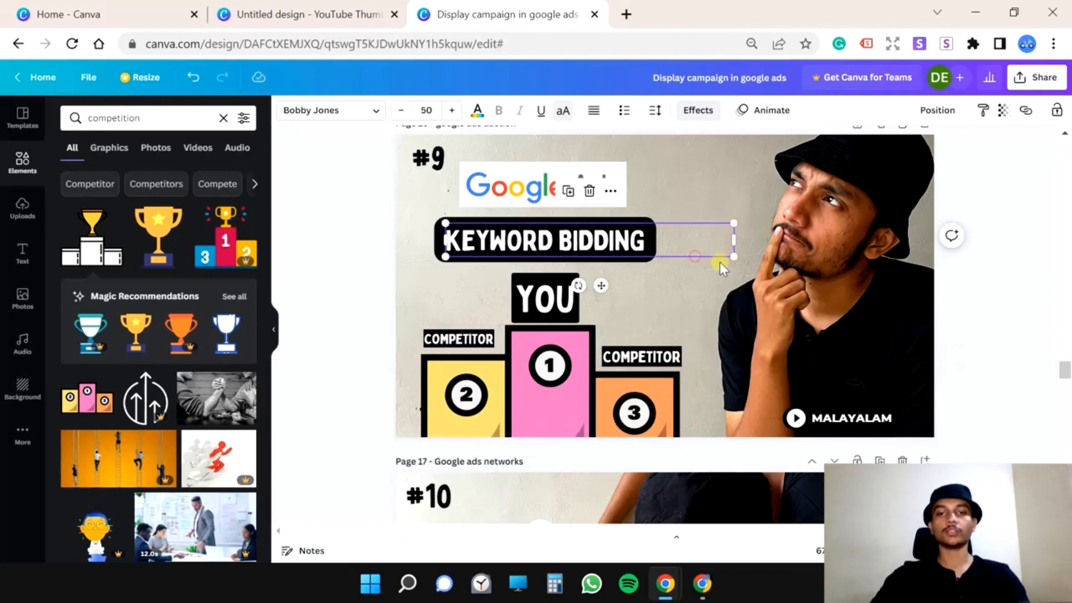
- Find a stick figure with the search "man stick", add it, shrink it and place it above the third-place "COMPETITOR" label
{"action": "left_click", "coordinate": [739, 173]}
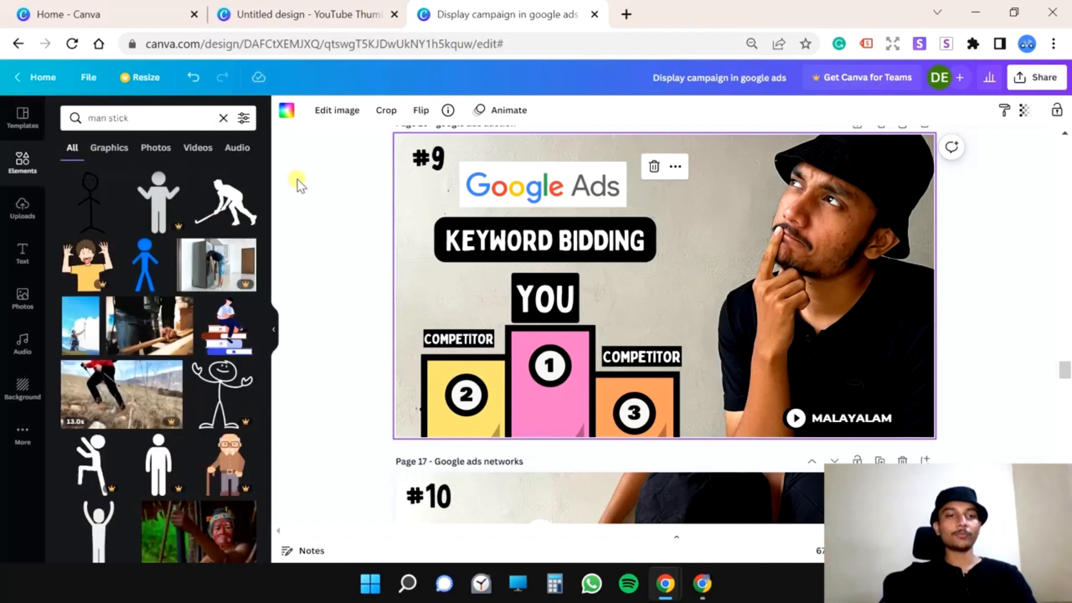
{"action": "left_click", "coordinate": [81, 215]}
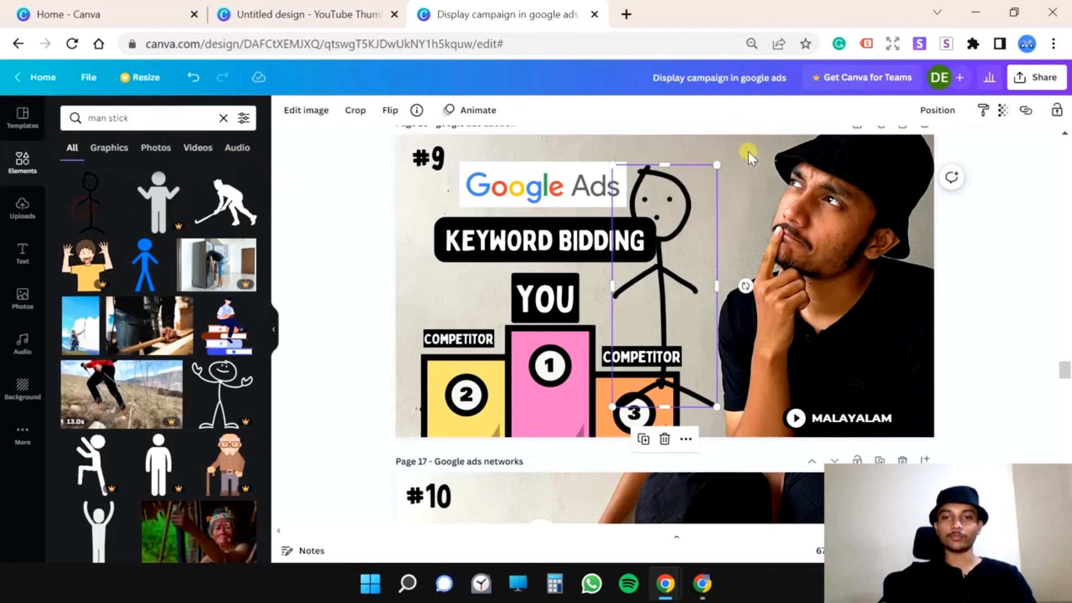
{"action": "left_click_drag", "start_coordinate": [709, 176], "coordinate": [630, 332]}
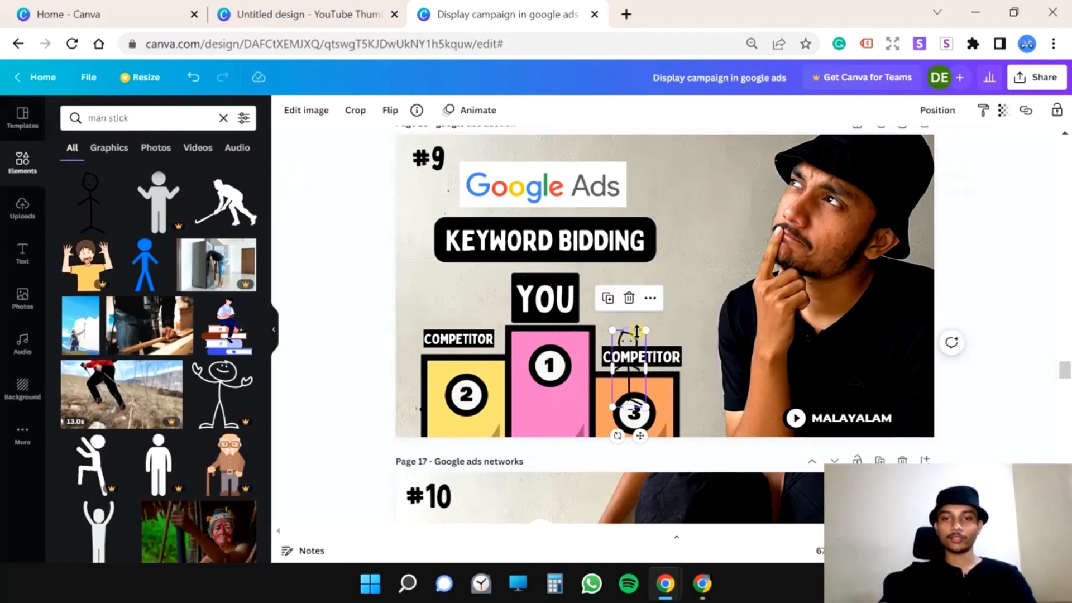
{"action": "left_click_drag", "start_coordinate": [640, 435], "coordinate": [660, 369]}
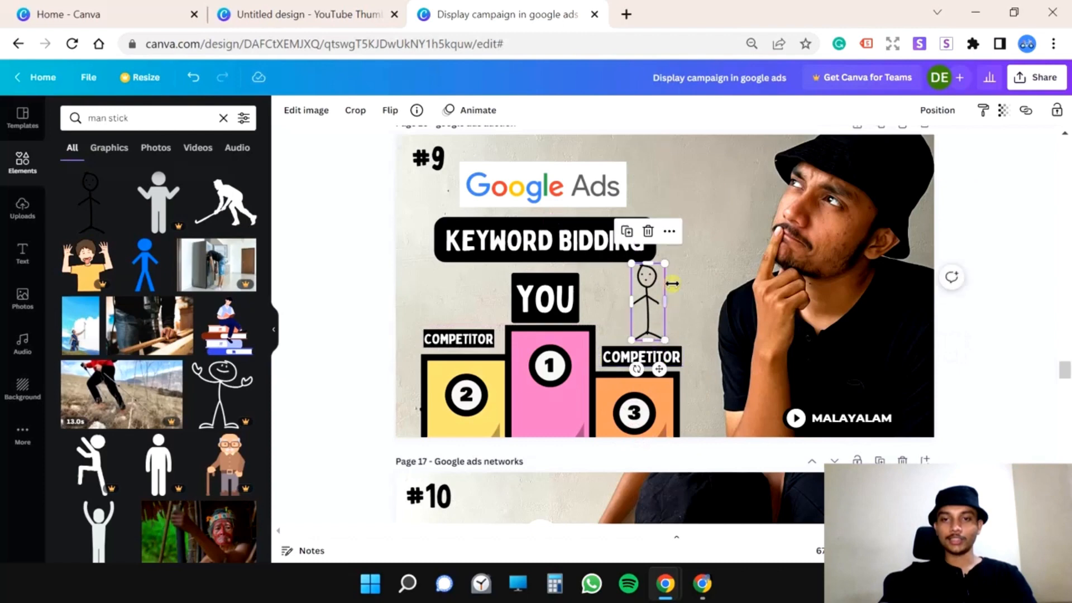
{"action": "left_click_drag", "start_coordinate": [664, 267], "coordinate": [651, 291]}
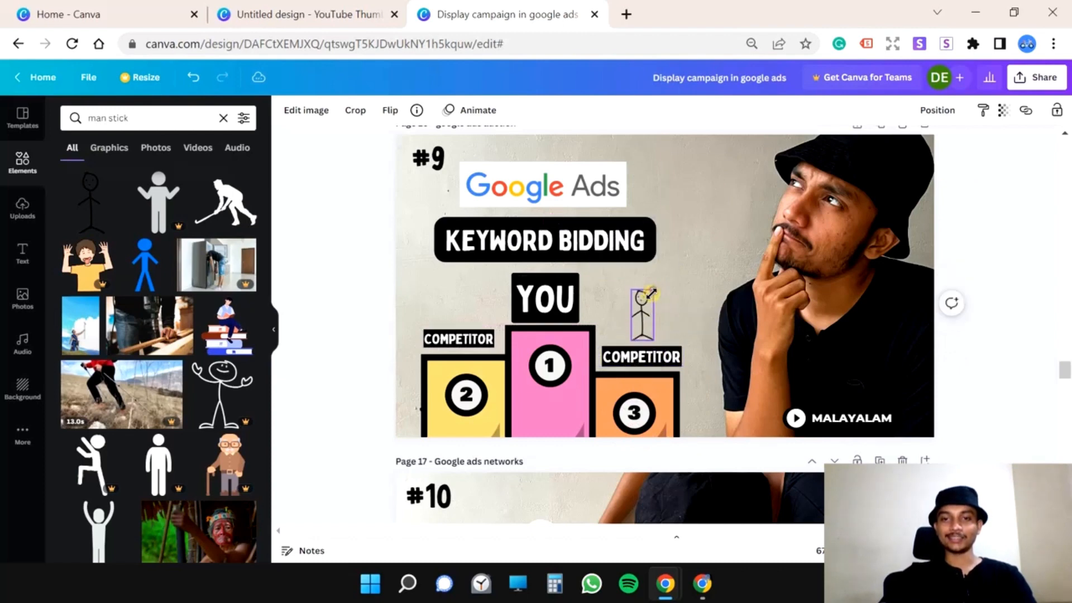
{"action": "left_click_drag", "start_coordinate": [635, 345], "coordinate": [632, 352]}
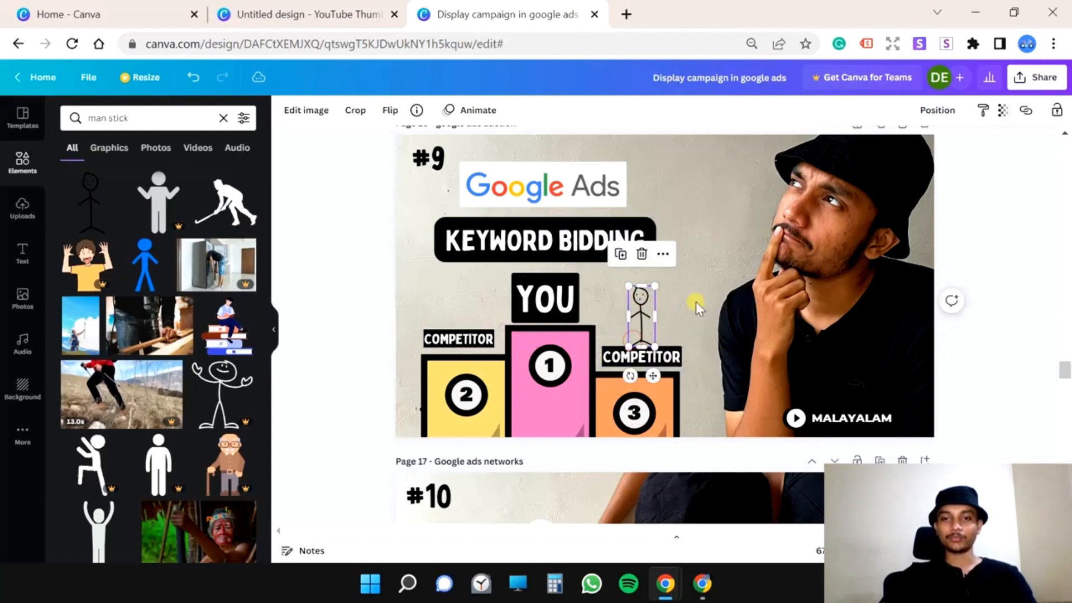
- Duplicate the stick figure above the second-place block, lower that block's "COMPETITOR" label slightly, and shrink the copied figure
{"action": "left_click_drag", "start_coordinate": [632, 311], "coordinate": [449, 302]}
{"action": "key", "text": "ctrl+d"}
{"action": "left_click_drag", "start_coordinate": [484, 337], "coordinate": [482, 341]}
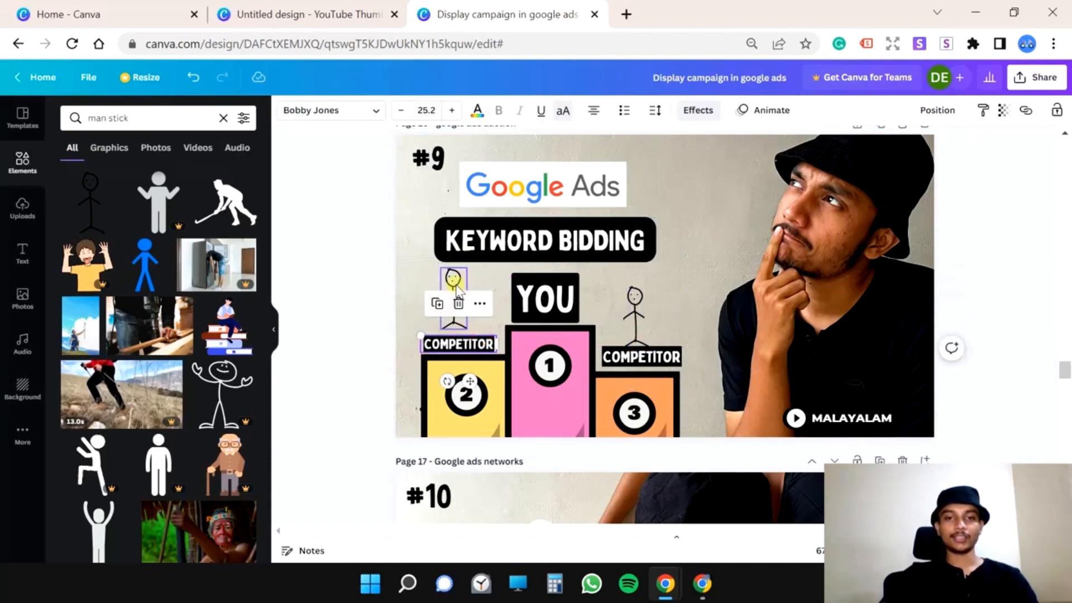
{"action": "left_click", "coordinate": [456, 290]}
{"action": "left_click_drag", "start_coordinate": [467, 269], "coordinate": [463, 288]}
- Shrink the third-place stick figure to match the second-place one, keeping it just above its "COMPETITOR" label
{"action": "left_click", "coordinate": [646, 298]}
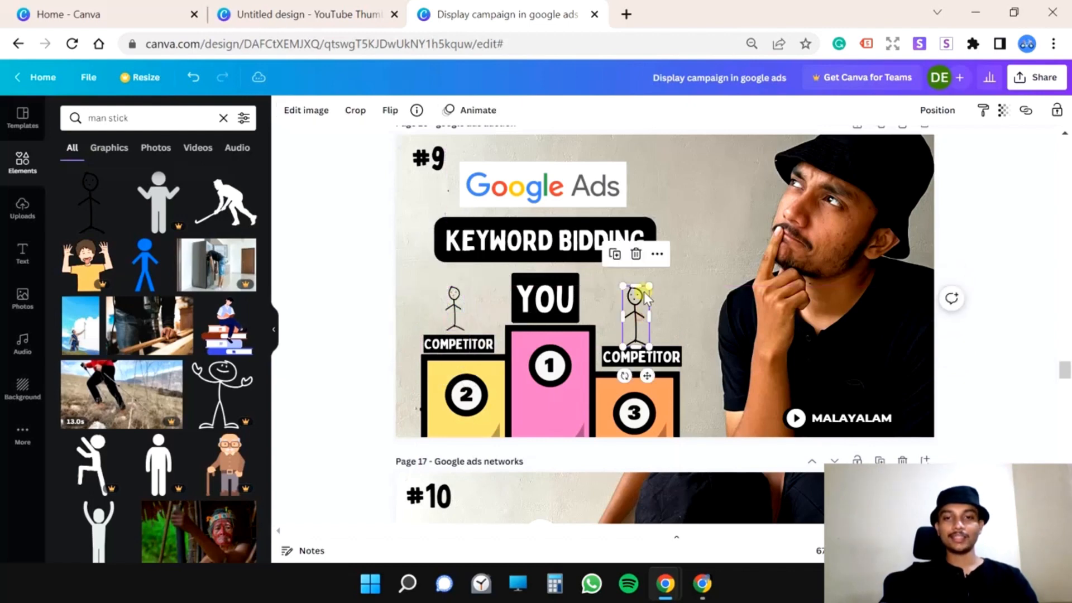
{"action": "left_click_drag", "start_coordinate": [648, 289], "coordinate": [642, 299]}
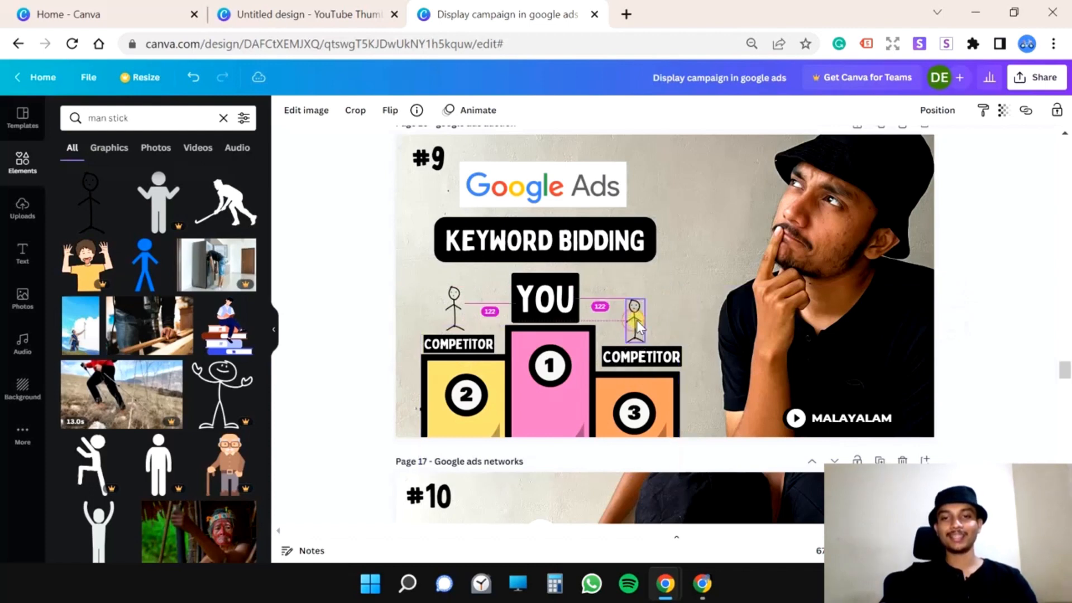
{"action": "left_click", "coordinate": [676, 263]}
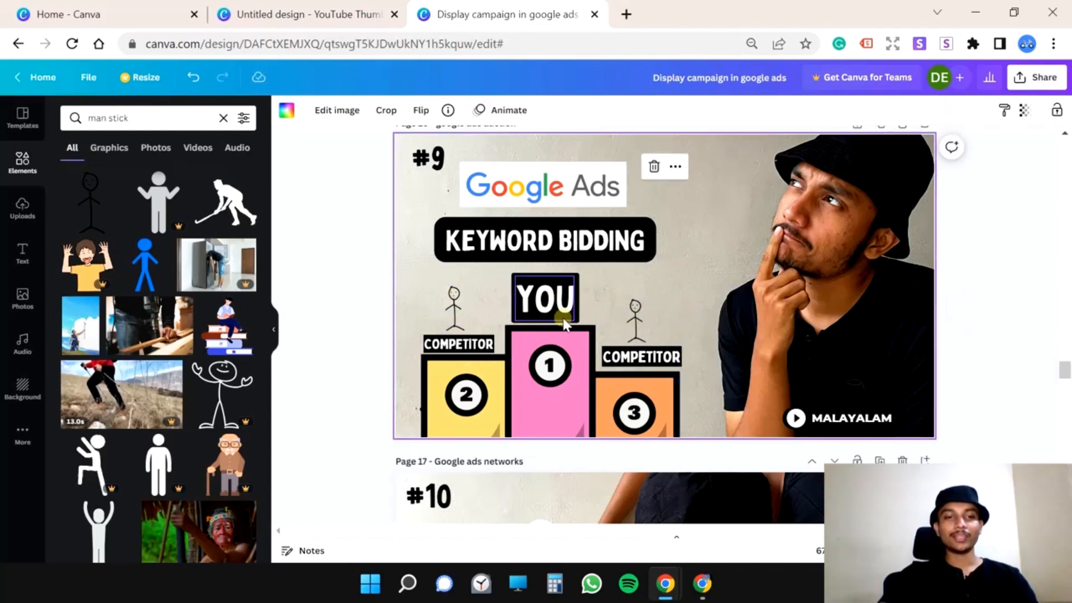
- On the #10 thumbnail, shift the "WHAT IS" heading and both network labels slightly down and right, and enlarge the question mark to size 174
{"action": "scroll", "coordinate": [139, 357], "scroll_direction": "down", "scroll_amount": 3}
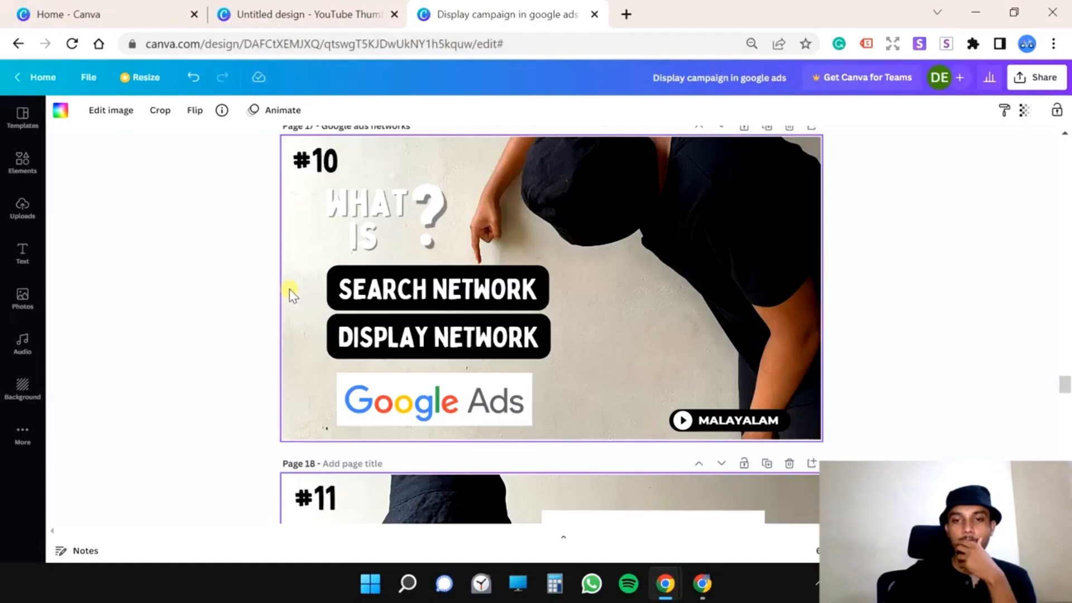
{"action": "scroll", "coordinate": [296, 289], "scroll_direction": "up", "scroll_amount": 3}
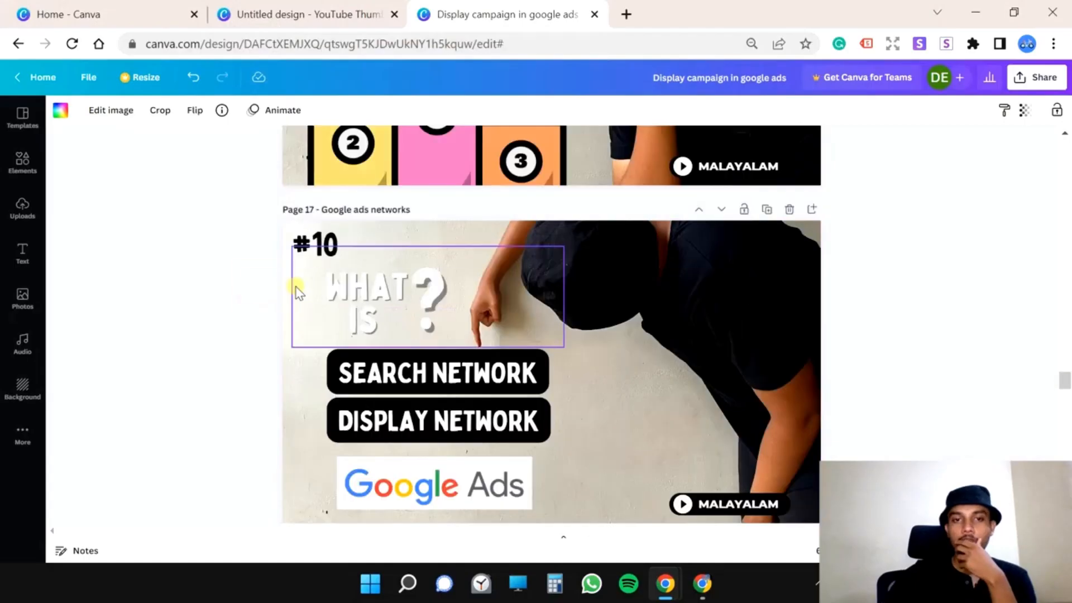
{"action": "scroll", "coordinate": [314, 287], "scroll_direction": "down", "scroll_amount": 2}
{"action": "scroll", "coordinate": [324, 291], "scroll_direction": "down", "scroll_amount": 2}
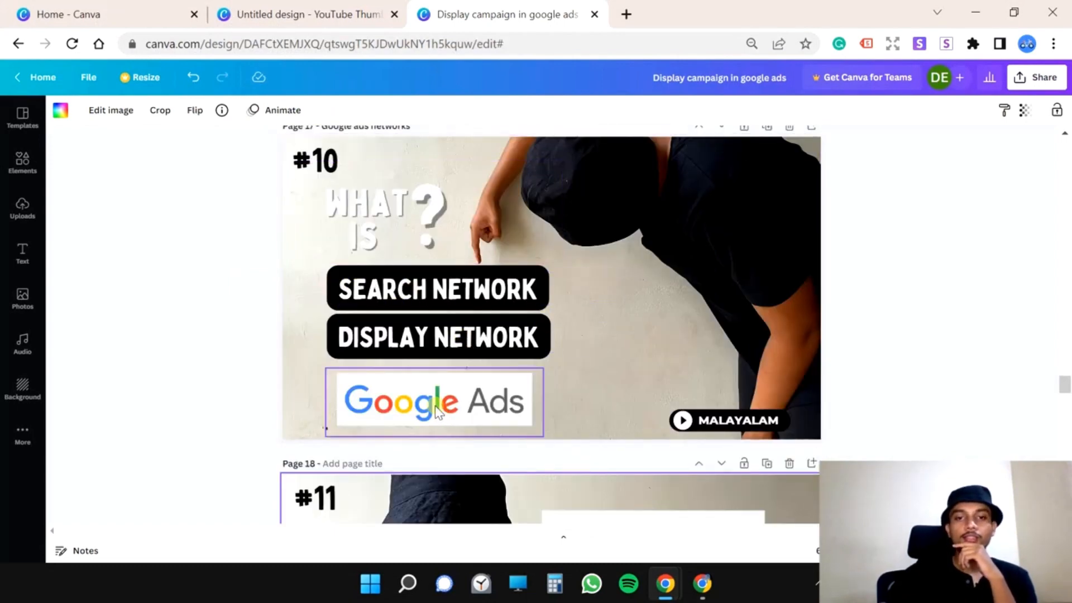
{"action": "scroll", "coordinate": [442, 417], "scroll_direction": "up", "scroll_amount": 1}
{"action": "scroll", "coordinate": [445, 430], "scroll_direction": "down", "scroll_amount": 1}
{"action": "left_click_drag", "start_coordinate": [441, 416], "coordinate": [668, 220]}
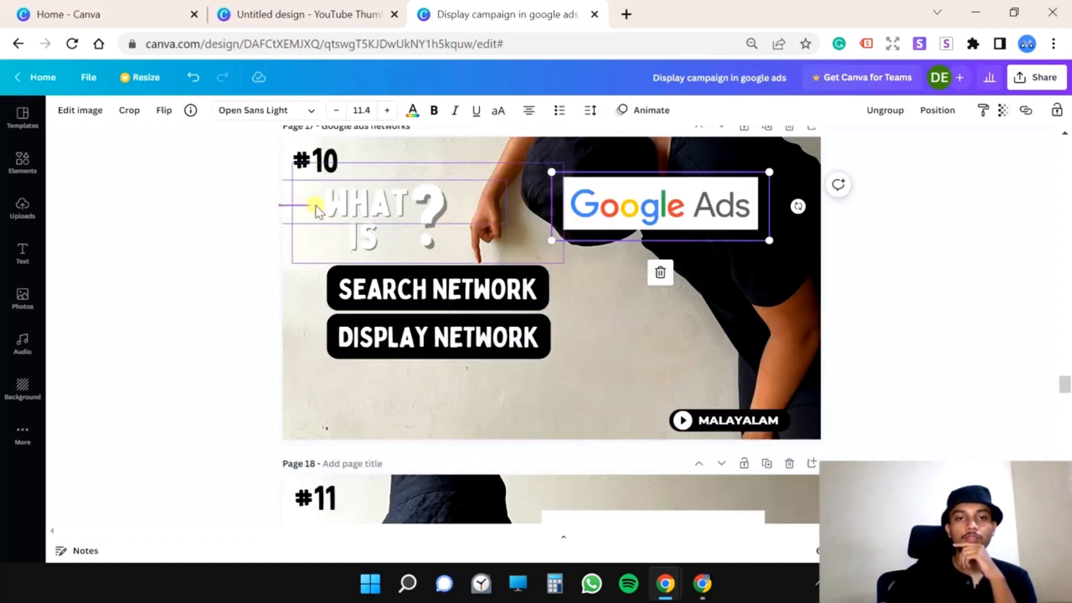
{"action": "left_click_drag", "start_coordinate": [280, 205], "coordinate": [478, 356]}
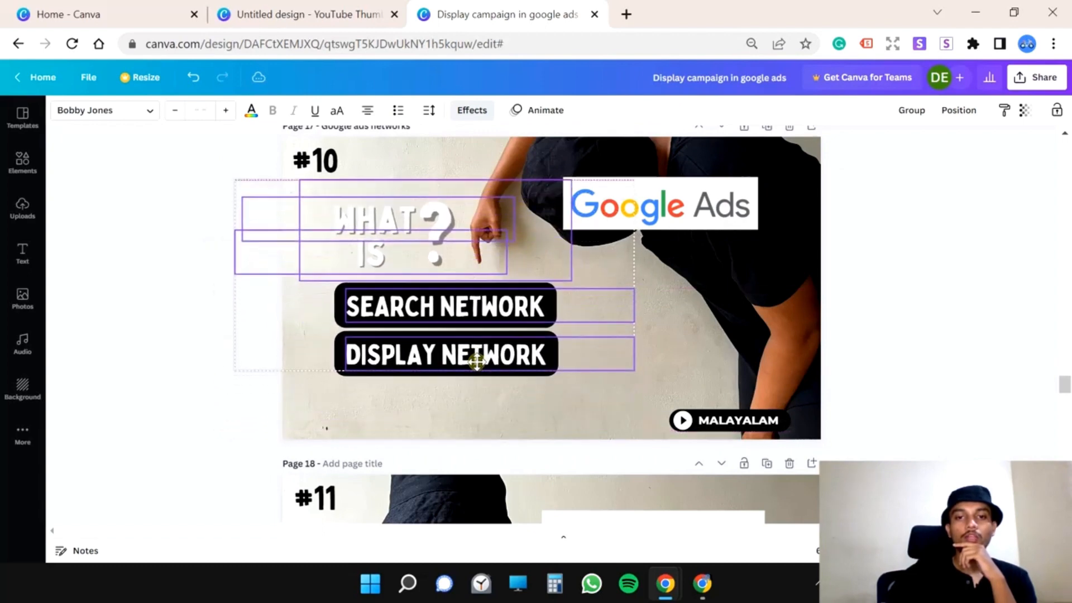
{"action": "left_click", "coordinate": [532, 394]}
{"action": "left_click", "coordinate": [391, 232]}
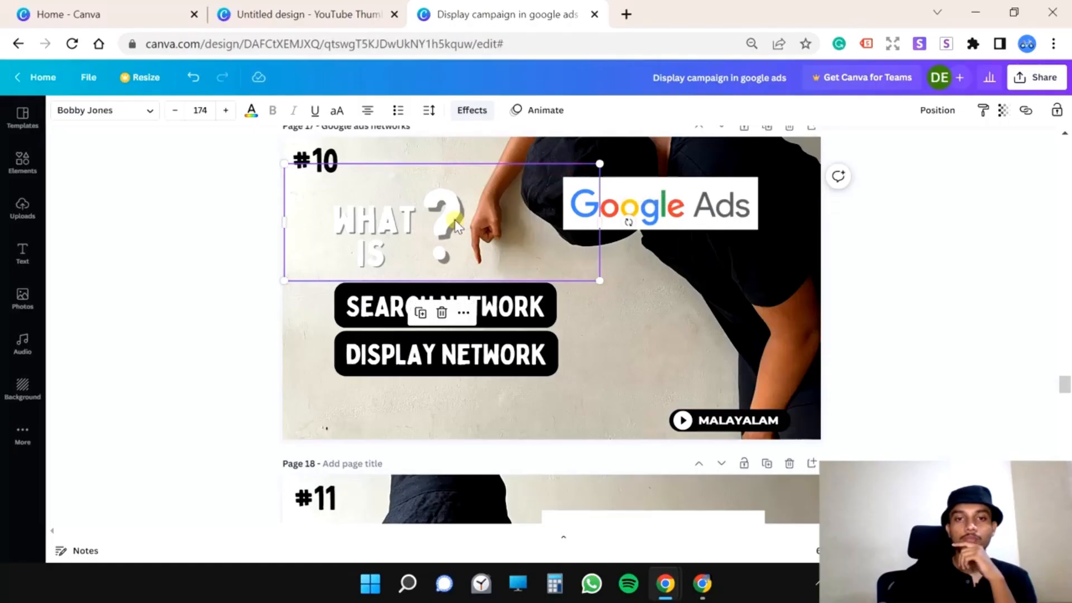
{"action": "left_click_drag", "start_coordinate": [455, 223], "coordinate": [453, 226]}
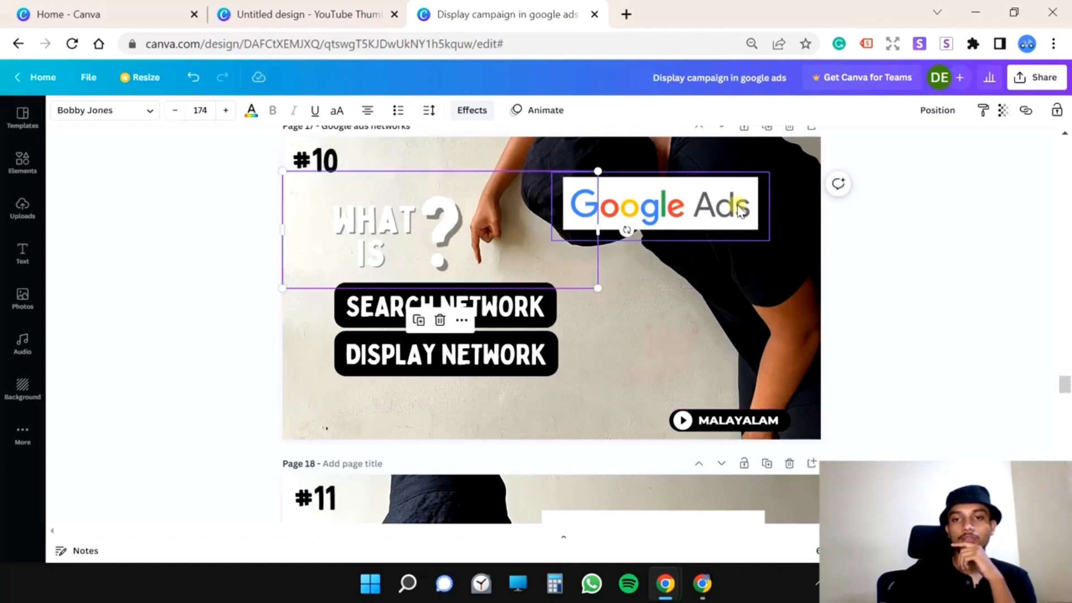
- Shrink the Google Ads logo on the #10 thumbnail and place it beneath the "DISPLAY NETWORK" label
{"action": "left_click_drag", "start_coordinate": [737, 203], "coordinate": [546, 411]}
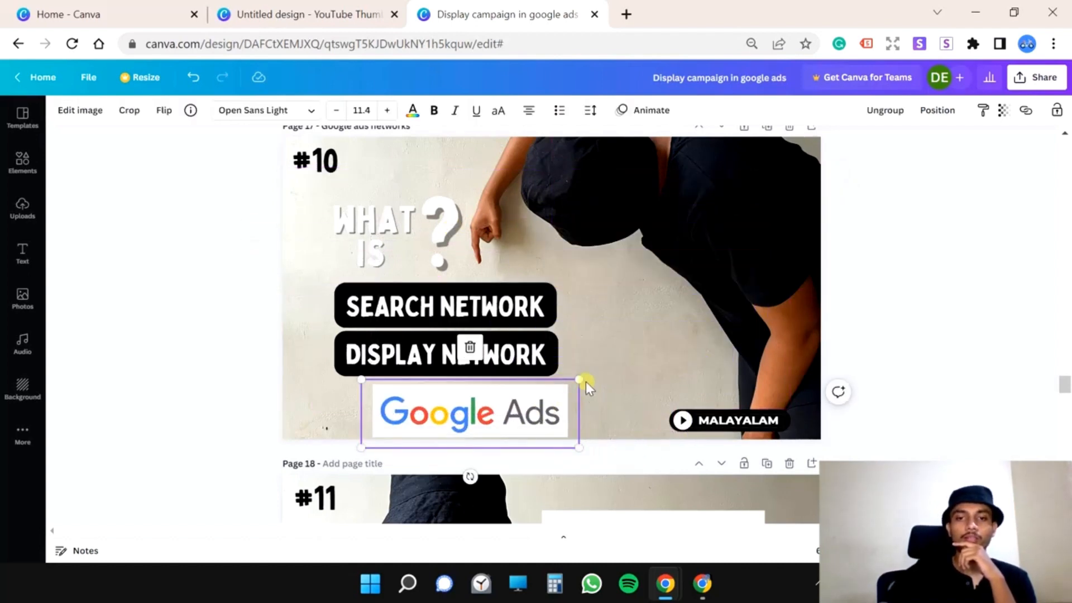
{"action": "left_click_drag", "start_coordinate": [578, 378], "coordinate": [468, 403]}
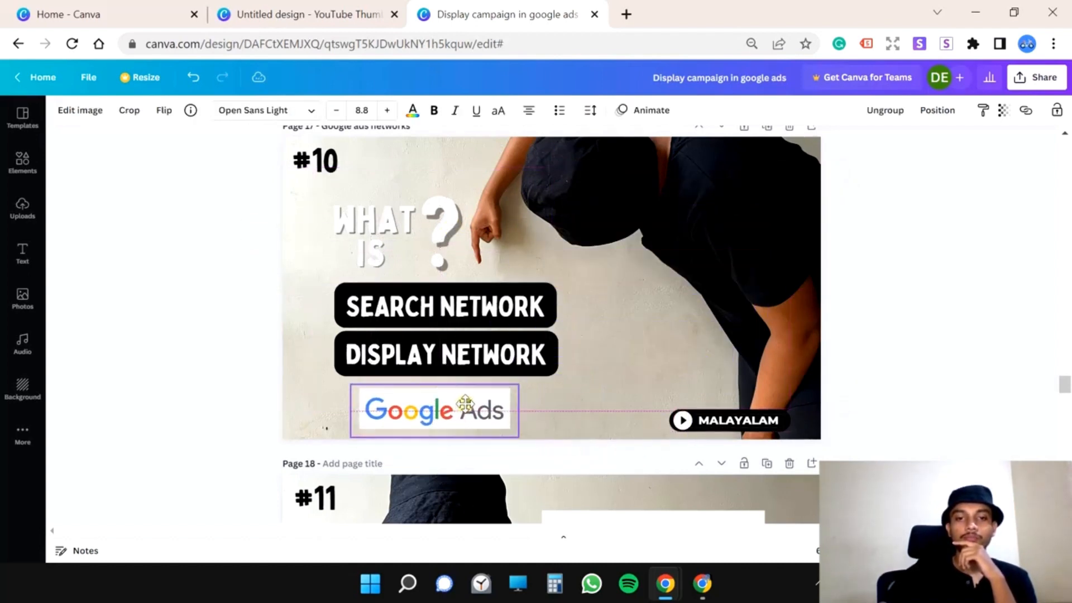
{"action": "left_click", "coordinate": [682, 286]}
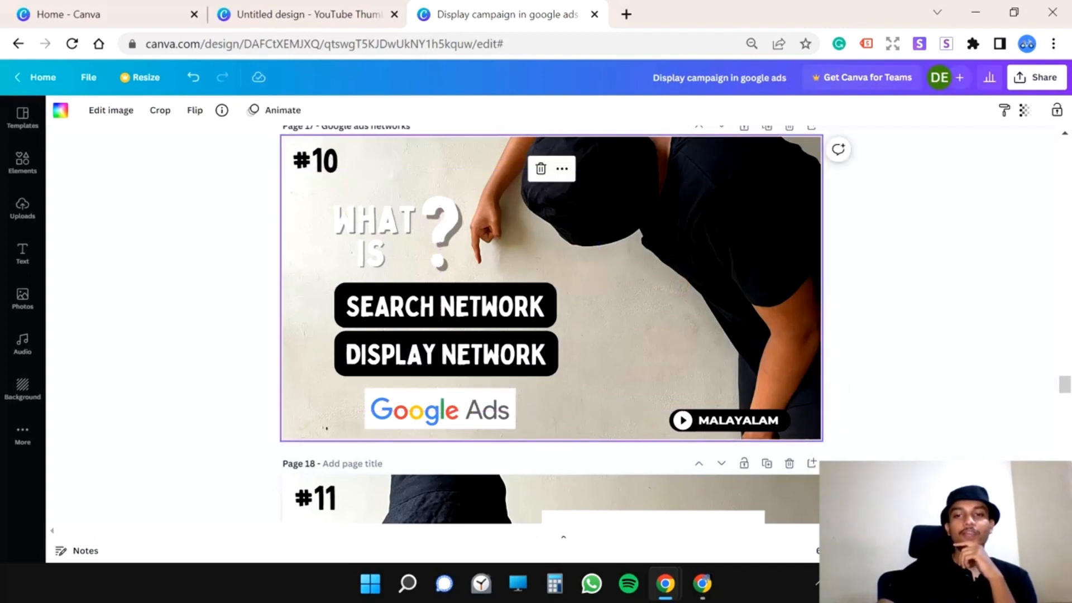
- Enlarge the "INSERTION!!" text slightly on the #11 thumbnail, extending it on both sides
{"action": "scroll", "coordinate": [653, 297], "scroll_direction": "down", "scroll_amount": 5}
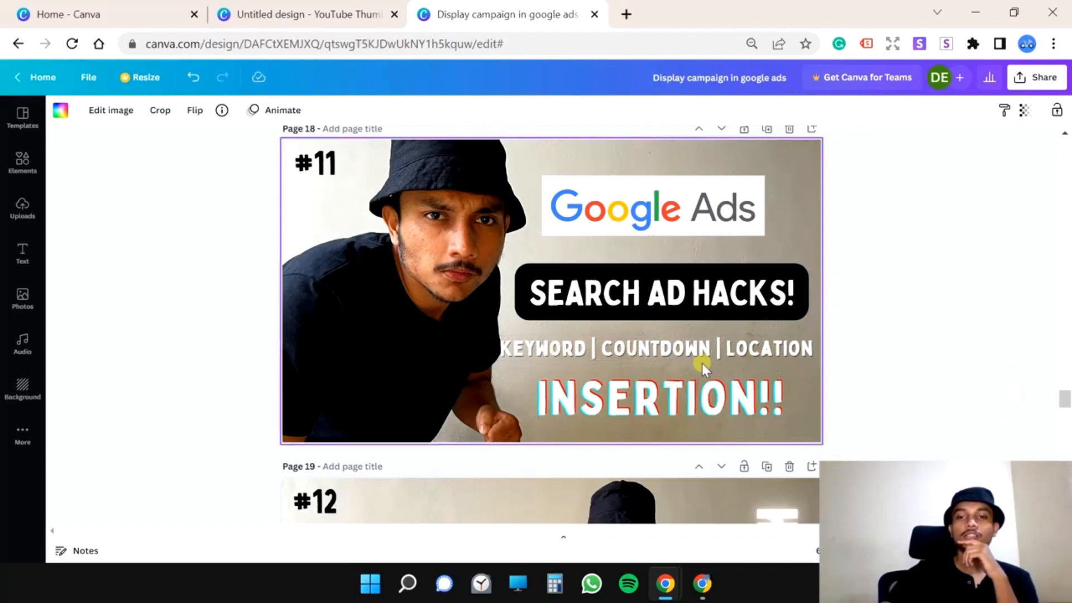
{"action": "left_click", "coordinate": [617, 415]}
{"action": "left_click_drag", "start_coordinate": [537, 425], "coordinate": [528, 425]}
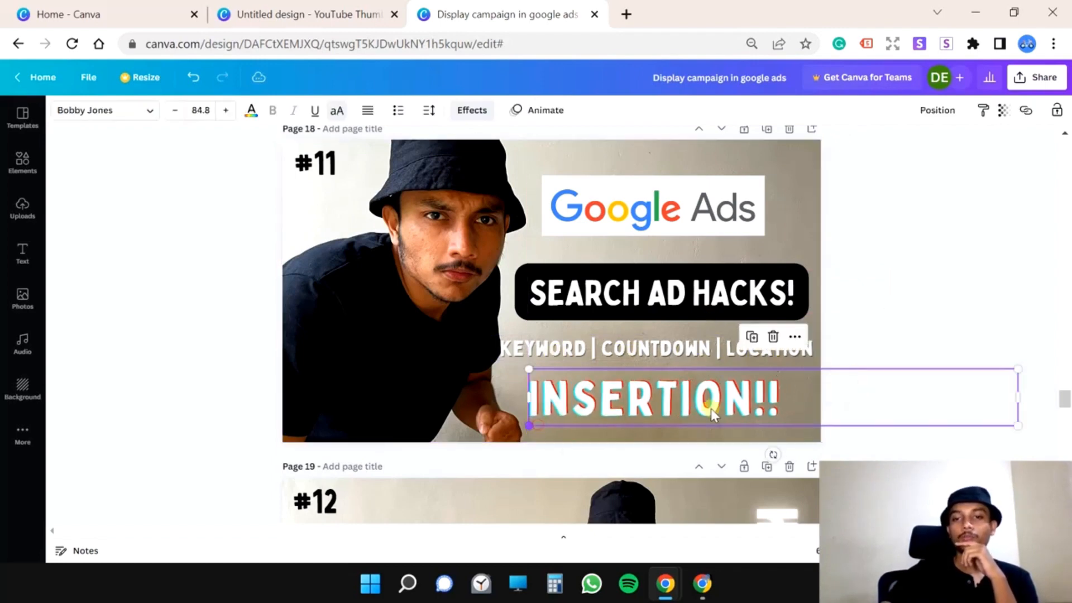
{"action": "left_click_drag", "start_coordinate": [1018, 369], "coordinate": [1033, 367]}
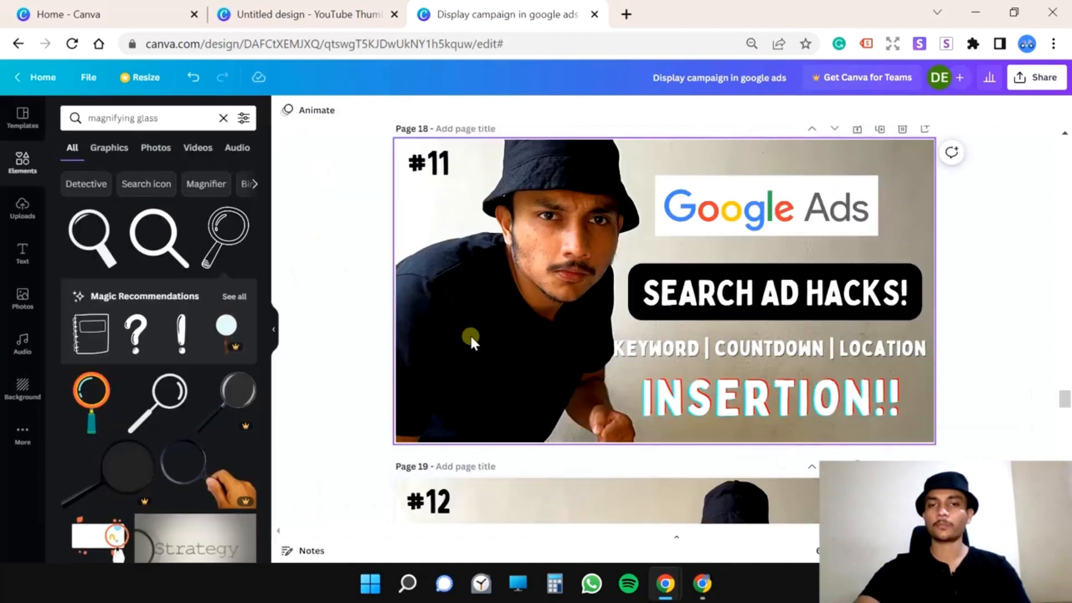
- Shorten the "GOOGLE ADS EXTENSIONS" label on the #12 thumbnail to "AD EXTENSIONS" on a single line
{"action": "scroll", "coordinate": [592, 254], "scroll_direction": "down", "scroll_amount": 1}
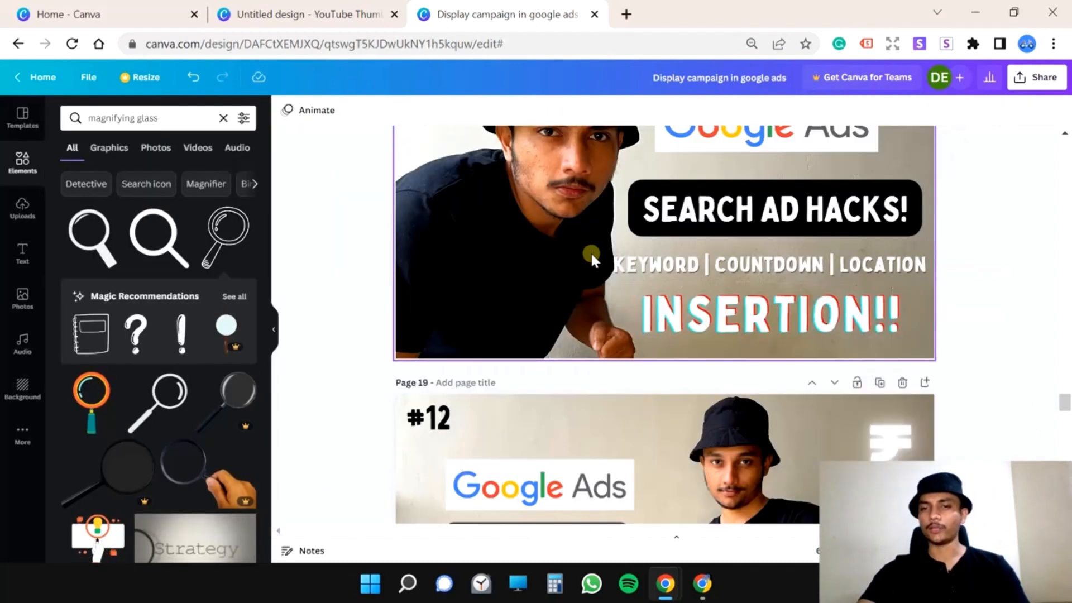
{"action": "scroll", "coordinate": [591, 252], "scroll_direction": "up", "scroll_amount": 1}
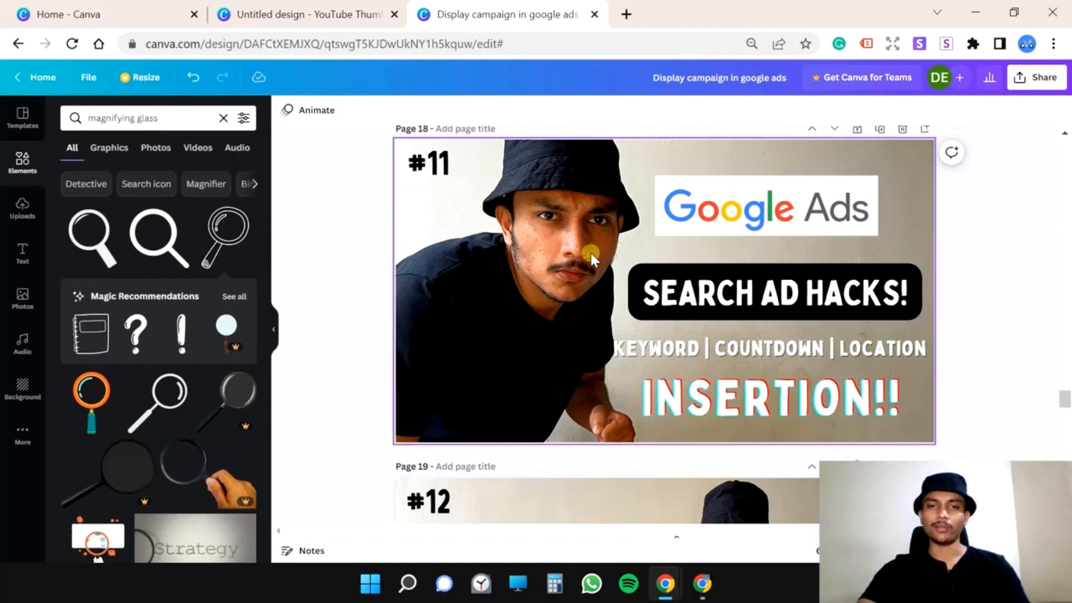
{"action": "scroll", "coordinate": [591, 255], "scroll_direction": "down", "scroll_amount": 5}
{"action": "scroll", "coordinate": [591, 259], "scroll_direction": "up", "scroll_amount": 1}
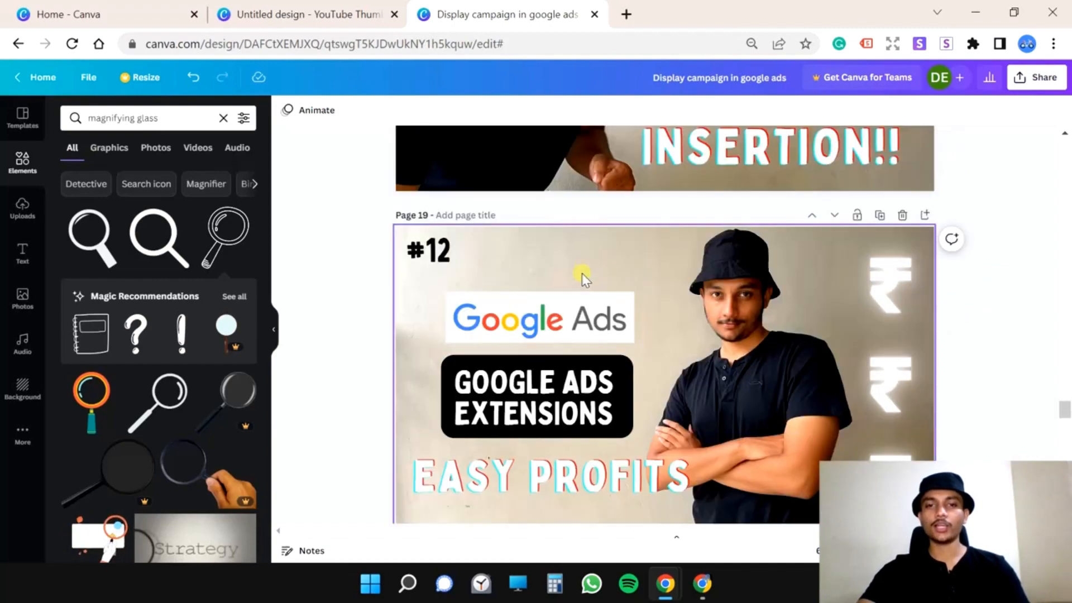
{"action": "scroll", "coordinate": [564, 293], "scroll_direction": "down", "scroll_amount": 1}
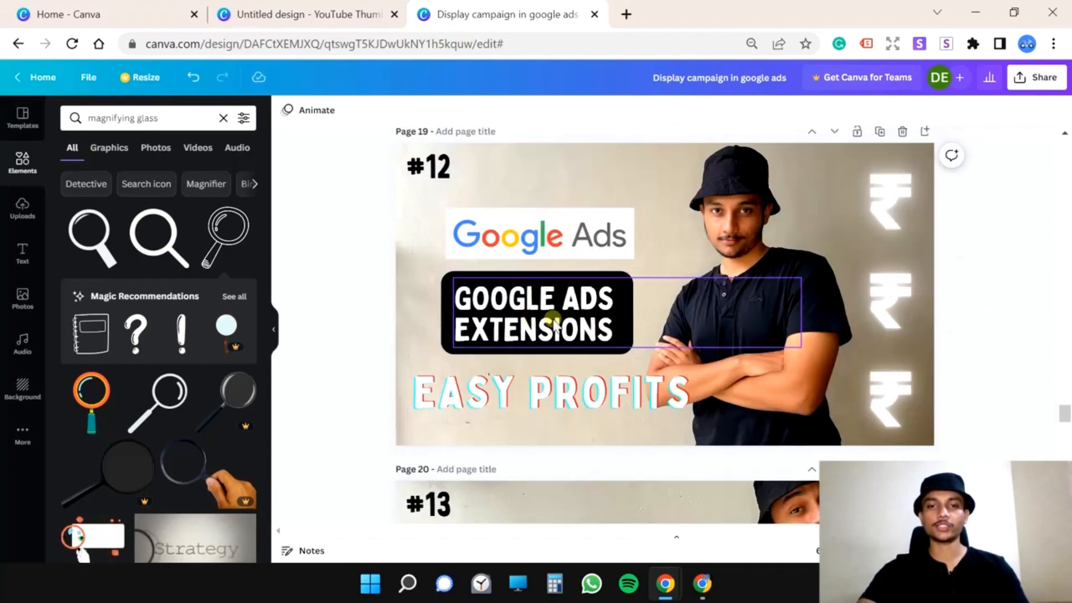
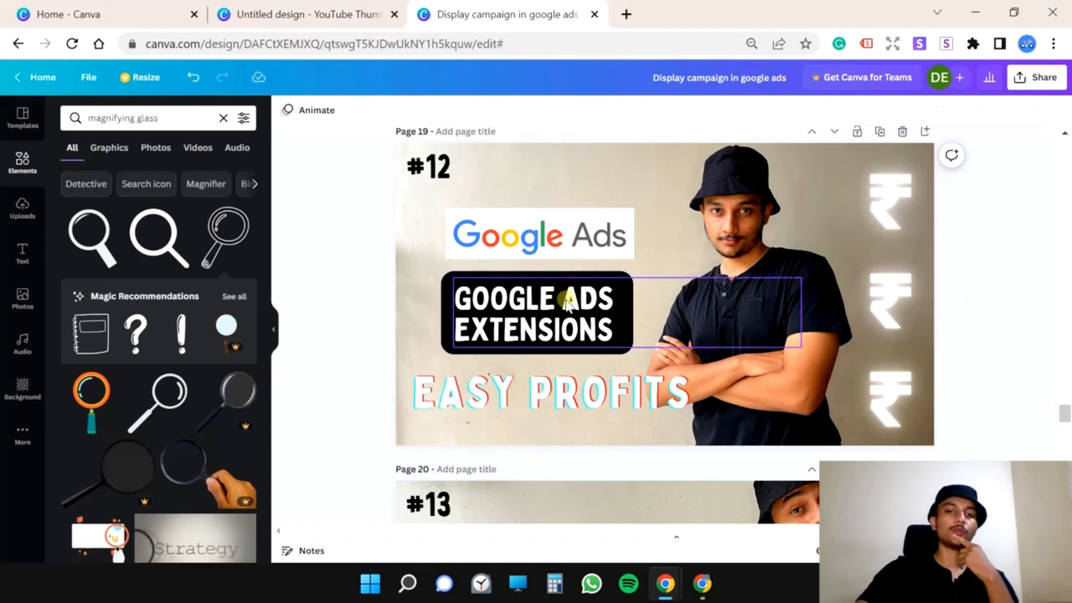
{"action": "left_click", "coordinate": [567, 302]}
{"action": "left_click", "coordinate": [565, 301]}
{"action": "key", "text": "BackSpace"}
{"action": "key", "text": "BackSpace"}
{"action": "key", "text": "BackSpace"}
{"action": "key", "text": "BackSpace"}
{"action": "key", "text": "BackSpace"}
{"action": "key", "text": "BackSpace"}
{"action": "key", "text": "BackSpace"}
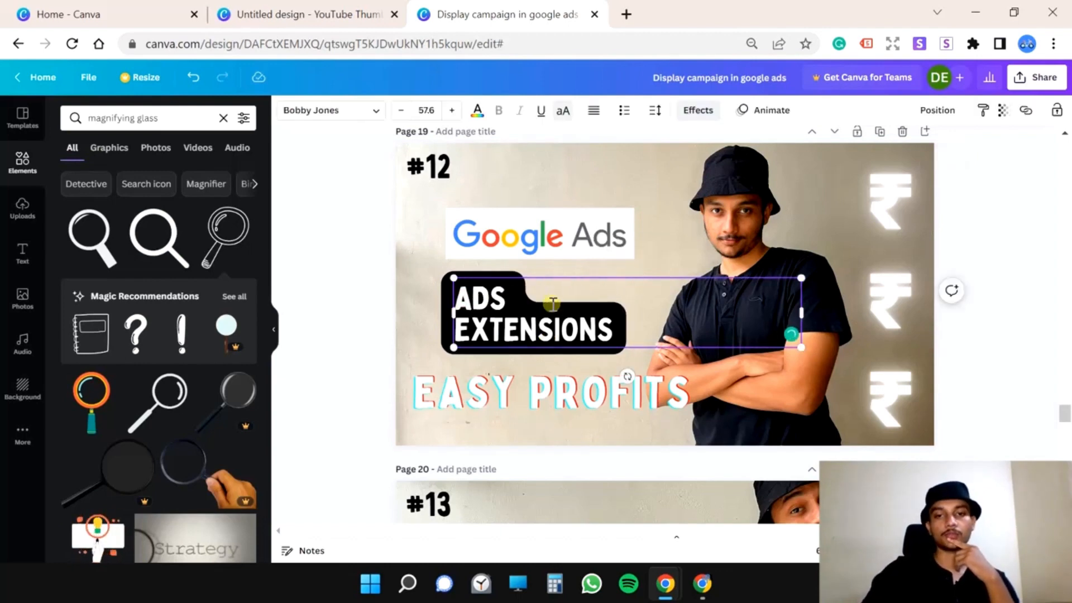
{"action": "left_click", "coordinate": [538, 302]}
{"action": "key", "text": "BackSpace"}
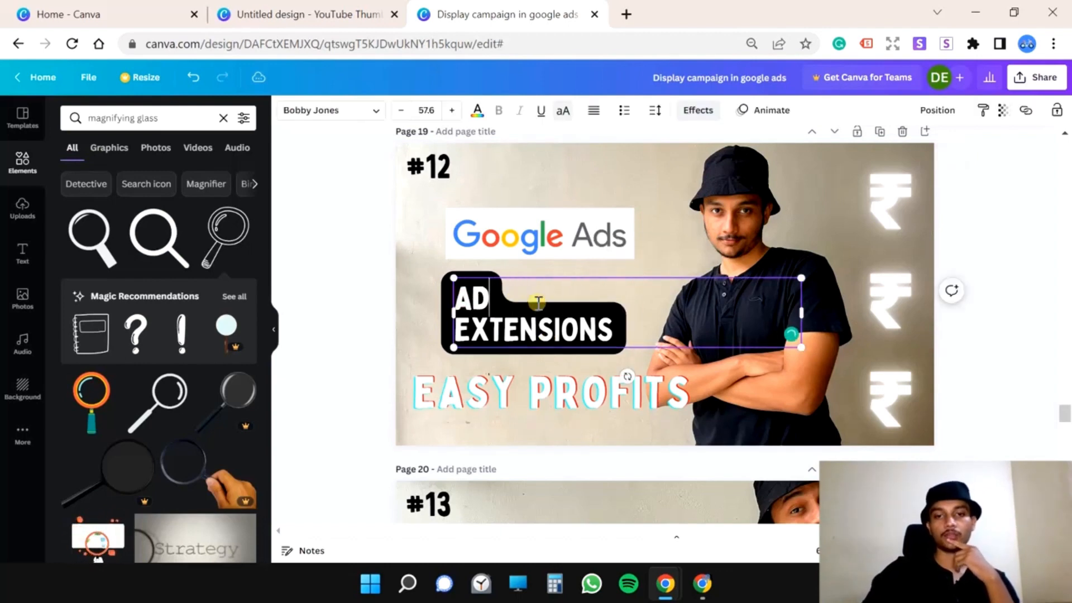
{"action": "key", "text": "Delete"}
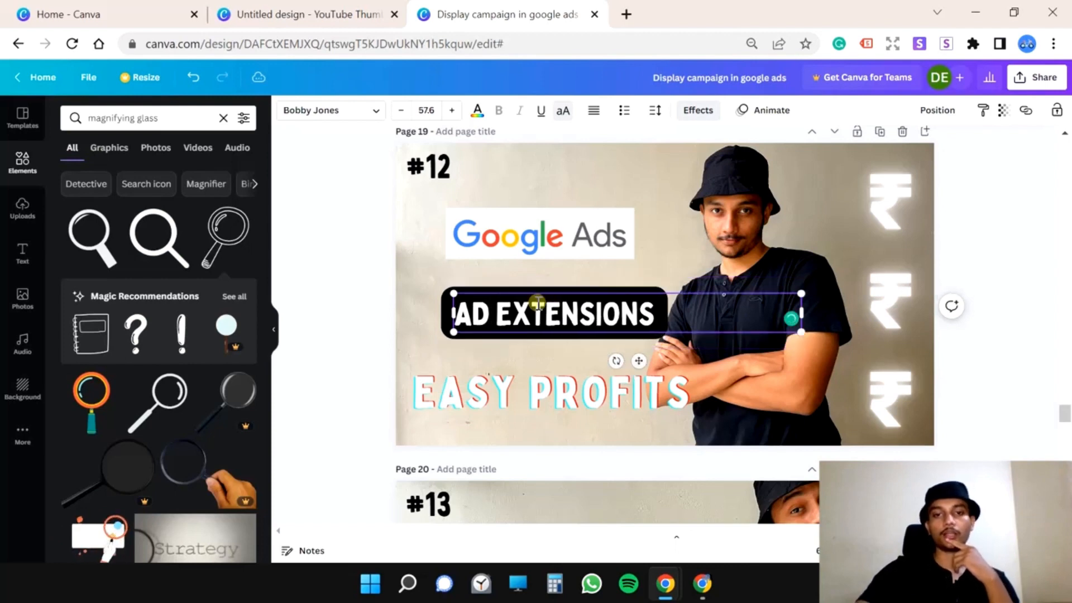
- Raise the Google Ads logo on the #12 thumbnail and move the "AD EXTENSIONS" label up directly beneath it
{"action": "left_click", "coordinate": [560, 235]}
{"action": "left_click_drag", "start_coordinate": [559, 235], "coordinate": [559, 217]}
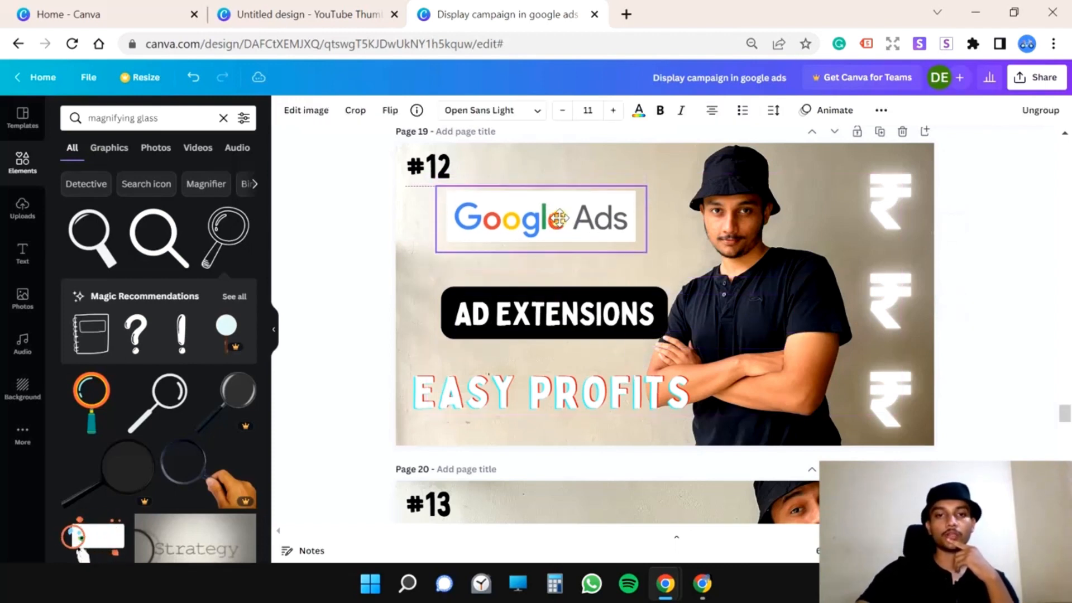
{"action": "left_click_drag", "start_coordinate": [541, 320], "coordinate": [541, 281]}
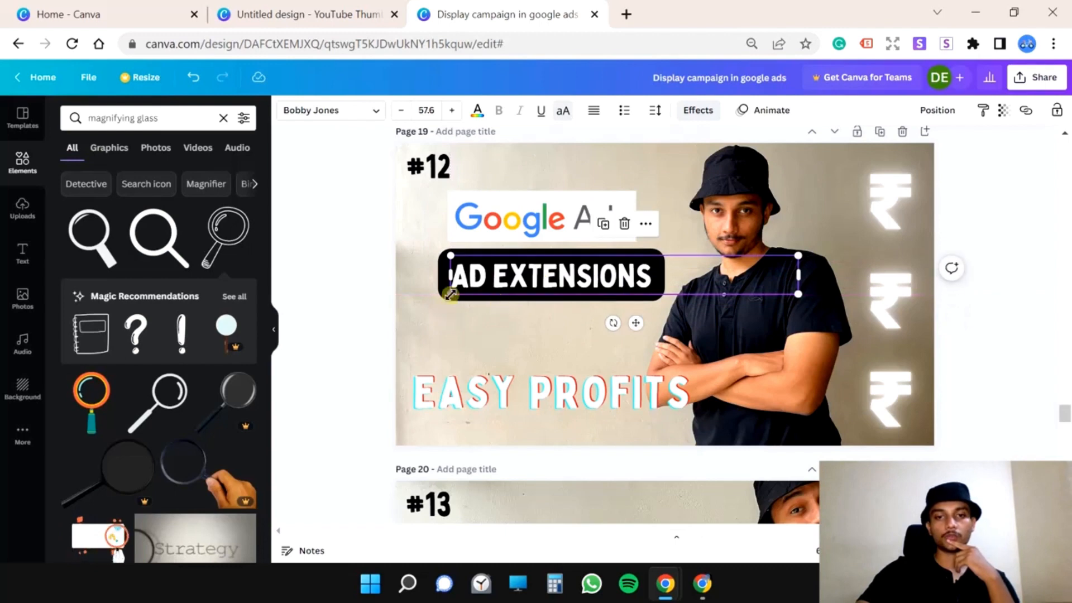
- Enlarge the "AD EXTENSIONS" text to size 60 and set its Background effect to roundness 16 and spread 10
{"action": "left_click_drag", "start_coordinate": [450, 294], "coordinate": [436, 295]}
{"action": "left_click", "coordinate": [688, 112]}
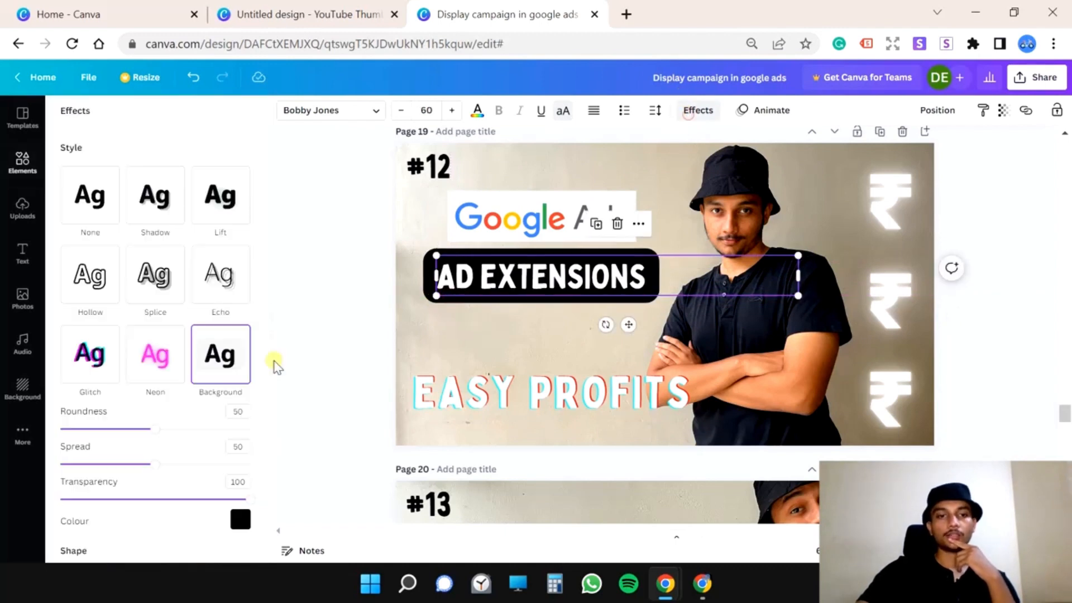
{"action": "left_click", "coordinate": [79, 464]}
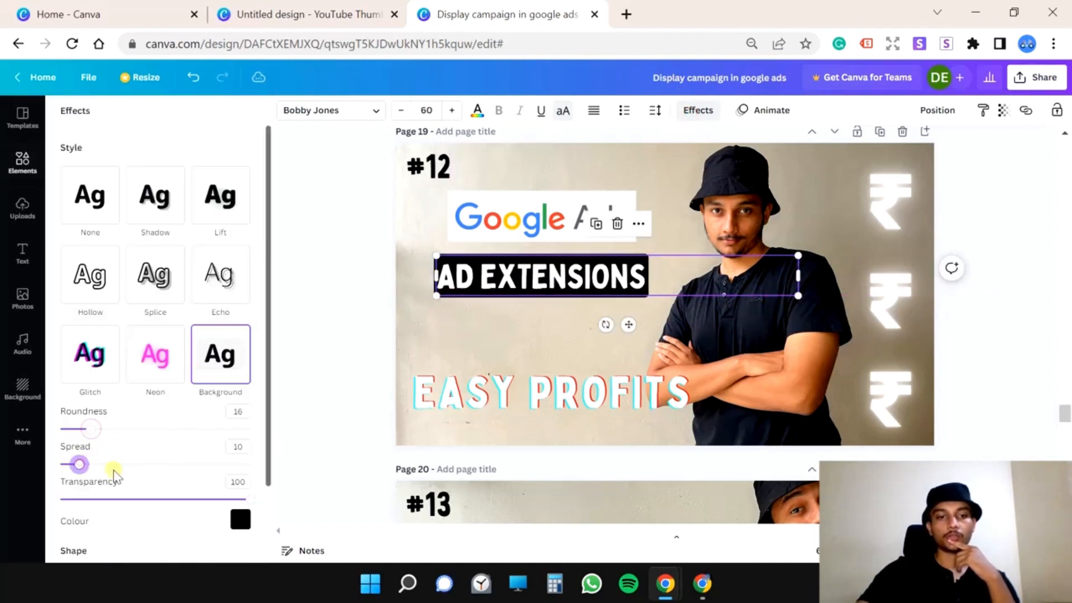
- Reposition the "AD EXTENSIONS" label beneath the Google Ads logo on the #12 thumbnail
{"action": "left_click", "coordinate": [601, 340]}
{"action": "mouse_move", "coordinate": [536, 286]}
{"action": "left_mouse_down"}
{"action": "mouse_move", "coordinate": [550, 277]}
{"action": "mouse_move", "coordinate": [543, 283]}
{"action": "left_mouse_up"}
{"action": "left_click", "coordinate": [512, 333]}
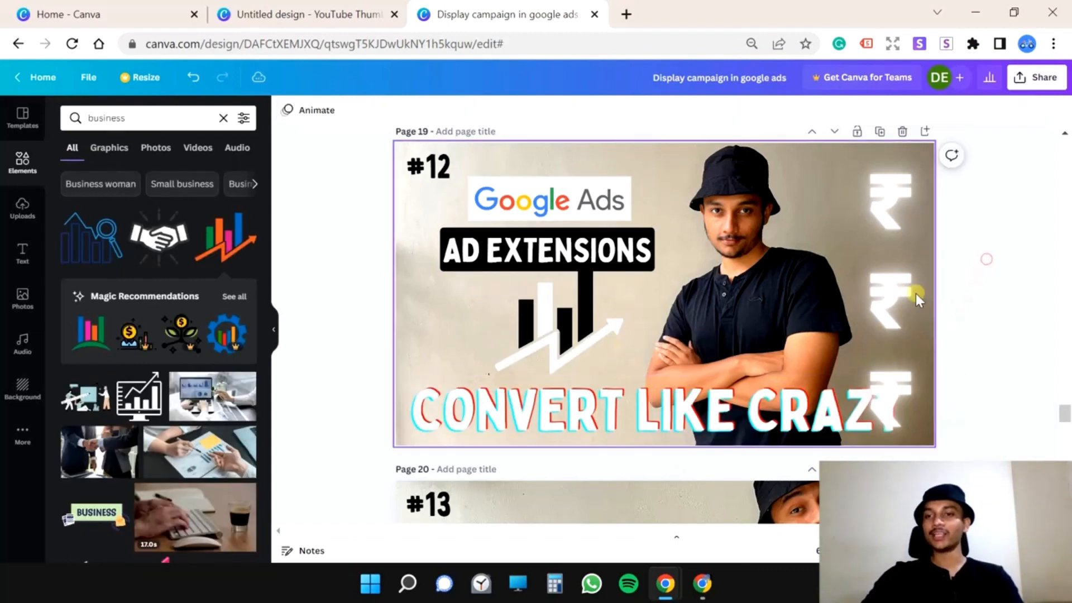
- Raise the column of rupee symbols on the #12 thumbnail and shrink the growth chart graphic slightly
{"action": "left_click_drag", "start_coordinate": [893, 291], "coordinate": [892, 193]}
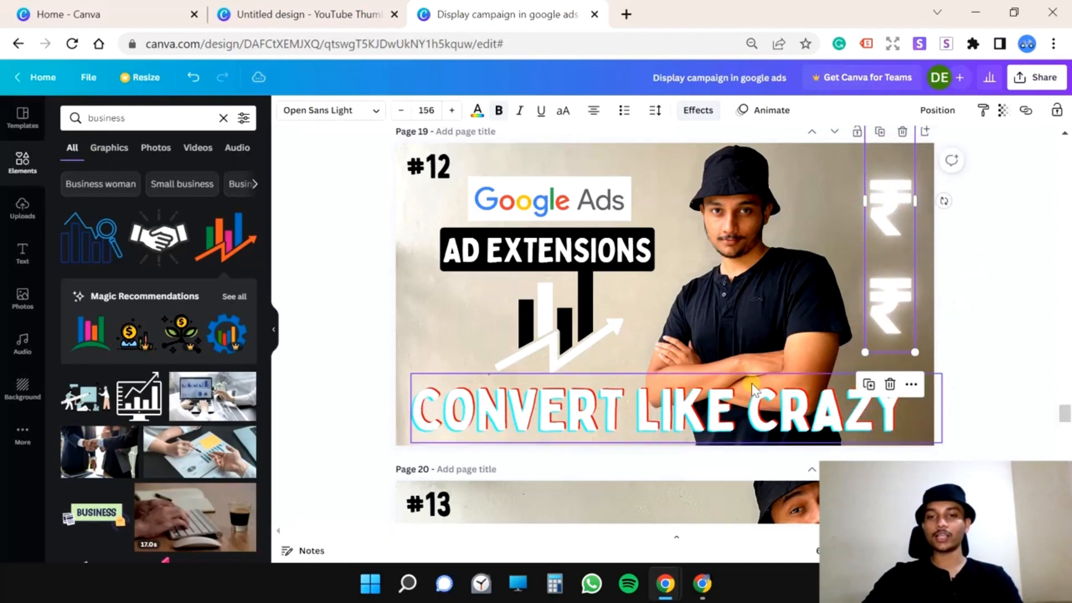
{"action": "left_click", "coordinate": [560, 330]}
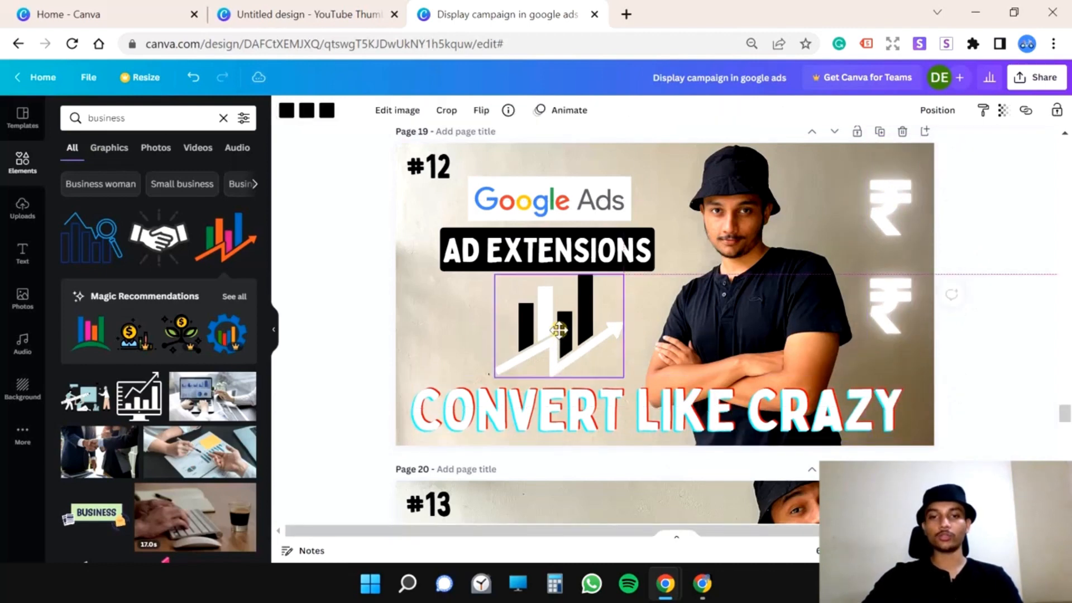
{"action": "left_click_drag", "start_coordinate": [614, 278], "coordinate": [608, 288]}
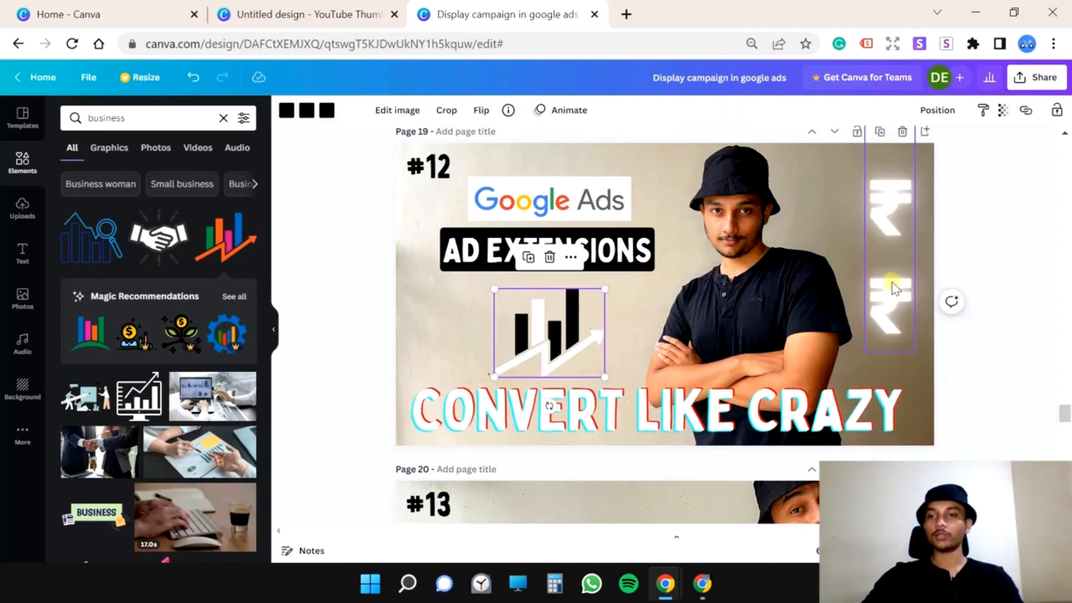
- Tighten the line spacing of the rupee symbols and shift the column so all three fit above the headline
{"action": "mouse_move", "coordinate": [890, 282]}
{"action": "left_mouse_down"}
{"action": "mouse_move", "coordinate": [891, 332]}
{"action": "mouse_move", "coordinate": [892, 293]}
{"action": "left_mouse_up"}
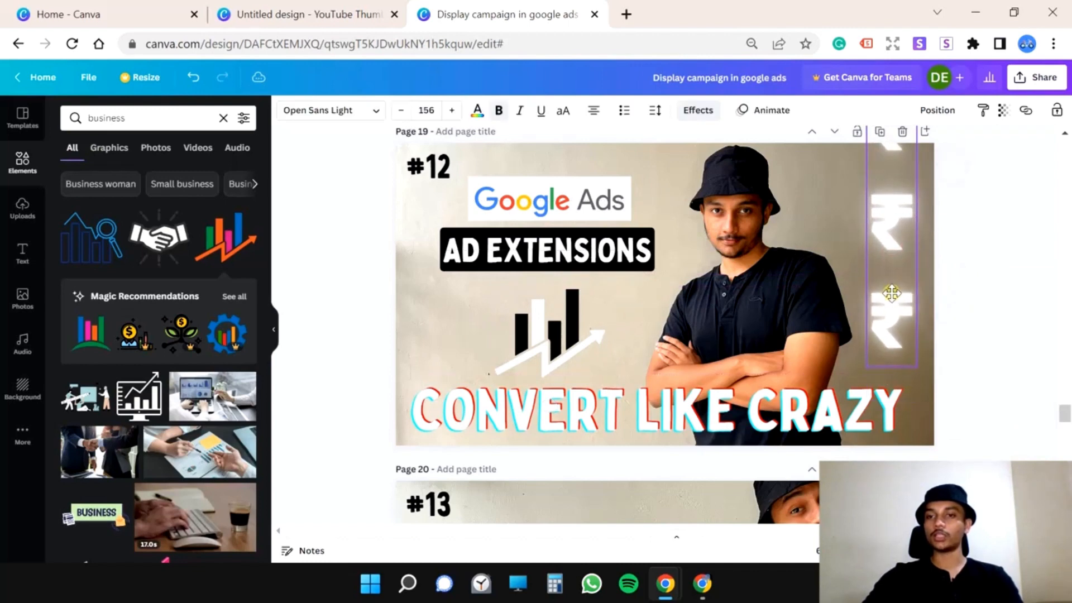
{"action": "left_click", "coordinate": [655, 110]}
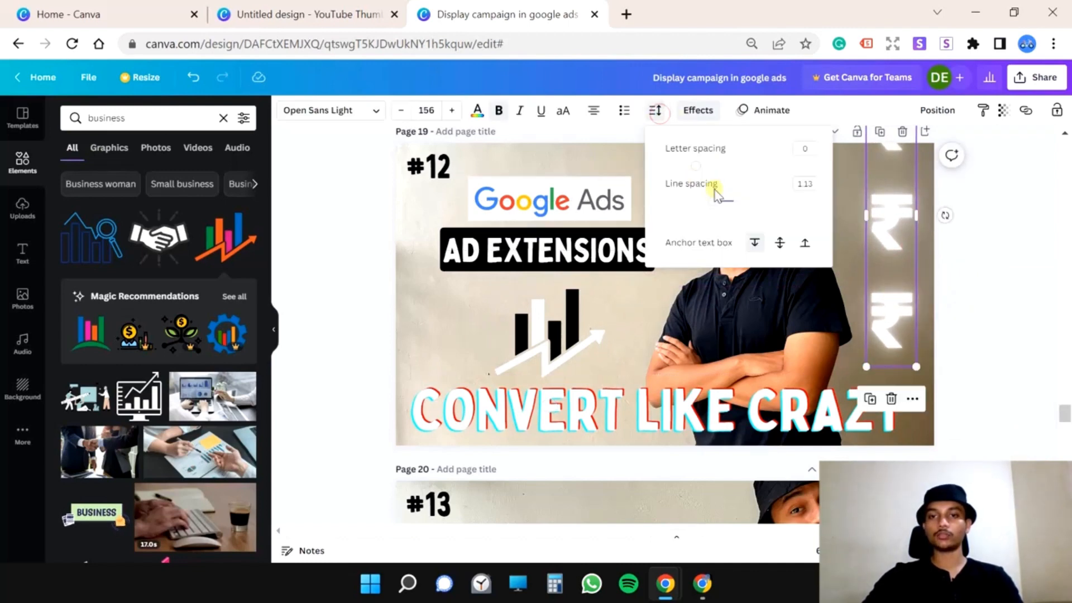
{"action": "left_click_drag", "start_coordinate": [717, 194], "coordinate": [694, 203]}
{"action": "left_click_drag", "start_coordinate": [888, 210], "coordinate": [887, 265]}
- Enlarge the "CONVERT LIKE CRAZY" headline on the #12 thumbnail to size 105
{"action": "left_click", "coordinate": [745, 421]}
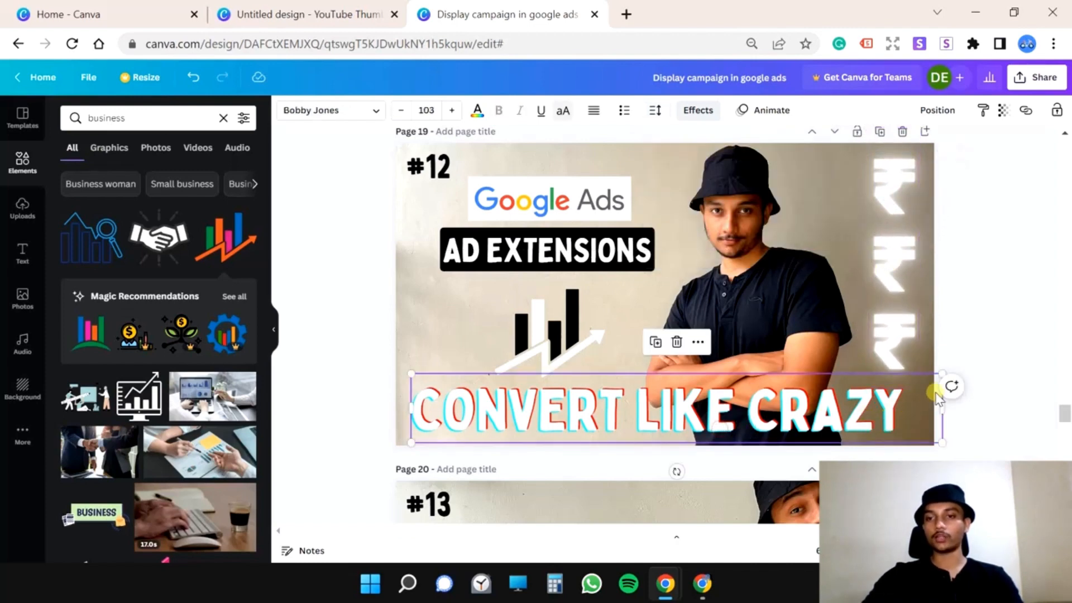
{"action": "left_click_drag", "start_coordinate": [942, 442], "coordinate": [955, 443]}
{"action": "double_click", "coordinate": [591, 407]}
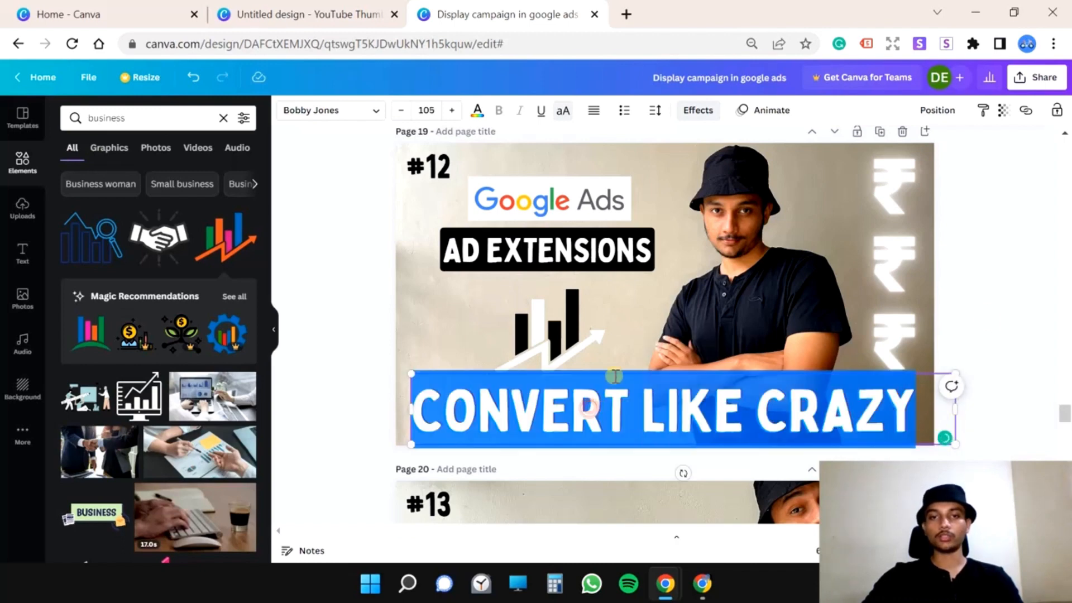
{"action": "left_click", "coordinate": [983, 321]}
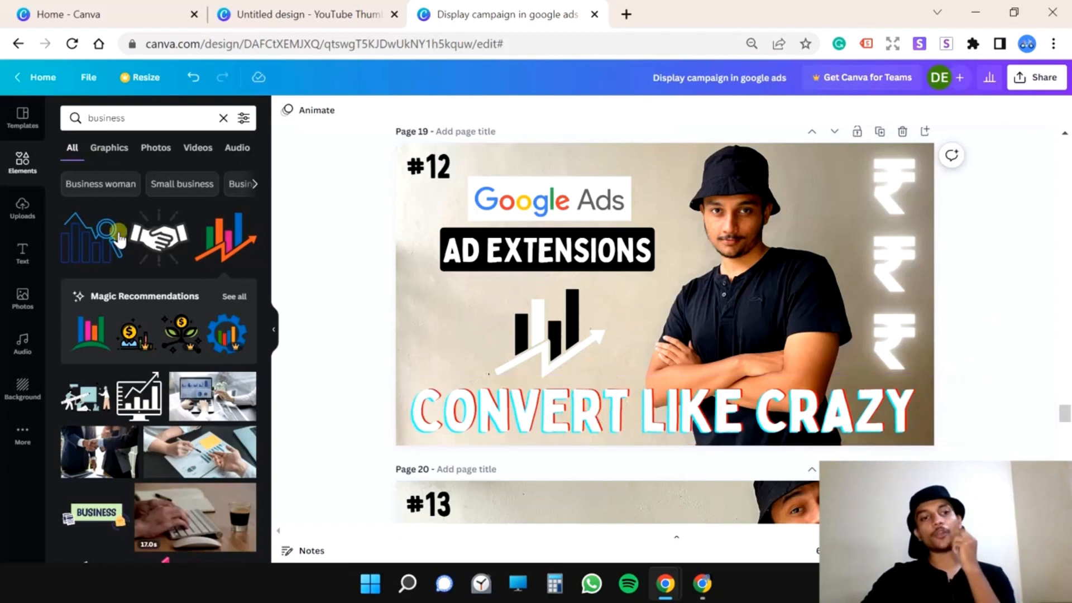
- Search the elements for "square" and add a solid square to the #12 thumbnail
{"action": "left_click", "coordinate": [224, 118]}
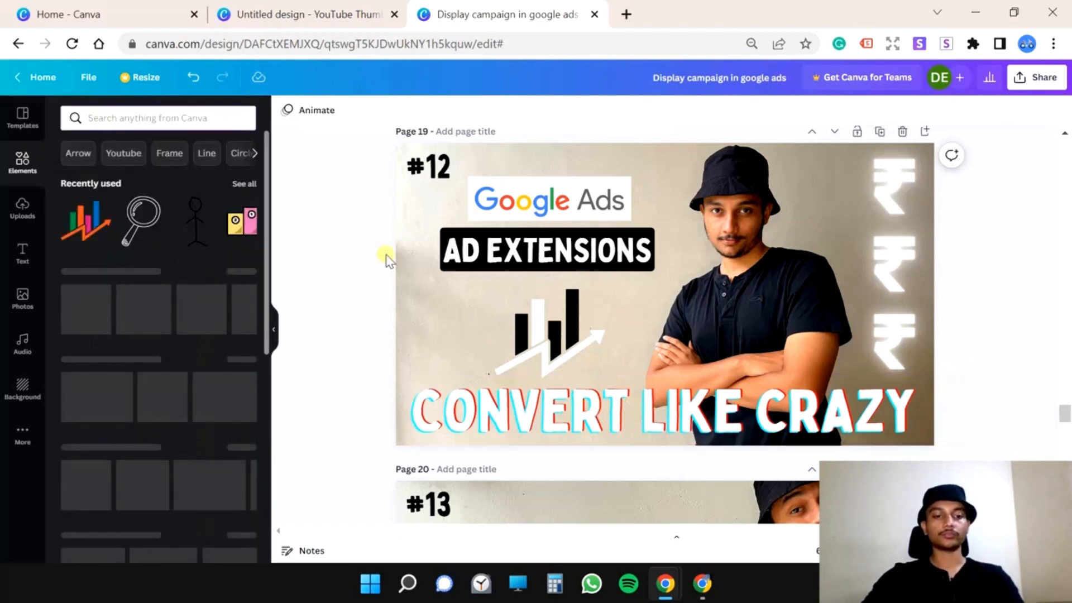
{"action": "type", "text": "r"}
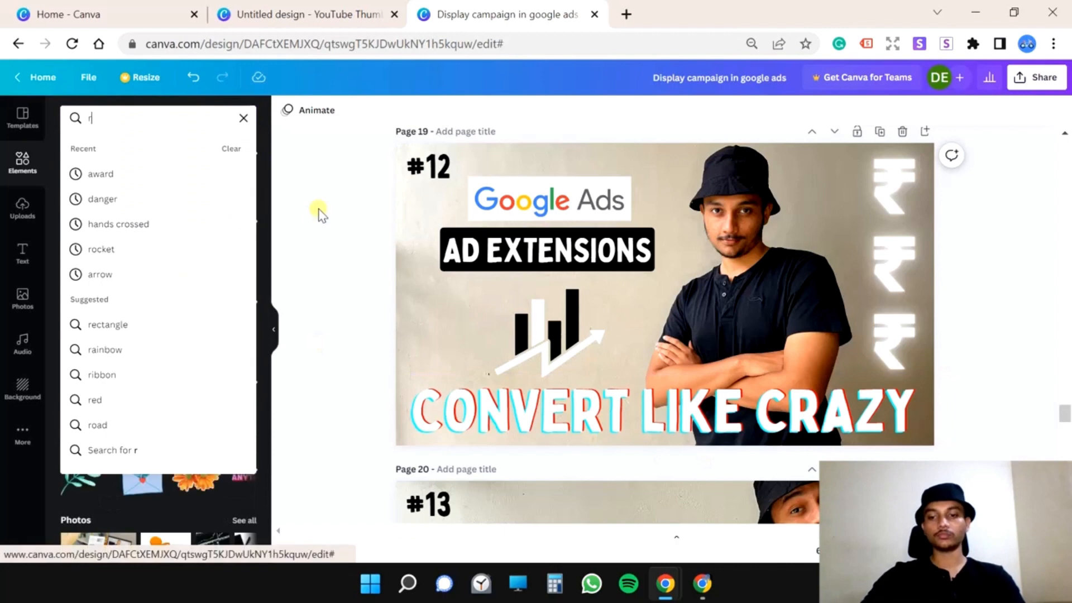
{"action": "key", "text": "BackSpace"}
{"action": "type", "text": "squa"}
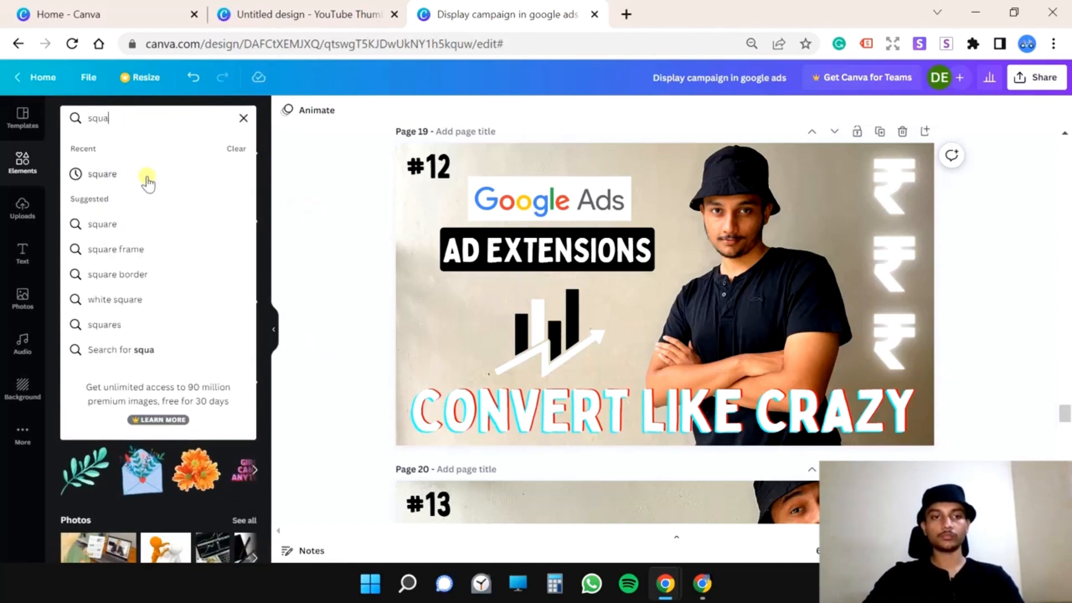
{"action": "left_click", "coordinate": [144, 177]}
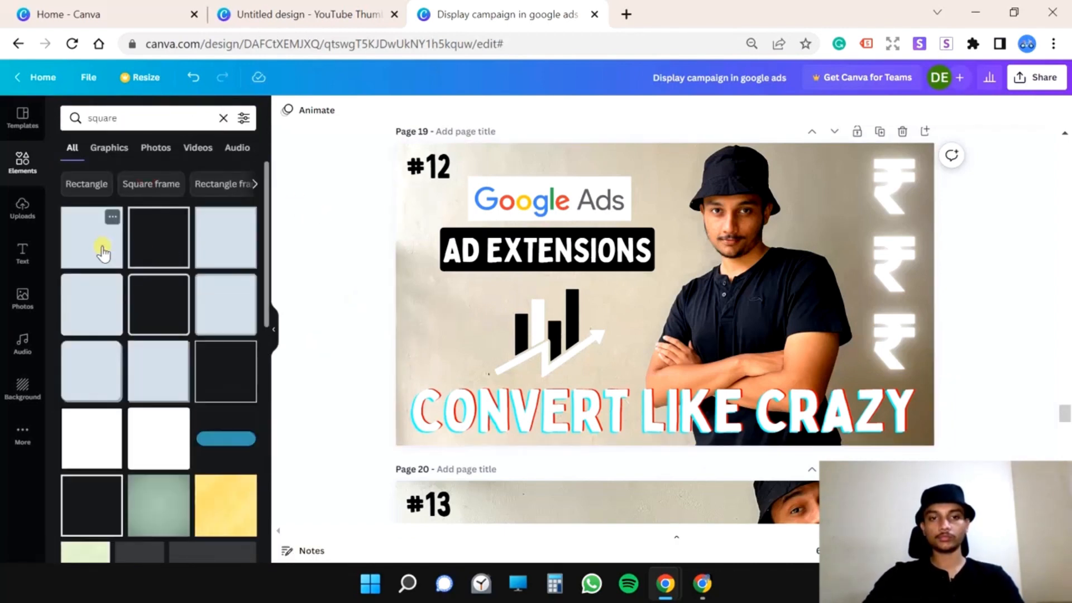
{"action": "left_click", "coordinate": [101, 246]}
{"action": "left_click", "coordinate": [648, 298]}
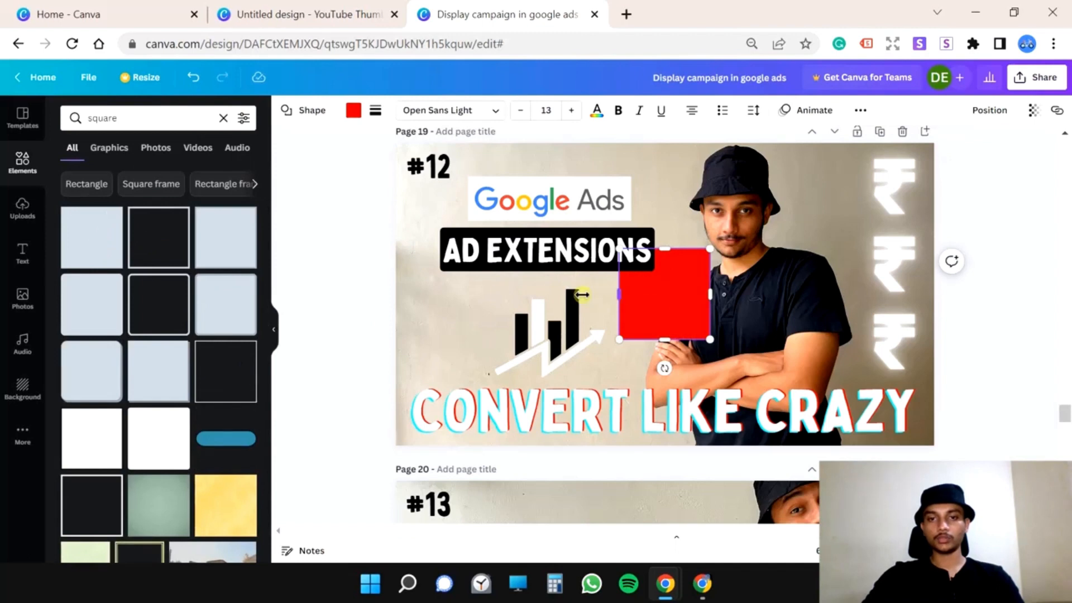
- Stretch the square into a full-width bar, colour it black and place it behind the "CONVERT LIKE CRAZY" headline
{"action": "left_click_drag", "start_coordinate": [581, 294], "coordinate": [395, 294]}
{"action": "left_click_drag", "start_coordinate": [873, 290], "coordinate": [956, 293]}
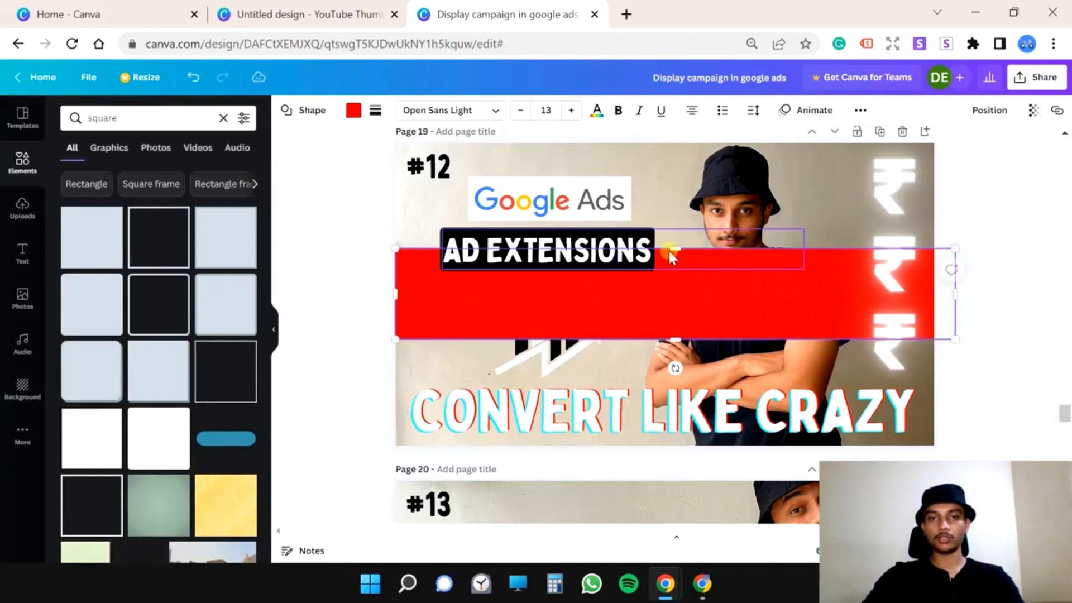
{"action": "left_click", "coordinate": [354, 110]}
{"action": "left_click", "coordinate": [142, 186]}
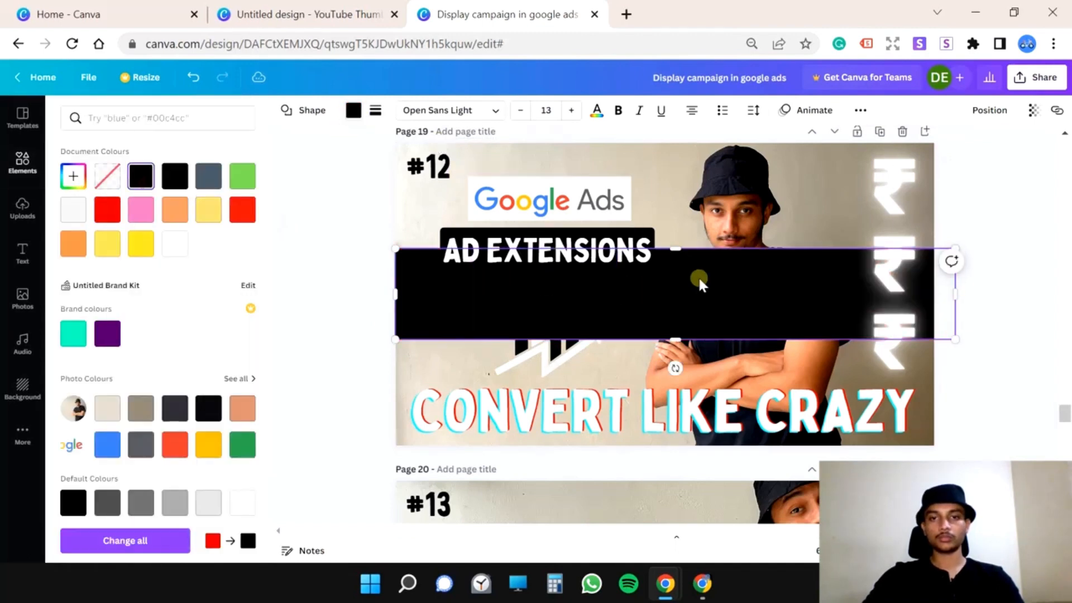
{"action": "left_click_drag", "start_coordinate": [699, 282], "coordinate": [745, 406]}
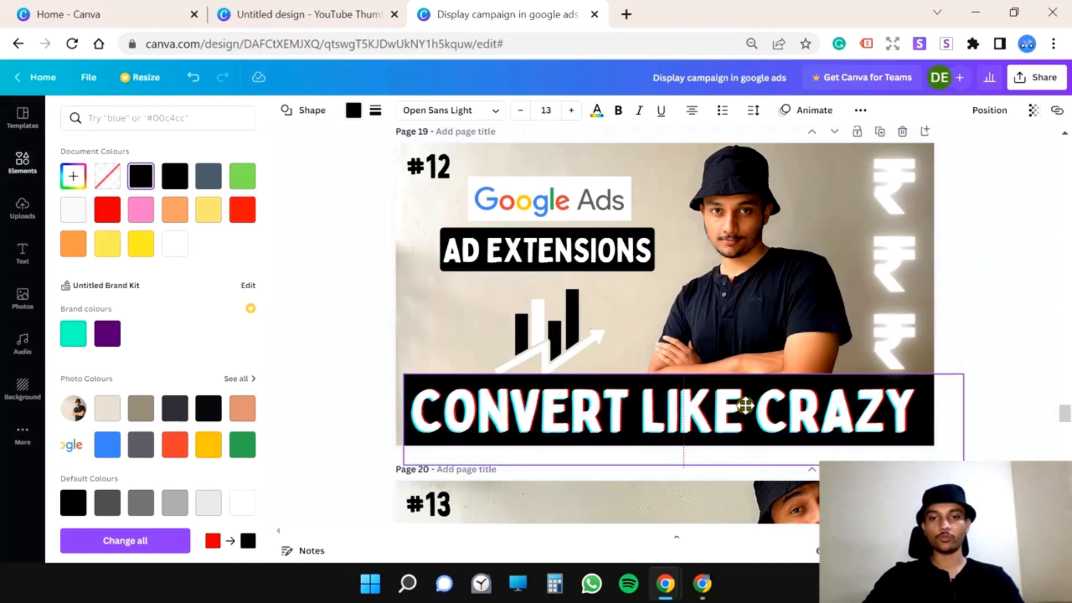
- Enlarge the growth chart graphic and position it between the "AD EXTENSIONS" label and the black bar
{"action": "left_click", "coordinate": [544, 329]}
{"action": "left_click_drag", "start_coordinate": [494, 376], "coordinate": [465, 374]}
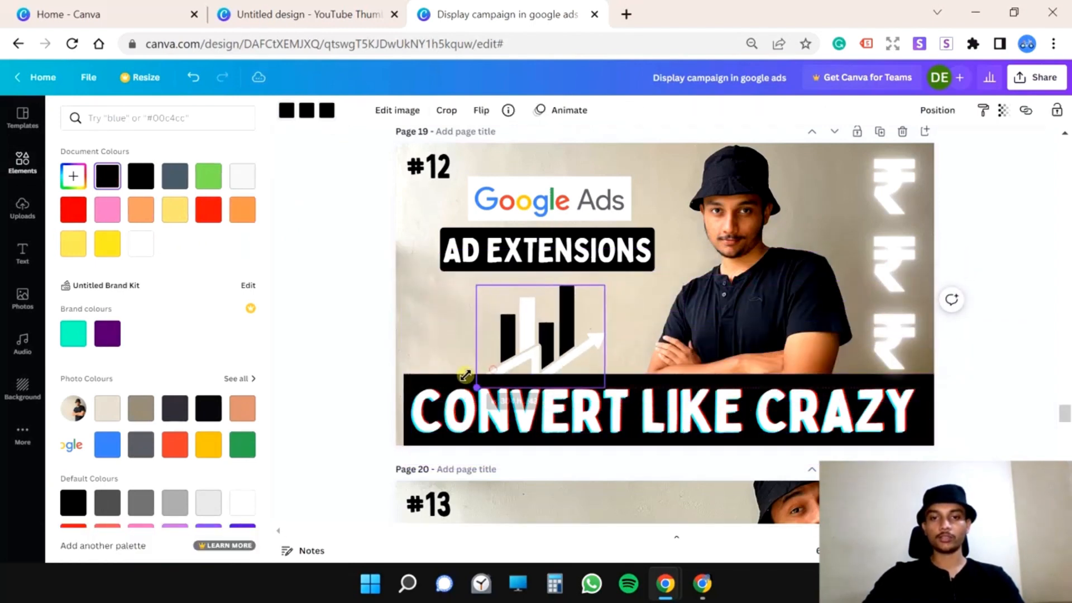
{"action": "left_click_drag", "start_coordinate": [586, 306], "coordinate": [595, 294]}
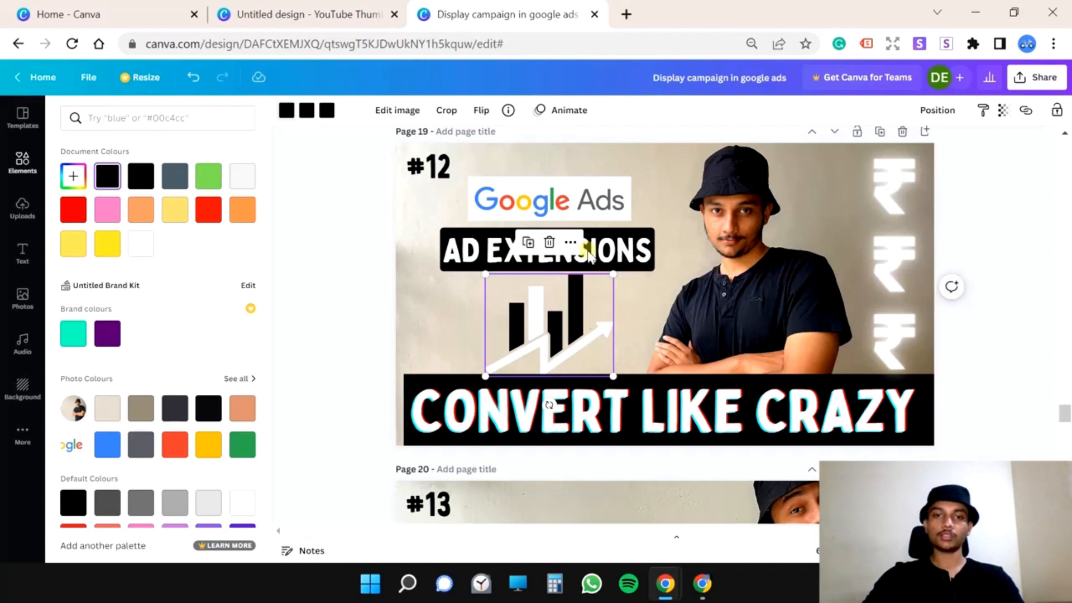
- Raise the label slightly, change its text to "USE AD EXTENSIONS" and centre it under the Google Ads logo
{"action": "left_click", "coordinate": [501, 255]}
{"action": "left_click_drag", "start_coordinate": [502, 258], "coordinate": [497, 253]}
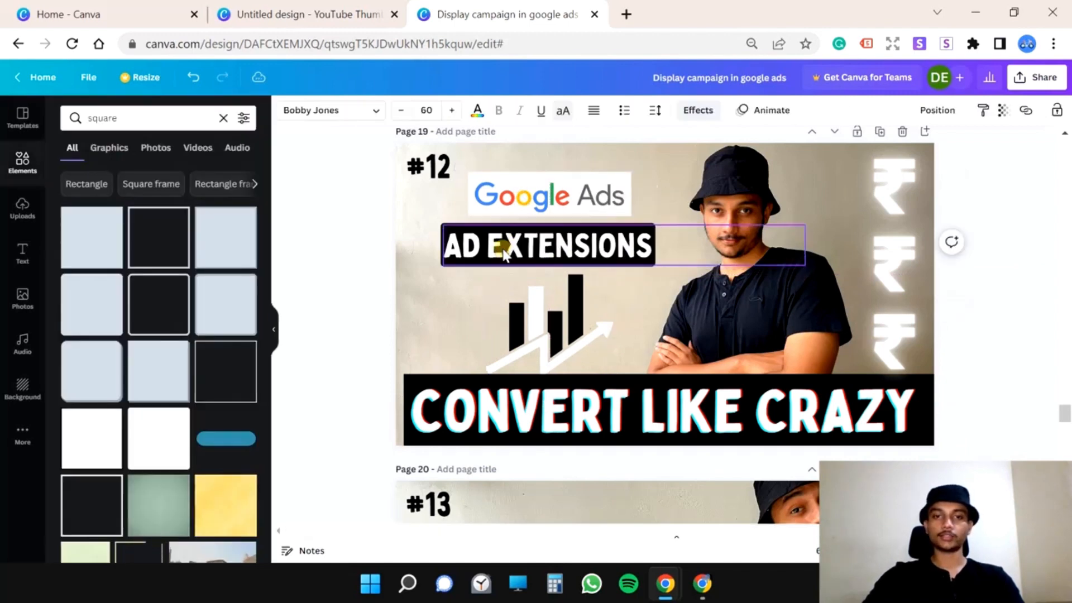
{"action": "double_click", "coordinate": [466, 251]}
{"action": "left_click", "coordinate": [459, 254]}
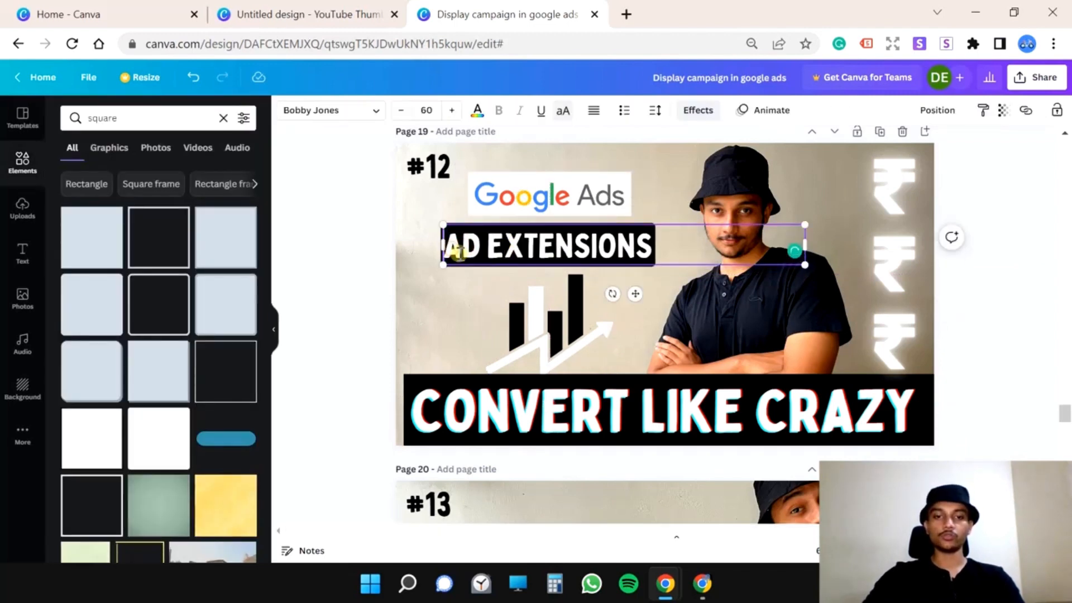
{"action": "type", "text": "USE"}
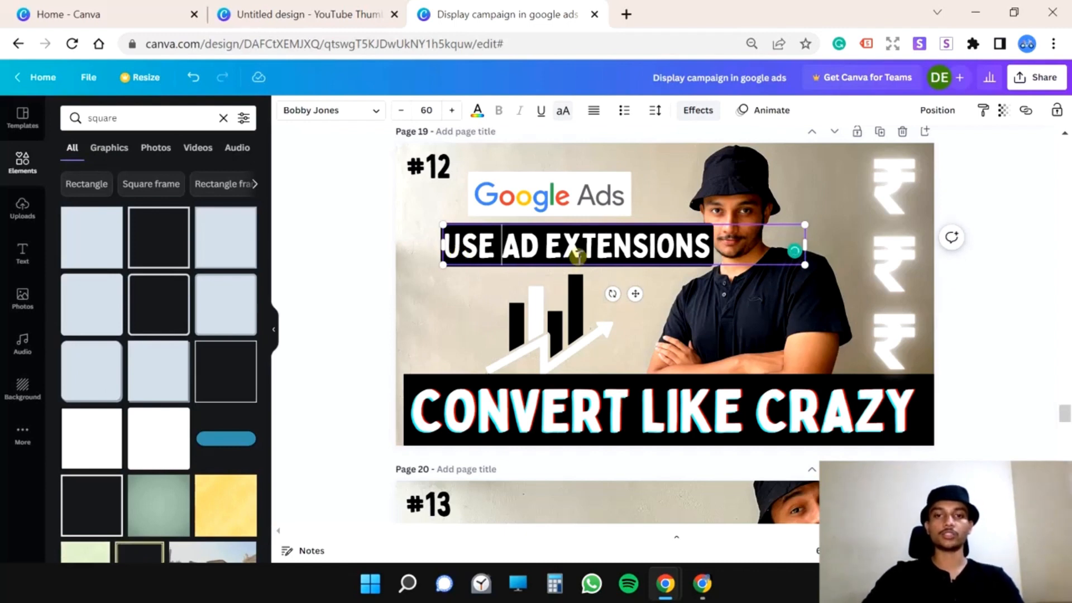
{"action": "left_click_drag", "start_coordinate": [635, 293], "coordinate": [608, 288]}
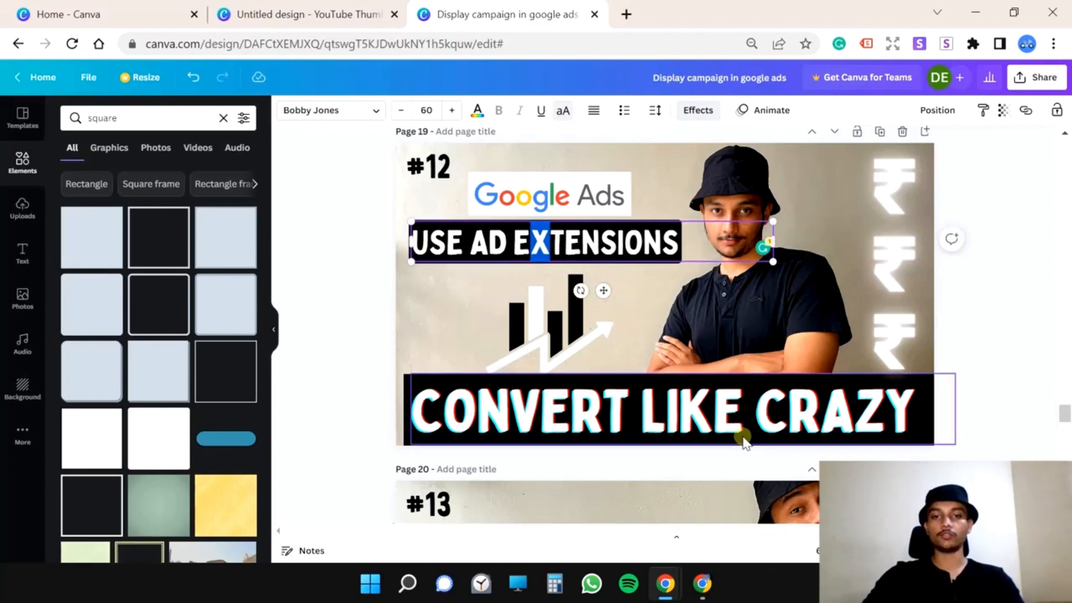
- Extend the black bar past the thumbnail's left edge and nudge the growth chart graphic up above it
{"action": "left_click", "coordinate": [407, 387]}
{"action": "left_click_drag", "start_coordinate": [404, 417], "coordinate": [351, 416]}
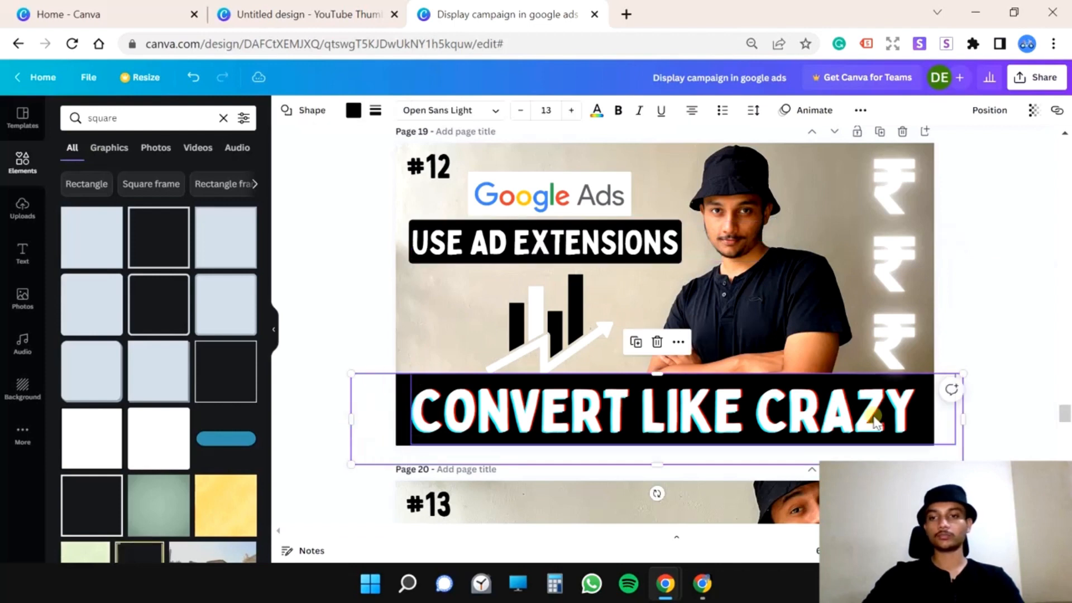
{"action": "left_click", "coordinate": [1013, 337]}
{"action": "left_click_drag", "start_coordinate": [528, 328], "coordinate": [528, 320]}
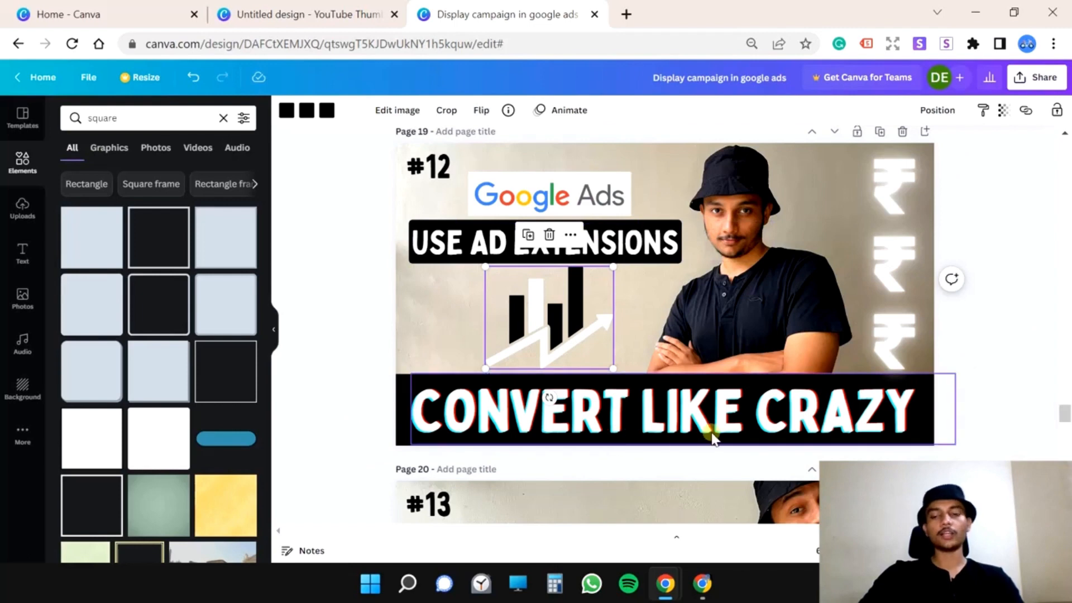
- Change the headline to "SELL LIKE CRAZY" and centre-align its text
{"action": "left_click", "coordinate": [586, 414]}
{"action": "left_click", "coordinate": [592, 413]}
{"action": "left_click_drag", "start_coordinate": [629, 408], "coordinate": [419, 407]}
{"action": "type", "text": "SELL"}
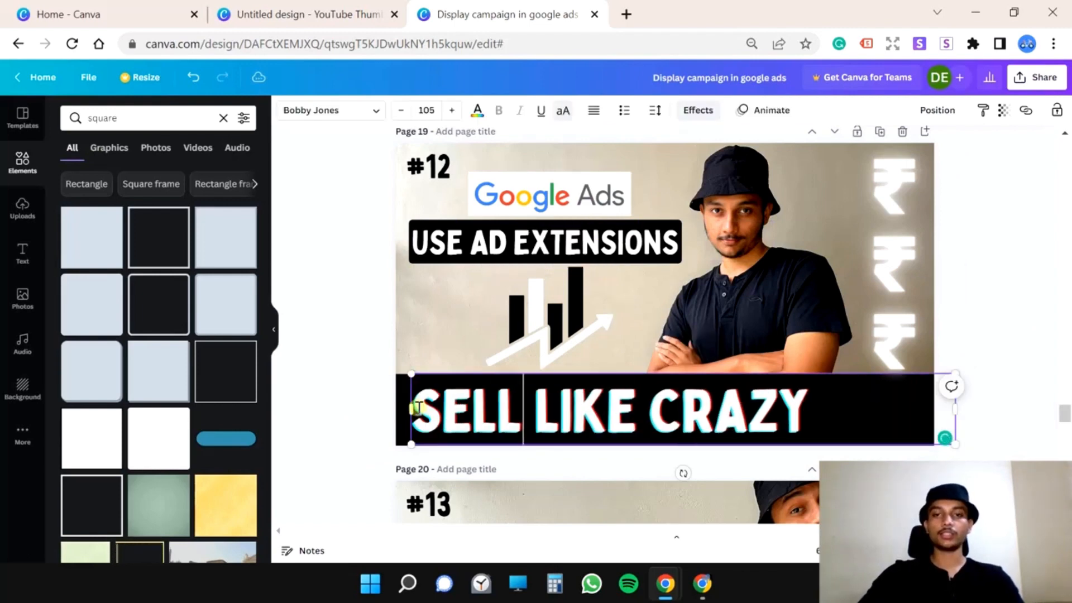
{"action": "left_click", "coordinate": [595, 124]}
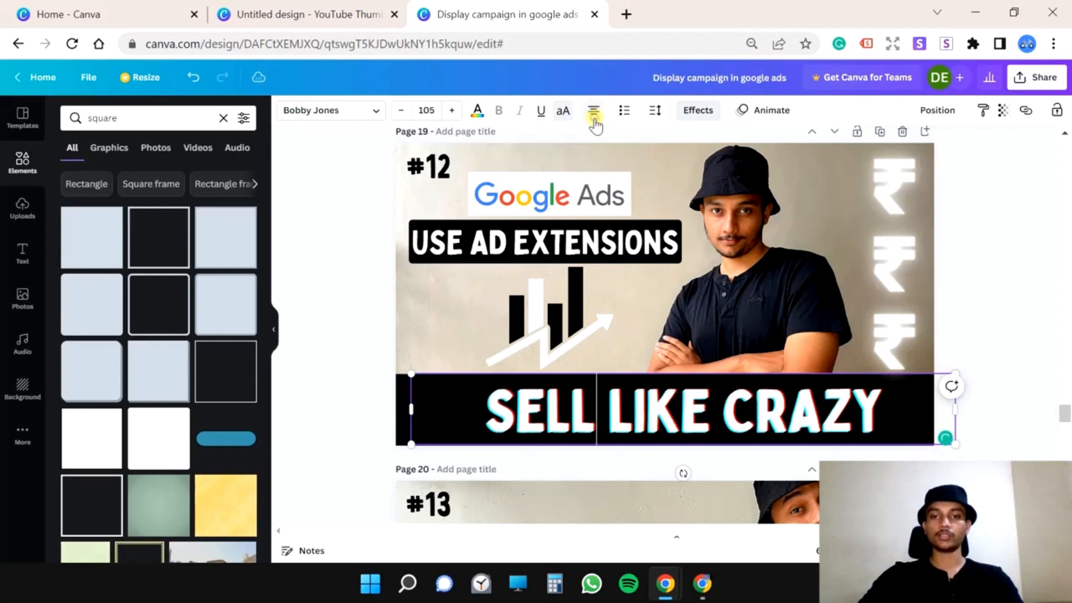
- Widen the "SELL LIKE CRAZY" text box past the thumbnail's left edge so the headline sits centred on the black bar
{"action": "left_click", "coordinate": [470, 404]}
{"action": "left_click_drag", "start_coordinate": [411, 409], "coordinate": [372, 409]}
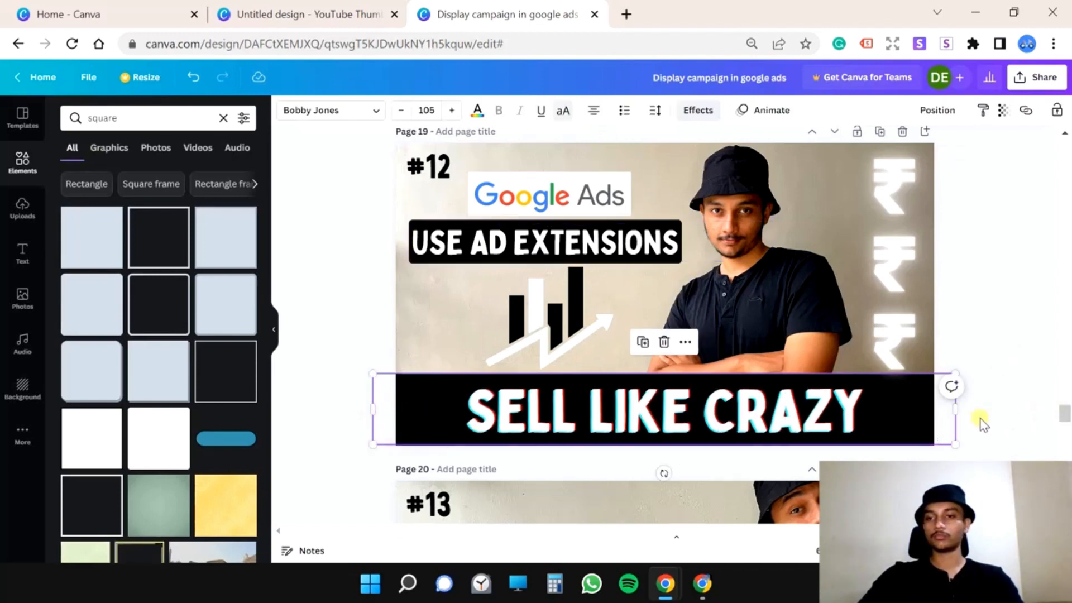
{"action": "left_click", "coordinate": [940, 109]}
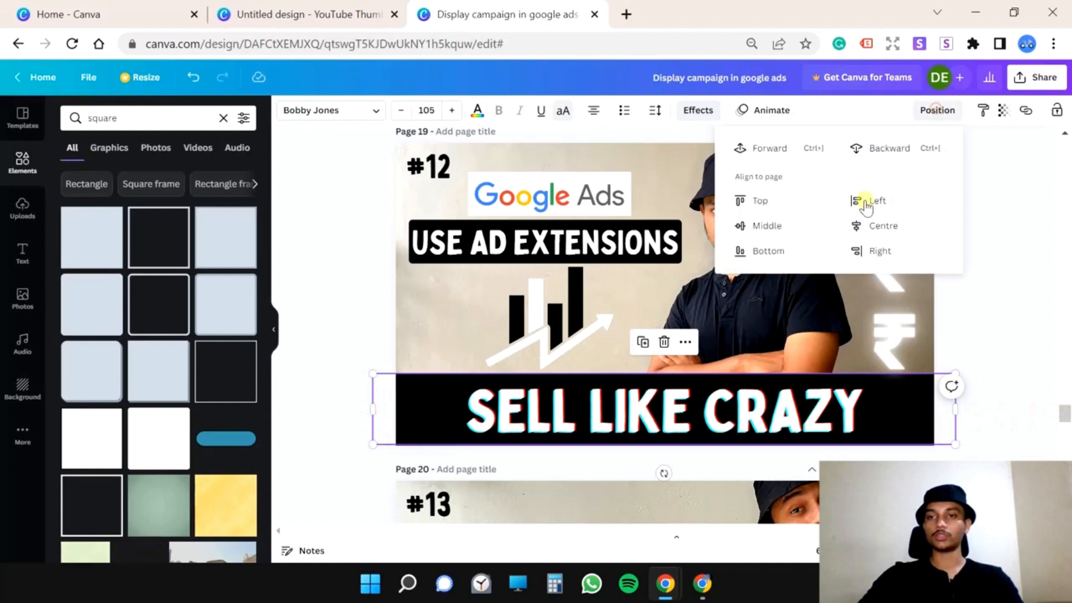
{"action": "left_click", "coordinate": [1026, 369]}
{"action": "left_click", "coordinate": [984, 256]}
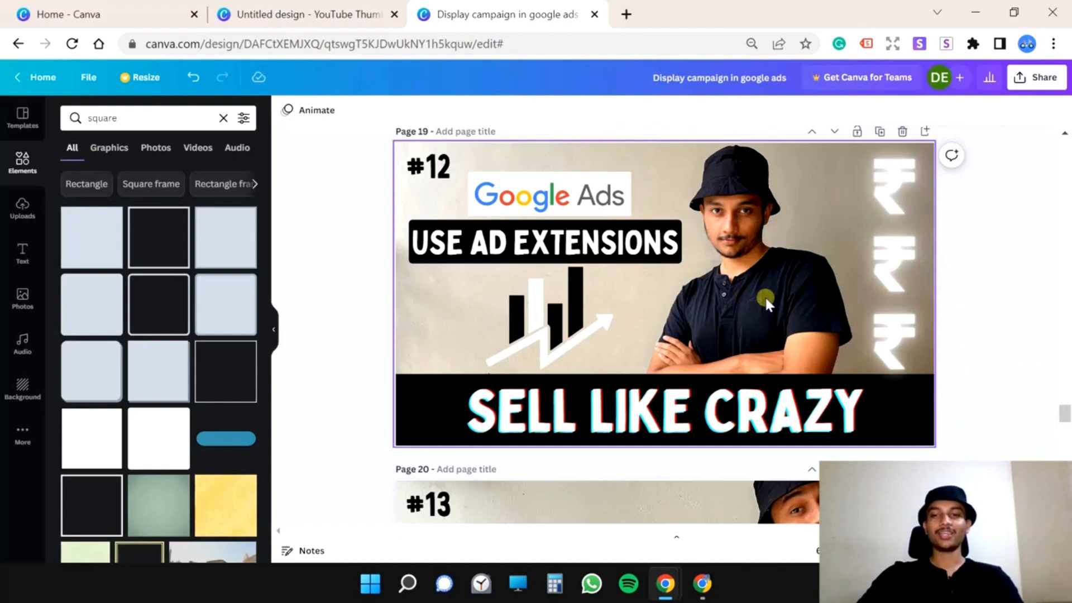
- On the #13 thumbnail, move the "PART-1" text above the Google Ads logo
{"action": "scroll", "coordinate": [902, 374], "scroll_direction": "up", "scroll_amount": 3}
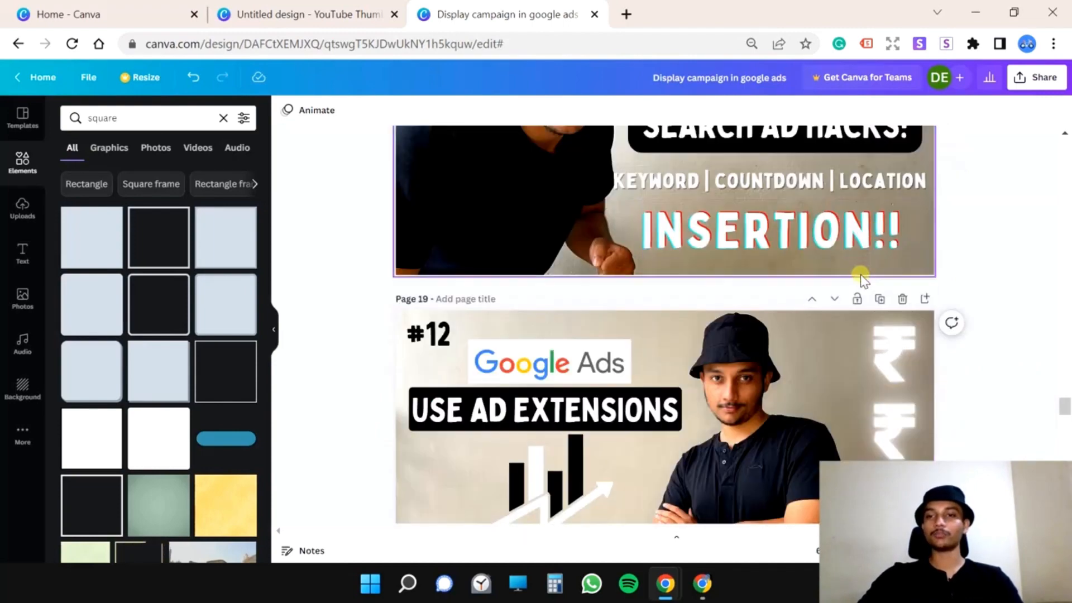
{"action": "scroll", "coordinate": [773, 330], "scroll_direction": "down", "scroll_amount": 9}
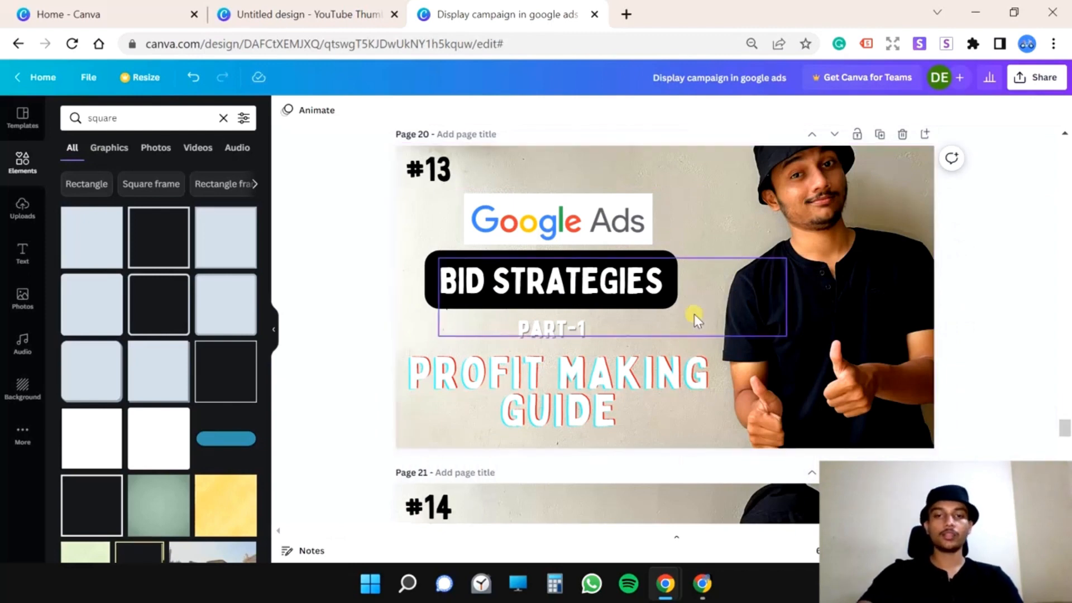
{"action": "left_click_drag", "start_coordinate": [545, 332], "coordinate": [541, 176]}
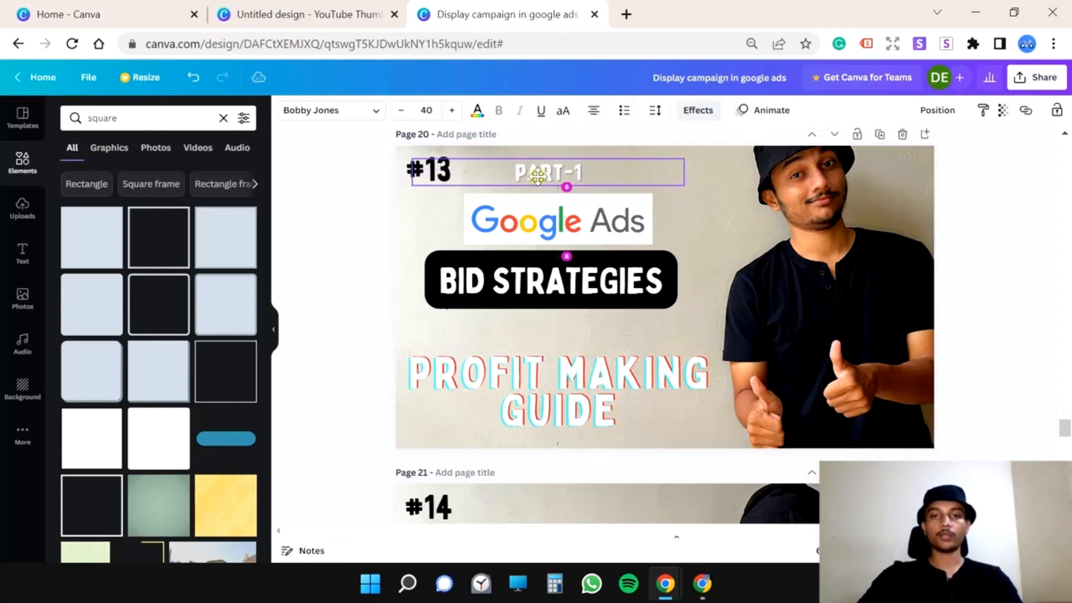
- Give the "PART-1" text a black Background effect with roundness 0 and spread 0
{"action": "double_click", "coordinate": [541, 175]}
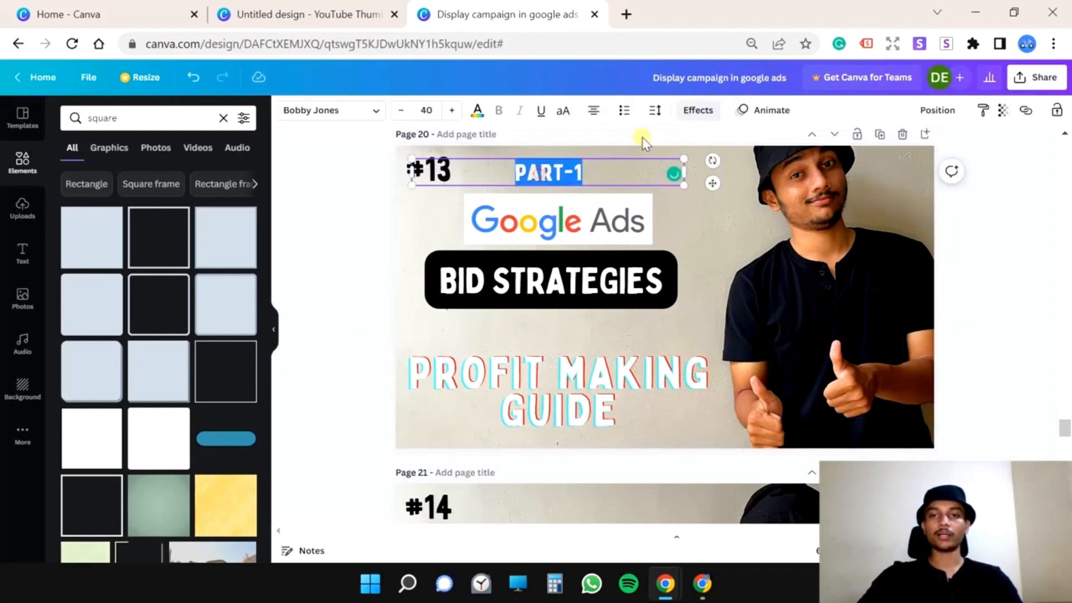
{"action": "left_click", "coordinate": [692, 111]}
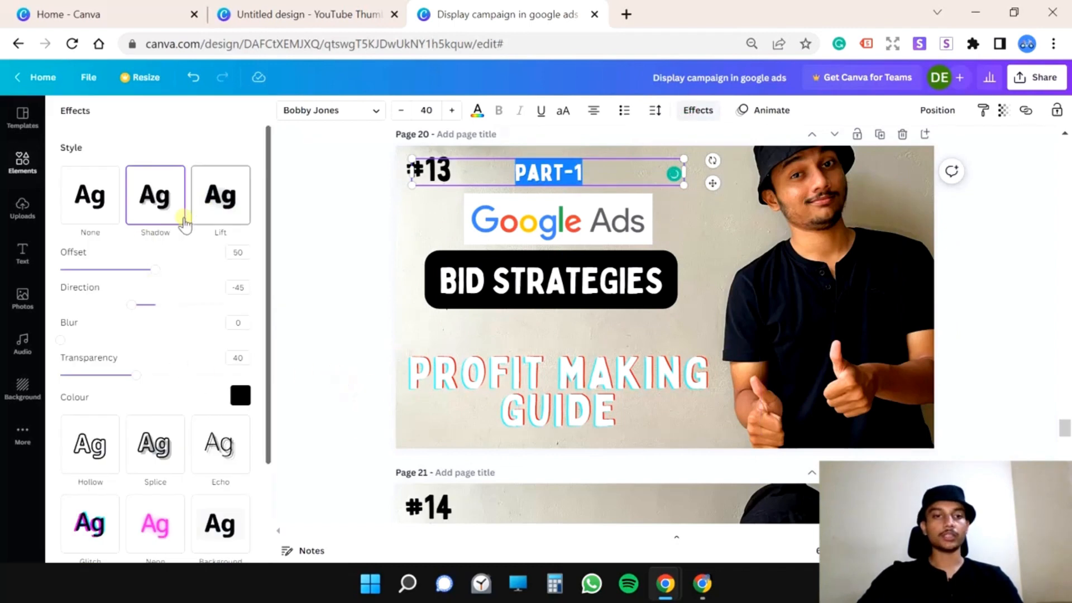
{"action": "scroll", "coordinate": [180, 241], "scroll_direction": "down", "scroll_amount": 3}
{"action": "left_click", "coordinate": [216, 385]}
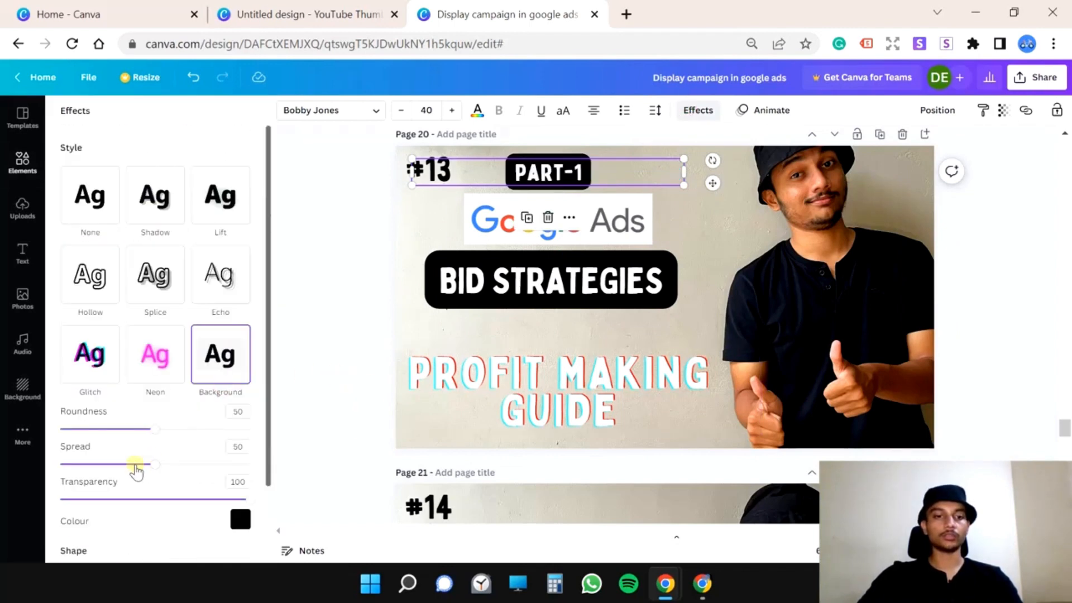
{"action": "left_click_drag", "start_coordinate": [136, 464], "coordinate": [60, 464]}
{"action": "left_click_drag", "start_coordinate": [146, 429], "coordinate": [60, 428]}
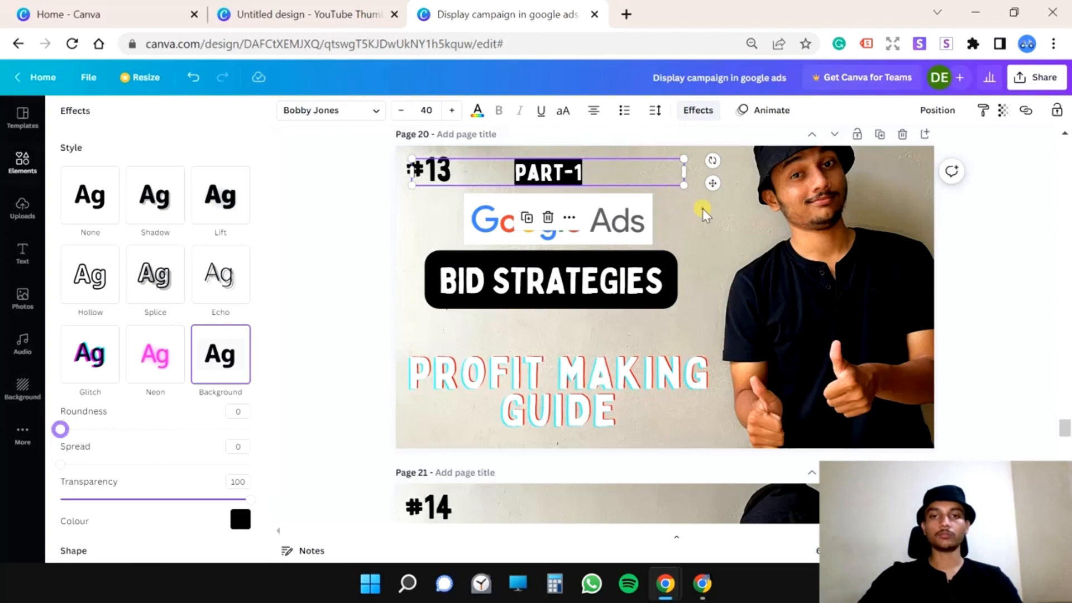
{"action": "left_click", "coordinate": [715, 240]}
- Shrink the Google Ads logo slightly, recentre it under "PART-1", and nudge the "BID STRATEGIES" label up beneath it
{"action": "left_click", "coordinate": [626, 240]}
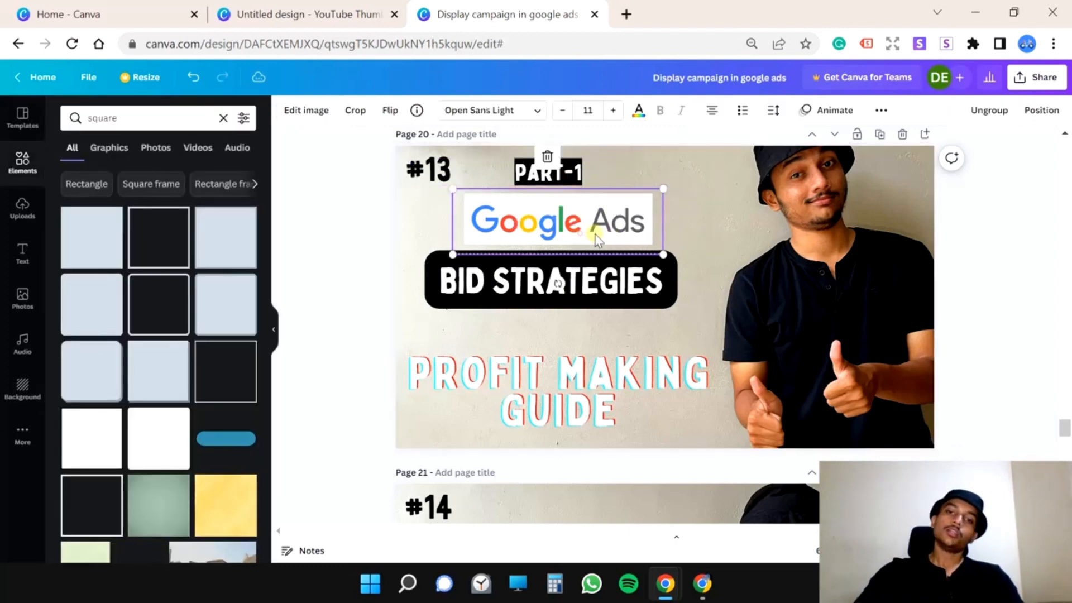
{"action": "left_click_drag", "start_coordinate": [660, 249], "coordinate": [642, 247]}
{"action": "mouse_move", "coordinate": [585, 218]}
{"action": "left_mouse_down"}
{"action": "mouse_move", "coordinate": [596, 221]}
{"action": "mouse_move", "coordinate": [593, 213]}
{"action": "left_mouse_up"}
{"action": "left_click", "coordinate": [721, 215]}
{"action": "left_click_drag", "start_coordinate": [566, 277], "coordinate": [578, 270]}
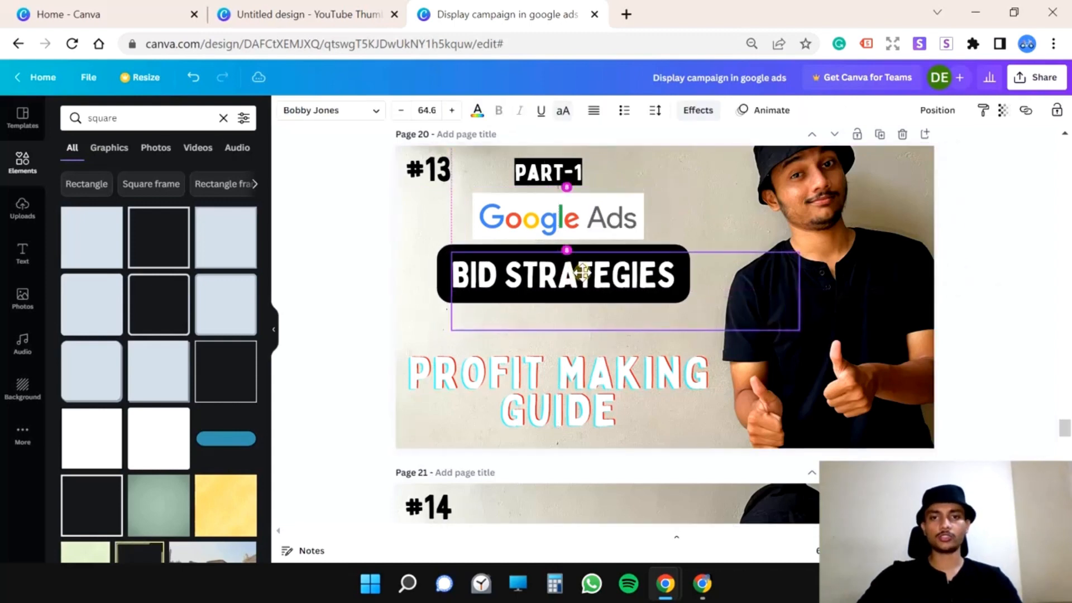
{"action": "double_click", "coordinate": [544, 270]}
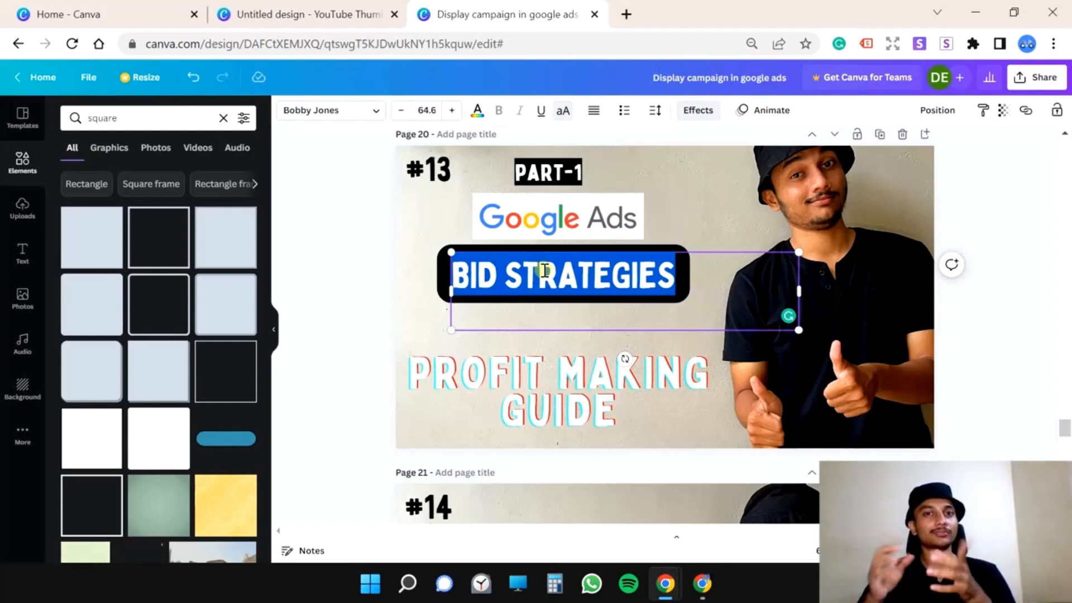
- Change the headline to "PROFITS ON AUTO-PILOT", split over two lines after "ON"
{"action": "left_click", "coordinate": [598, 396]}
{"action": "left_click", "coordinate": [601, 397]}
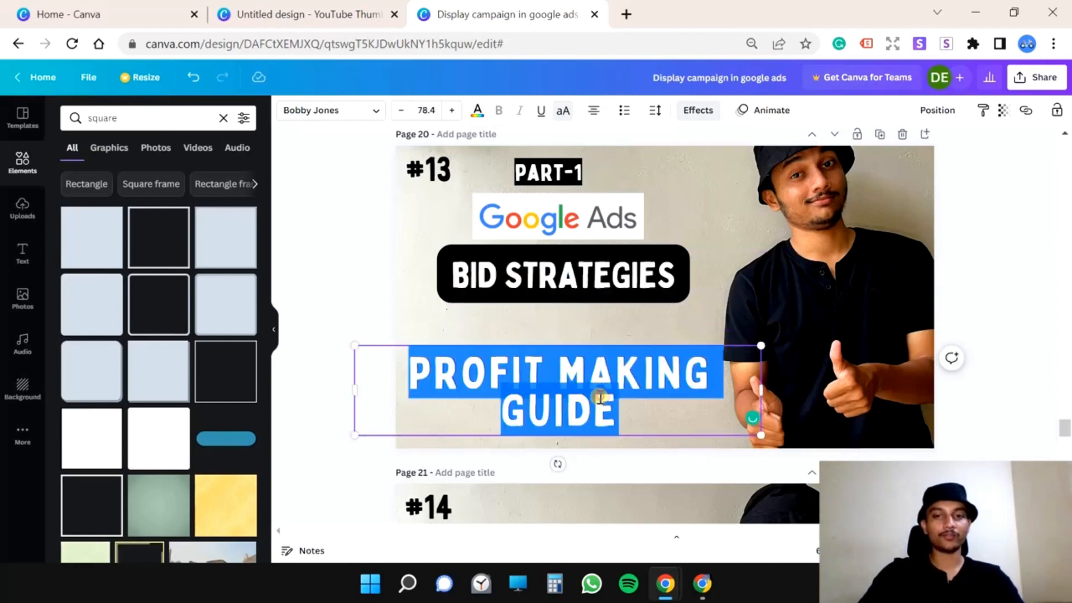
{"action": "left_click", "coordinate": [698, 110]}
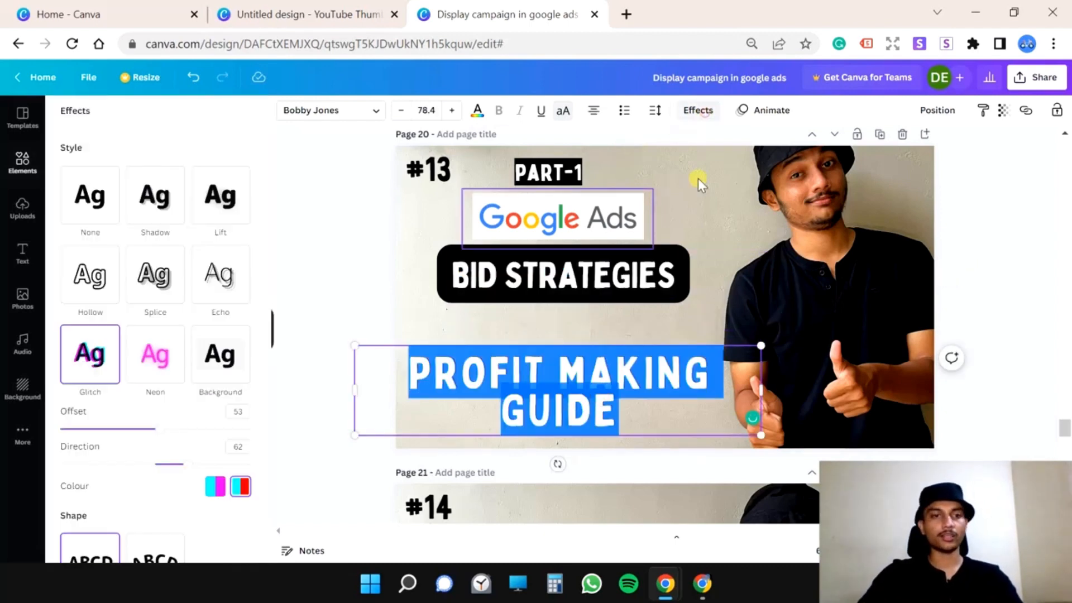
{"action": "left_click", "coordinate": [604, 390]}
{"action": "type", "text": "PROFITS ON AUTO"}
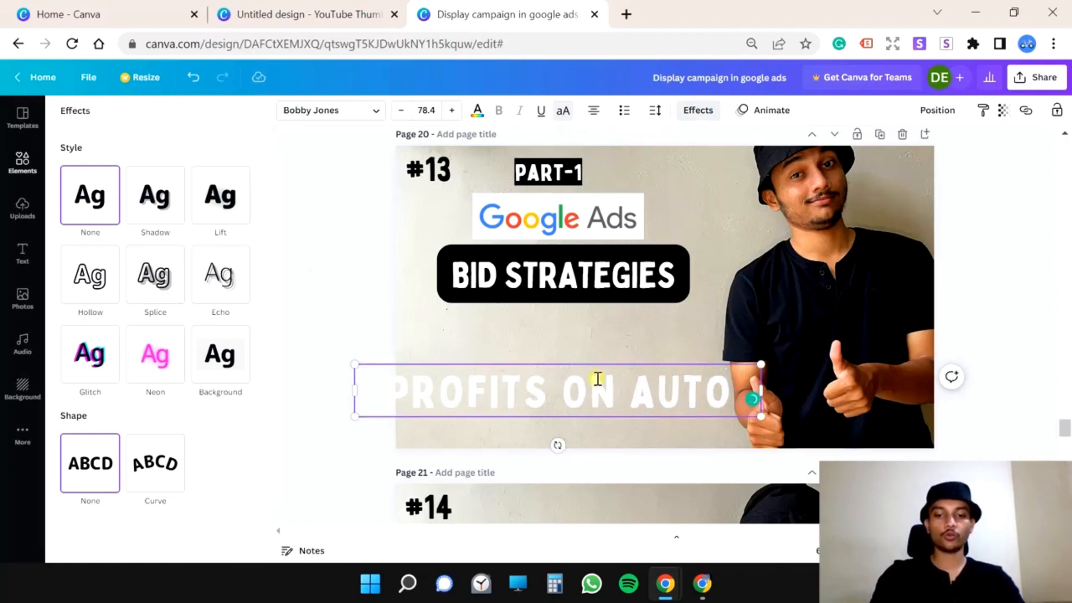
{"action": "left_click", "coordinate": [636, 397]}
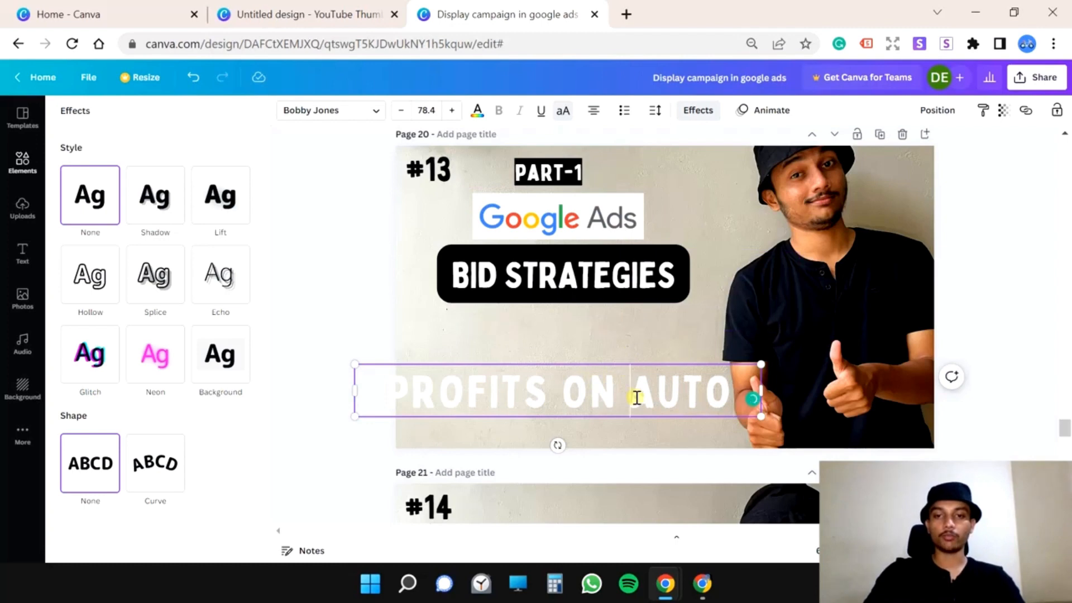
{"action": "key", "text": "Return"}
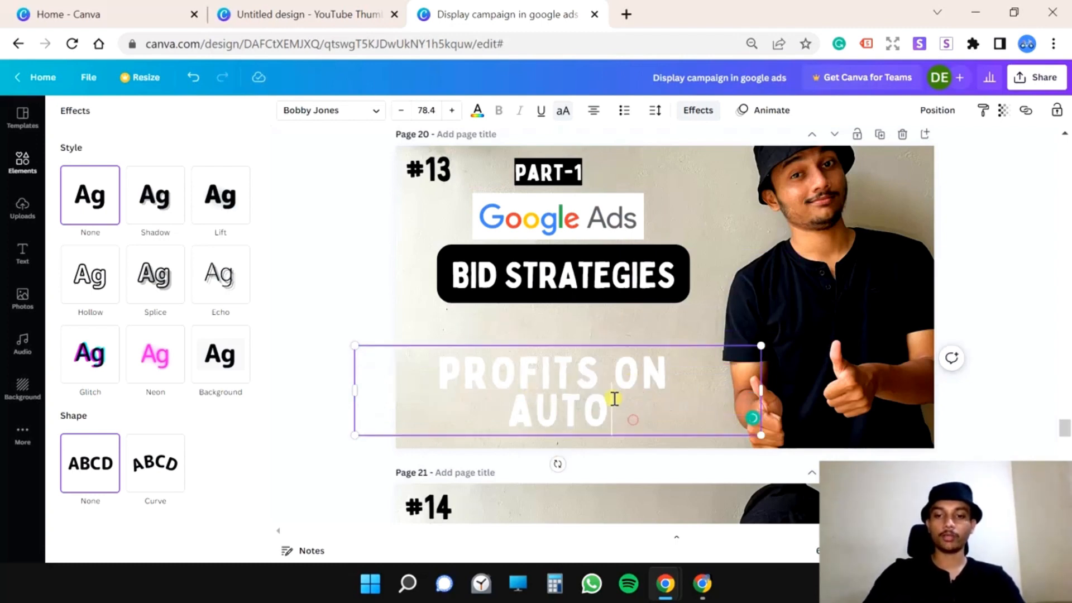
{"action": "type", "text": "-PILOT"}
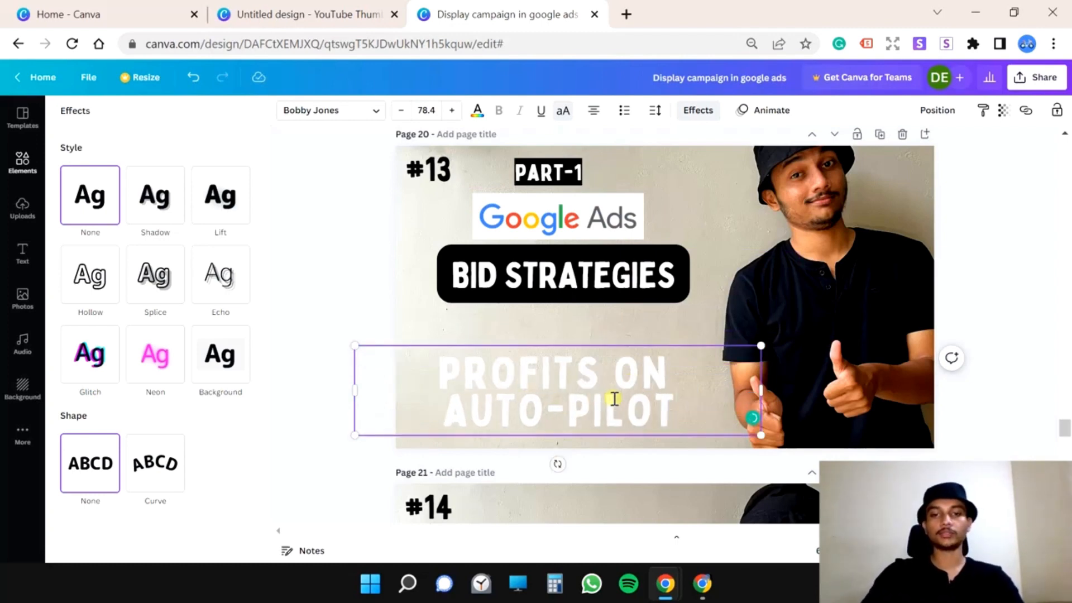
- Enlarge the "PROFITS ON" line of the headline to font size 83.4
{"action": "left_click_drag", "start_coordinate": [668, 379], "coordinate": [442, 363]}
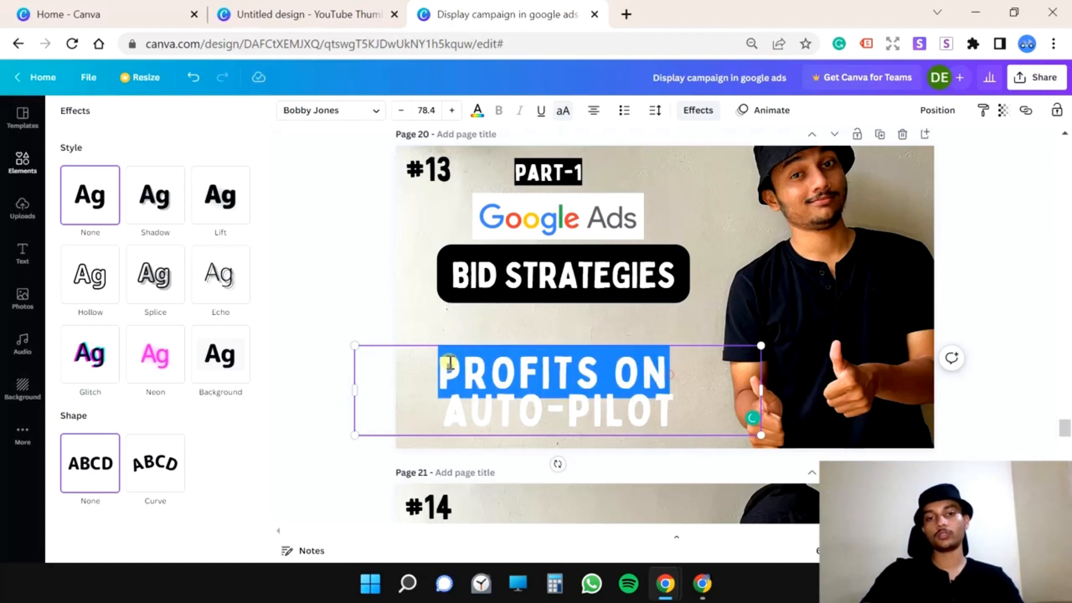
{"action": "left_click", "coordinate": [401, 110]}
{"action": "left_click", "coordinate": [401, 110]}
{"action": "left_click", "coordinate": [402, 110]}
{"action": "left_click", "coordinate": [402, 110]}
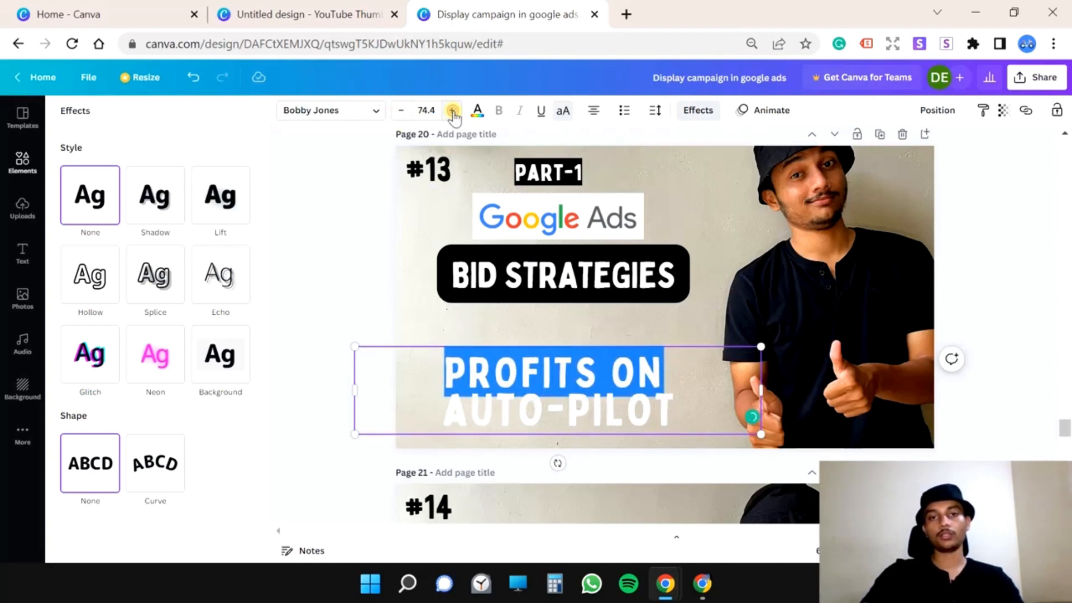
{"action": "left_click", "coordinate": [452, 110]}
{"action": "left_click", "coordinate": [453, 110]}
{"action": "left_click", "coordinate": [452, 110]}
{"action": "left_click", "coordinate": [630, 327]}
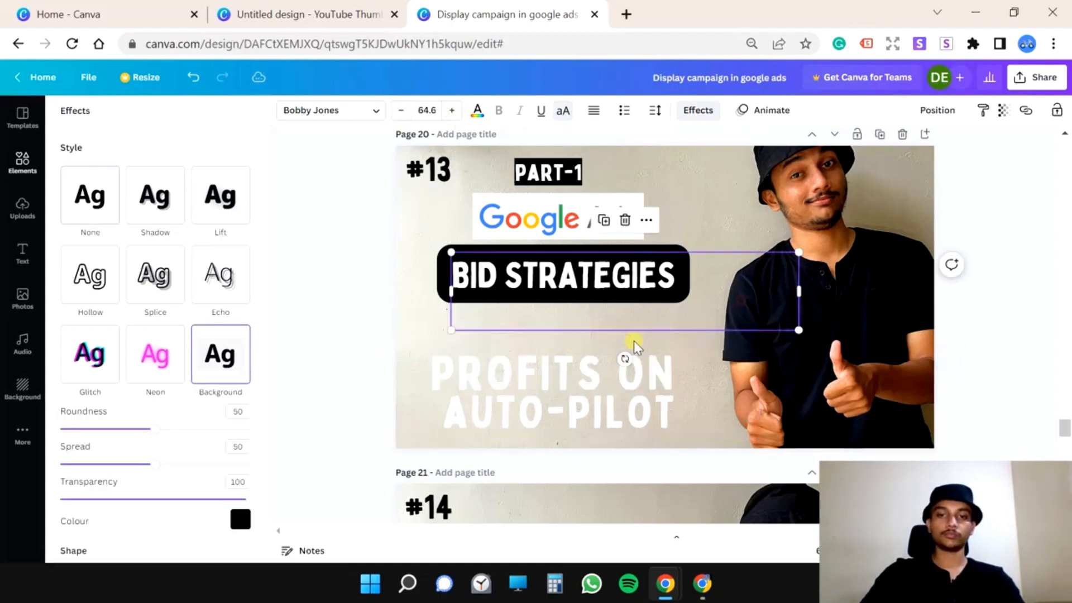
- Move the headline up closer to the "BID STRATEGIES" label and apply the Lift effect at intensity 50
{"action": "left_click_drag", "start_coordinate": [580, 375], "coordinate": [586, 340]}
{"action": "double_click", "coordinate": [555, 383]}
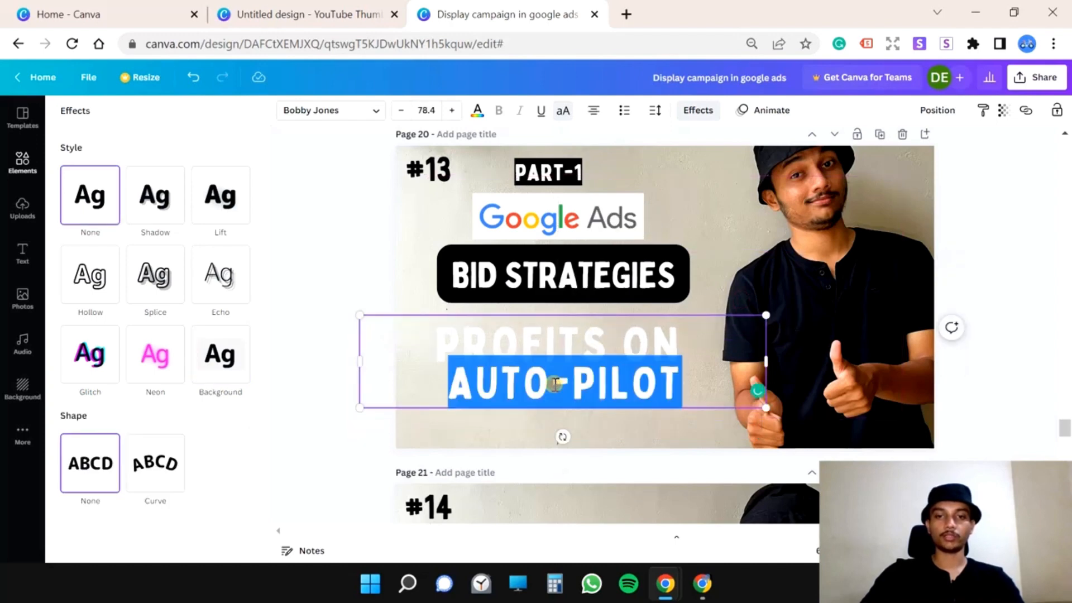
{"action": "left_click", "coordinate": [690, 111]}
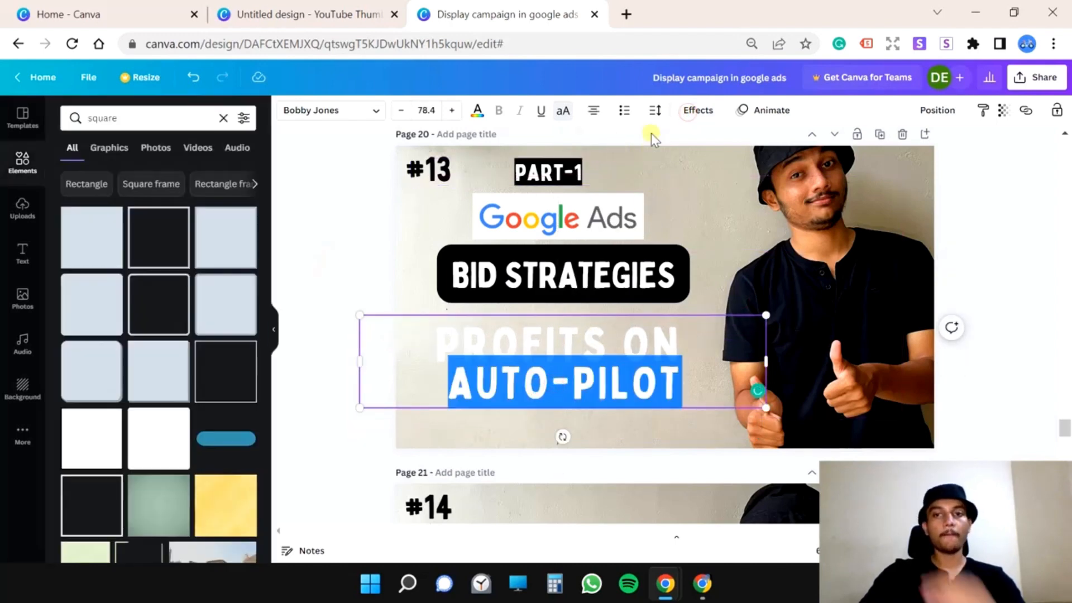
{"action": "left_click", "coordinate": [695, 110]}
{"action": "left_click", "coordinate": [90, 354]}
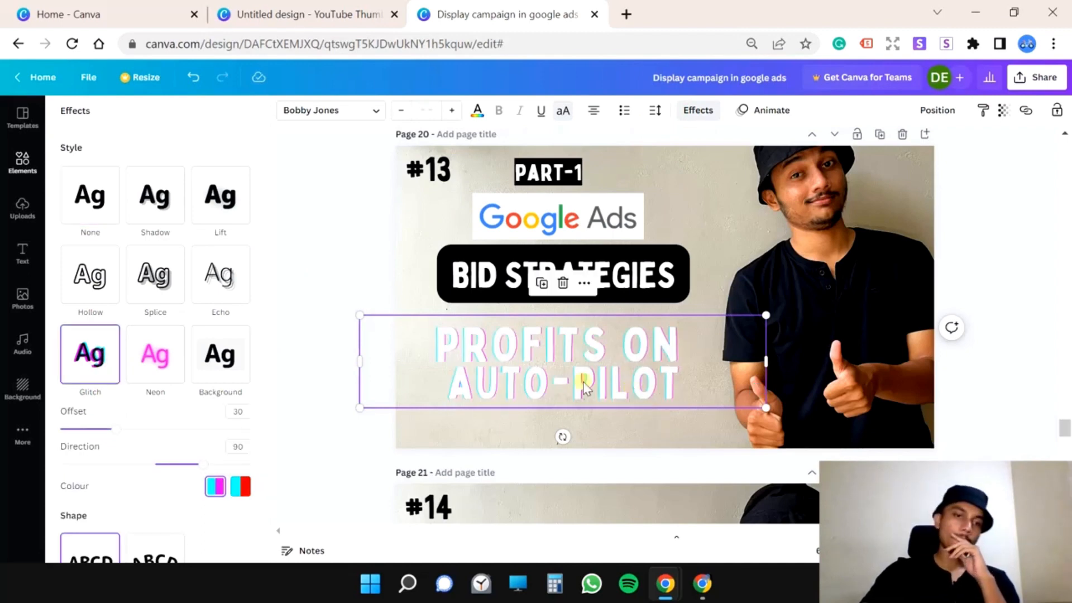
{"action": "left_click", "coordinate": [217, 220]}
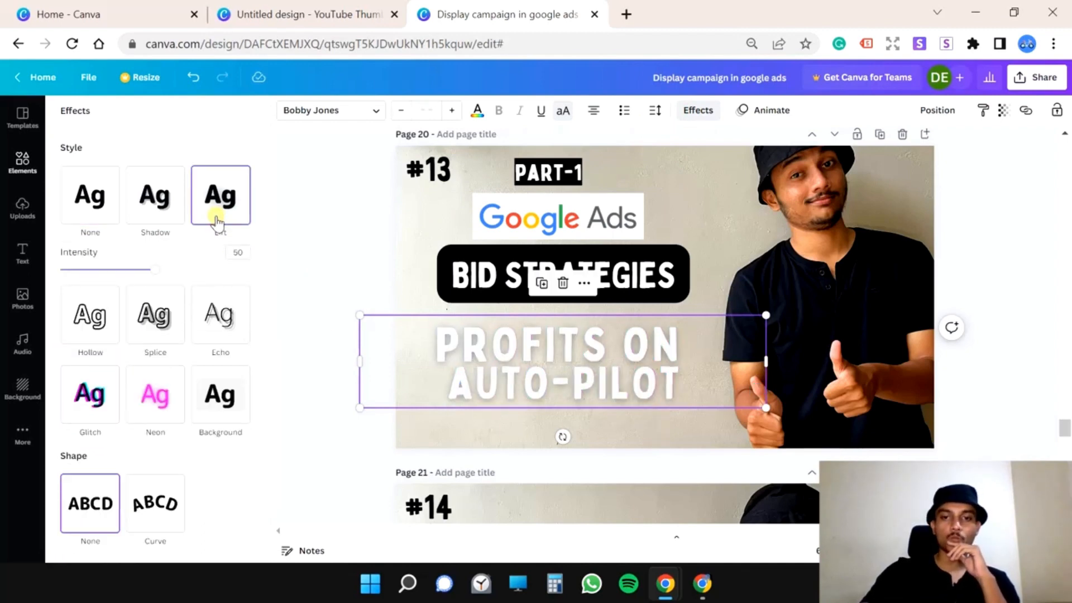
- Add "!!" to the end of the headline
{"action": "double_click", "coordinate": [651, 385]}
{"action": "left_click", "coordinate": [671, 381]}
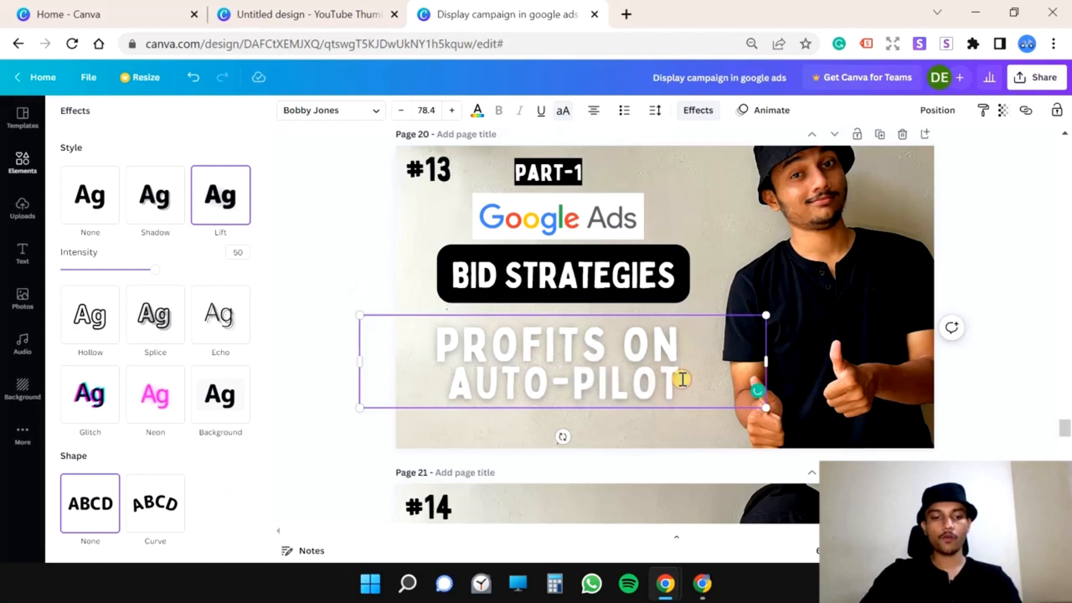
{"action": "type", "text": "!!"}
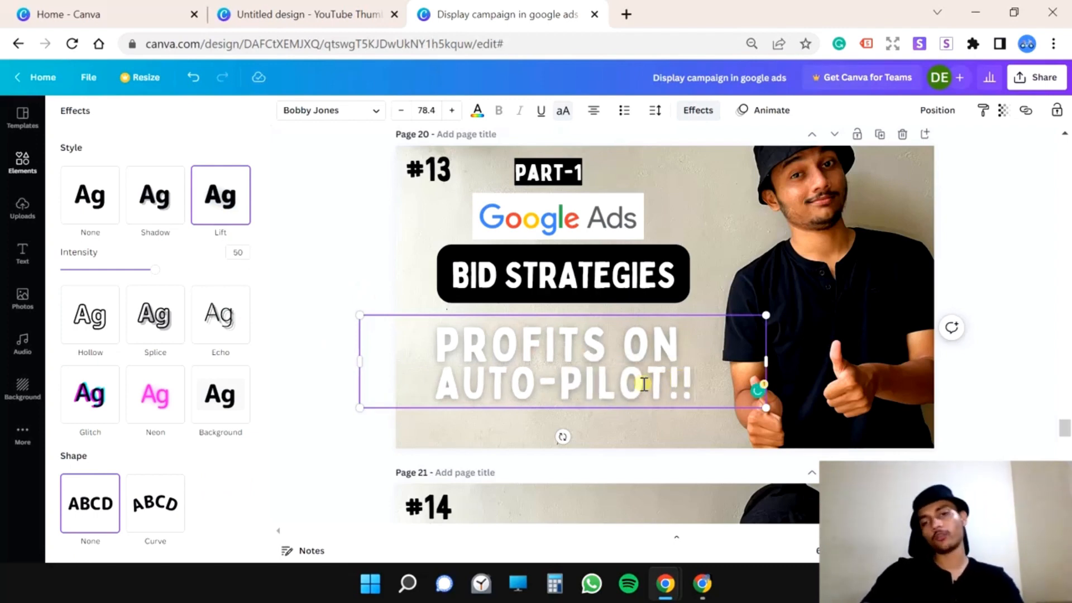
- Replace the whole headline with "AUTOMATE YOUR PROFITS!"
{"action": "triple_click", "coordinate": [619, 367]}
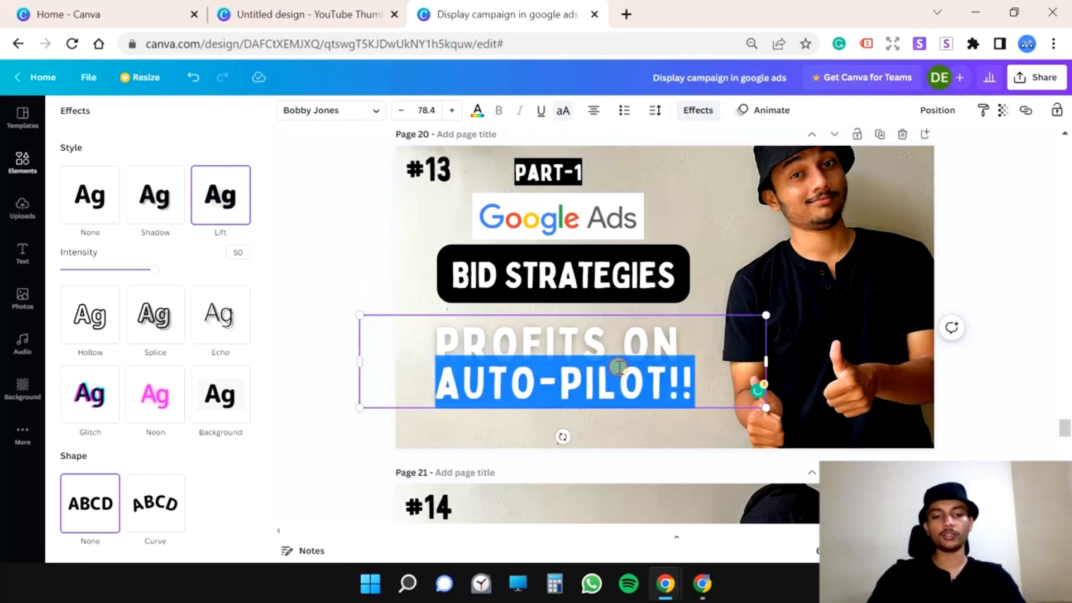
{"action": "key", "text": "ctrl+a"}
{"action": "type", "text": "AUTOMAT"}
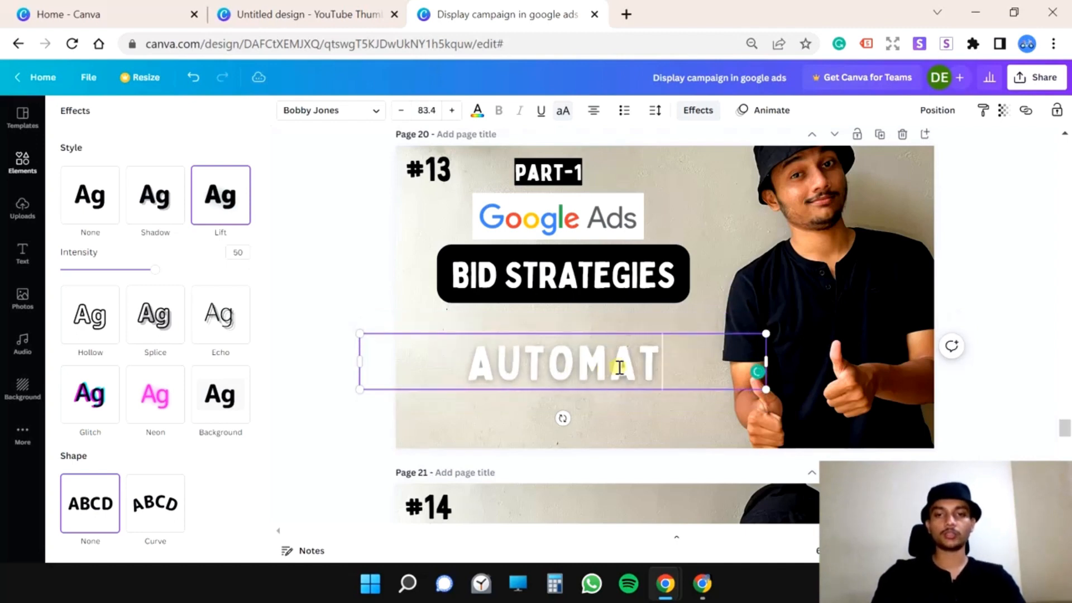
{"action": "type", "text": "E YOUR PROF"}
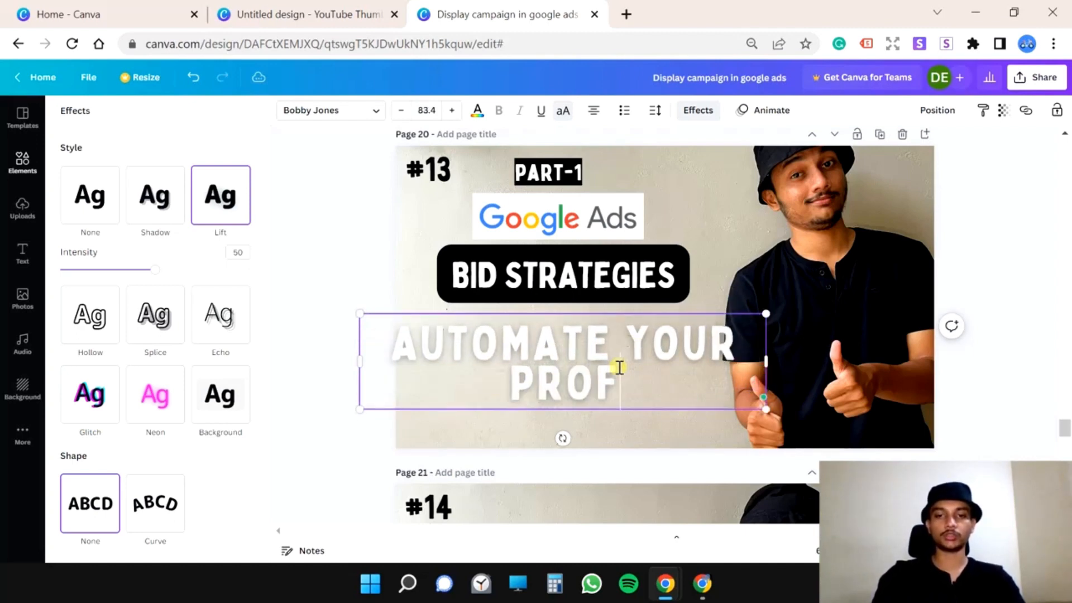
{"action": "type", "text": "ITS!"}
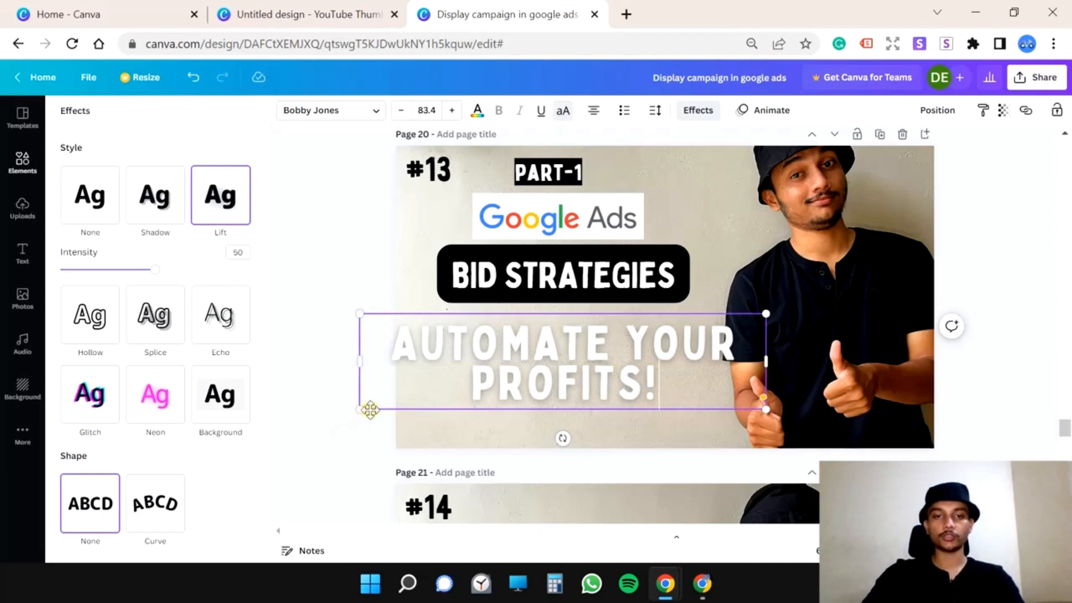
- Shrink the headline so it clears the man's arm and place it centred under the "BID STRATEGIES" label
{"action": "left_click_drag", "start_coordinate": [360, 409], "coordinate": [426, 392]}
{"action": "left_click", "coordinate": [547, 362]}
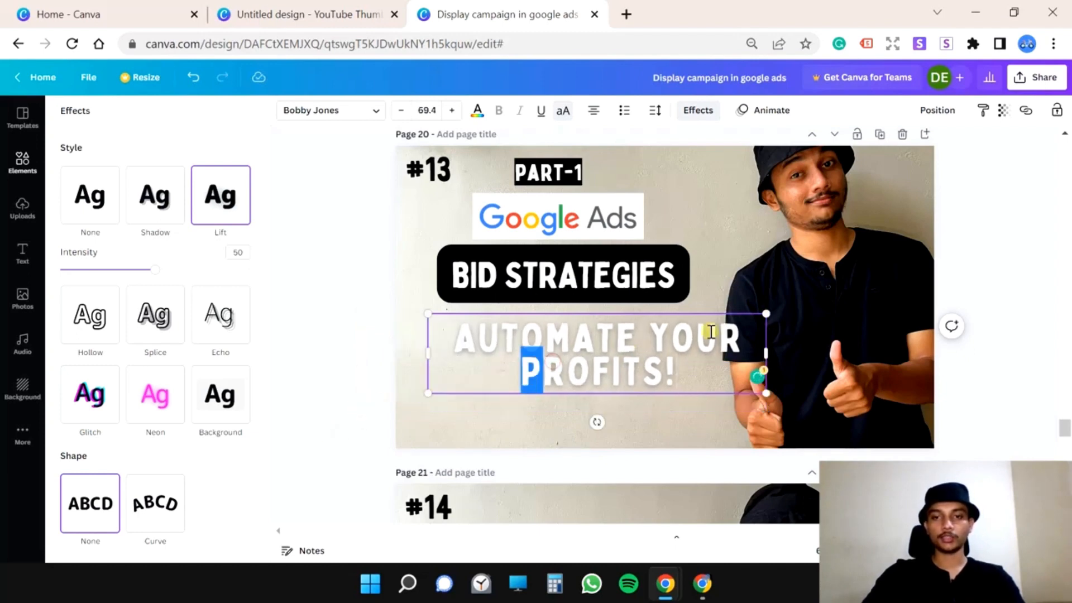
{"action": "left_click_drag", "start_coordinate": [766, 314], "coordinate": [715, 320]}
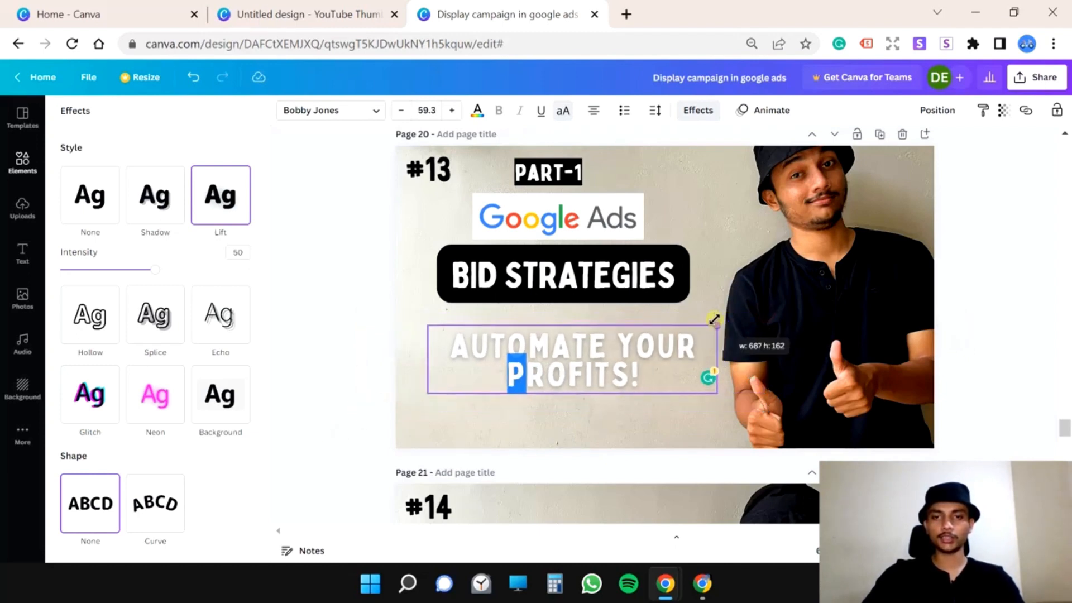
{"action": "left_click", "coordinate": [724, 269]}
{"action": "left_click_drag", "start_coordinate": [577, 371], "coordinate": [570, 364]}
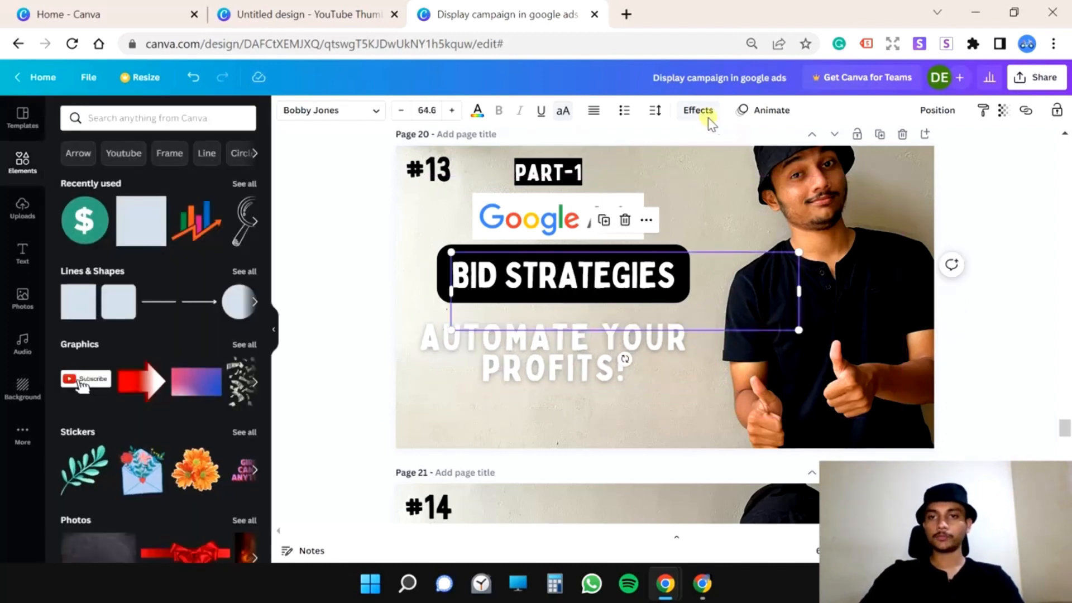
- Set the "BID STRATEGIES" label's background roundness to 19 and its spread to 0
{"action": "left_click", "coordinate": [370, 218]}
{"action": "left_click", "coordinate": [452, 256]}
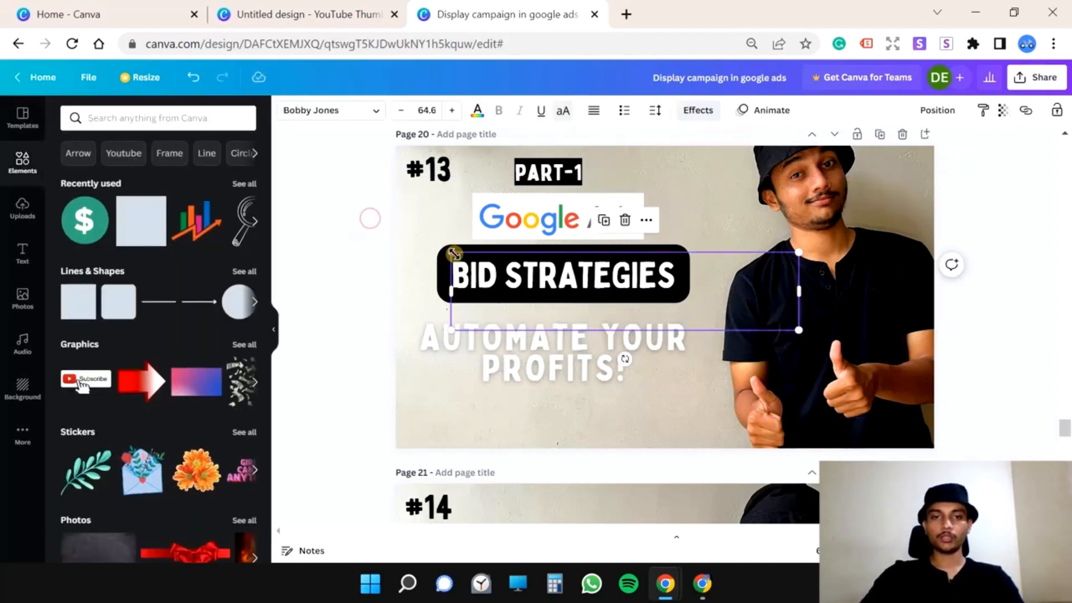
{"action": "left_click", "coordinate": [699, 110]}
{"action": "left_click_drag", "start_coordinate": [149, 430], "coordinate": [96, 430]}
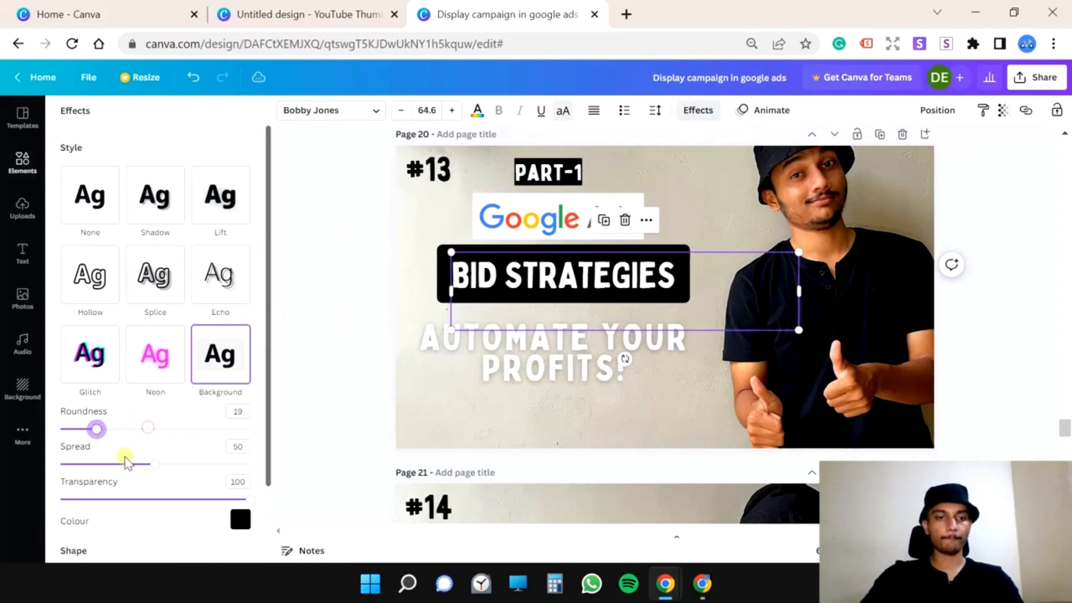
{"action": "left_click_drag", "start_coordinate": [145, 465], "coordinate": [60, 465]}
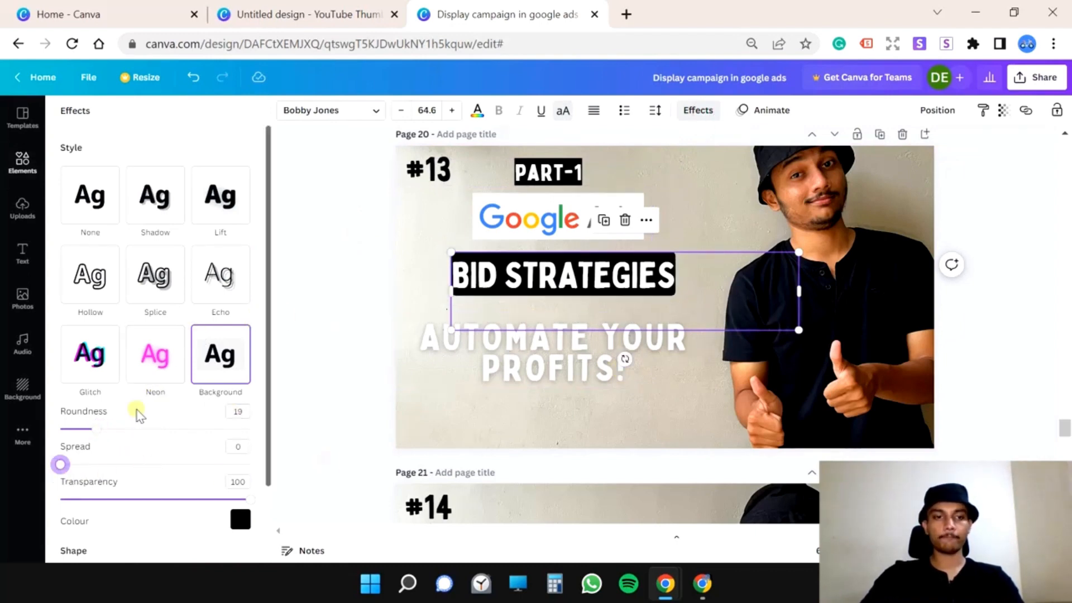
- Set the "BID STRATEGIES" label's background roundness to 34 and enlarge the headline beneath it to font size 74.6
{"action": "left_click_drag", "start_coordinate": [124, 432], "coordinate": [125, 430]}
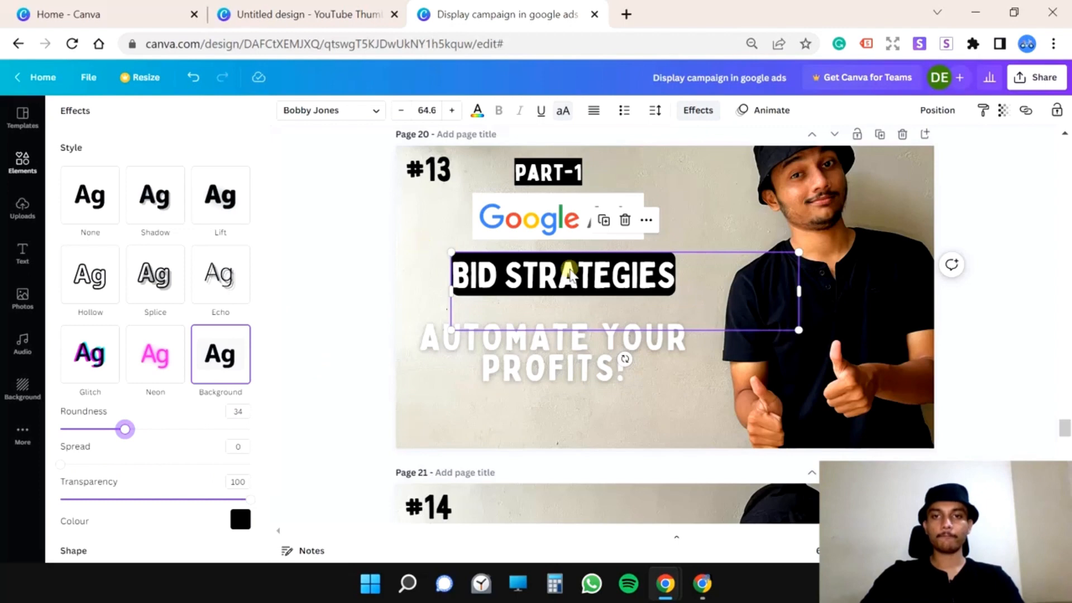
{"action": "left_click", "coordinate": [427, 335]}
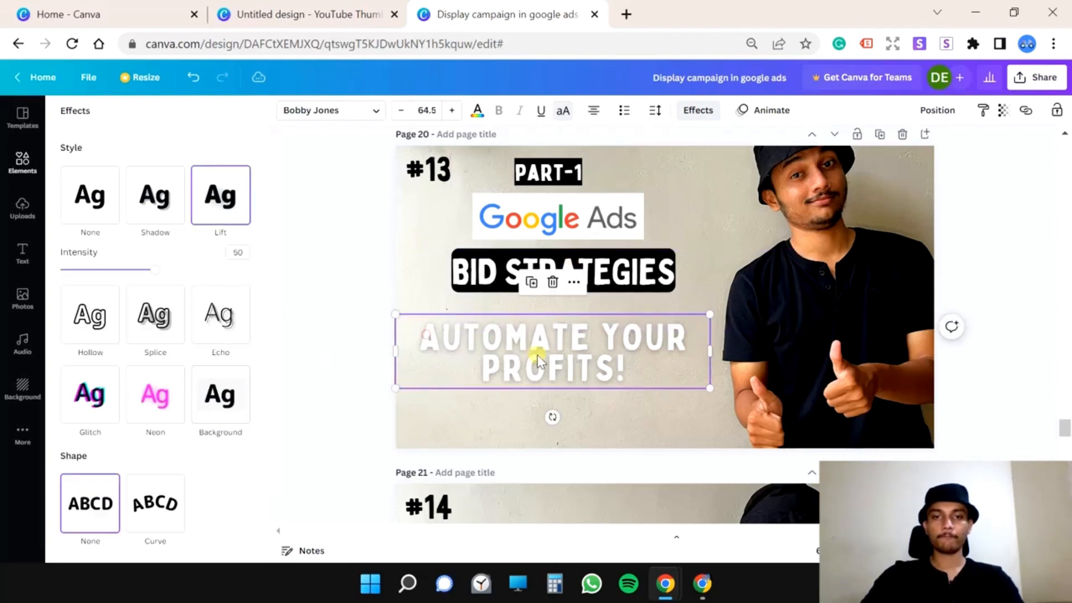
{"action": "left_click_drag", "start_coordinate": [537, 347], "coordinate": [542, 344]}
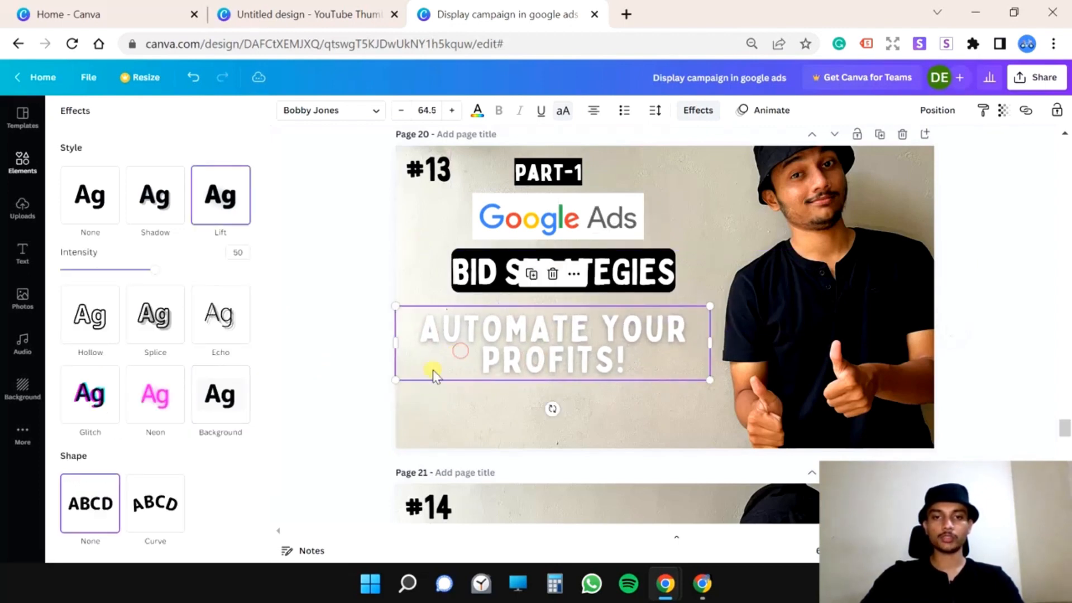
{"action": "left_click_drag", "start_coordinate": [400, 378], "coordinate": [371, 385]}
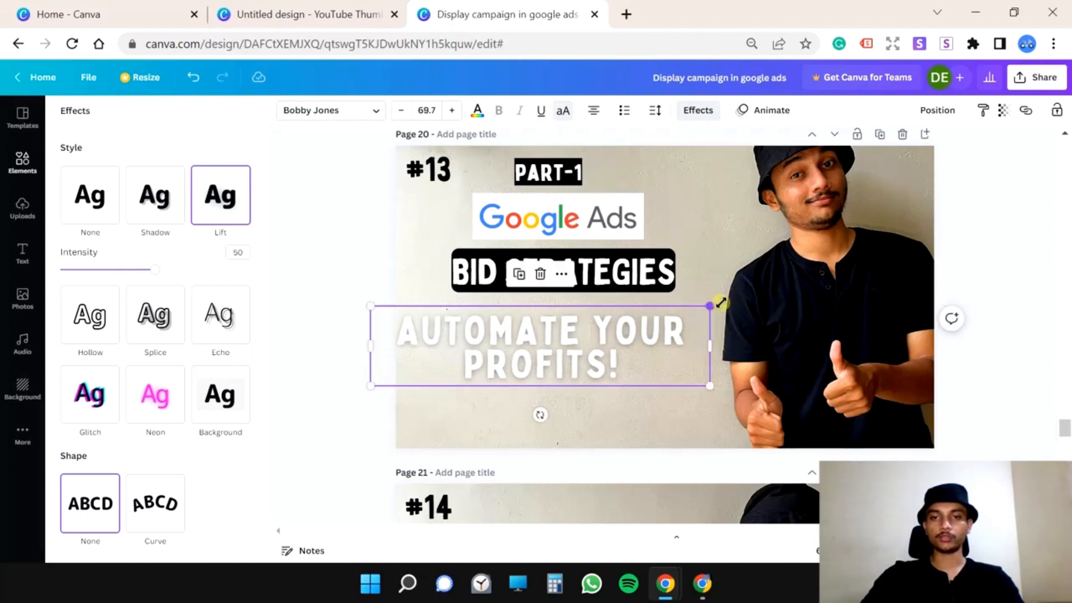
{"action": "left_click_drag", "start_coordinate": [721, 302], "coordinate": [730, 299]}
{"action": "left_click_drag", "start_coordinate": [639, 338], "coordinate": [641, 346]}
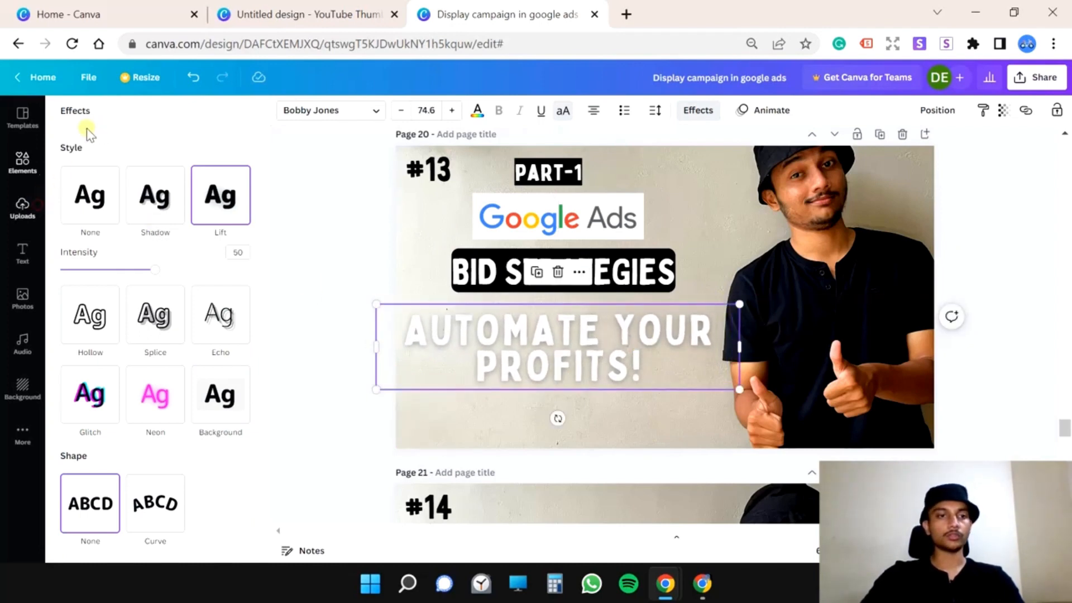
- Search the elements library for "dollar"
{"action": "left_click", "coordinate": [22, 162]}
{"action": "left_click", "coordinate": [116, 118]}
{"action": "type", "text": "do"}
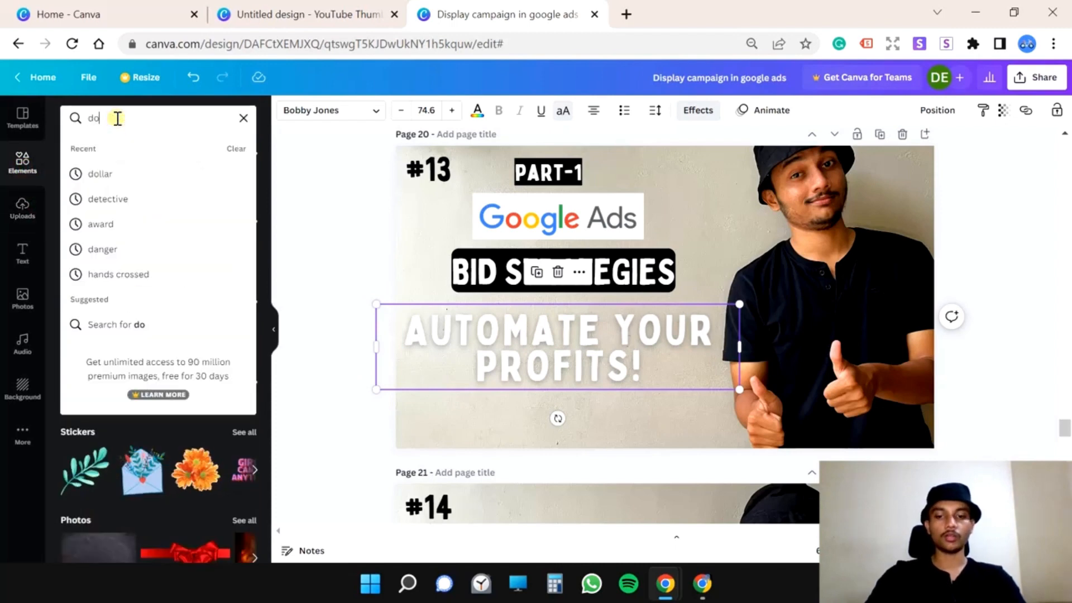
{"action": "type", "text": "lla"}
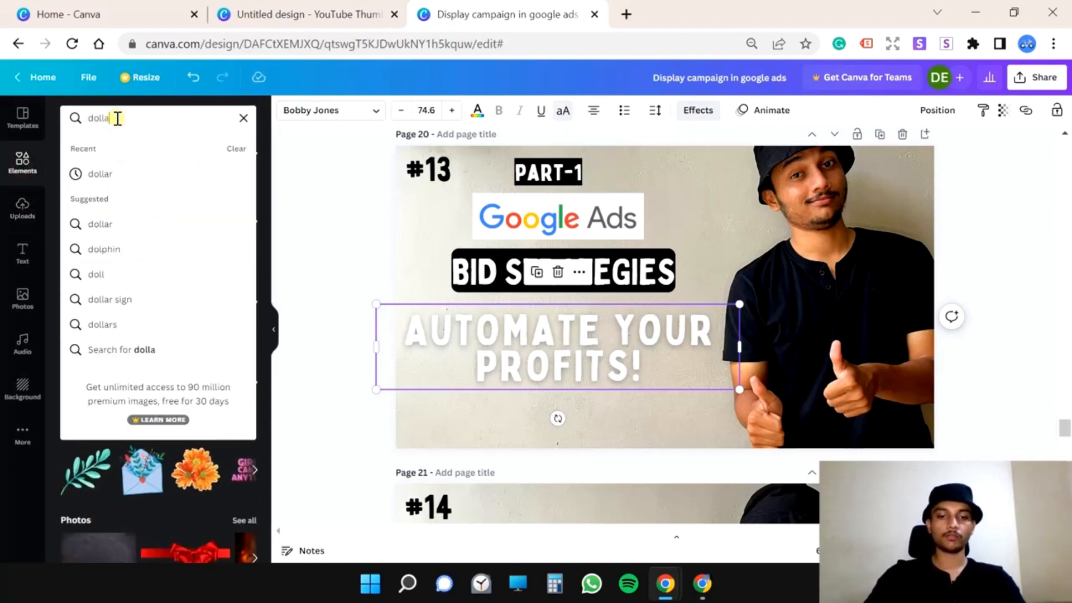
{"action": "type", "text": "r"}
{"action": "key", "text": "Return"}
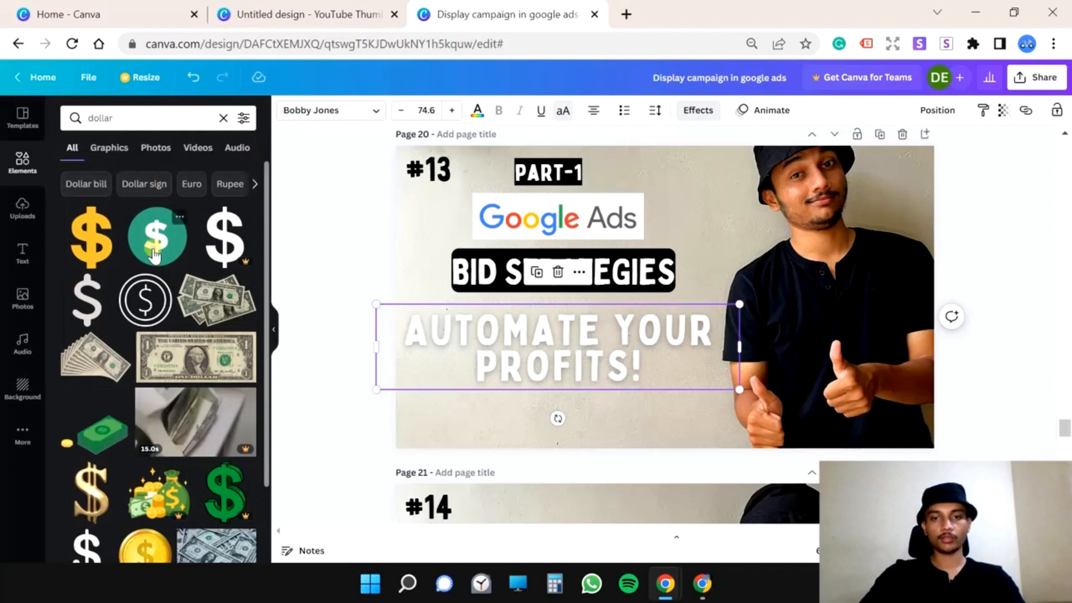
- Add the green circle dollar-sign graphic, shrink it and place it below the headline near the thumbnail's lower-left corner
{"action": "left_click", "coordinate": [155, 256]}
{"action": "left_click_drag", "start_coordinate": [685, 280], "coordinate": [576, 183]}
{"action": "left_click", "coordinate": [687, 282]}
{"action": "left_click", "coordinate": [681, 282]}
{"action": "left_click_drag", "start_coordinate": [682, 282], "coordinate": [489, 421]}
{"action": "left_click_drag", "start_coordinate": [531, 373], "coordinate": [456, 416]}
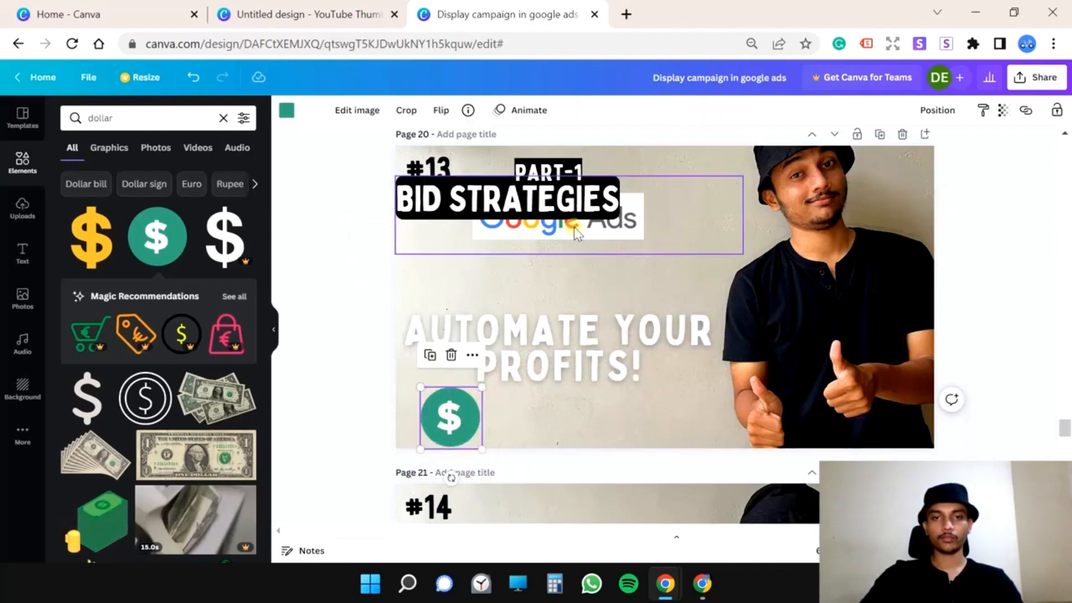
- Move the "BID STRATEGIES" label back between the Google Ads logo and the headline, and raise the headline slightly
{"action": "left_click_drag", "start_coordinate": [577, 233], "coordinate": [625, 310]}
{"action": "left_click", "coordinate": [561, 360]}
{"action": "left_click_drag", "start_coordinate": [562, 361], "coordinate": [562, 358]}
- Duplicate the dollar icon three times and arrange the four icons in a row beneath the headline
{"action": "left_click", "coordinate": [460, 410]}
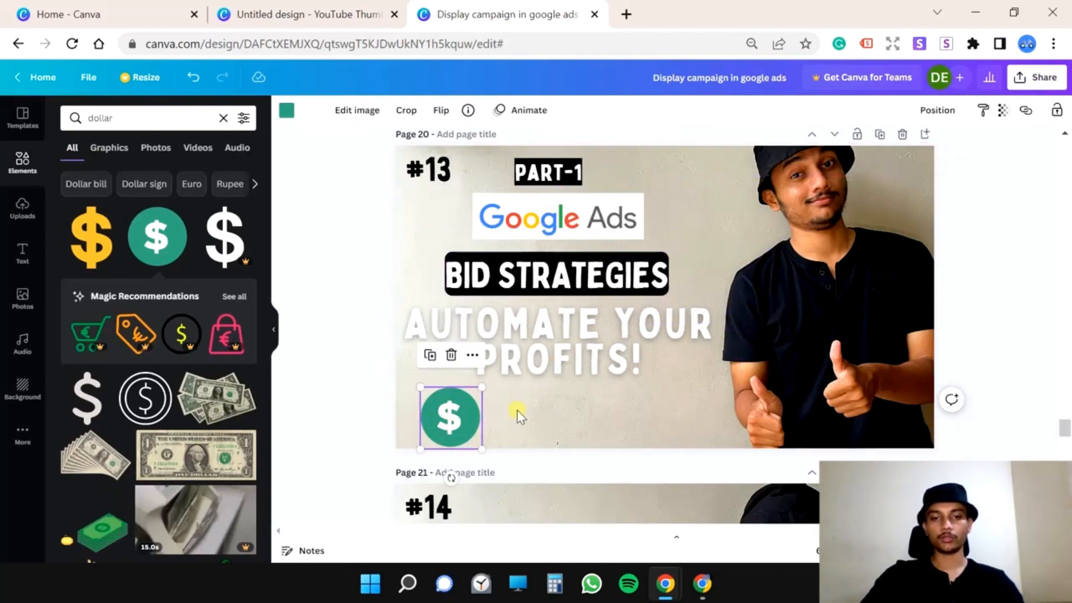
{"action": "key", "text": "ctrl+v"}
{"action": "left_click_drag", "start_coordinate": [462, 421], "coordinate": [683, 403]}
{"action": "key", "text": "ctrl+v"}
{"action": "key", "text": "ctrl+v"}
- Recolour the circles of the second and fourth dollar icons black
{"action": "left_click", "coordinate": [531, 416]}
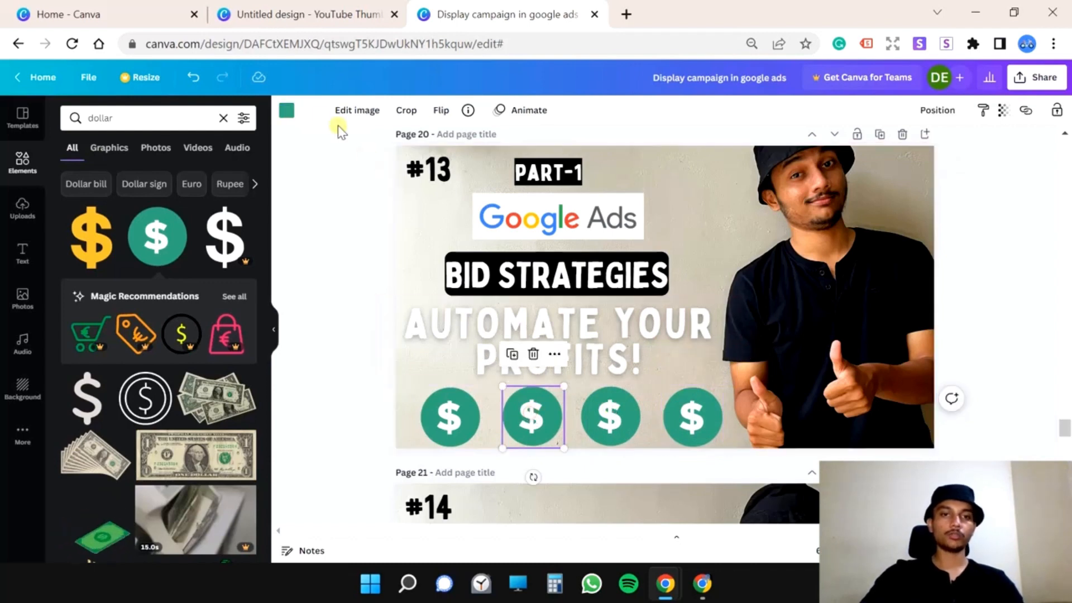
{"action": "left_click", "coordinate": [287, 110]}
{"action": "left_click", "coordinate": [107, 176]}
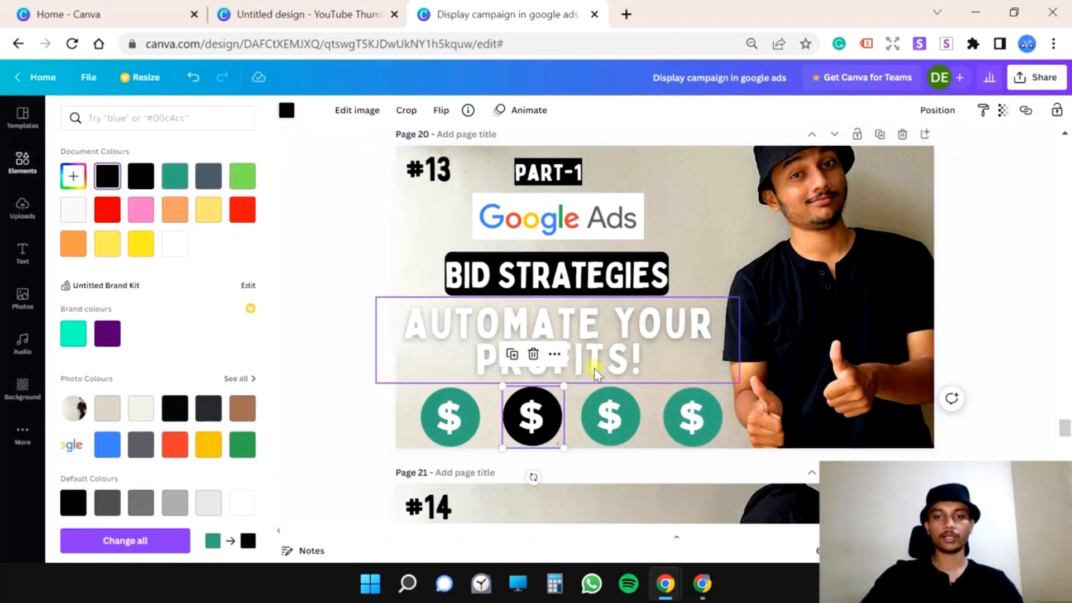
{"action": "left_click", "coordinate": [717, 416]}
{"action": "left_click", "coordinate": [287, 110]}
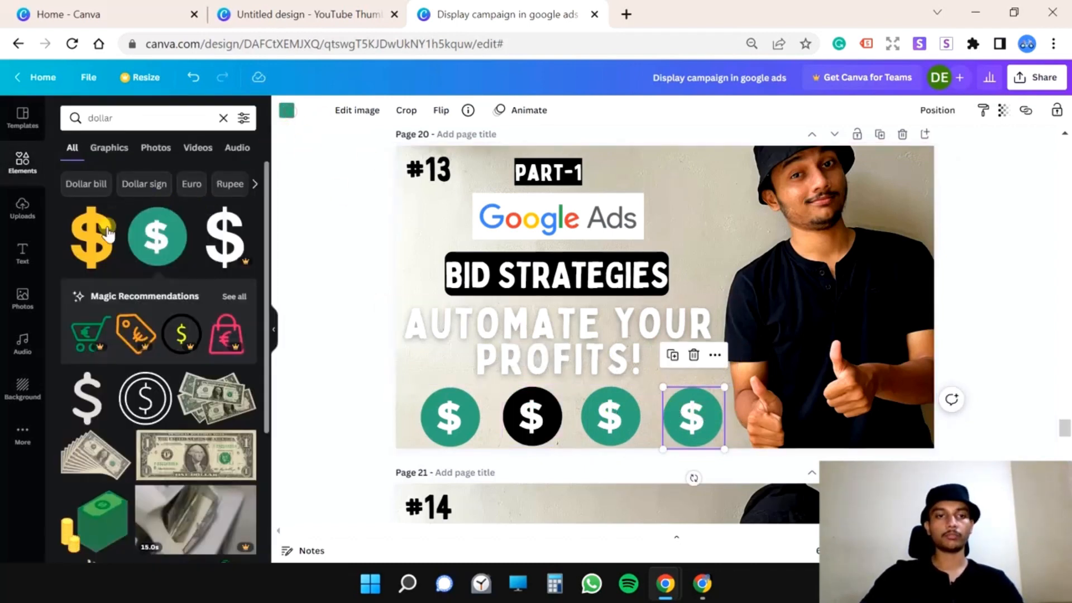
{"action": "left_click", "coordinate": [287, 110]}
{"action": "left_click", "coordinate": [108, 176]}
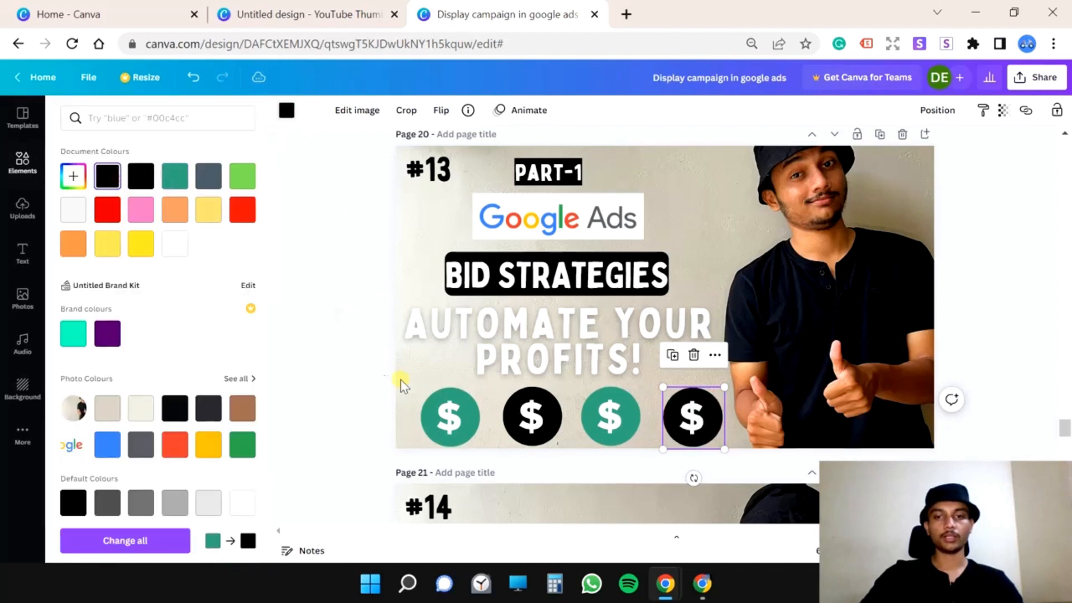
- Recolour the first dollar icon as a black dollar sign on a white circle
{"action": "left_click", "coordinate": [434, 411]}
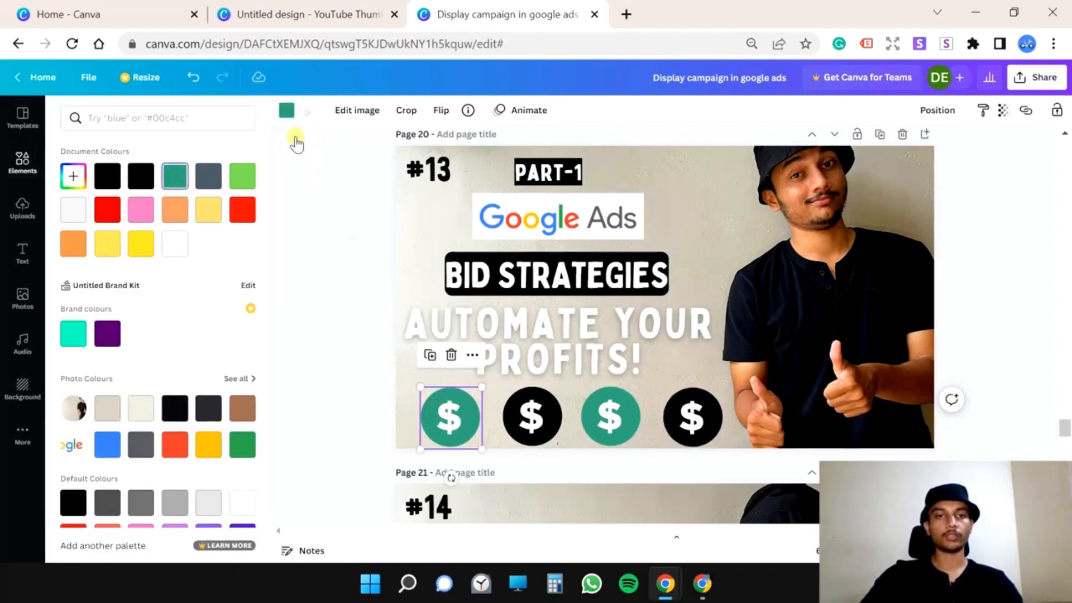
{"action": "left_click", "coordinate": [307, 113]}
{"action": "left_click", "coordinate": [109, 182]}
{"action": "left_click", "coordinate": [288, 115]}
{"action": "left_click", "coordinate": [177, 243]}
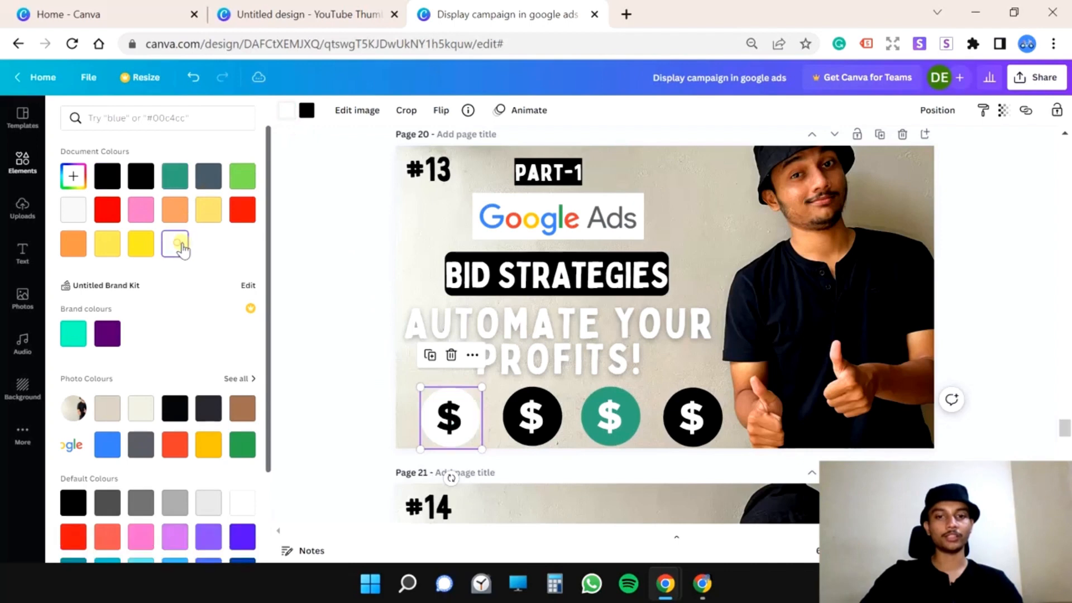
- Give the third dollar icon a white circle and a black dollar sign
{"action": "left_click", "coordinate": [610, 416]}
{"action": "left_click", "coordinate": [286, 110]}
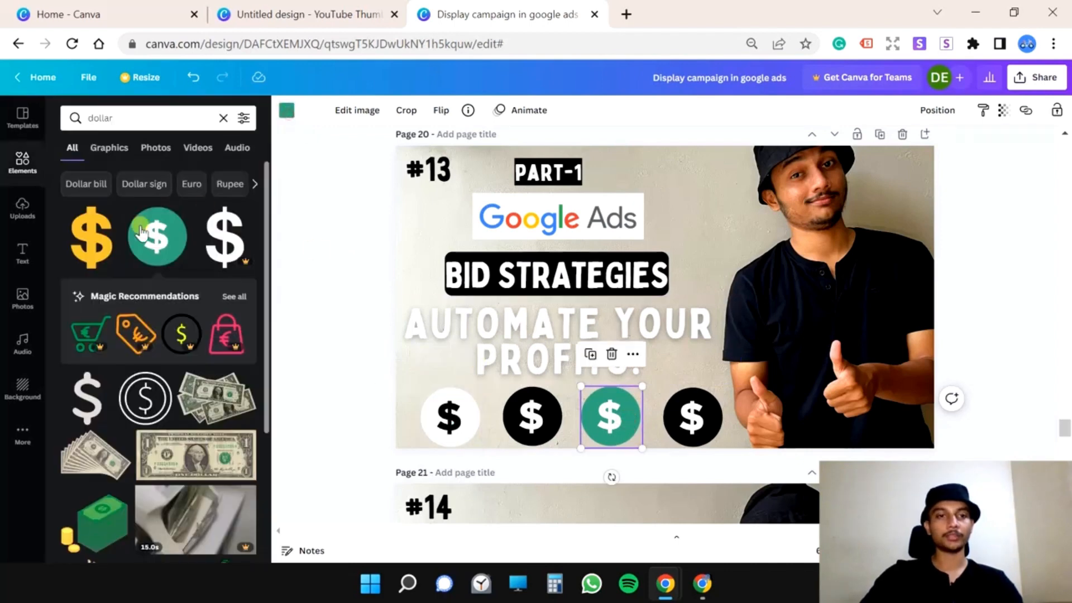
{"action": "left_click", "coordinate": [286, 110]}
{"action": "left_click", "coordinate": [177, 243]}
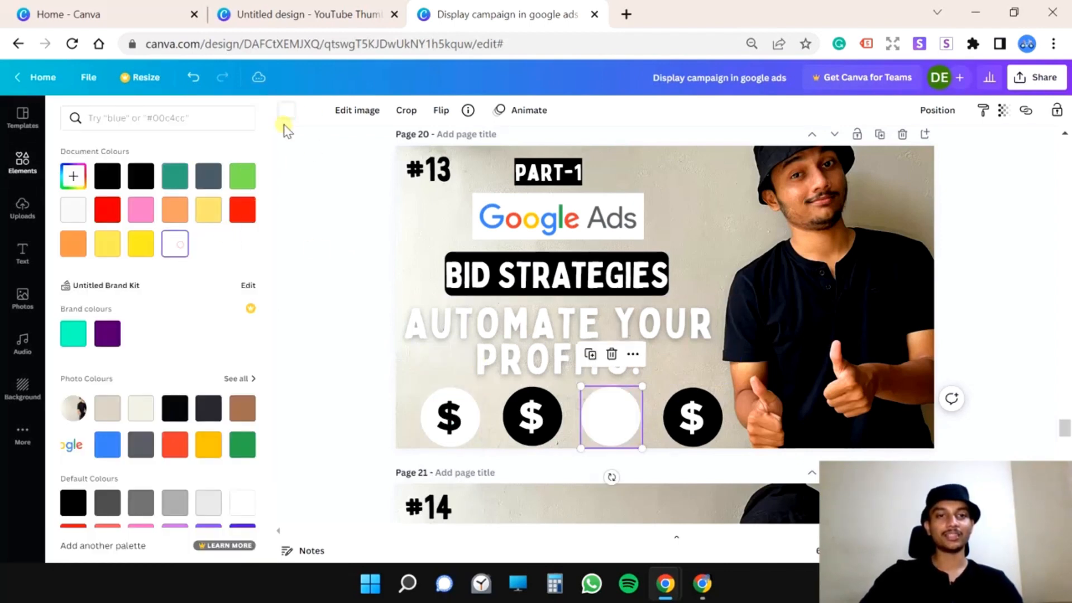
{"action": "left_click", "coordinate": [306, 110]}
{"action": "left_click", "coordinate": [107, 176]}
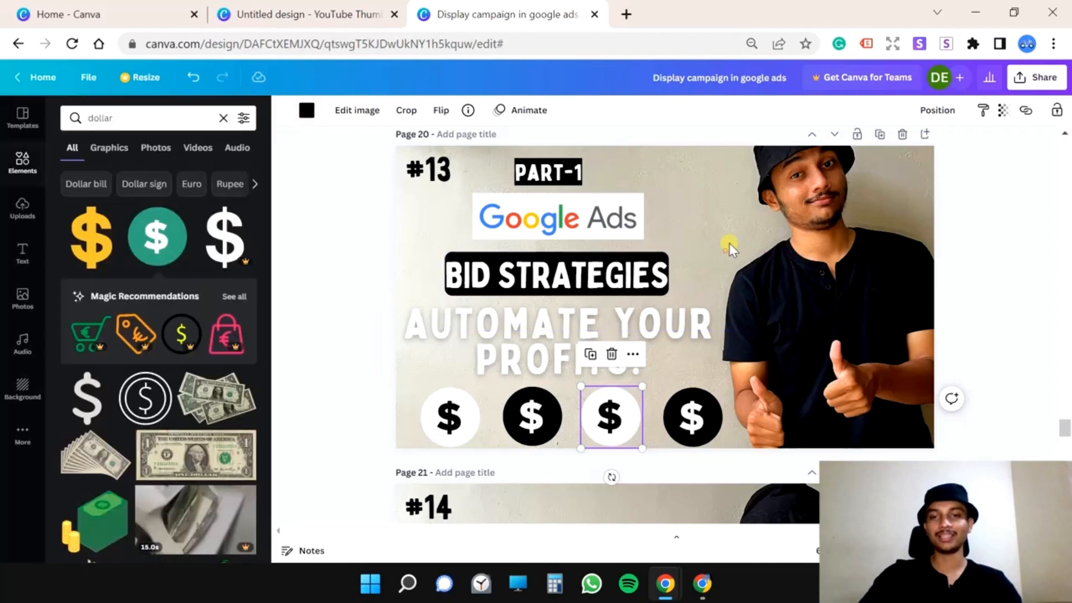
- Shift the third and fourth dollar icons slightly to the right to even out the row's spacing
{"action": "mouse_move", "coordinate": [612, 424]}
{"action": "left_mouse_down"}
{"action": "mouse_move", "coordinate": [627, 426]}
{"action": "mouse_move", "coordinate": [618, 430]}
{"action": "left_mouse_up"}
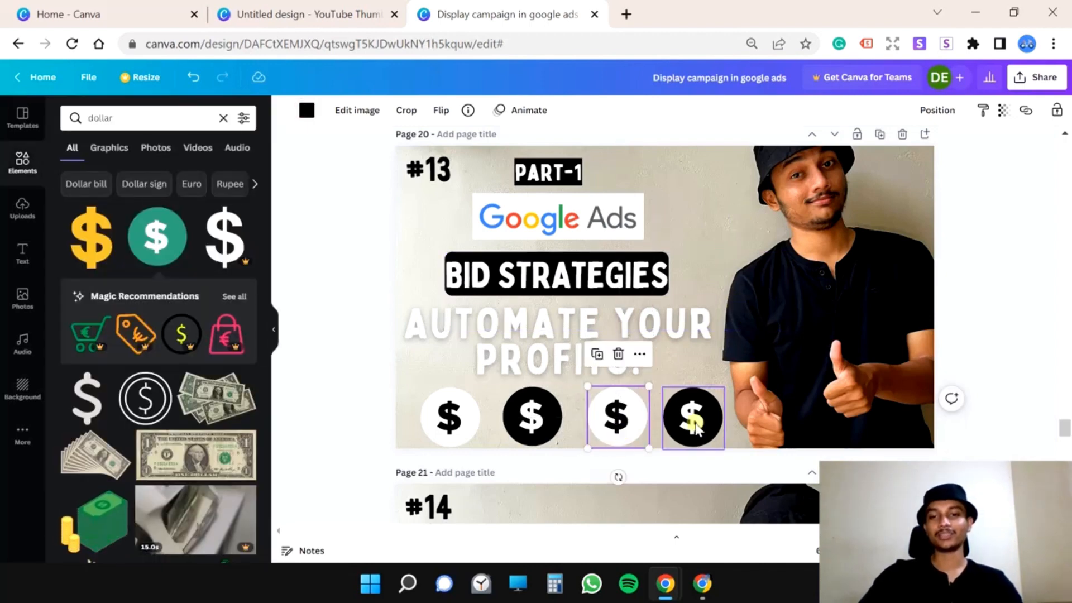
{"action": "left_click_drag", "start_coordinate": [695, 428], "coordinate": [699, 420]}
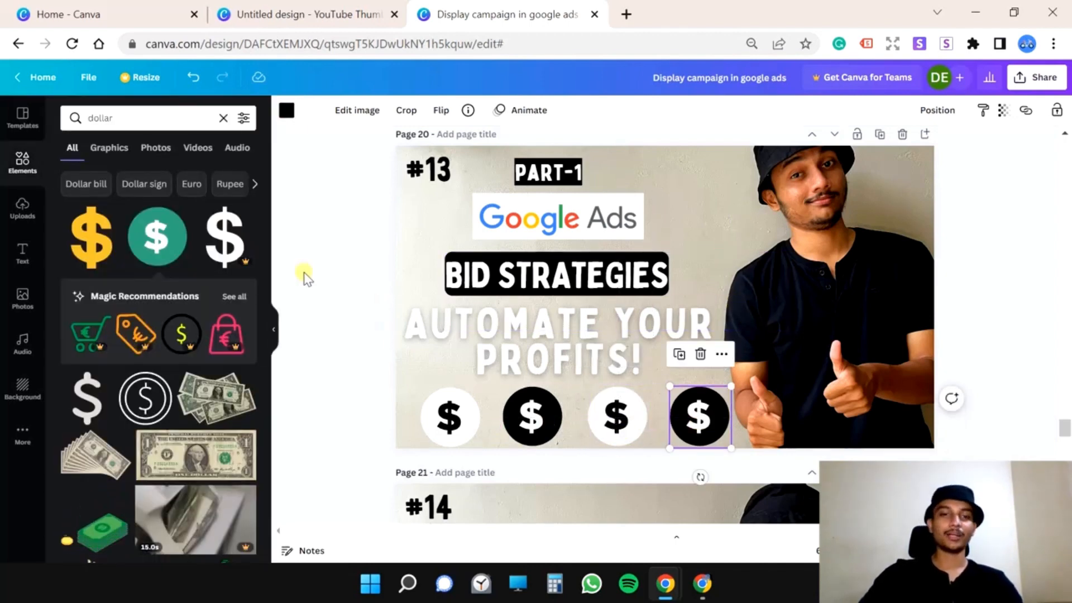
{"action": "left_click", "coordinate": [338, 263]}
- Shift the headline, "BID STRATEGIES" label, Google Ads logo and "PART-1" label right to centre them above the dollar icons
{"action": "left_click_drag", "start_coordinate": [583, 330], "coordinate": [592, 319]}
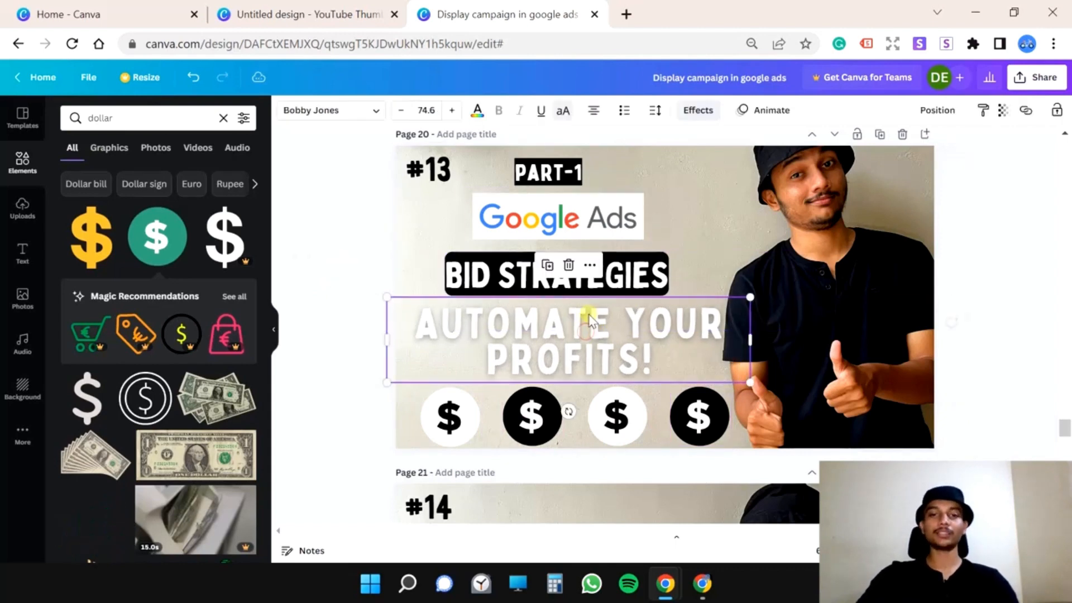
{"action": "left_click_drag", "start_coordinate": [622, 268], "coordinate": [628, 262]}
{"action": "left_click_drag", "start_coordinate": [589, 204], "coordinate": [570, 175]}
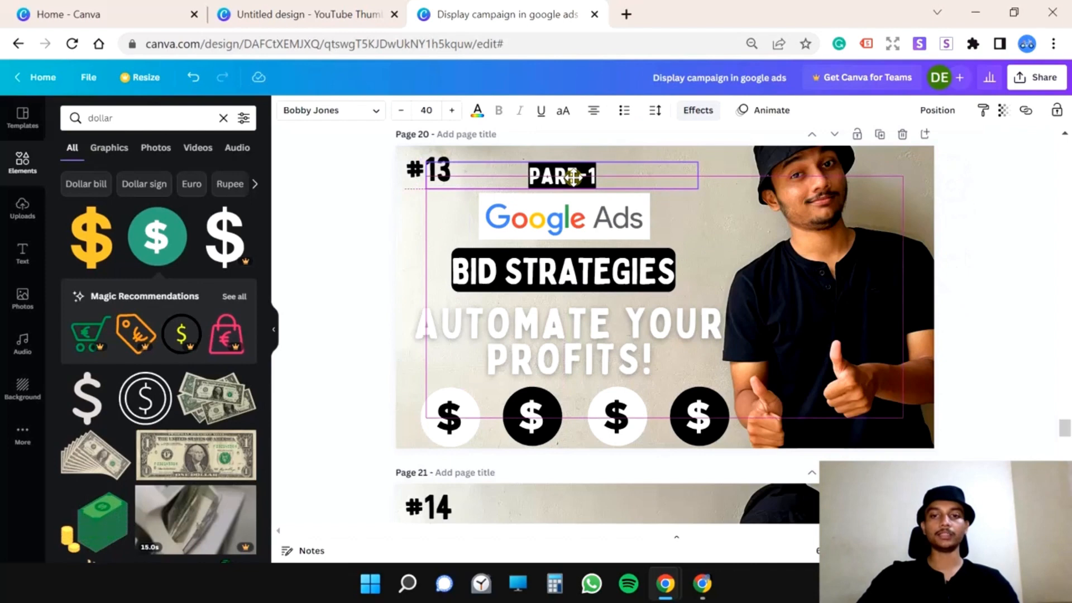
{"action": "left_click", "coordinate": [715, 234]}
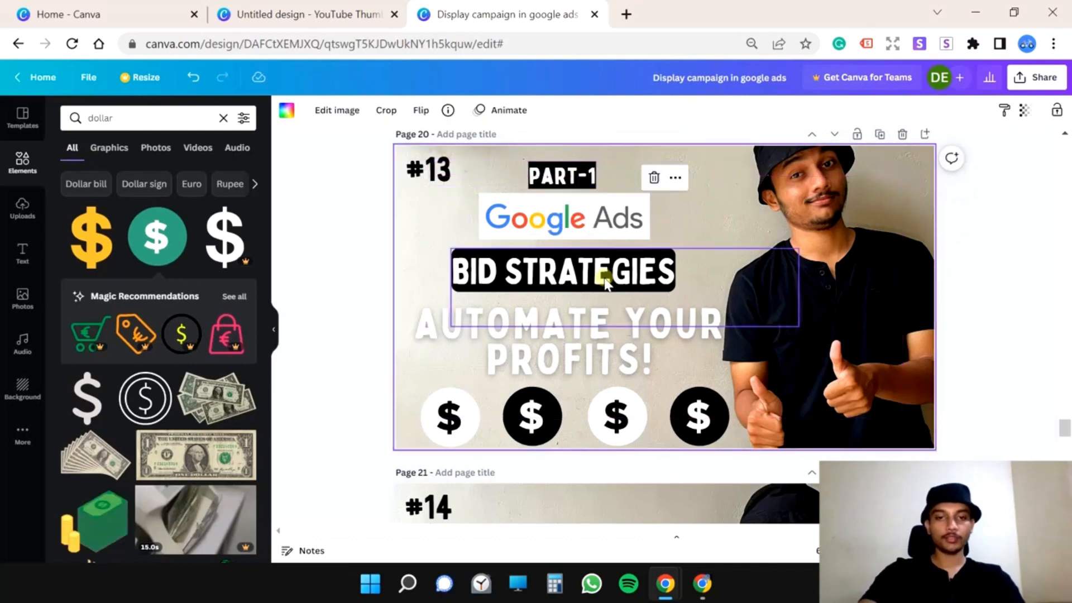
- Tilt each of the four dollar icons by a few degrees
{"action": "left_click", "coordinate": [444, 428]}
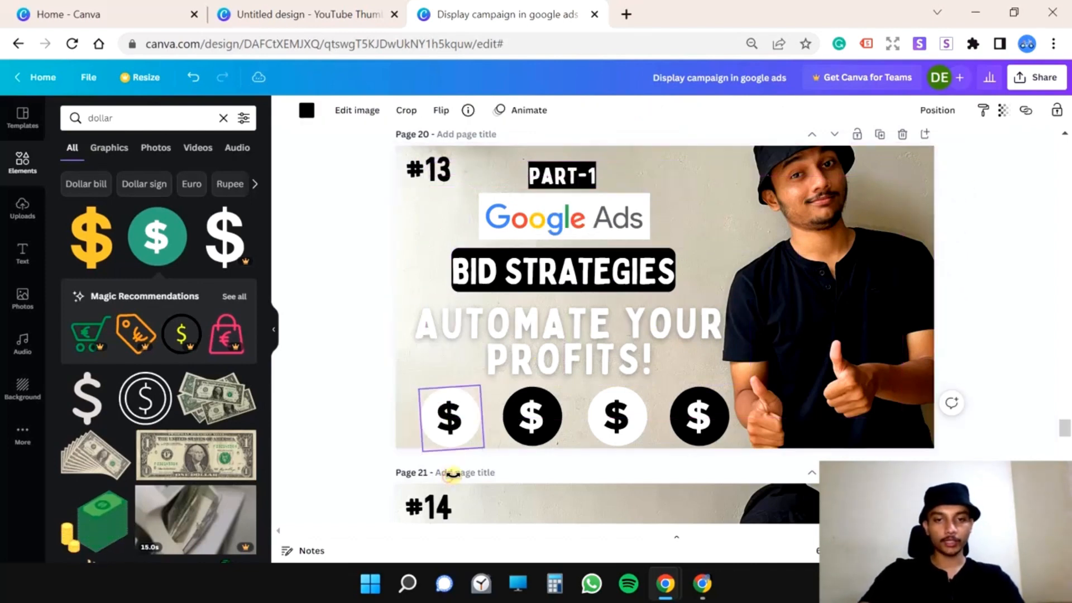
{"action": "left_click", "coordinate": [532, 444]}
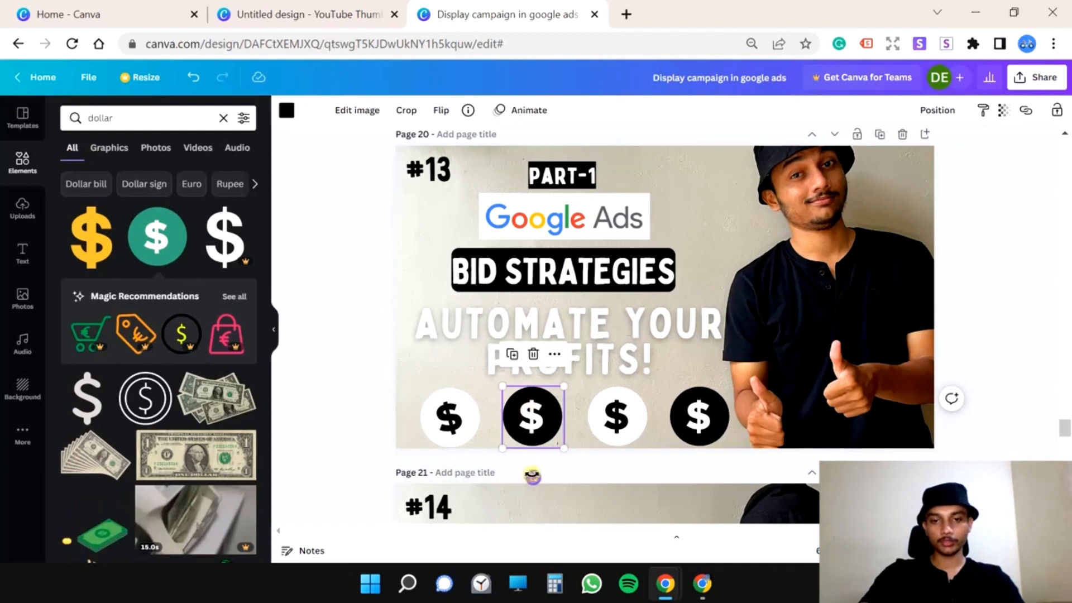
{"action": "left_click", "coordinate": [621, 431]}
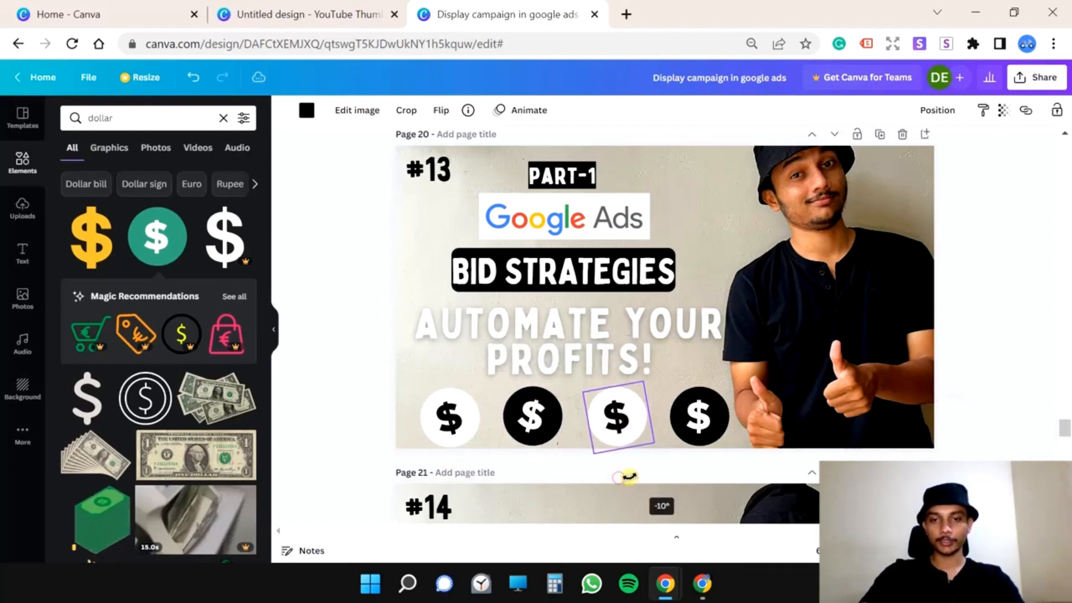
{"action": "left_click", "coordinate": [717, 438]}
{"action": "left_click_drag", "start_coordinate": [702, 477], "coordinate": [713, 479]}
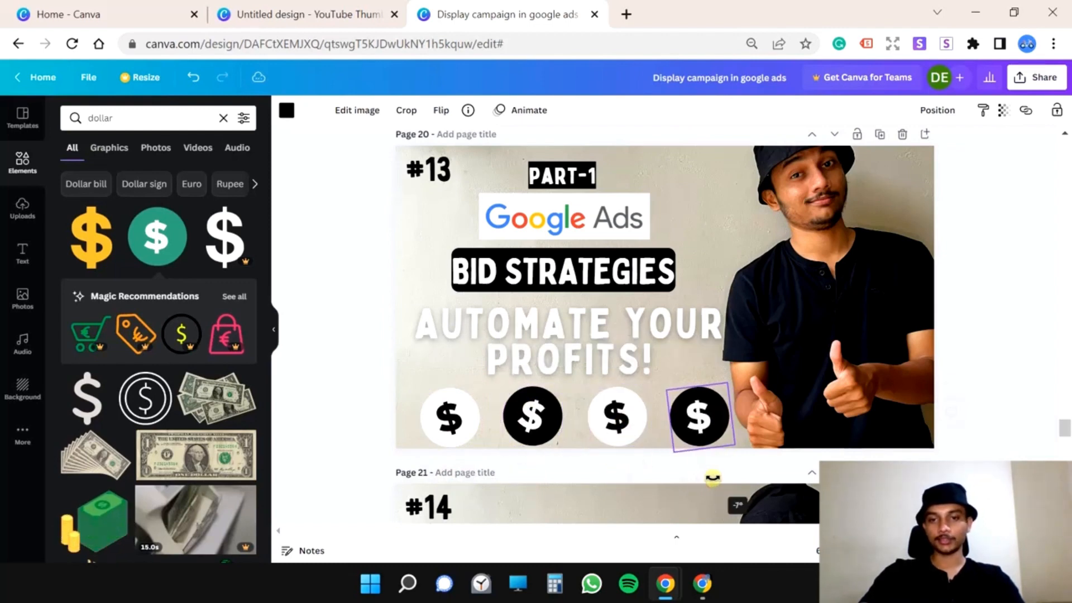
{"action": "left_click", "coordinate": [714, 221]}
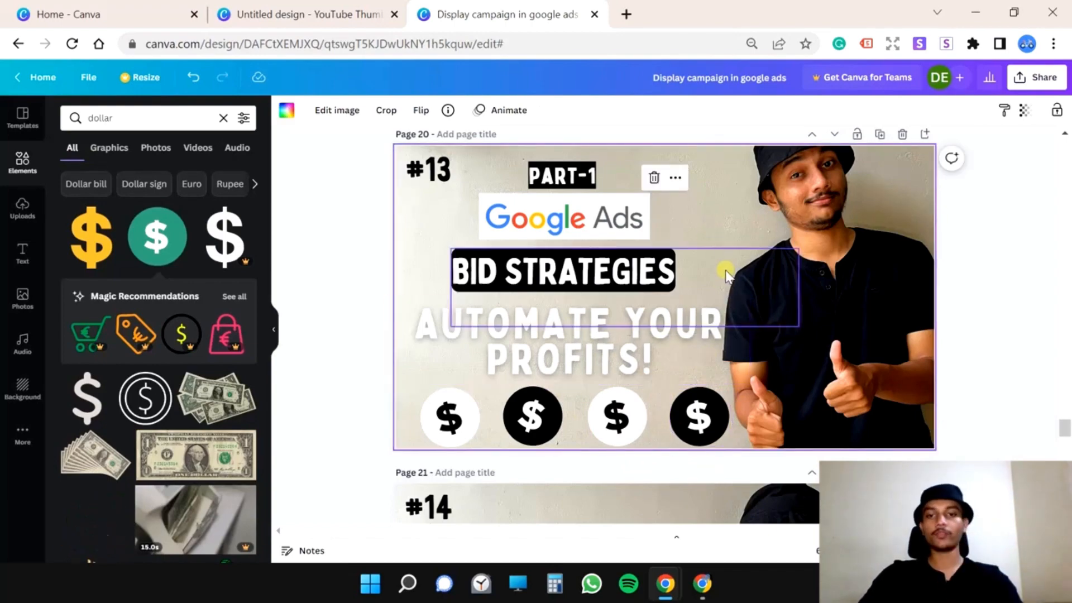
- Compare thumbnail #13 with #14, and review the layouts and label styling of #15, #16 and #17
{"action": "scroll", "coordinate": [726, 269], "scroll_direction": "down", "scroll_amount": 5}
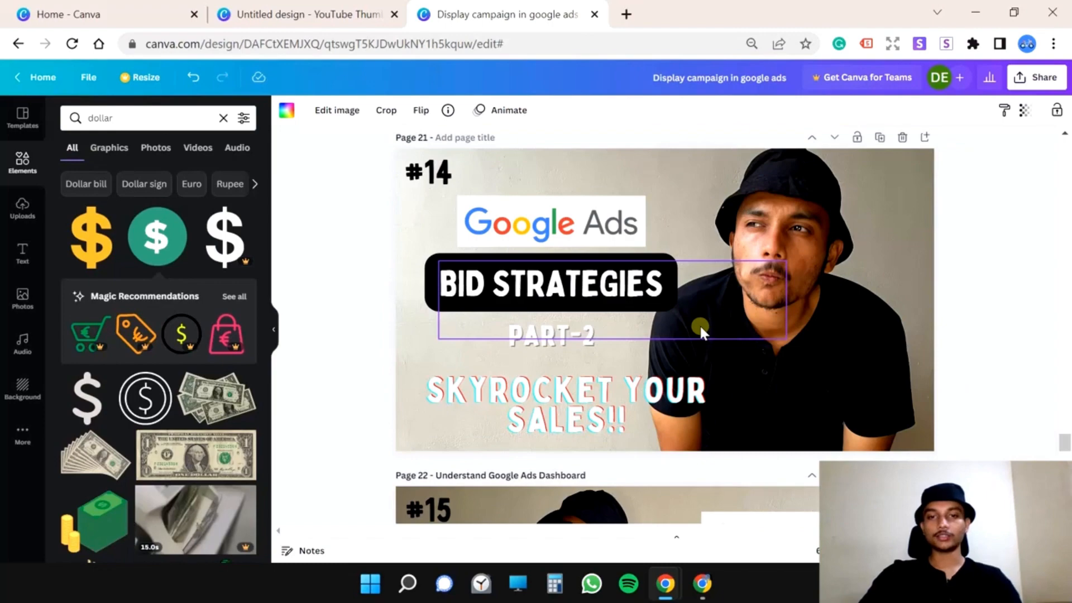
{"action": "scroll", "coordinate": [628, 282], "scroll_direction": "up", "scroll_amount": 5}
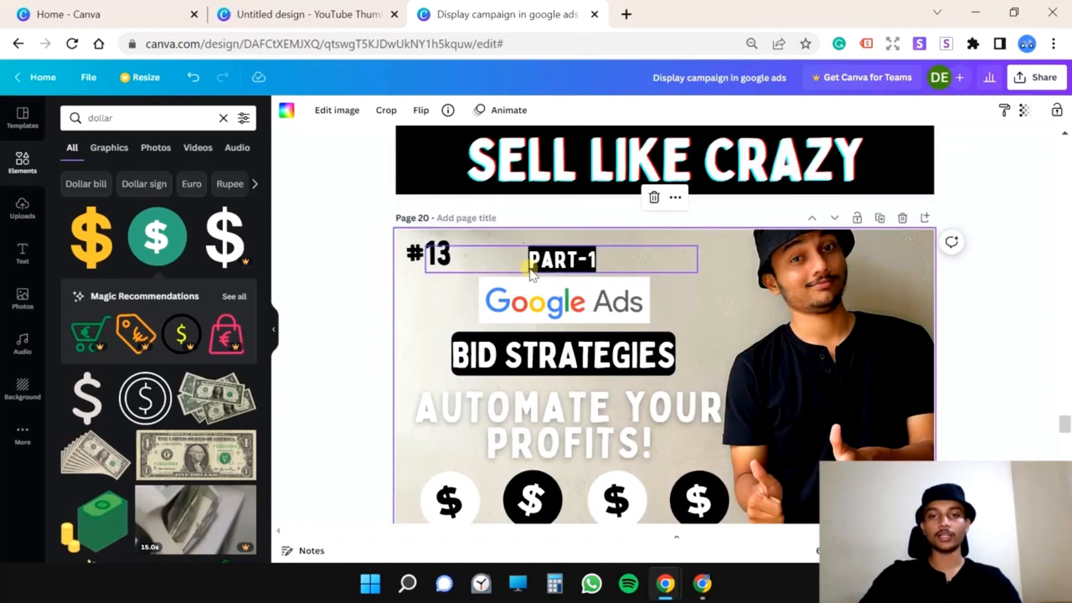
{"action": "scroll", "coordinate": [631, 313], "scroll_direction": "down", "scroll_amount": 5}
{"action": "scroll", "coordinate": [629, 328], "scroll_direction": "down", "scroll_amount": 3}
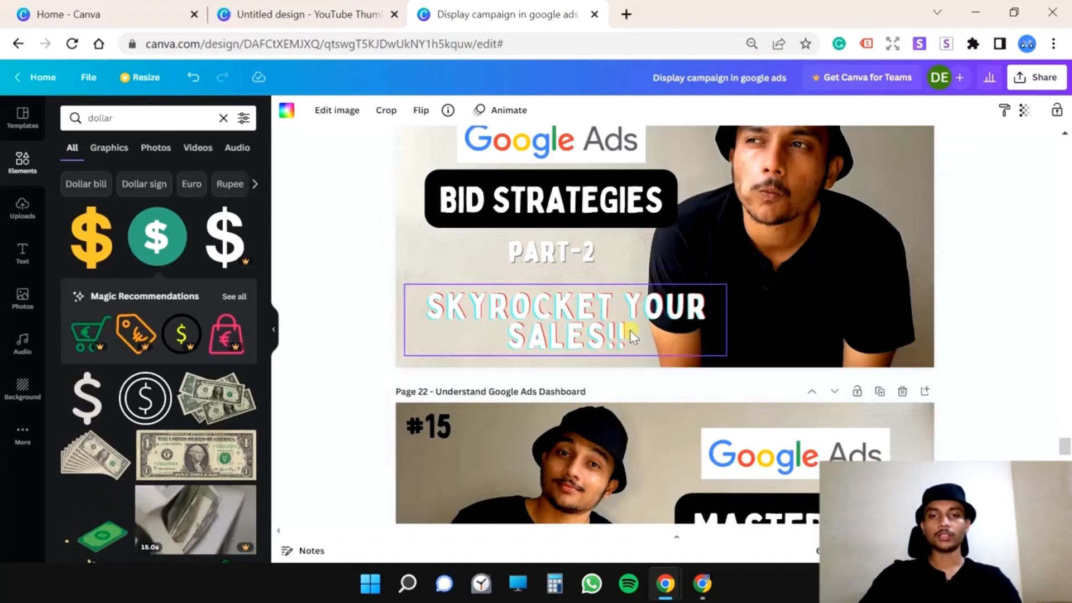
{"action": "scroll", "coordinate": [610, 330], "scroll_direction": "up", "scroll_amount": 6}
{"action": "scroll", "coordinate": [593, 277], "scroll_direction": "down", "scroll_amount": 9}
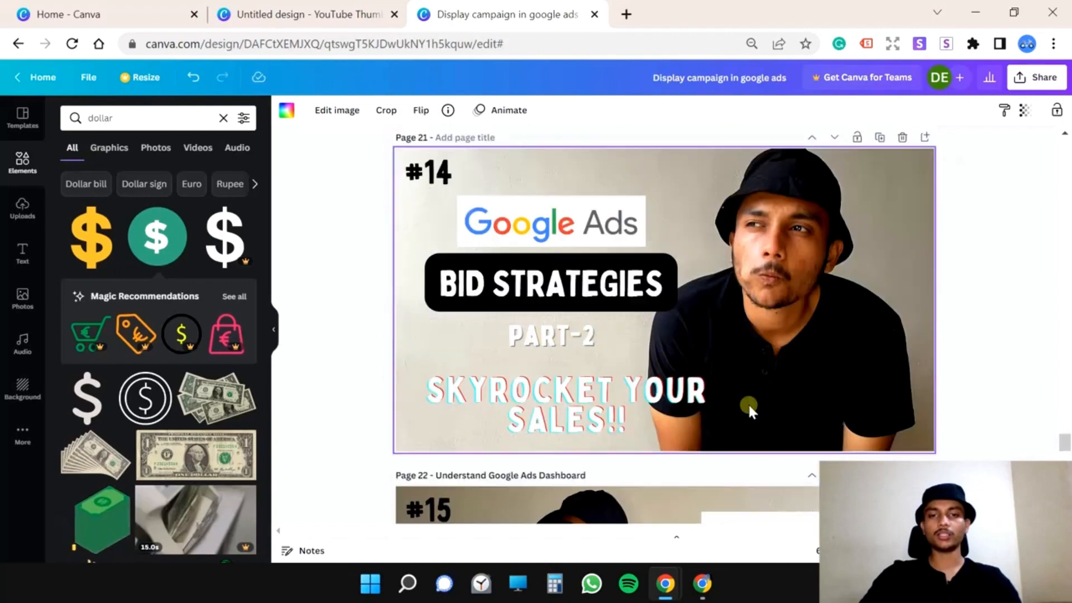
{"action": "scroll", "coordinate": [645, 296], "scroll_direction": "down", "scroll_amount": 2}
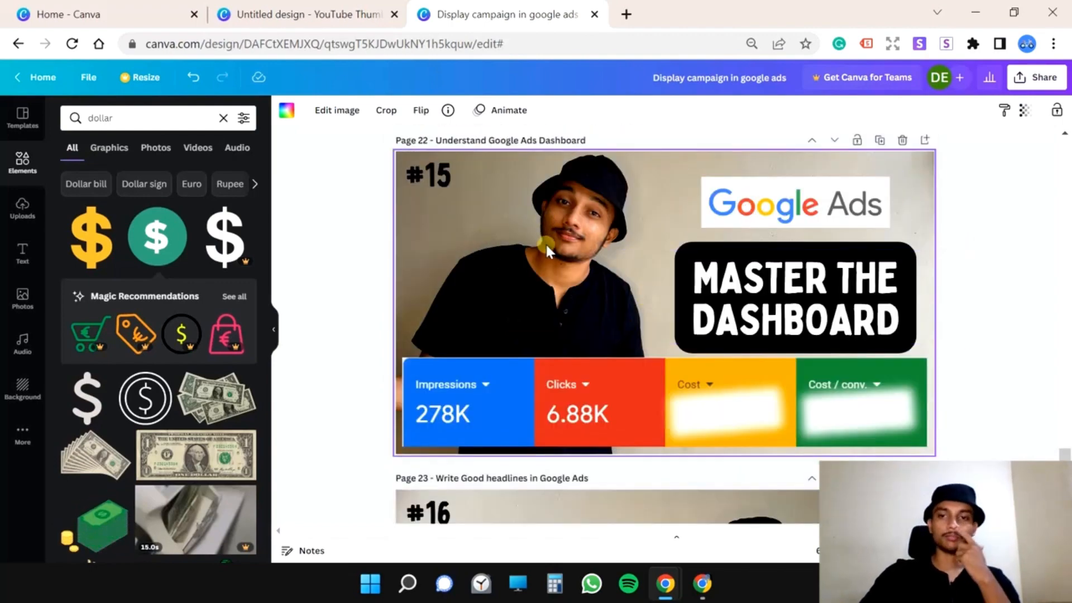
{"action": "scroll", "coordinate": [536, 318], "scroll_direction": "down", "scroll_amount": 2}
{"action": "scroll", "coordinate": [524, 313], "scroll_direction": "up", "scroll_amount": 2}
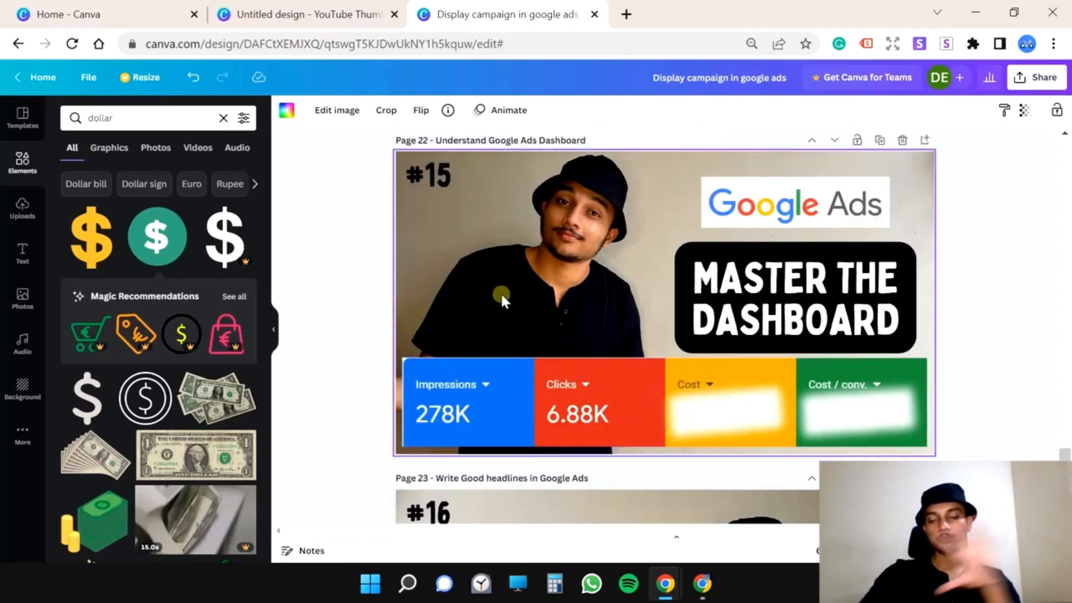
{"action": "scroll", "coordinate": [500, 391], "scroll_direction": "down", "scroll_amount": 6}
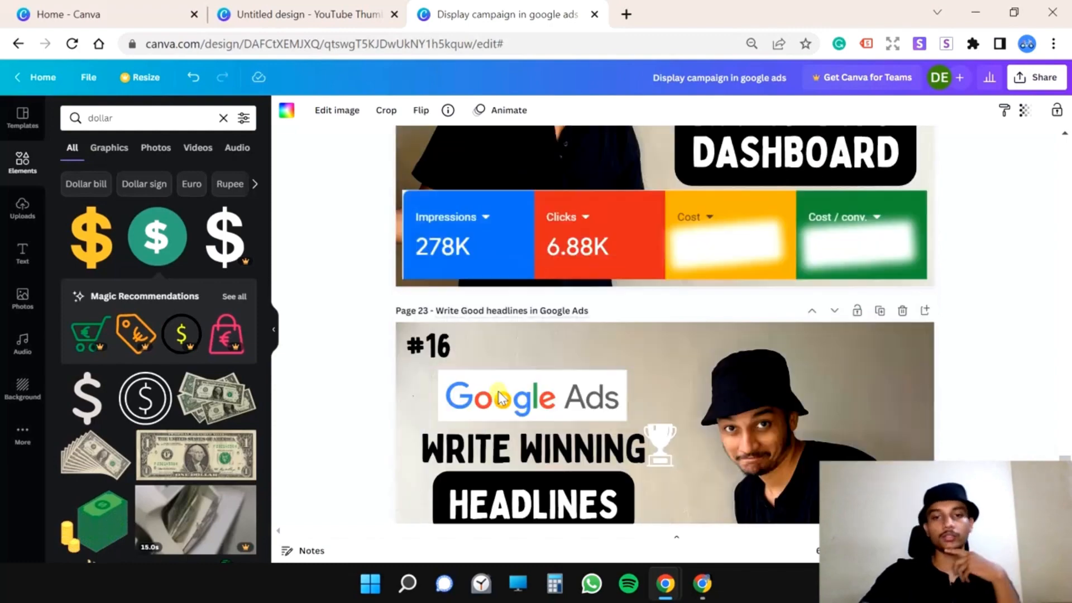
{"action": "scroll", "coordinate": [497, 393], "scroll_direction": "down", "scroll_amount": 2}
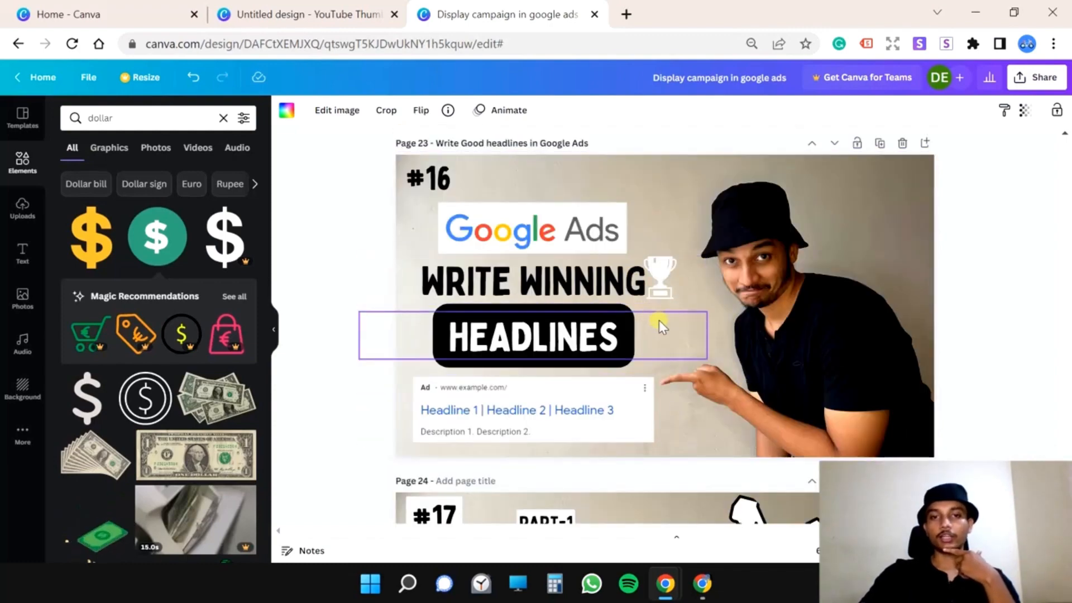
{"action": "scroll", "coordinate": [659, 320], "scroll_direction": "down", "scroll_amount": 4}
{"action": "scroll", "coordinate": [659, 321], "scroll_direction": "down", "scroll_amount": 2}
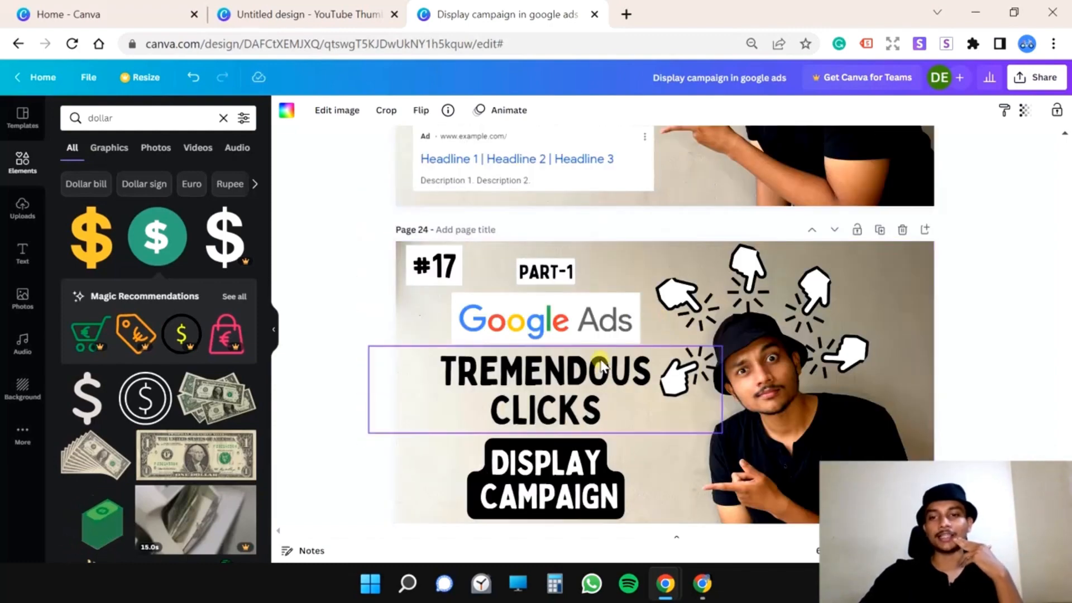